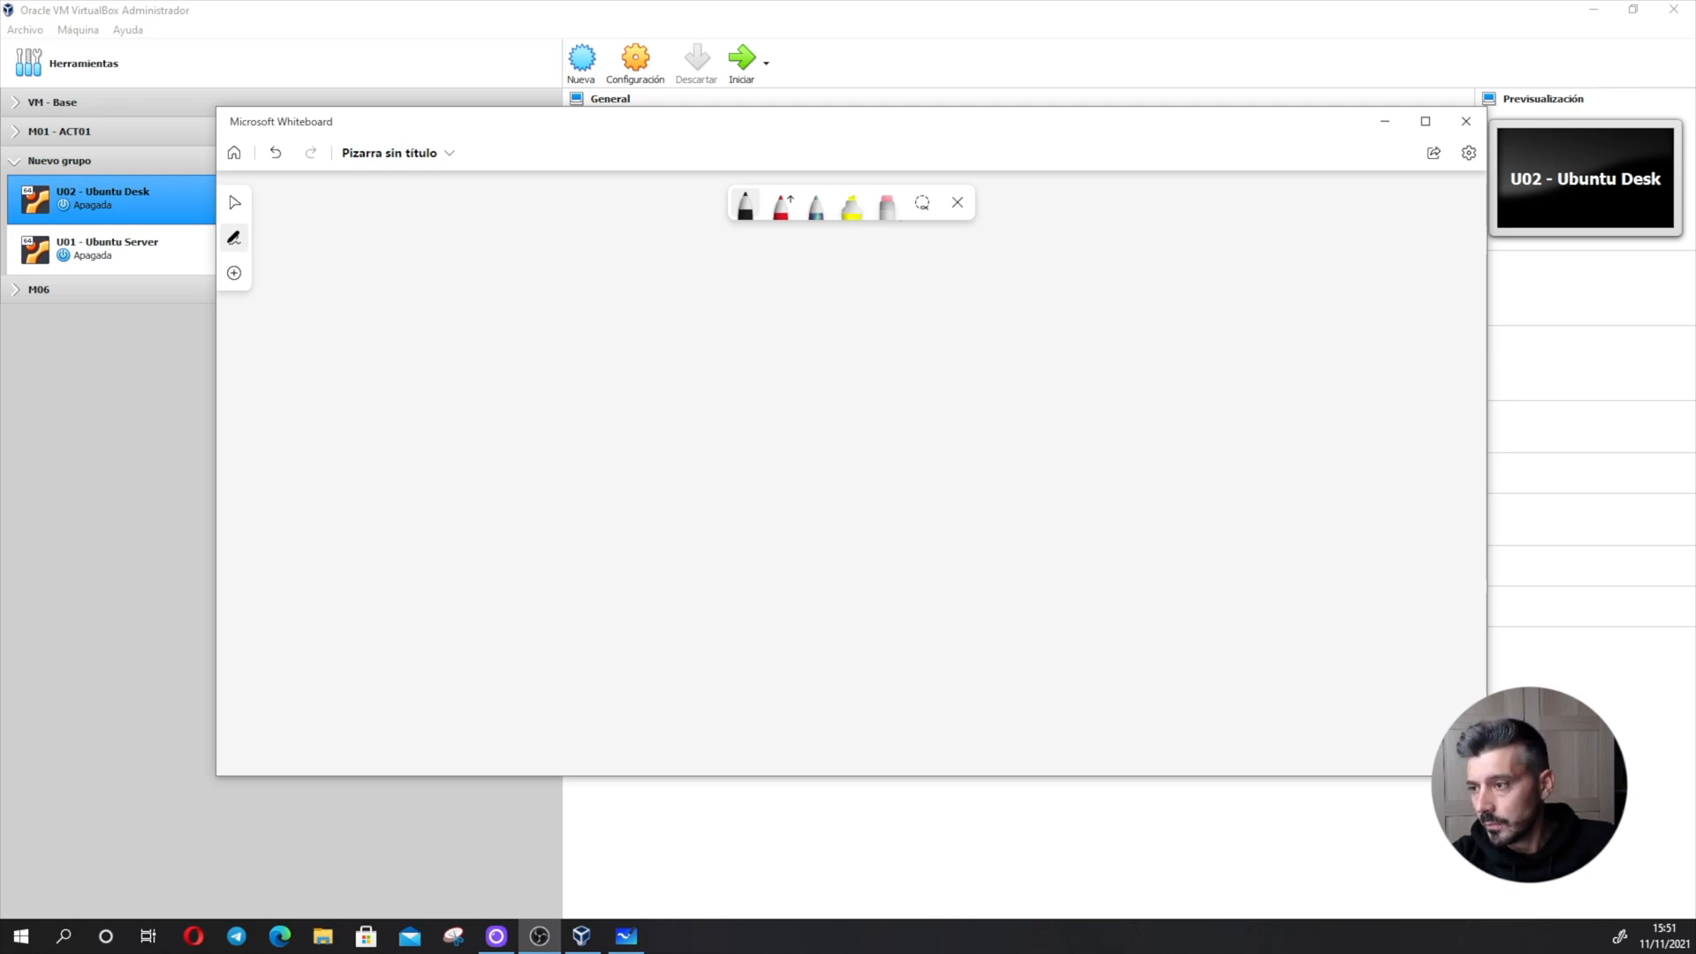
# - Draw a wide black rectangle as the disk and write "100GB" beneath its lower-left corner
pyautogui.moveTo(531, 354); pyautogui.dragTo(907, 345)
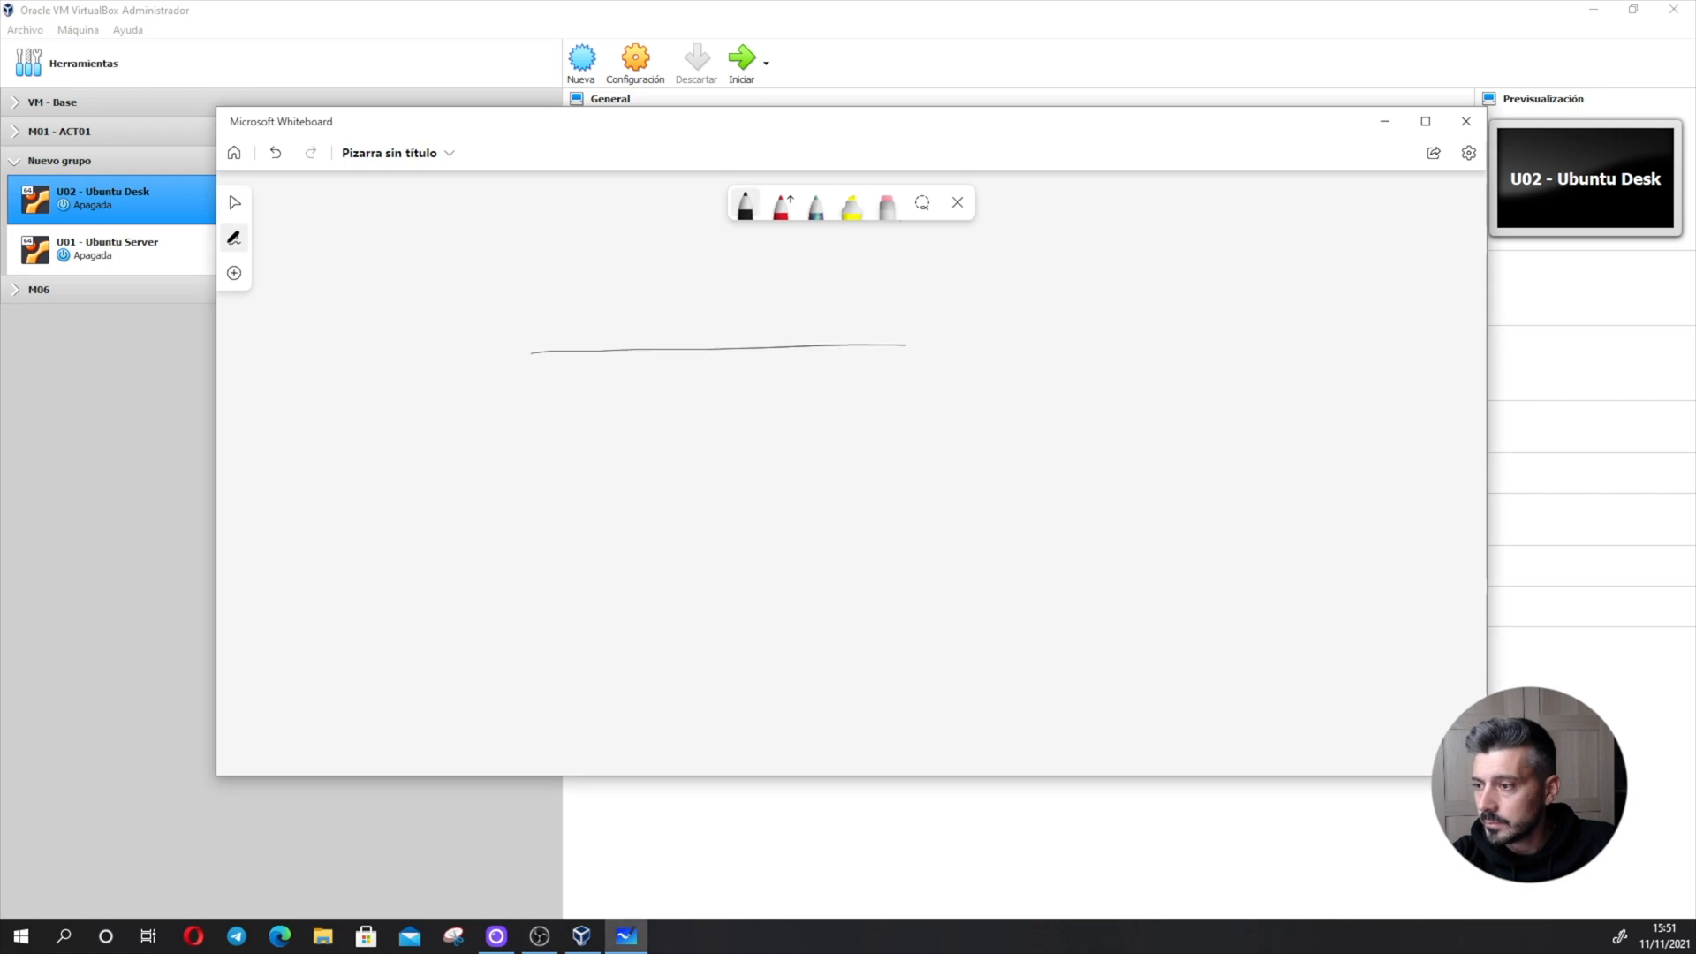
pyautogui.moveTo(531, 354)
pyautogui.mouseDown()
pyautogui.moveTo(652, 450)
pyautogui.moveTo(924, 451)
pyautogui.mouseUp()
pyautogui.moveTo(896, 346); pyautogui.dragTo(938, 444)
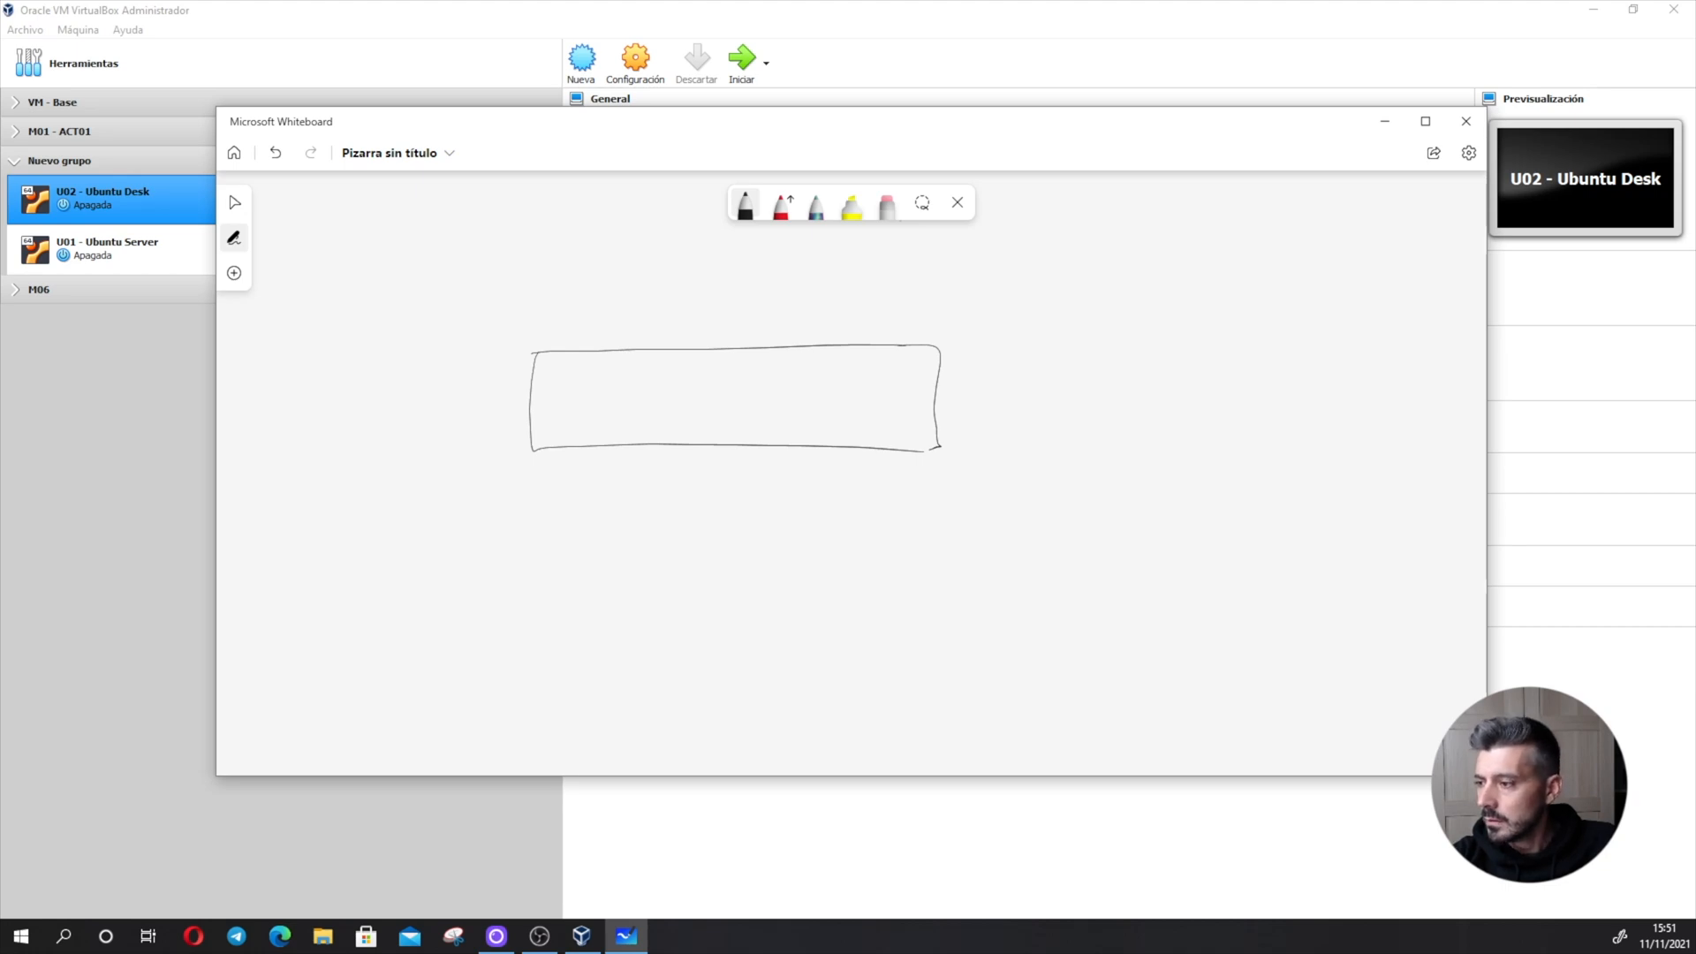
pyautogui.moveTo(495, 501); pyautogui.dragTo(610, 504)
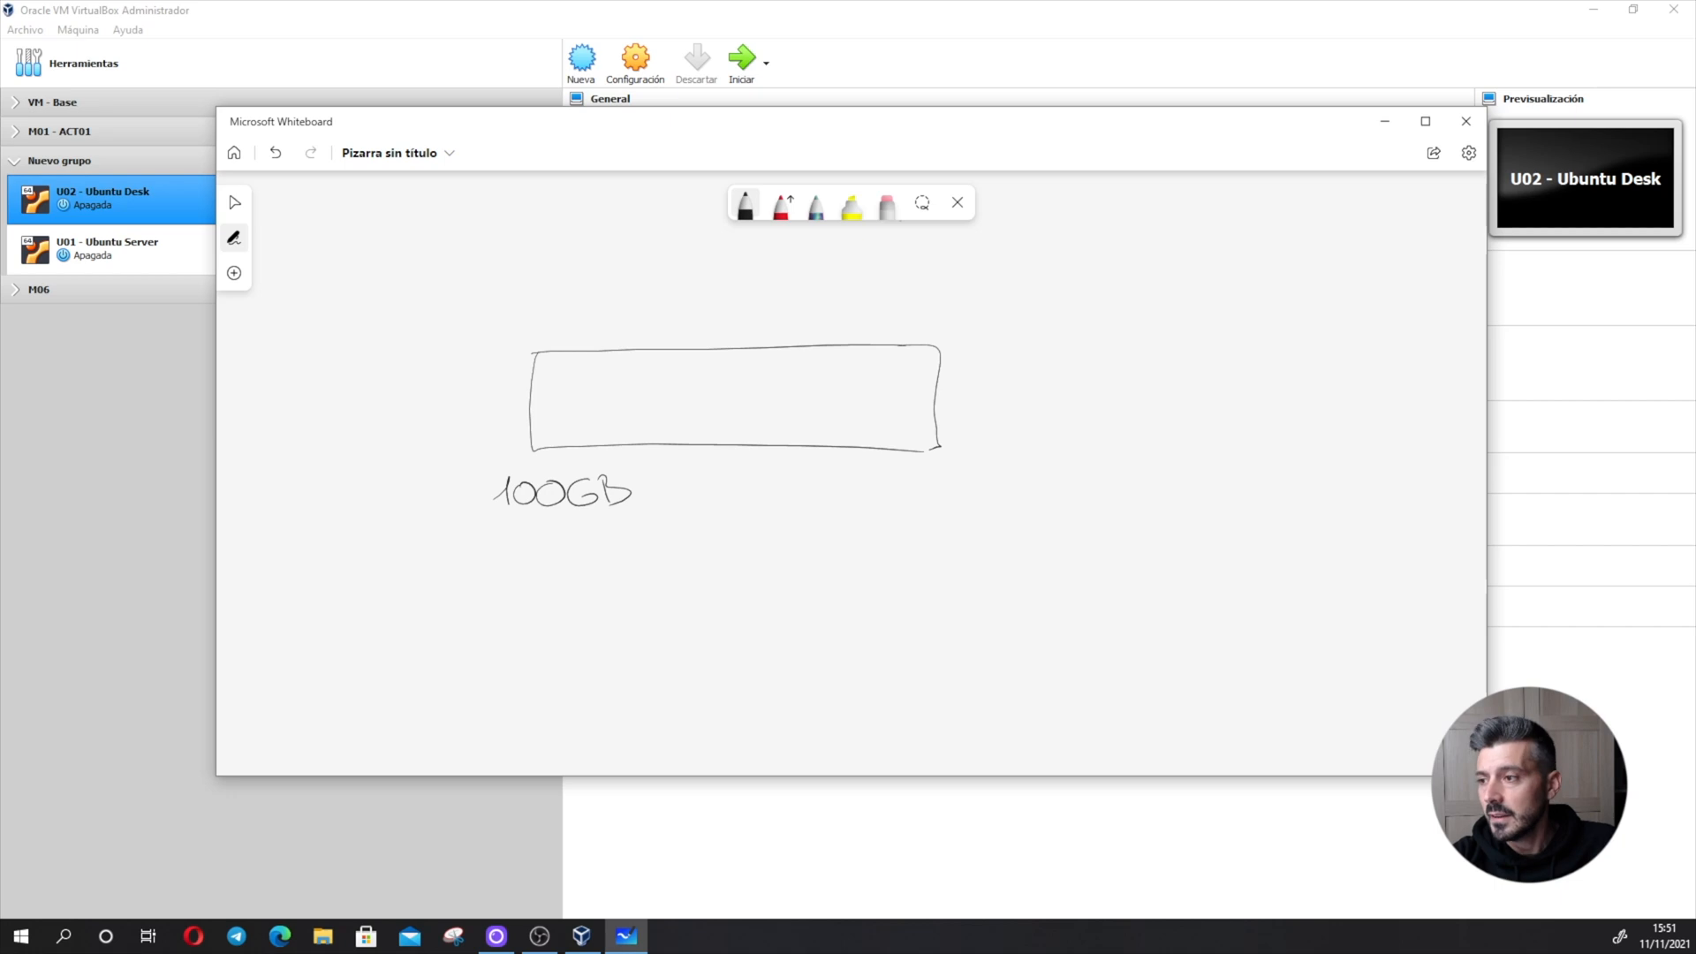
# - Draw three light-blue boxes side by side inside the disk rectangle and hatch each of them
pyautogui.click(745, 205)
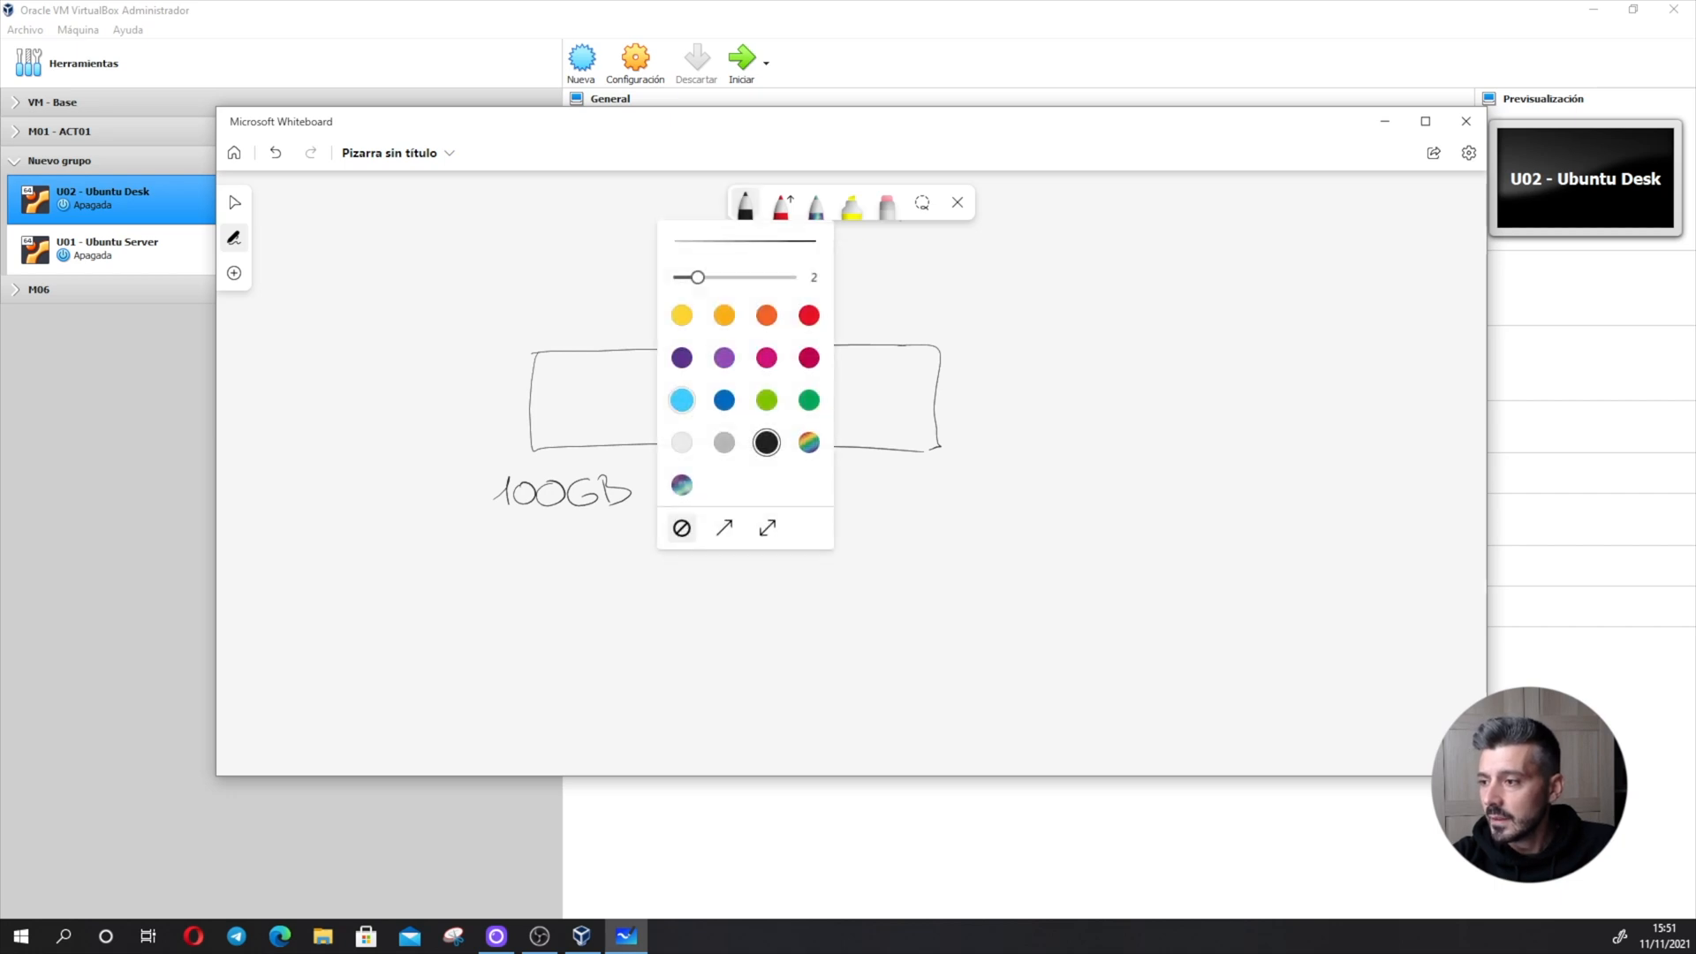
pyautogui.click(682, 401)
pyautogui.click(745, 205)
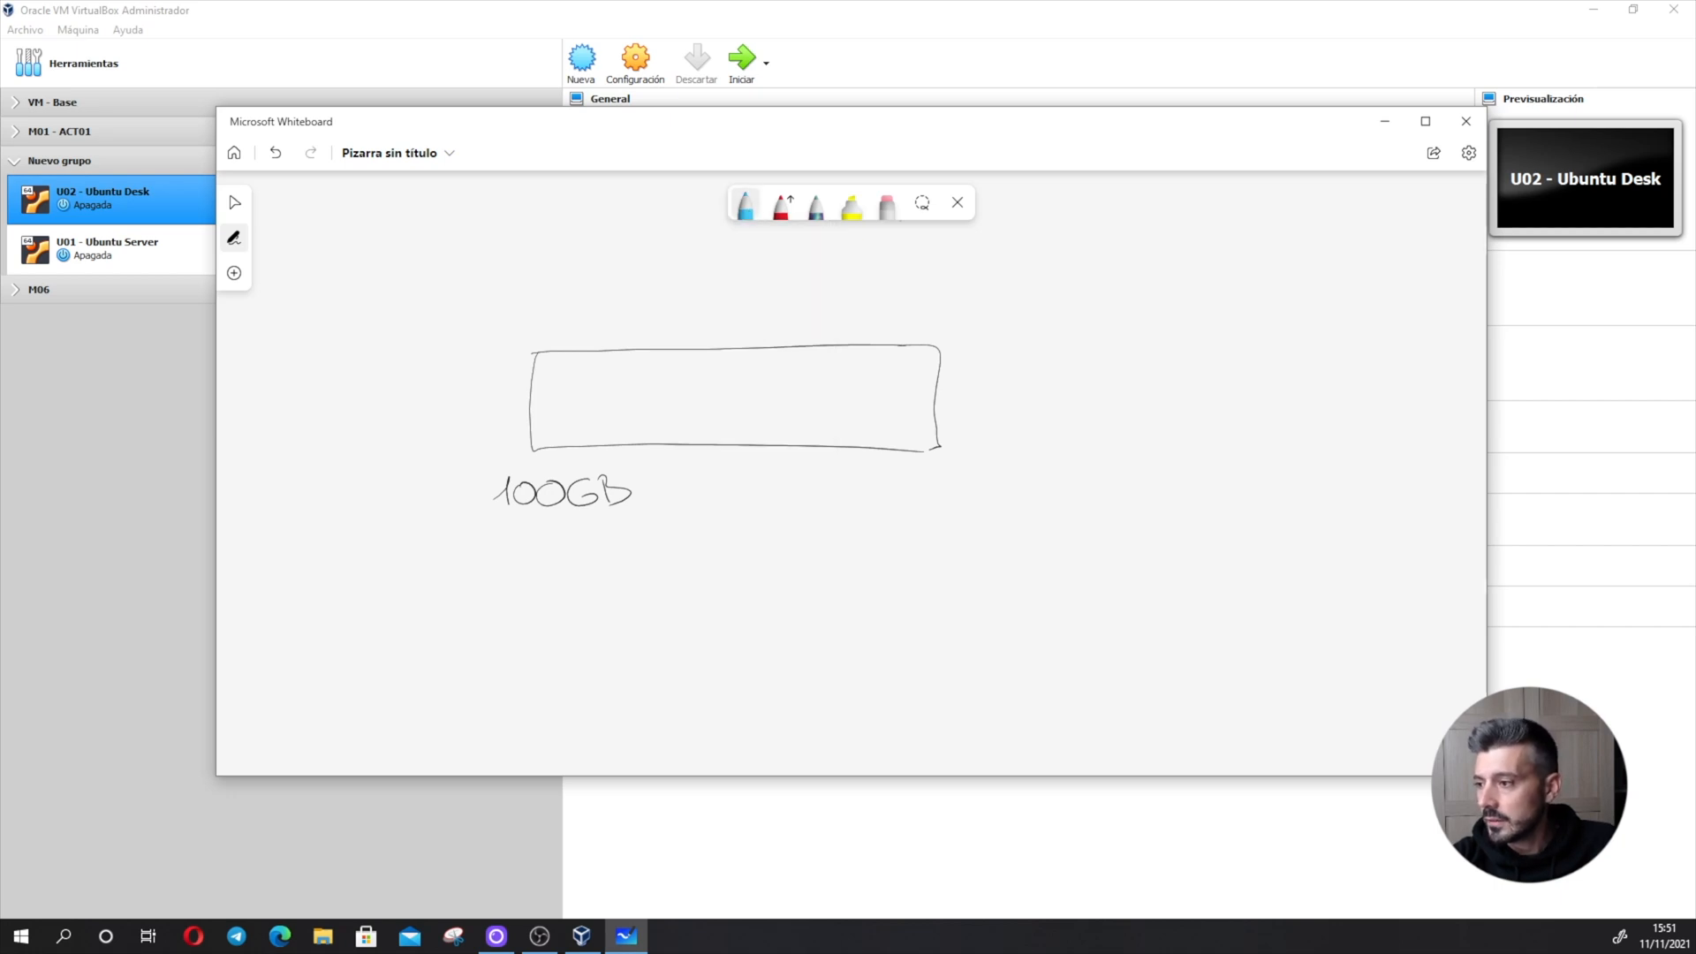
pyautogui.moveTo(547, 362)
pyautogui.mouseDown()
pyautogui.moveTo(544, 424)
pyautogui.moveTo(621, 431)
pyautogui.mouseUp()
pyautogui.moveTo(546, 363)
pyautogui.mouseDown()
pyautogui.moveTo(646, 363)
pyautogui.moveTo(645, 429)
pyautogui.mouseUp()
pyautogui.moveTo(661, 365)
pyautogui.mouseDown()
pyautogui.moveTo(660, 429)
pyautogui.moveTo(758, 431)
pyautogui.mouseUp()
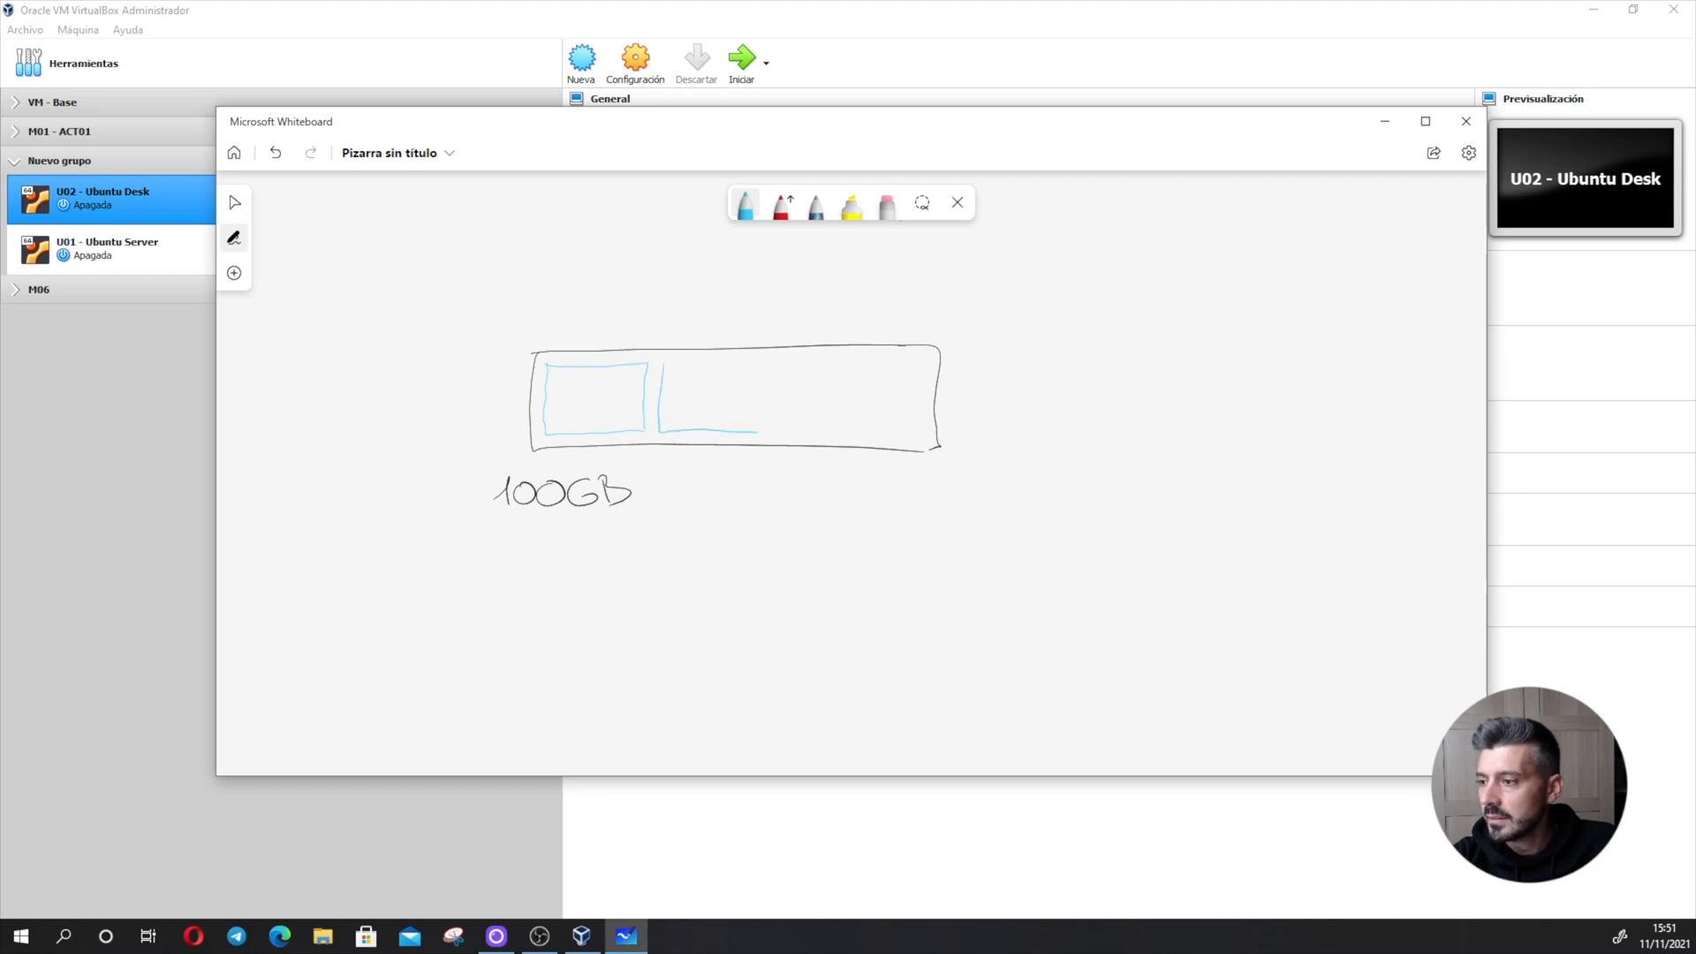
pyautogui.moveTo(662, 363)
pyautogui.mouseDown()
pyautogui.moveTo(764, 382)
pyautogui.moveTo(762, 431)
pyautogui.mouseUp()
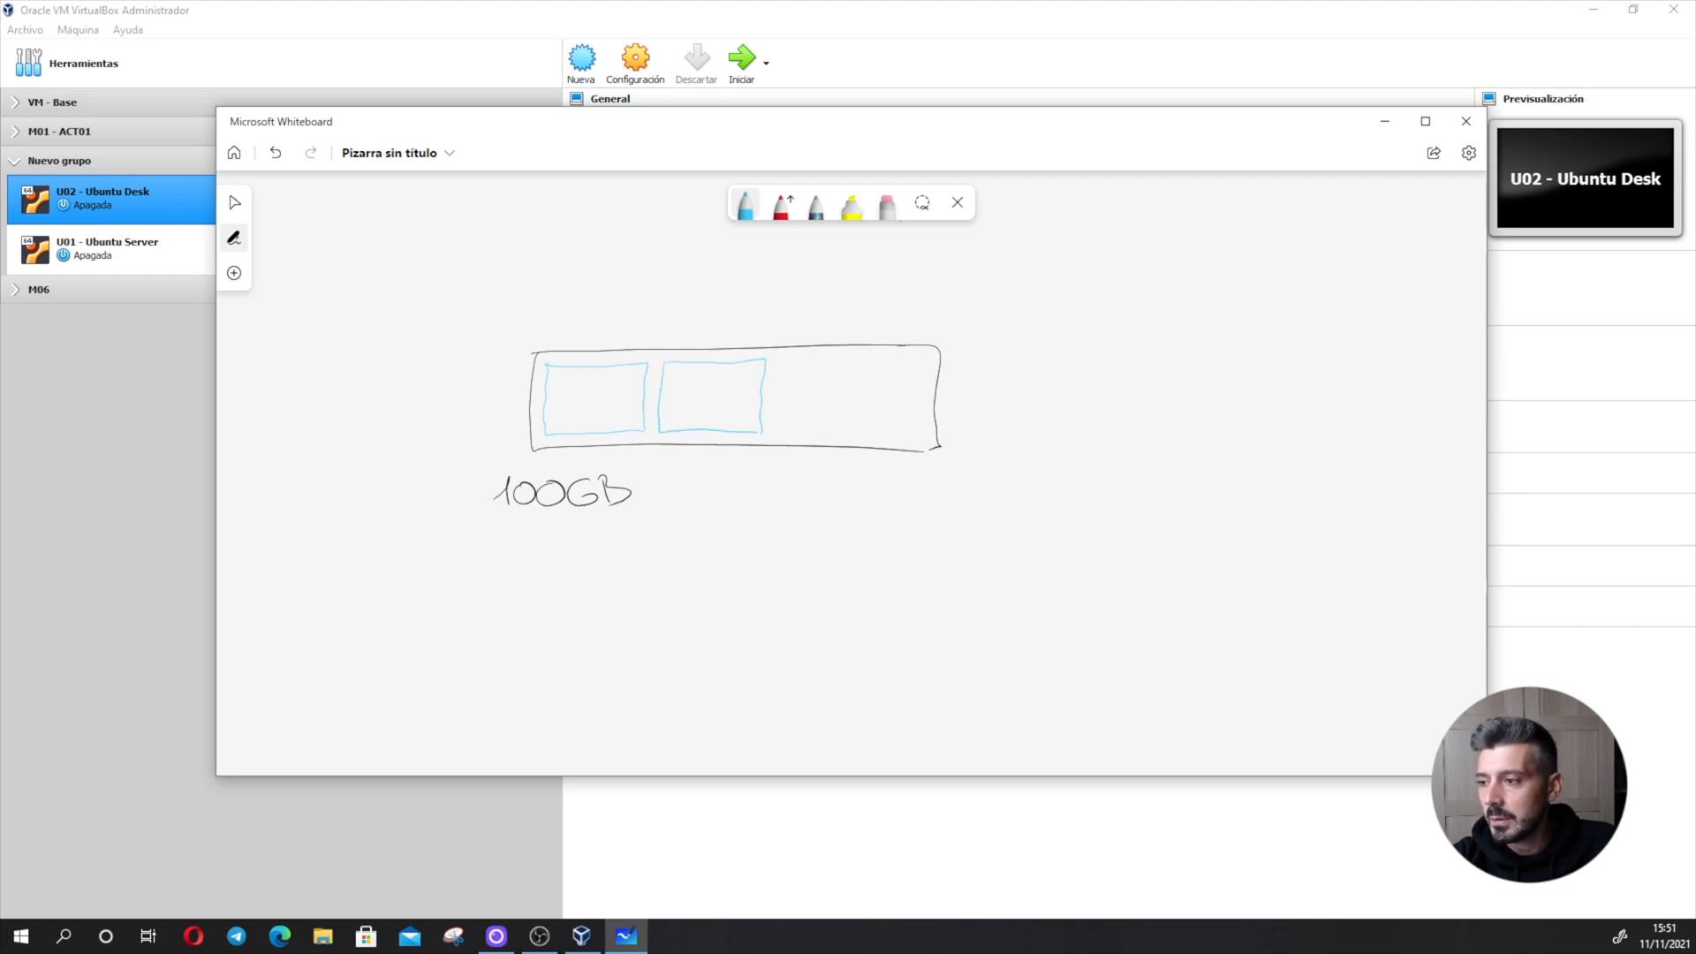
pyautogui.moveTo(779, 362)
pyautogui.mouseDown()
pyautogui.moveTo(776, 434)
pyautogui.moveTo(846, 437)
pyautogui.mouseUp()
pyautogui.moveTo(779, 358)
pyautogui.mouseDown()
pyautogui.moveTo(870, 408)
pyautogui.moveTo(863, 434)
pyautogui.mouseUp()
pyautogui.moveTo(550, 380)
pyautogui.mouseDown()
pyautogui.moveTo(630, 378)
pyautogui.moveTo(613, 422)
pyautogui.mouseUp()
pyautogui.moveTo(665, 370)
pyautogui.mouseDown()
pyautogui.moveTo(746, 419)
pyautogui.moveTo(822, 400)
pyautogui.moveTo(857, 415)
pyautogui.mouseUp()
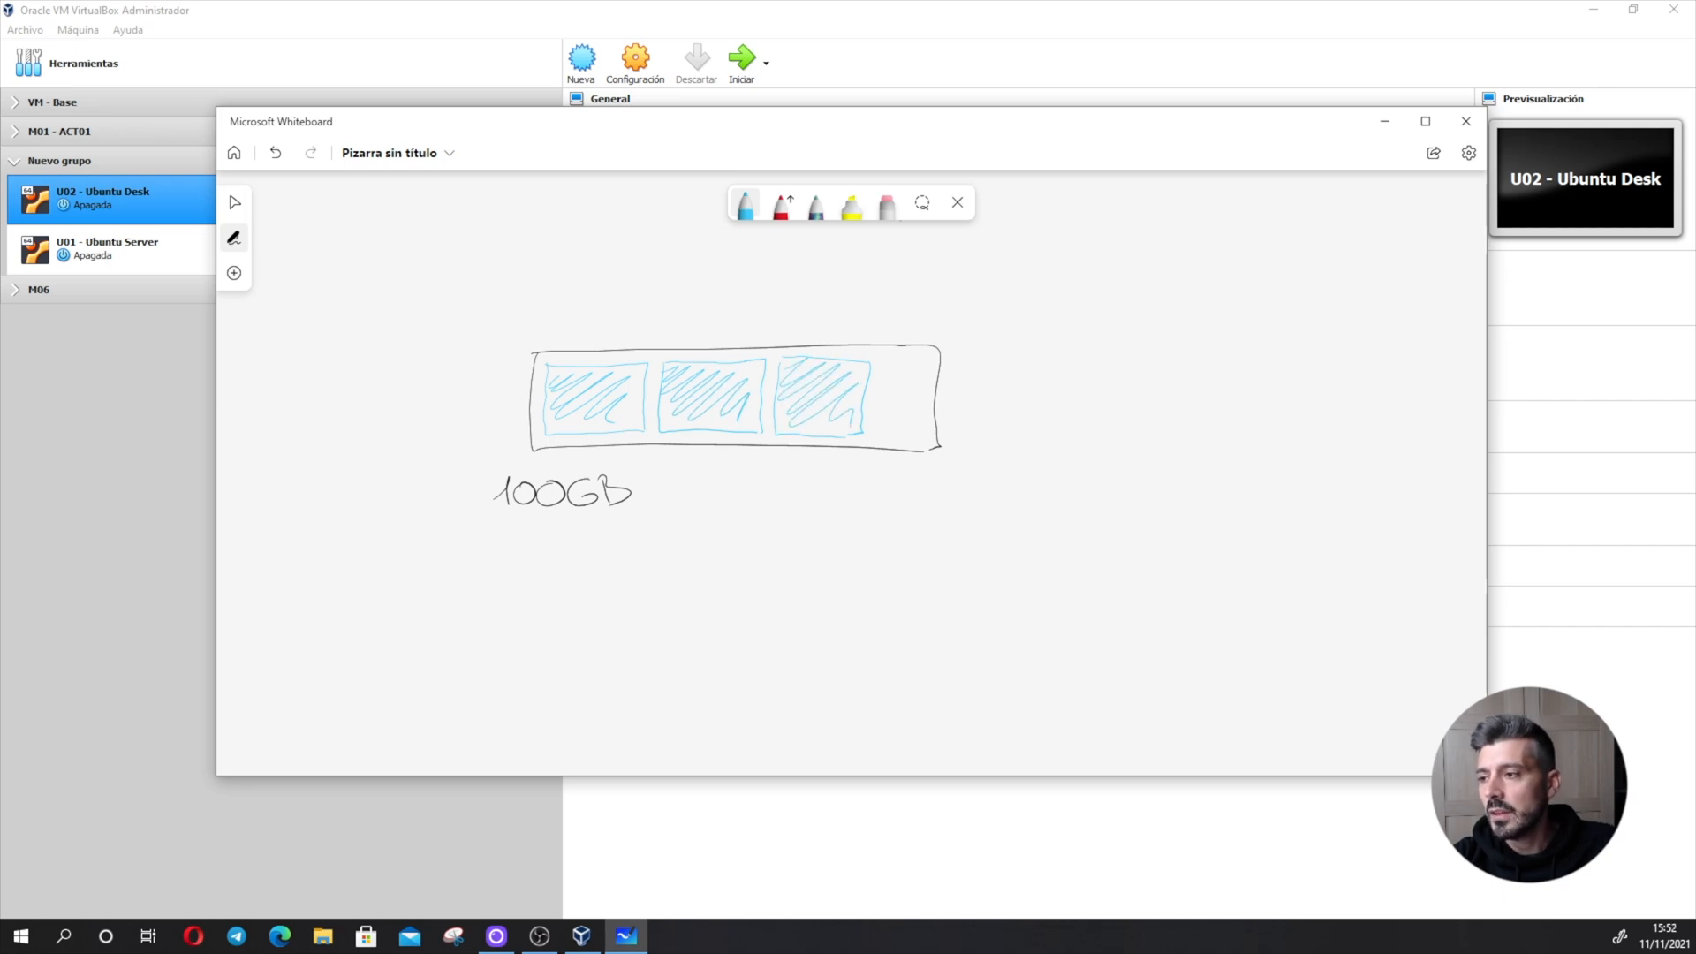
# - Draw a curved dark-purple arrow from the upper left into the first hatched box
pyautogui.click(745, 204)
pyautogui.click(681, 358)
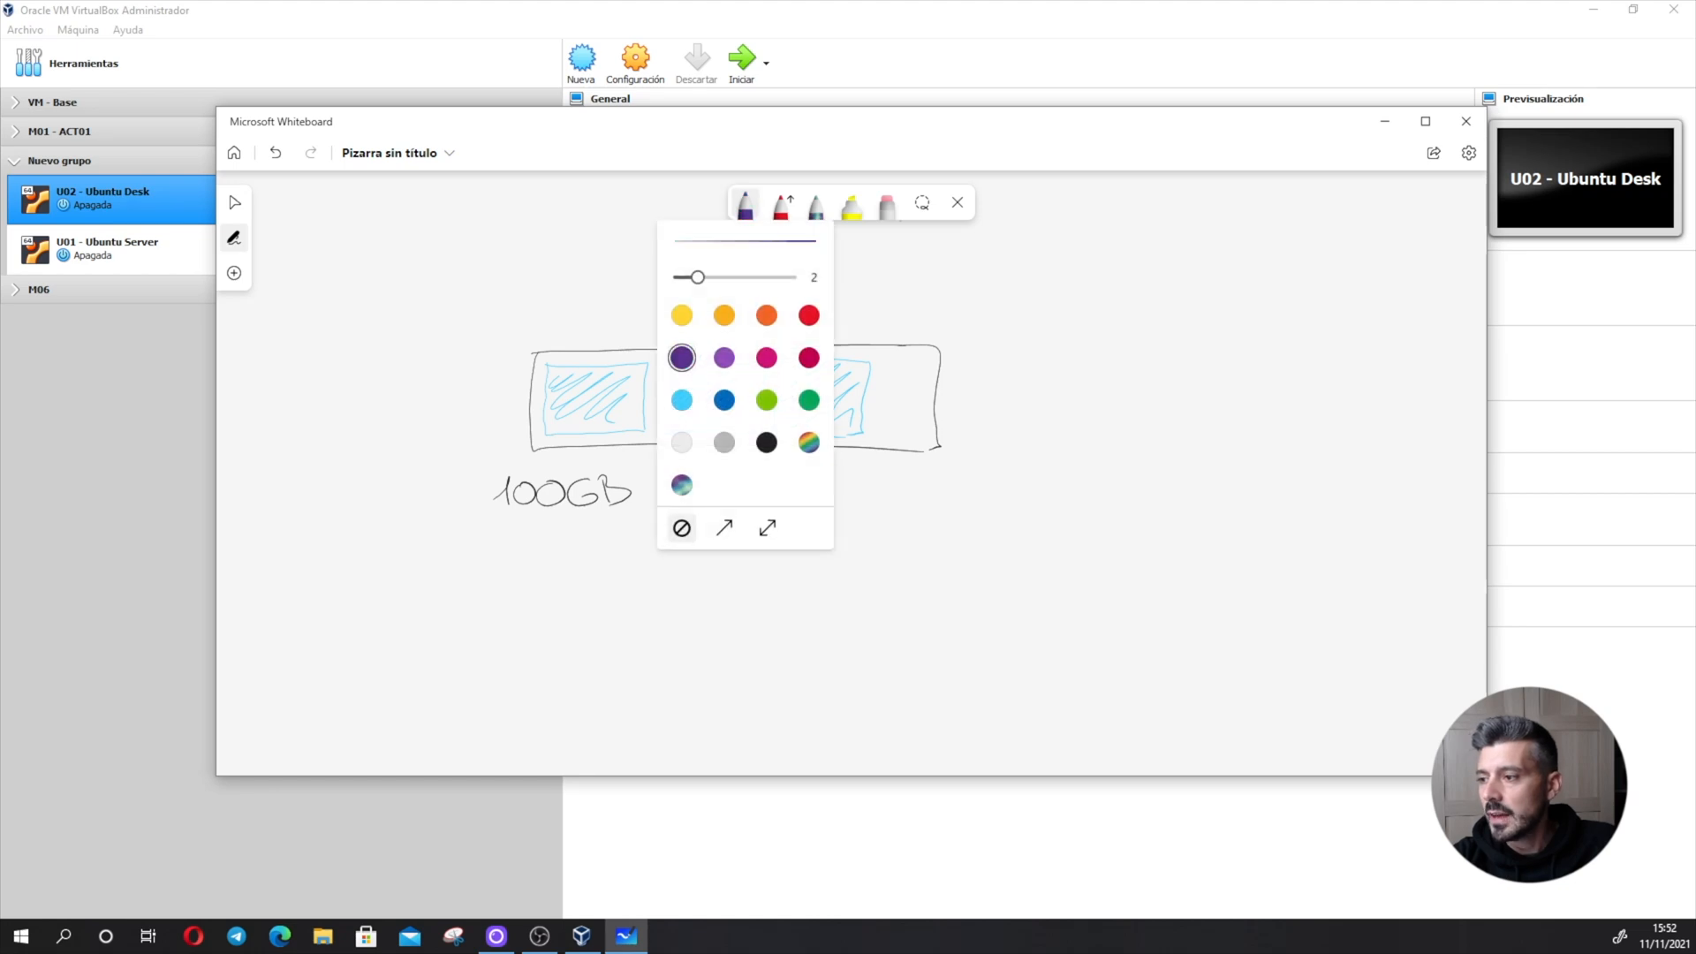
pyautogui.moveTo(472, 311); pyautogui.dragTo(576, 383)
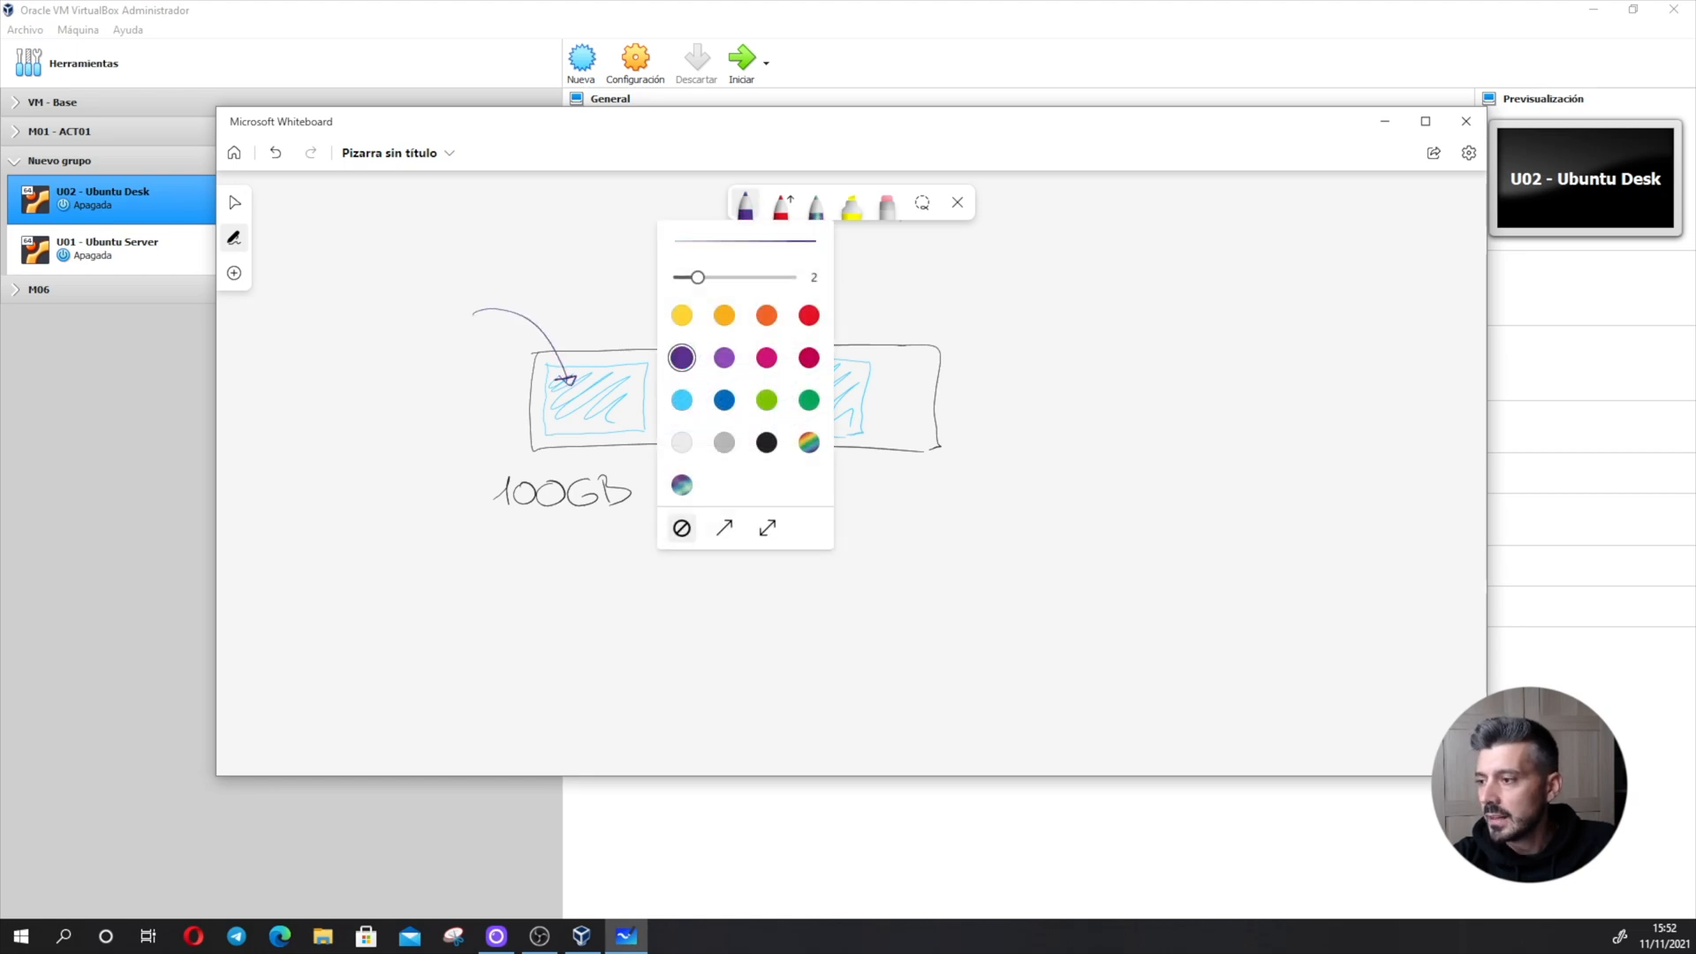
pyautogui.click(746, 204)
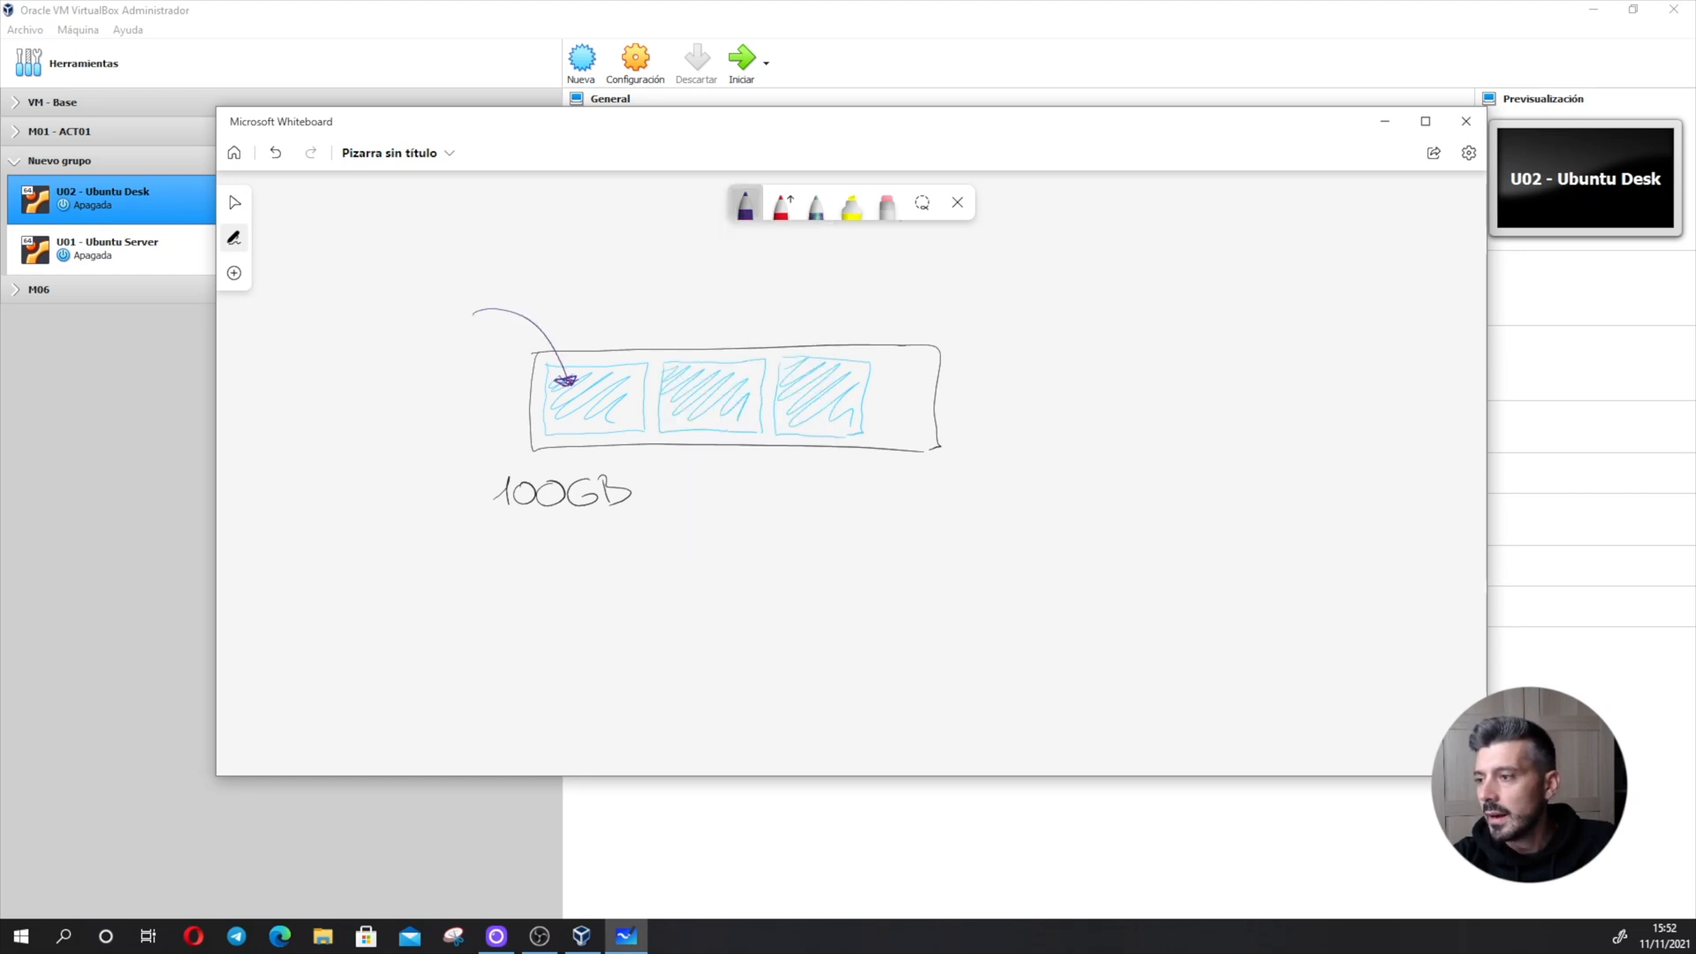
# - Draw a curved blue arrow from below the disk up into the second hatched box
pyautogui.click(746, 204)
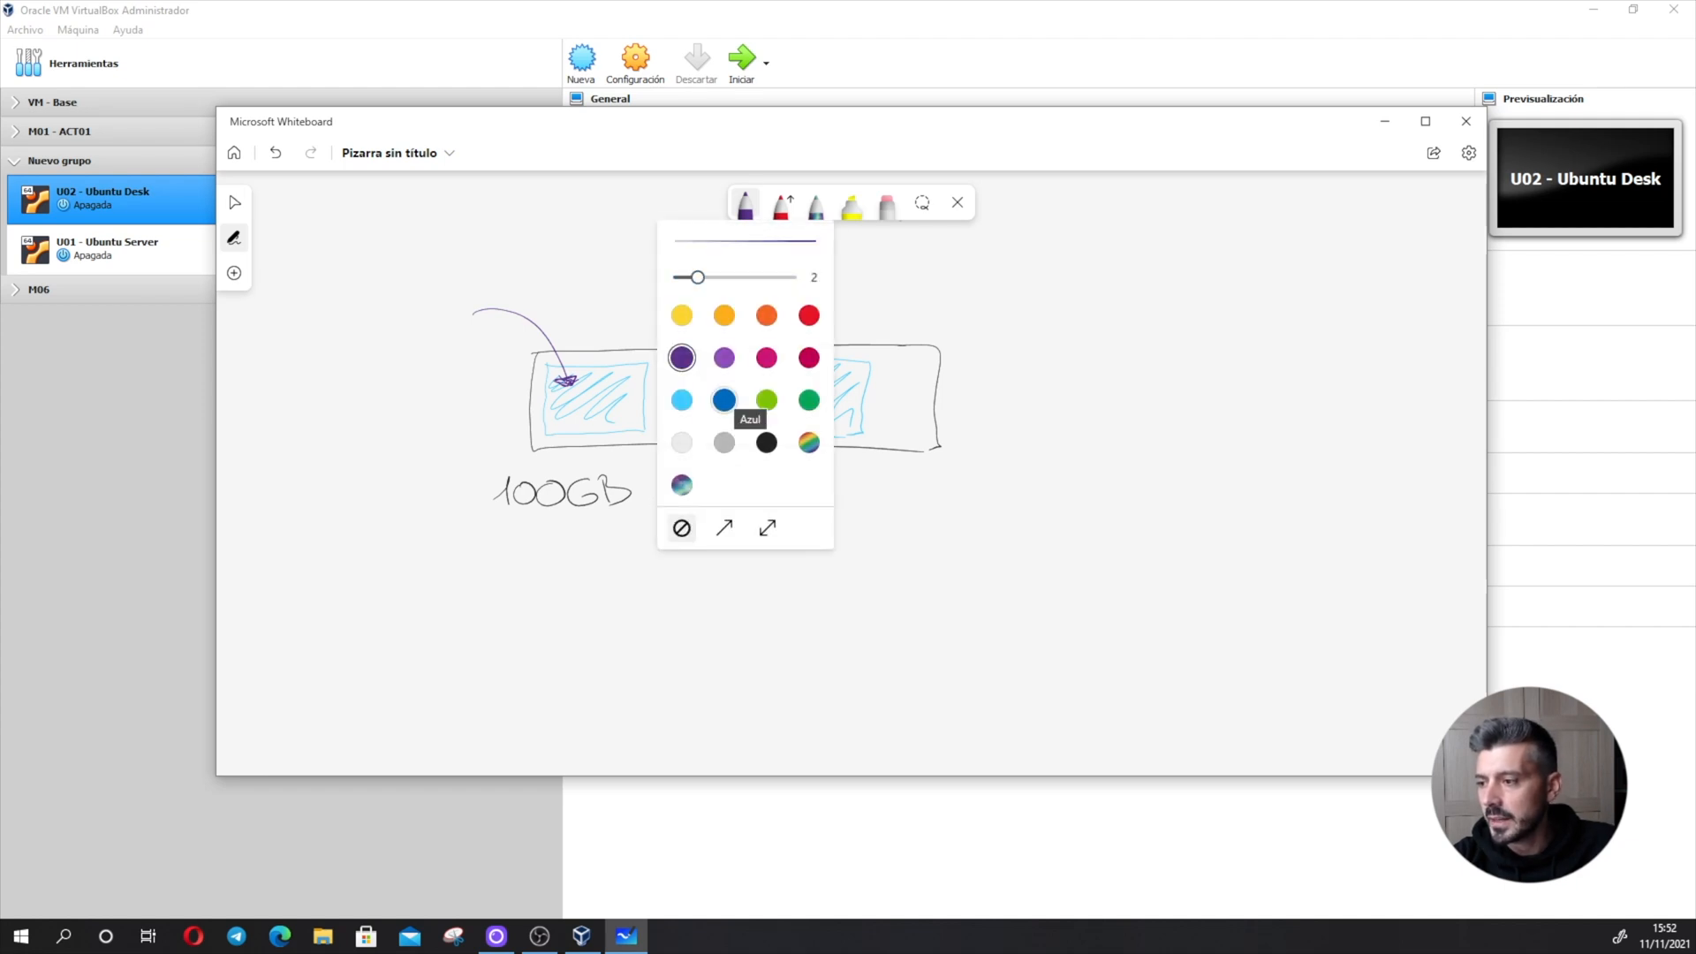
pyautogui.click(725, 400)
pyautogui.click(720, 408)
pyautogui.moveTo(720, 409)
pyautogui.mouseDown()
pyautogui.moveTo(750, 556)
pyautogui.moveTo(721, 409)
pyautogui.mouseUp()
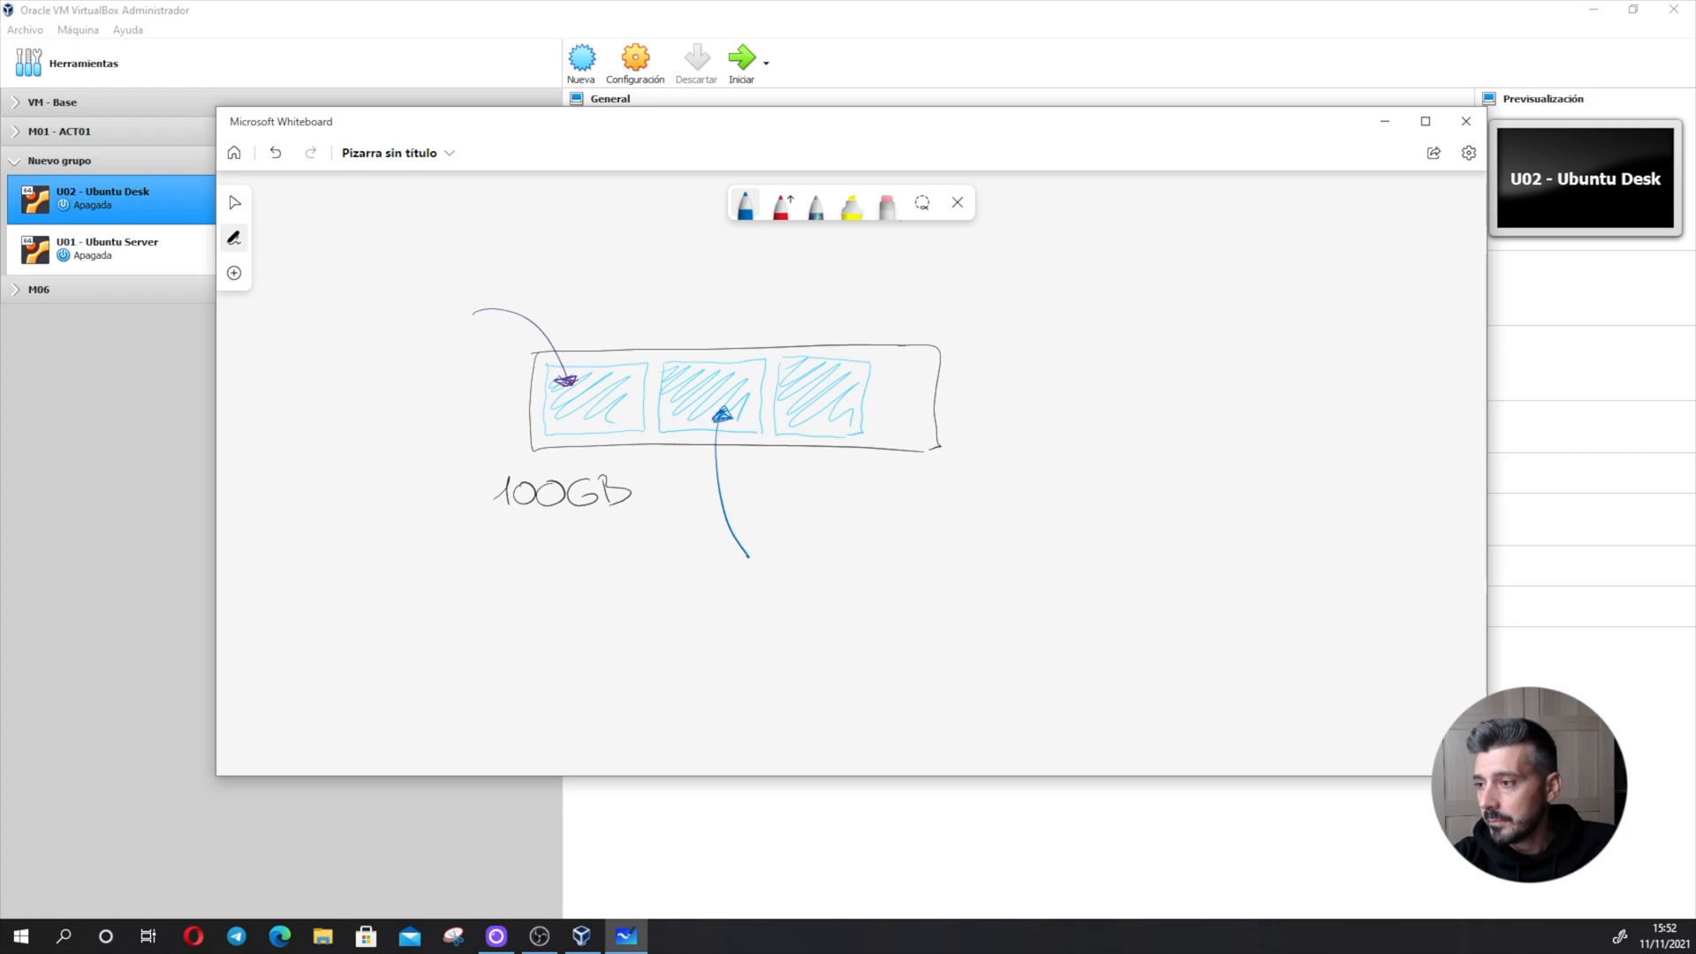
# - Write the underlined heading "MBR" in black to the right of the disk drawing
pyautogui.click(746, 202)
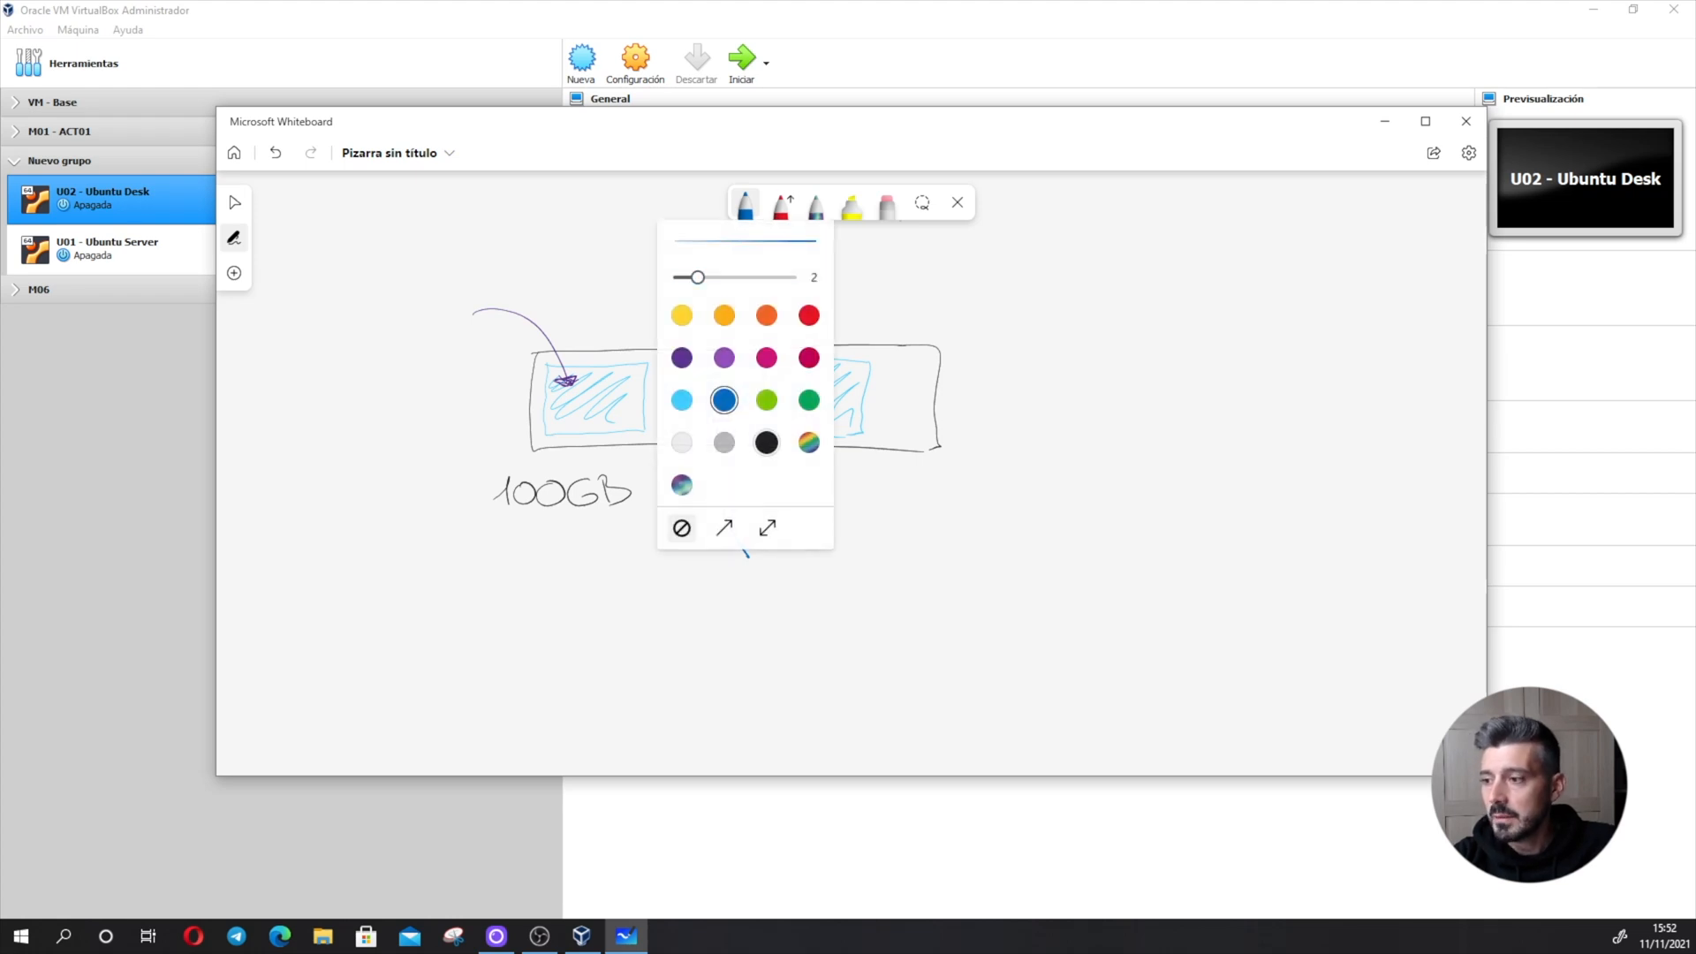
pyautogui.click(767, 443)
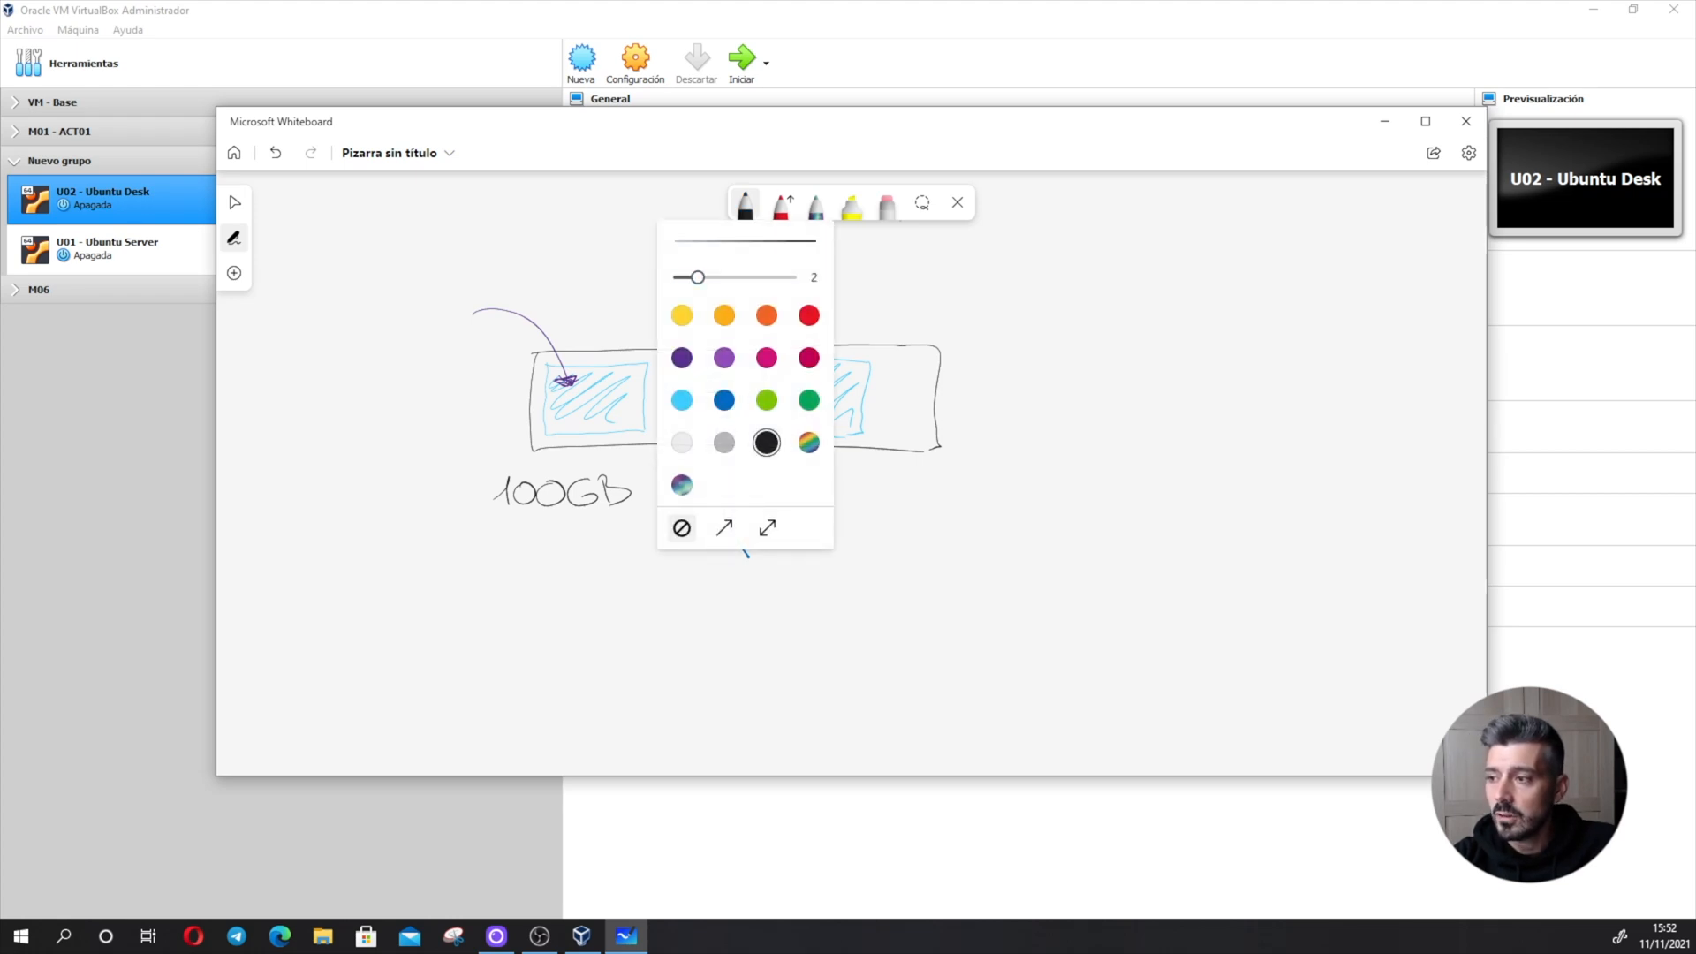
pyautogui.click(745, 202)
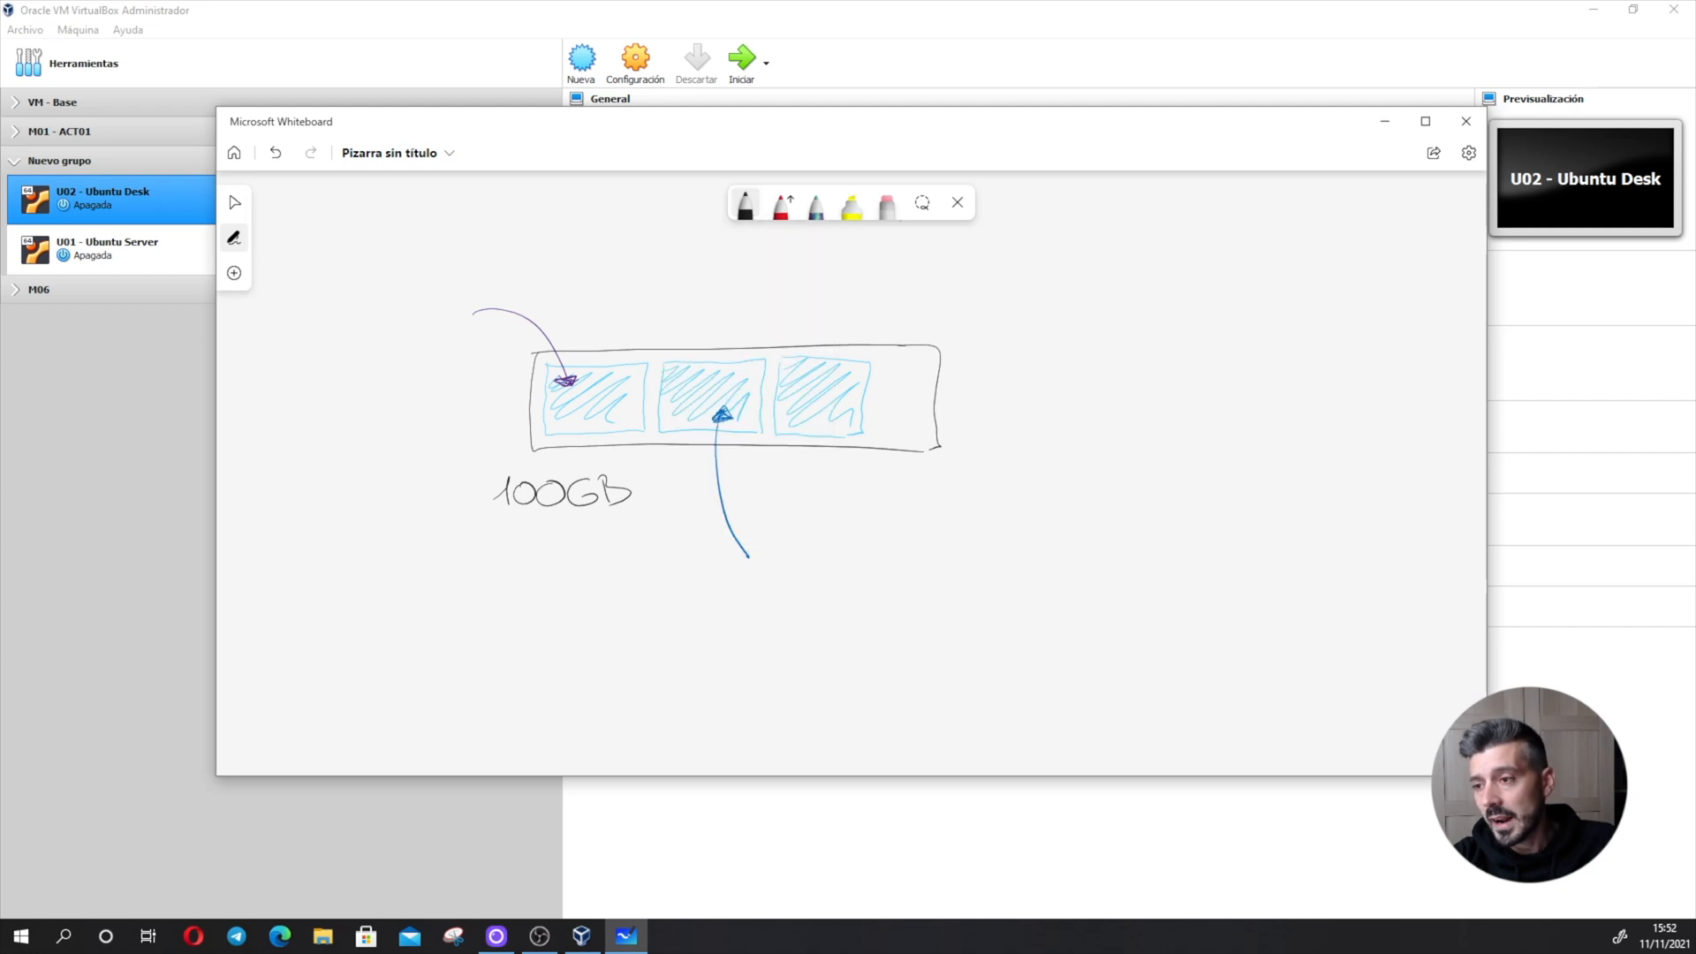
pyautogui.moveTo(1066, 286)
pyautogui.mouseDown()
pyautogui.moveTo(1066, 314)
pyautogui.moveTo(1111, 318)
pyautogui.mouseUp()
pyautogui.moveTo(1106, 288); pyautogui.dragTo(1131, 317)
pyautogui.moveTo(1130, 292)
pyautogui.mouseDown()
pyautogui.moveTo(1151, 283)
pyautogui.moveTo(1165, 326)
pyautogui.mouseUp()
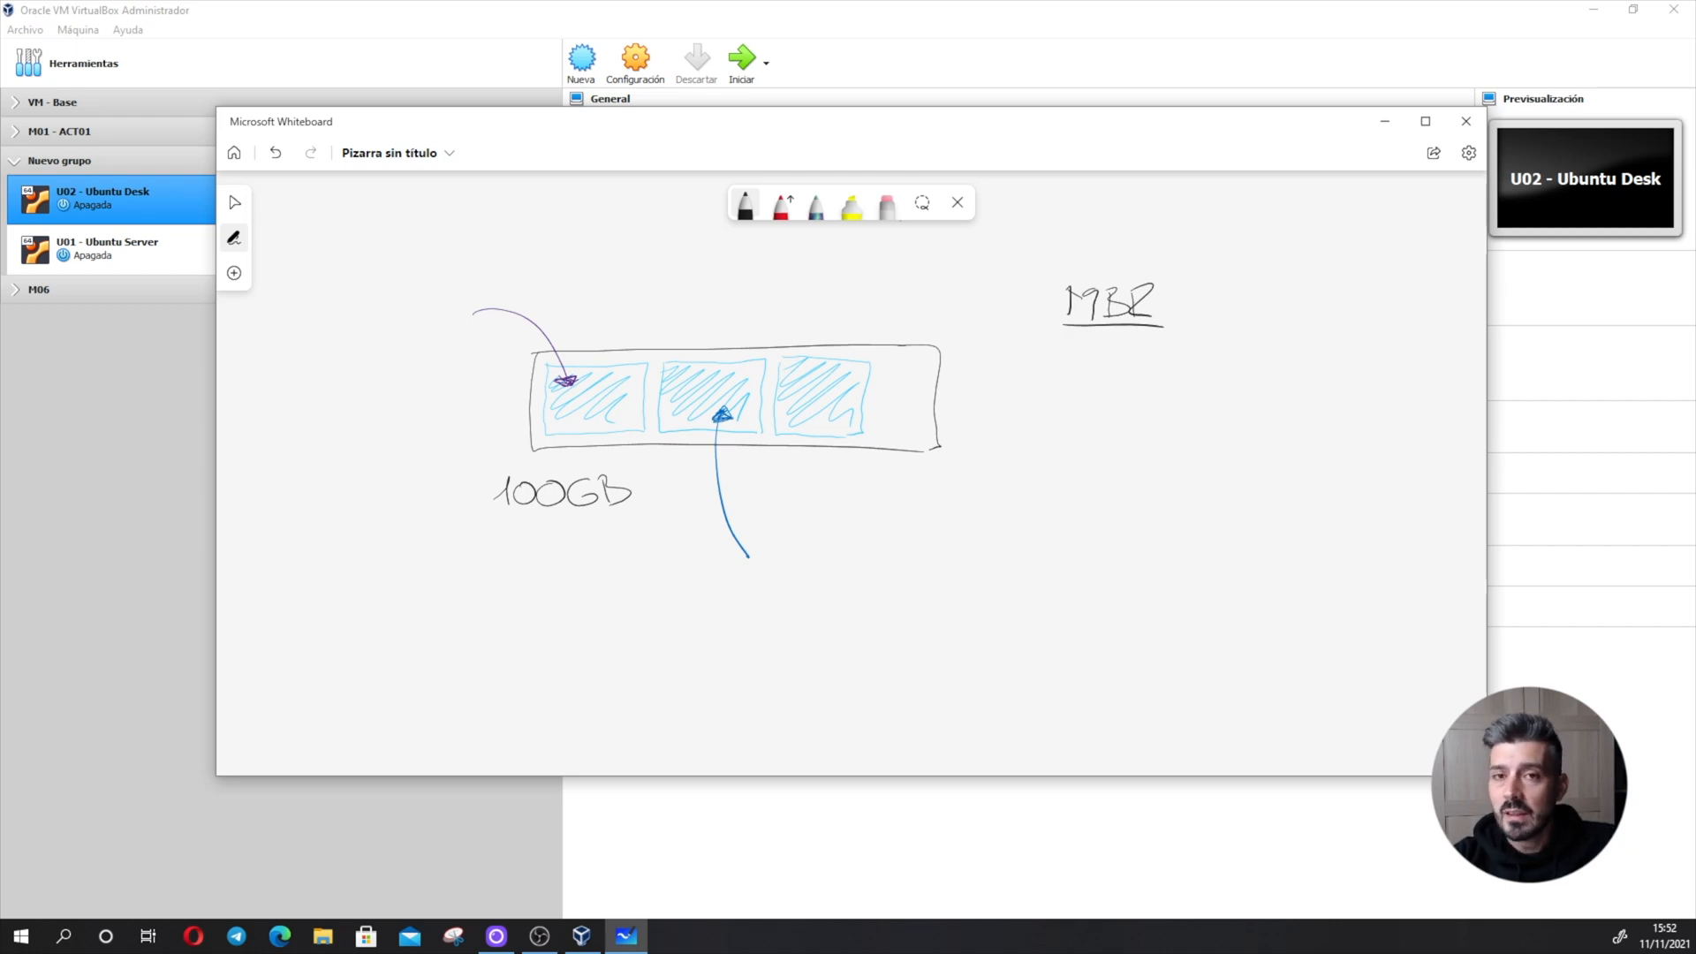
# - Start a dashed list under the MBR heading with the entries "Primarias" and "Extendidas"
pyautogui.moveTo(1014, 372)
pyautogui.mouseDown()
pyautogui.moveTo(1043, 372)
pyautogui.moveTo(1036, 441)
pyautogui.mouseUp()
pyautogui.moveTo(1071, 353)
pyautogui.mouseDown()
pyautogui.moveTo(1076, 384)
pyautogui.moveTo(1083, 371)
pyautogui.mouseUp()
pyautogui.moveTo(1085, 385); pyautogui.dragTo(1230, 387)
pyautogui.moveTo(1088, 406)
pyautogui.mouseDown()
pyautogui.moveTo(1085, 437)
pyautogui.moveTo(1085, 423)
pyautogui.mouseUp()
pyautogui.moveTo(1085, 422); pyautogui.dragTo(1107, 439)
pyautogui.moveTo(1109, 429)
pyautogui.mouseDown()
pyautogui.moveTo(1129, 427)
pyautogui.moveTo(1118, 419)
pyautogui.mouseUp()
pyautogui.moveTo(1130, 438)
pyautogui.mouseDown()
pyautogui.moveTo(1168, 402)
pyautogui.moveTo(1233, 434)
pyautogui.moveTo(1263, 424)
pyautogui.mouseUp()
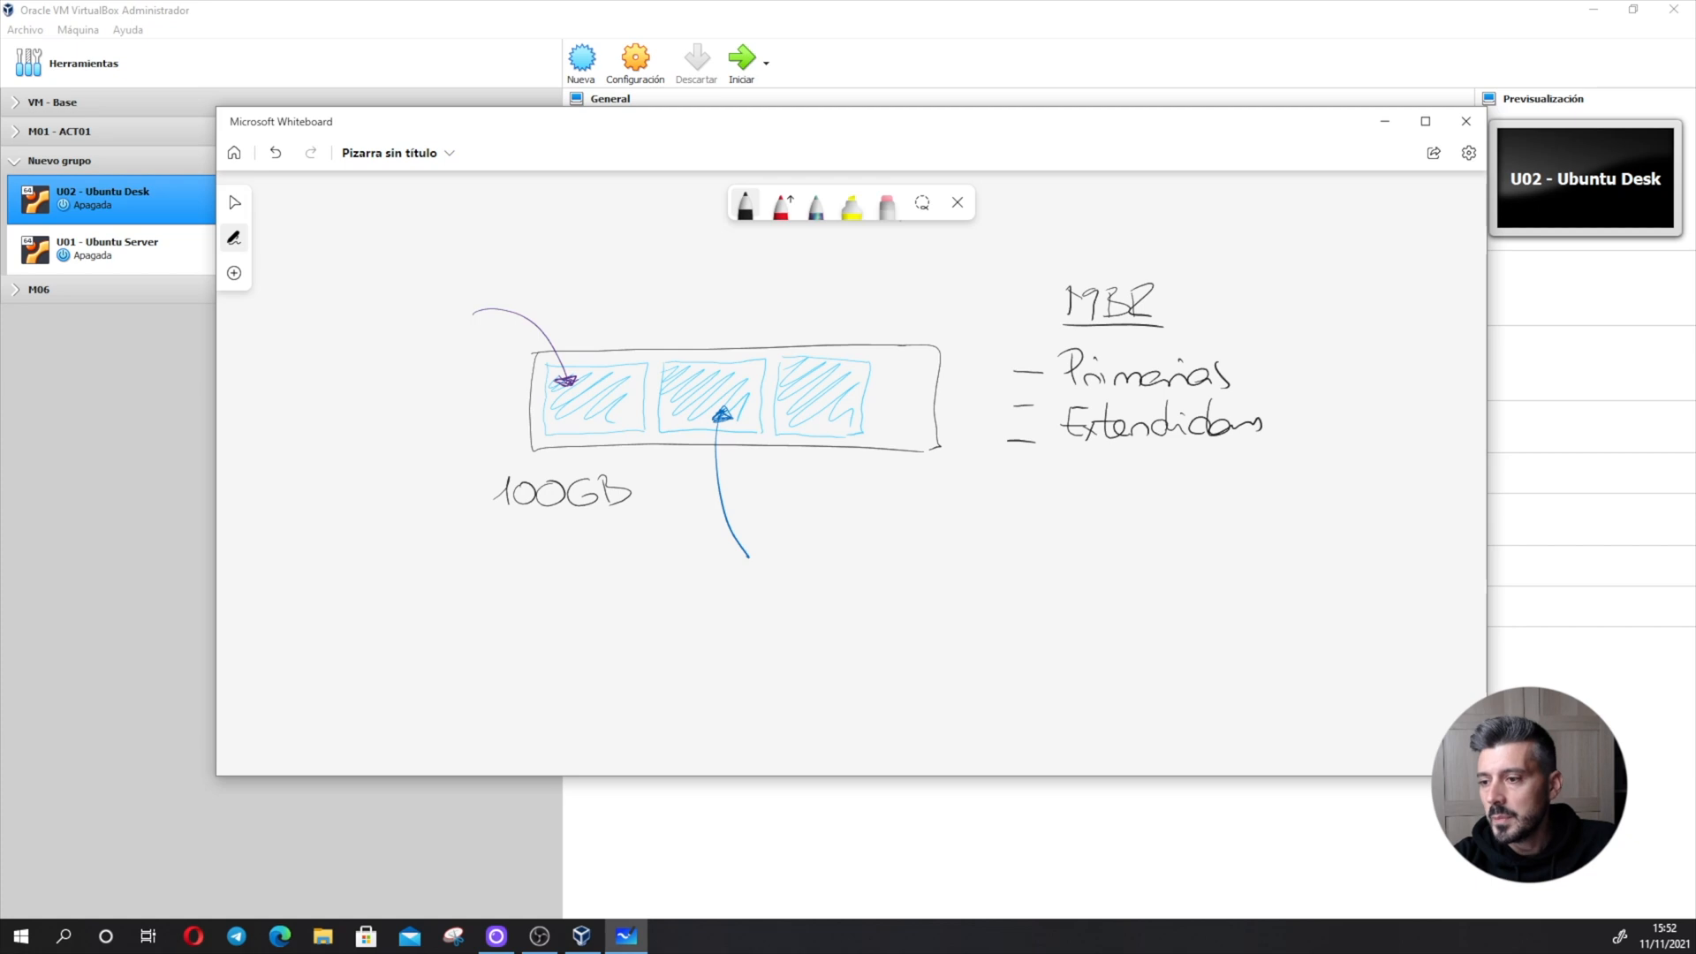
# - Add "Lógicas" to the MBR list and a circled 4 with an arrow pointing to "Primarias"
pyautogui.moveTo(1075, 462); pyautogui.dragTo(1088, 493)
pyautogui.moveTo(1095, 482); pyautogui.dragTo(1114, 509)
pyautogui.moveTo(1134, 479); pyautogui.dragTo(1179, 489)
pyautogui.moveTo(1188, 470); pyautogui.dragTo(1195, 492)
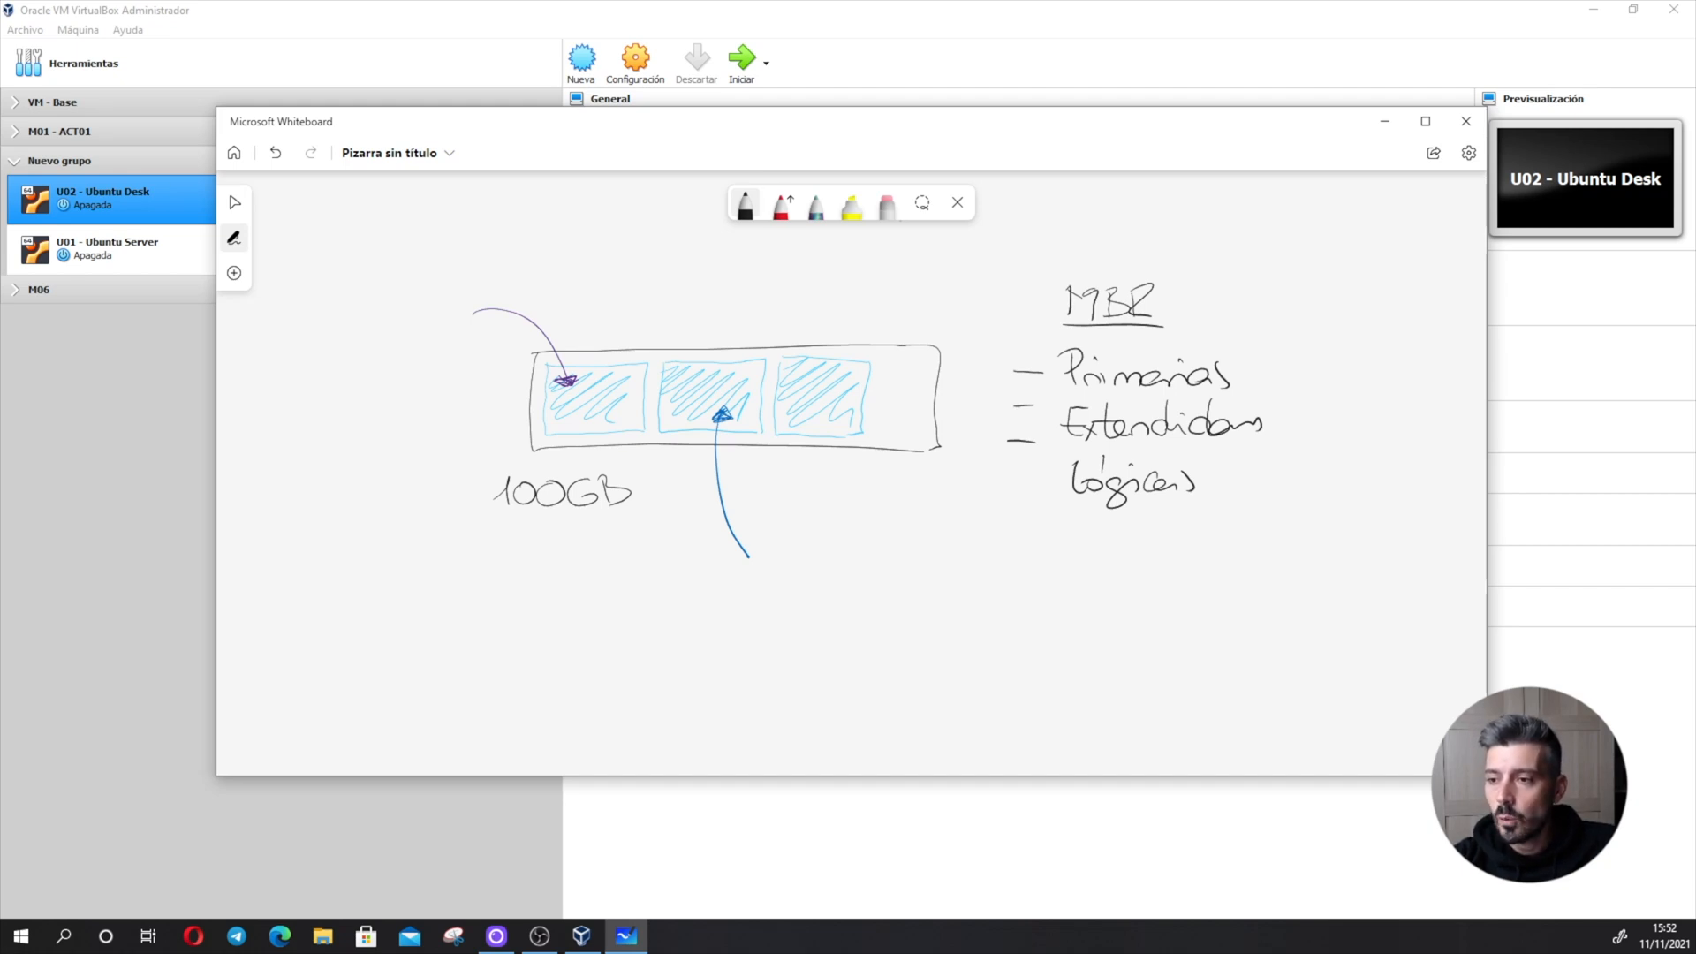
pyautogui.moveTo(1308, 348)
pyautogui.mouseDown()
pyautogui.moveTo(1290, 376)
pyautogui.moveTo(1322, 389)
pyautogui.moveTo(1317, 335)
pyautogui.mouseUp()
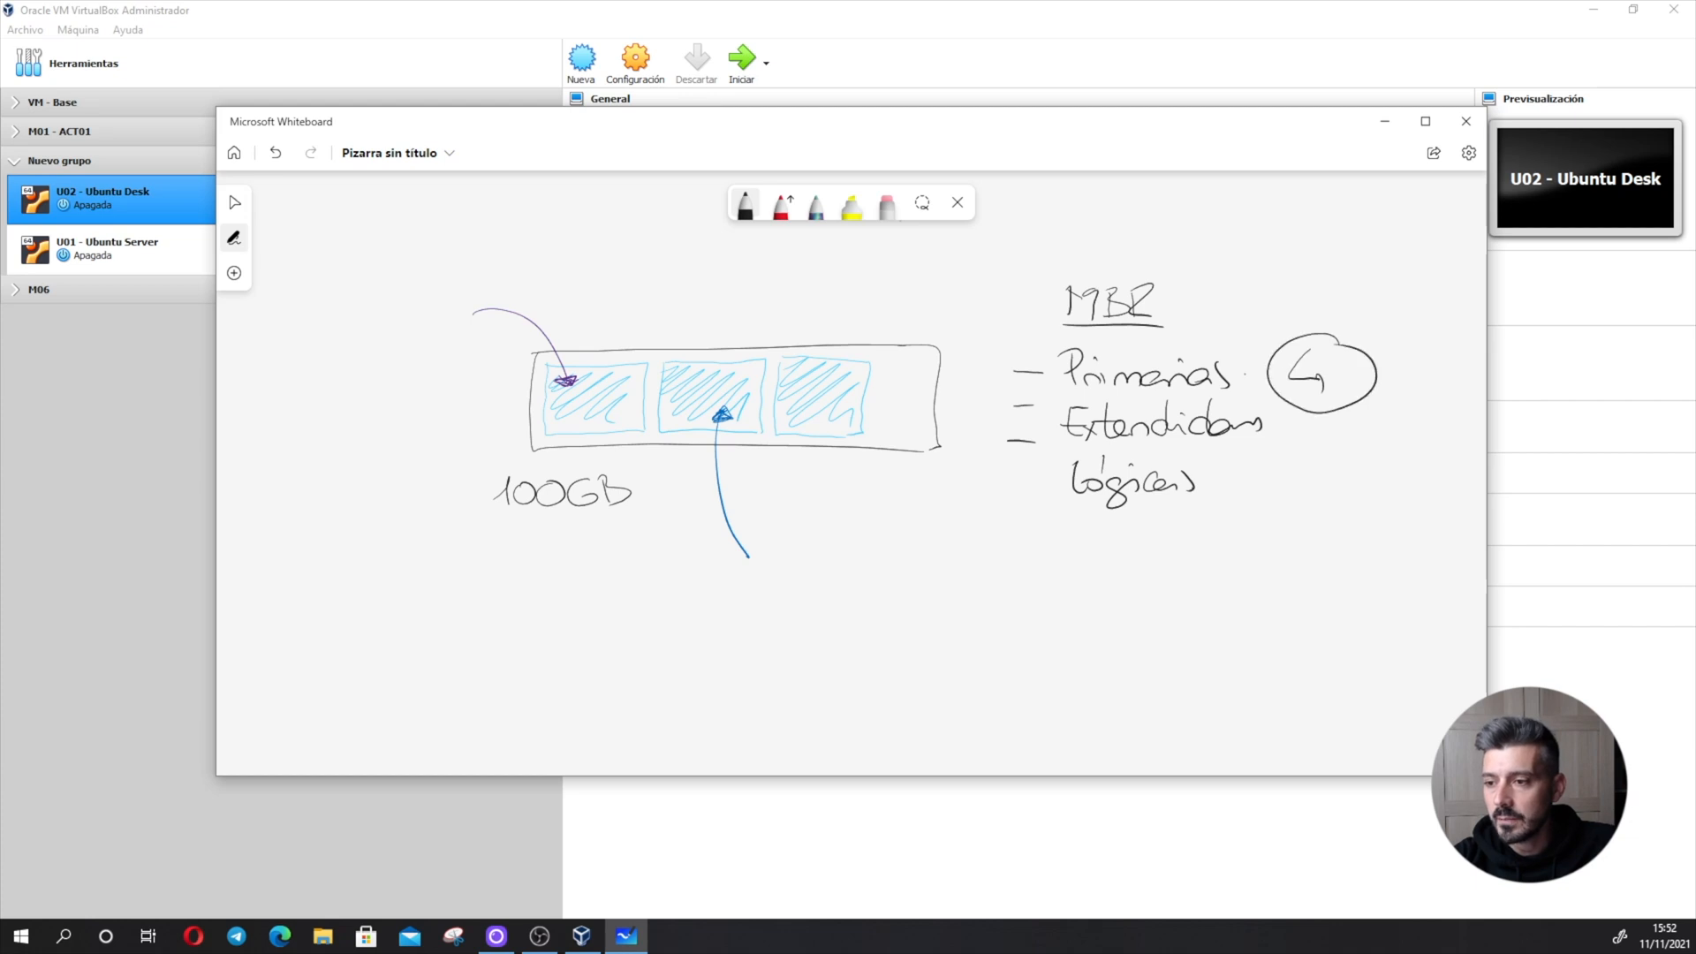
pyautogui.moveTo(1231, 380); pyautogui.dragTo(1262, 378)
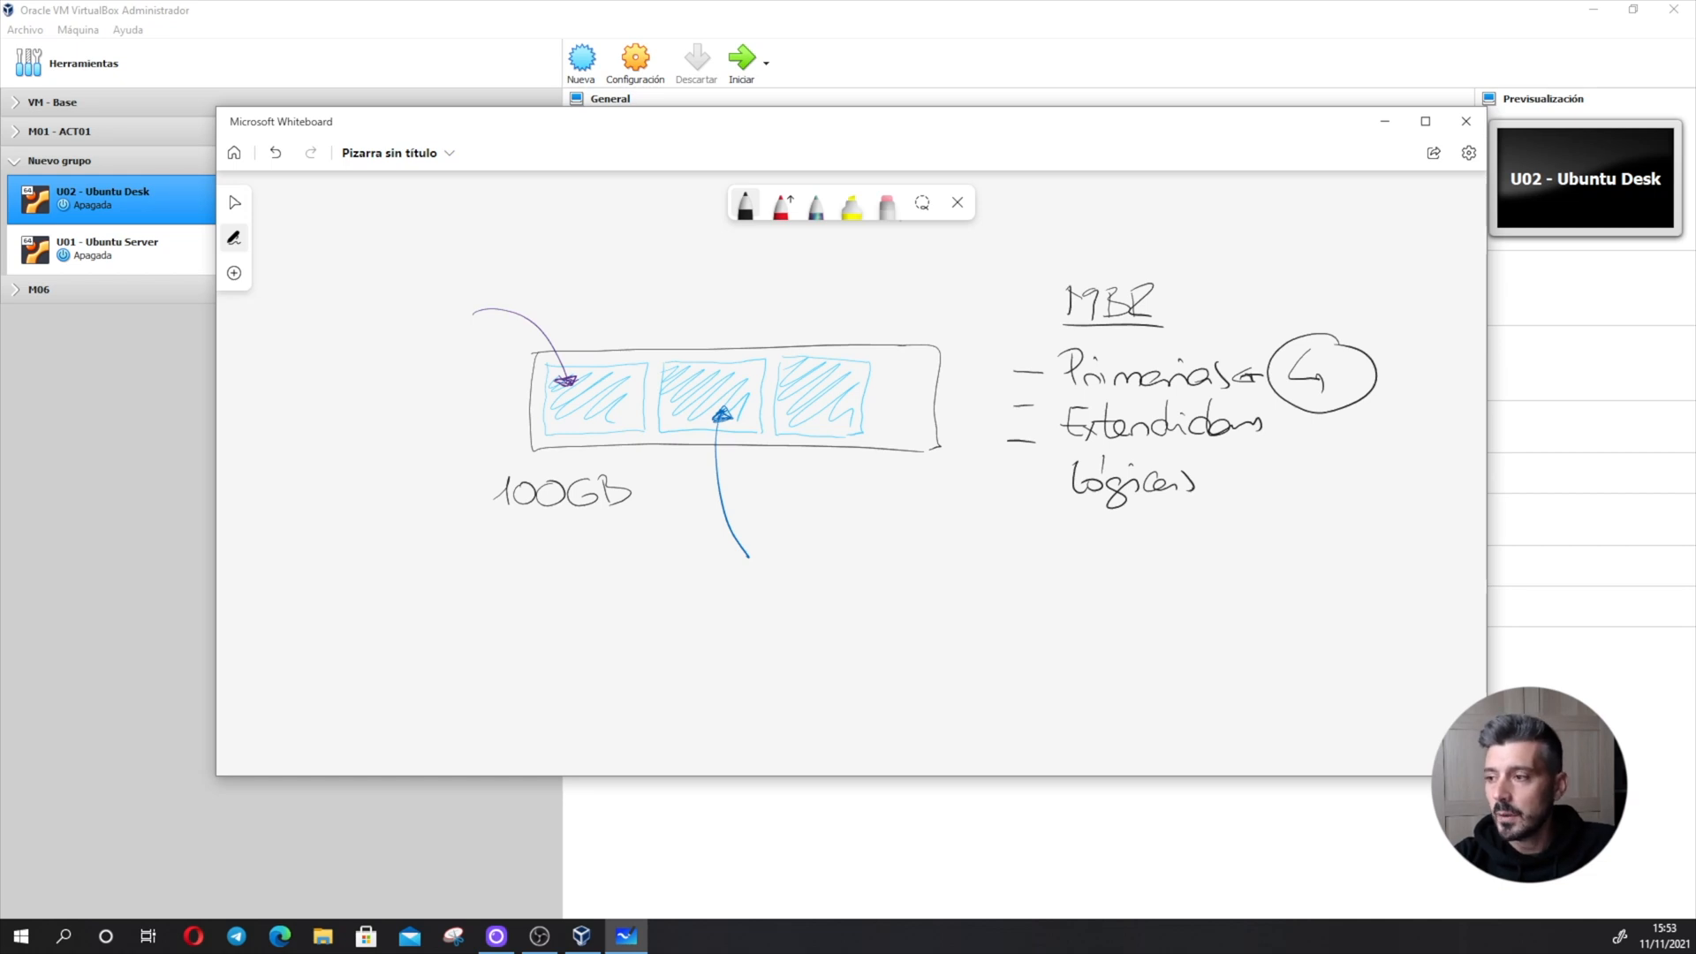
# - In dark purple, replace the crossed-out 4 with 3, add a circled 1 beside "Extendidas", and draw an arrow from "Lógicas" to a second "lógicas"
pyautogui.click(745, 203)
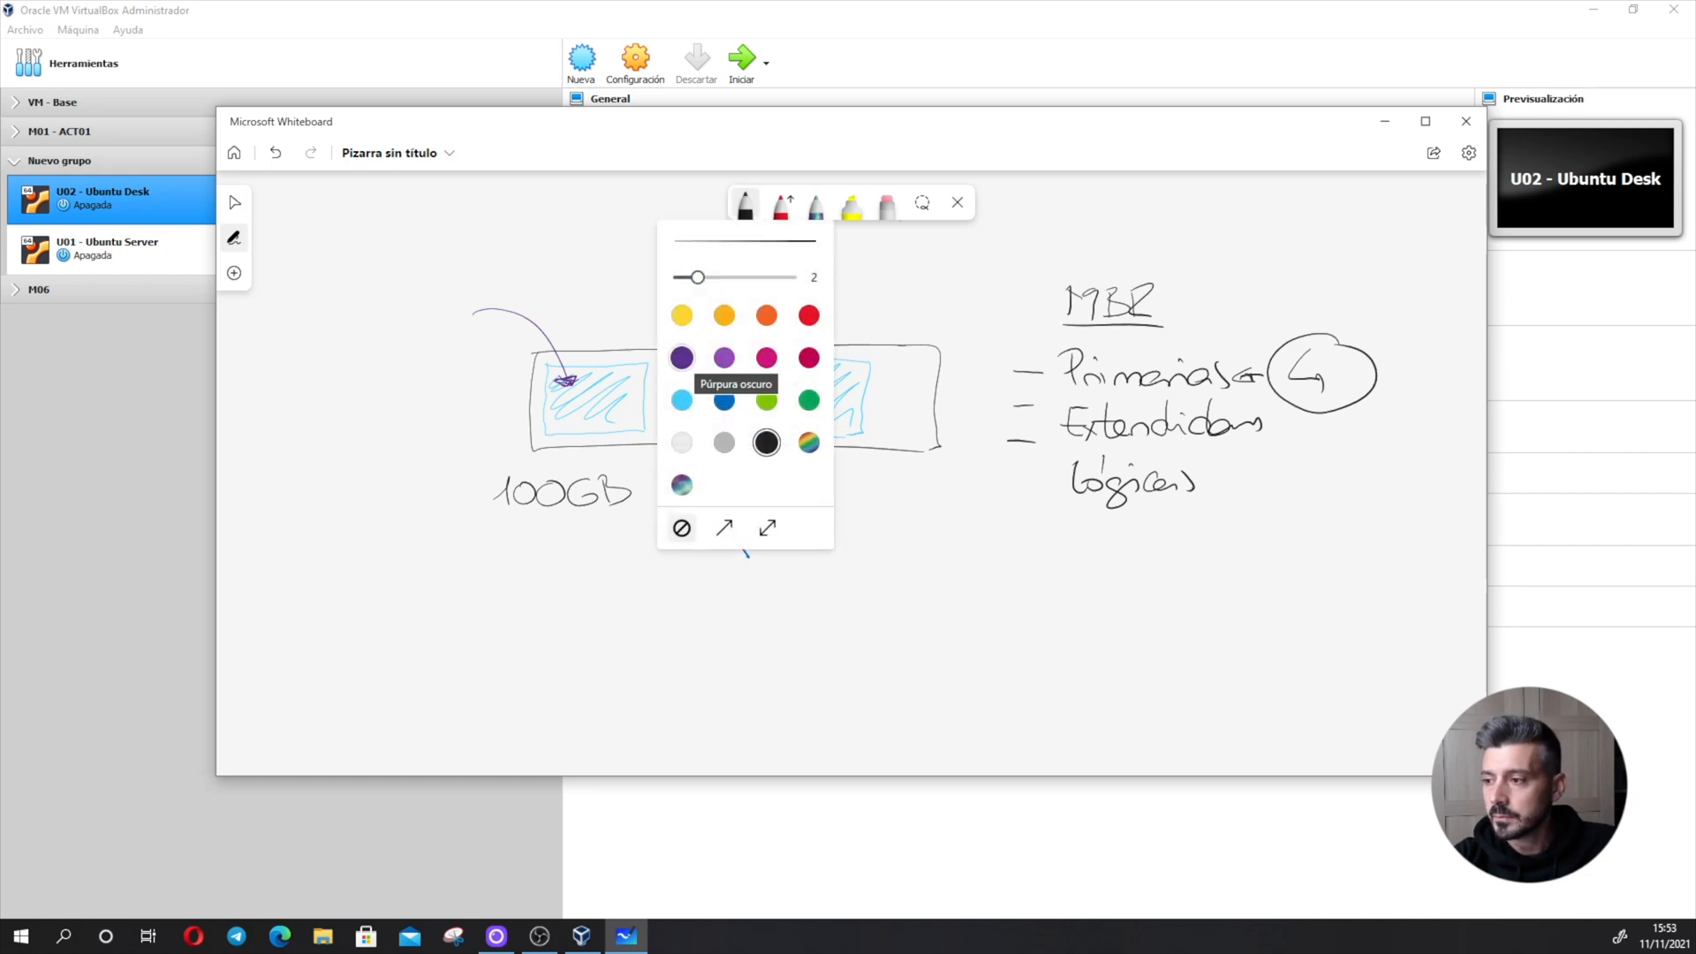
pyautogui.click(682, 358)
pyautogui.click(745, 203)
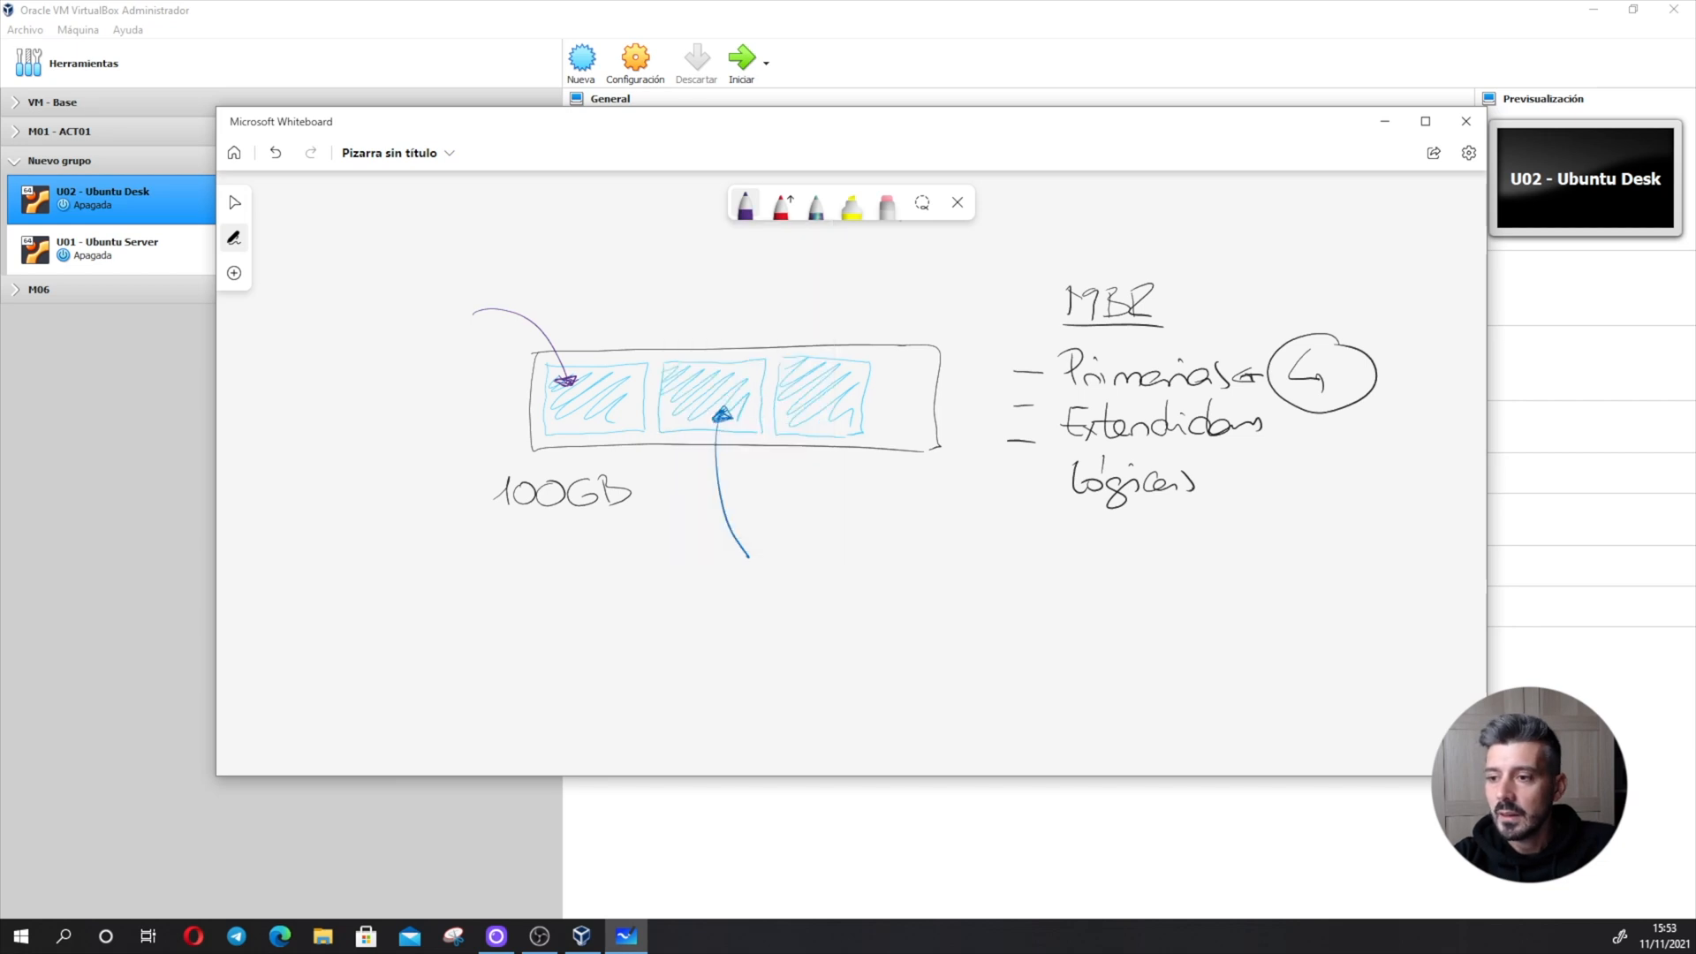
pyautogui.moveTo(1304, 366); pyautogui.dragTo(1325, 395)
pyautogui.moveTo(1325, 365)
pyautogui.mouseDown()
pyautogui.moveTo(1304, 395)
pyautogui.moveTo(1356, 396)
pyautogui.moveTo(1315, 461)
pyautogui.moveTo(1296, 431)
pyautogui.moveTo(1321, 427)
pyautogui.mouseUp()
pyautogui.moveTo(1209, 495)
pyautogui.mouseDown()
pyautogui.moveTo(1248, 531)
pyautogui.moveTo(1297, 527)
pyautogui.moveTo(1308, 552)
pyautogui.moveTo(1390, 531)
pyautogui.mouseUp()
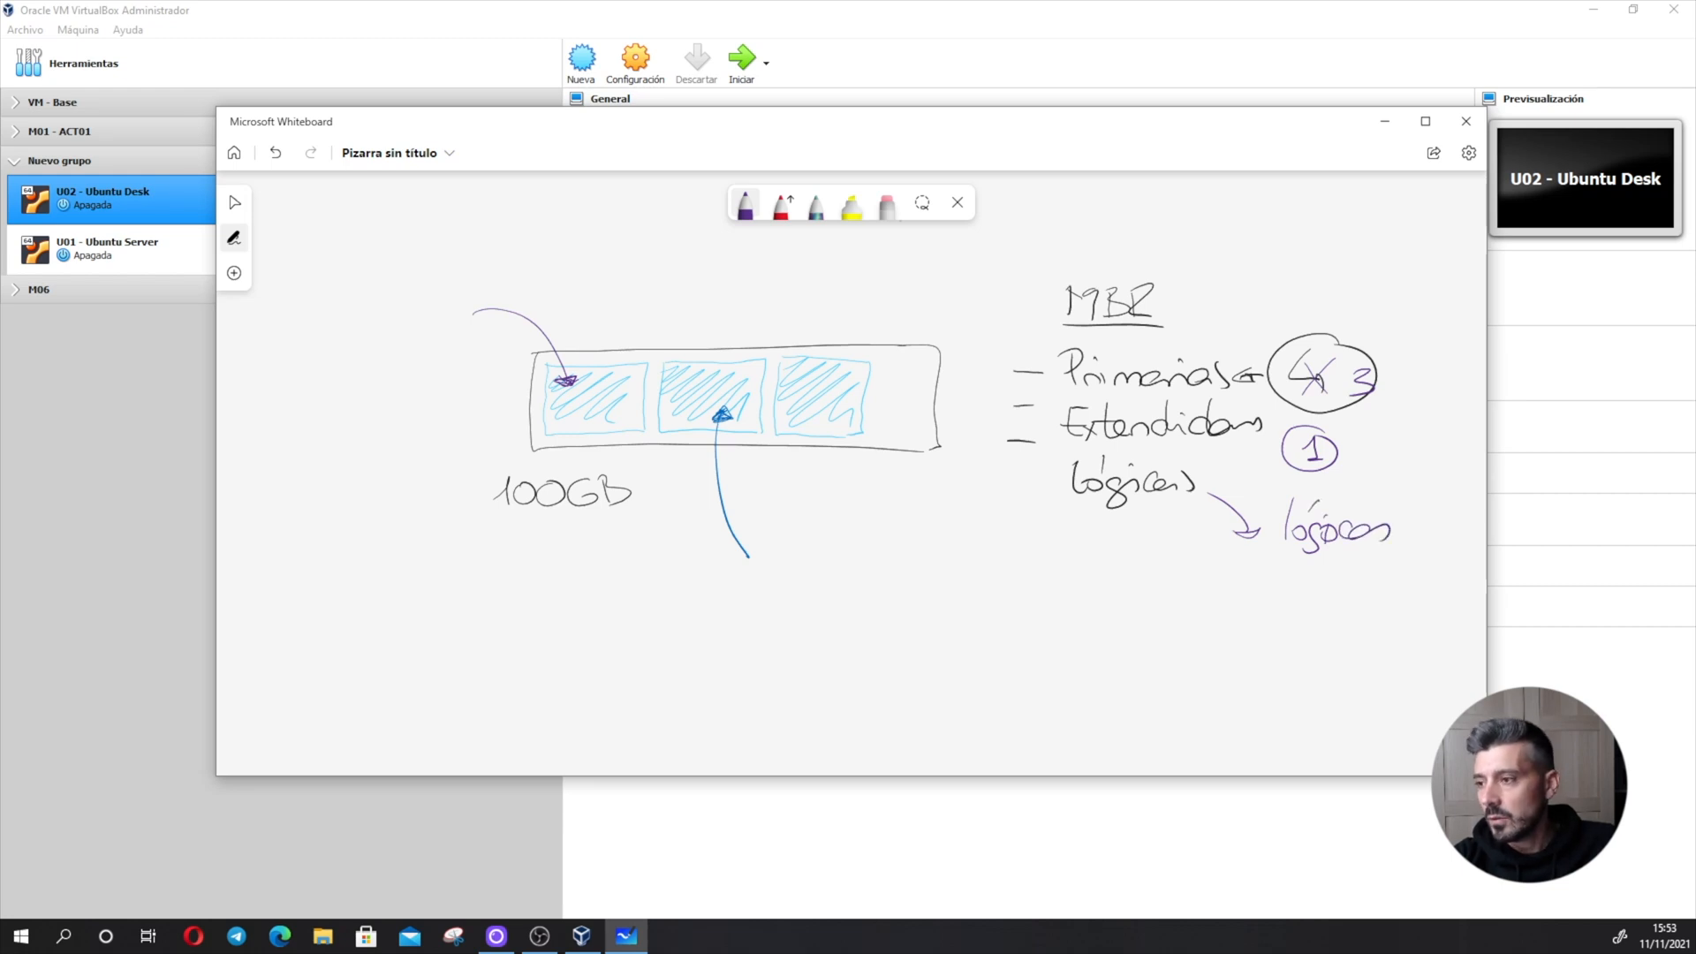
# - Draw a second, smaller black rectangle below the MBR list as another disk
pyautogui.click(744, 203)
pyautogui.click(767, 442)
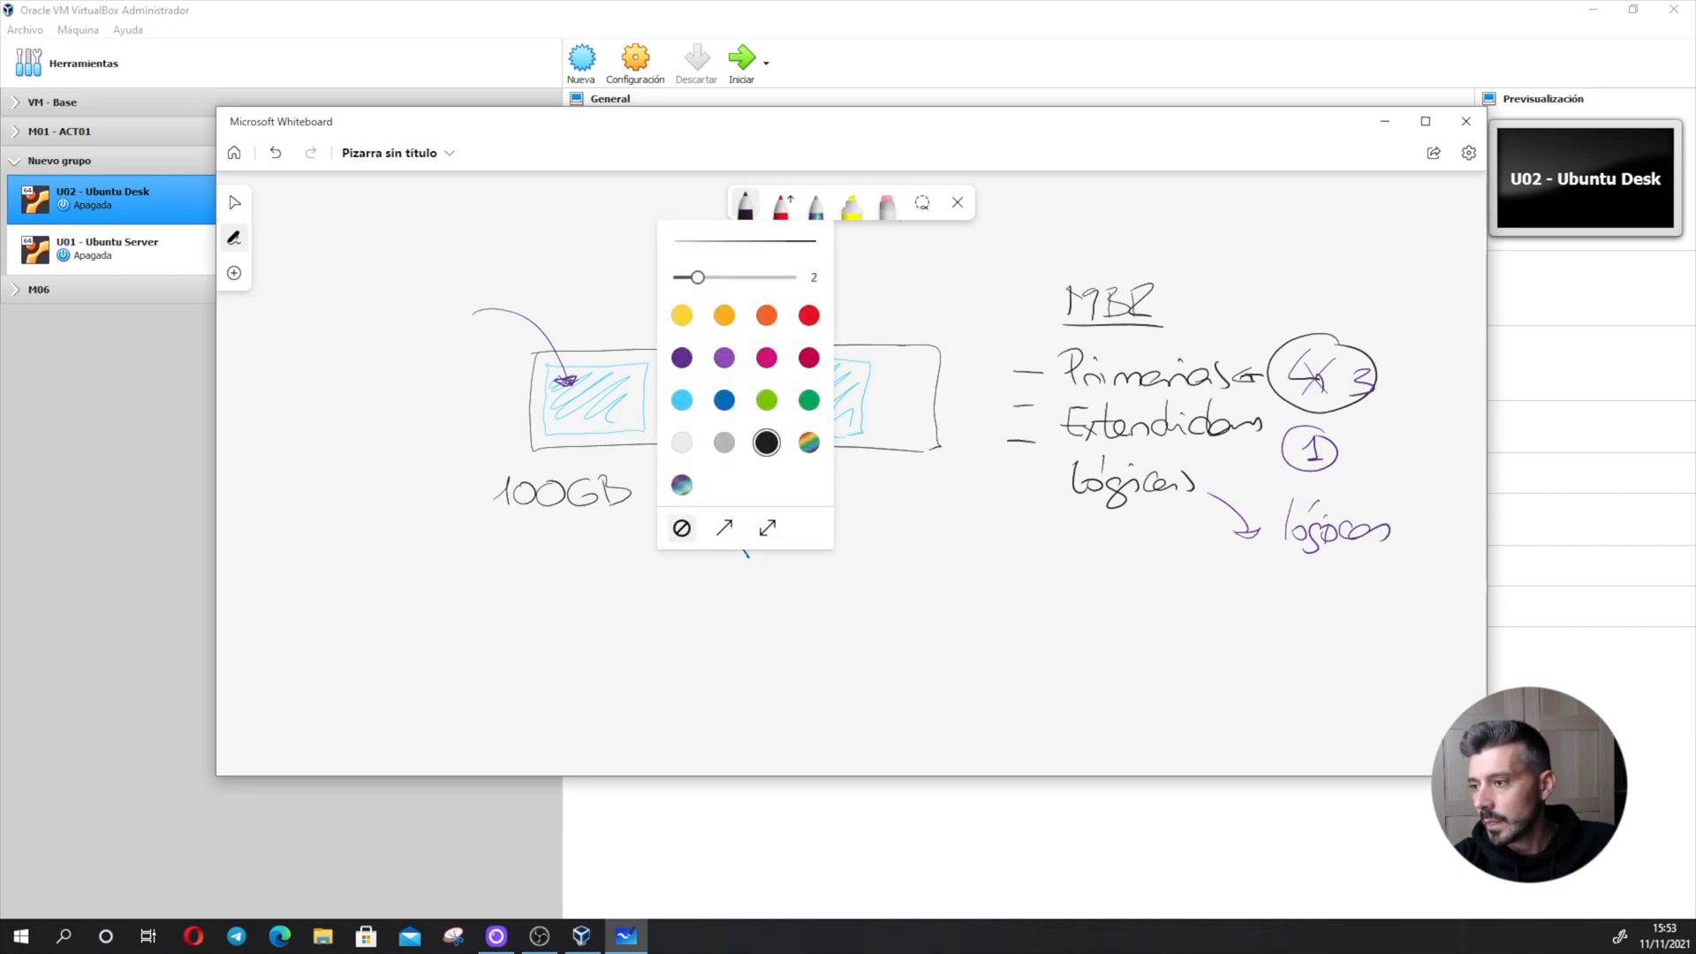
pyautogui.click(745, 203)
pyautogui.moveTo(809, 605); pyautogui.dragTo(1087, 602)
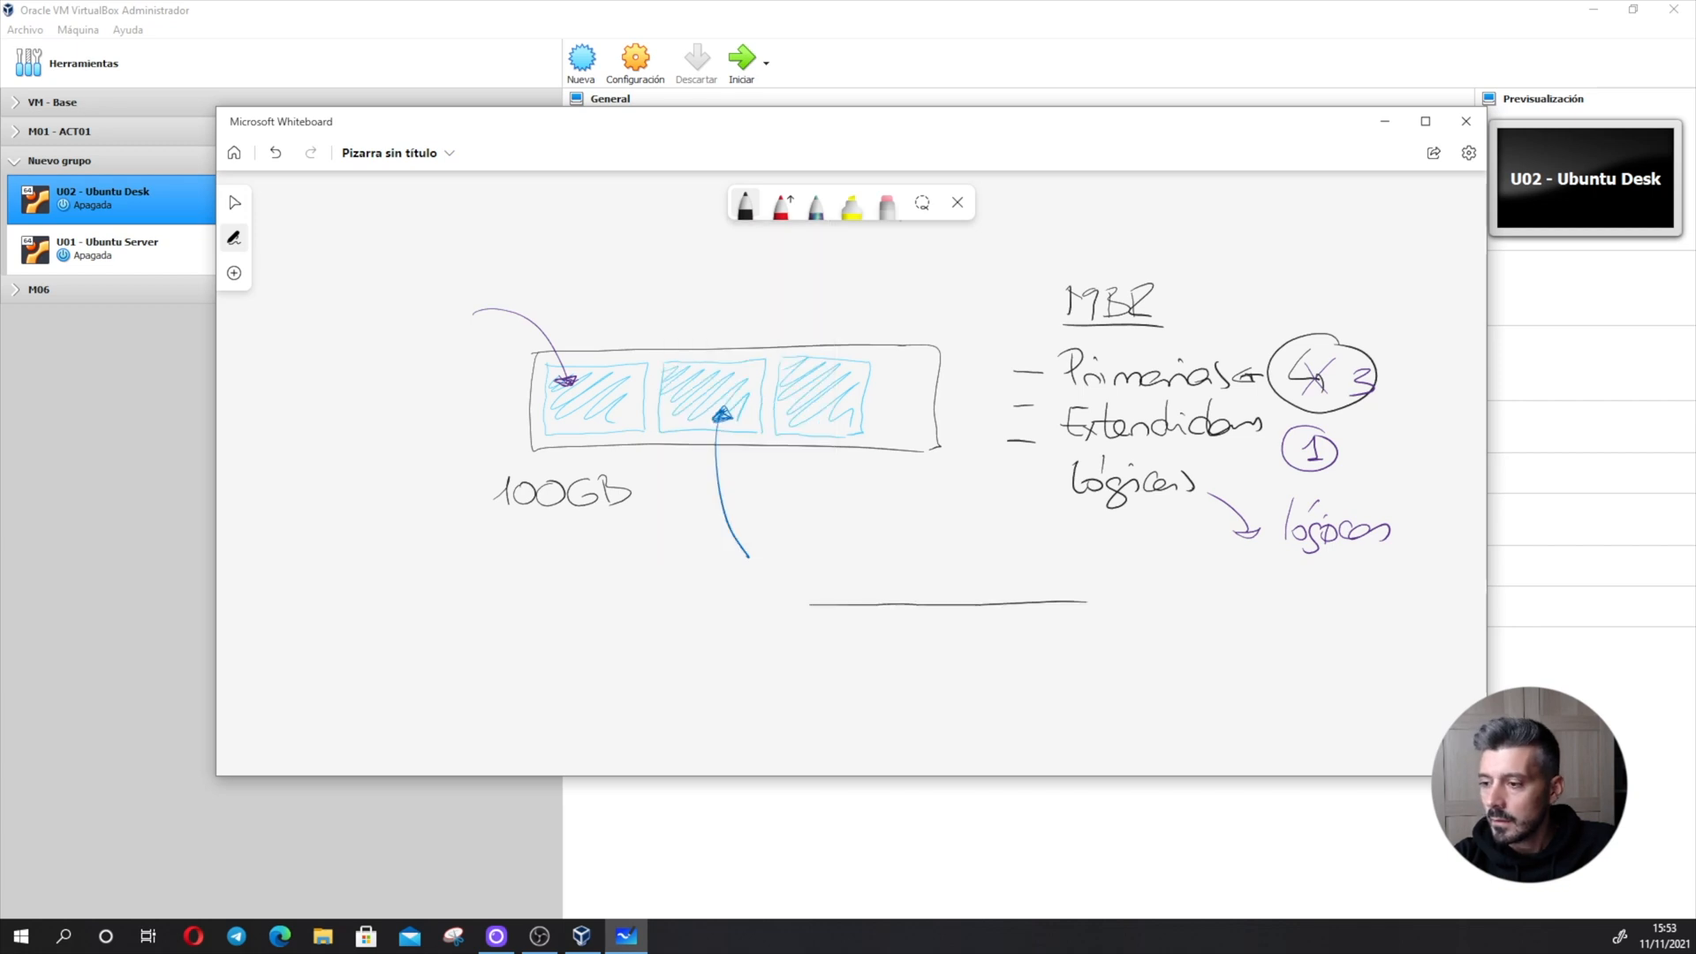
pyautogui.moveTo(809, 607); pyautogui.dragTo(1101, 678)
pyautogui.moveTo(1087, 601); pyautogui.dragTo(1111, 677)
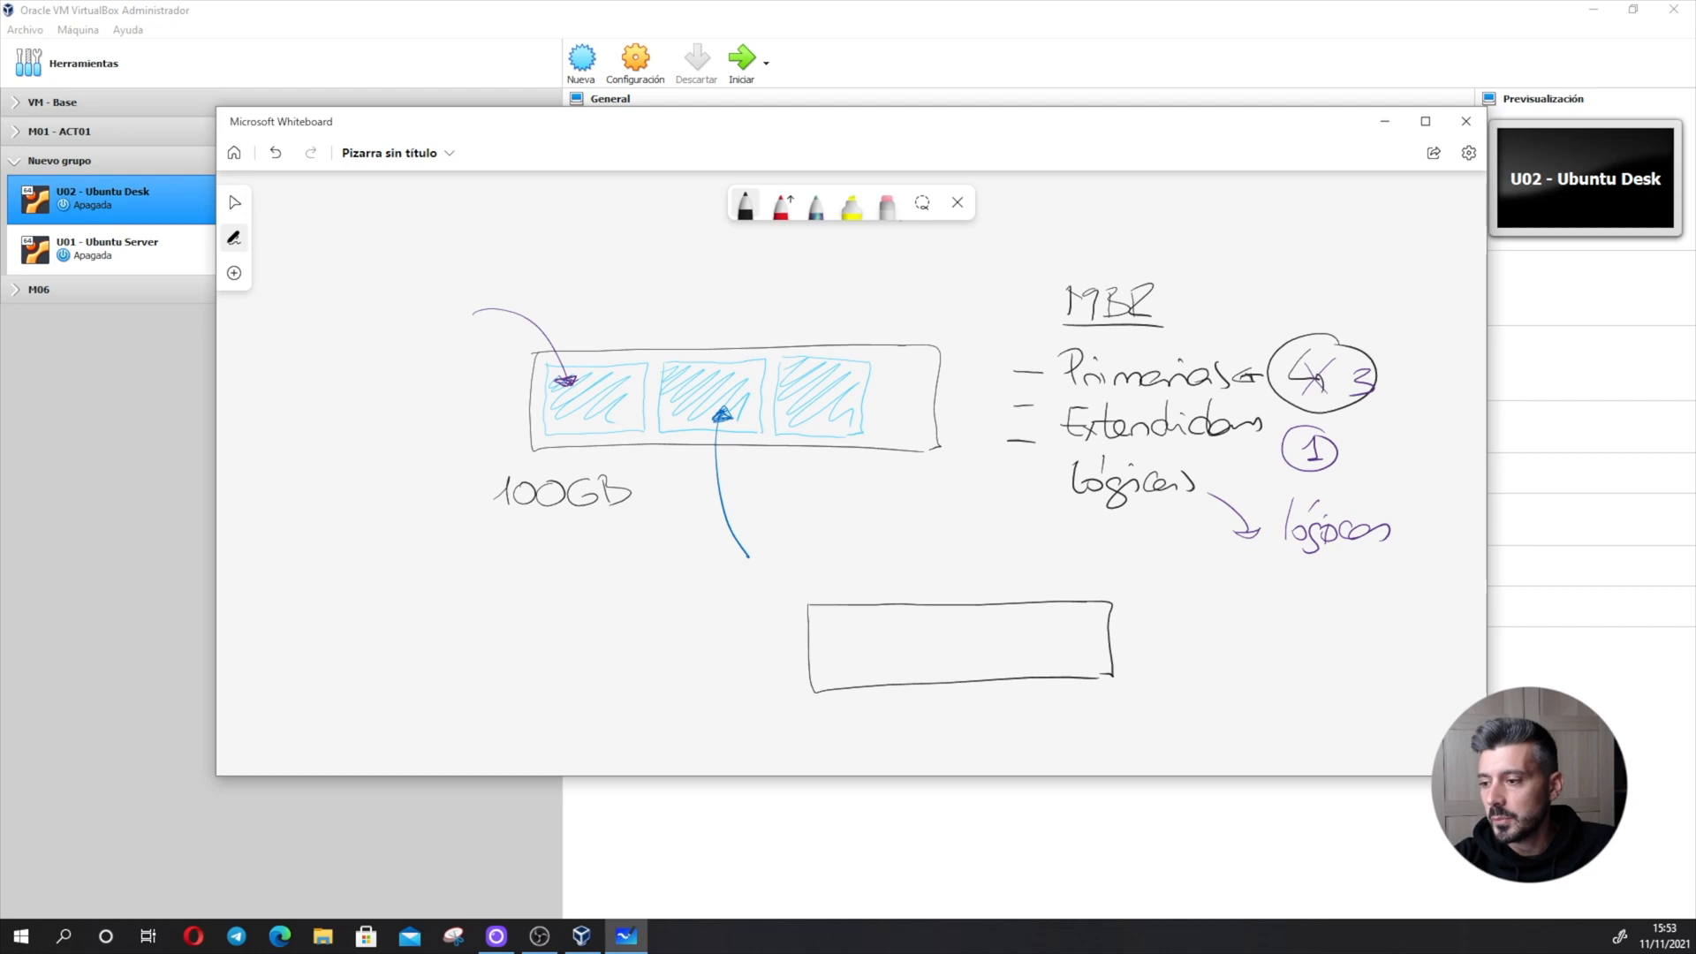
# - Divide the second disk into sections 1, 2 and 3 plus an inner box split into five cells, each labelled L
pyautogui.moveTo(851, 618); pyautogui.dragTo(855, 685)
pyautogui.moveTo(892, 605)
pyautogui.mouseDown()
pyautogui.moveTo(896, 684)
pyautogui.moveTo(831, 642)
pyautogui.moveTo(832, 661)
pyautogui.mouseUp()
pyautogui.moveTo(868, 638)
pyautogui.mouseDown()
pyautogui.moveTo(942, 673)
pyautogui.moveTo(1095, 672)
pyautogui.moveTo(1105, 612)
pyautogui.moveTo(951, 618)
pyautogui.moveTo(976, 671)
pyautogui.moveTo(1015, 671)
pyautogui.mouseUp()
pyautogui.moveTo(1079, 616); pyautogui.dragTo(1080, 667)
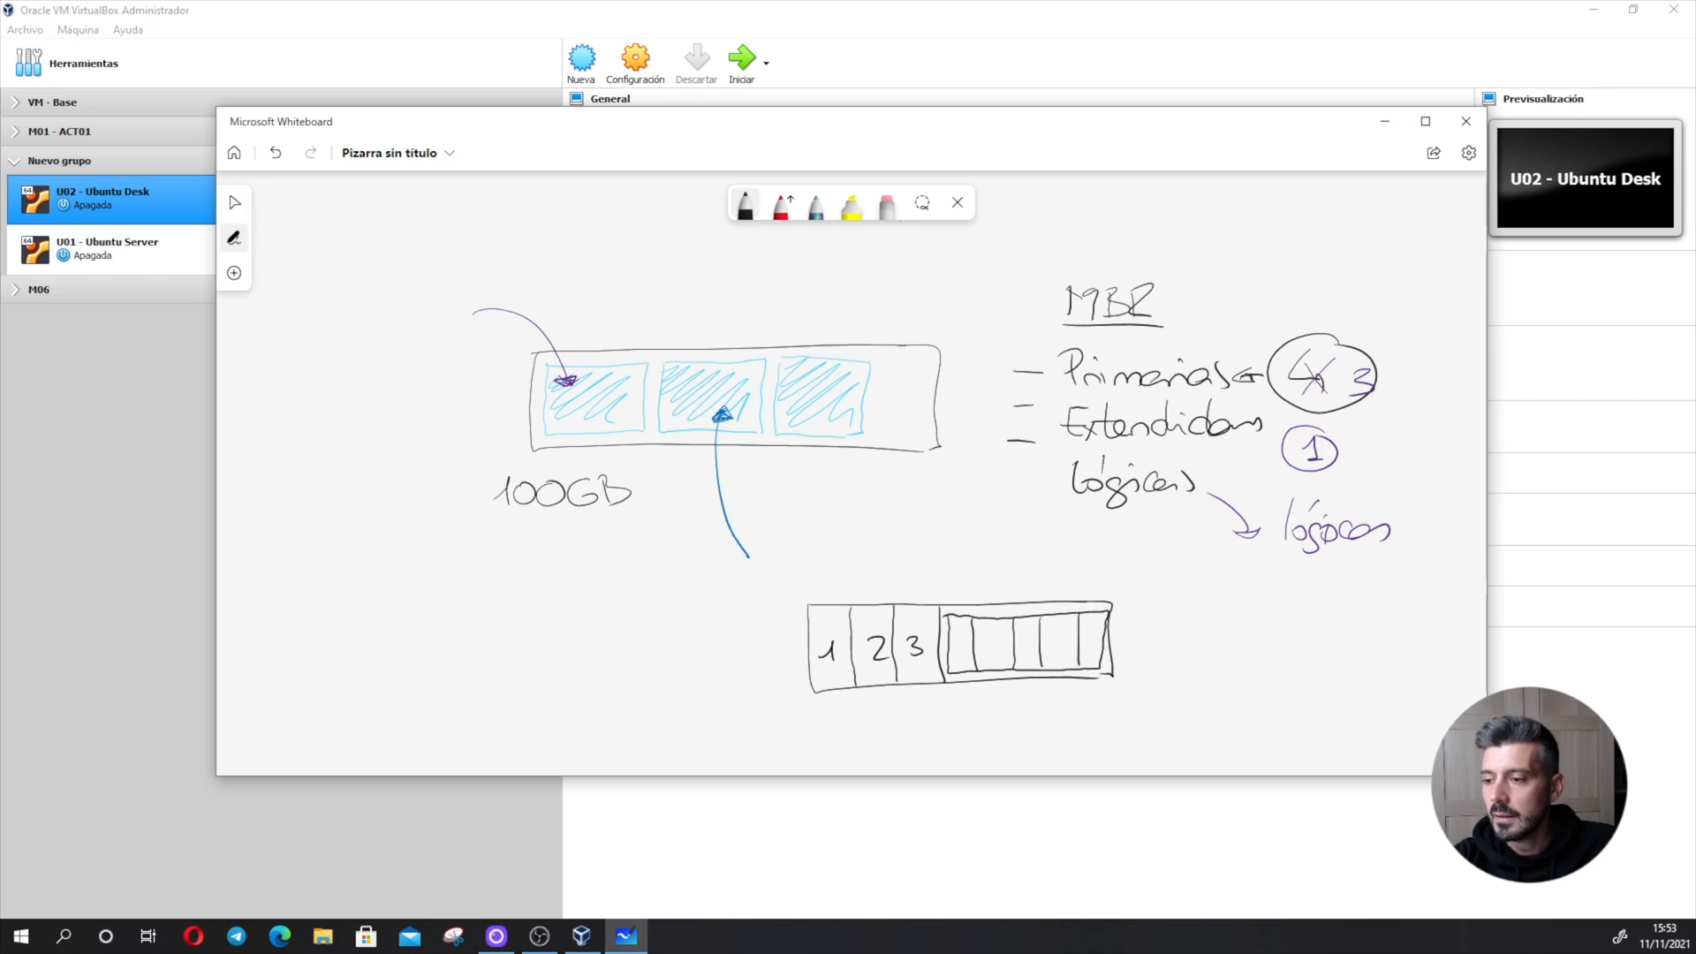
pyautogui.moveTo(961, 637)
pyautogui.mouseDown()
pyautogui.moveTo(970, 662)
pyautogui.moveTo(1071, 662)
pyautogui.mouseUp()
pyautogui.moveTo(1097, 634); pyautogui.dragTo(1097, 645)
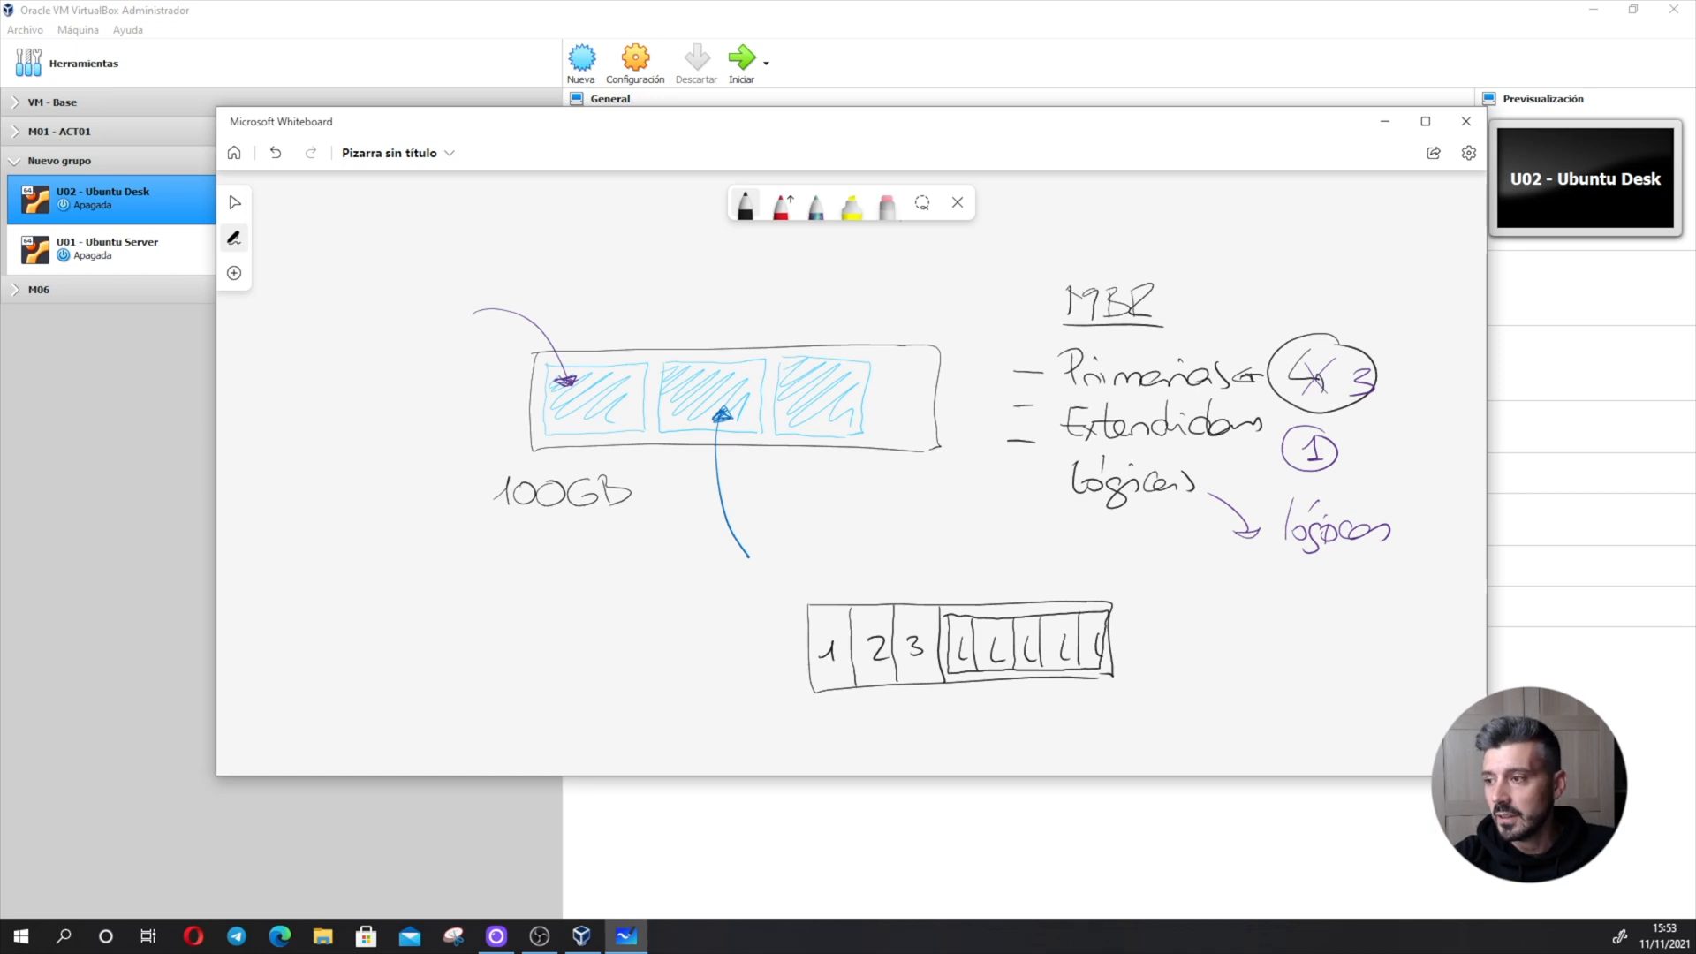
# - Draw a vertical black dividing line to the right of the MBR notes and write the heading "GPT" beyond it
pyautogui.click(234, 202)
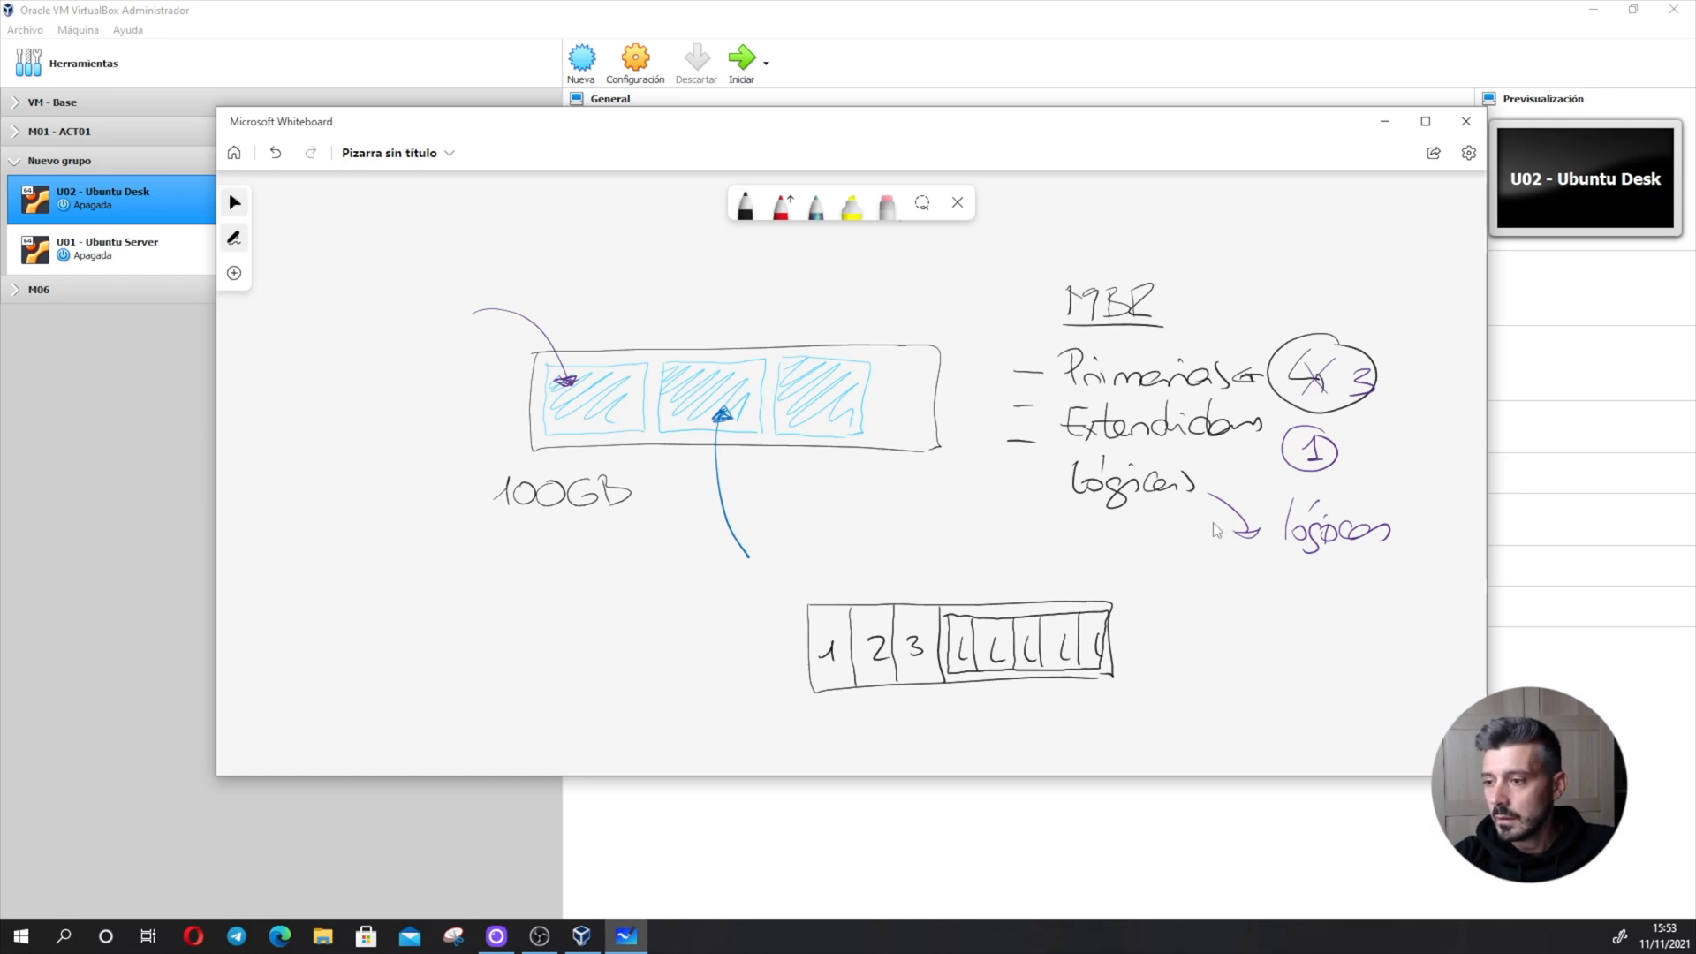
pyautogui.moveTo(1245, 598); pyautogui.dragTo(412, 604)
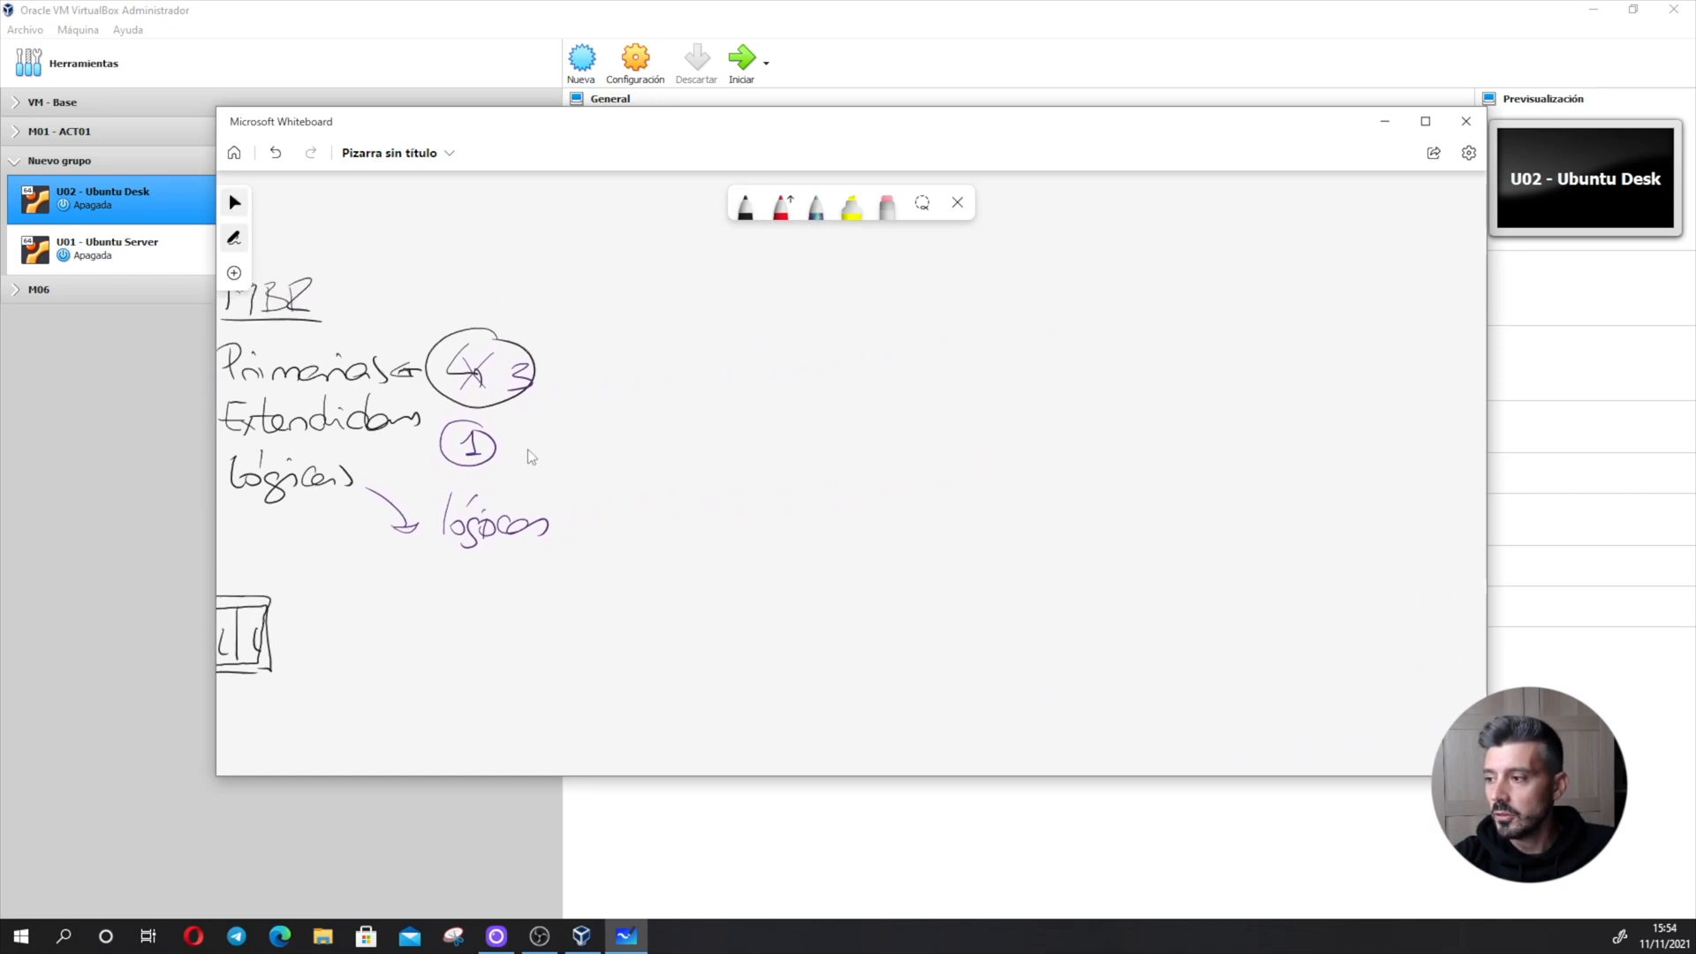
pyautogui.click(750, 210)
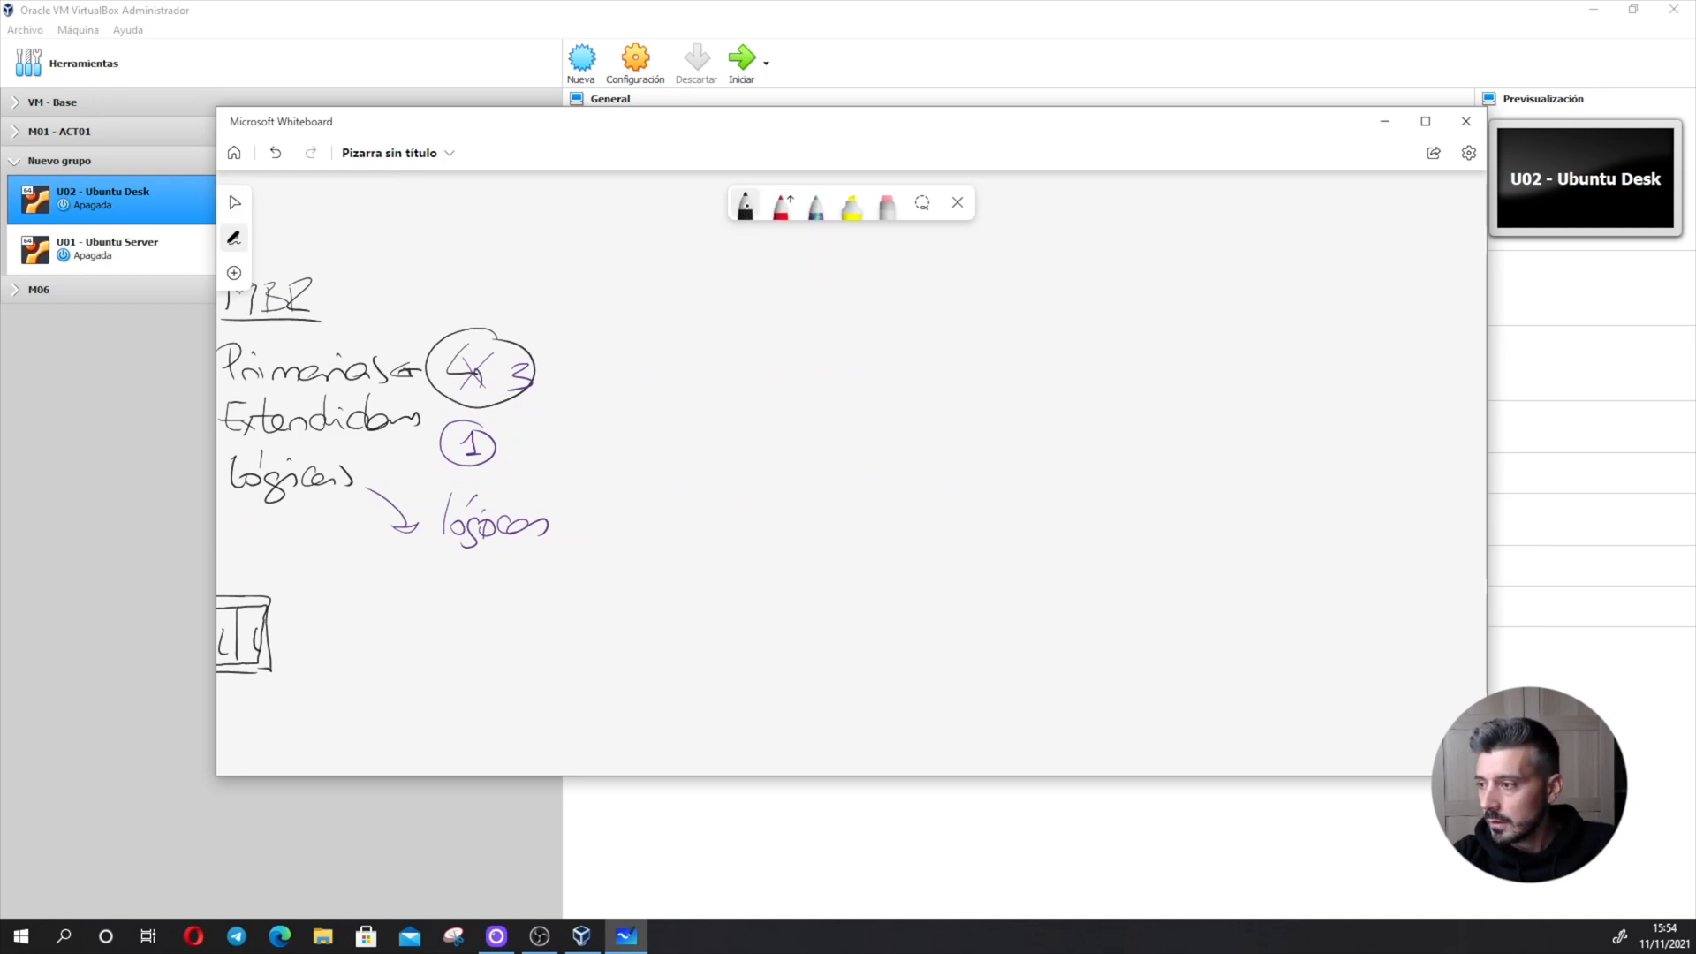
pyautogui.moveTo(614, 250); pyautogui.dragTo(624, 607)
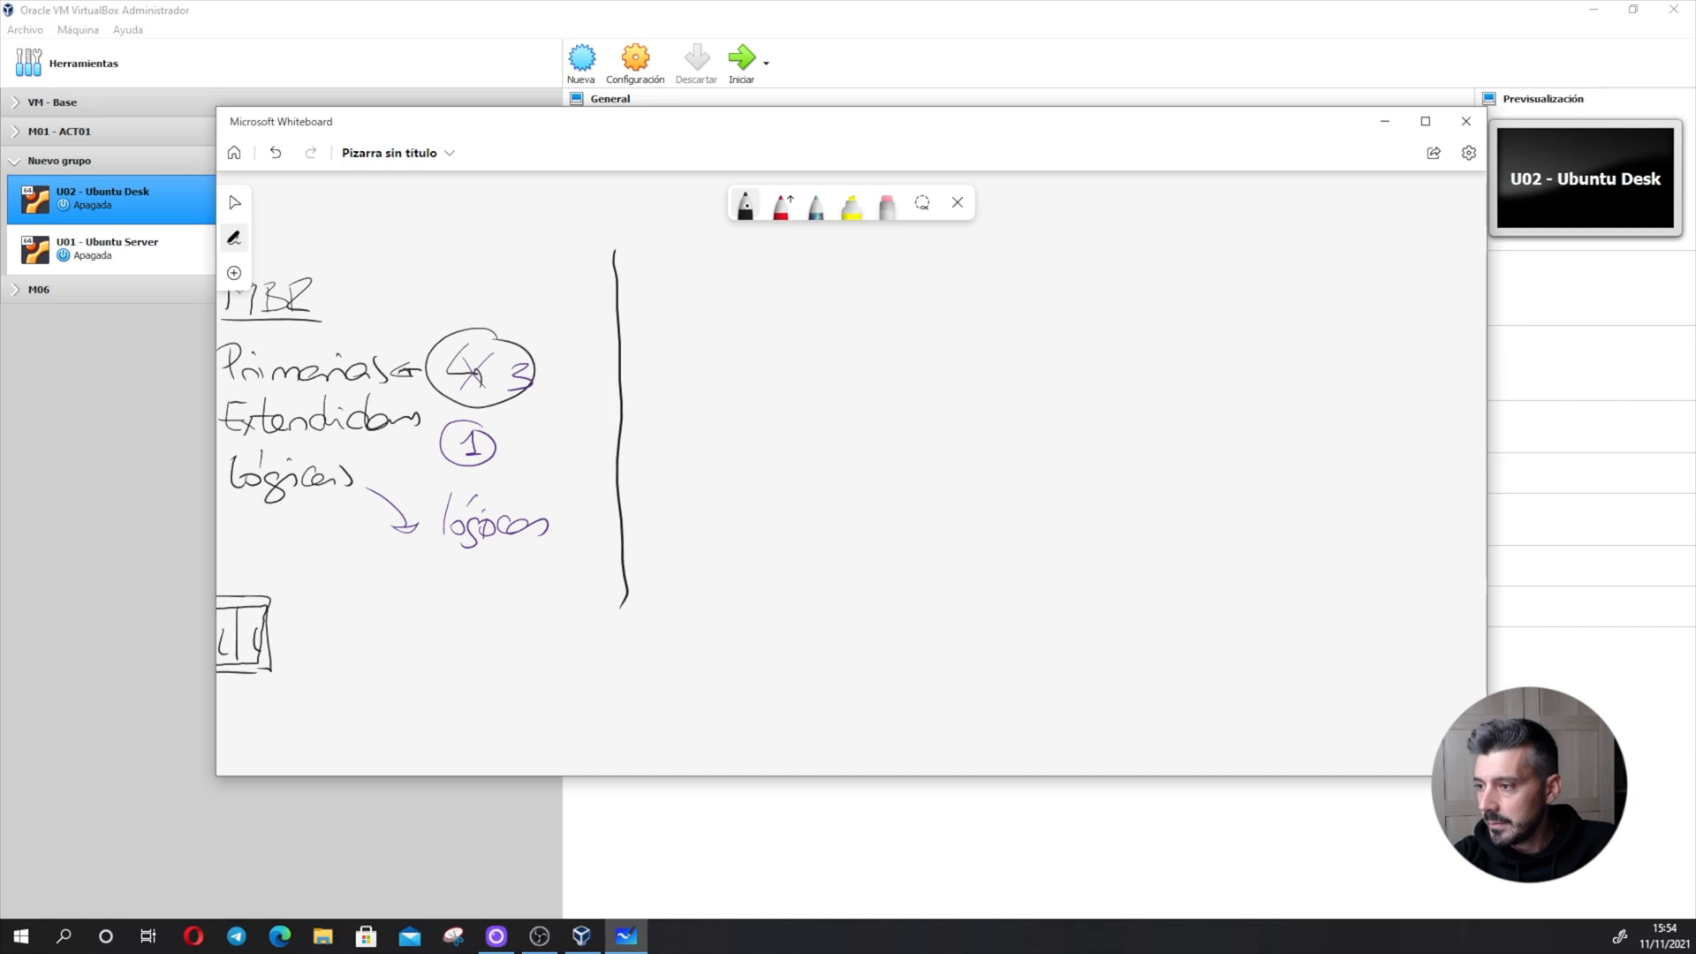
pyautogui.moveTo(714, 276)
pyautogui.mouseDown()
pyautogui.moveTo(707, 292)
pyautogui.moveTo(766, 301)
pyautogui.moveTo(783, 272)
pyautogui.mouseUp()
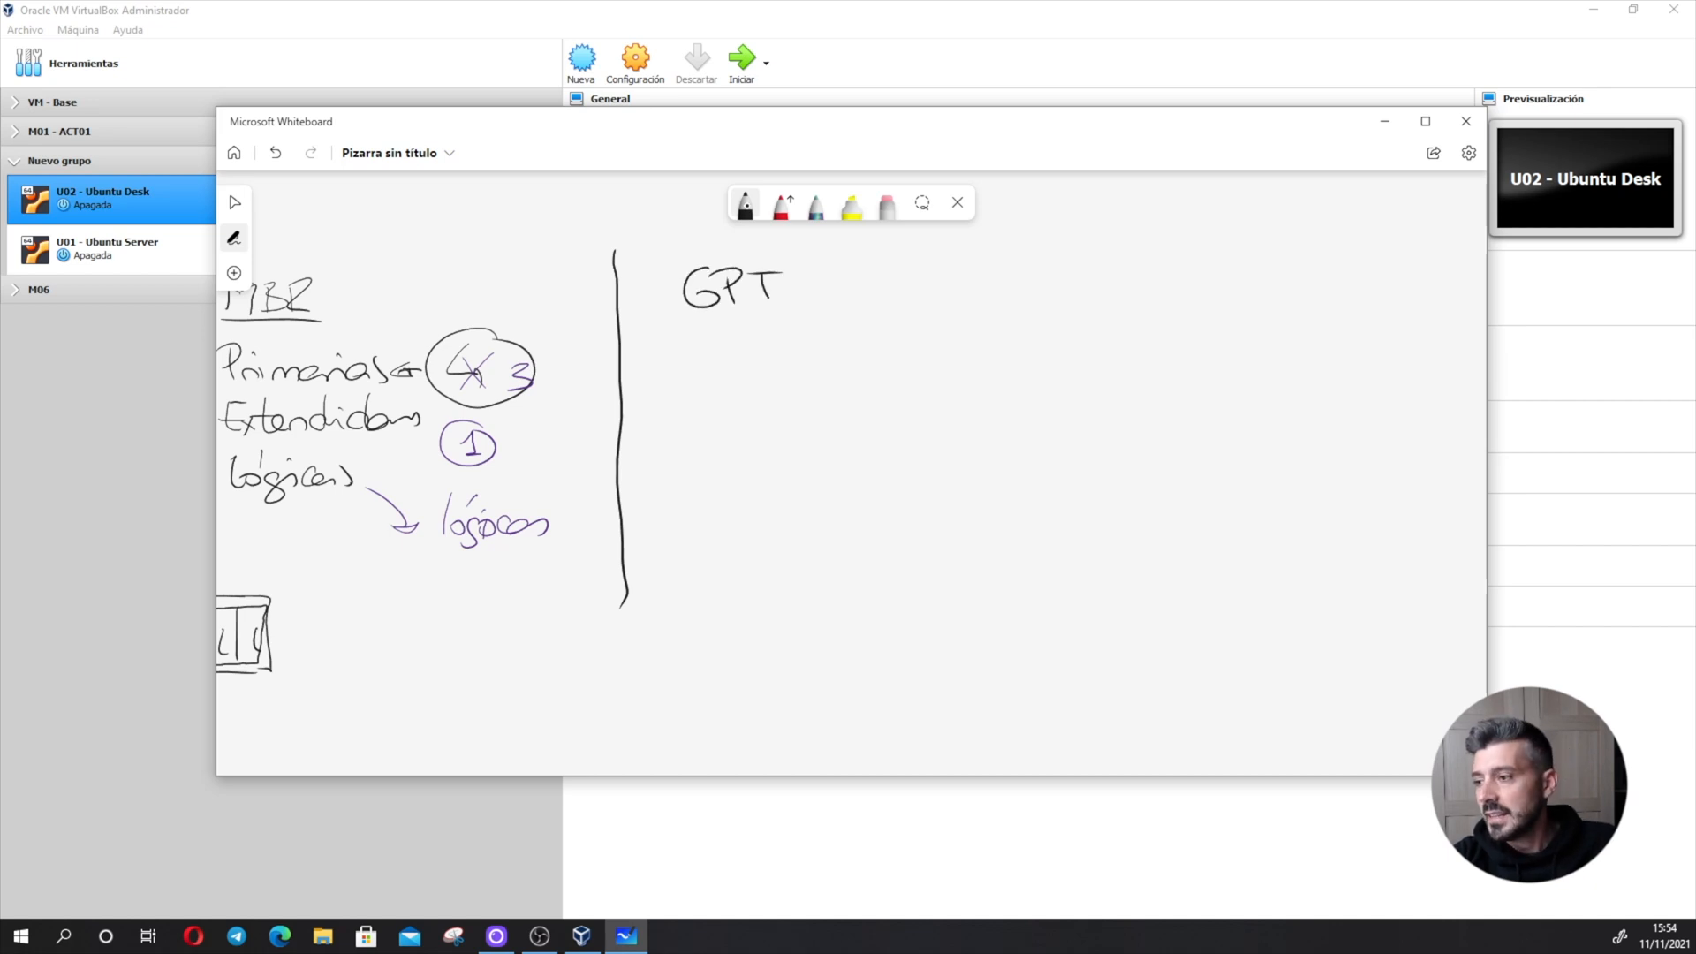
# - Write the dashed entry "Primarias" under the GPT heading
pyautogui.moveTo(667, 366); pyautogui.dragTo(722, 381)
pyautogui.moveTo(702, 344); pyautogui.dragTo(814, 378)
pyautogui.moveTo(816, 378)
pyautogui.mouseDown()
pyautogui.moveTo(863, 354)
pyautogui.moveTo(866, 379)
pyautogui.mouseUp()
pyautogui.moveTo(891, 351); pyautogui.dragTo(875, 378)
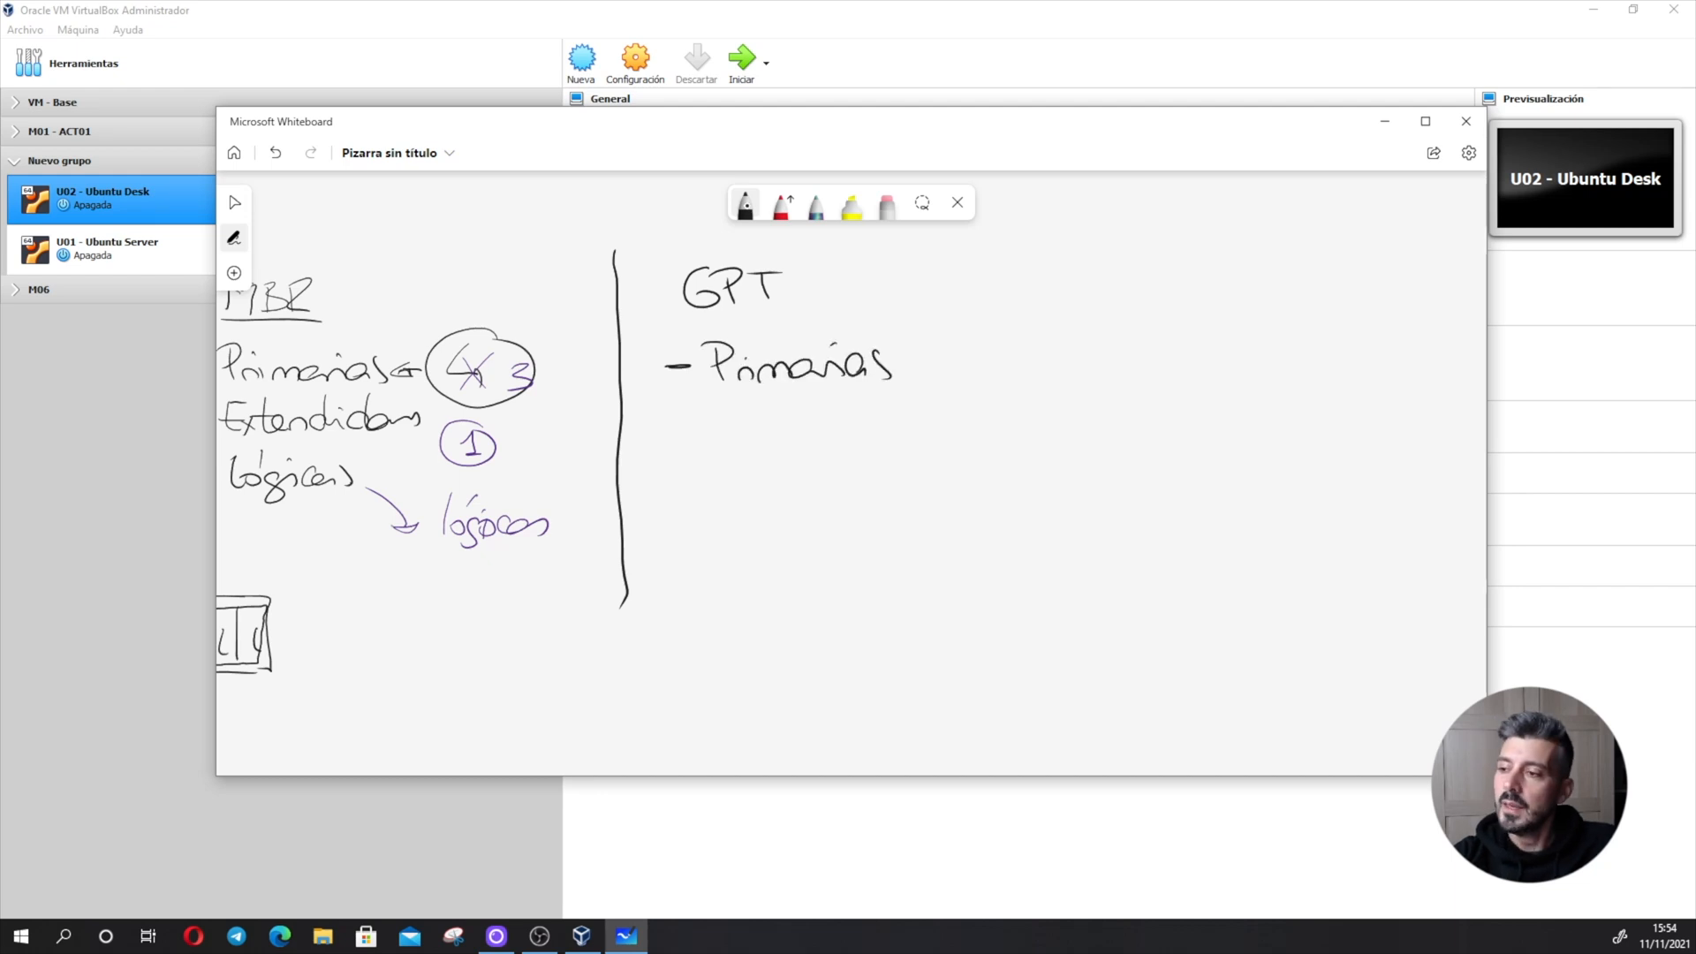
# - Draw a black rectangle below the GPT entry "Primarias" as a disk and divide it into eight sections with vertical lines
pyautogui.moveTo(689, 468)
pyautogui.mouseDown()
pyautogui.moveTo(986, 473)
pyautogui.moveTo(685, 563)
pyautogui.moveTo(1007, 562)
pyautogui.mouseUp()
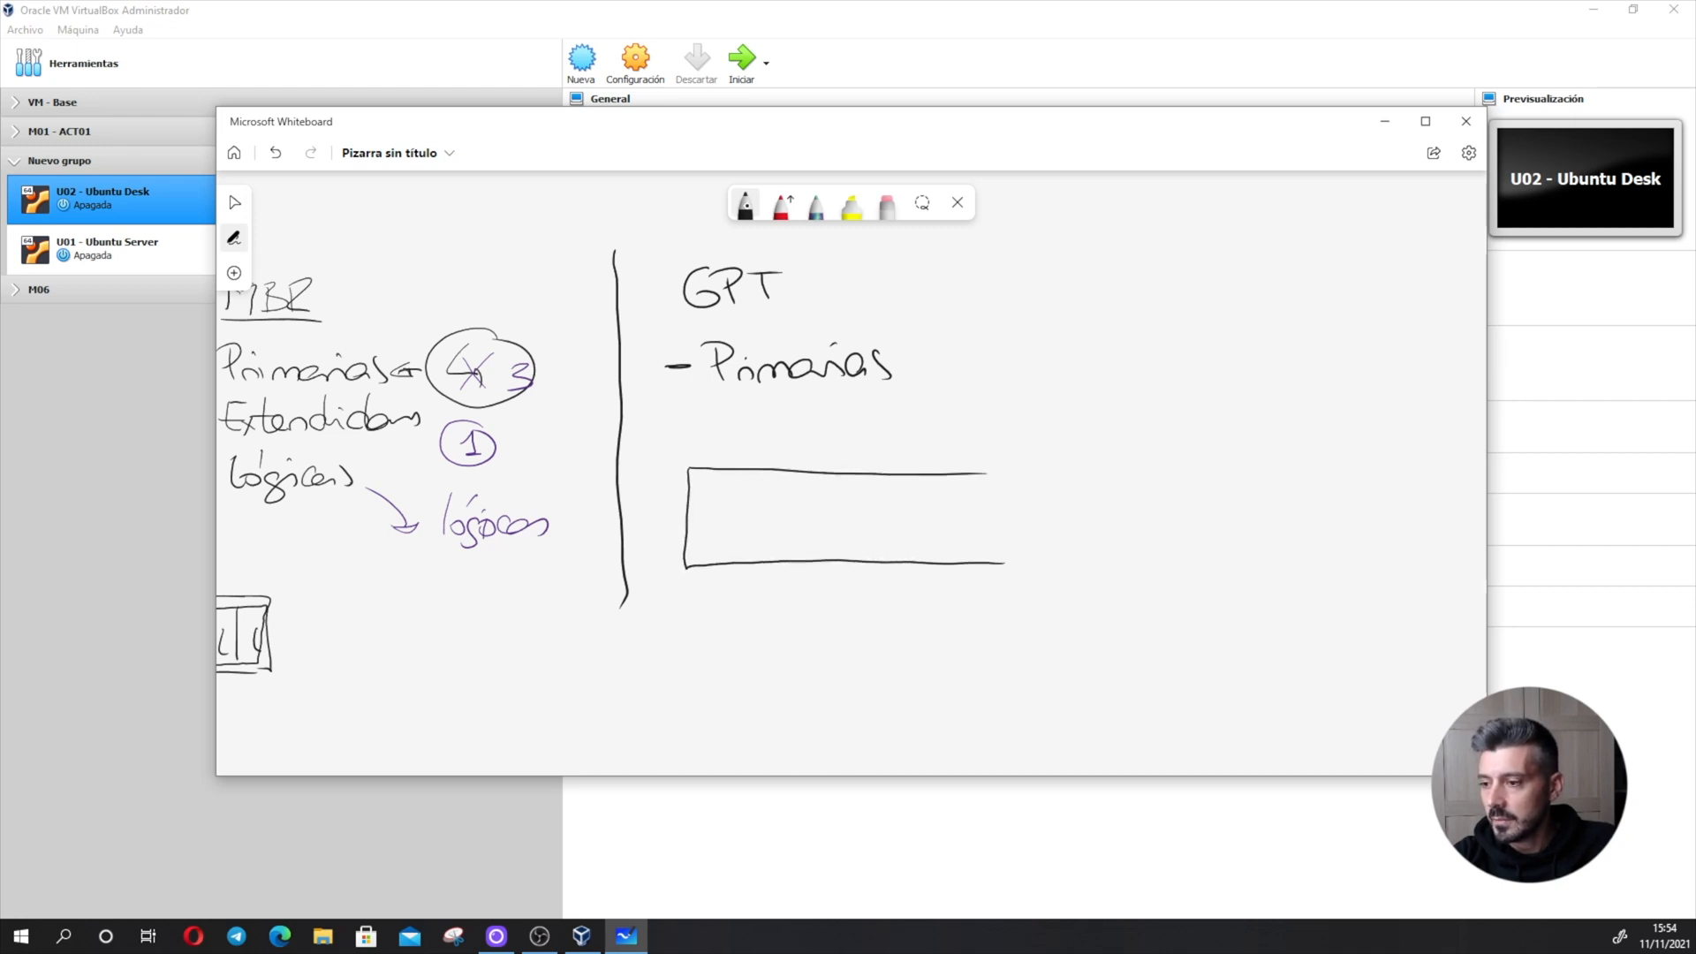
pyautogui.moveTo(972, 472)
pyautogui.mouseDown()
pyautogui.moveTo(1022, 499)
pyautogui.moveTo(1000, 560)
pyautogui.mouseUp()
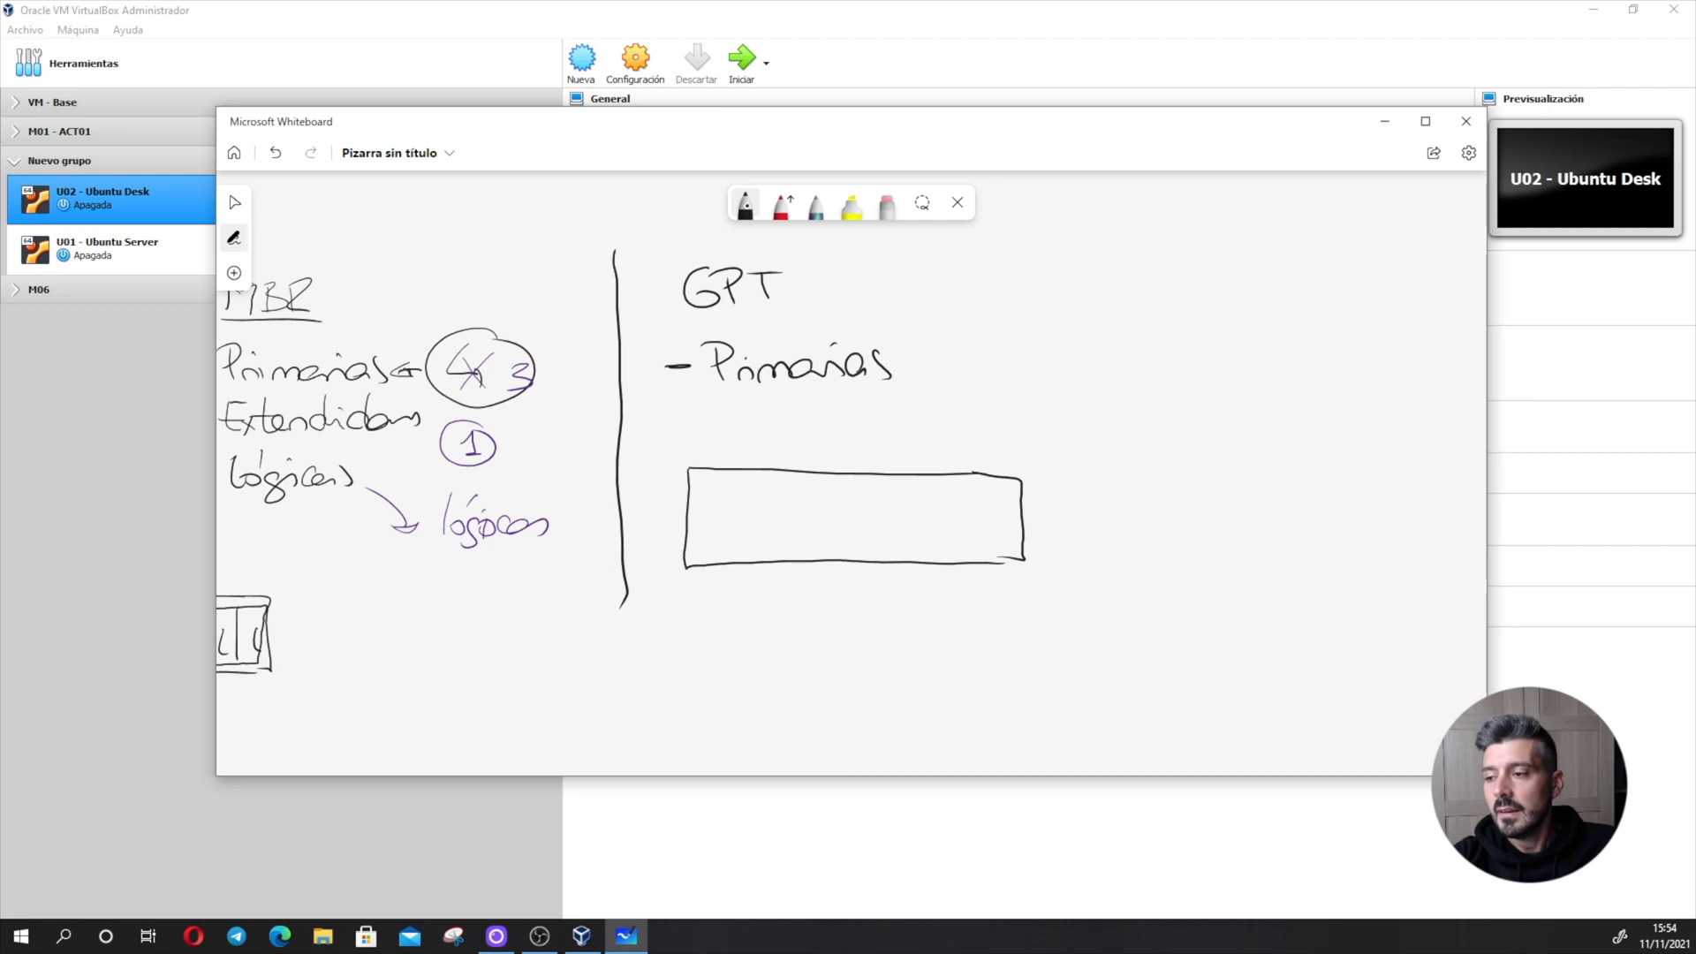
pyautogui.moveTo(722, 469)
pyautogui.mouseDown()
pyautogui.moveTo(722, 556)
pyautogui.moveTo(757, 560)
pyautogui.mouseUp()
pyautogui.moveTo(804, 469); pyautogui.dragTo(804, 551)
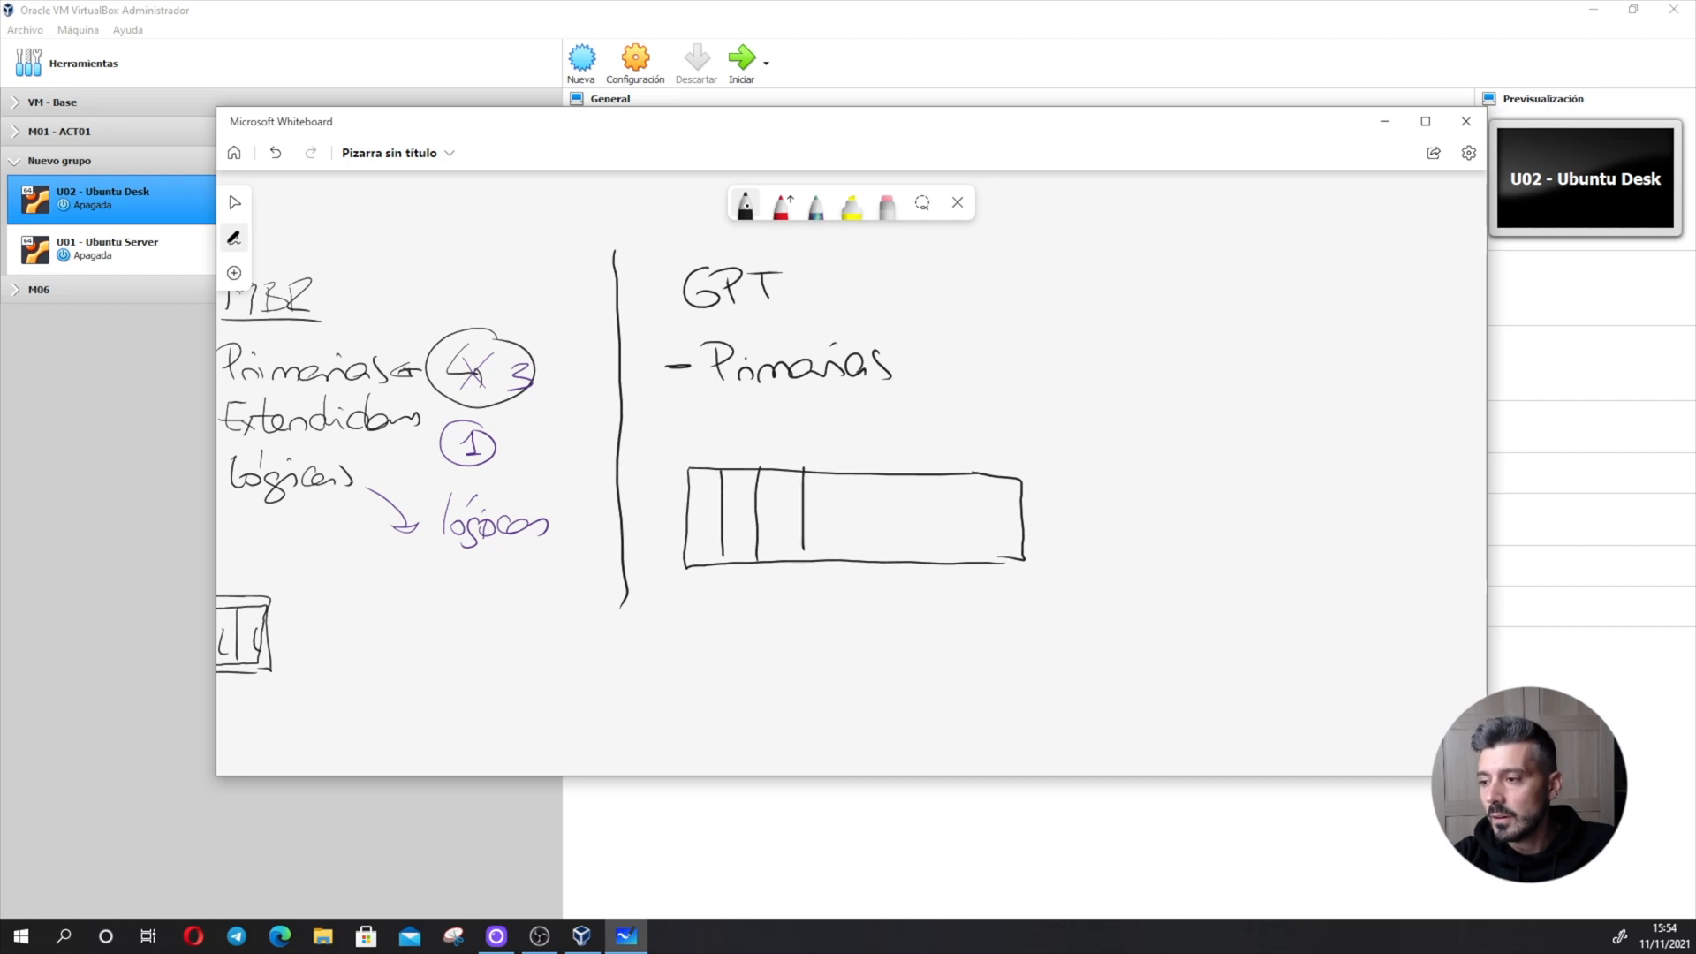
pyautogui.moveTo(843, 475)
pyautogui.mouseDown()
pyautogui.moveTo(846, 560)
pyautogui.moveTo(893, 556)
pyautogui.mouseUp()
pyautogui.moveTo(946, 472); pyautogui.dragTo(950, 563)
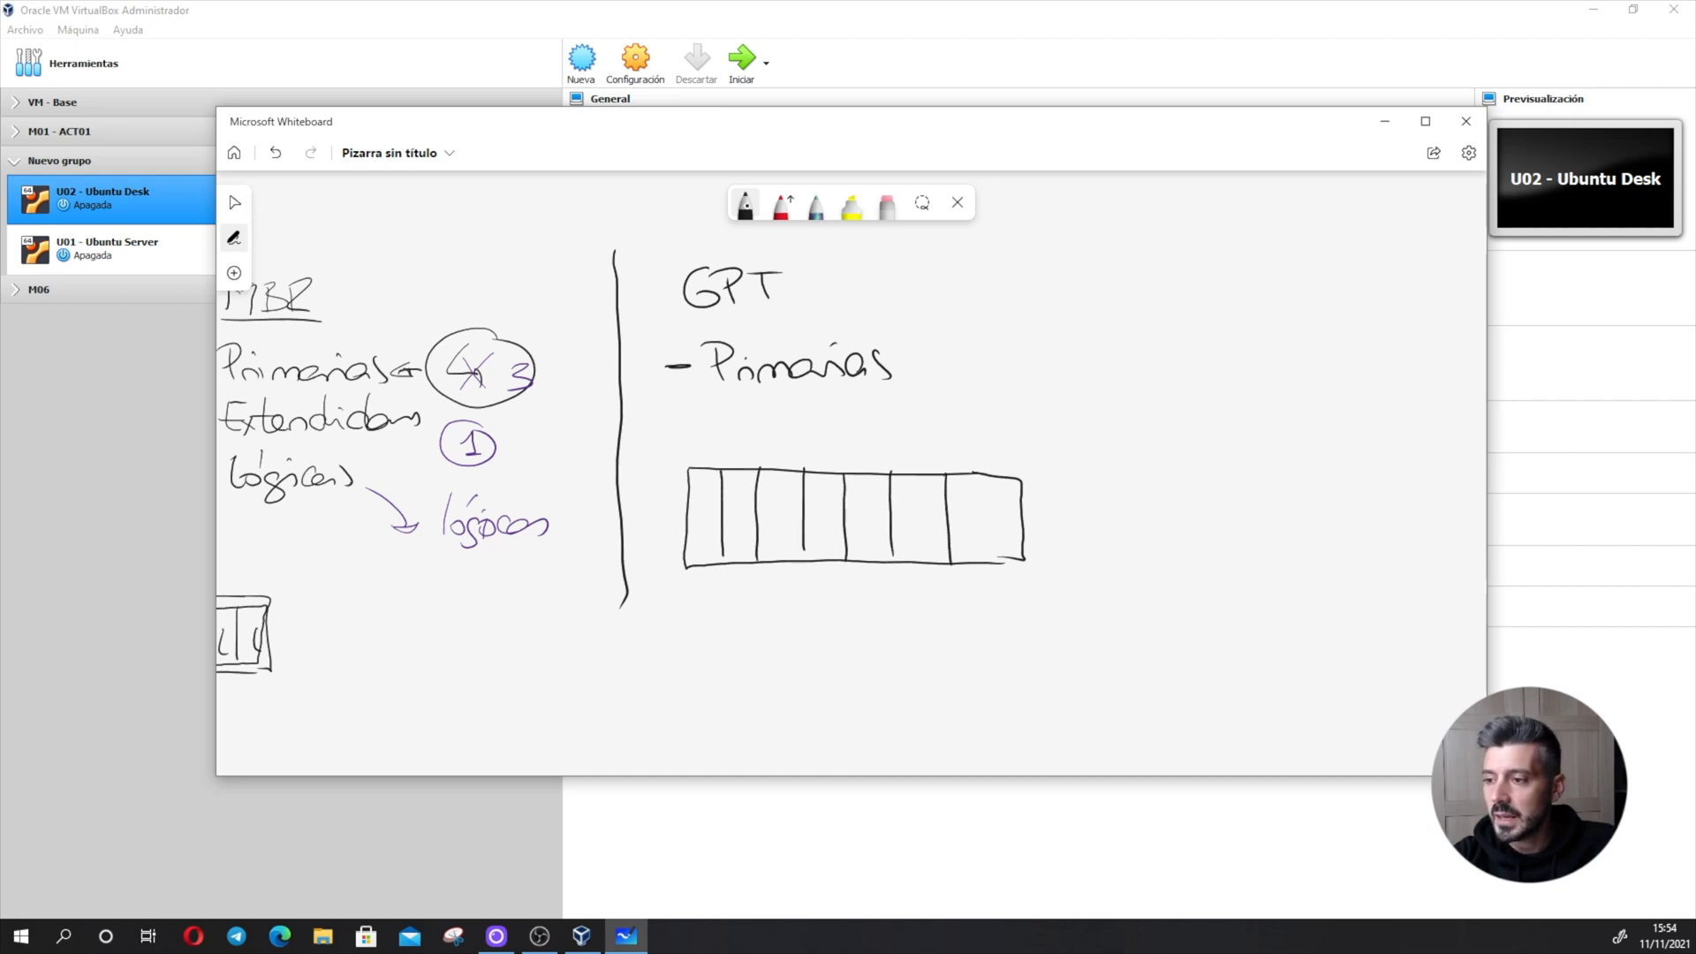
pyautogui.moveTo(996, 484); pyautogui.dragTo(998, 562)
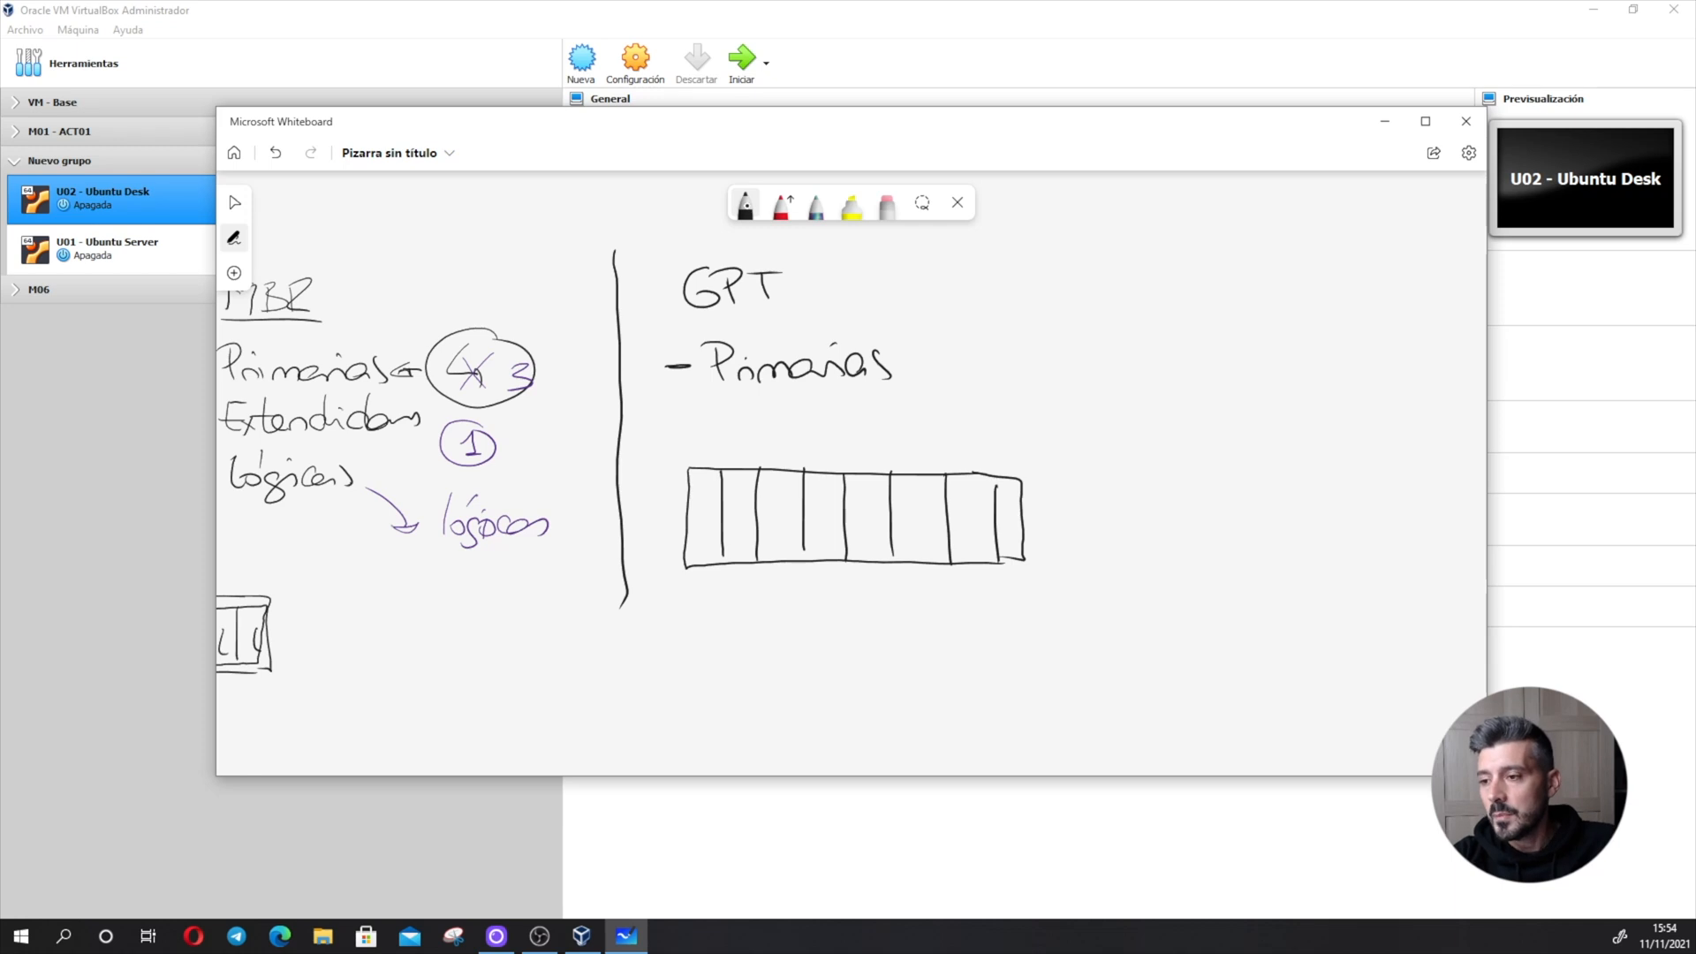
# - Write the dashed entries "Windows 128" and "Linux 254" beside the GPT notes and underline both numbers
pyautogui.moveTo(1078, 329); pyautogui.dragTo(1137, 315)
pyautogui.moveTo(1168, 336)
pyautogui.mouseDown()
pyautogui.moveTo(1389, 350)
pyautogui.moveTo(1404, 320)
pyautogui.mouseUp()
pyautogui.moveTo(1099, 404)
pyautogui.mouseDown()
pyautogui.moveTo(1129, 402)
pyautogui.moveTo(1163, 435)
pyautogui.moveTo(1380, 446)
pyautogui.mouseUp()
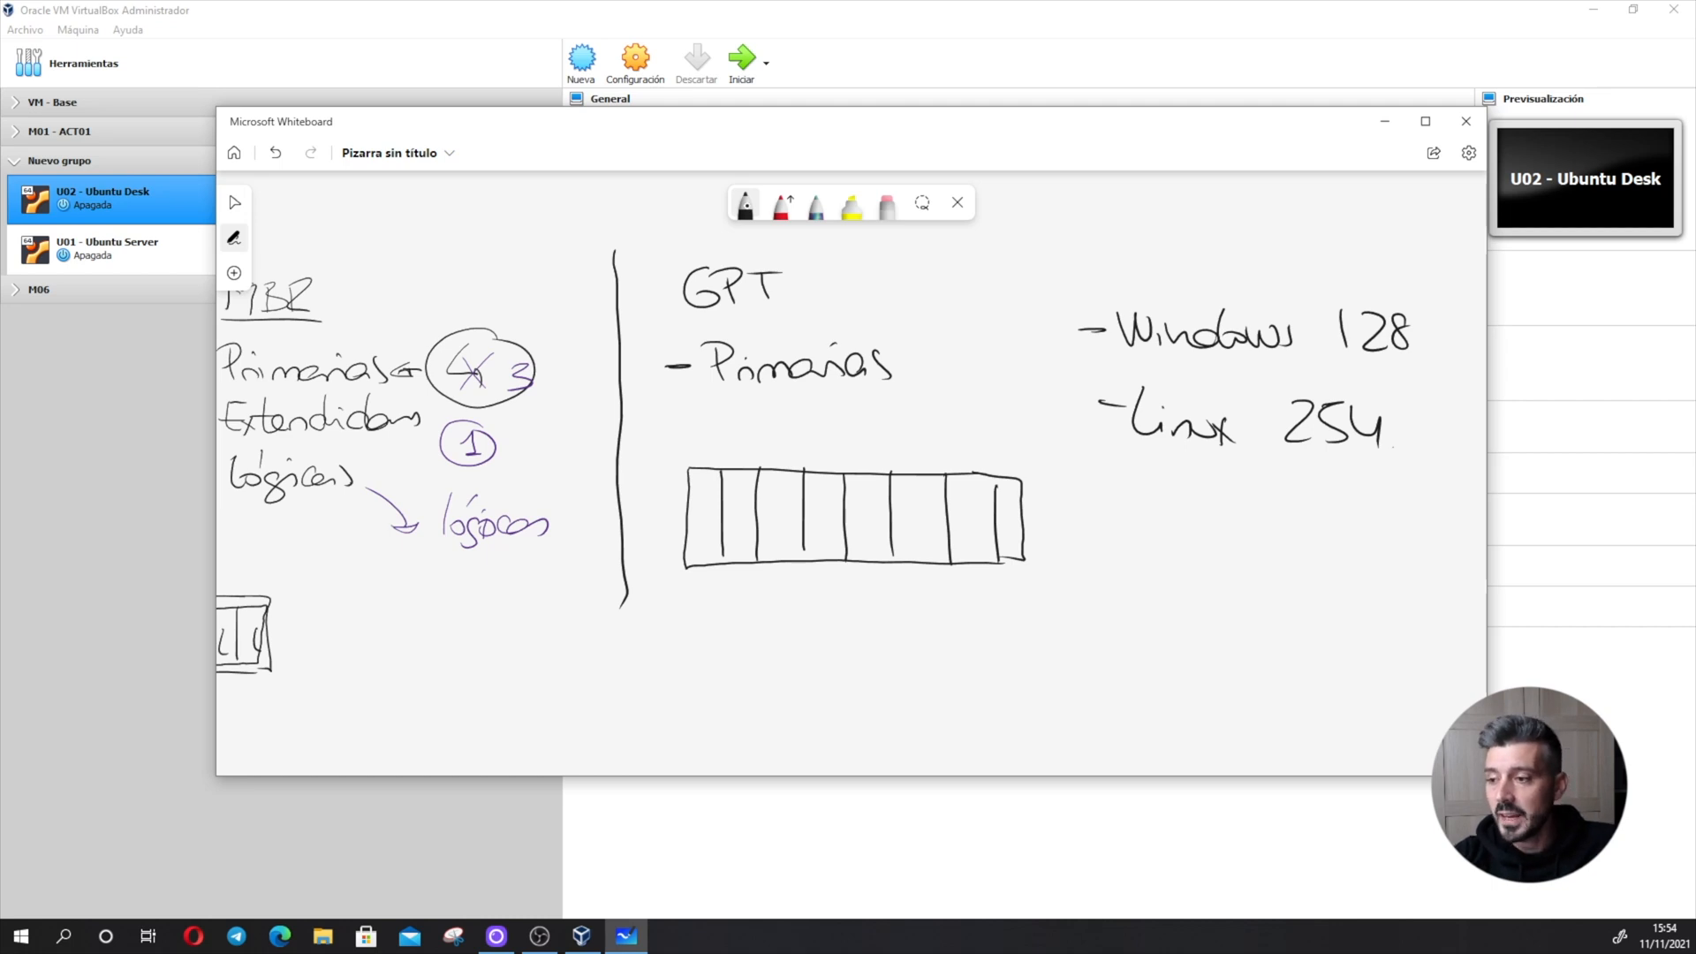
pyautogui.moveTo(1348, 370); pyautogui.dragTo(1408, 375)
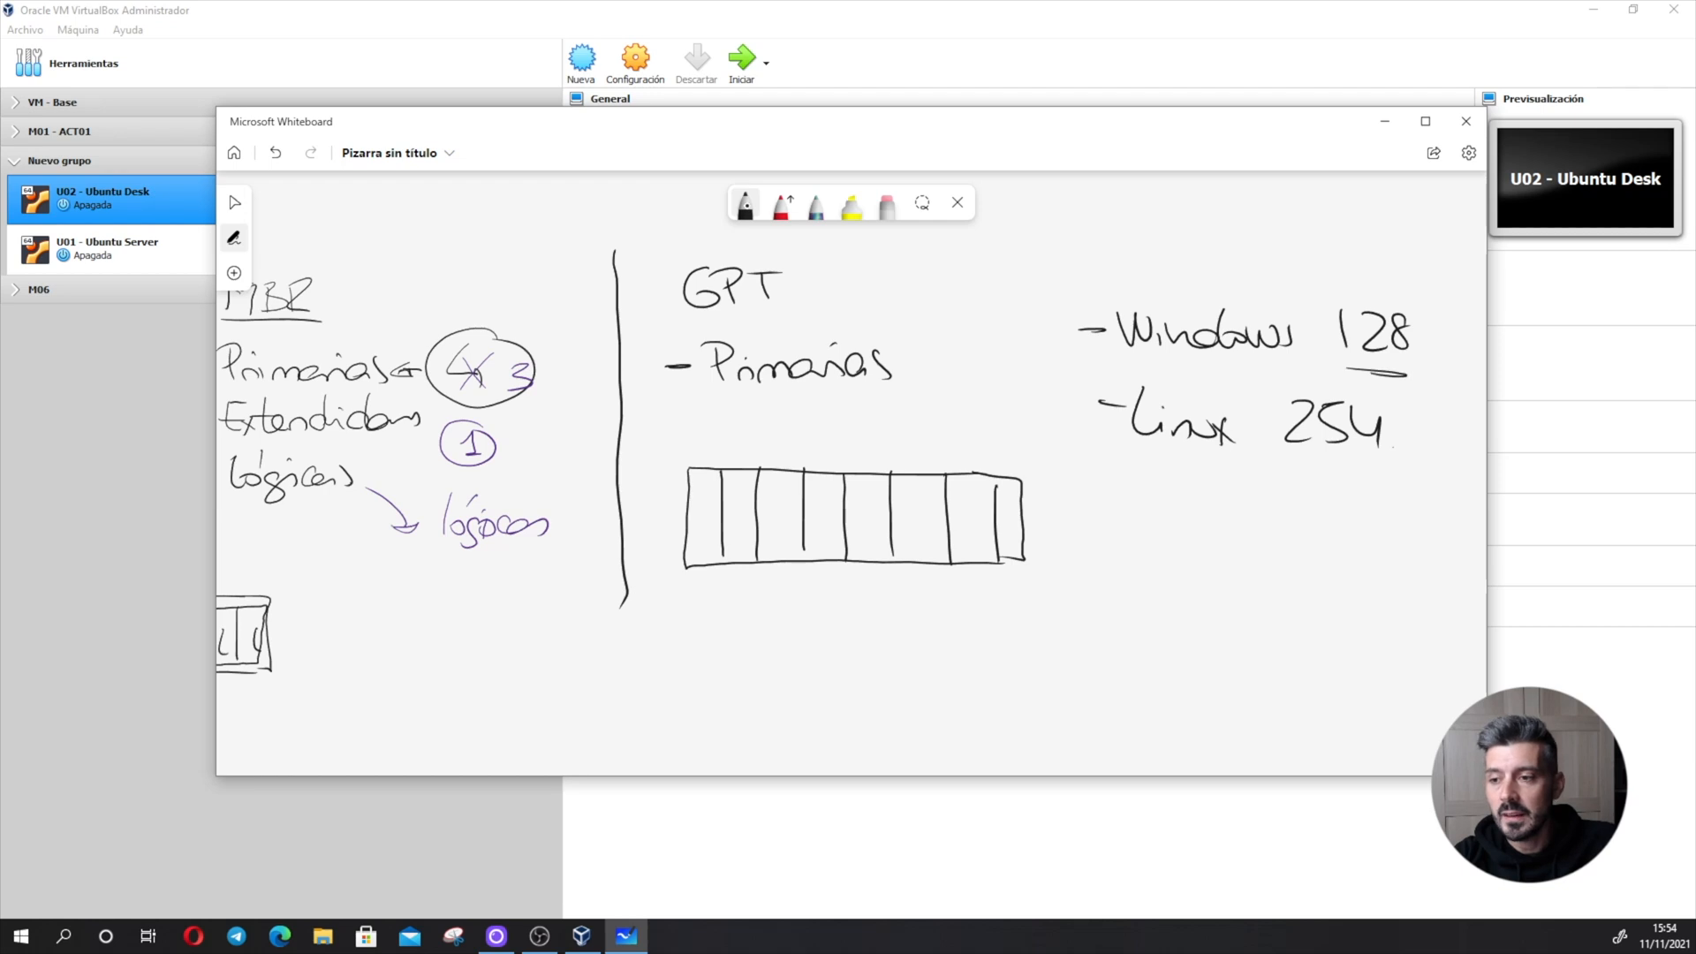
pyautogui.moveTo(1300, 465); pyautogui.dragTo(1355, 467)
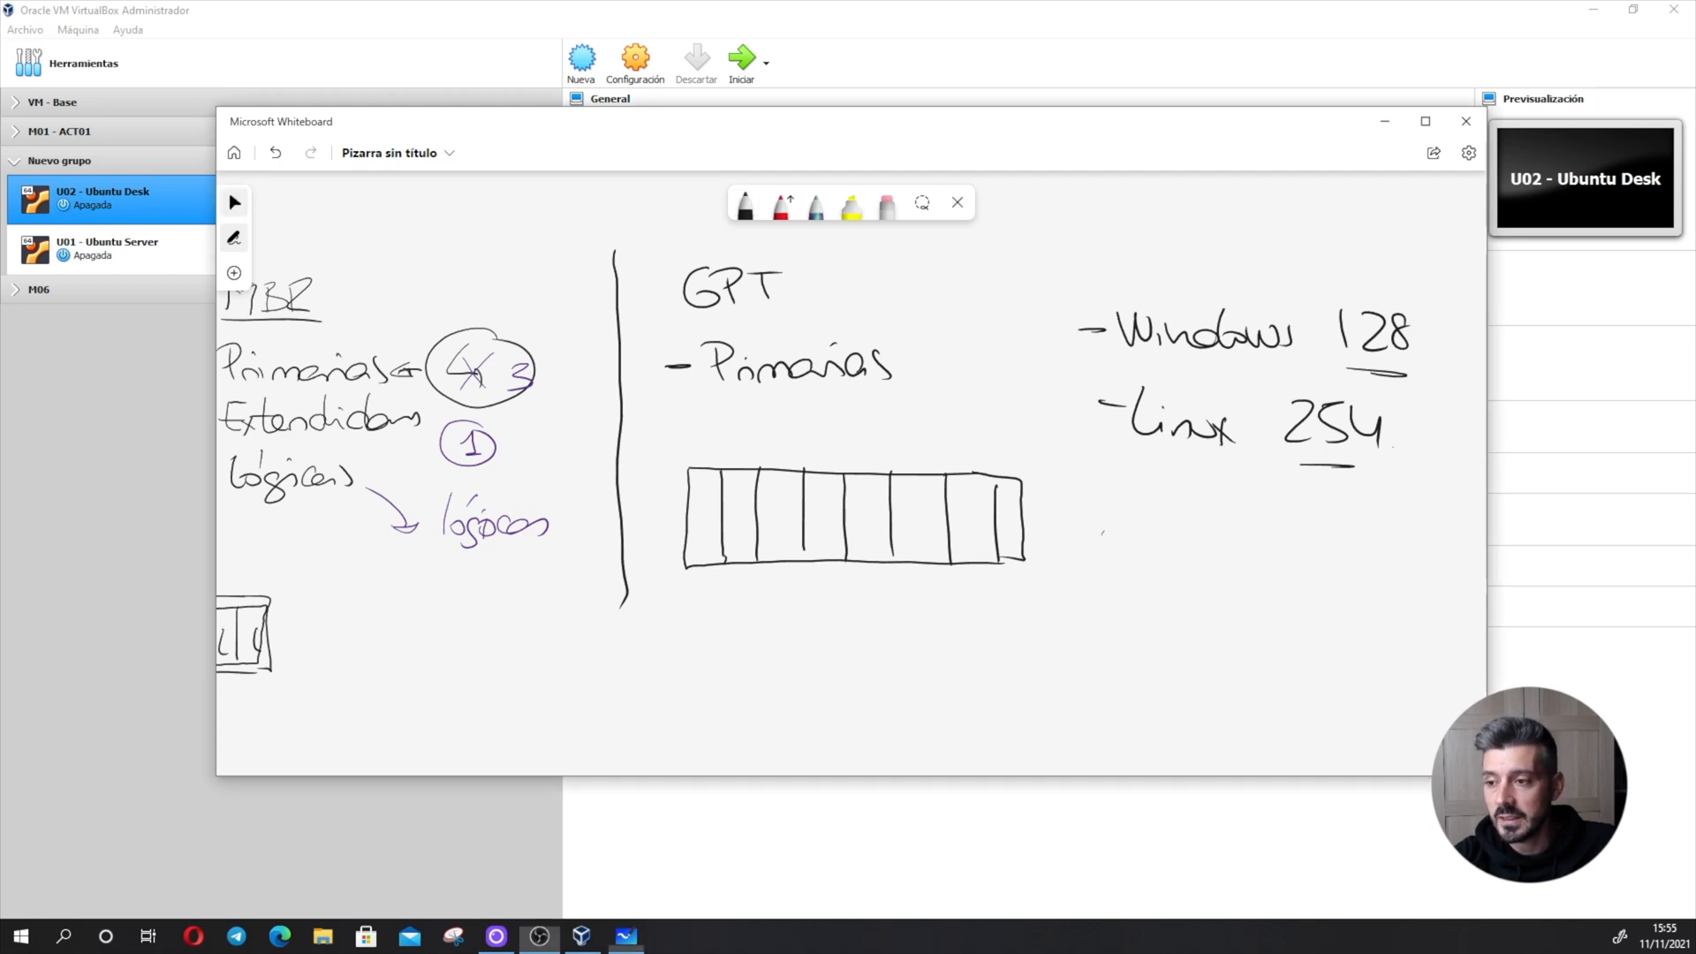
# - Write "UEFI" and "64 bits" below the Linux entry and circle the two lines together
pyautogui.moveTo(1103, 533)
pyautogui.mouseDown()
pyautogui.moveTo(1173, 566)
pyautogui.moveTo(1209, 541)
pyautogui.mouseUp()
pyautogui.moveTo(1177, 553); pyautogui.dragTo(1212, 551)
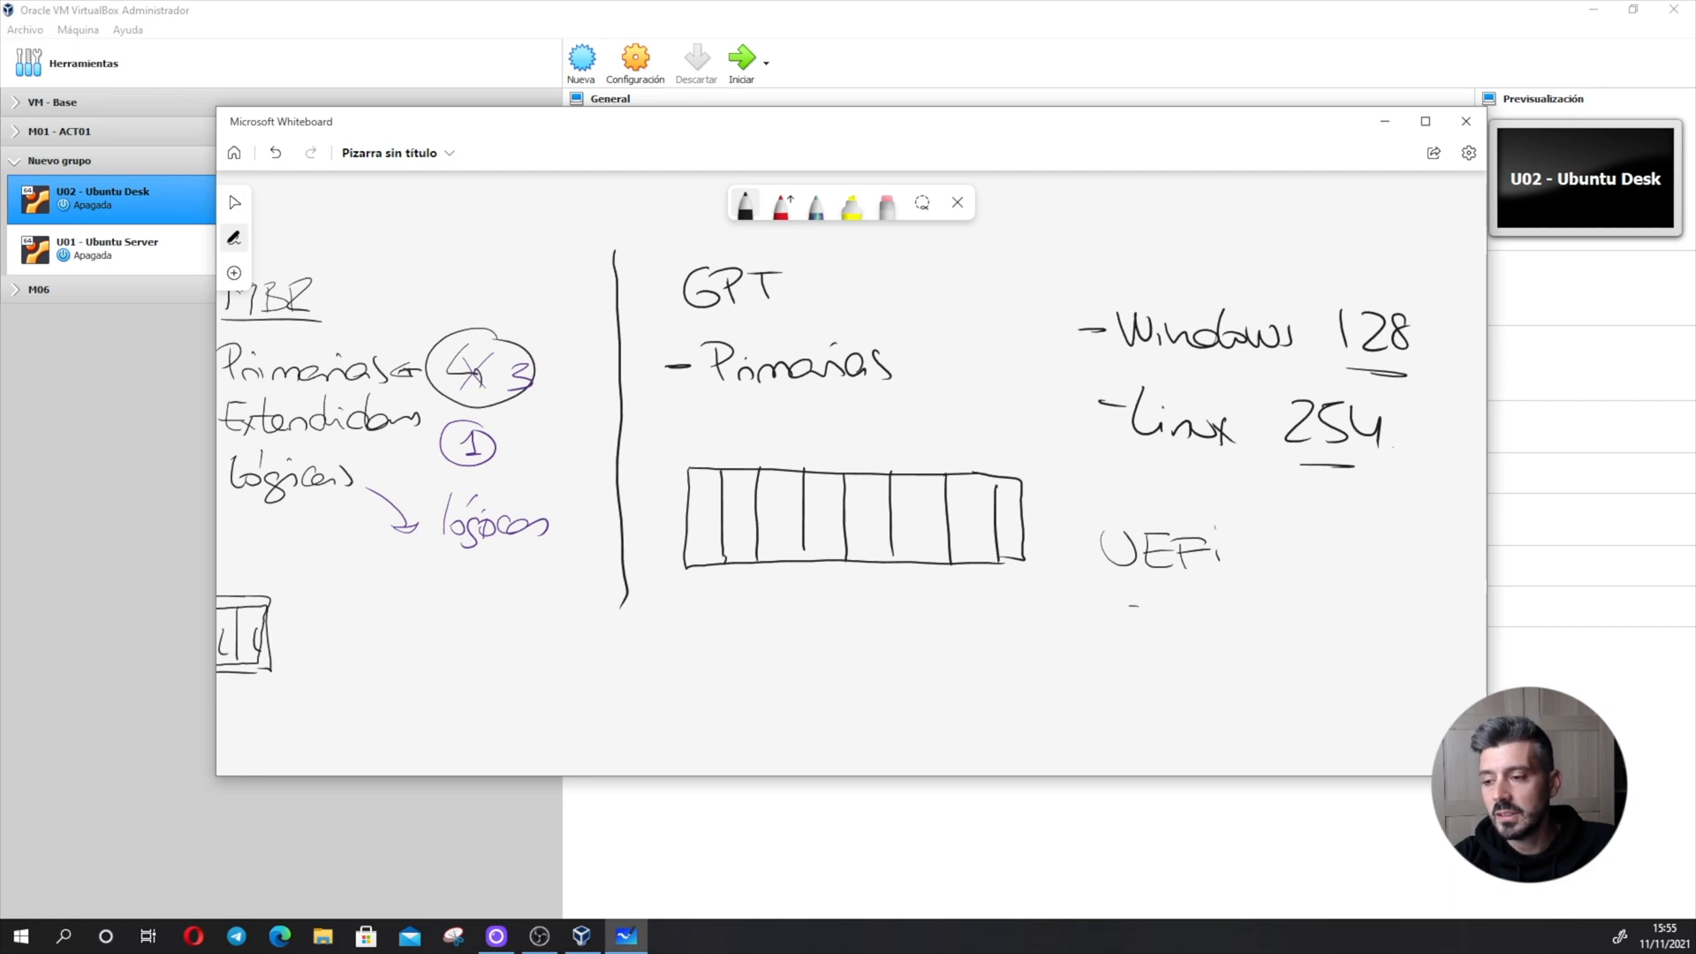
pyautogui.moveTo(1133, 606)
pyautogui.mouseDown()
pyautogui.moveTo(1109, 629)
pyautogui.moveTo(1202, 643)
pyautogui.mouseUp()
pyautogui.moveTo(1235, 623)
pyautogui.mouseDown()
pyautogui.moveTo(1236, 643)
pyautogui.moveTo(1254, 633)
pyautogui.mouseUp()
pyautogui.moveTo(1234, 619)
pyautogui.mouseDown()
pyautogui.moveTo(1264, 617)
pyautogui.moveTo(1269, 640)
pyautogui.mouseUp()
pyautogui.moveTo(1290, 533)
pyautogui.mouseDown()
pyautogui.moveTo(1168, 447)
pyautogui.moveTo(1293, 533)
pyautogui.mouseUp()
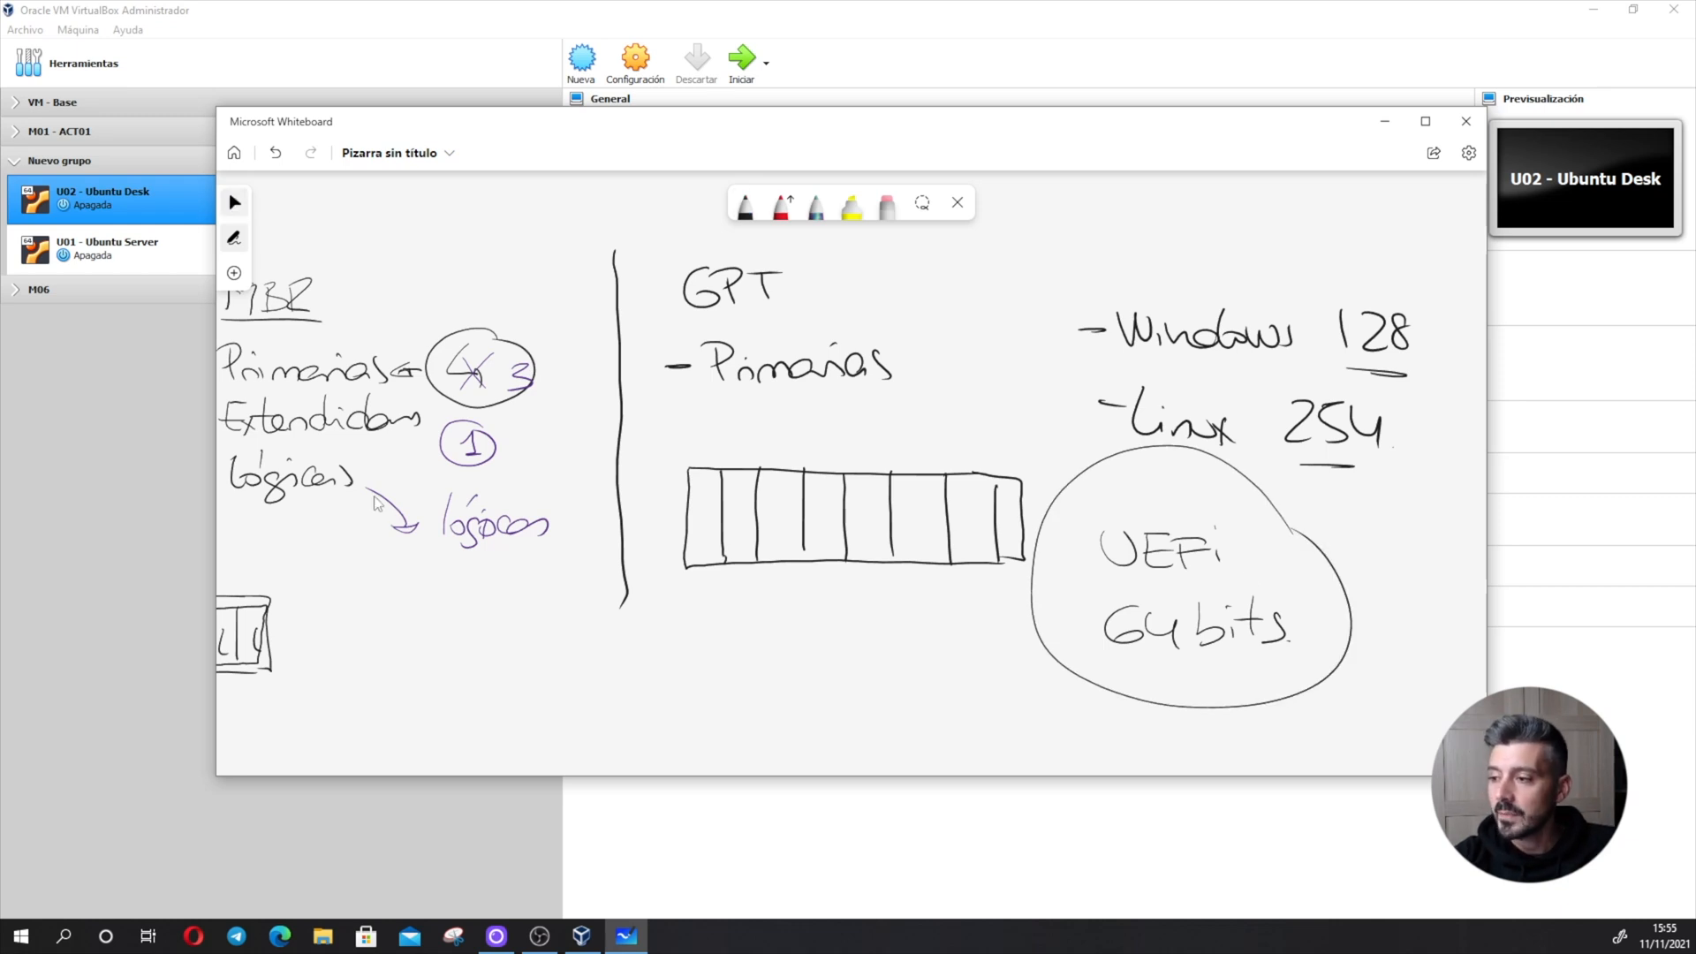
# - Switch from the whiteboard to VirtualBox and start the virtual machine "U02 - Ubuntu Desk"
pyautogui.hscroll(-5, 506, 658)
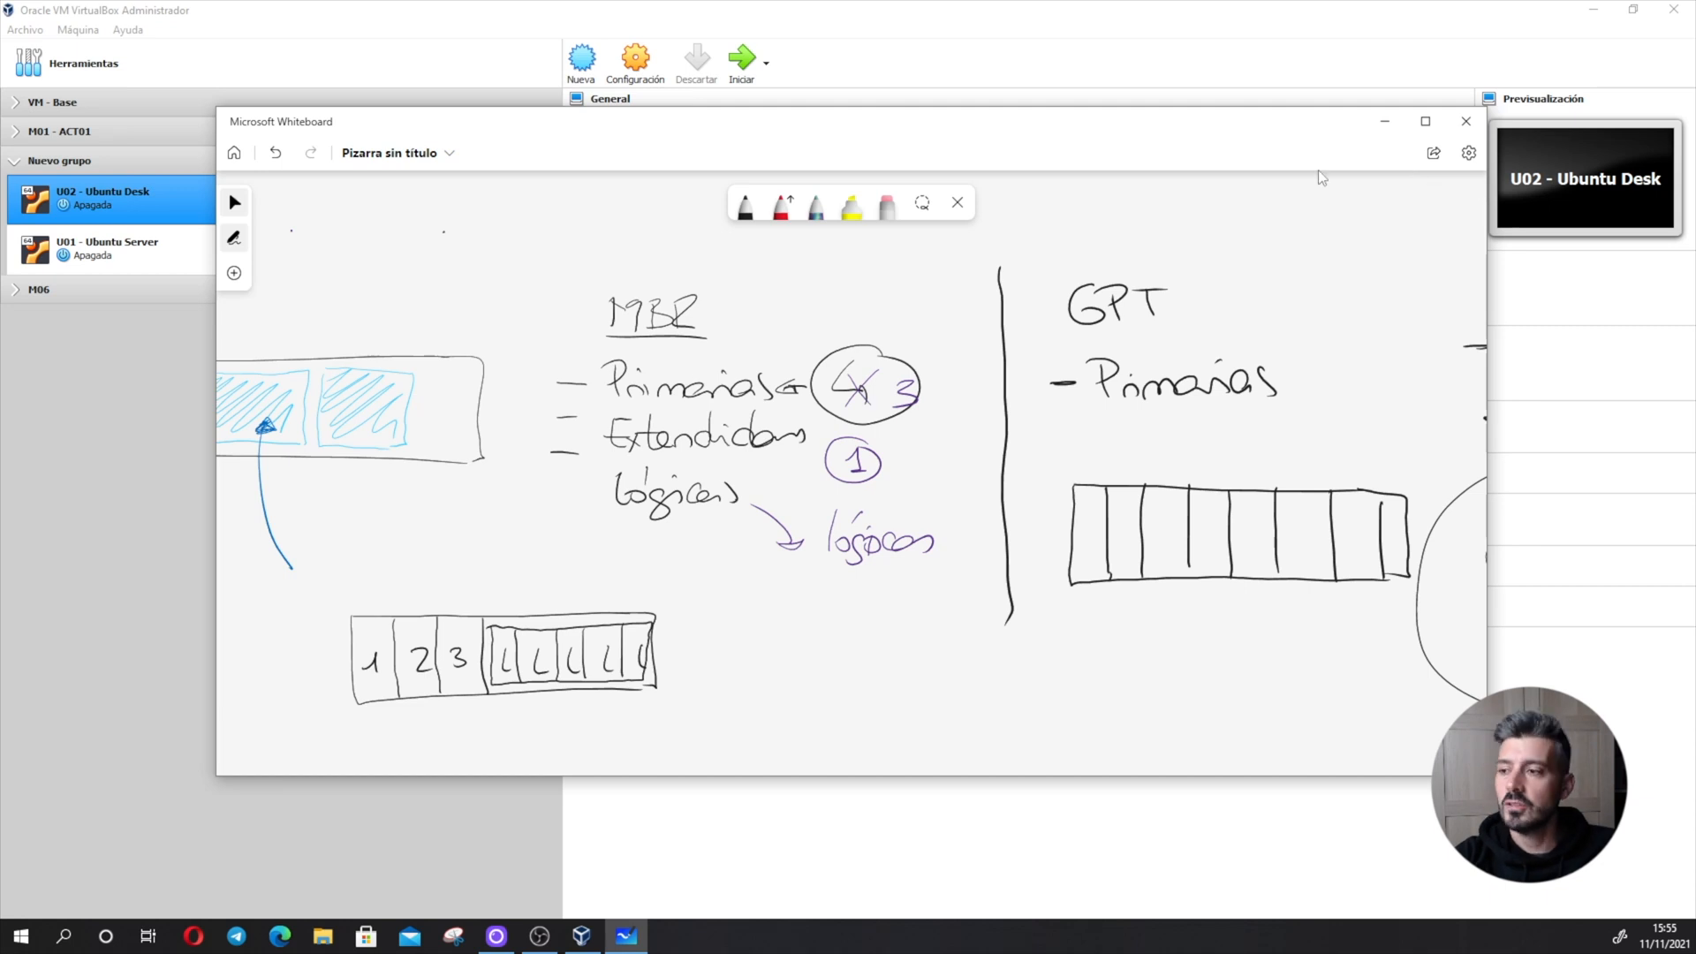
pyautogui.click(1385, 123)
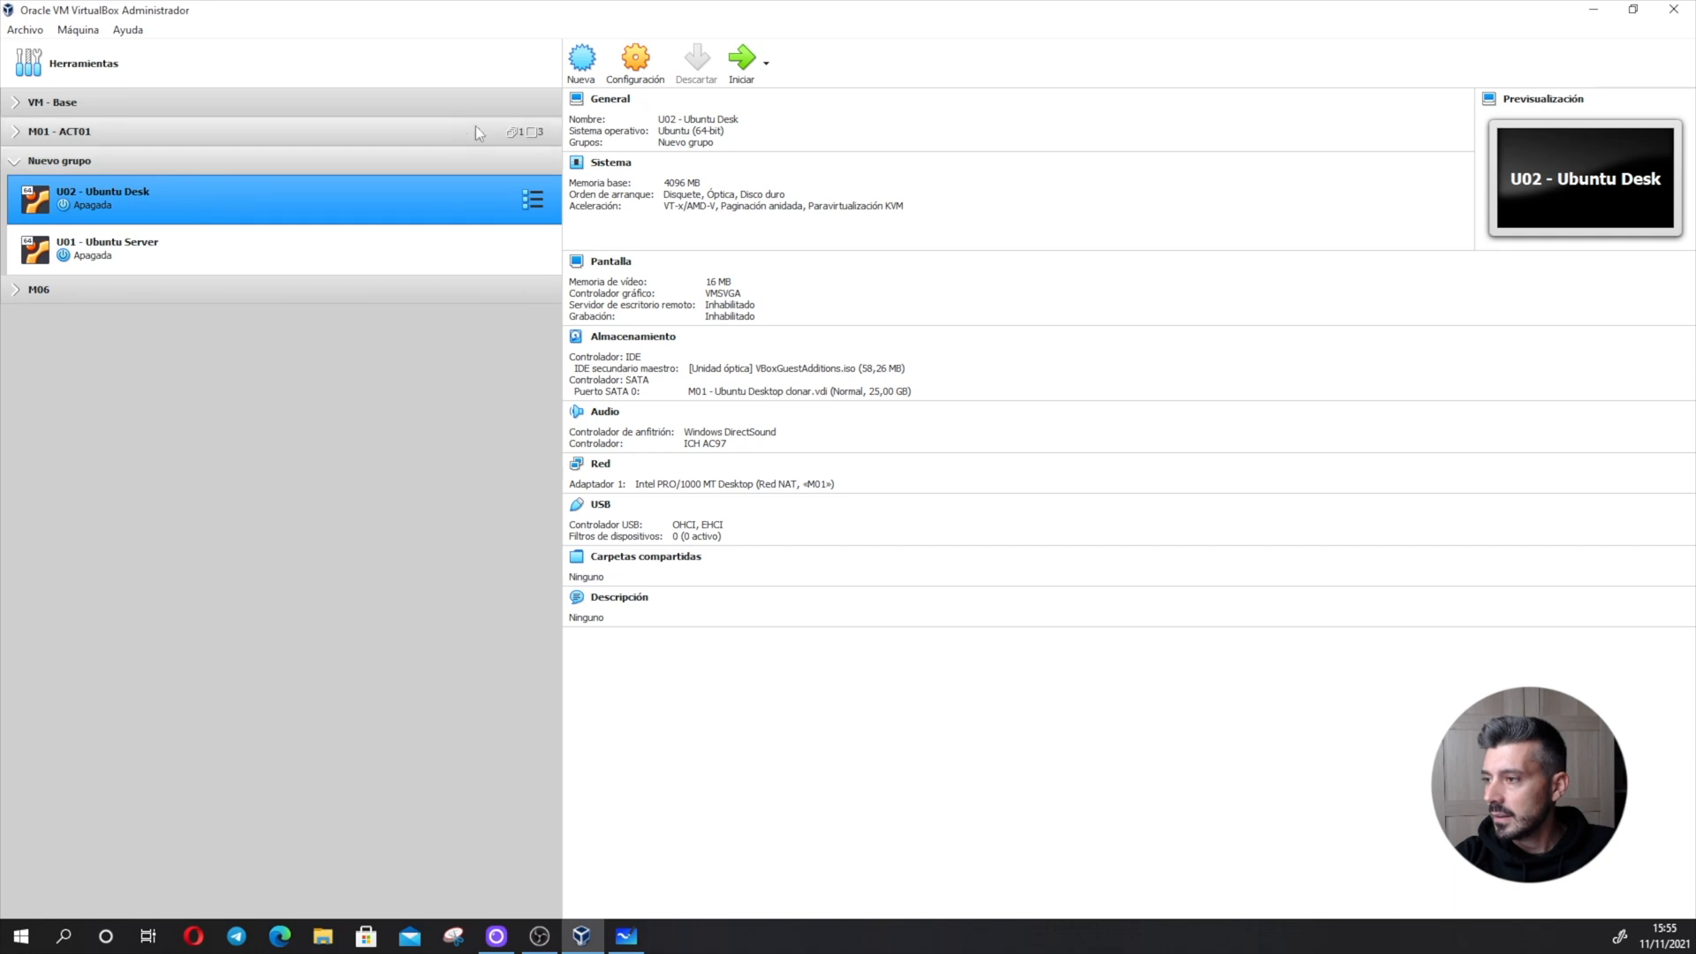
pyautogui.click(741, 61)
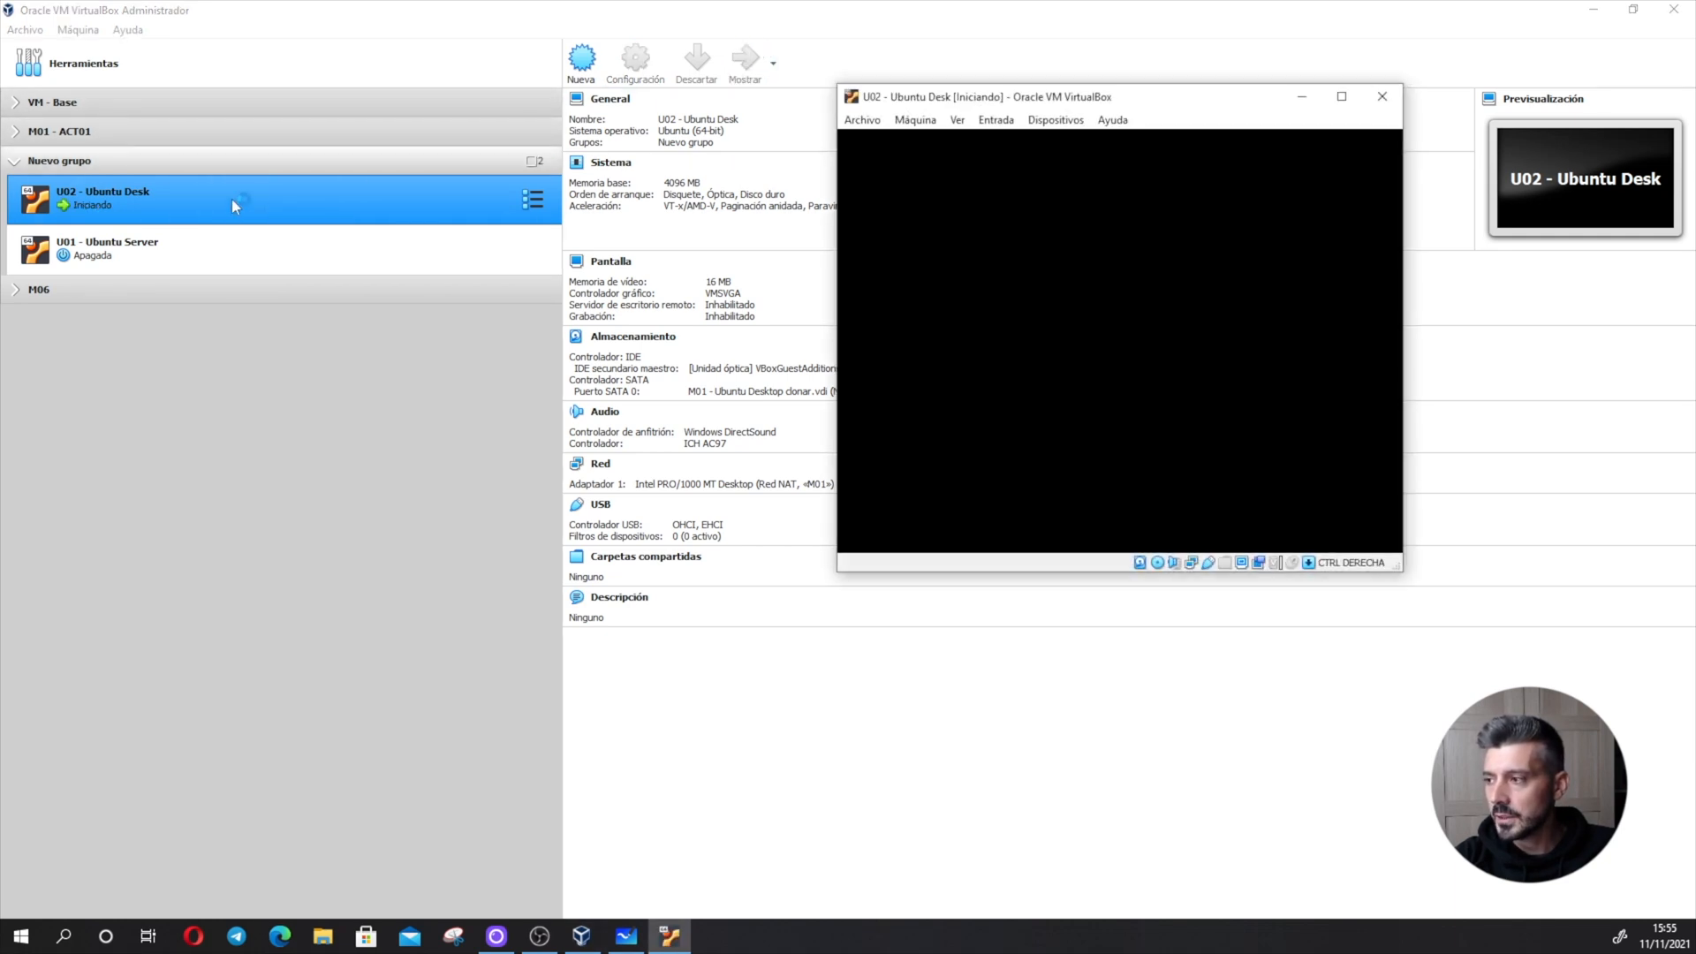
pyautogui.moveTo(1175, 107); pyautogui.dragTo(816, 143)
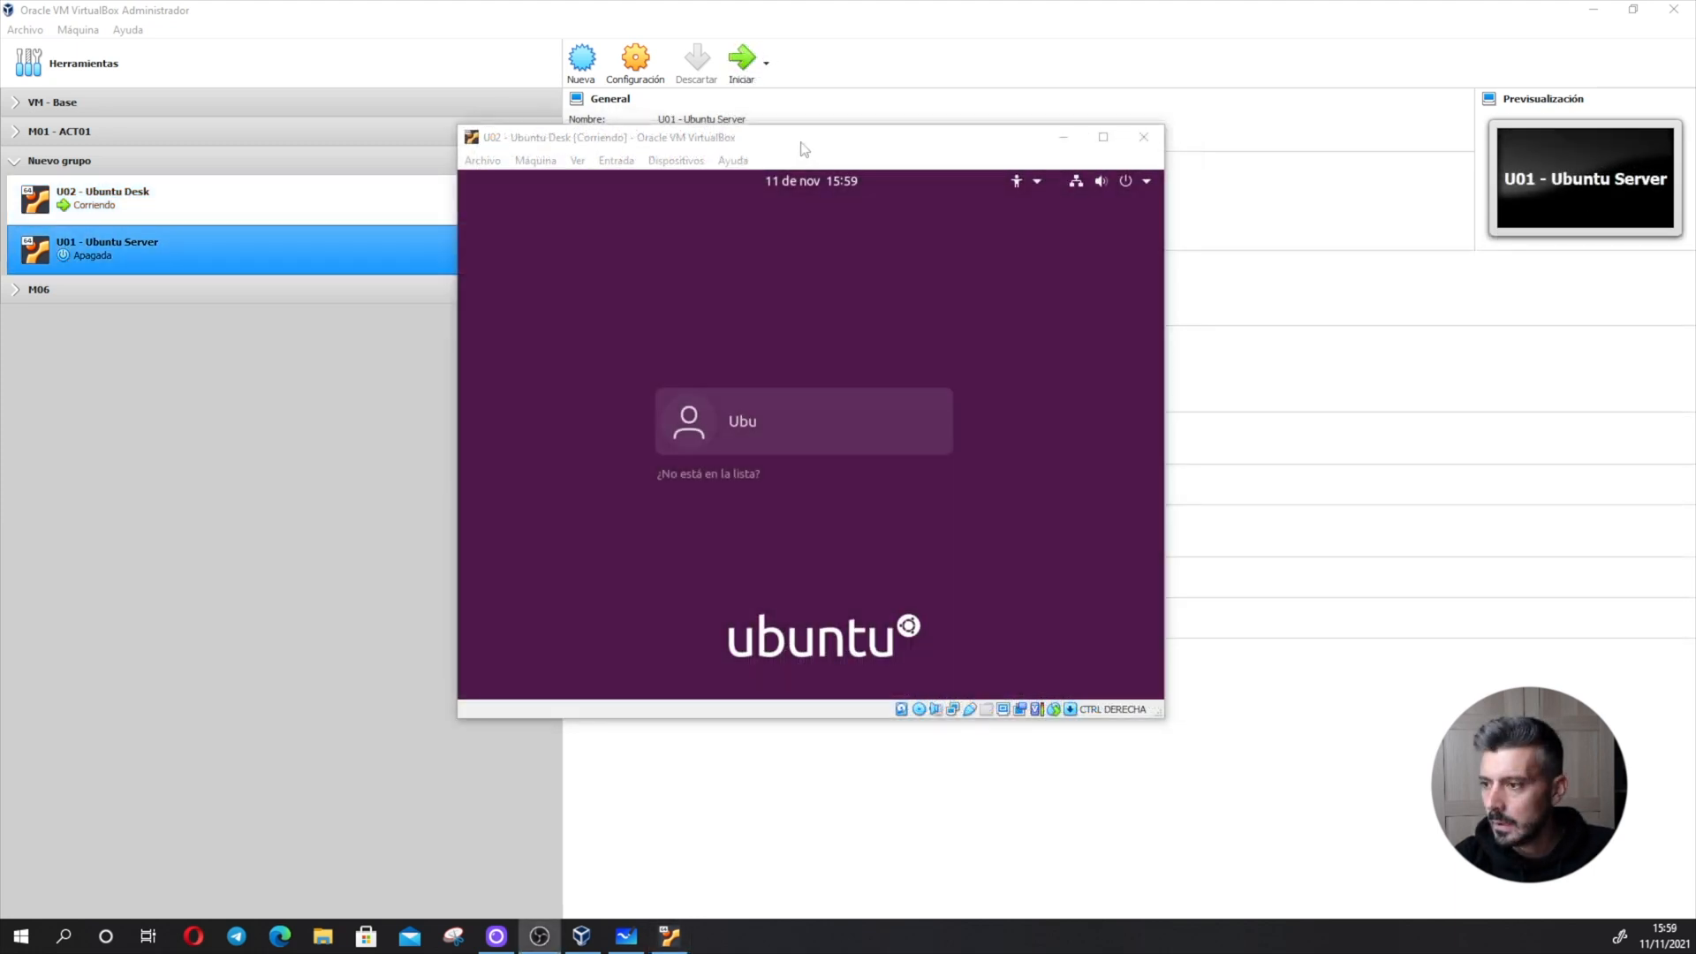
# - Log in to the Ubuntu desktop with the listed account by entering its password
pyautogui.click(806, 402)
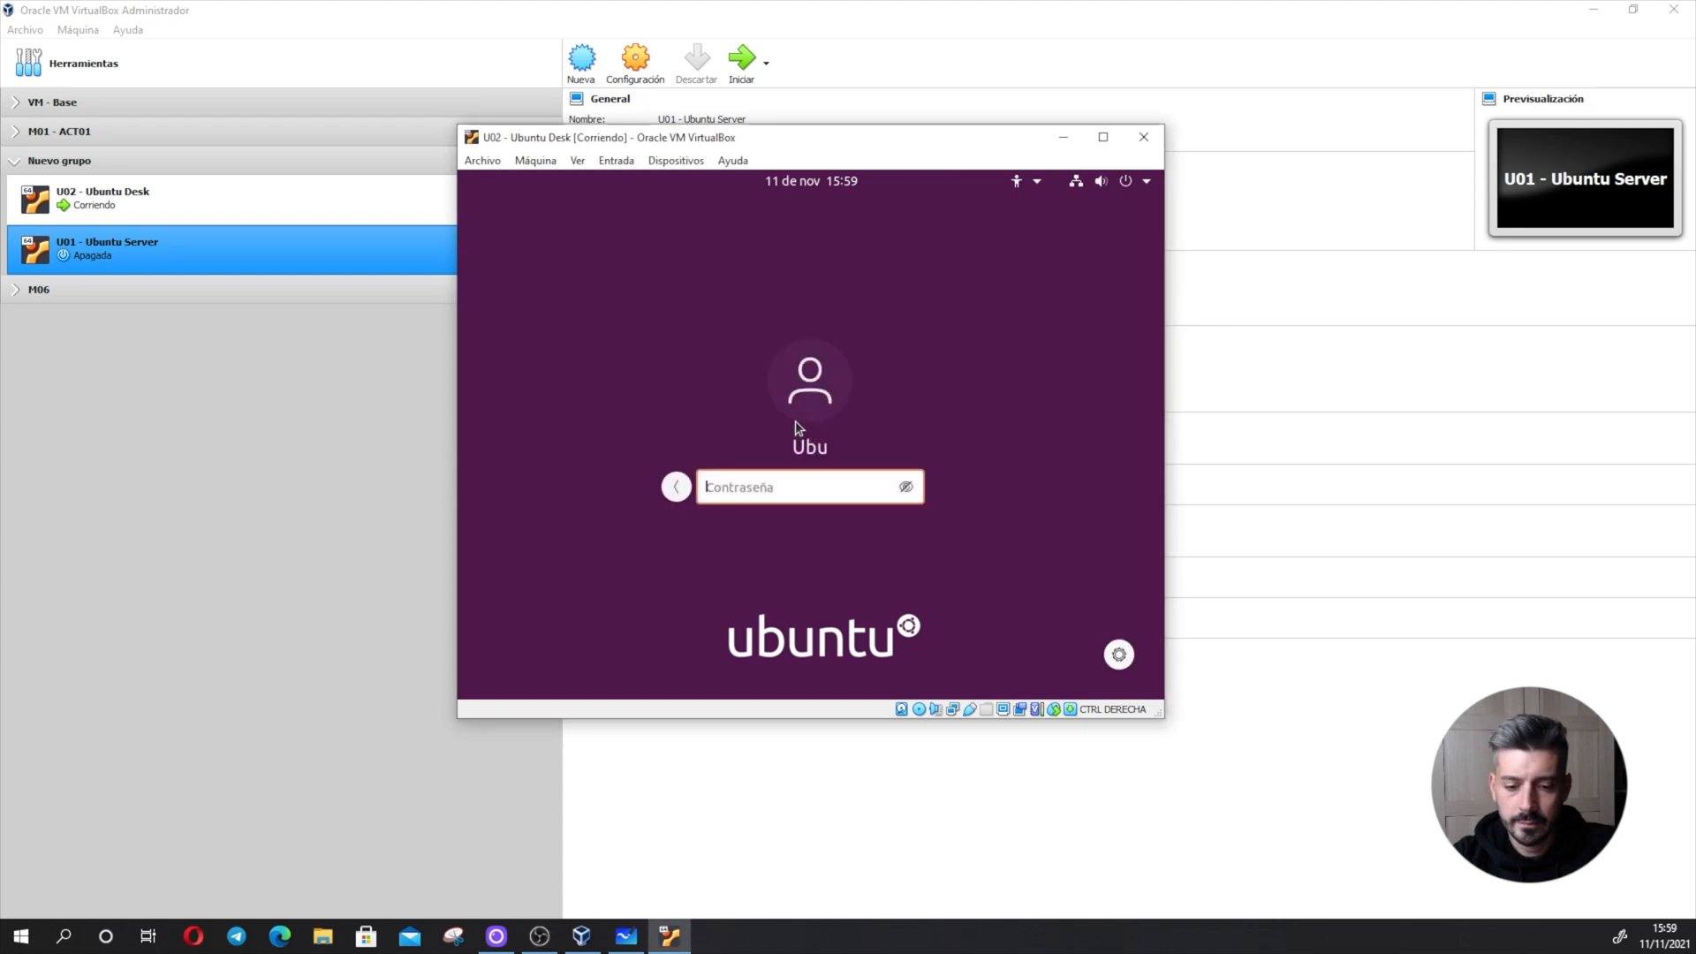
pyautogui.write('ubu')
pyautogui.press('Return')
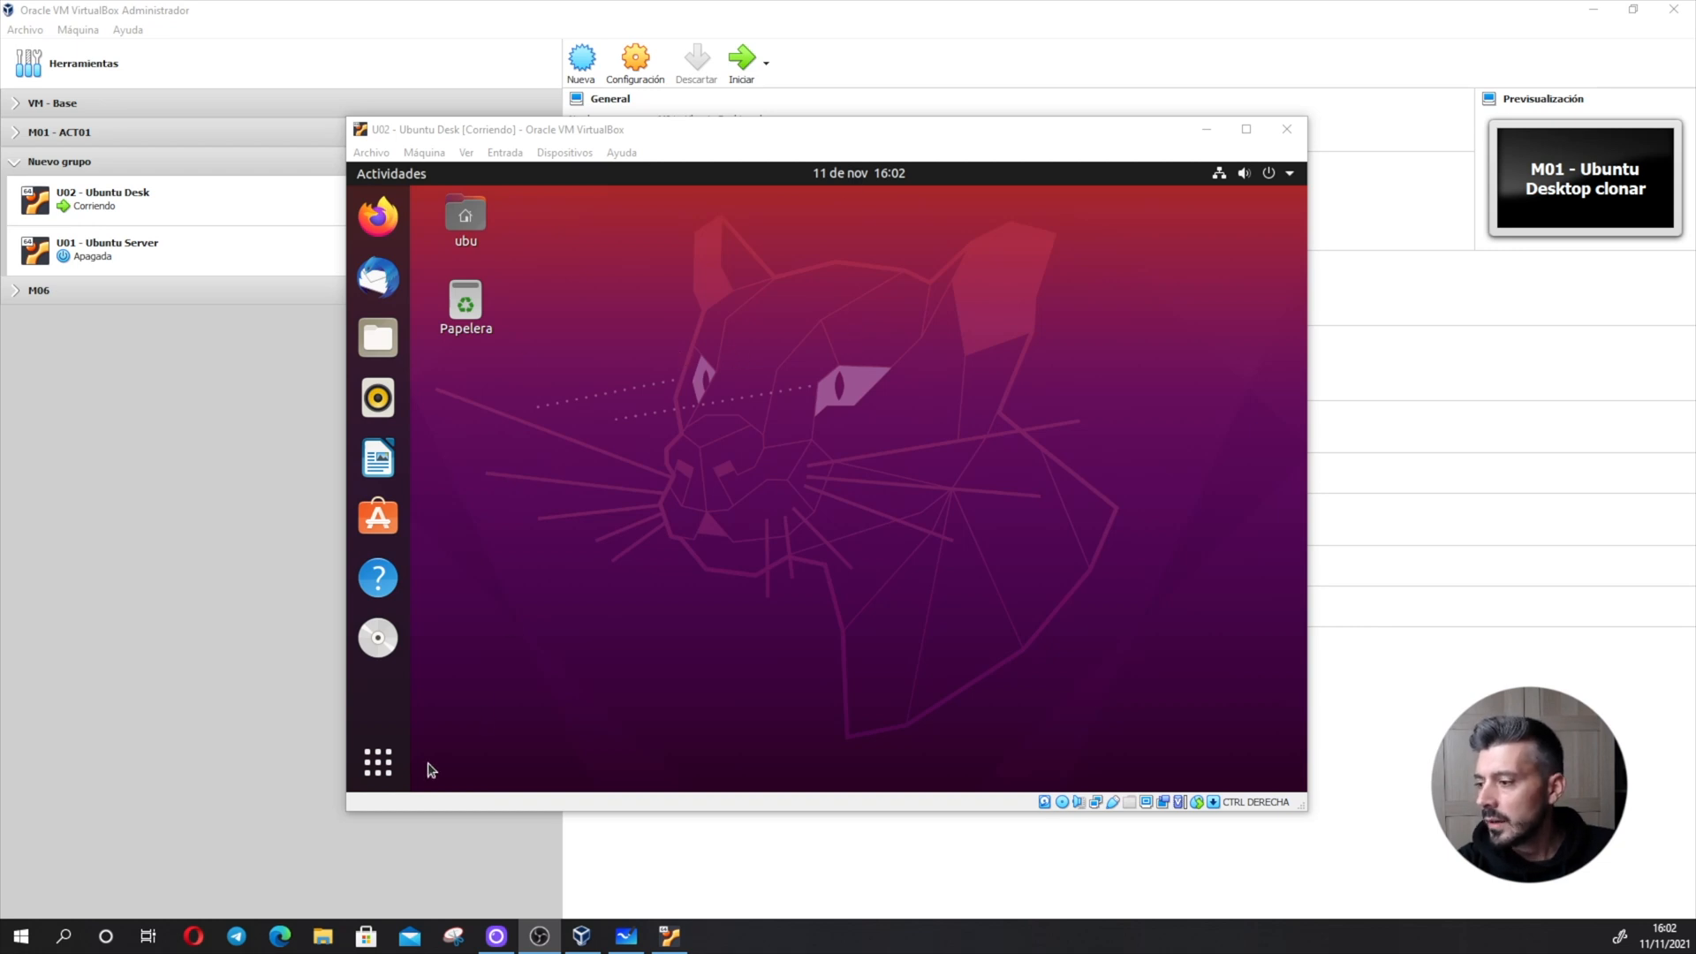
# - Search the Ubuntu machine's installed applications for "gparted" and clear the search
pyautogui.click(389, 776)
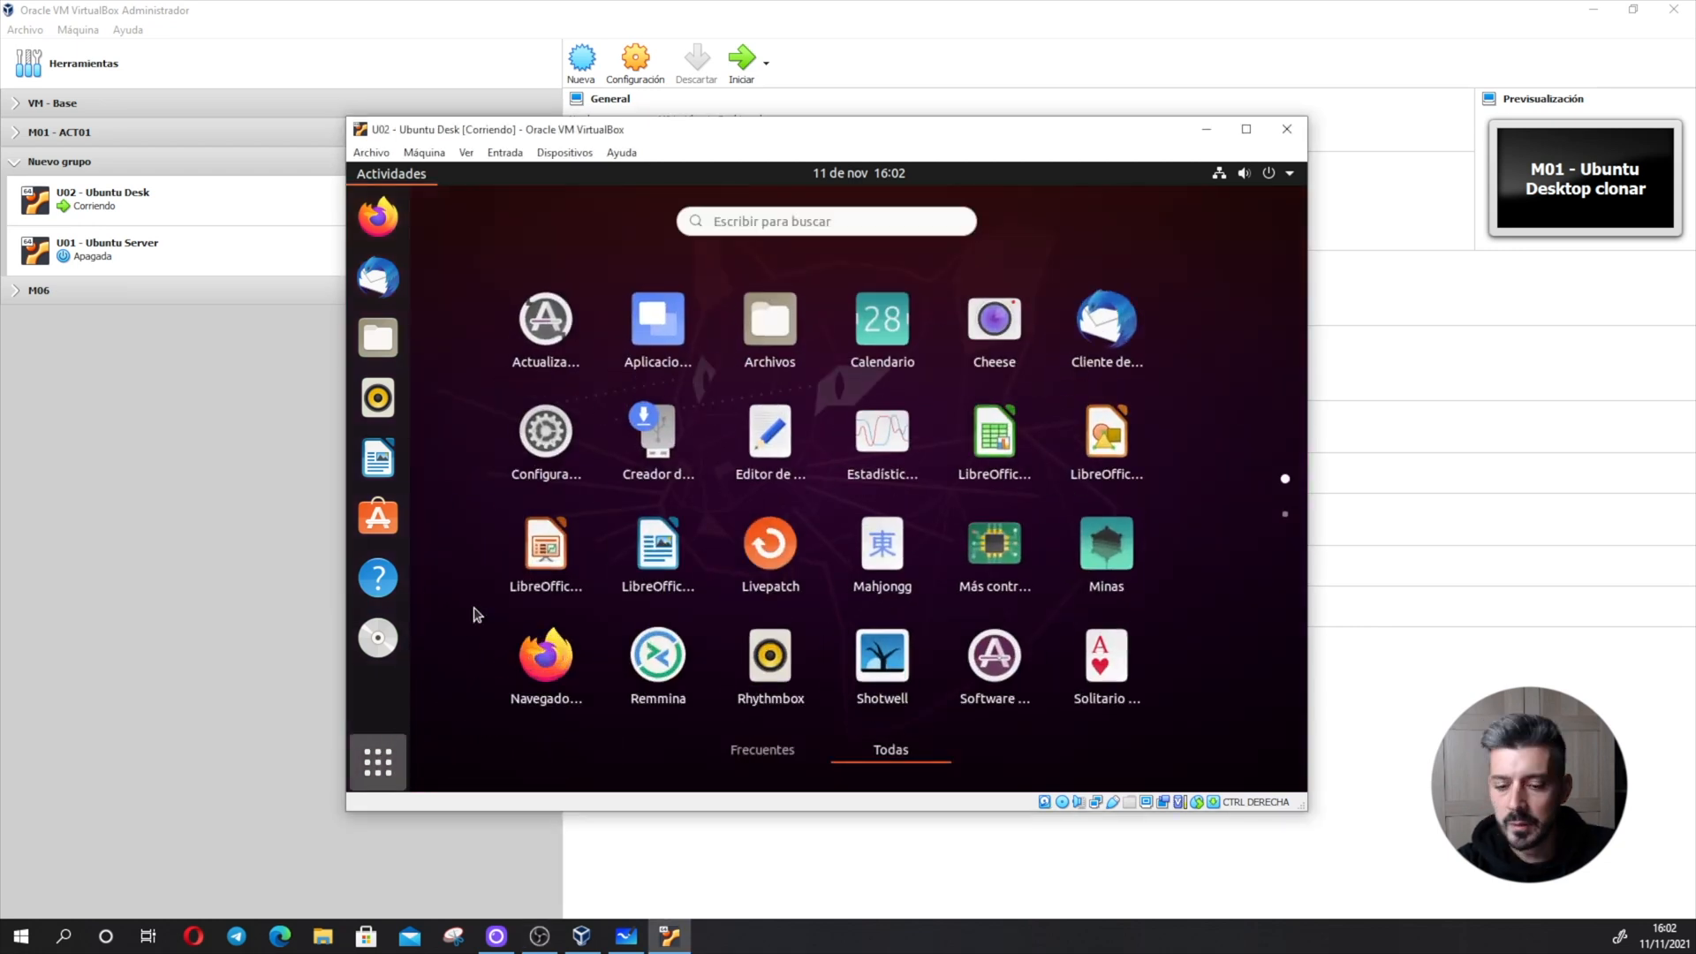
pyautogui.write('gparted')
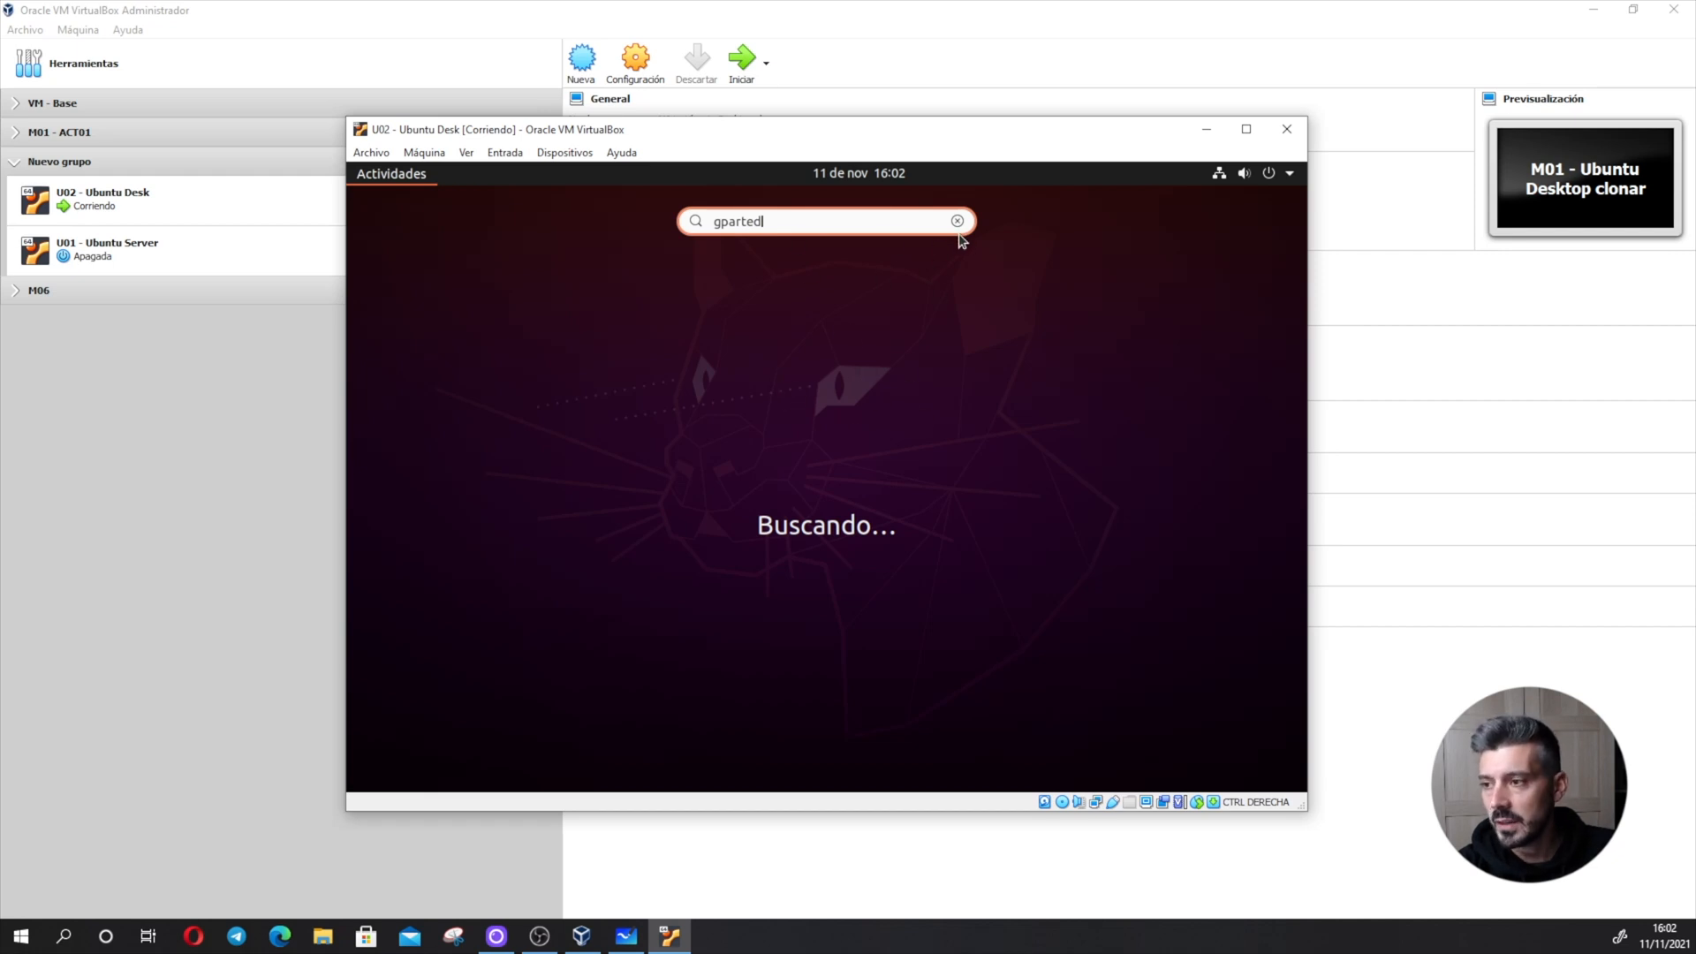
pyautogui.click(958, 221)
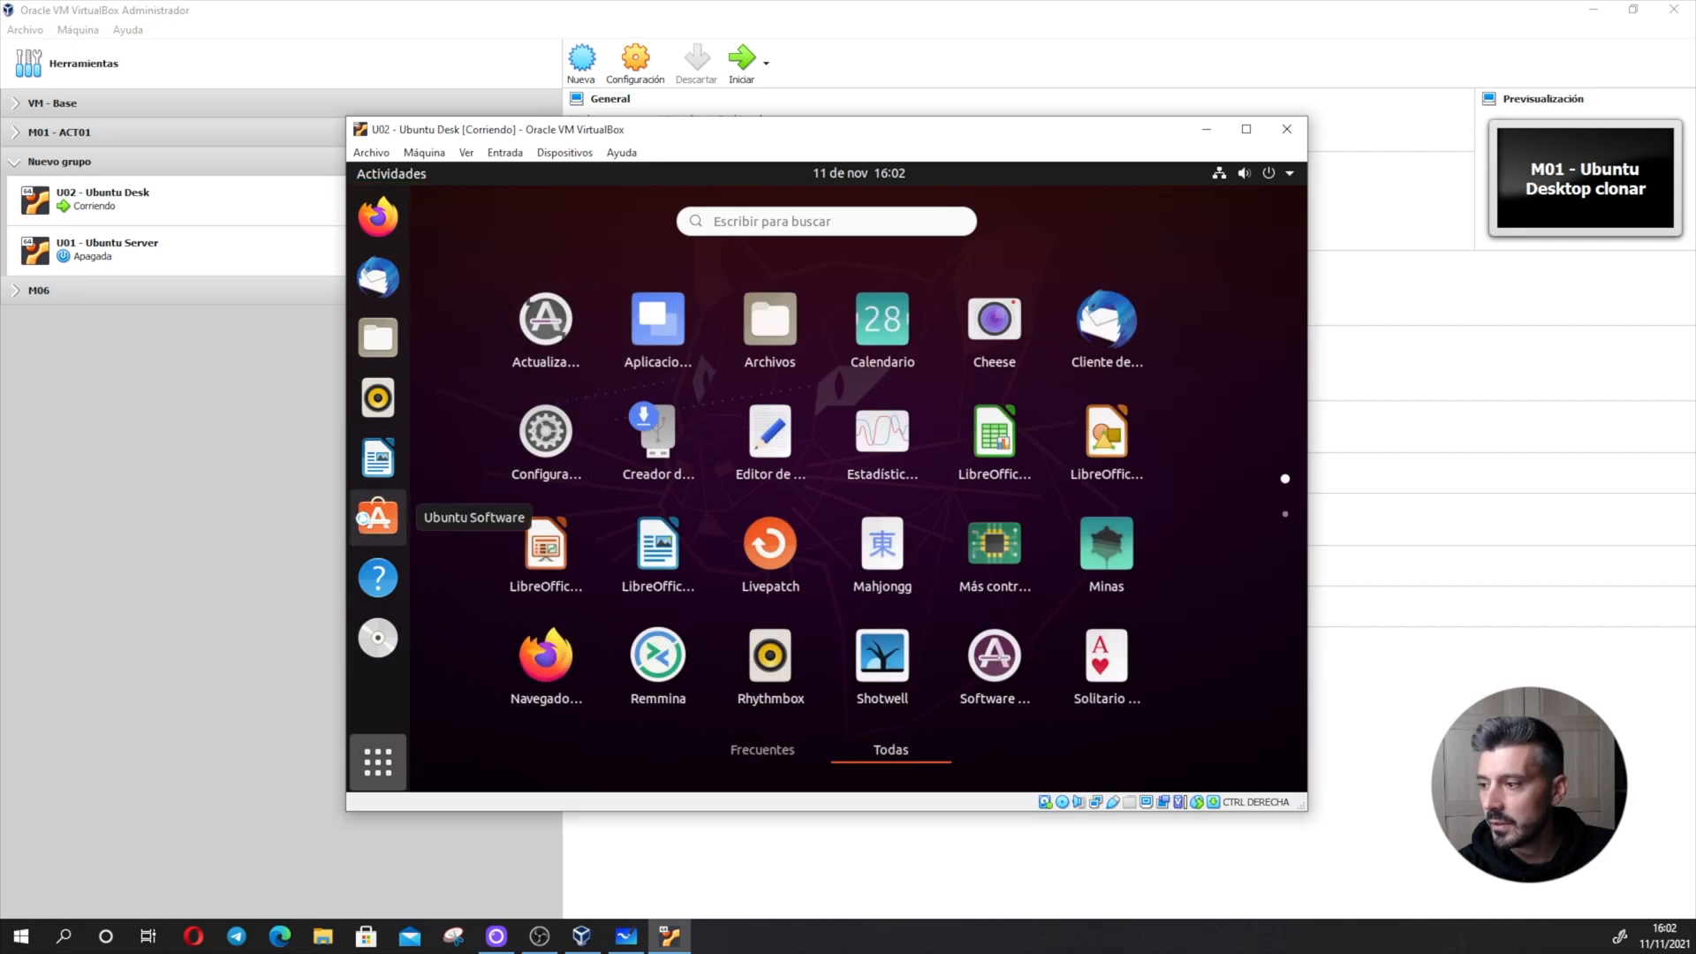
# - Find "gparted" in Ubuntu Software, install GParted and close the store
pyautogui.click(379, 516)
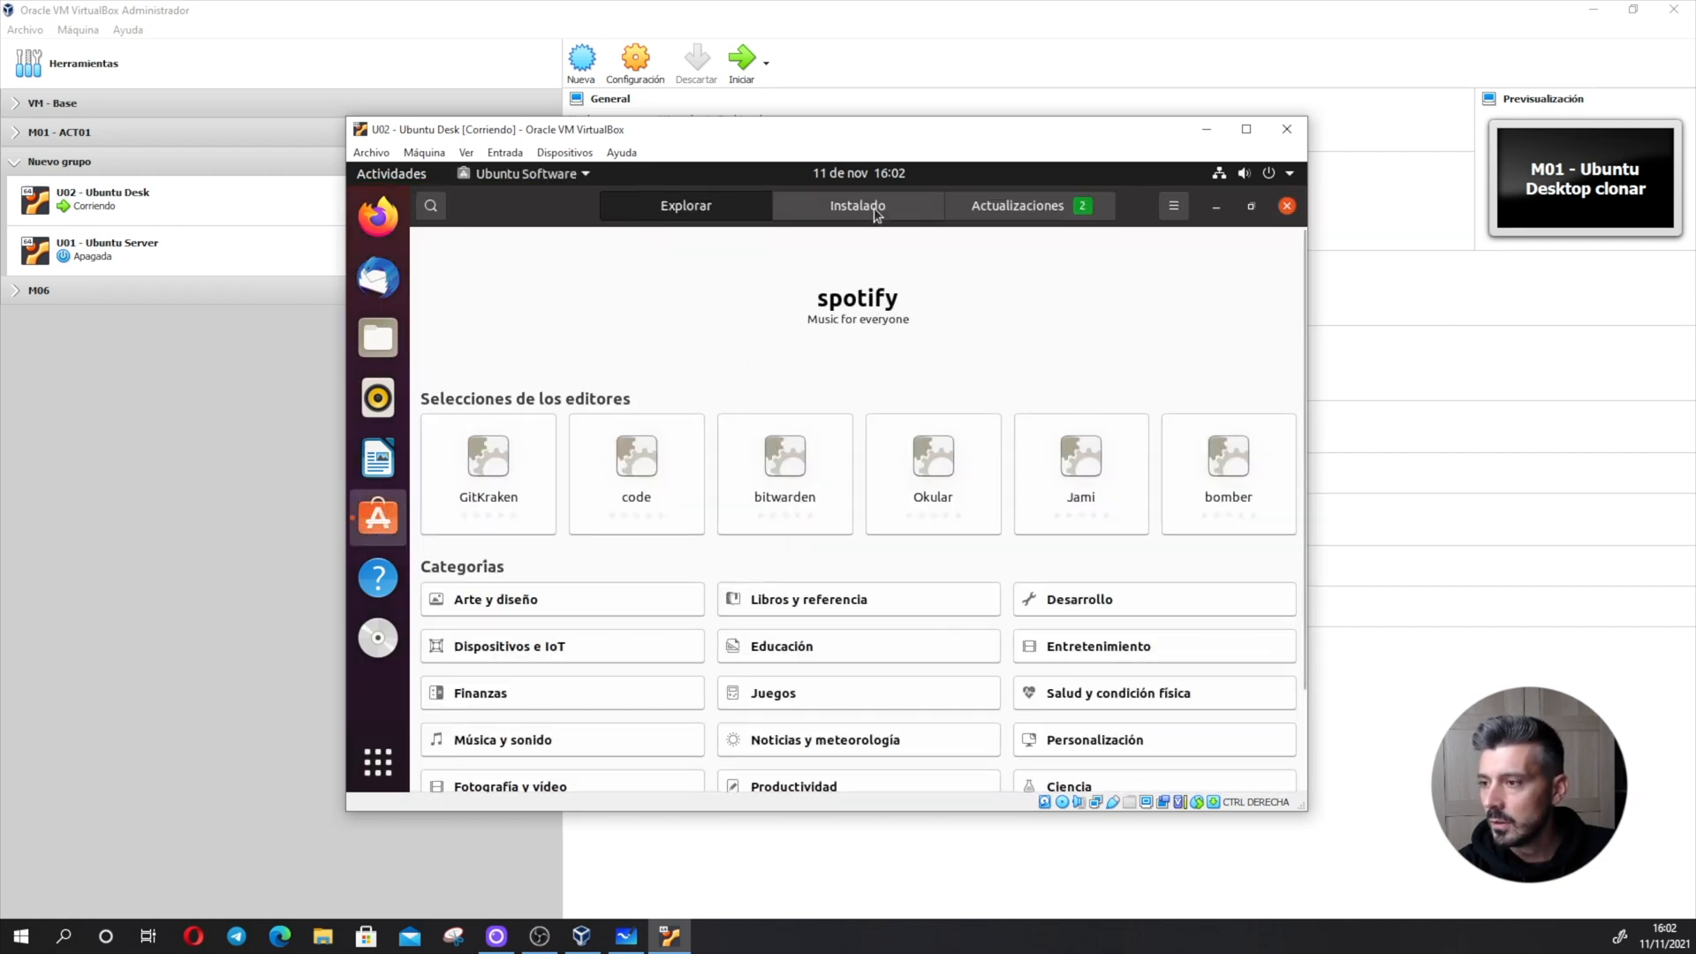
pyautogui.click(442, 215)
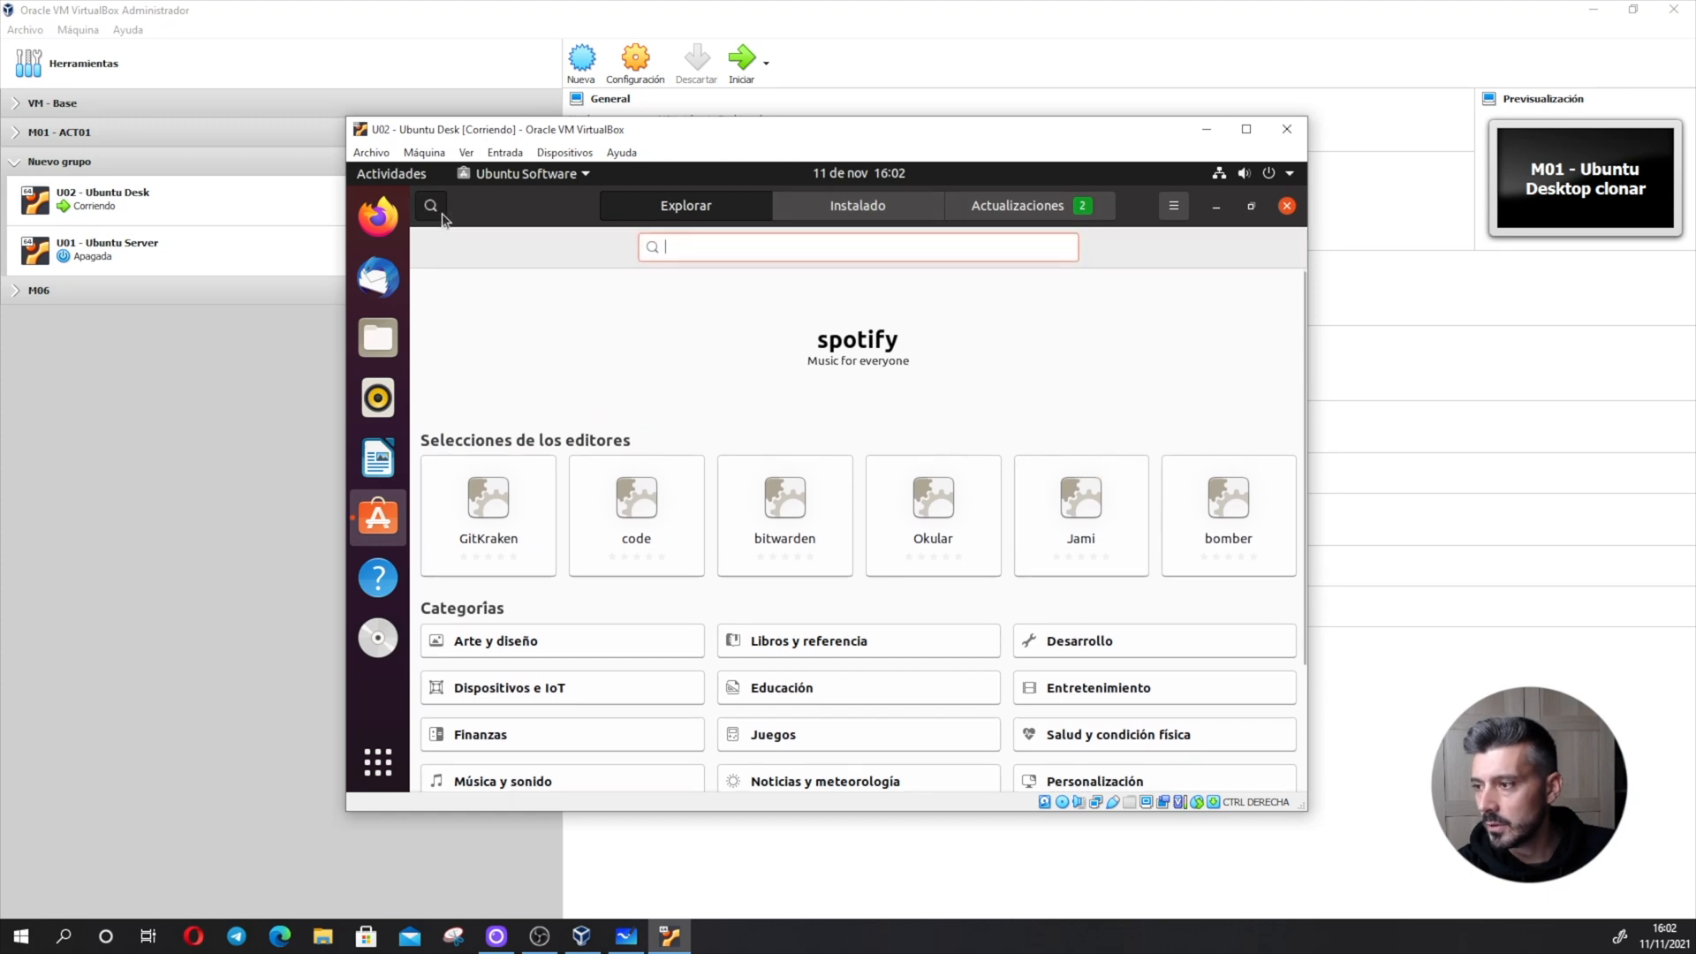
pyautogui.write('gparted')
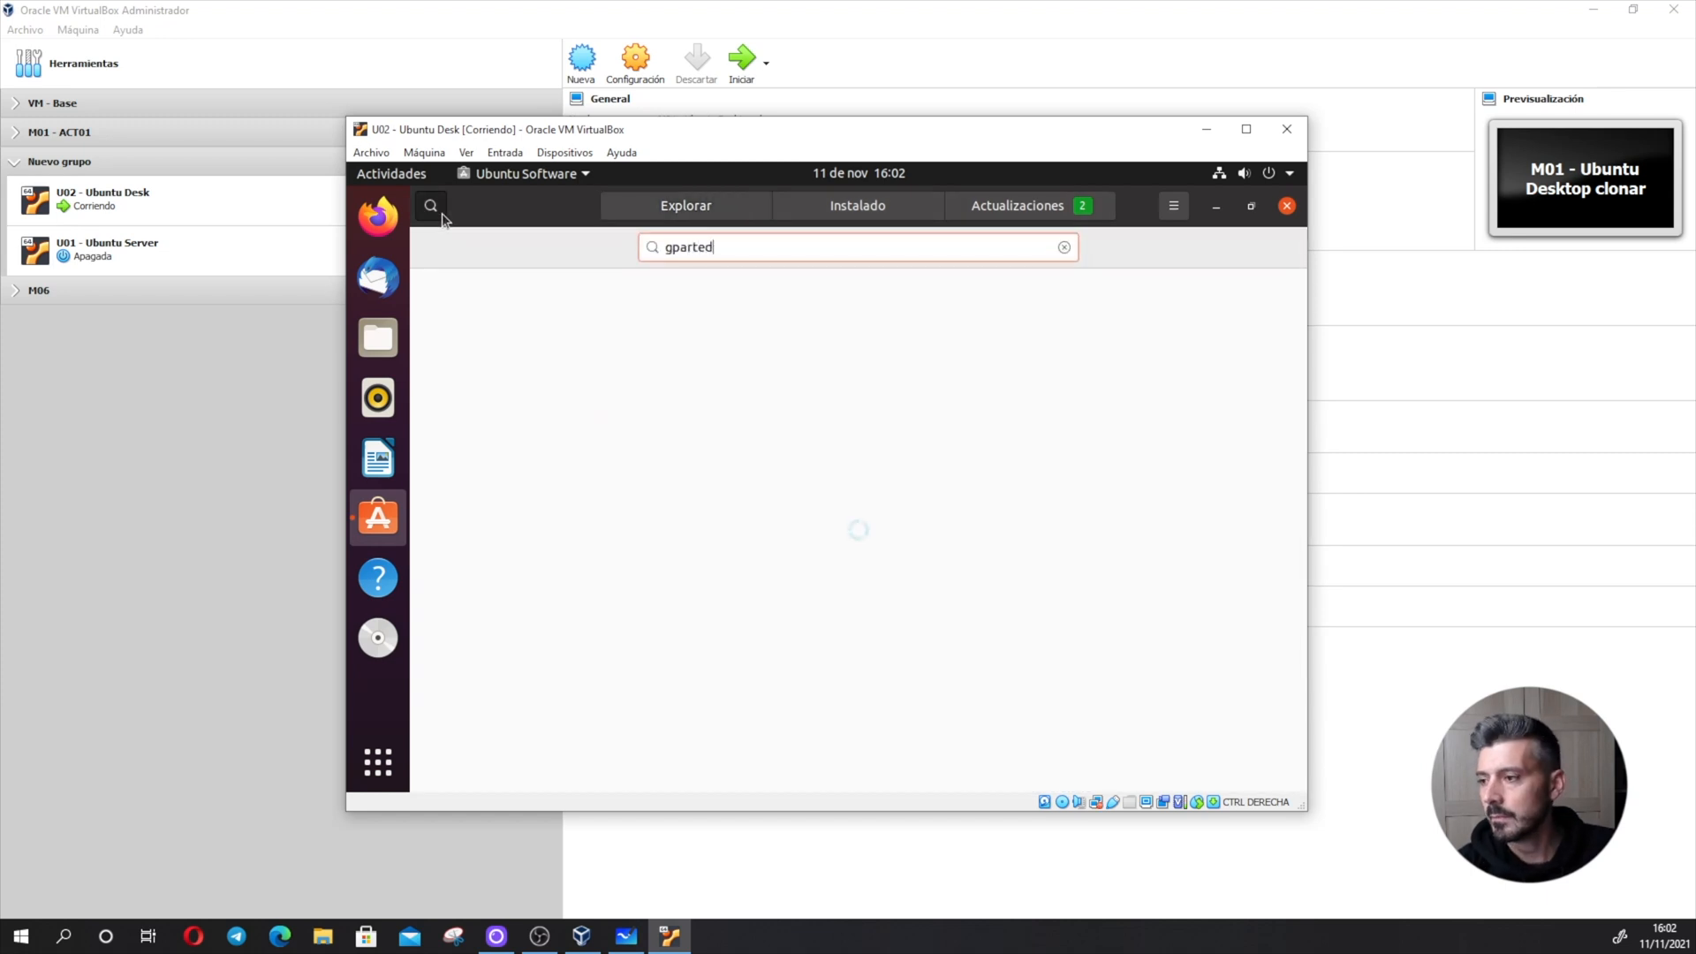
pyautogui.click(667, 333)
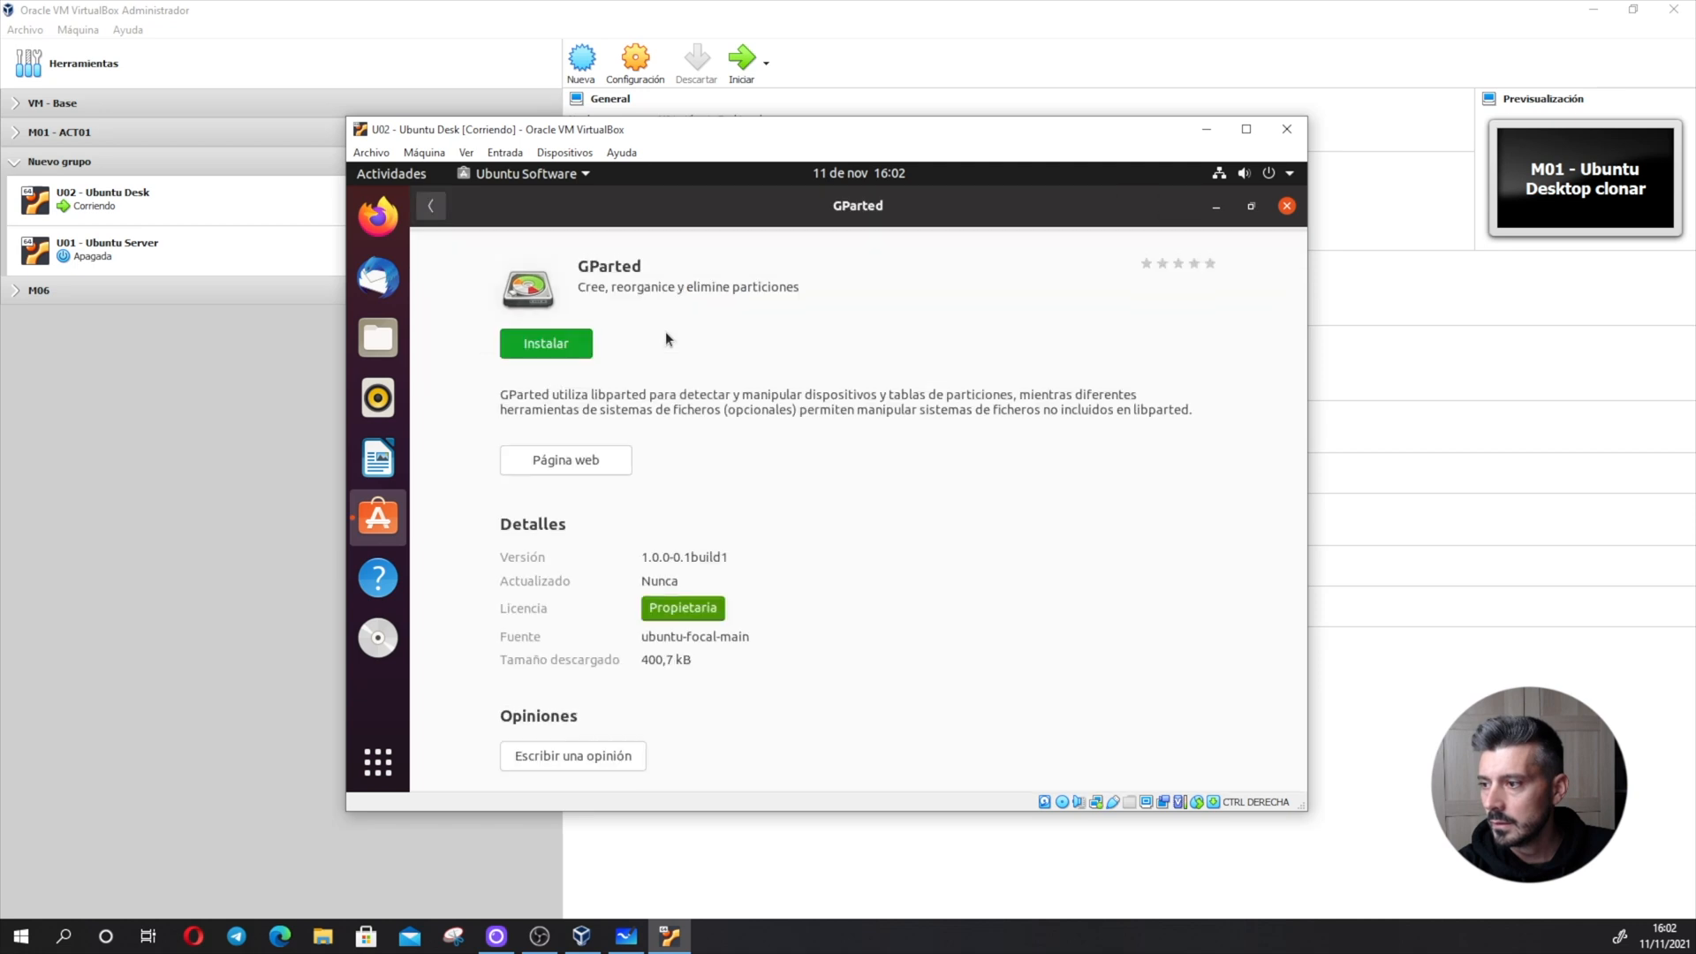
pyautogui.click(565, 338)
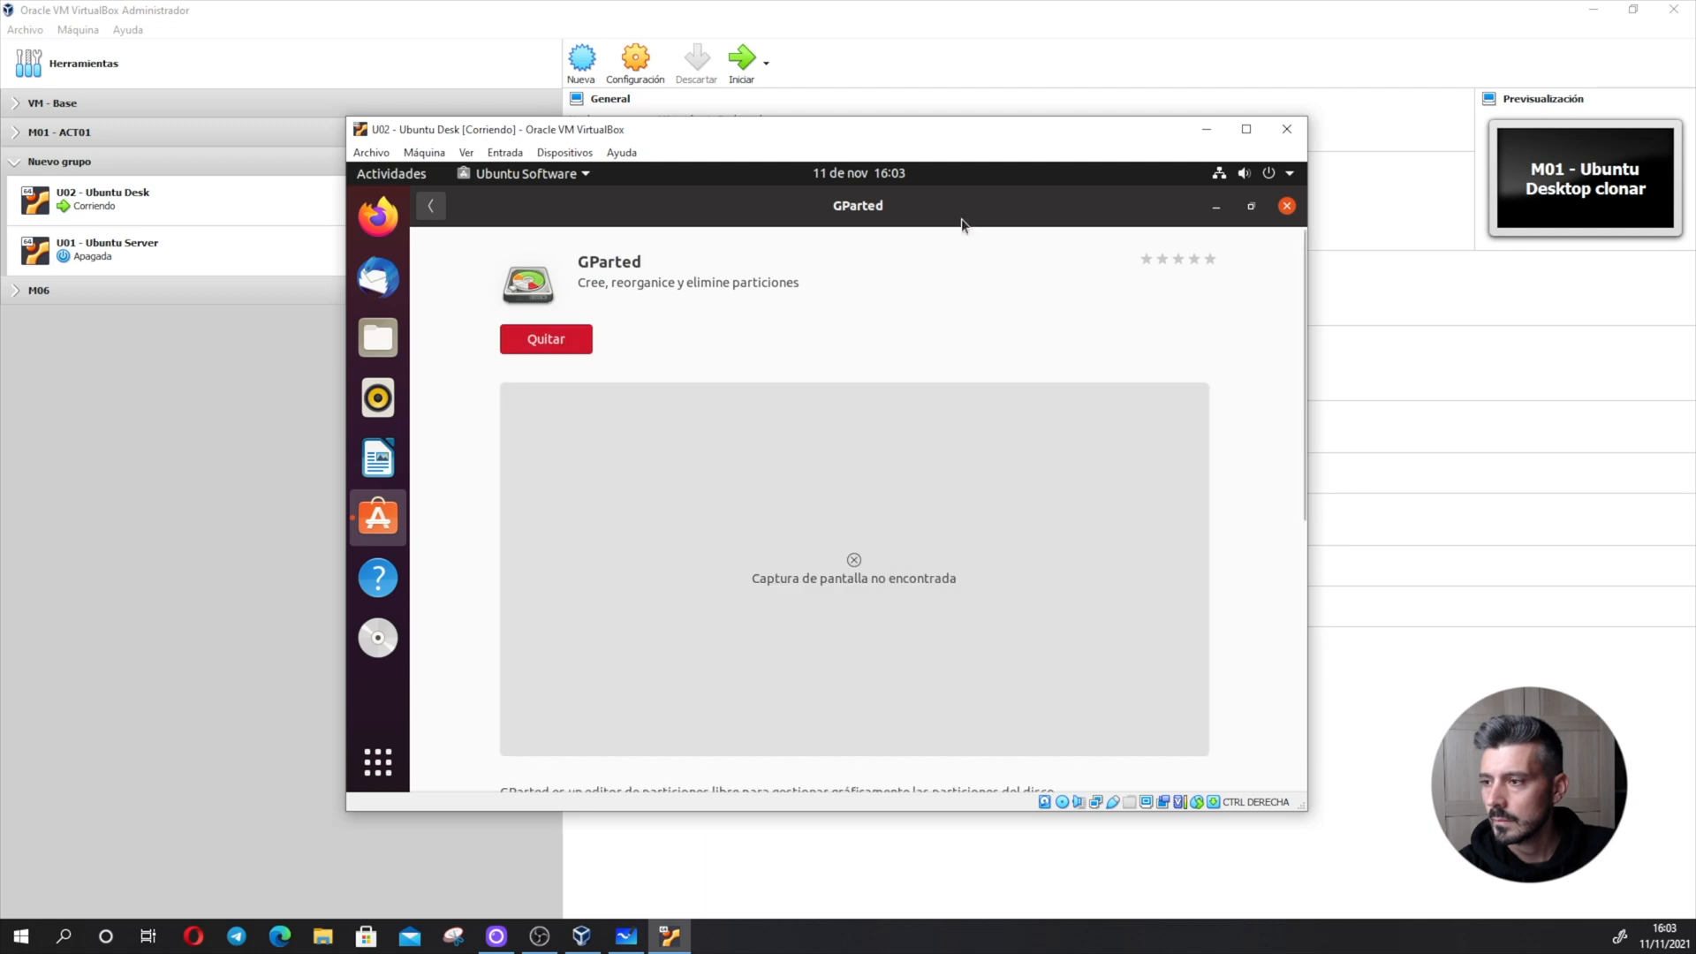
pyautogui.click(1287, 205)
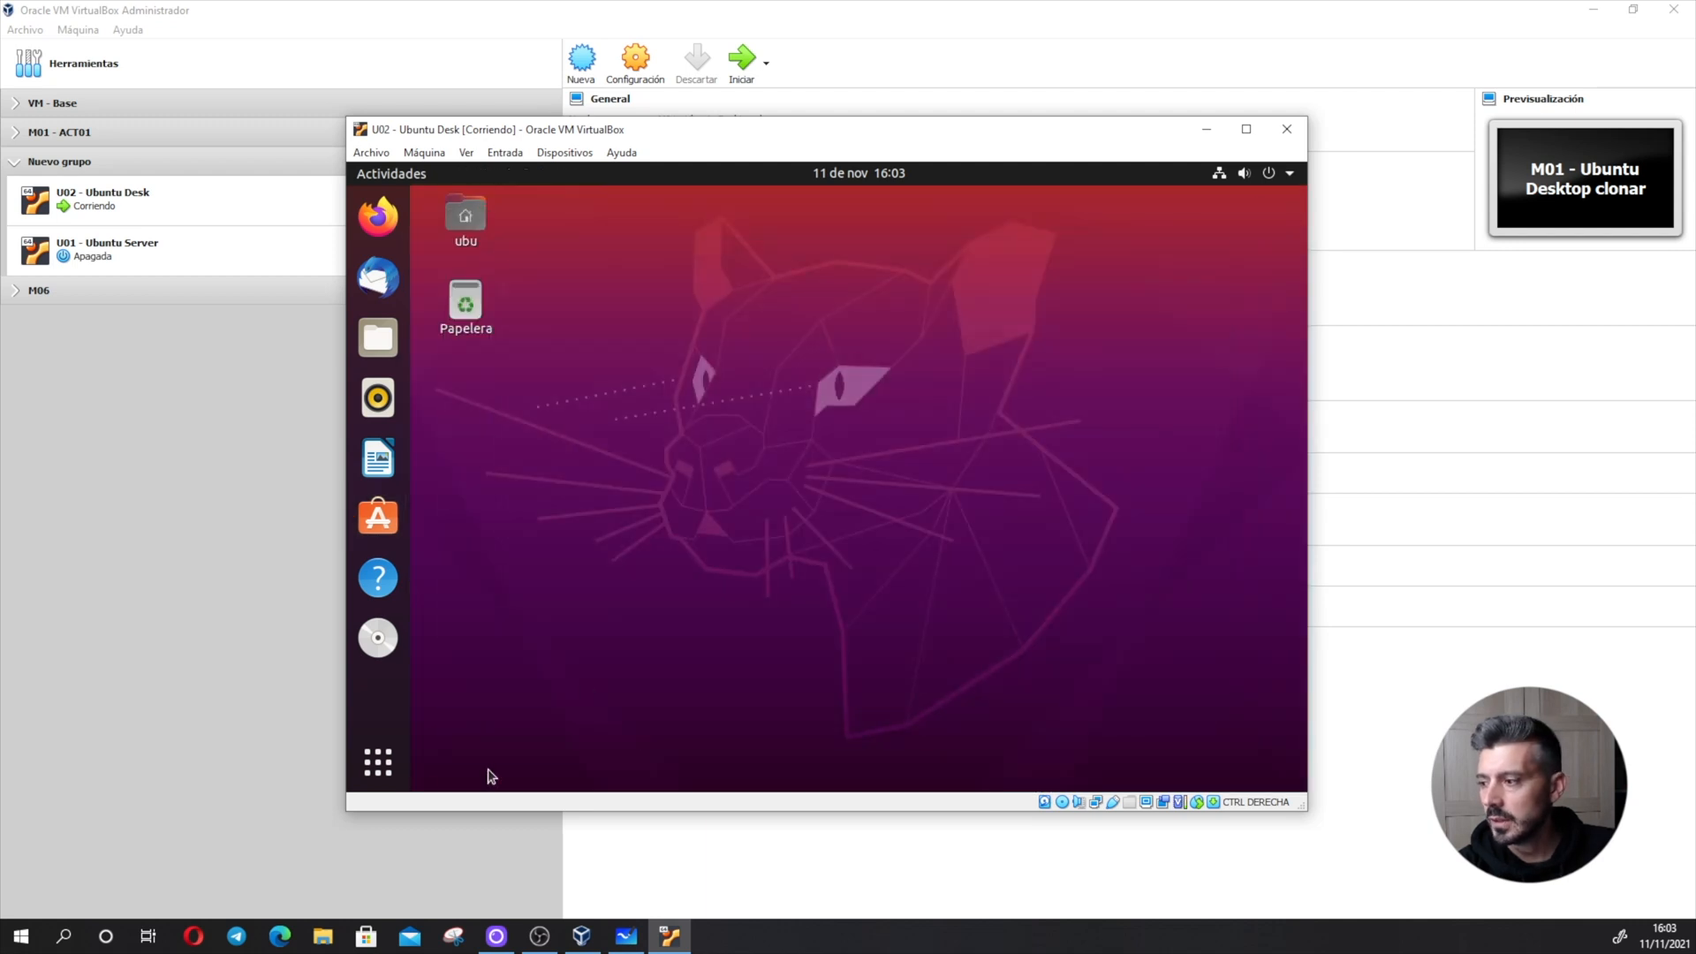
# - Launch GParted and select the 10.00 GiB disk /dev/sdb
pyautogui.click(382, 772)
pyautogui.write('gpar')
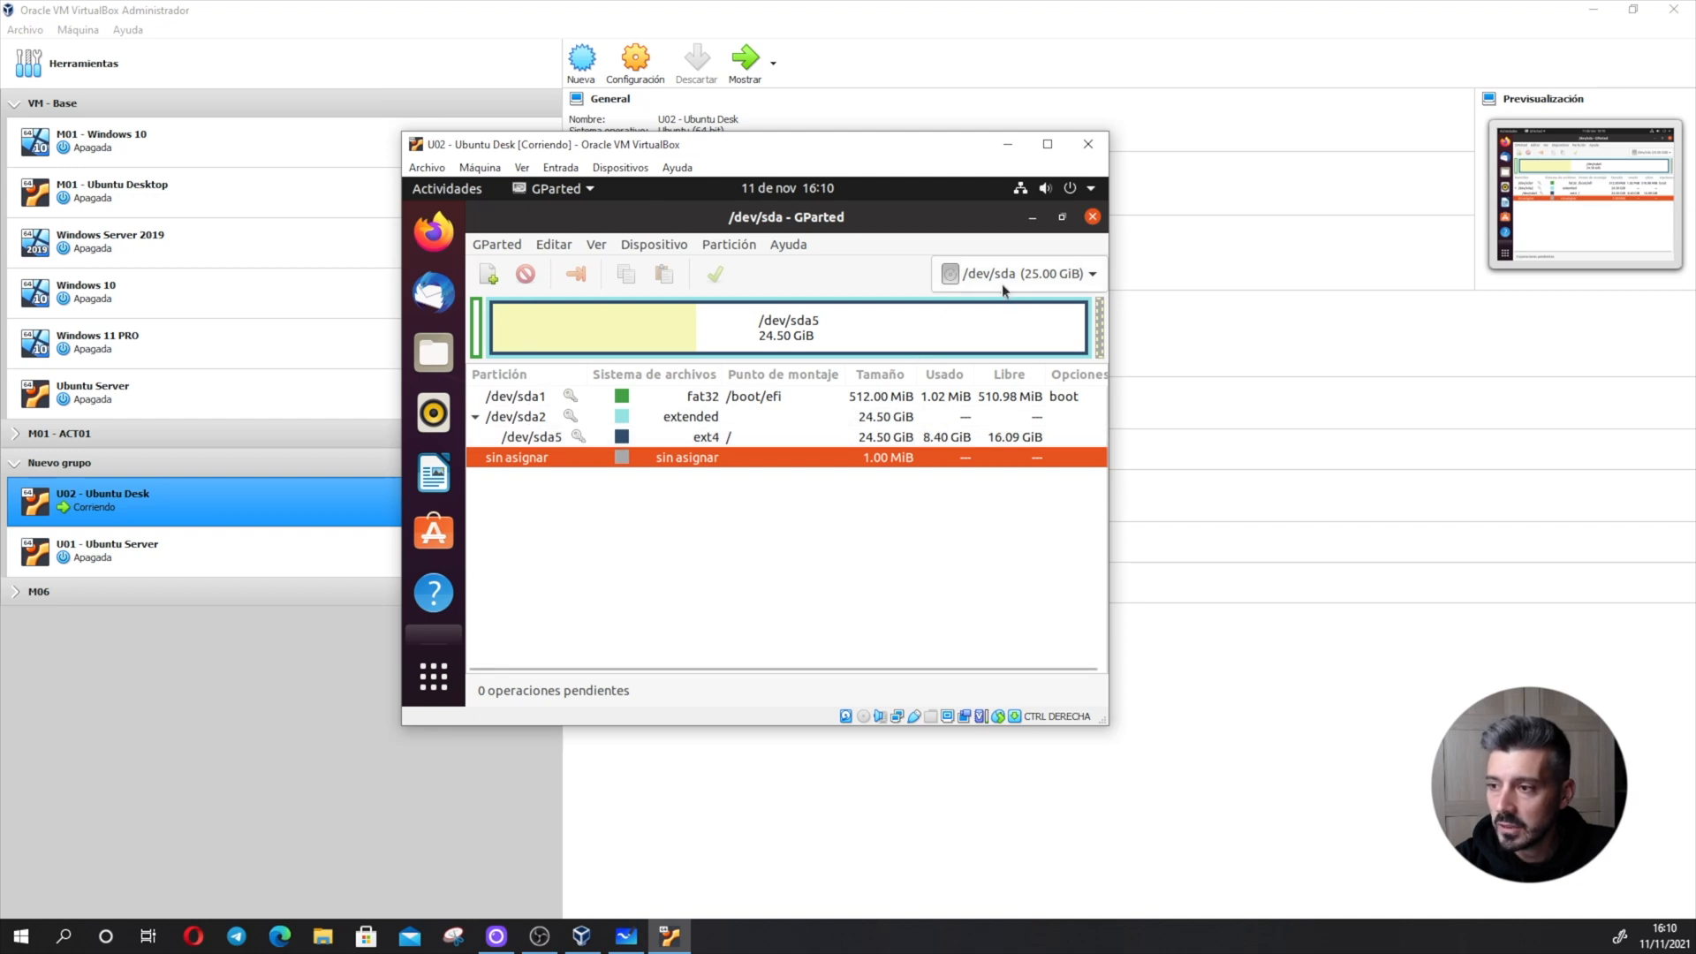
pyautogui.click(1093, 275)
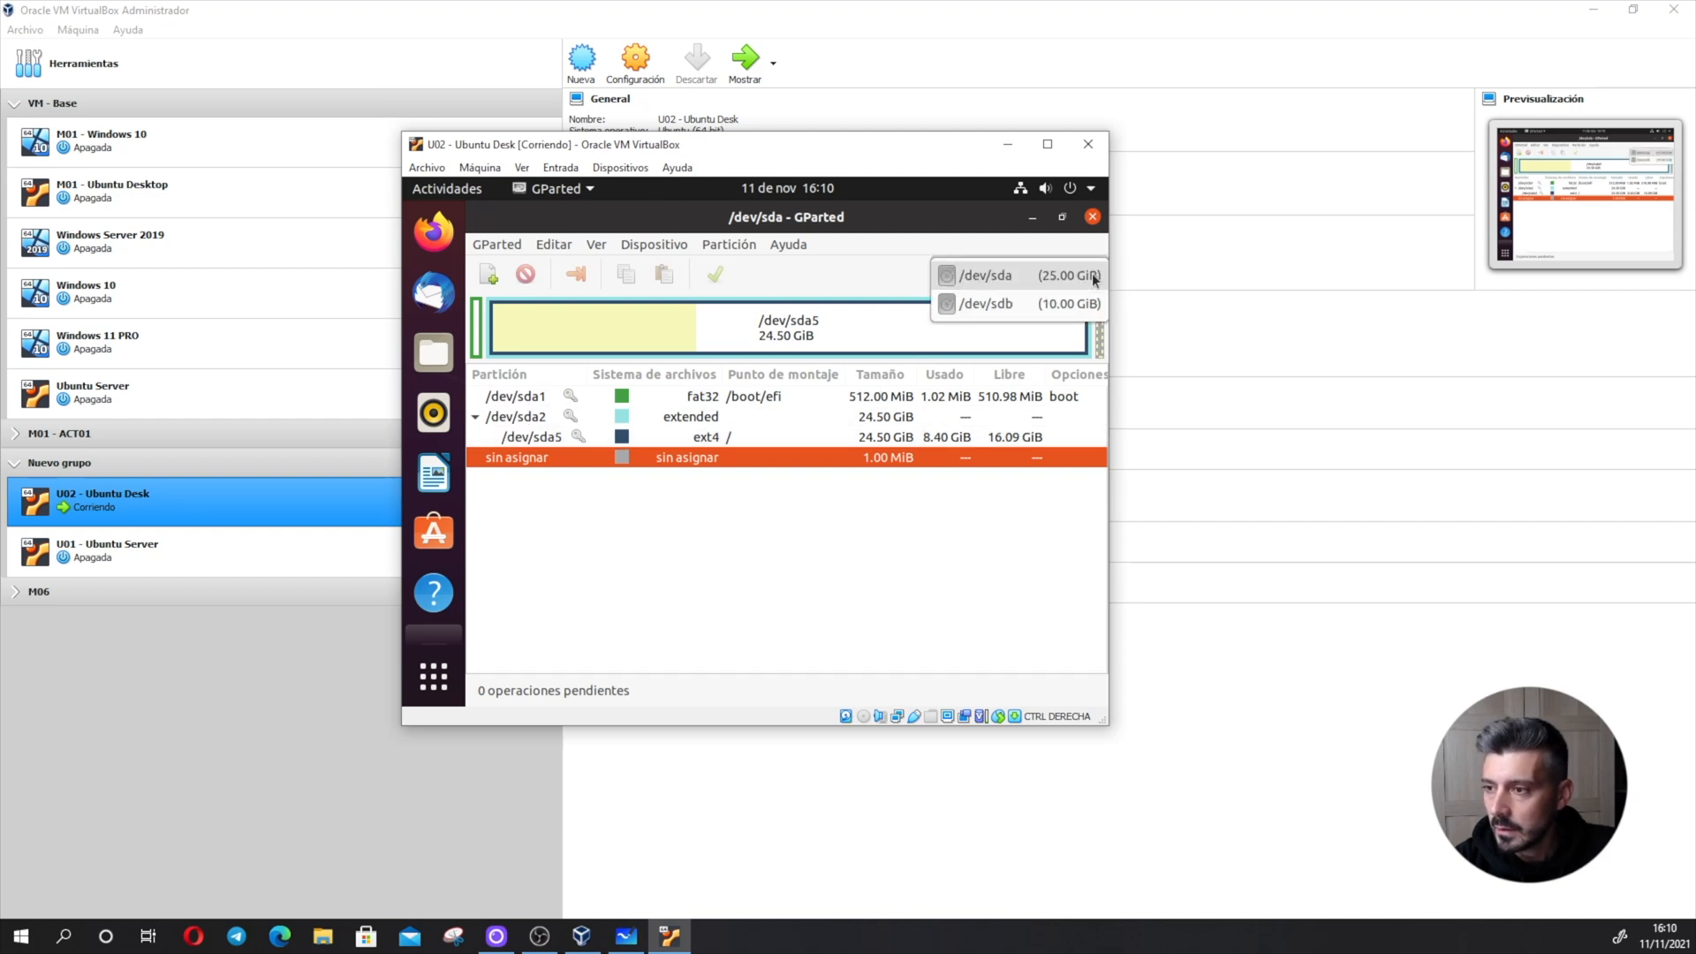
pyautogui.click(1030, 302)
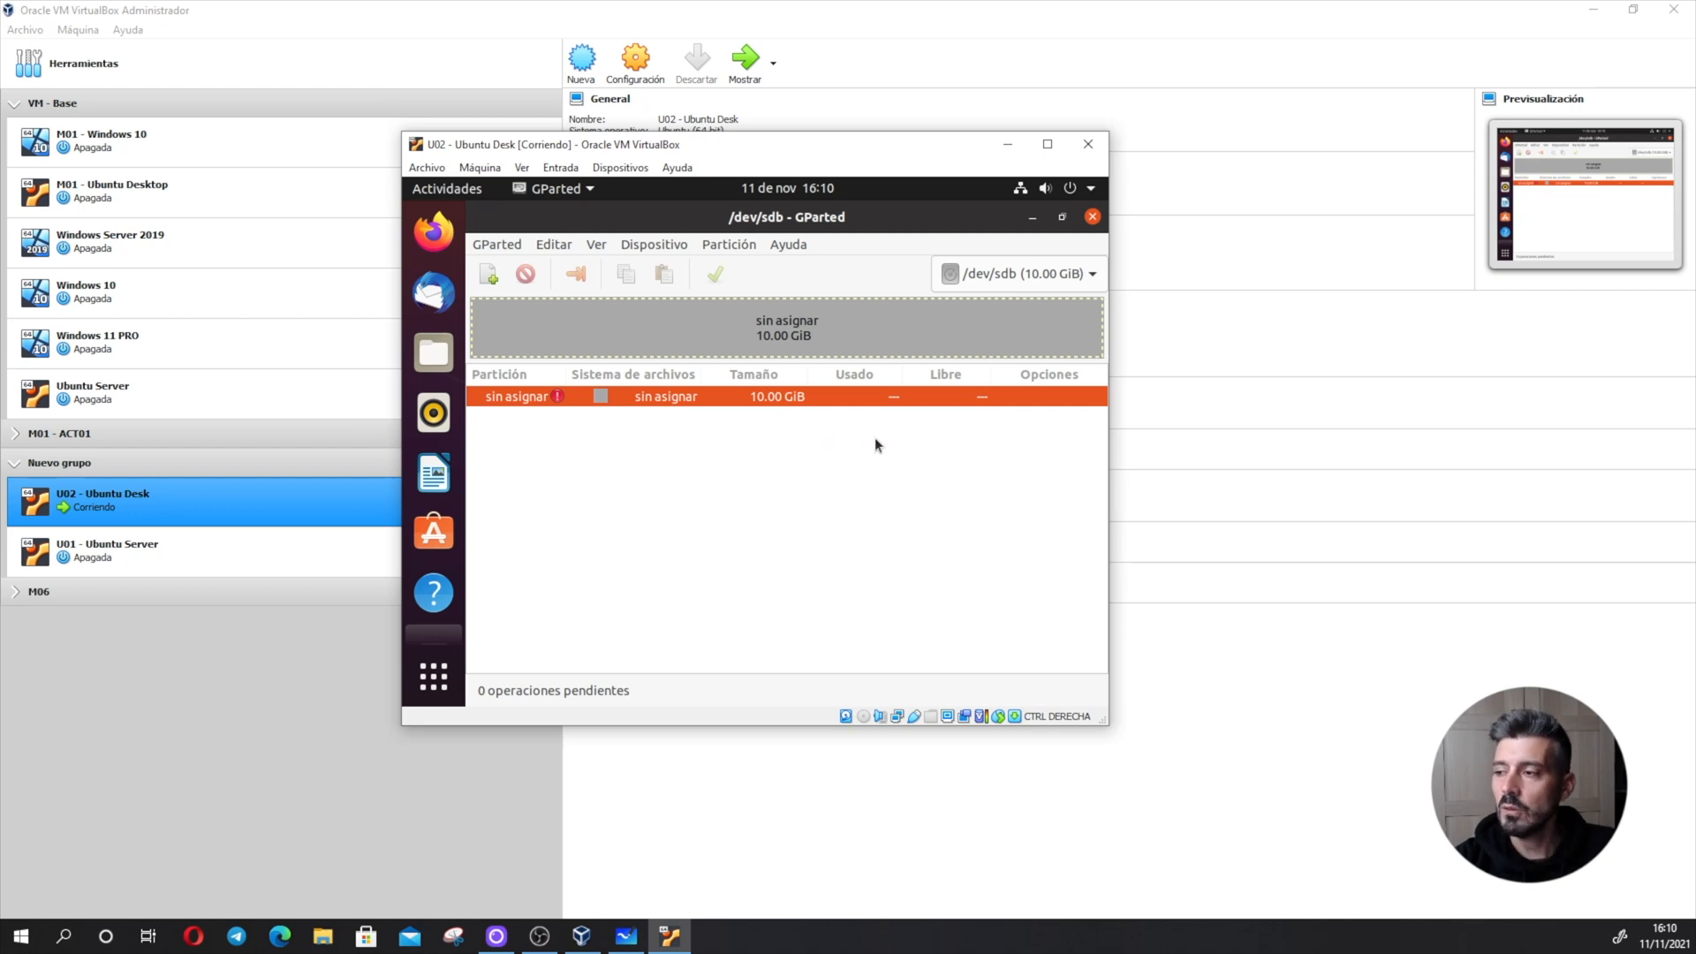
# - Try to create a new partition in the unallocated space of /dev/sdb
pyautogui.click(730, 247)
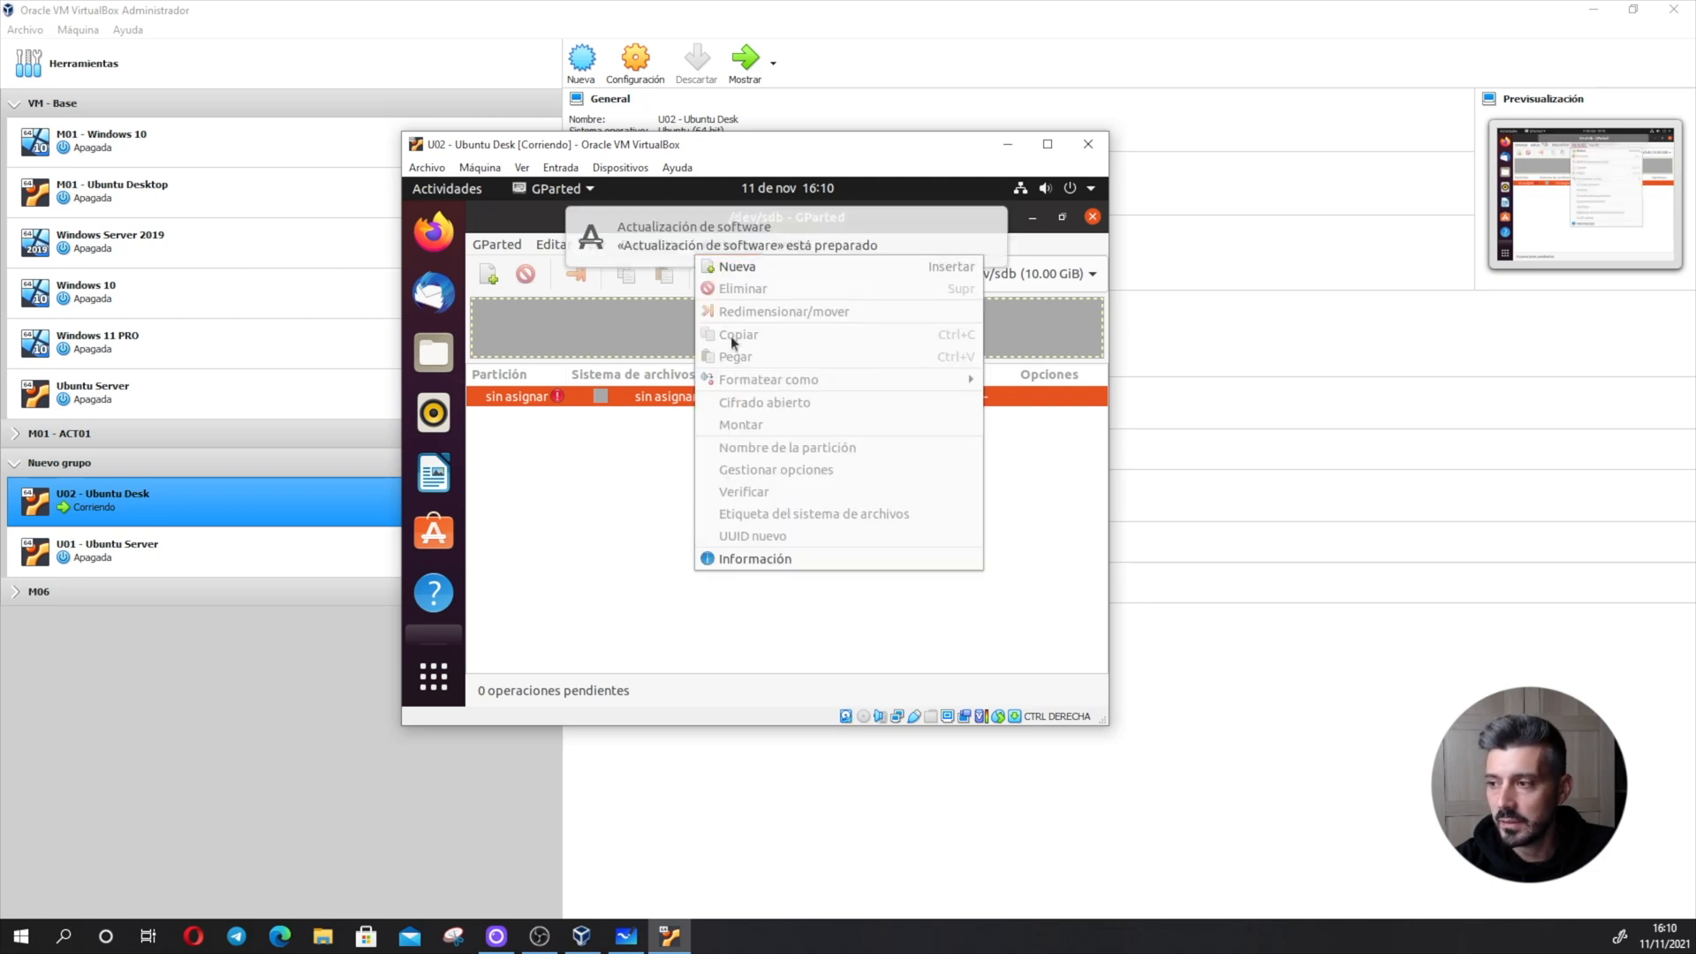
pyautogui.click(749, 269)
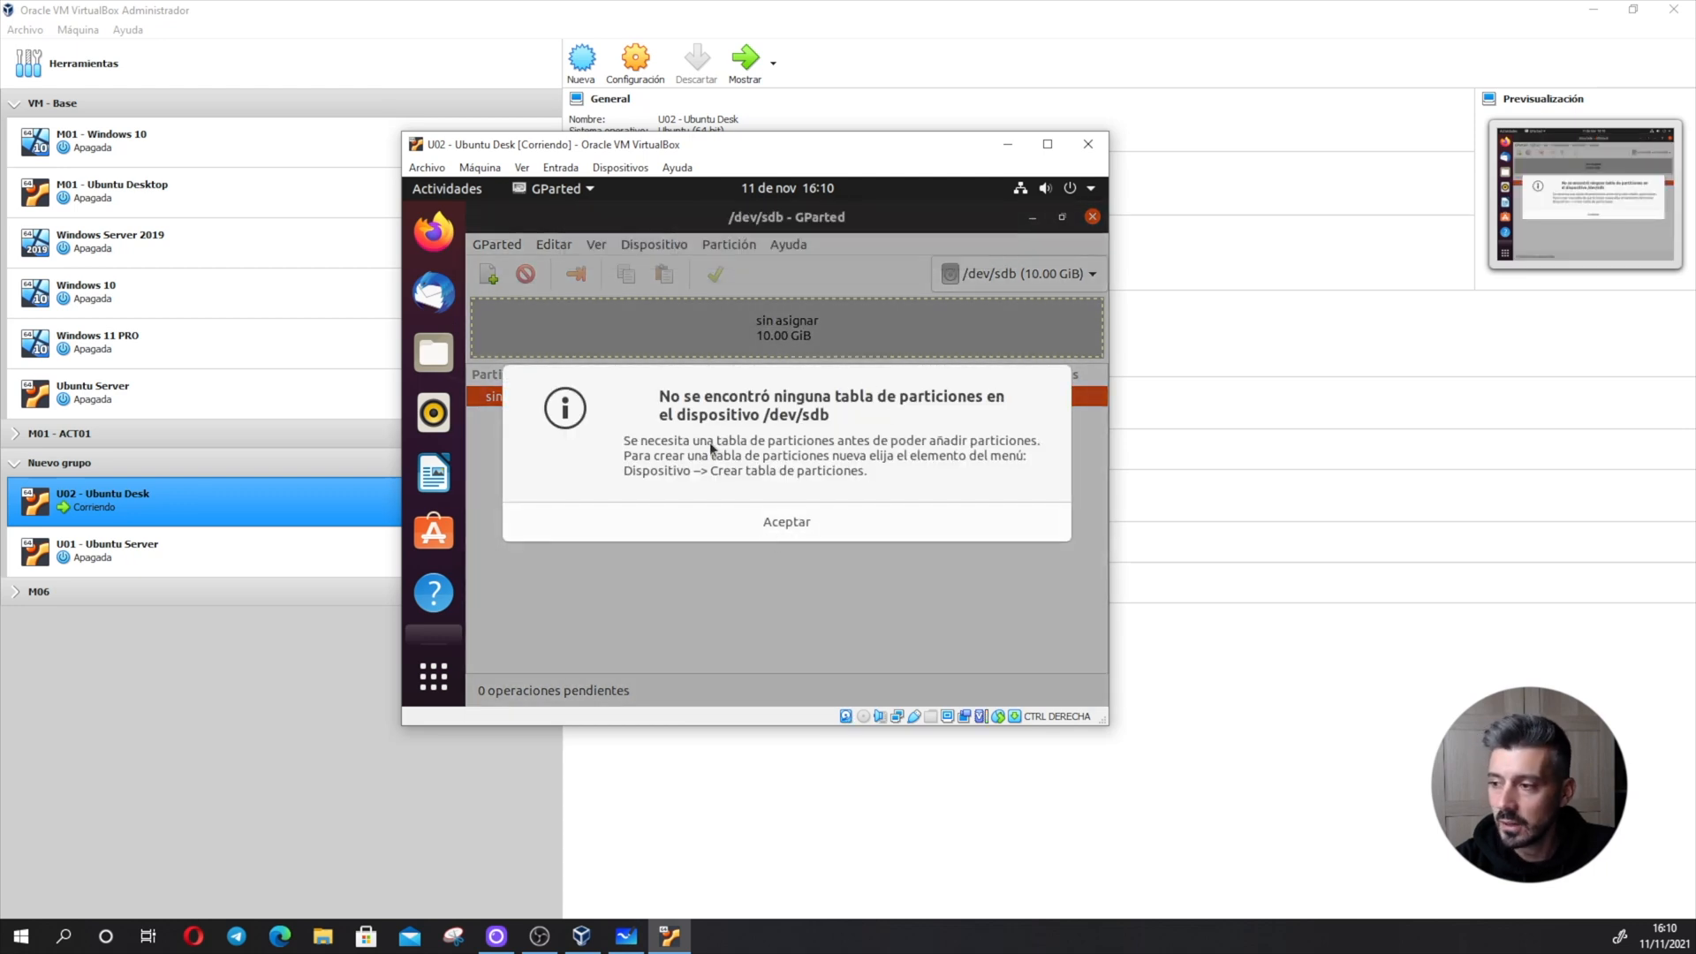
pyautogui.click(812, 522)
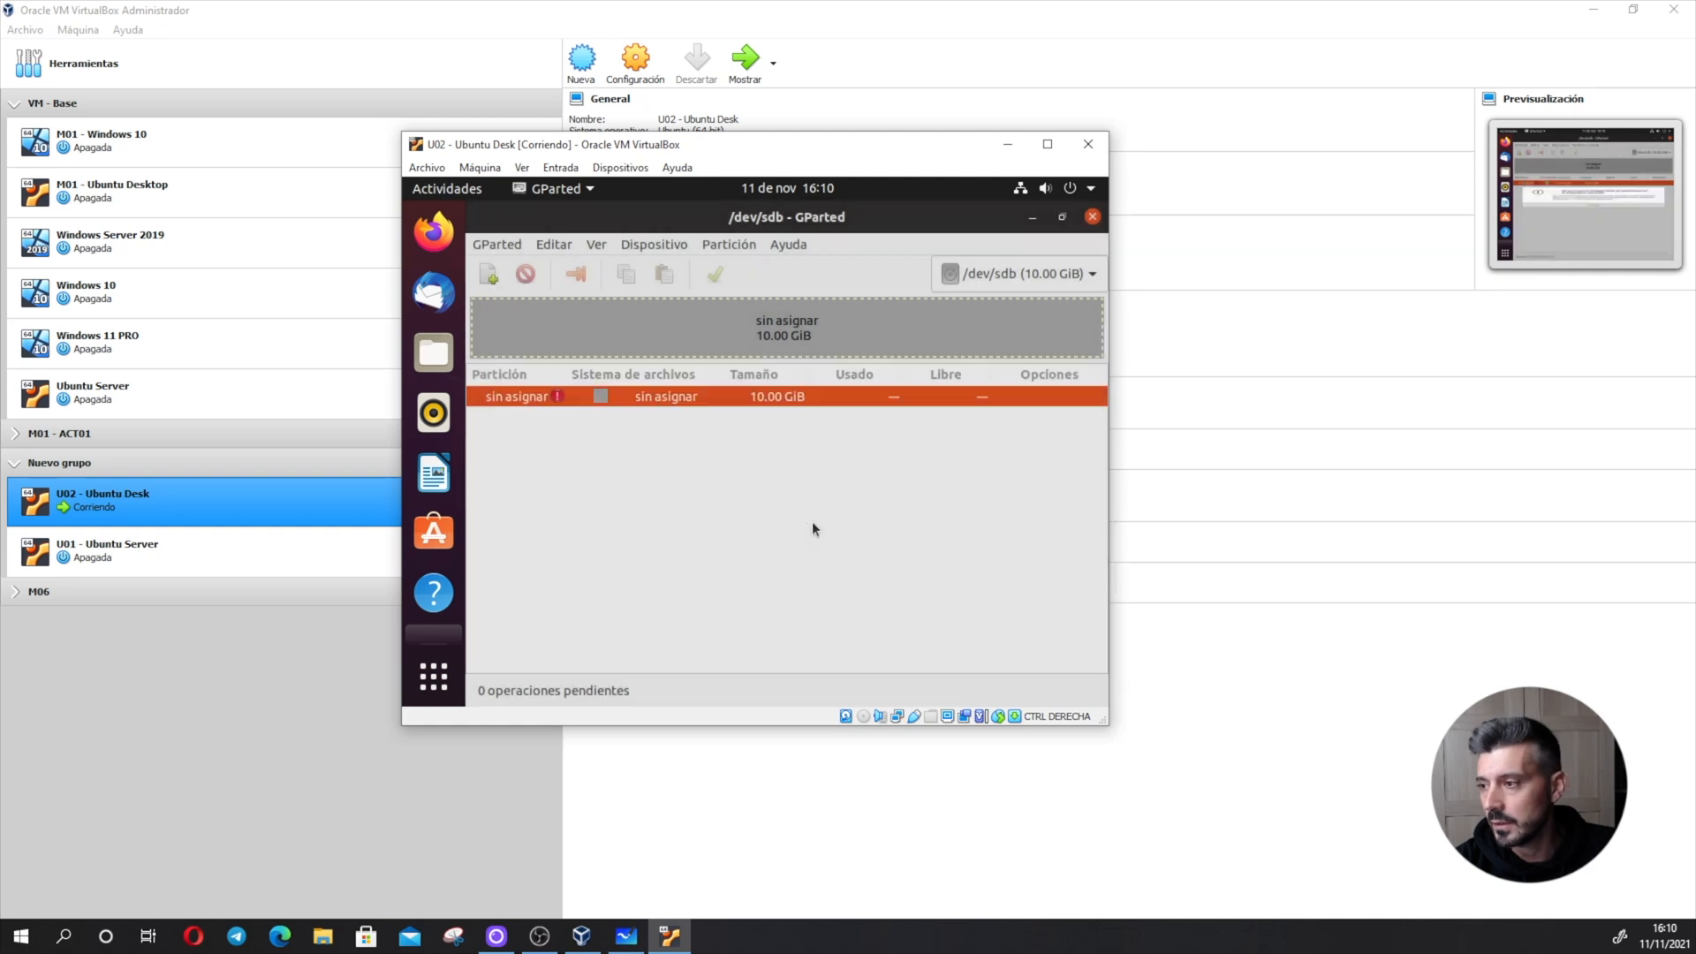
# - Create a new partition table of type msdos on the /dev/sdb disk
pyautogui.click(666, 251)
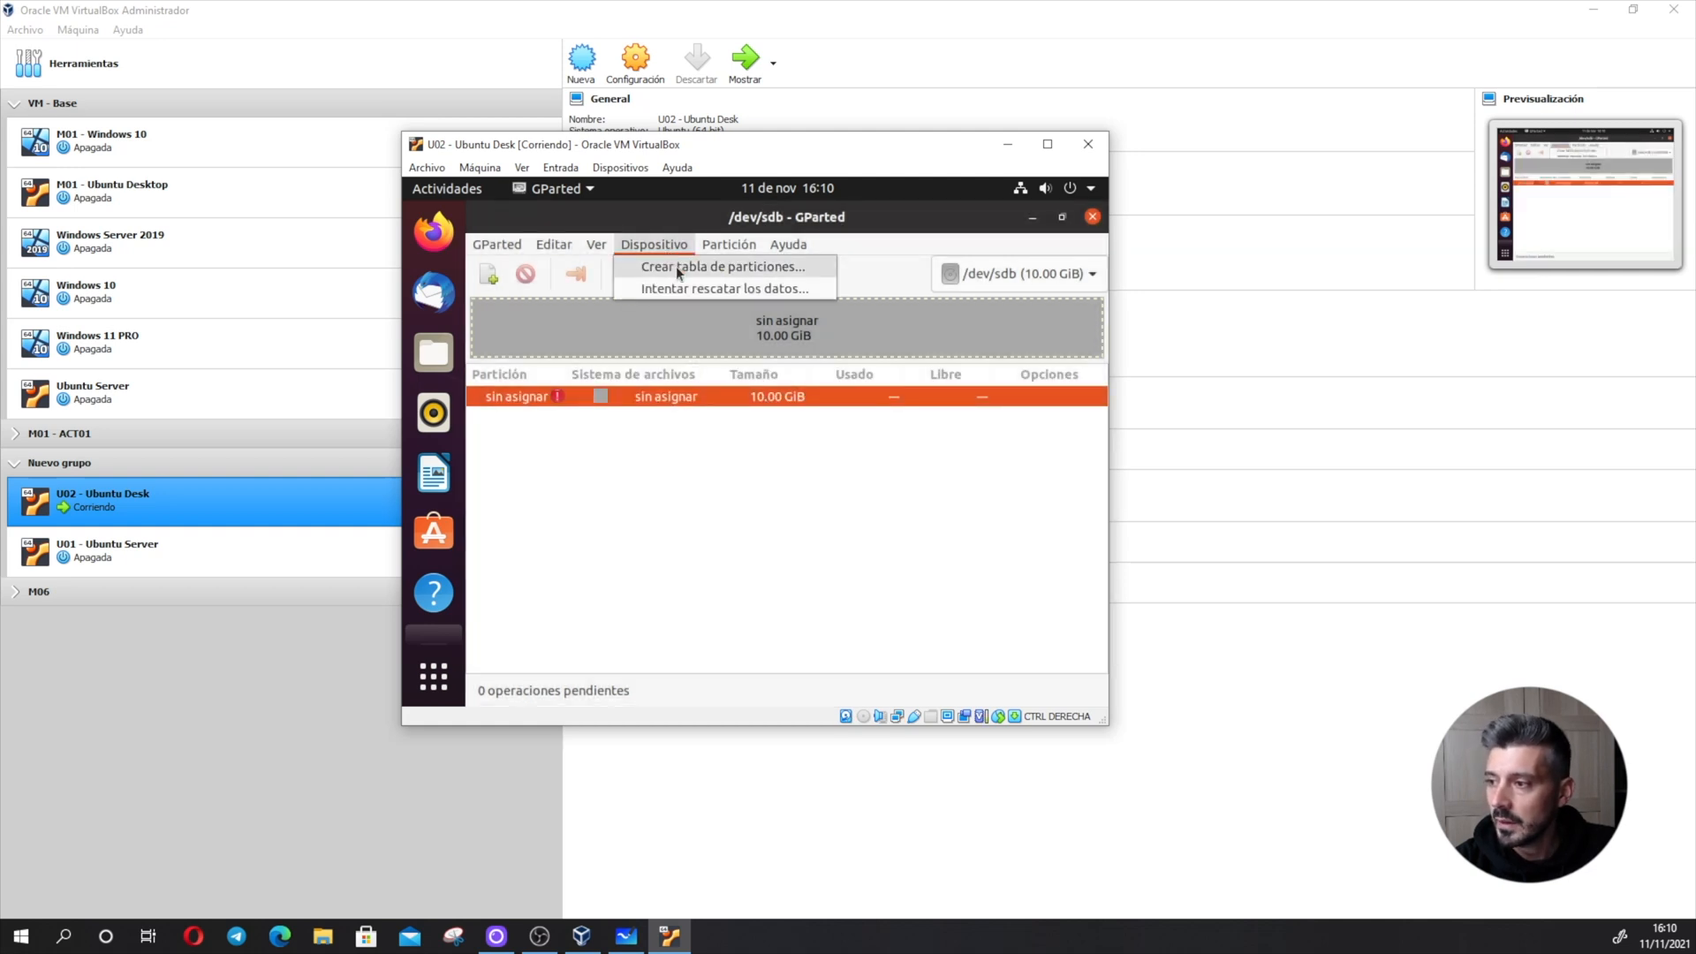
pyautogui.click(701, 268)
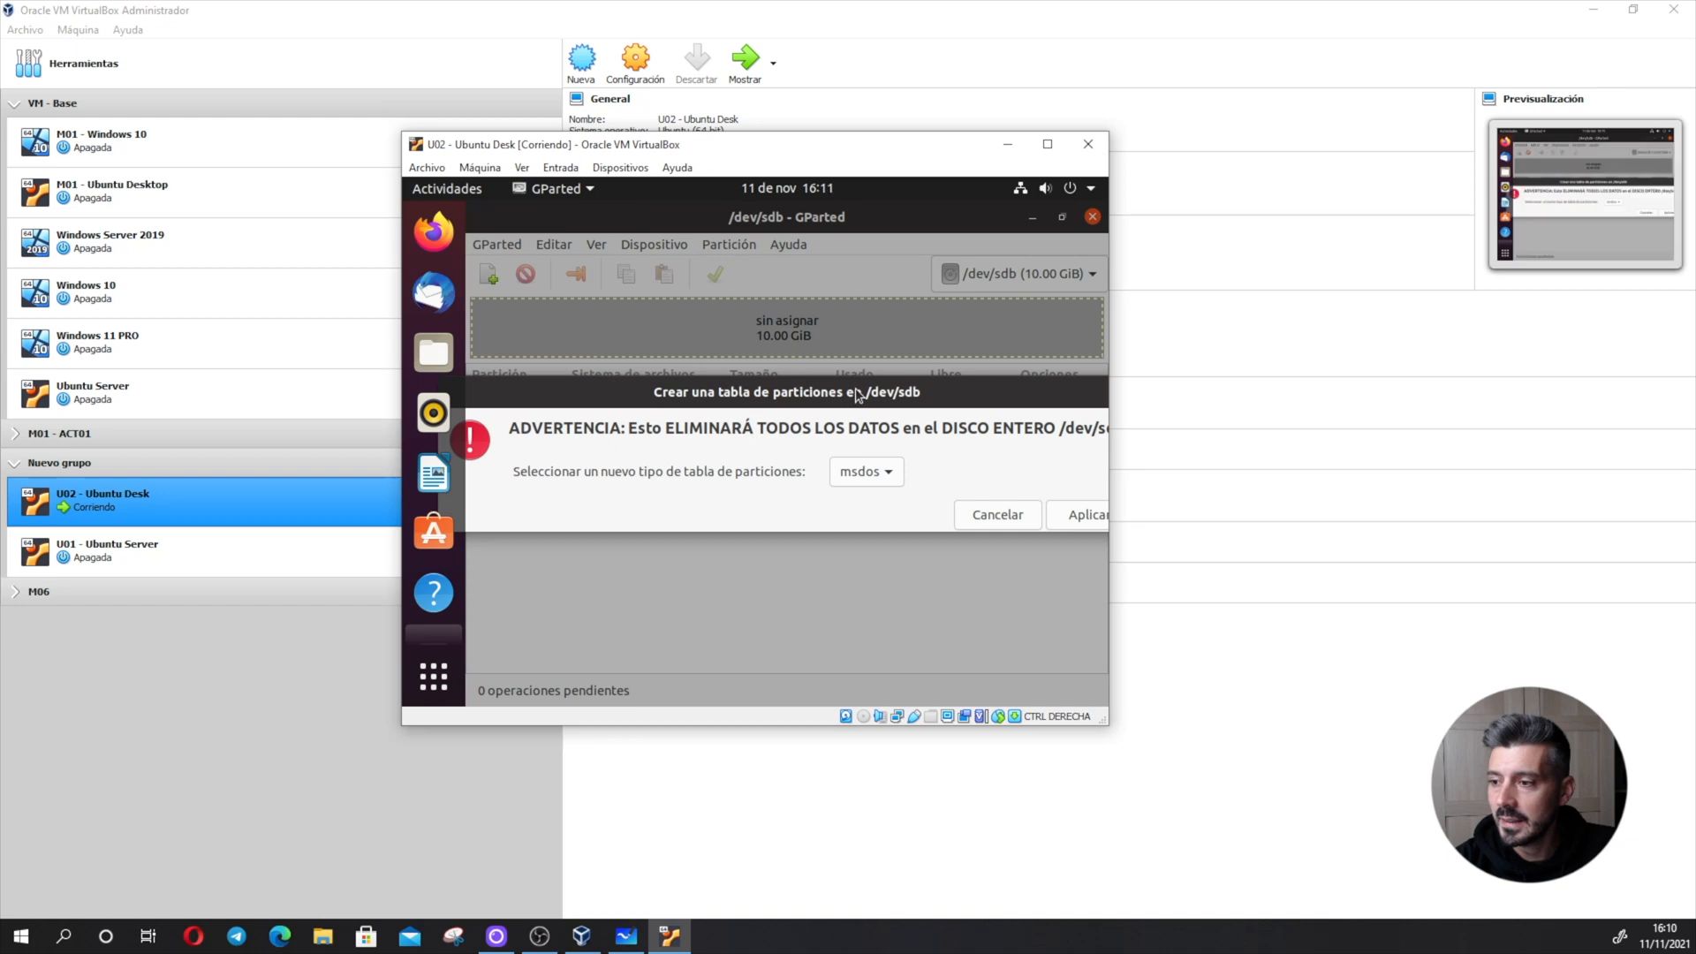
pyautogui.click(887, 474)
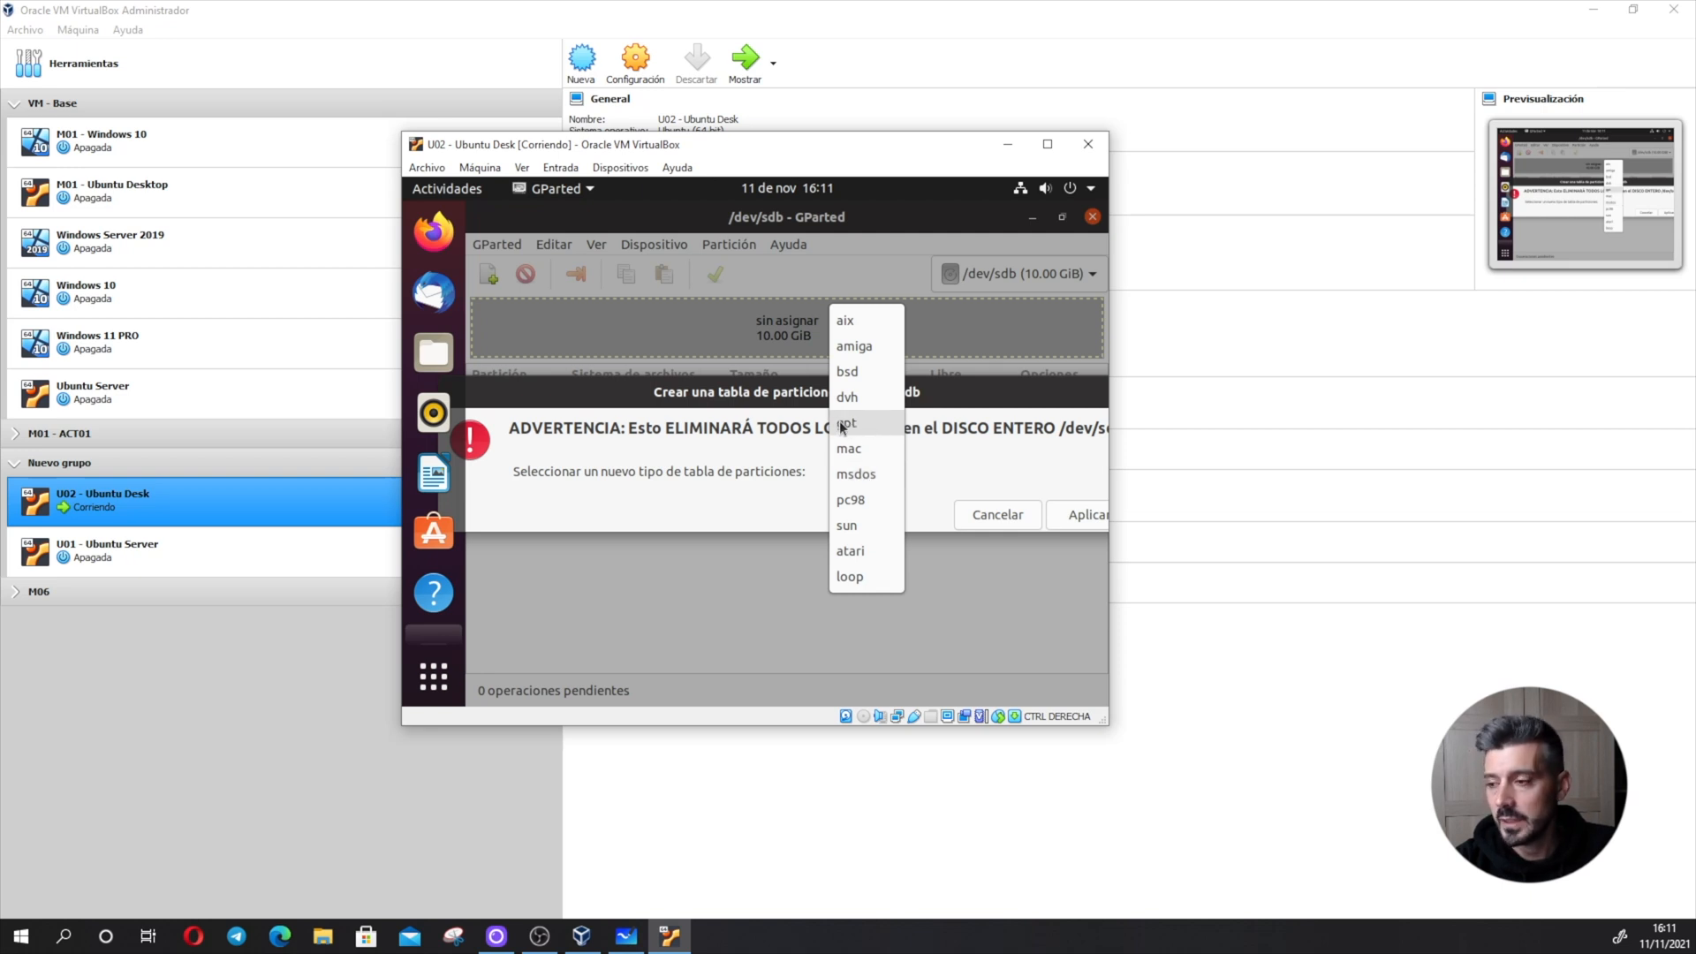
pyautogui.click(864, 475)
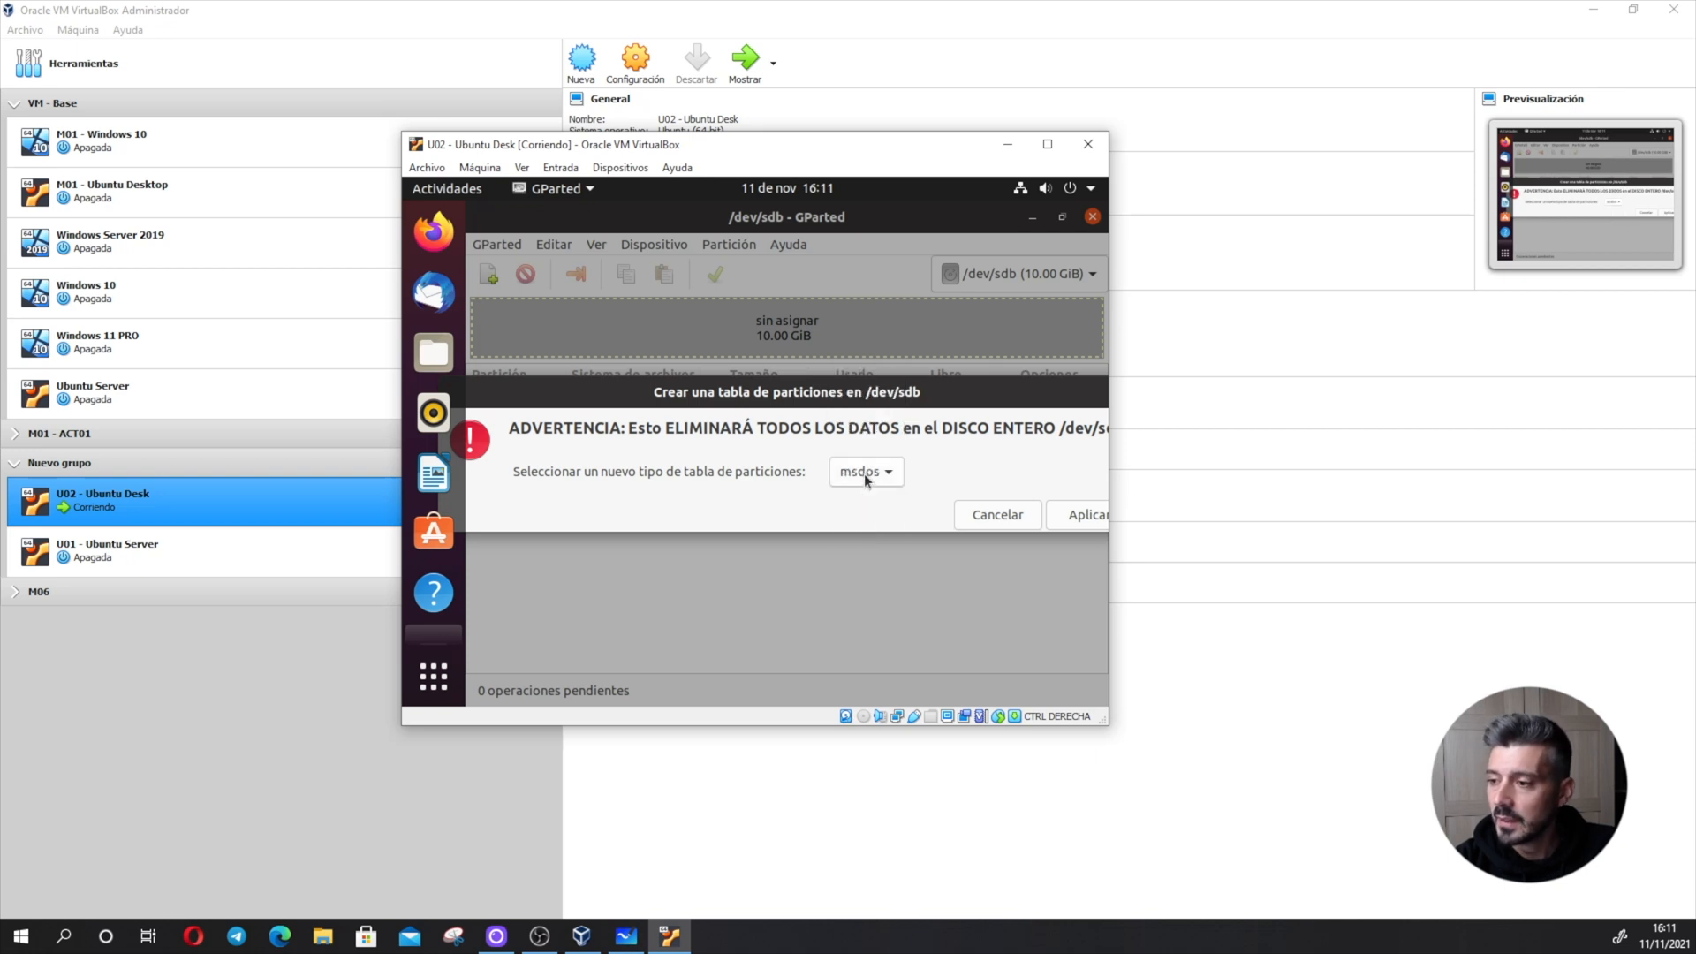
pyautogui.click(1066, 518)
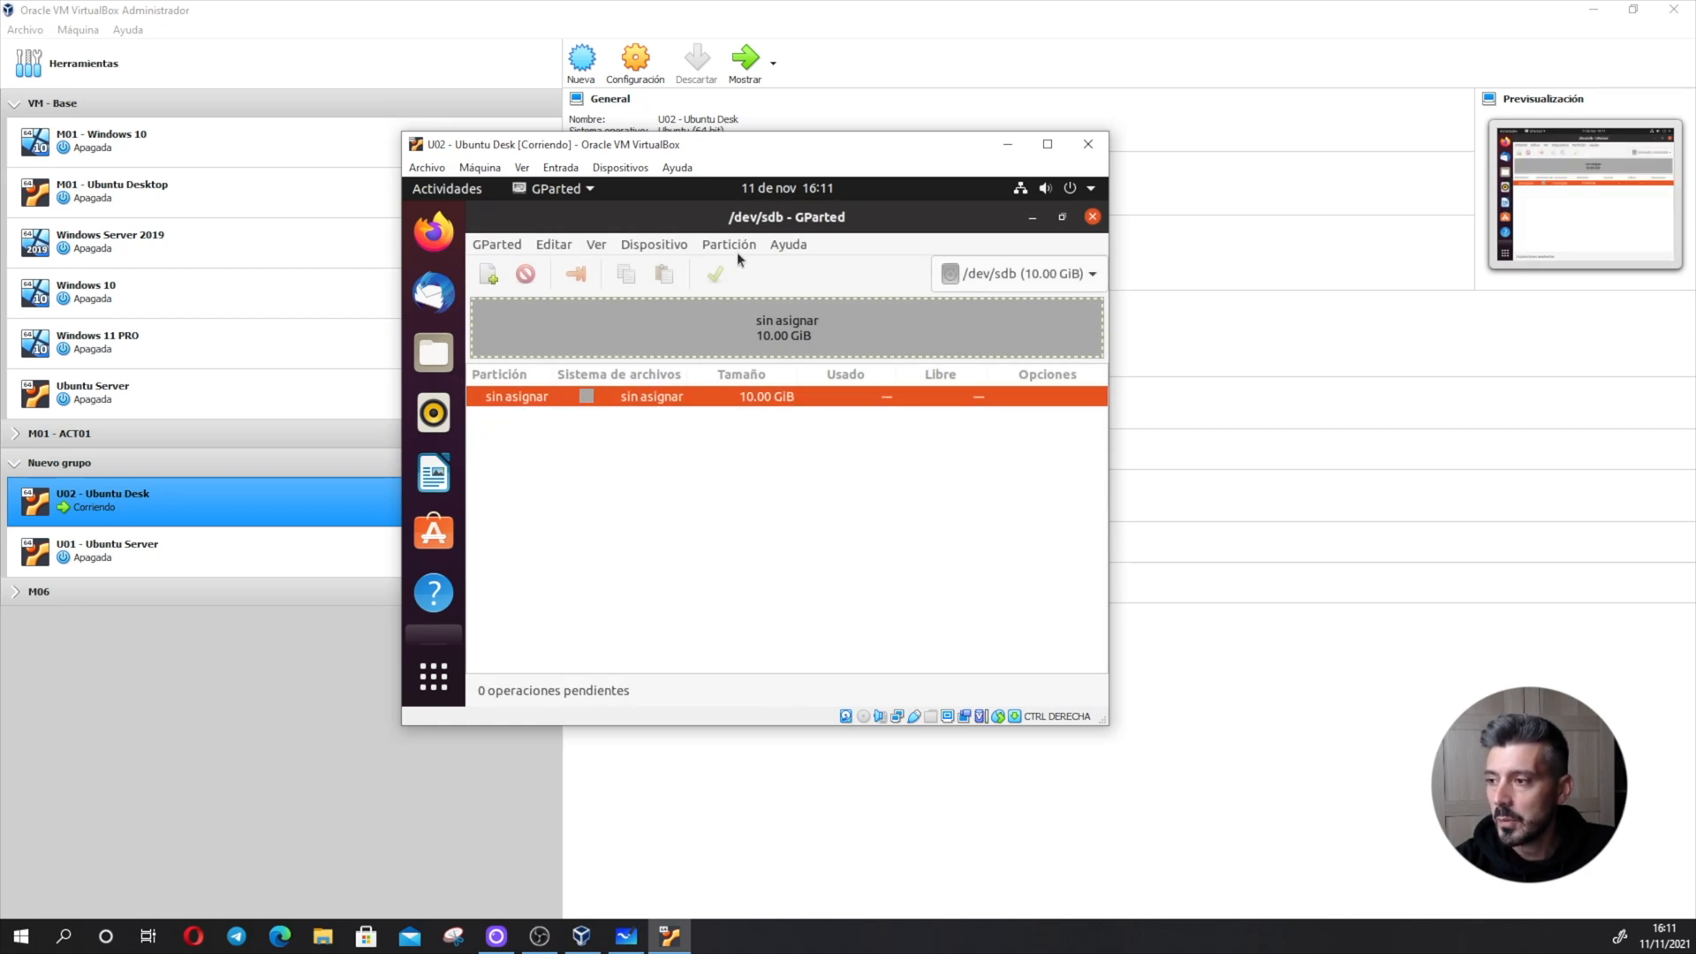
# - Add a primary ext4 partition of about 1577 MiB at the start of /dev/sdb
pyautogui.click(489, 275)
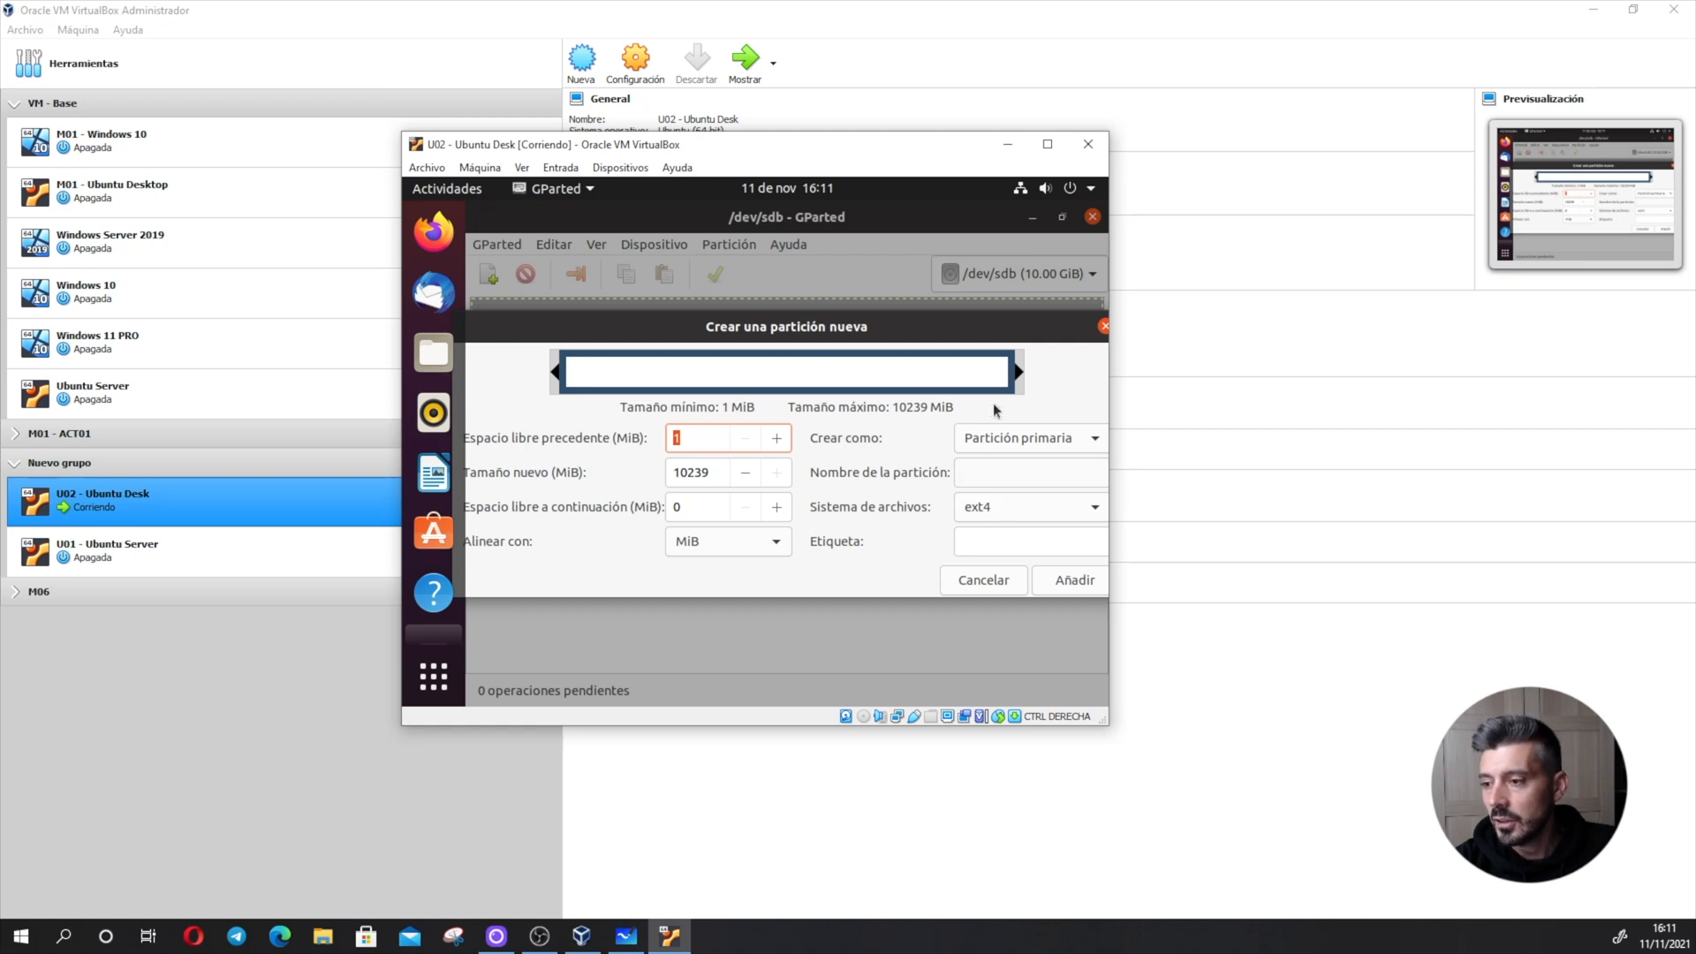
pyautogui.moveTo(1011, 370); pyautogui.dragTo(641, 362)
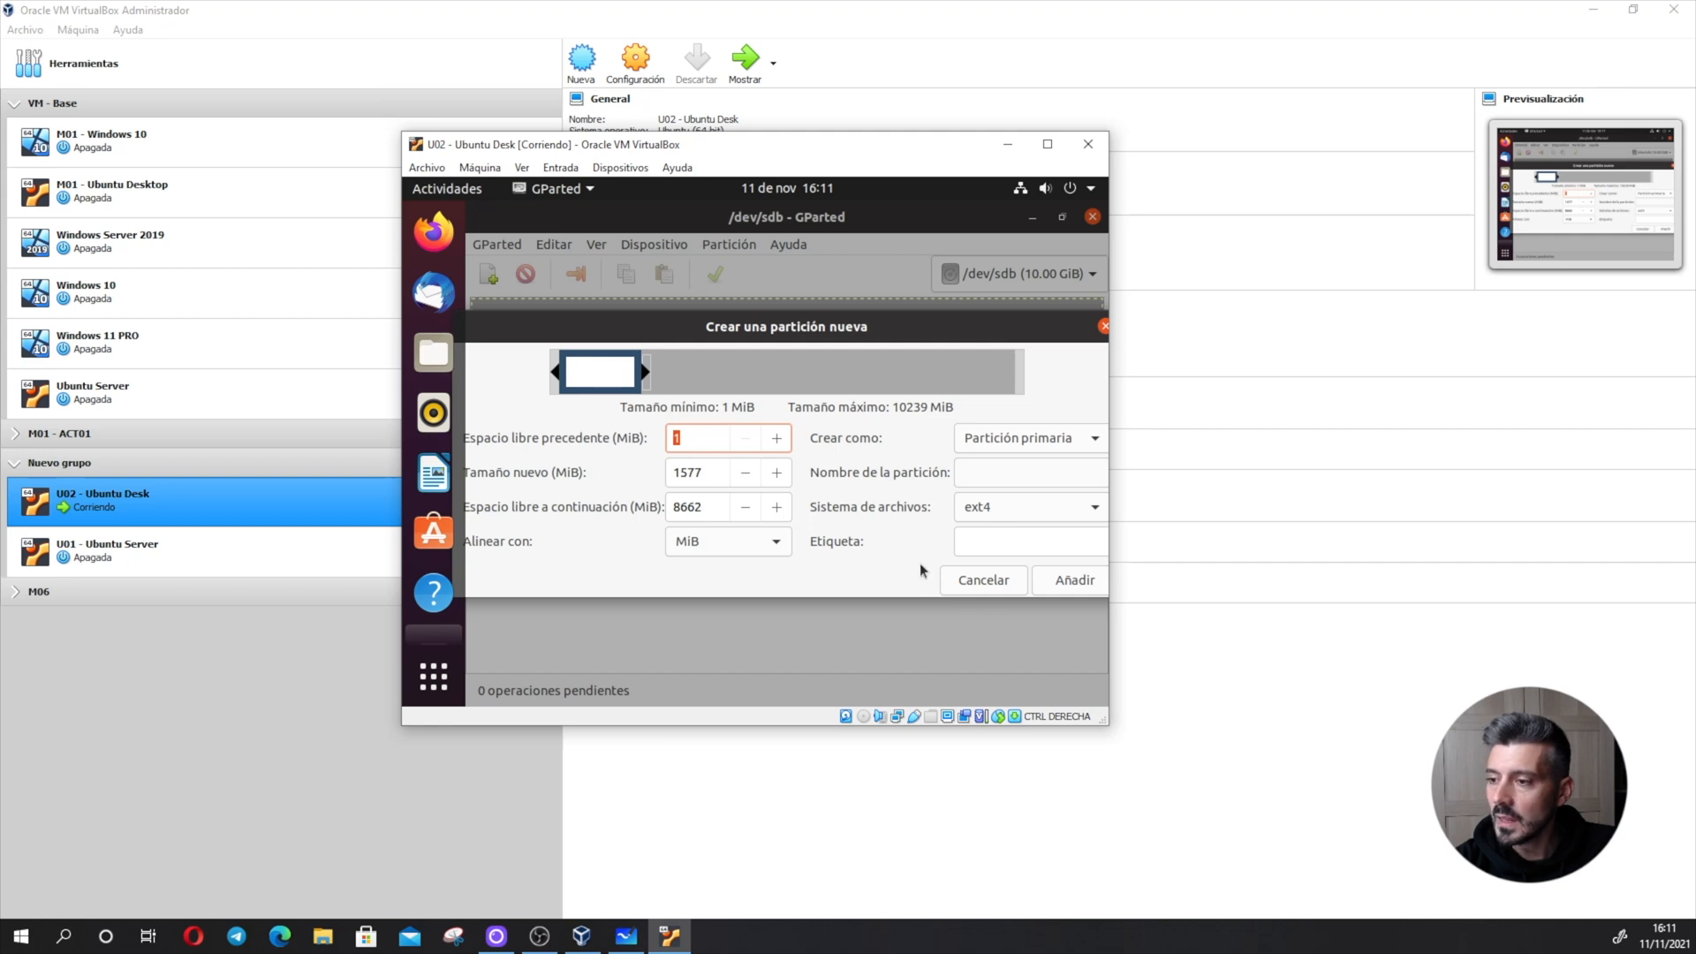
pyautogui.click(1063, 440)
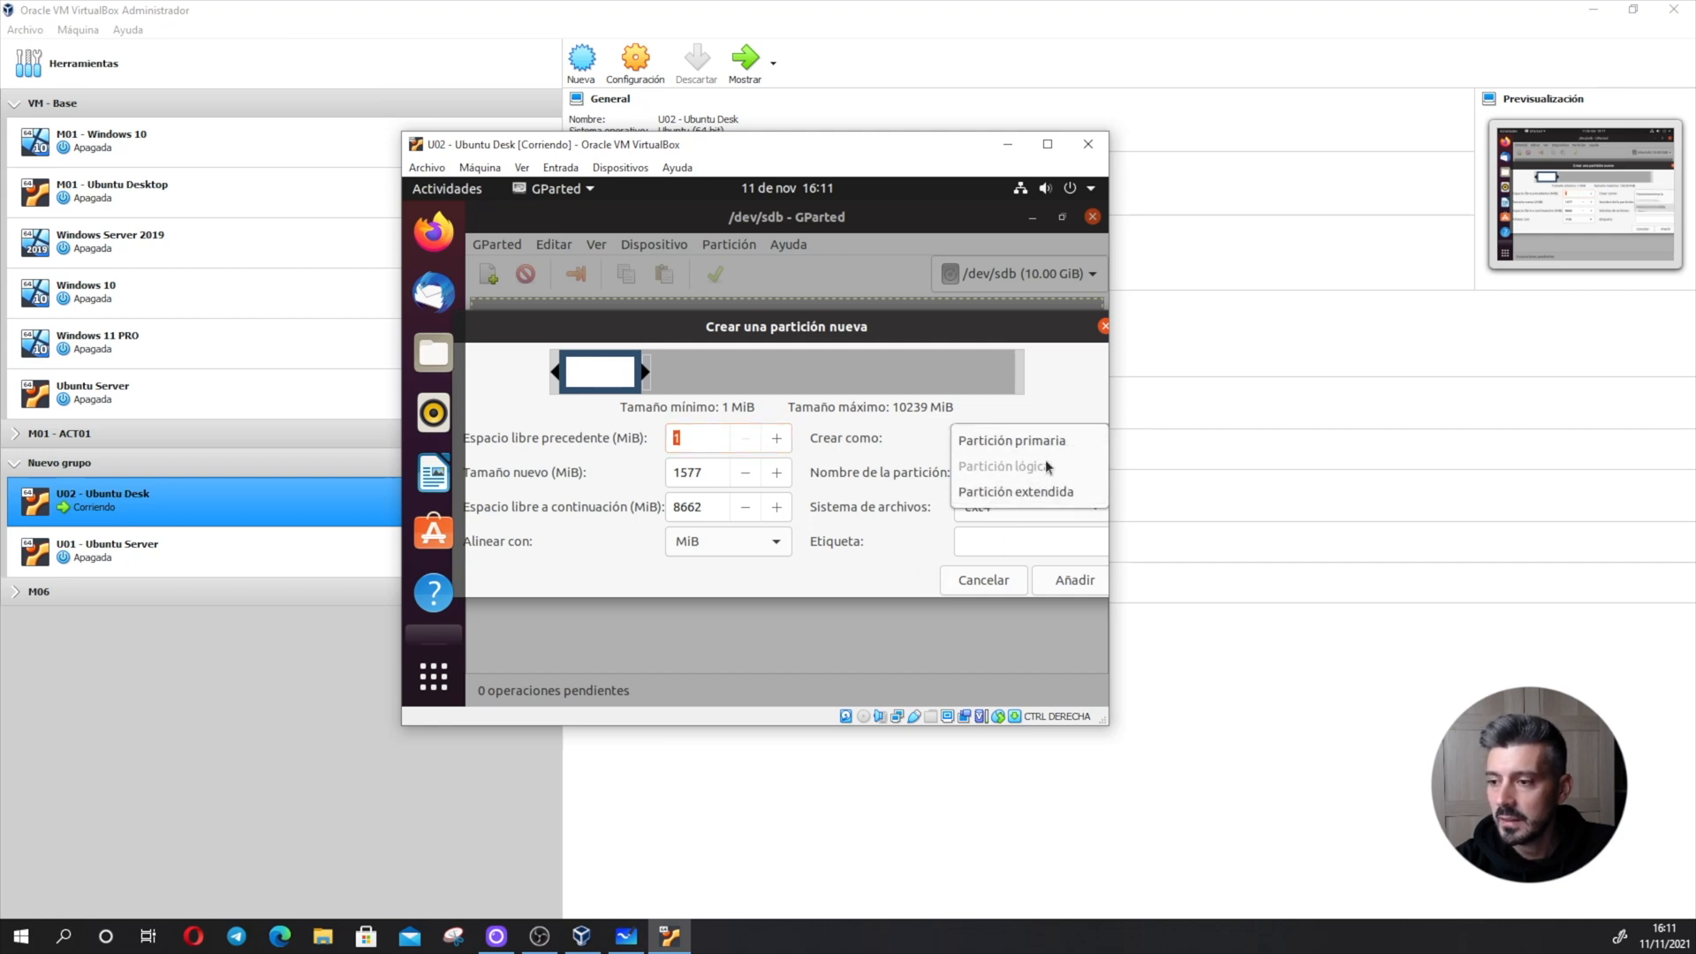
pyautogui.click(1024, 442)
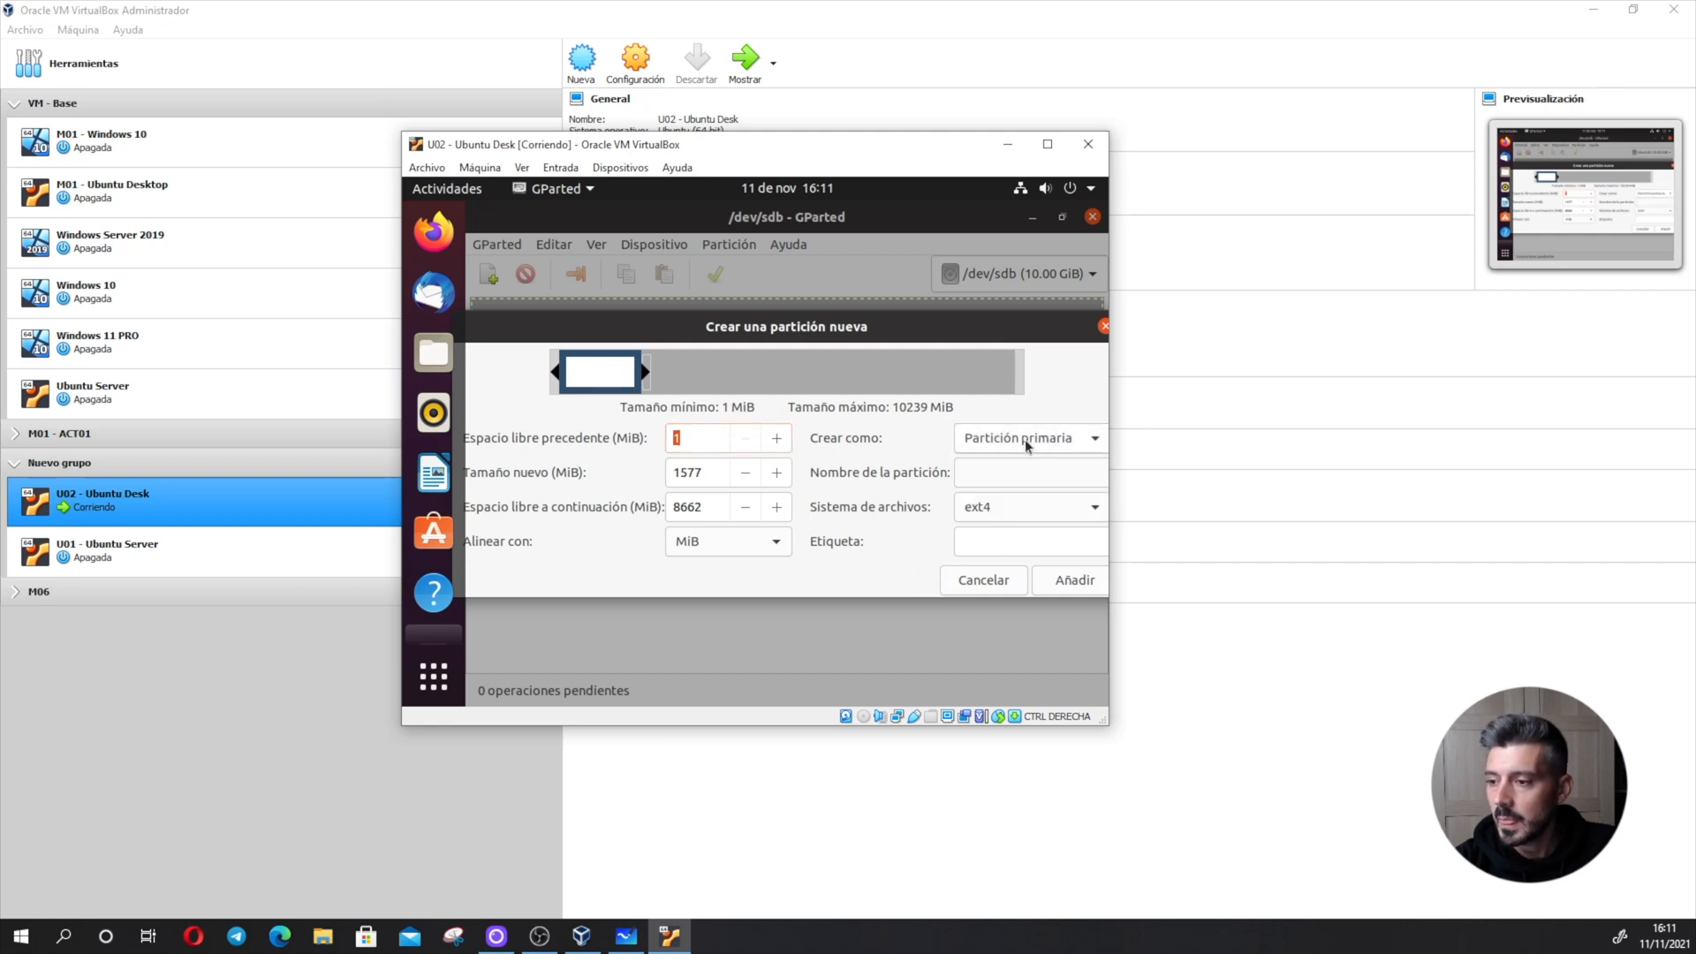
pyautogui.click(1074, 581)
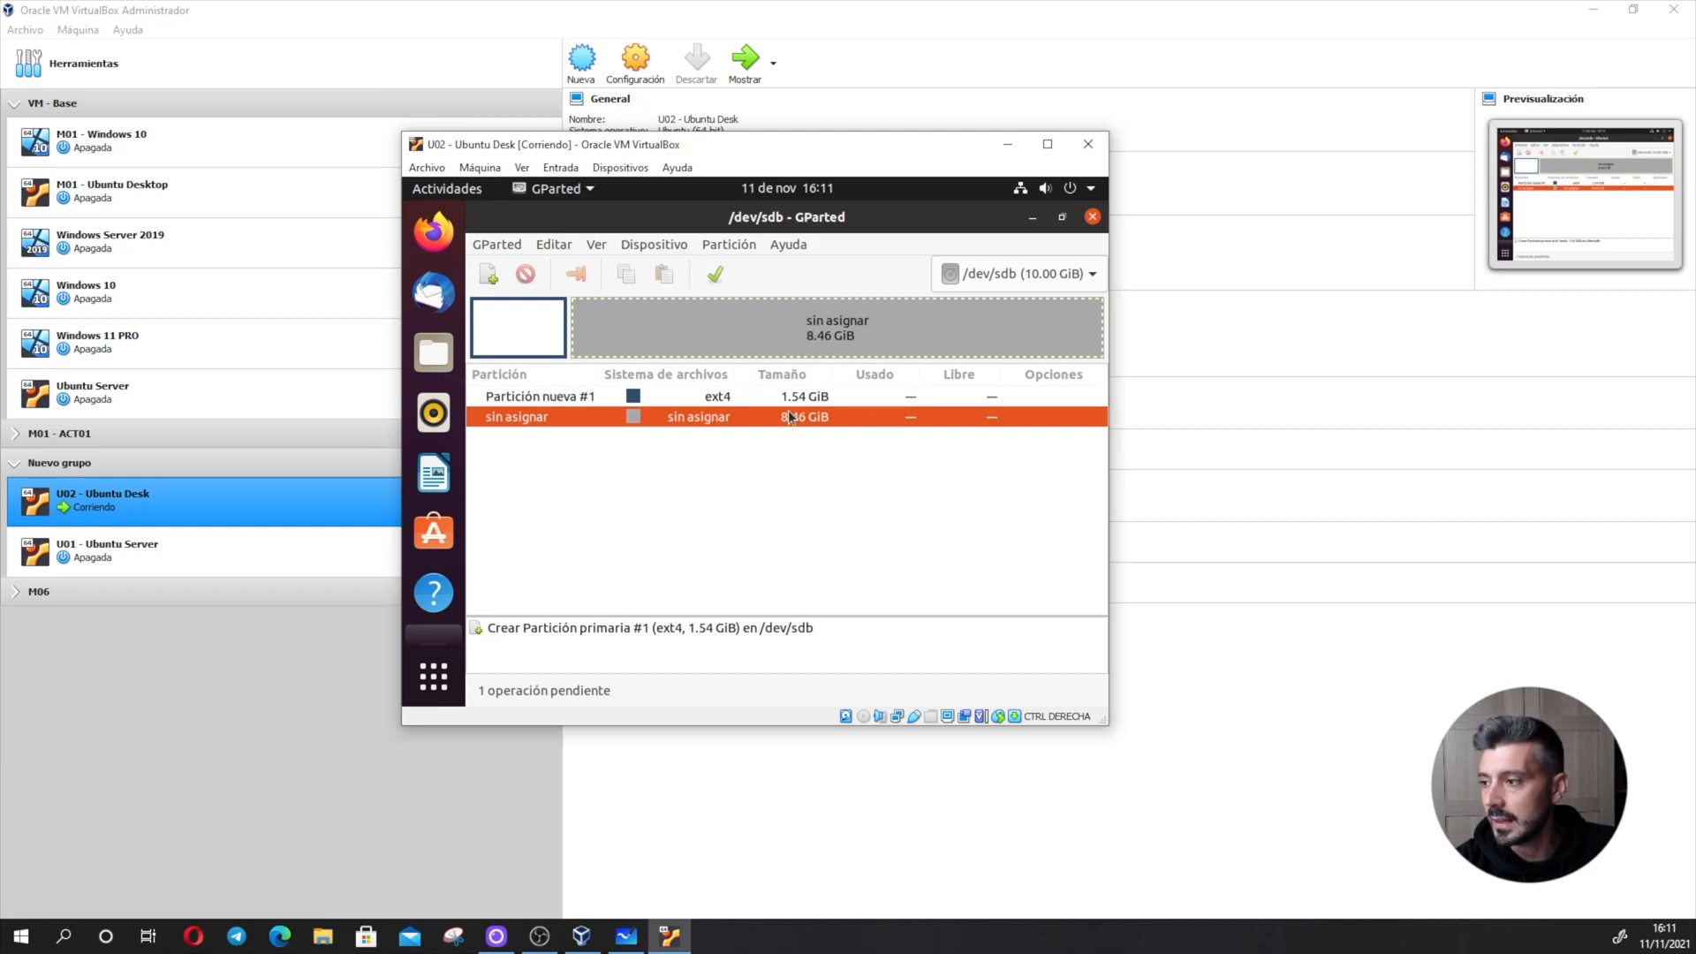
# - Add a second and a third primary ext4 partition, of about 1.49 GiB and 2.13 GiB, in the unallocated space
pyautogui.click(497, 276)
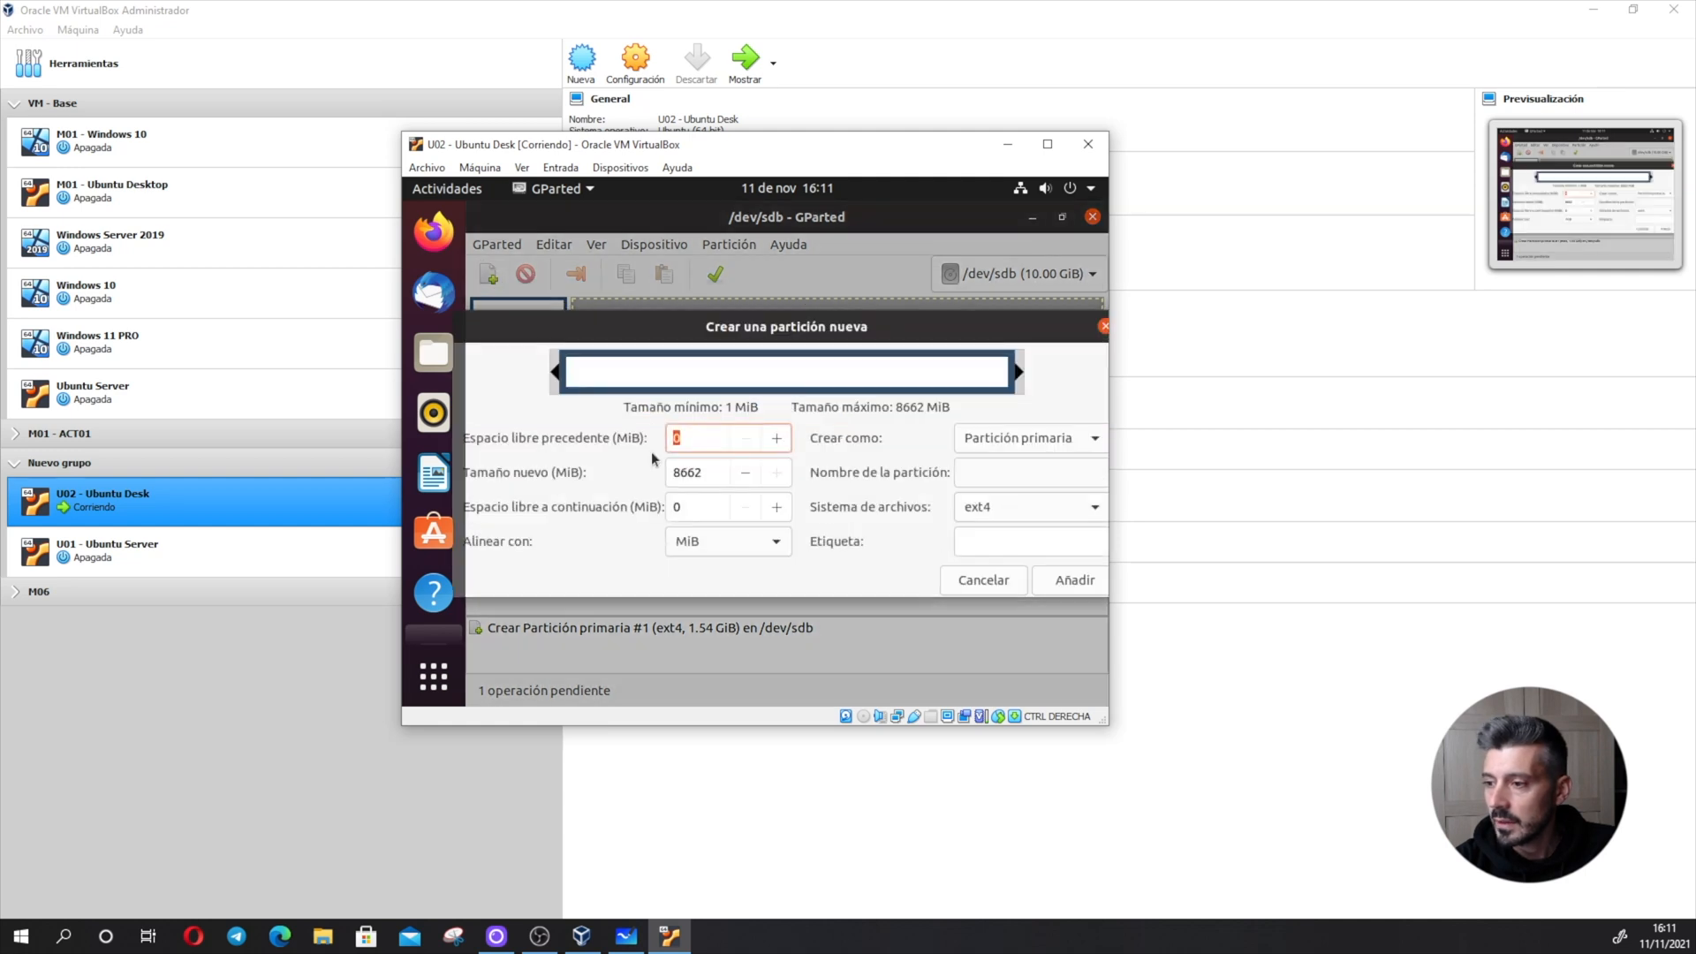
pyautogui.moveTo(1025, 381); pyautogui.dragTo(655, 381)
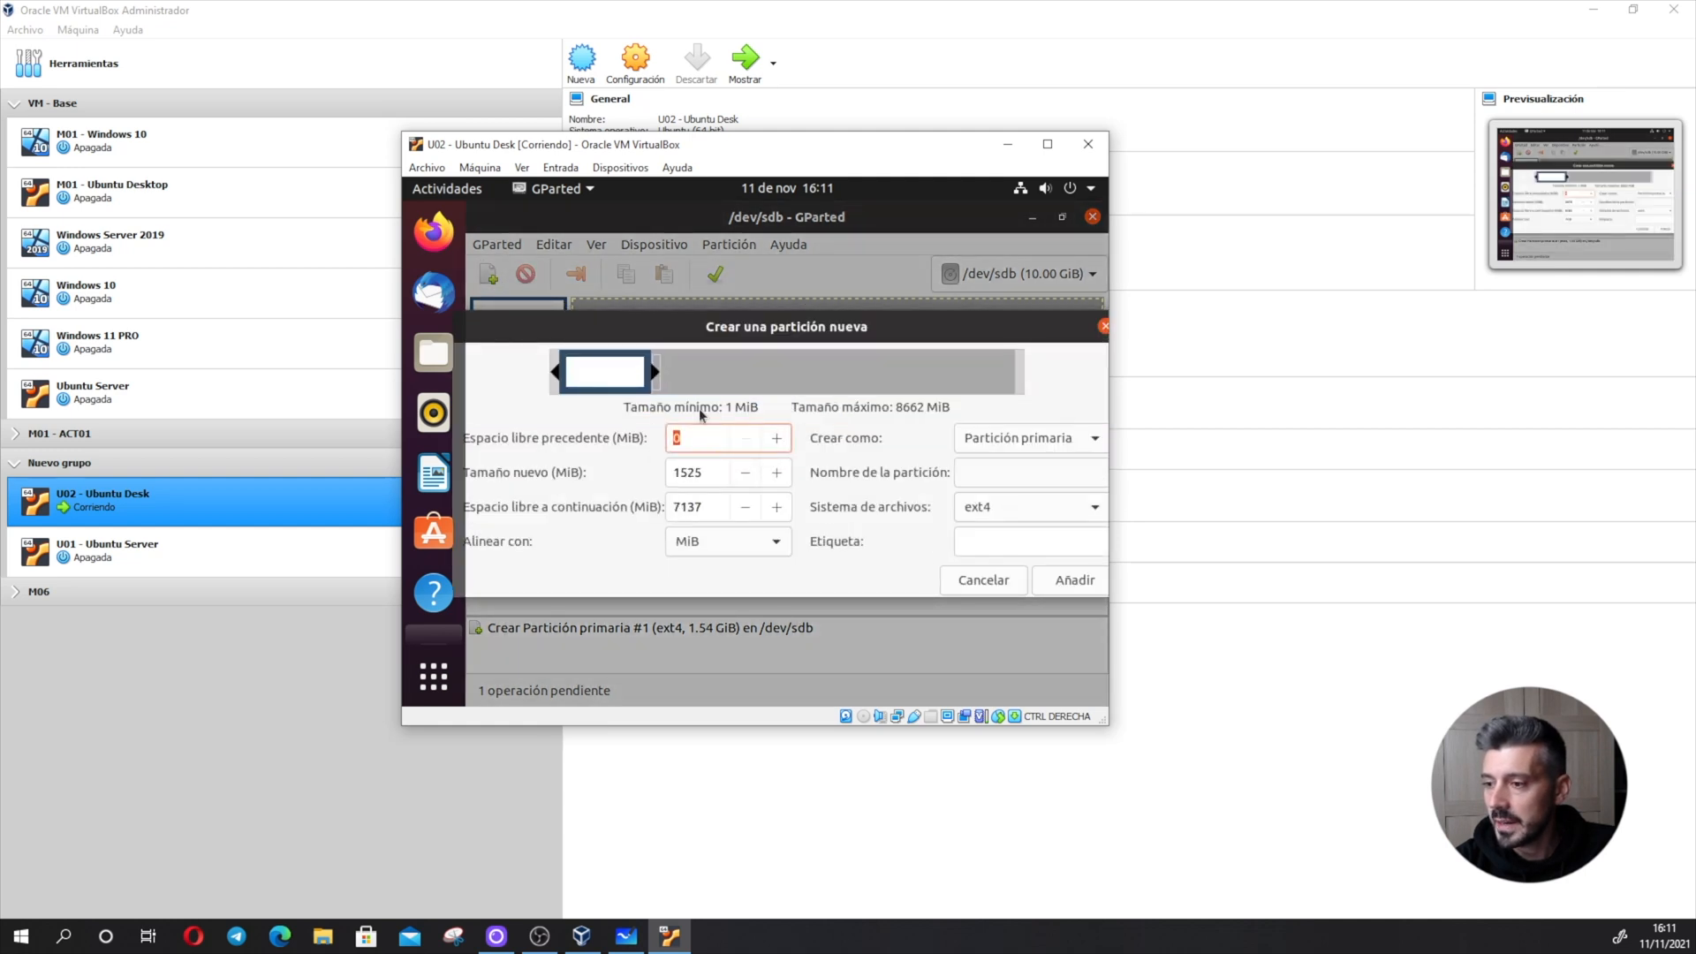
pyautogui.click(1058, 580)
pyautogui.click(491, 277)
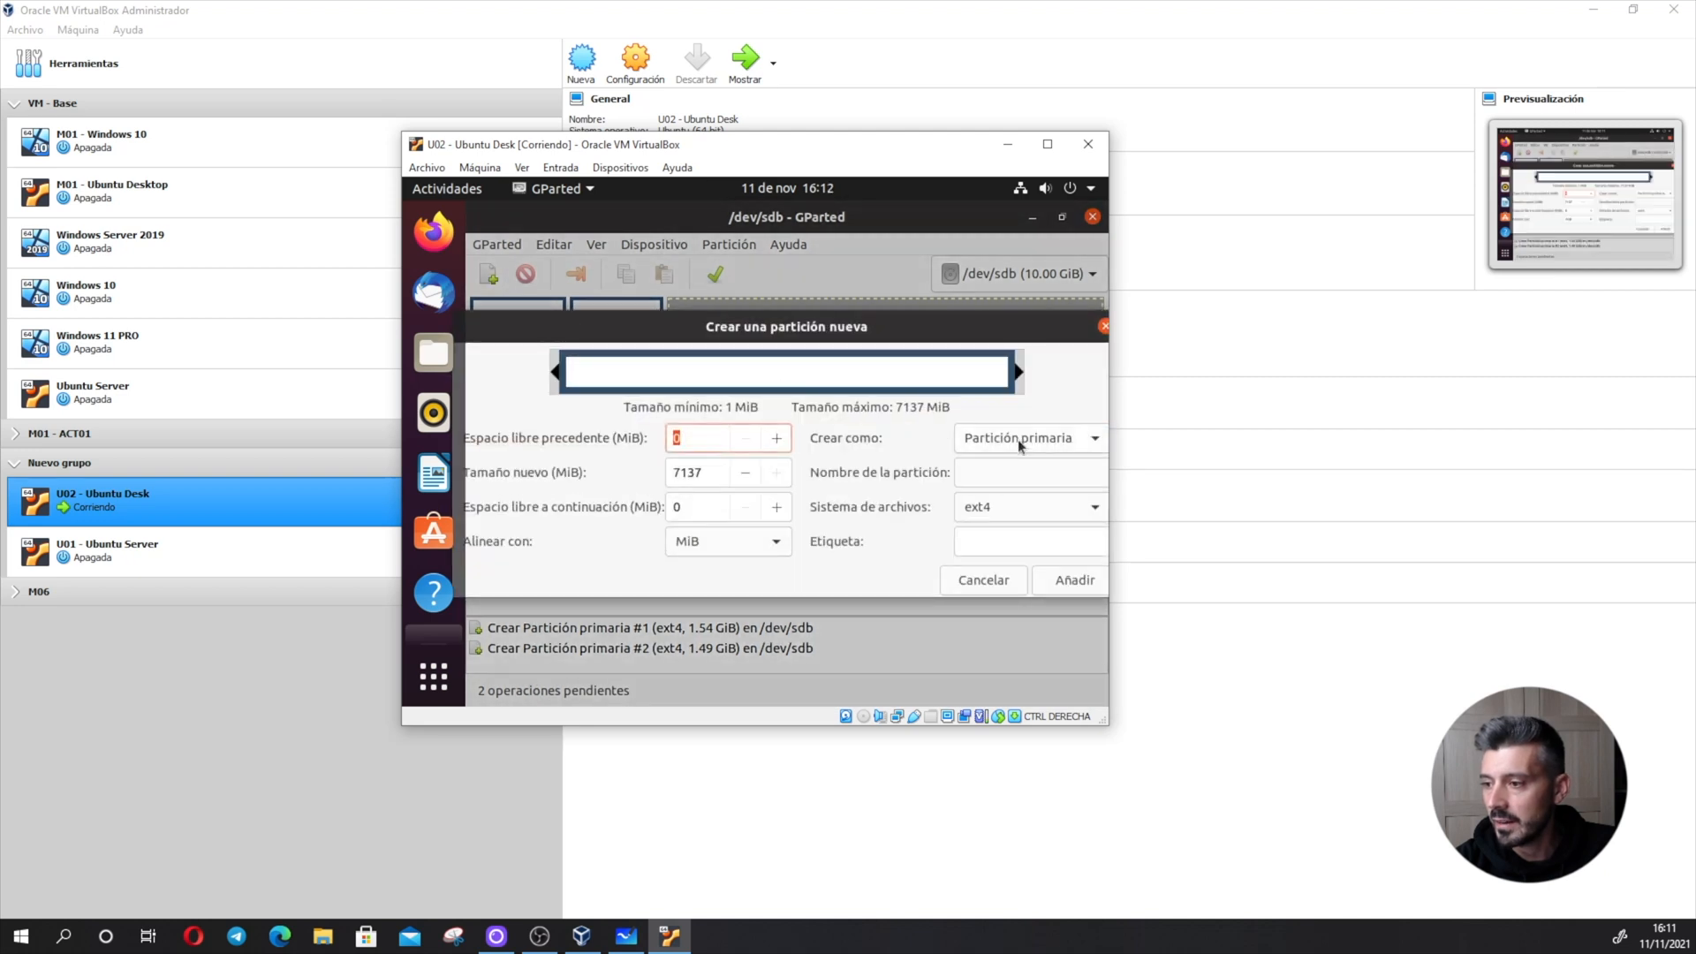
pyautogui.moveTo(1021, 382); pyautogui.dragTo(711, 382)
pyautogui.click(1077, 580)
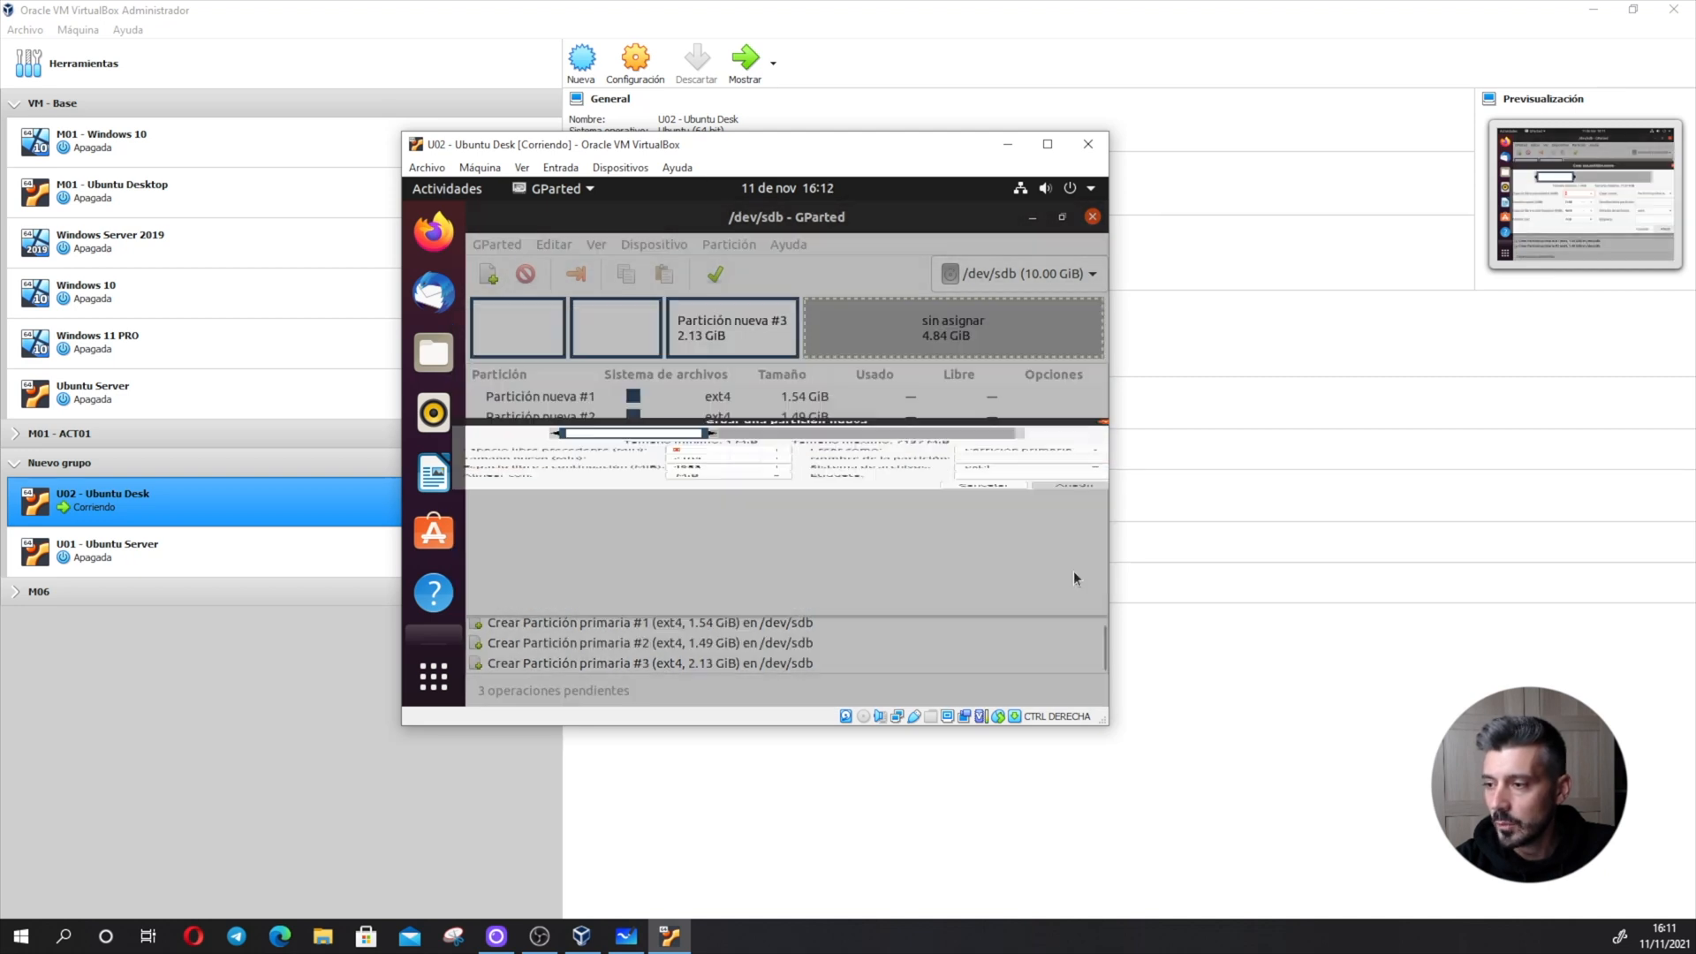
# - Add a fourth primary ext4 partition of about 1773 MiB behind the third one
pyautogui.click(493, 276)
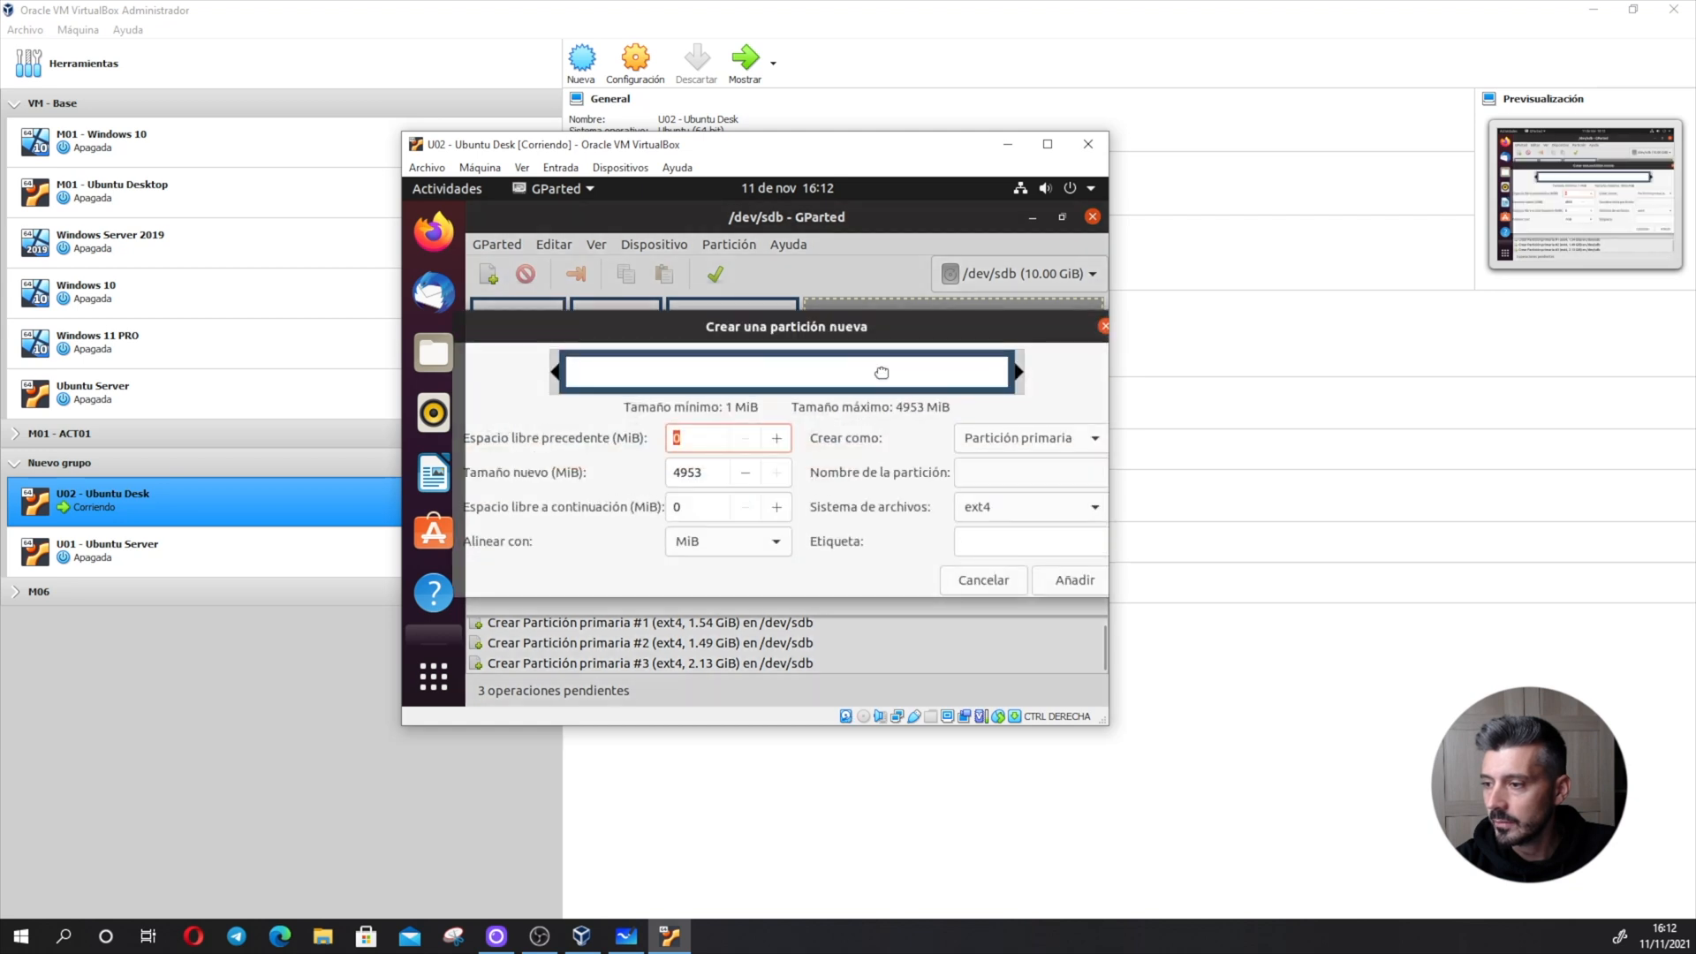
pyautogui.moveTo(1020, 381); pyautogui.dragTo(730, 380)
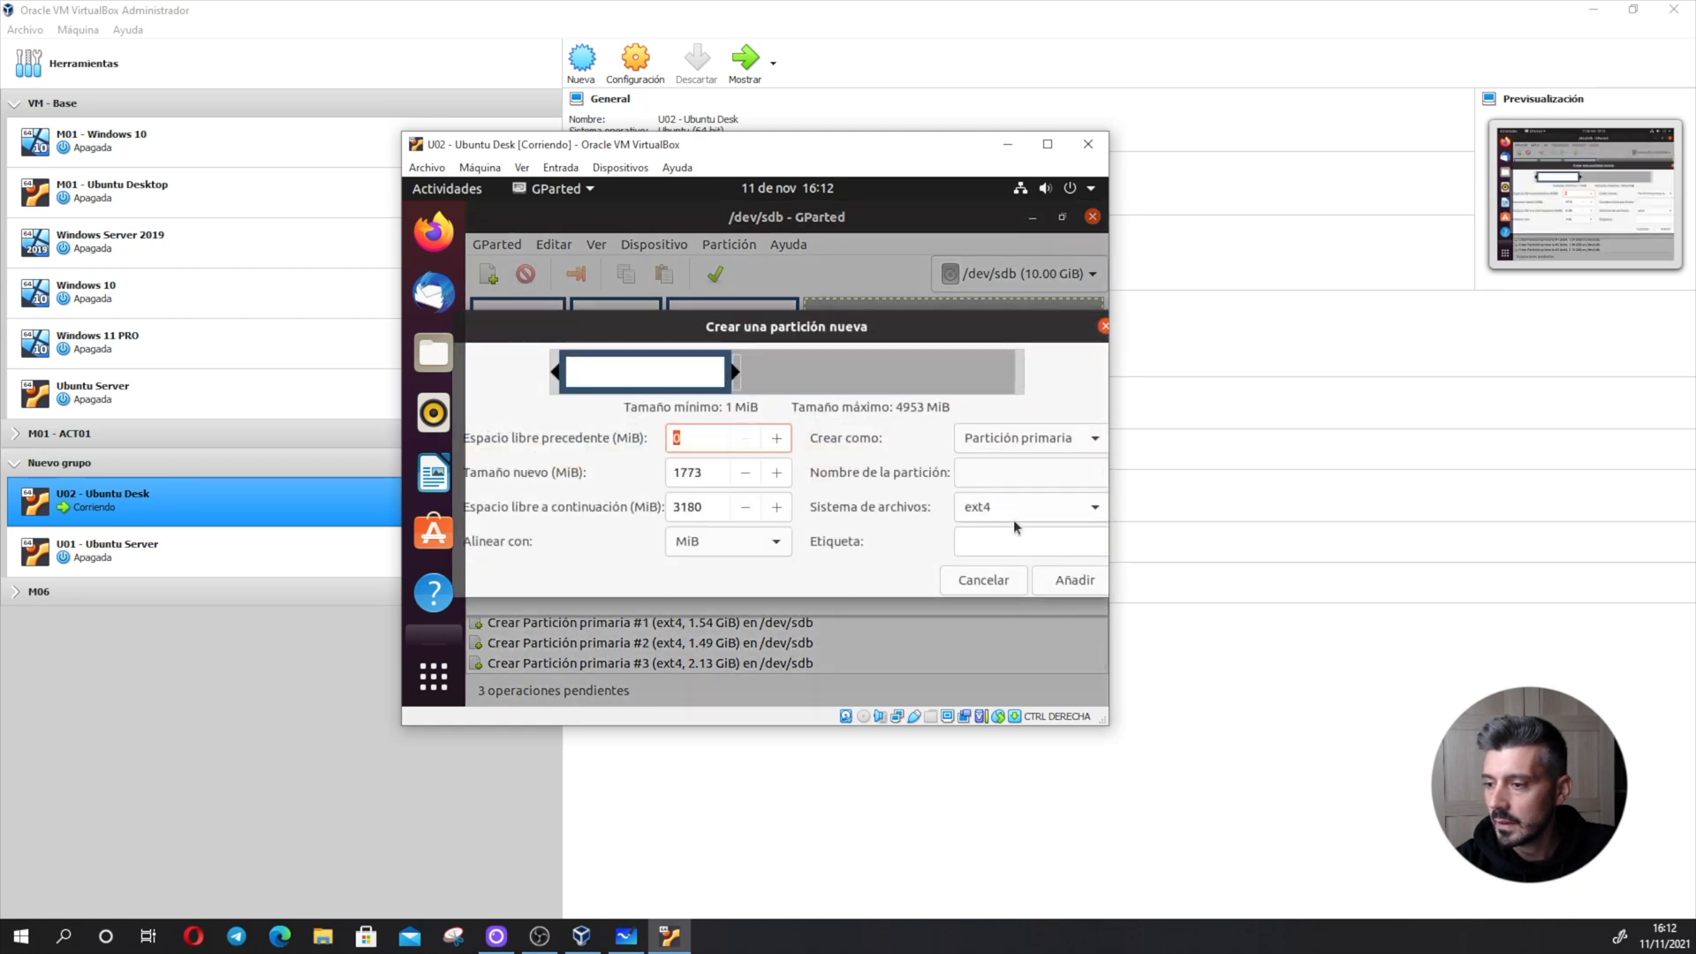
pyautogui.click(1062, 585)
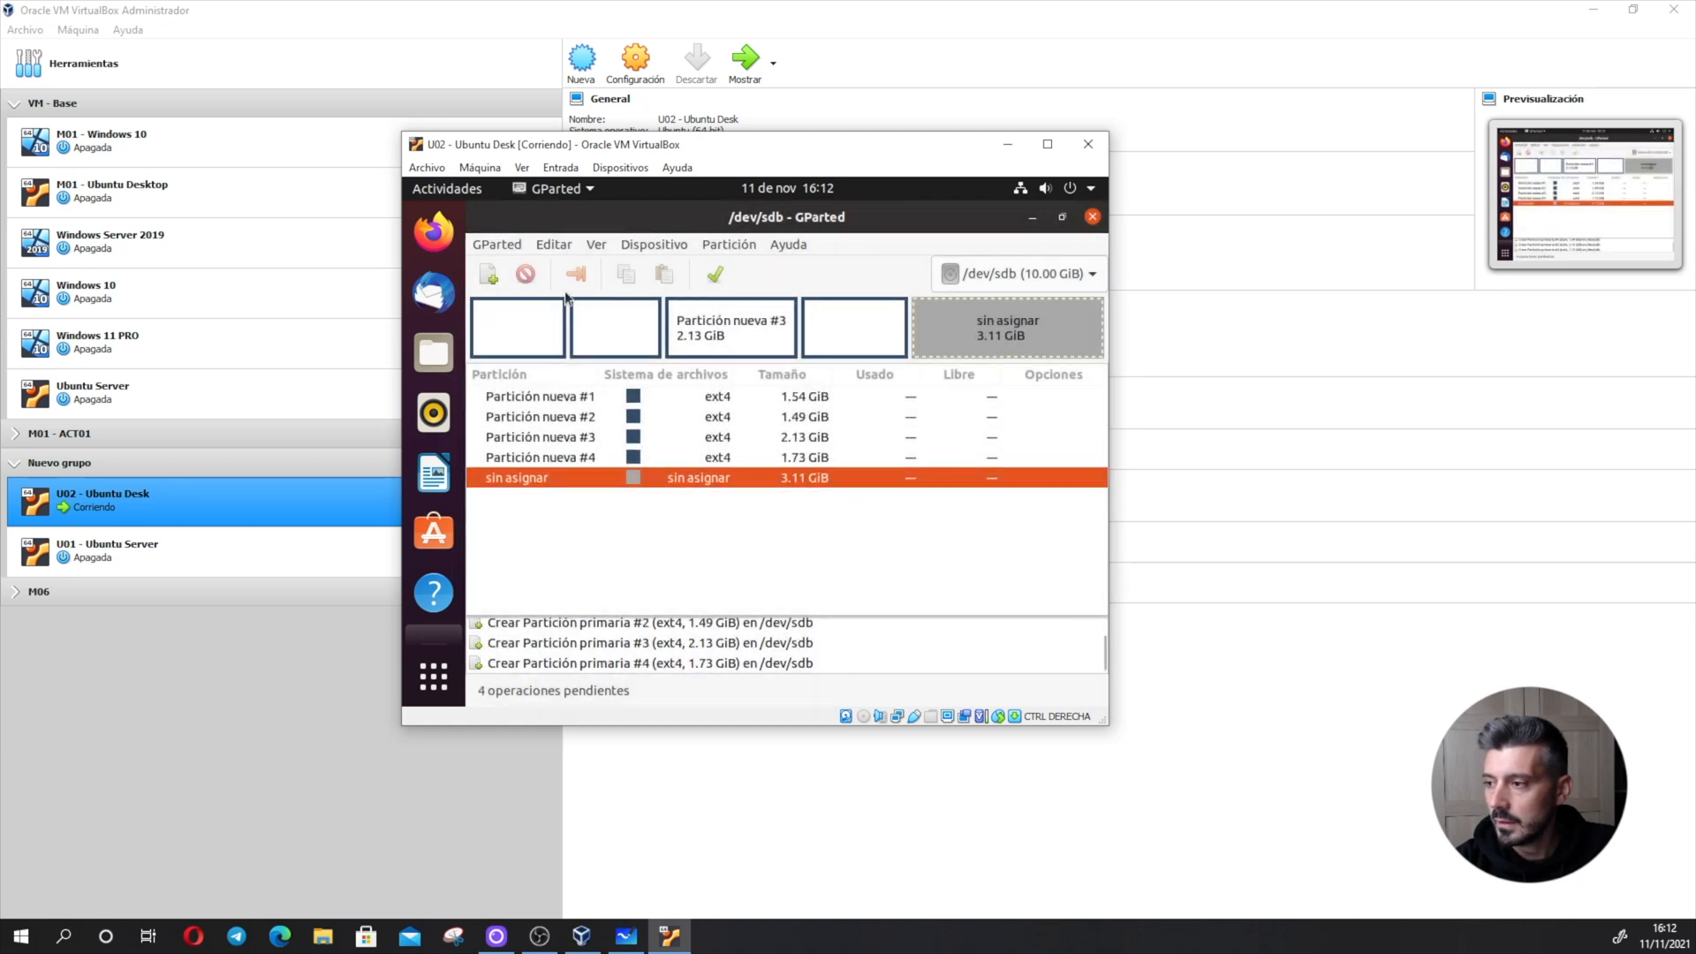
# - Try to create a fifth partition in the unallocated space, and delete the fourth primary partition
pyautogui.click(488, 276)
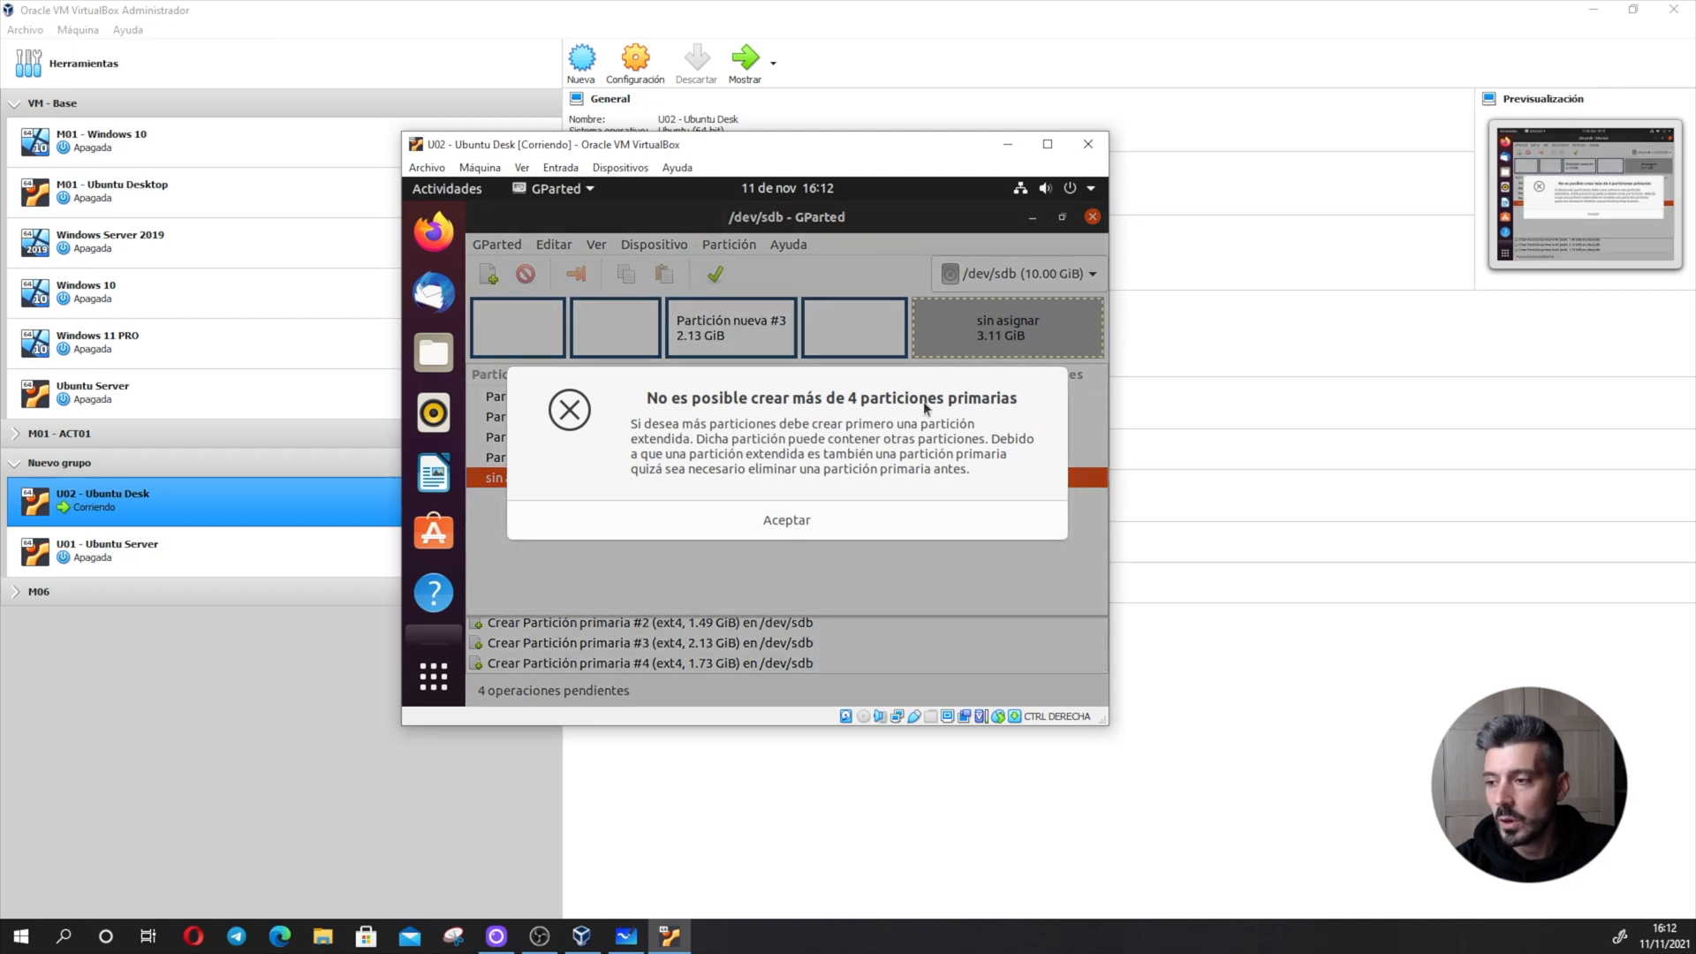
pyautogui.click(795, 520)
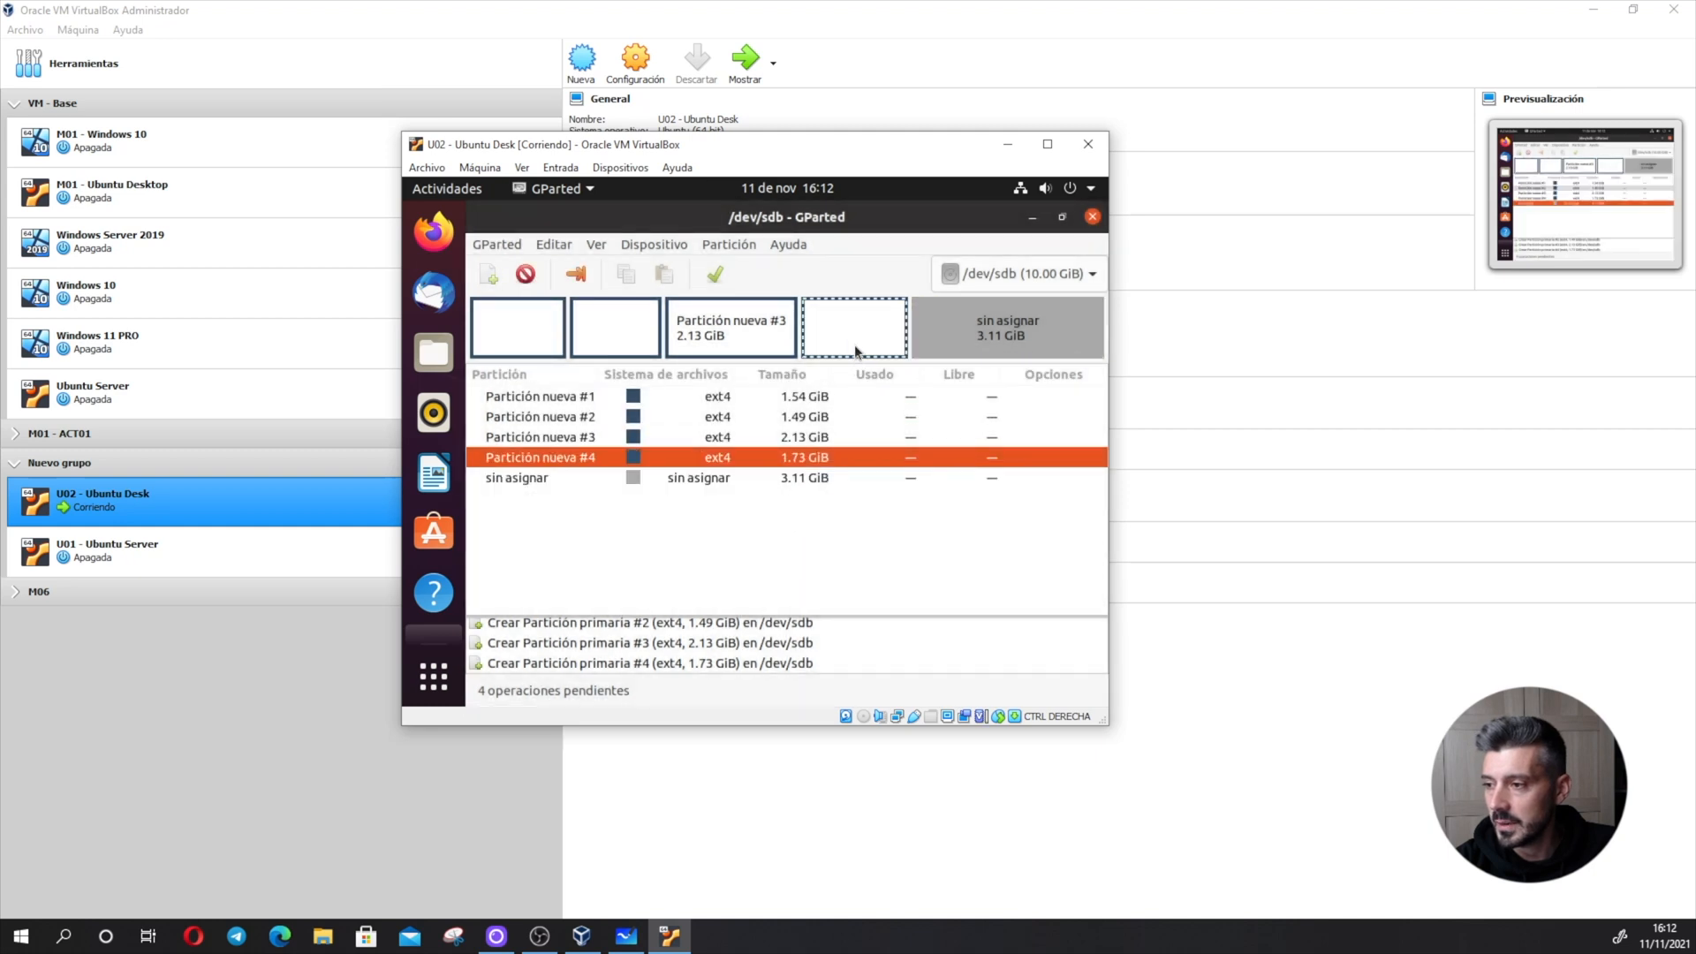
pyautogui.click(531, 276)
# - Create an extended partition of 4953 MiB that takes up all the remaining unallocated space
pyautogui.click(489, 275)
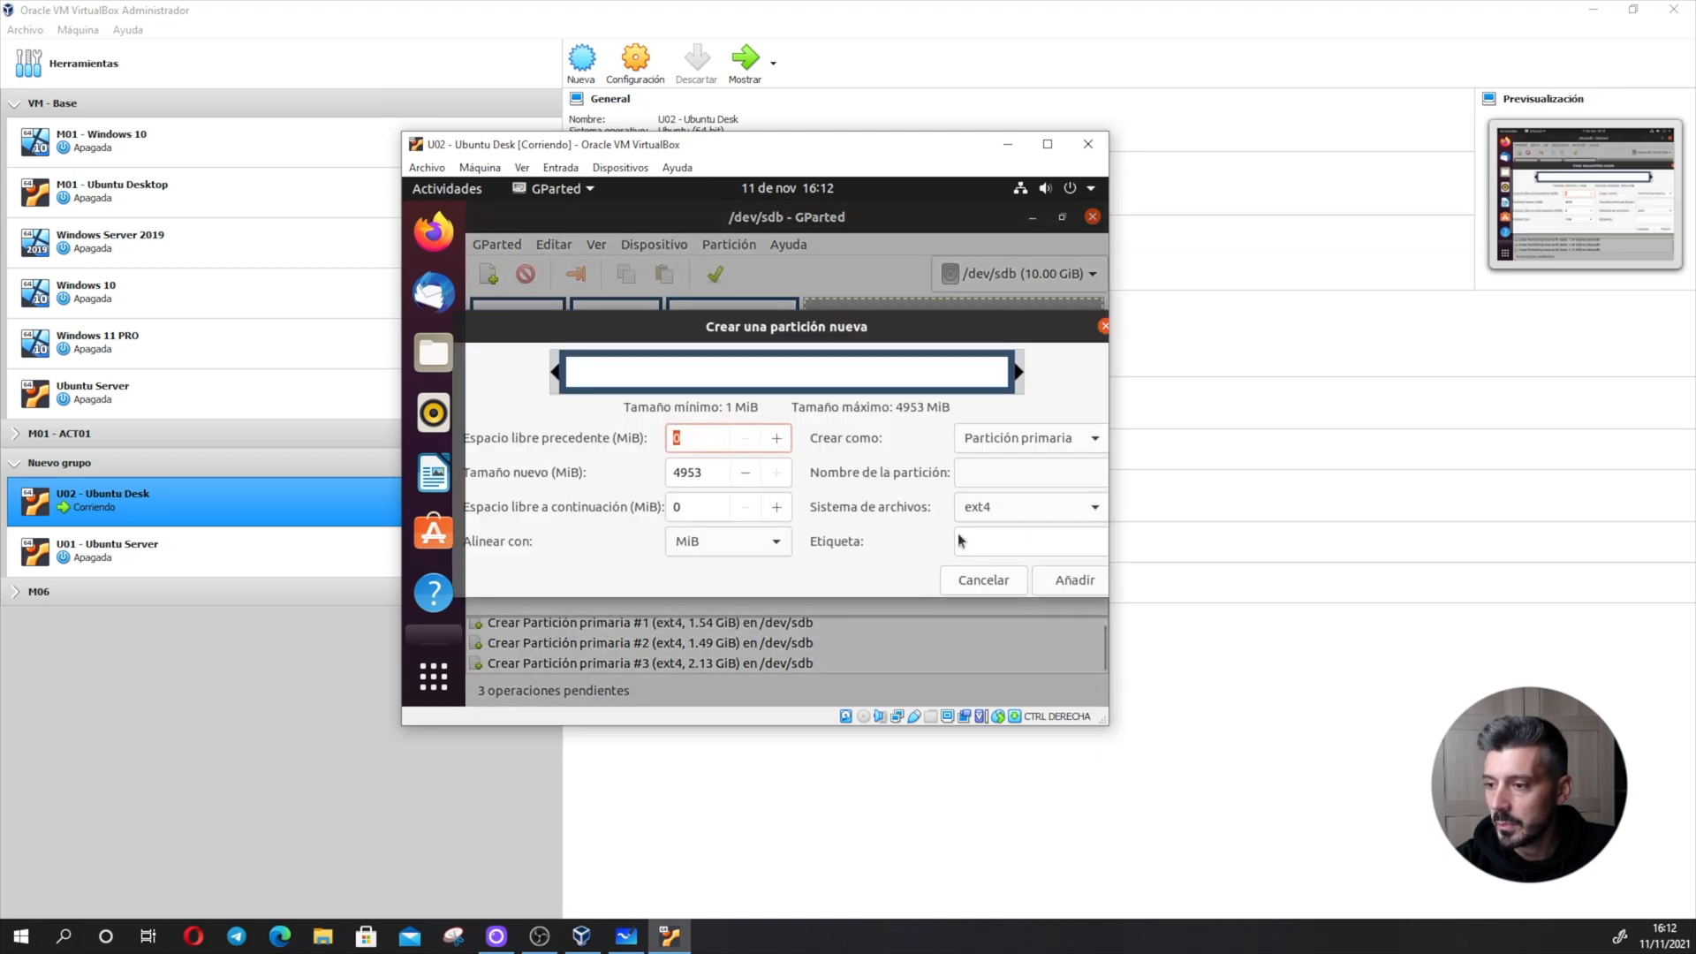
pyautogui.click(1030, 439)
pyautogui.click(1043, 491)
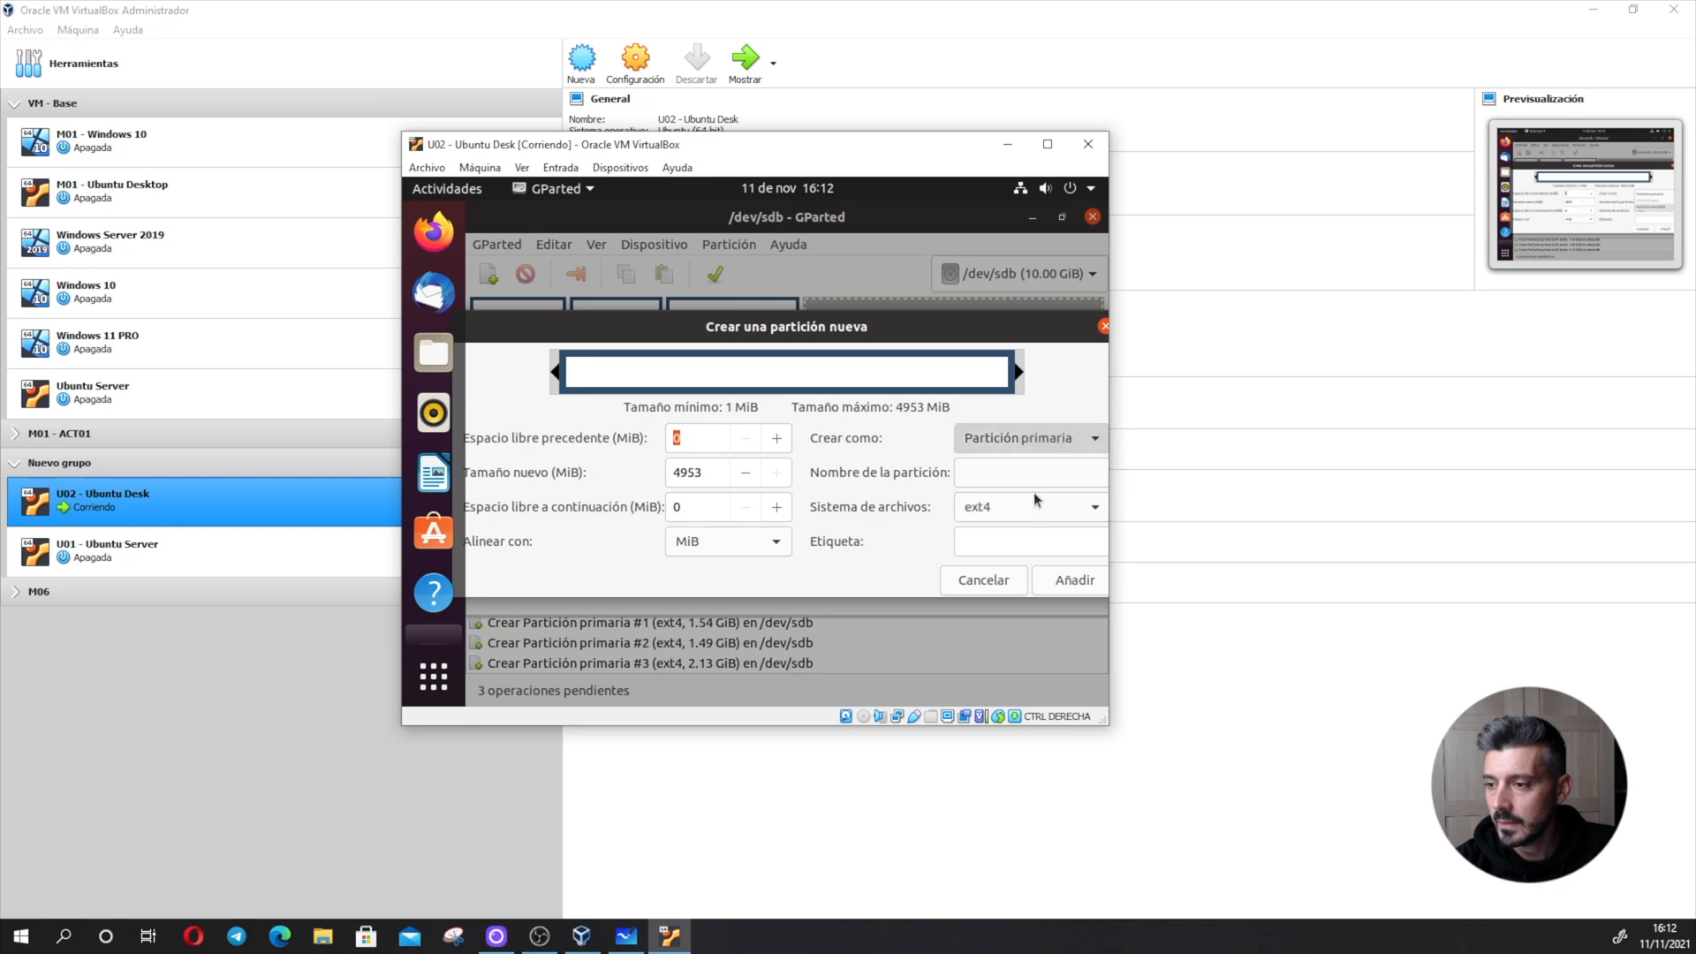
pyautogui.click(1076, 580)
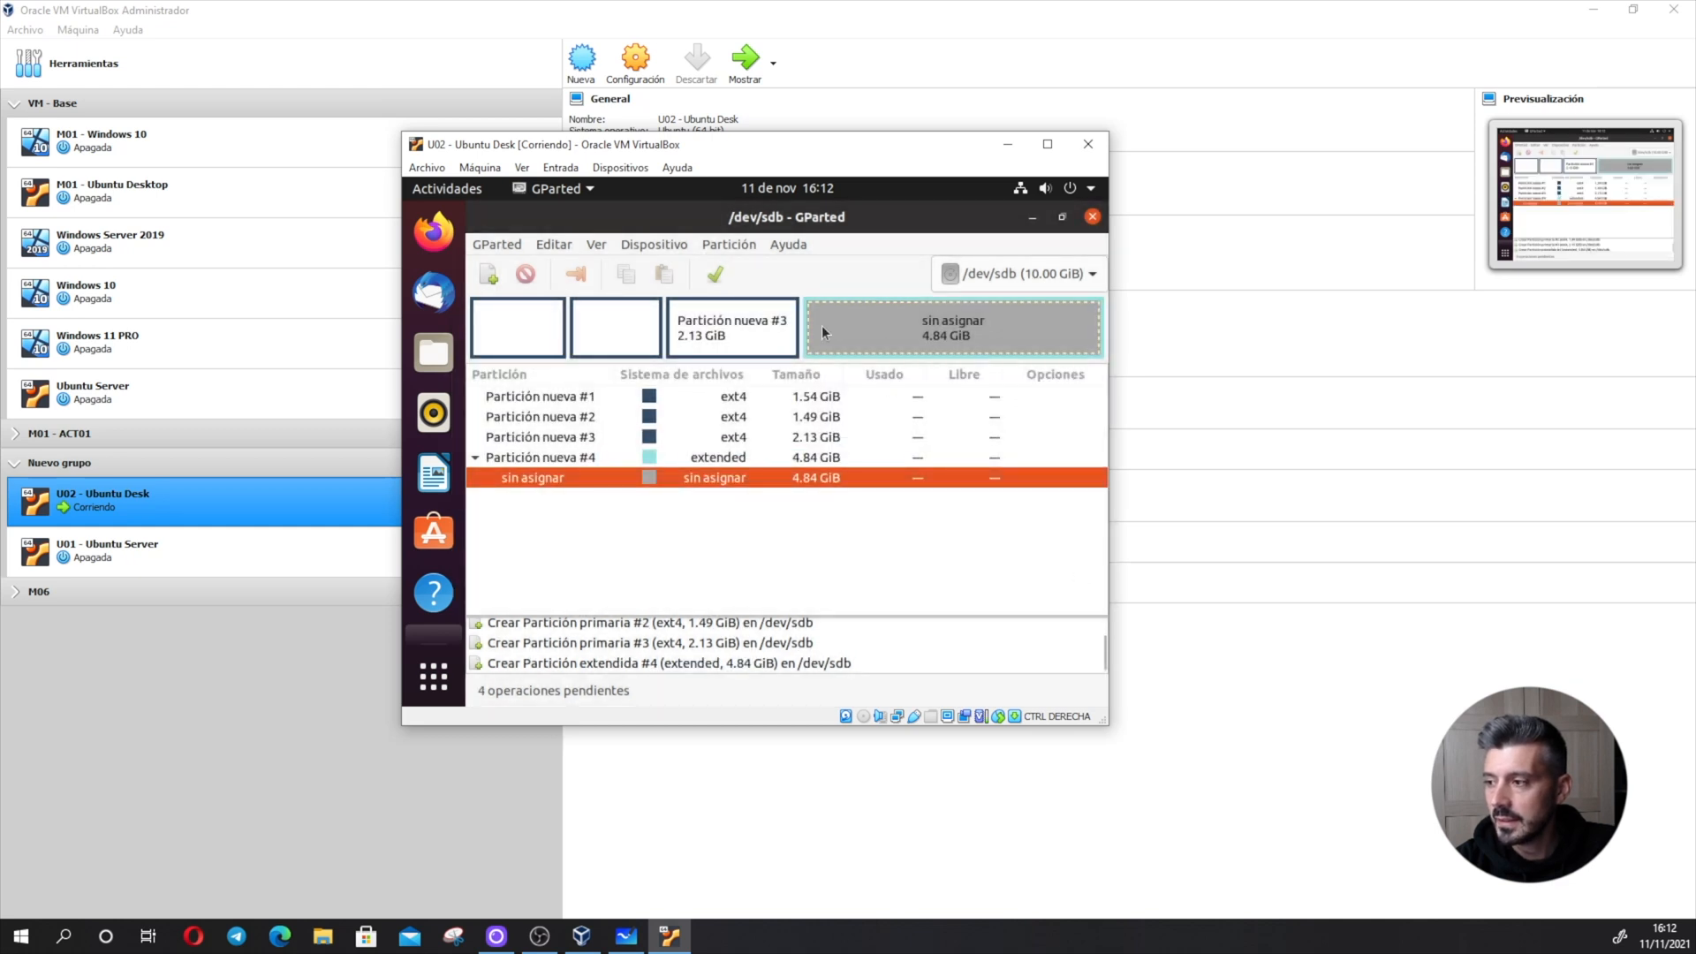
# - Add two logical ext4 partitions of about 1.34 GiB and 1.26 GiB inside the extended partition
pyautogui.click(489, 275)
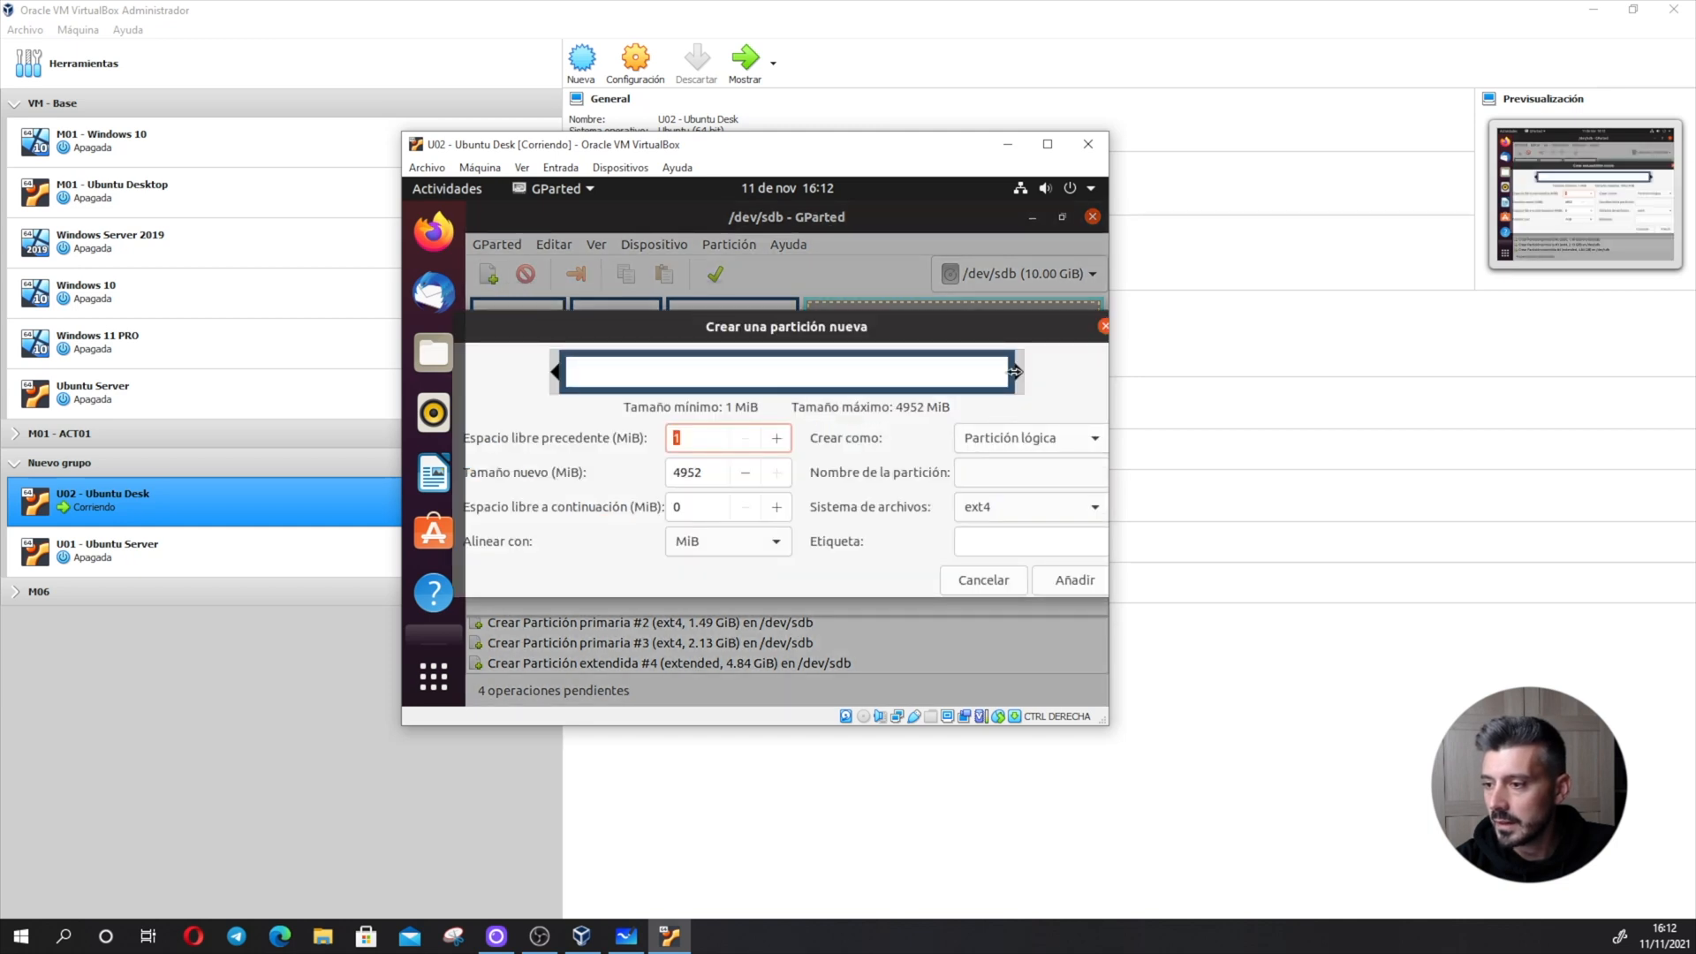
pyautogui.moveTo(1014, 372); pyautogui.dragTo(691, 371)
pyautogui.click(1074, 580)
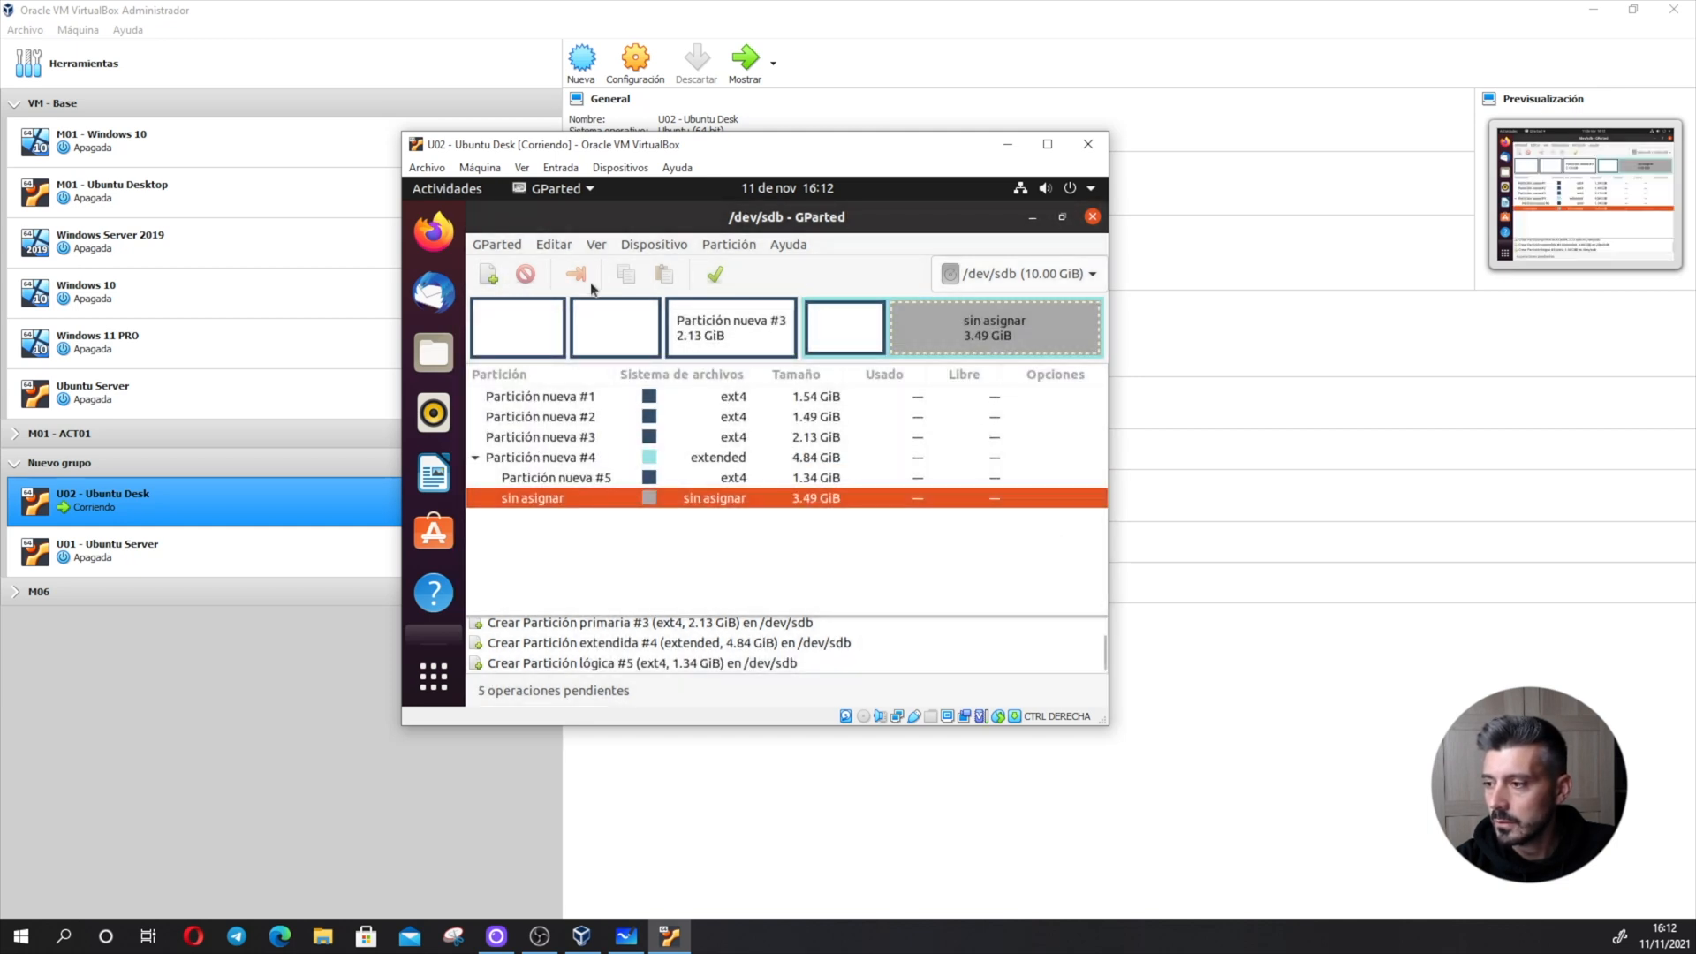
pyautogui.click(489, 275)
pyautogui.moveTo(1016, 376); pyautogui.dragTo(727, 375)
pyautogui.click(1077, 583)
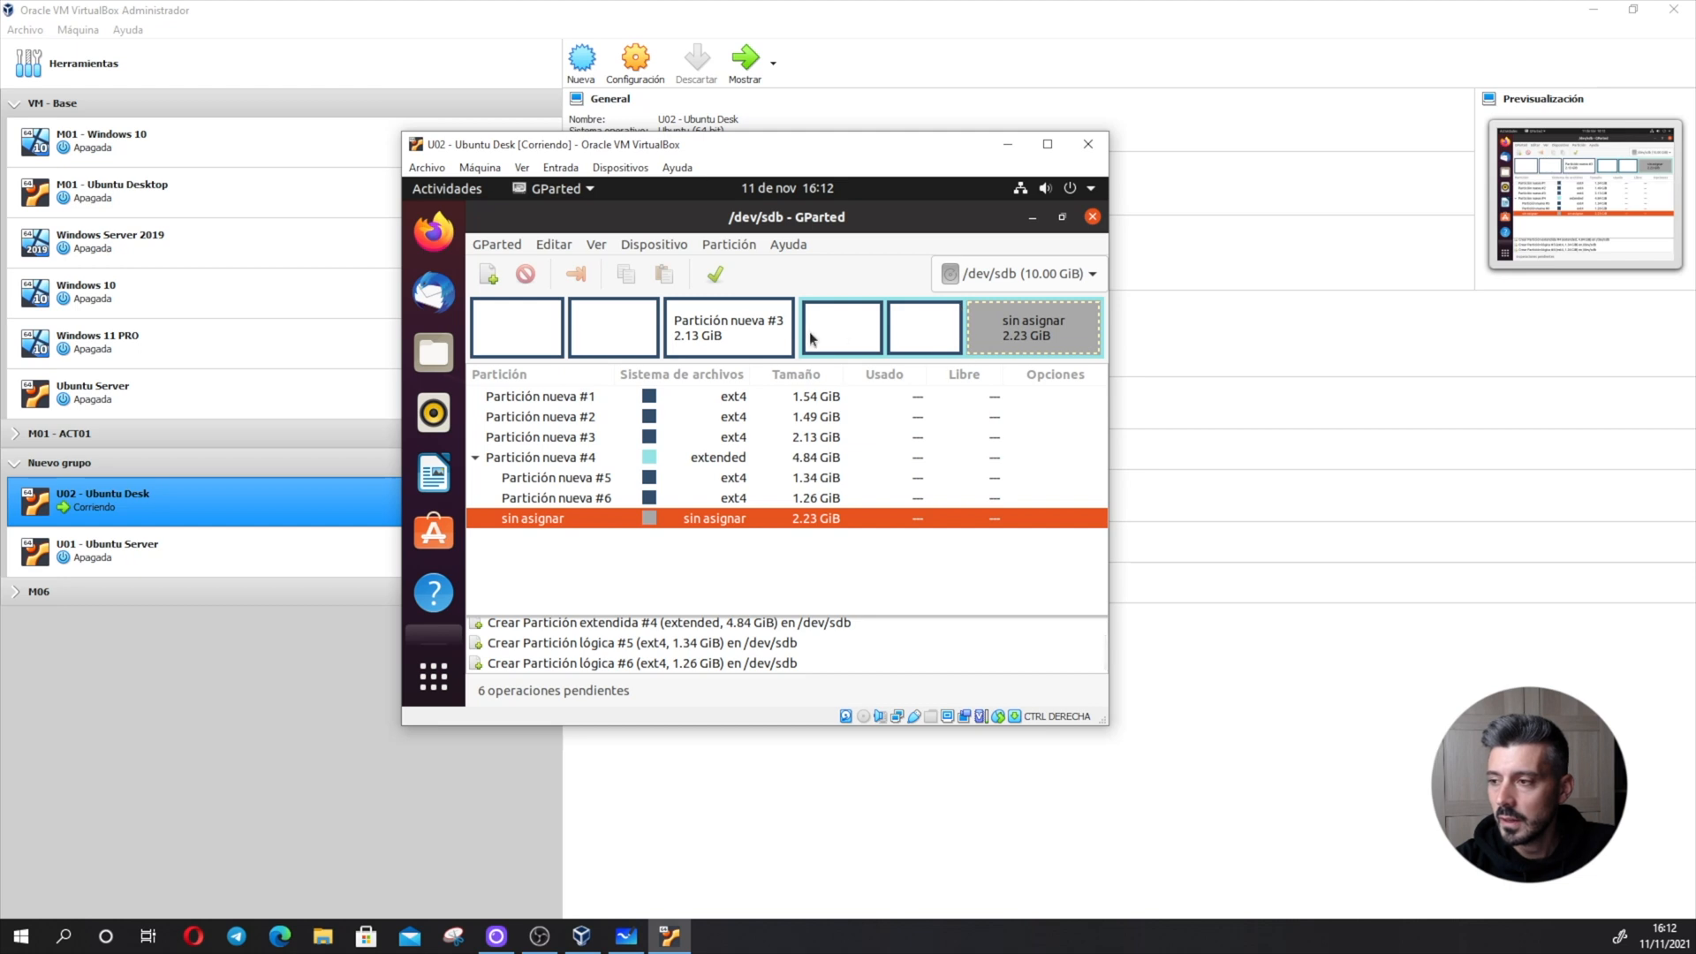
# - Format the second primary partition as ntfs and the second logical partition as fat32
pyautogui.click(729, 417)
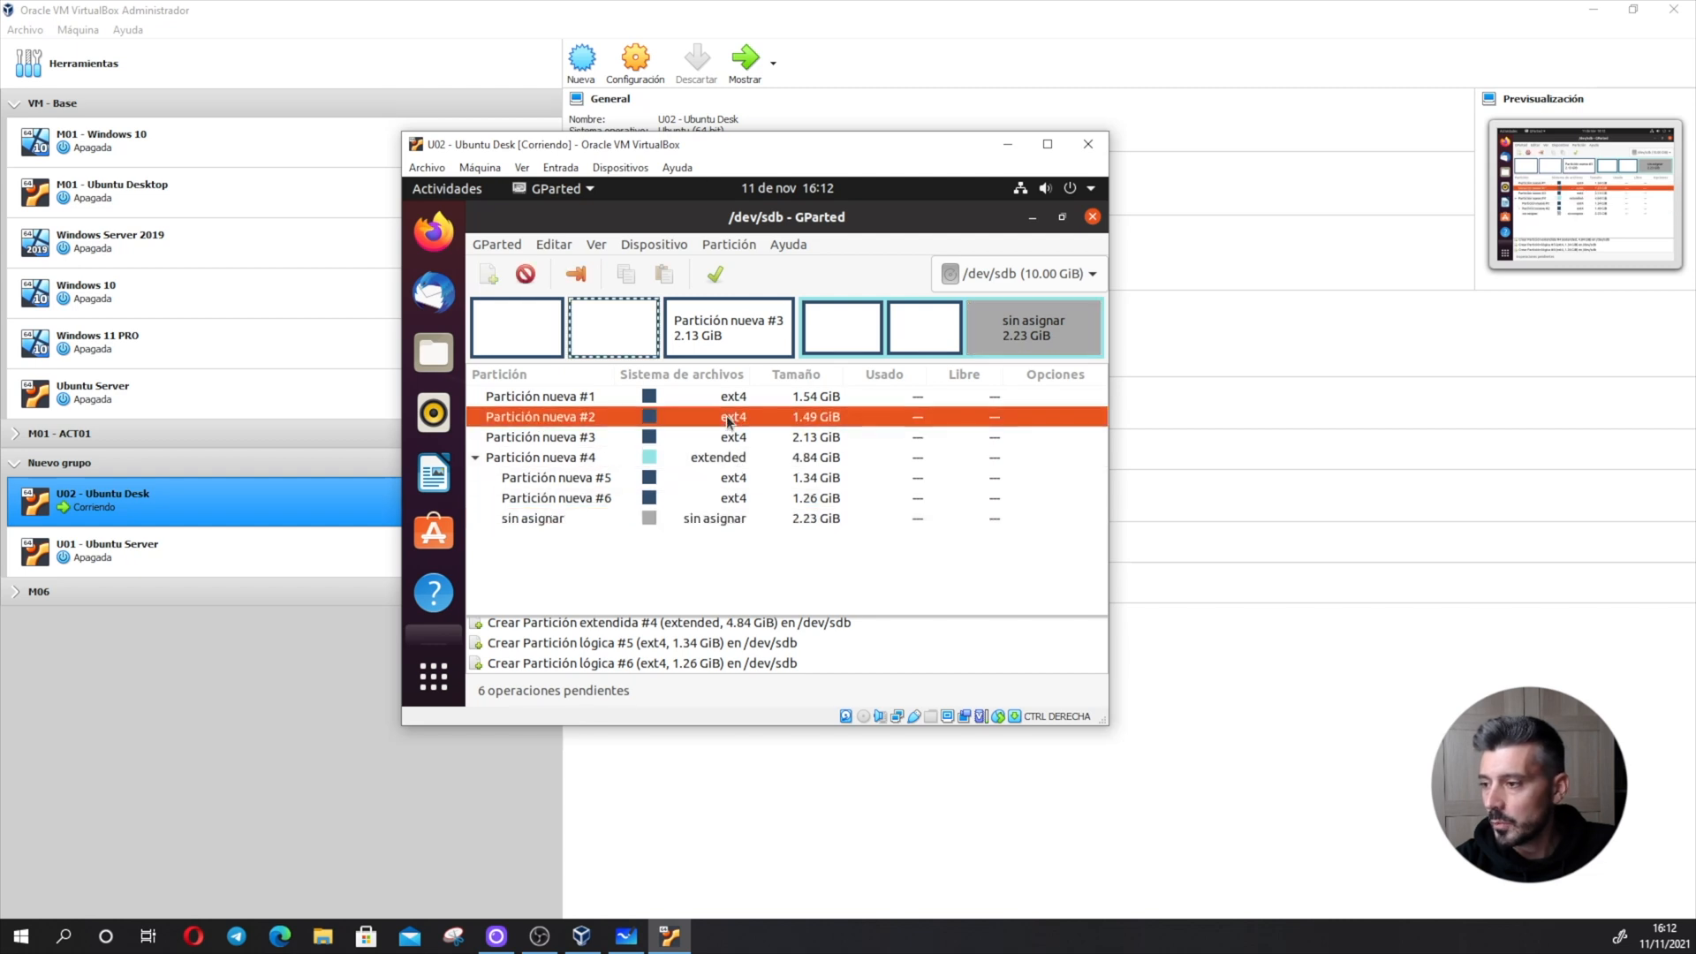
pyautogui.rightClick(729, 421)
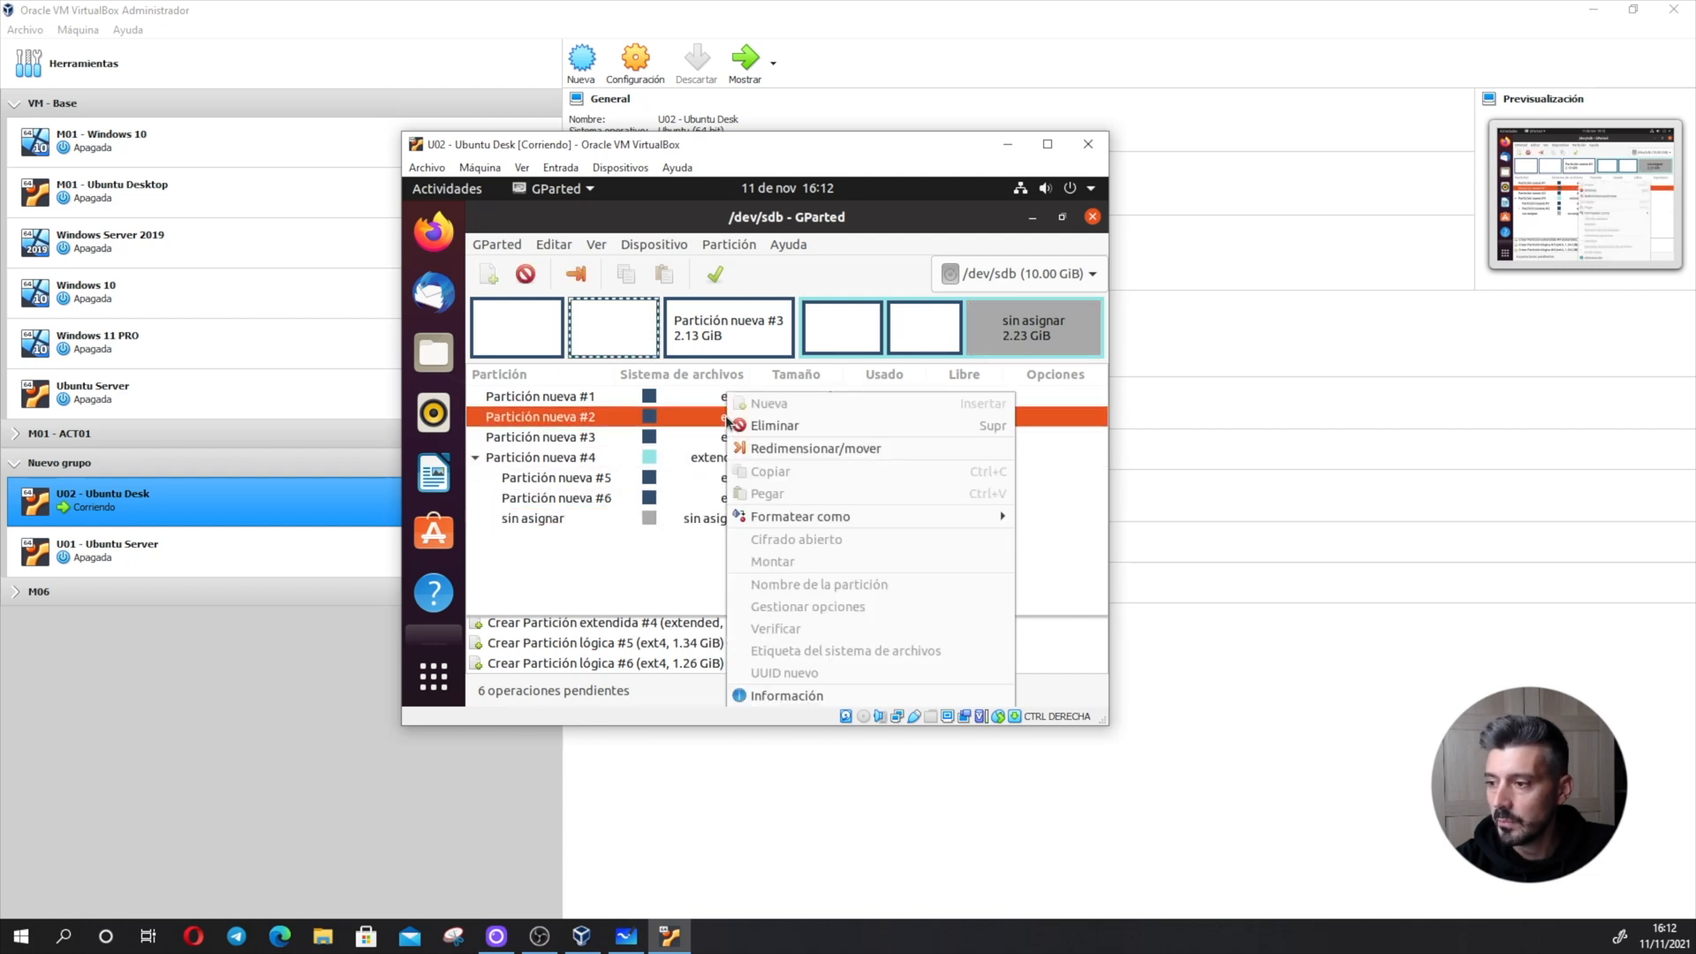
pyautogui.moveTo(848, 517)
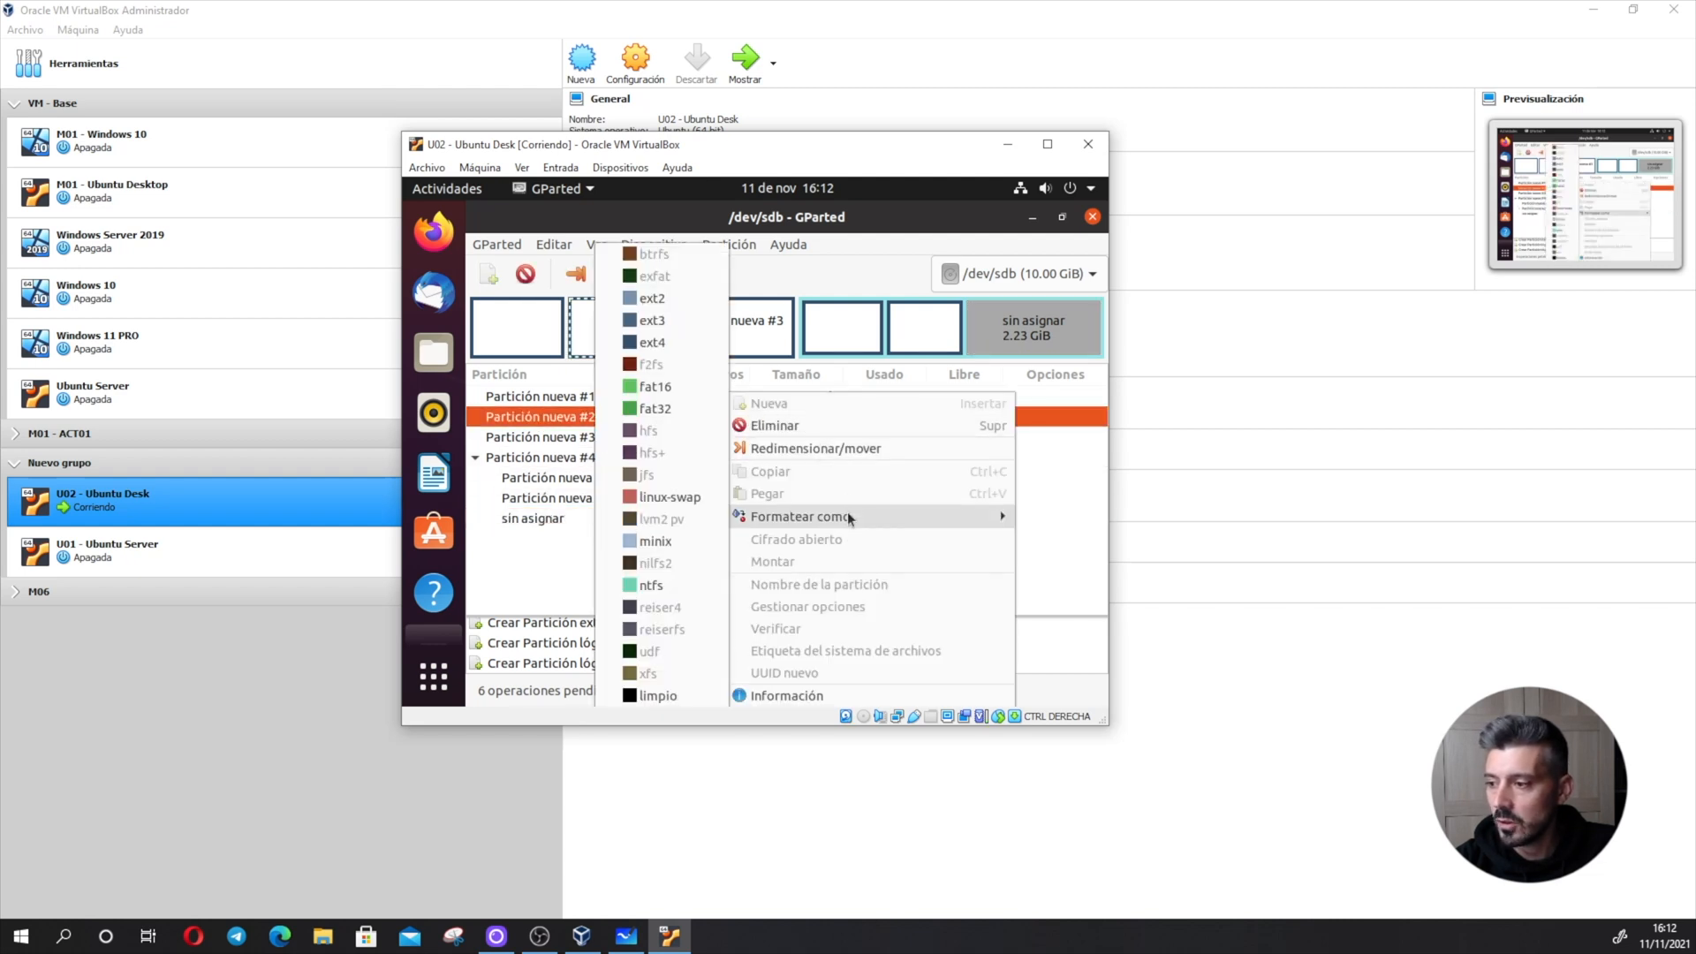
pyautogui.click(663, 585)
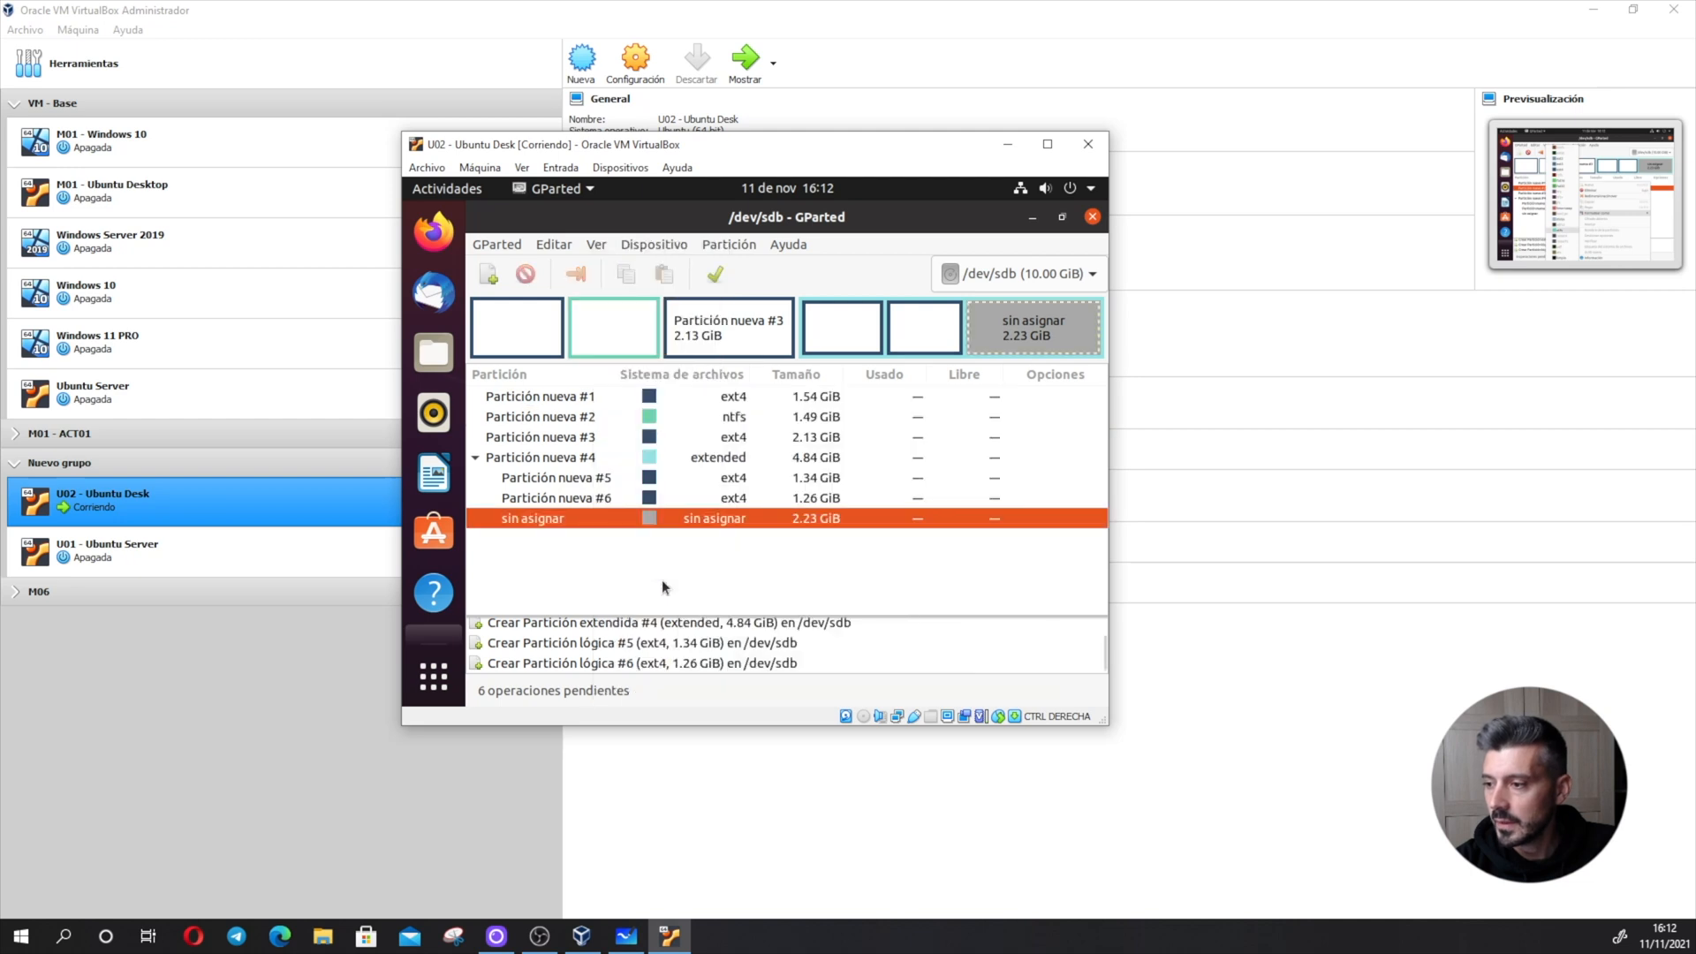
pyautogui.rightClick(741, 498)
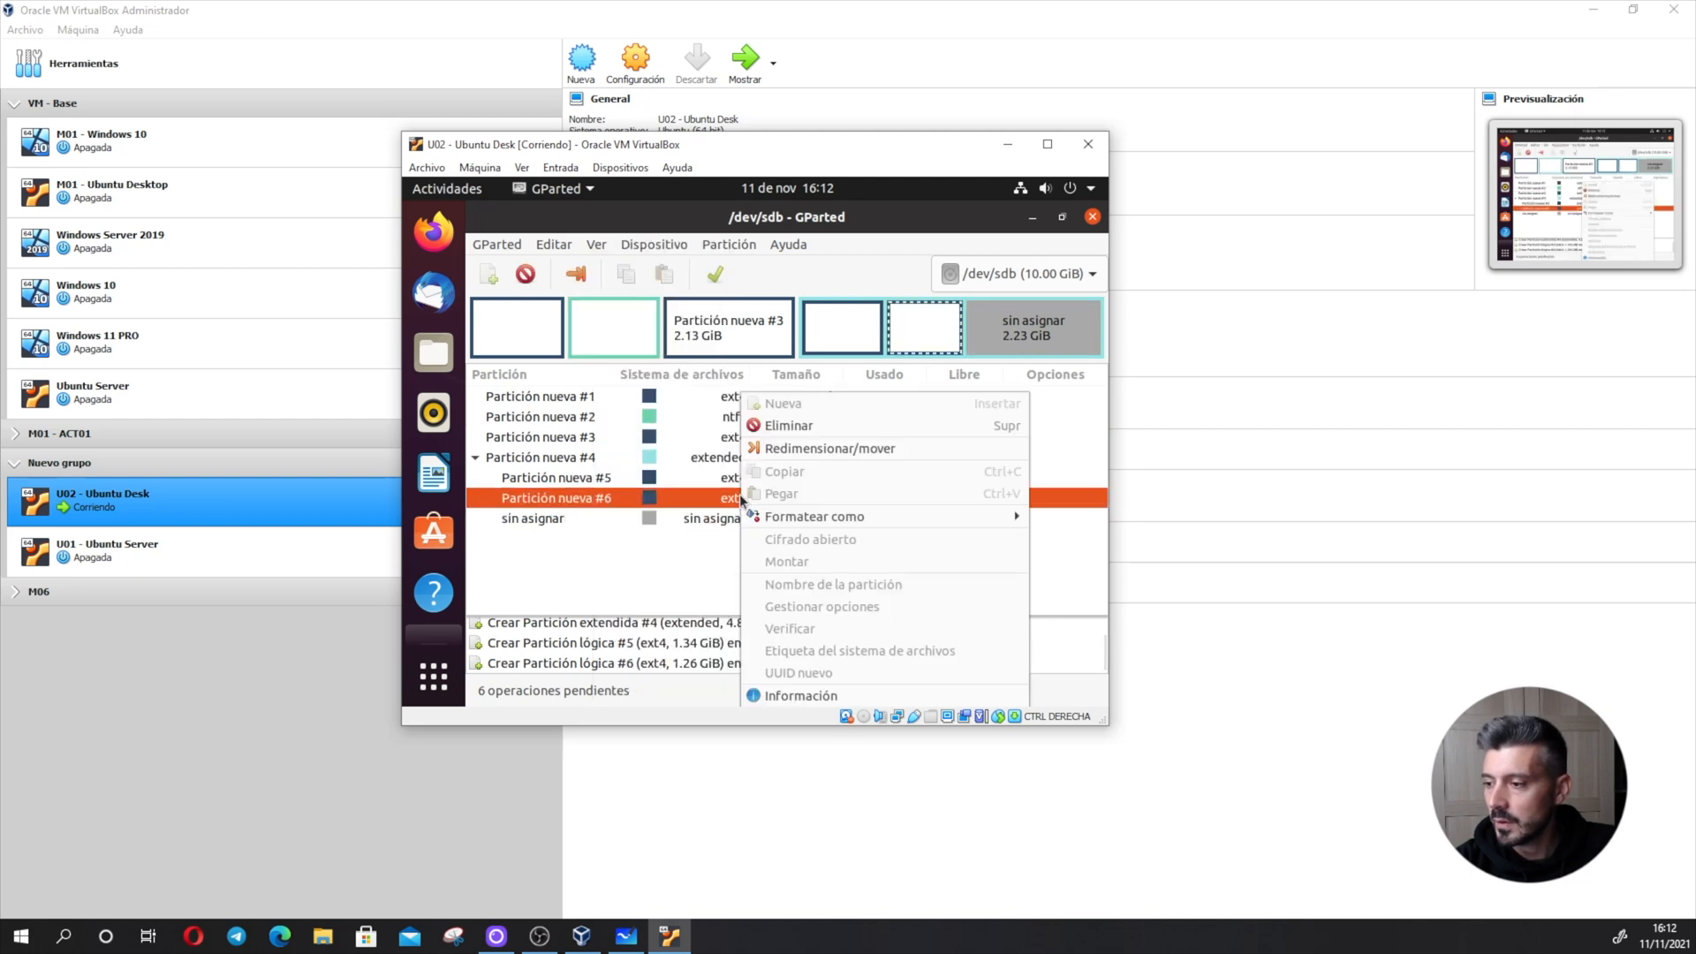
pyautogui.moveTo(799, 517)
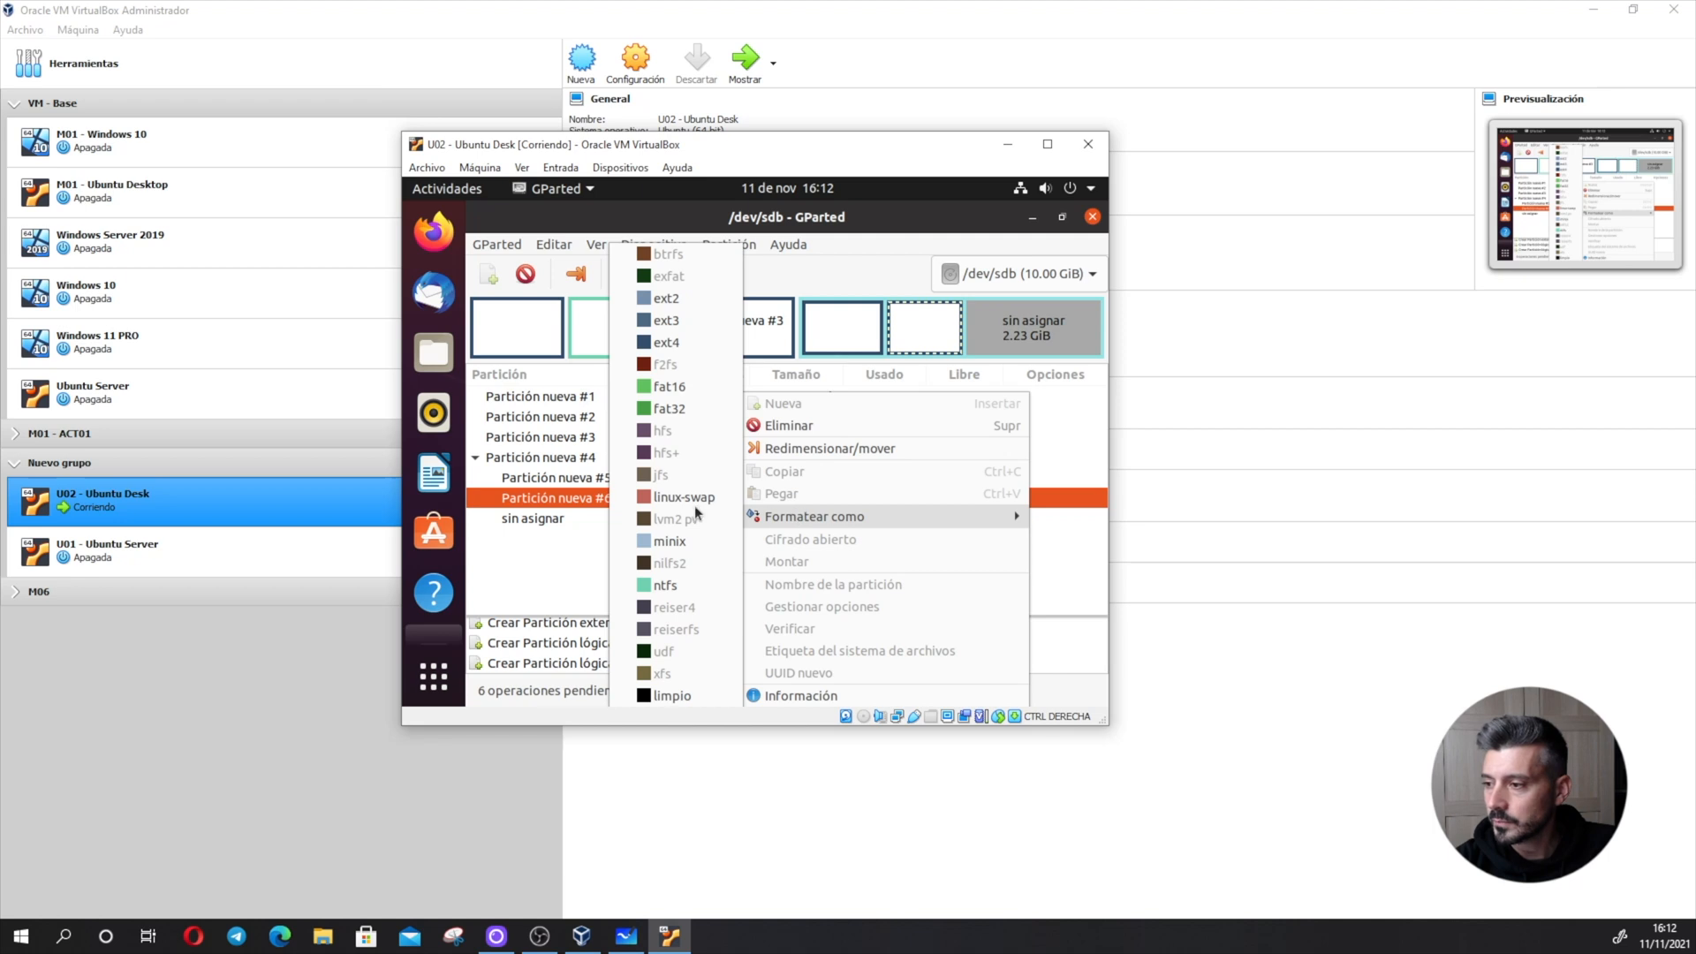
pyautogui.click(682, 410)
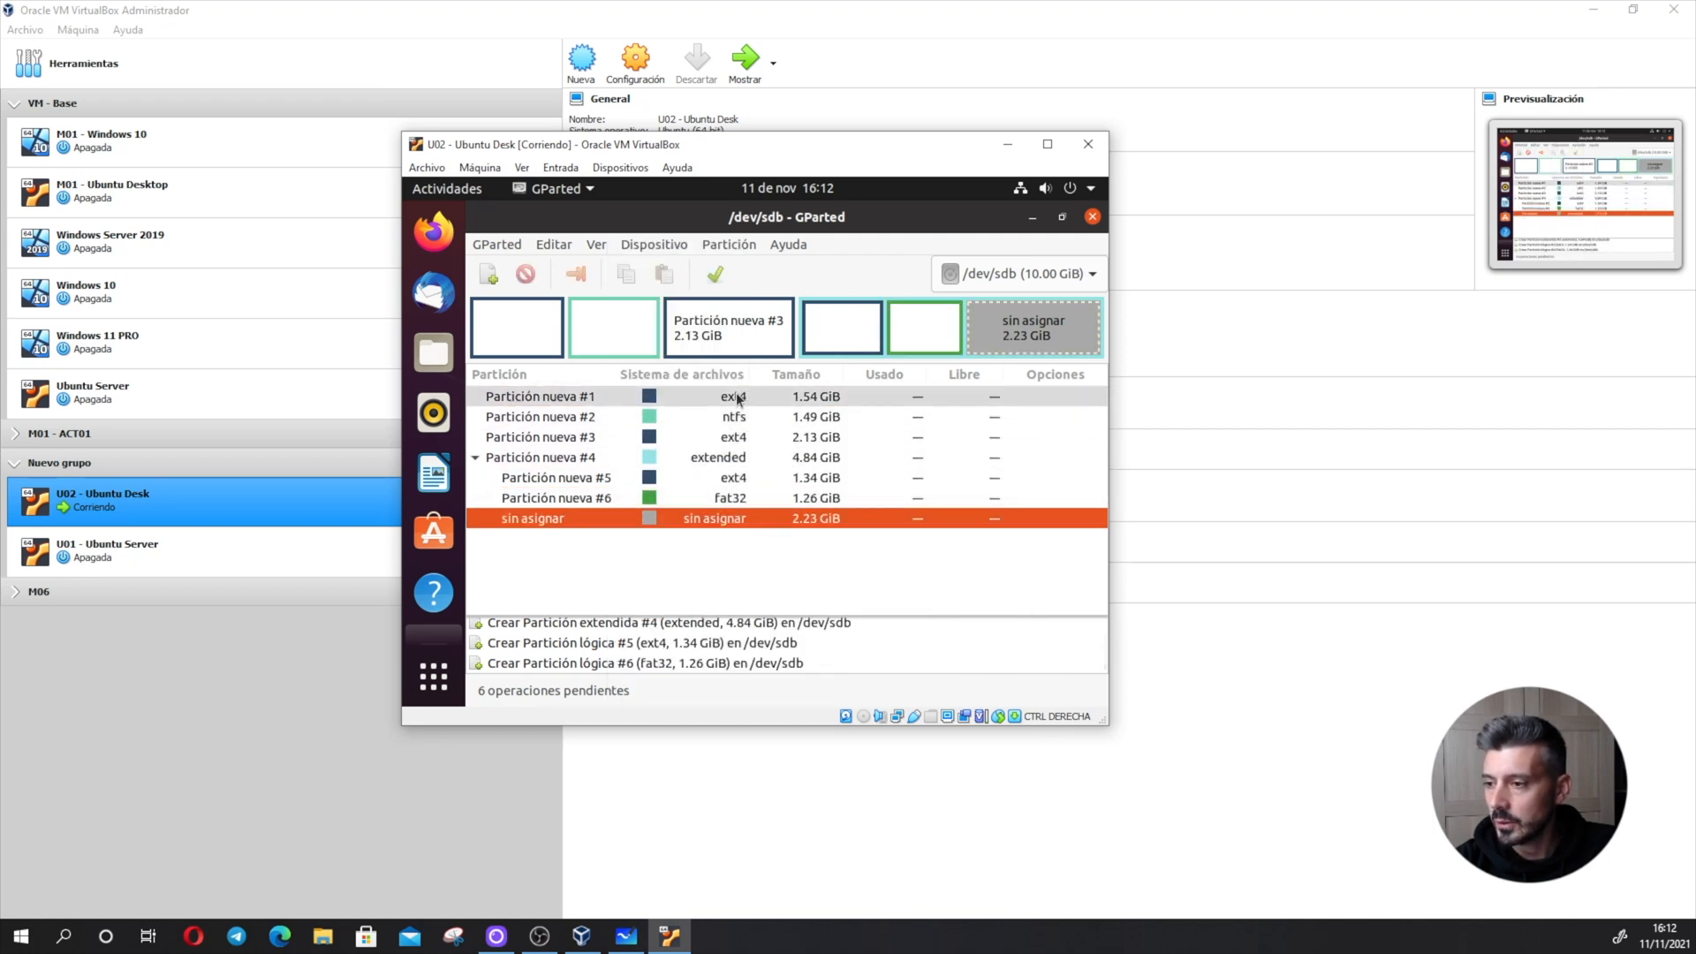
# - Fill the rest of the extended partition with a logical ext4 partition and apply all pending operations to /dev/sdb
pyautogui.click(491, 276)
pyautogui.click(1046, 583)
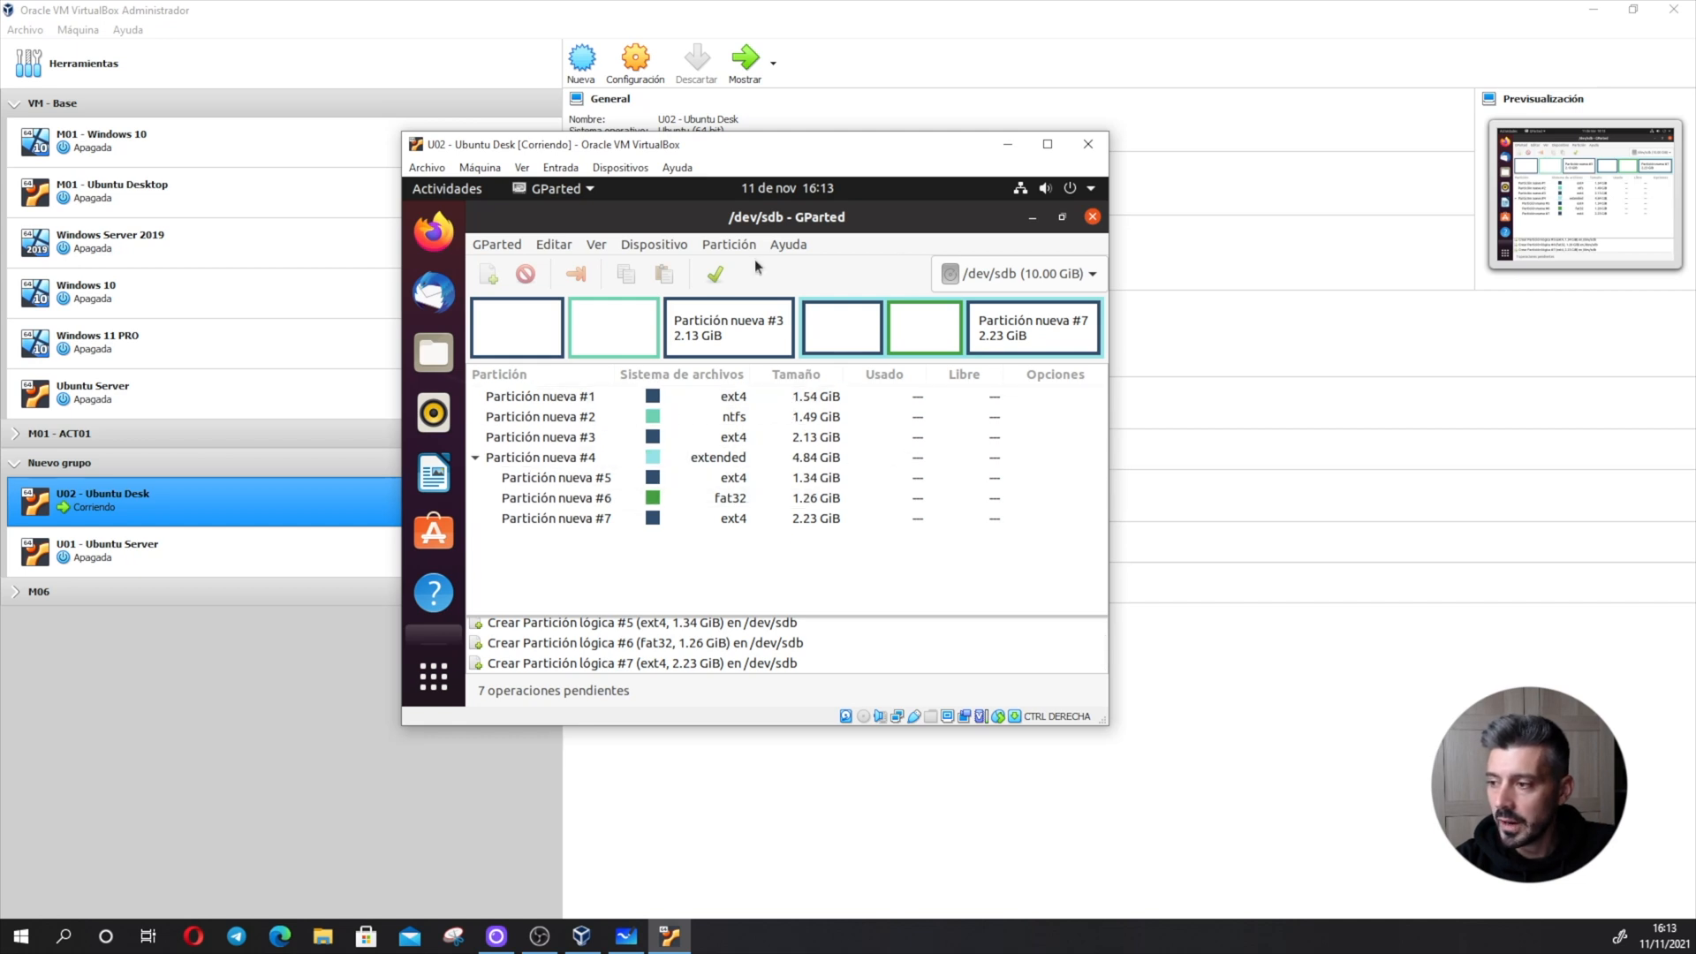
pyautogui.click(712, 272)
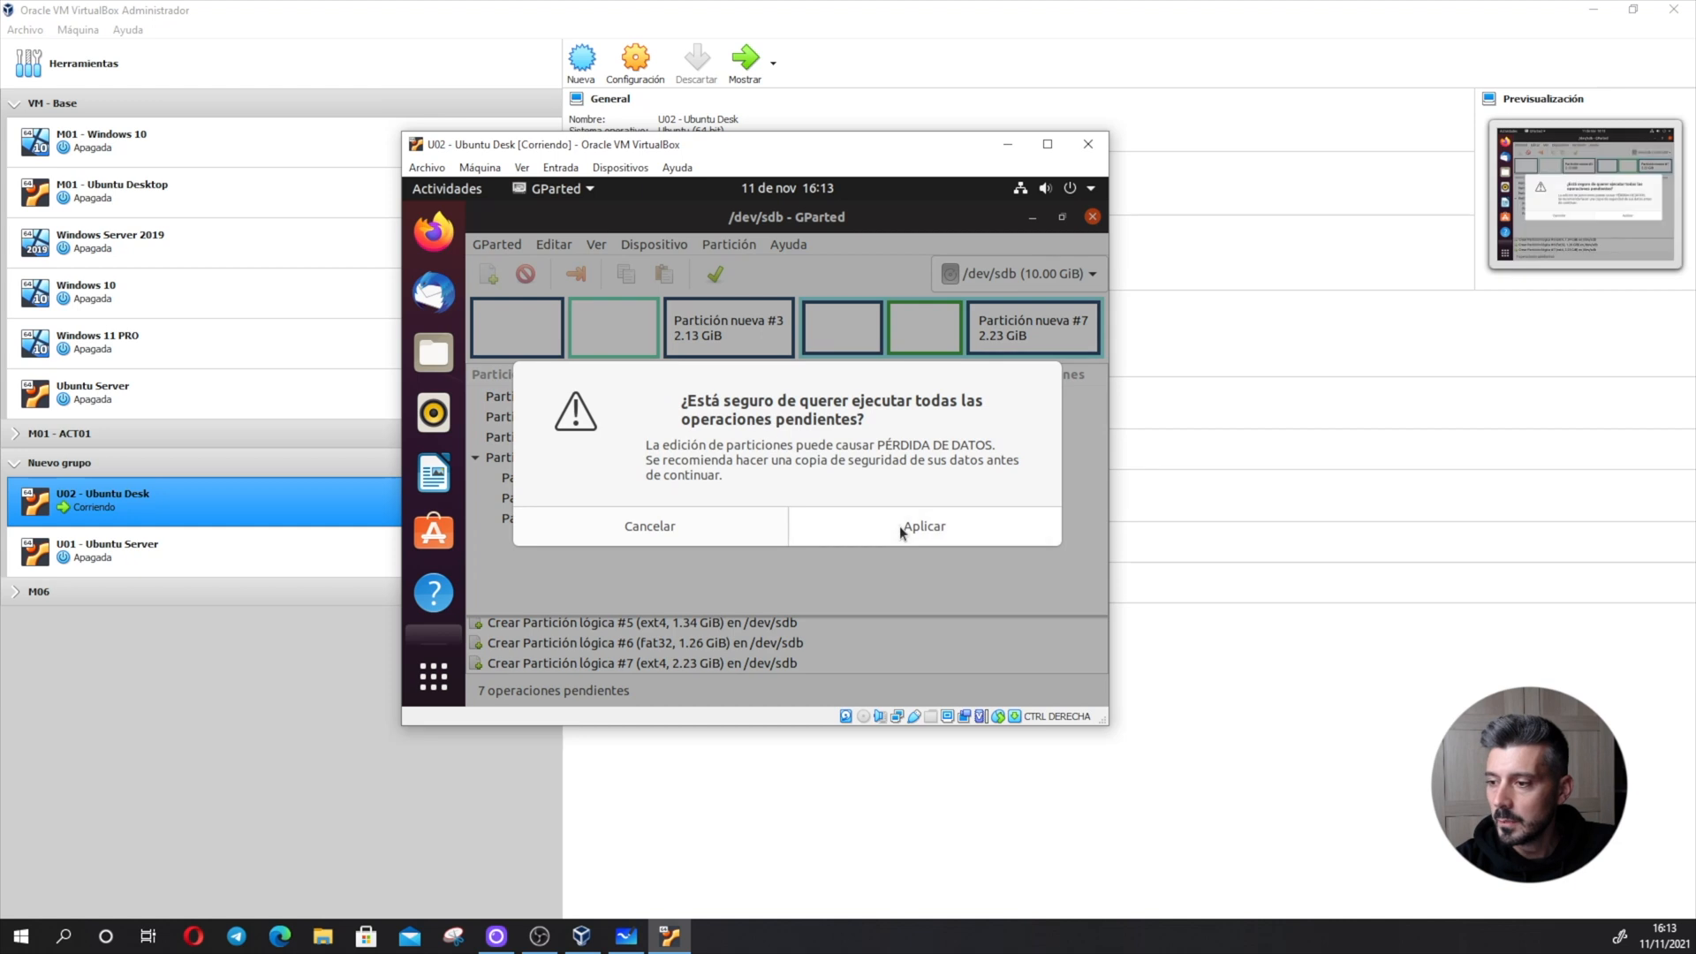
pyautogui.click(900, 527)
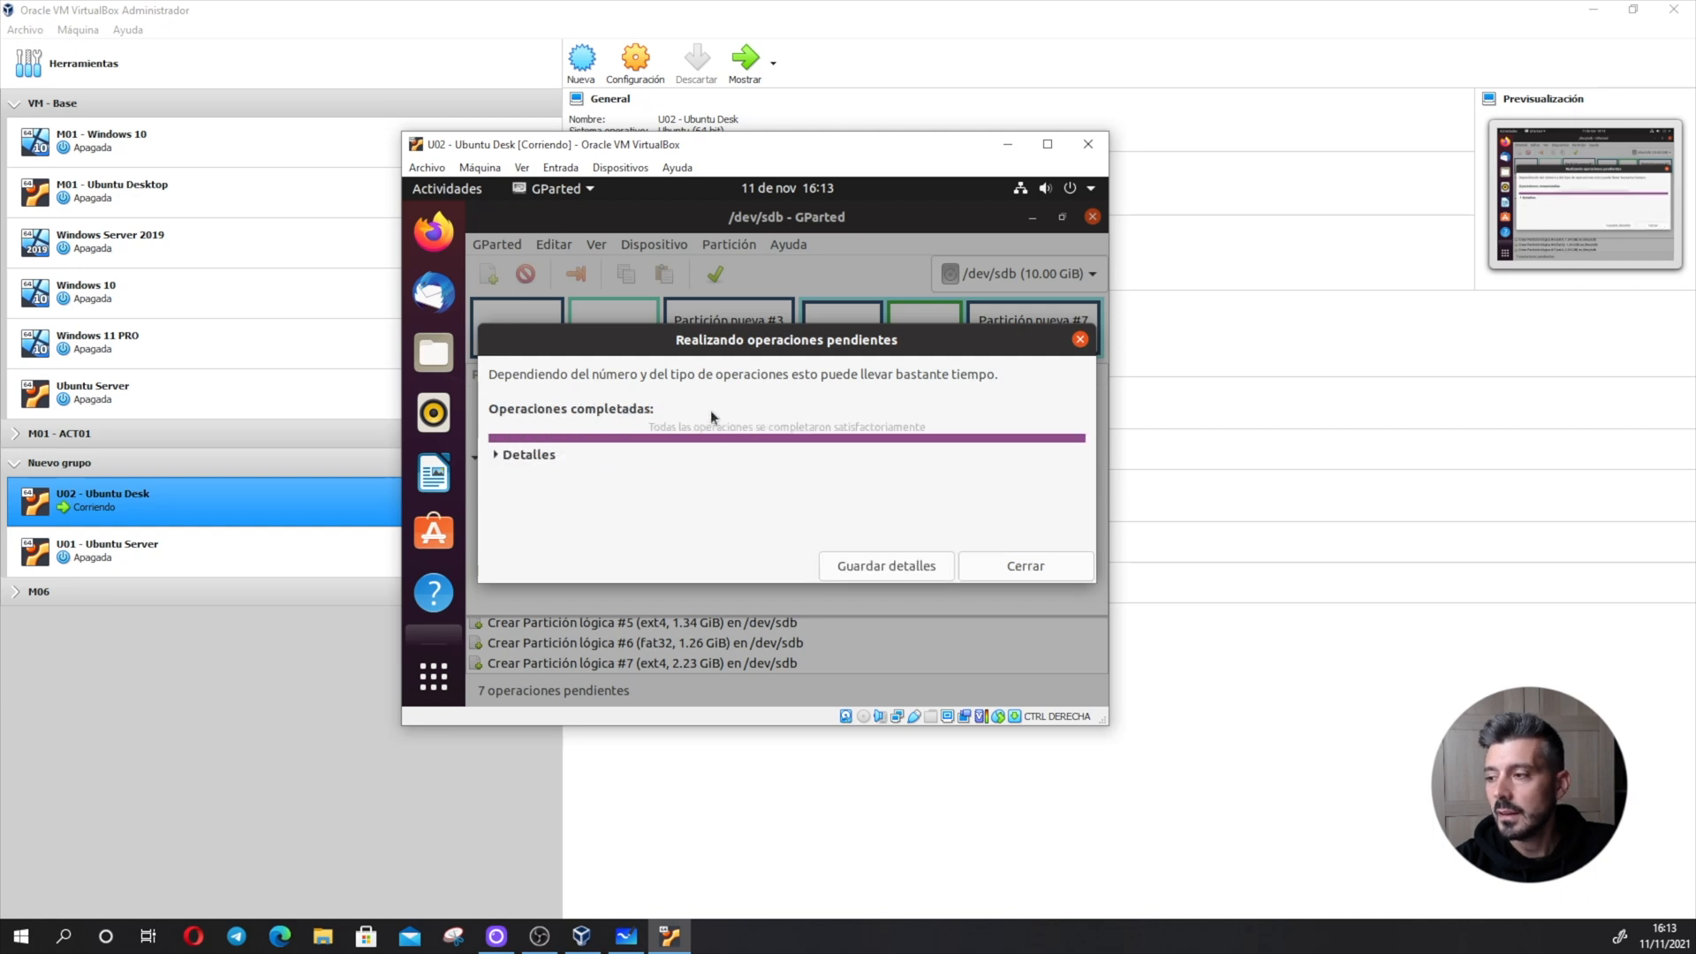
# - Close the finished operations report and create a new gpt partition table on /dev/sdb
pyautogui.click(1010, 562)
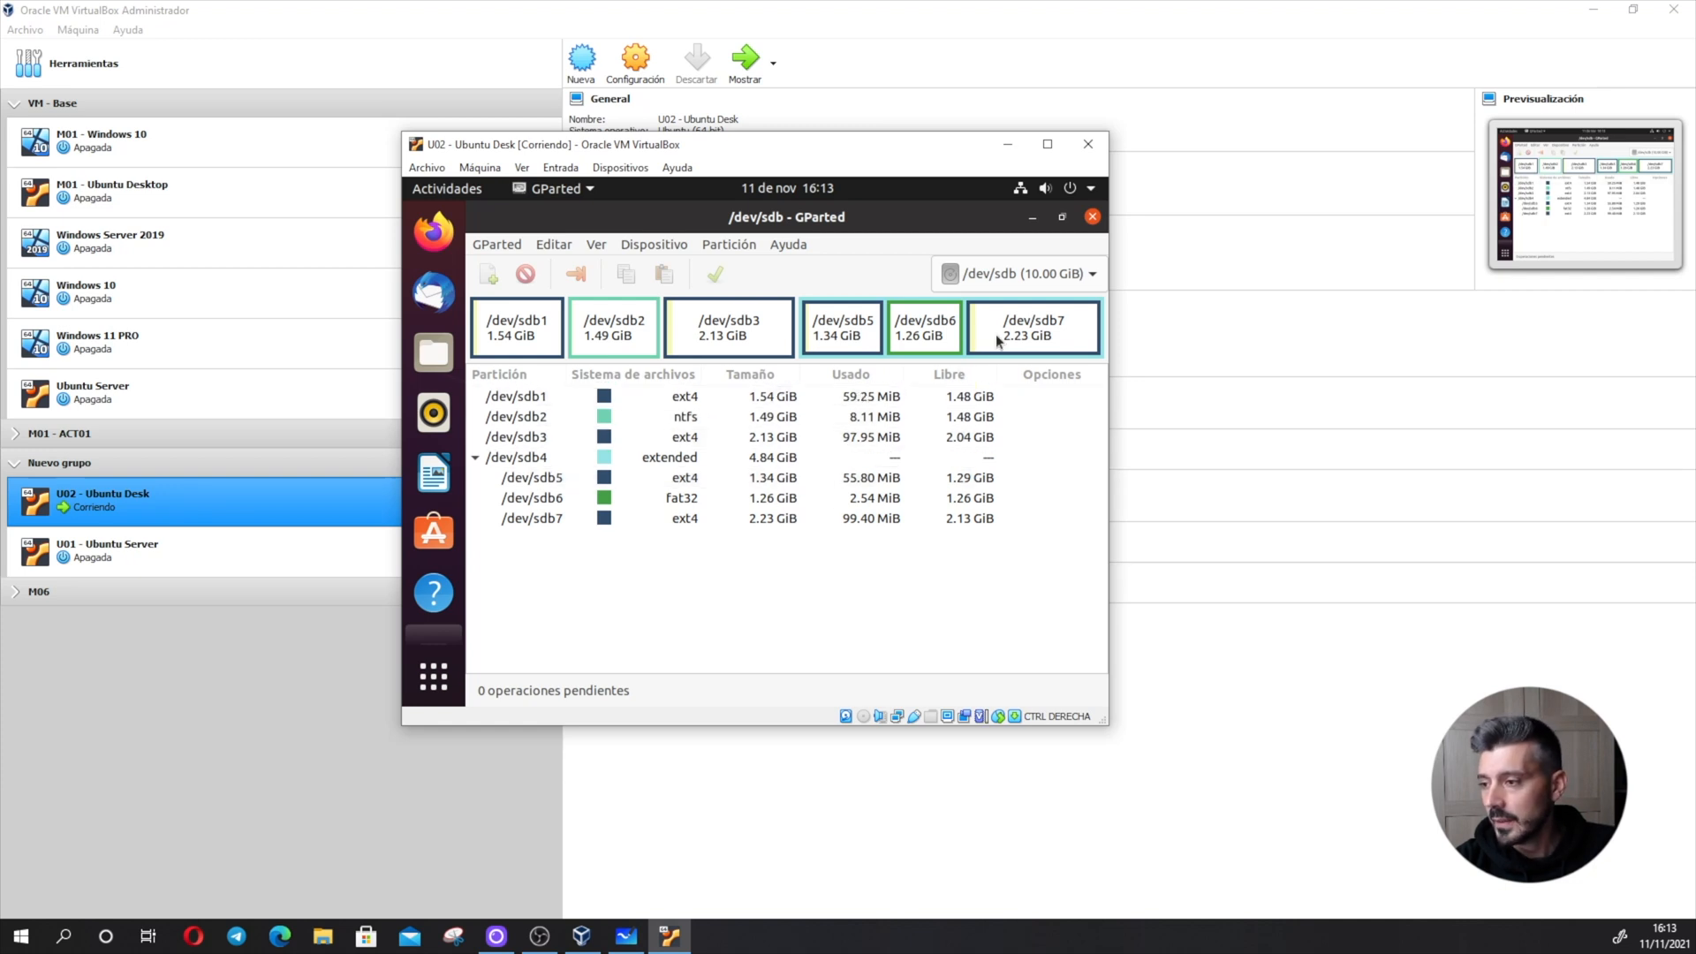
pyautogui.click(674, 246)
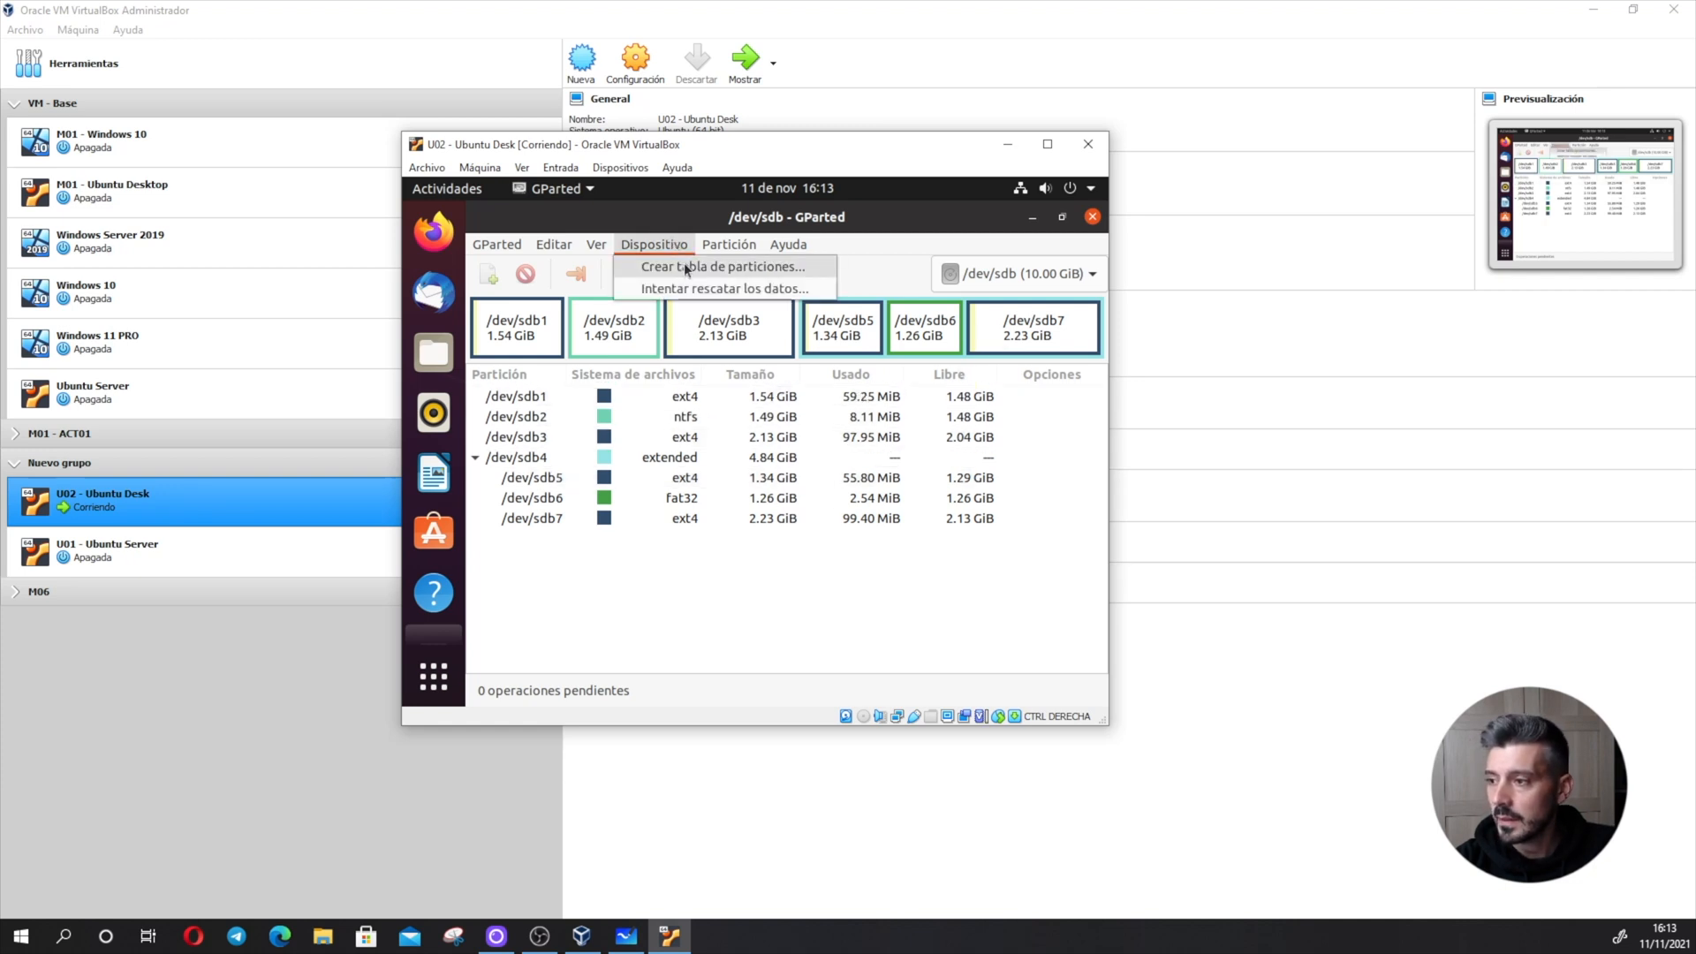
pyautogui.click(684, 265)
pyautogui.click(884, 469)
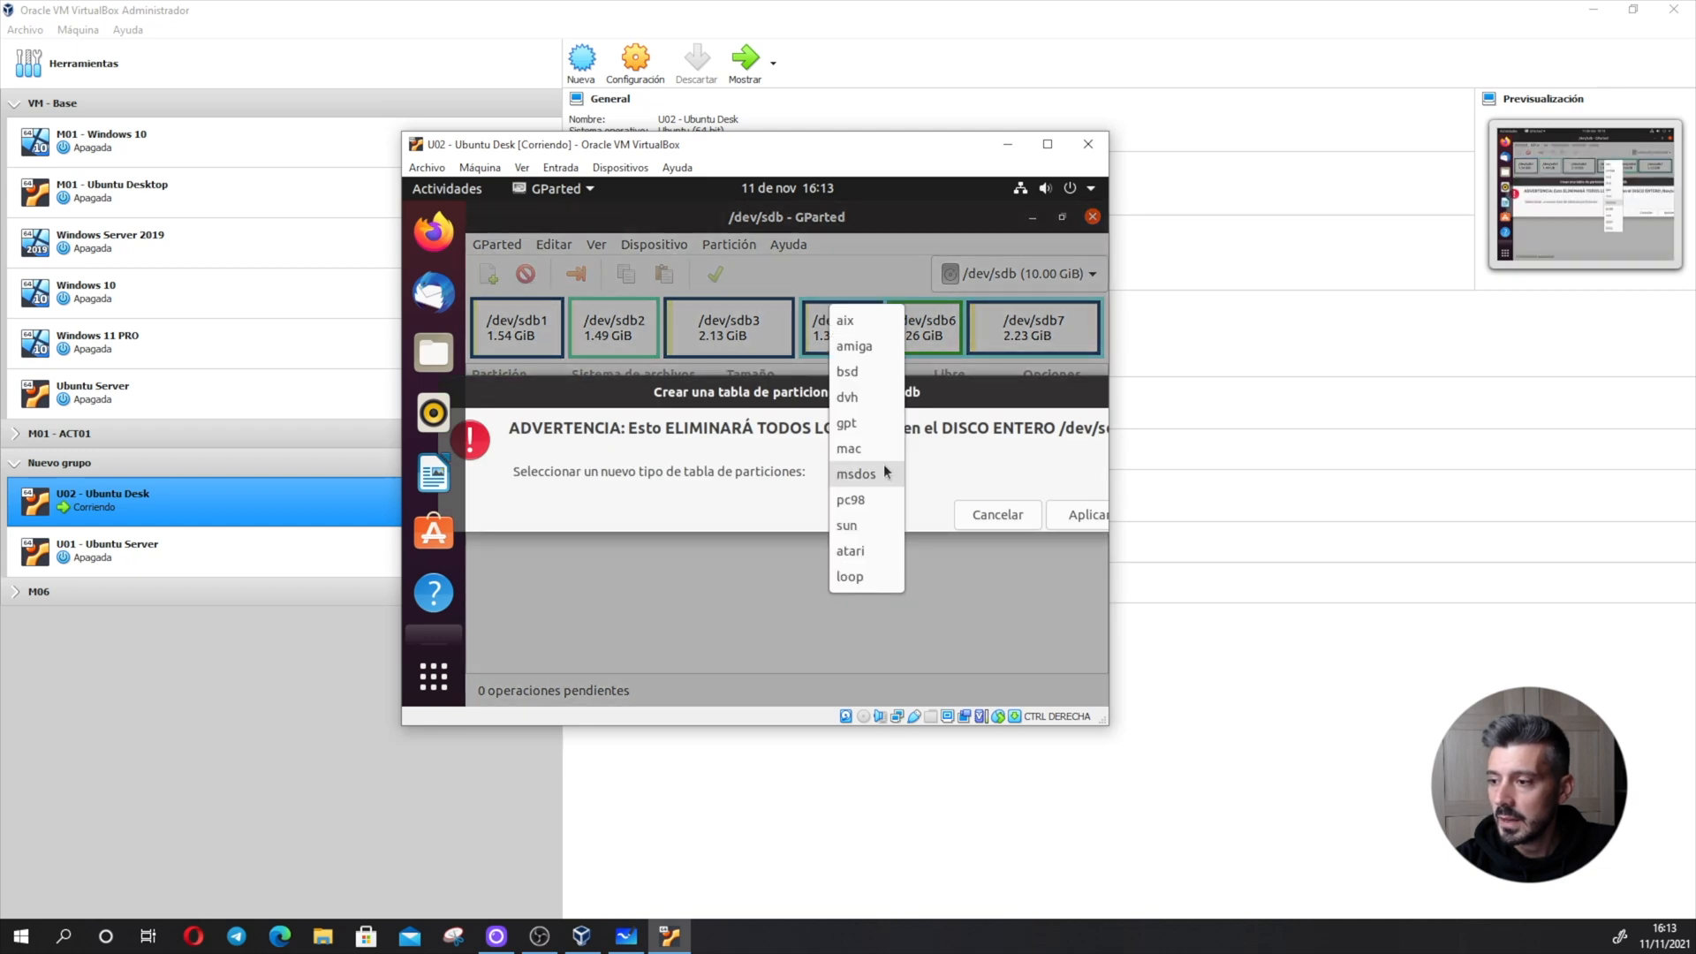
pyautogui.click(842, 427)
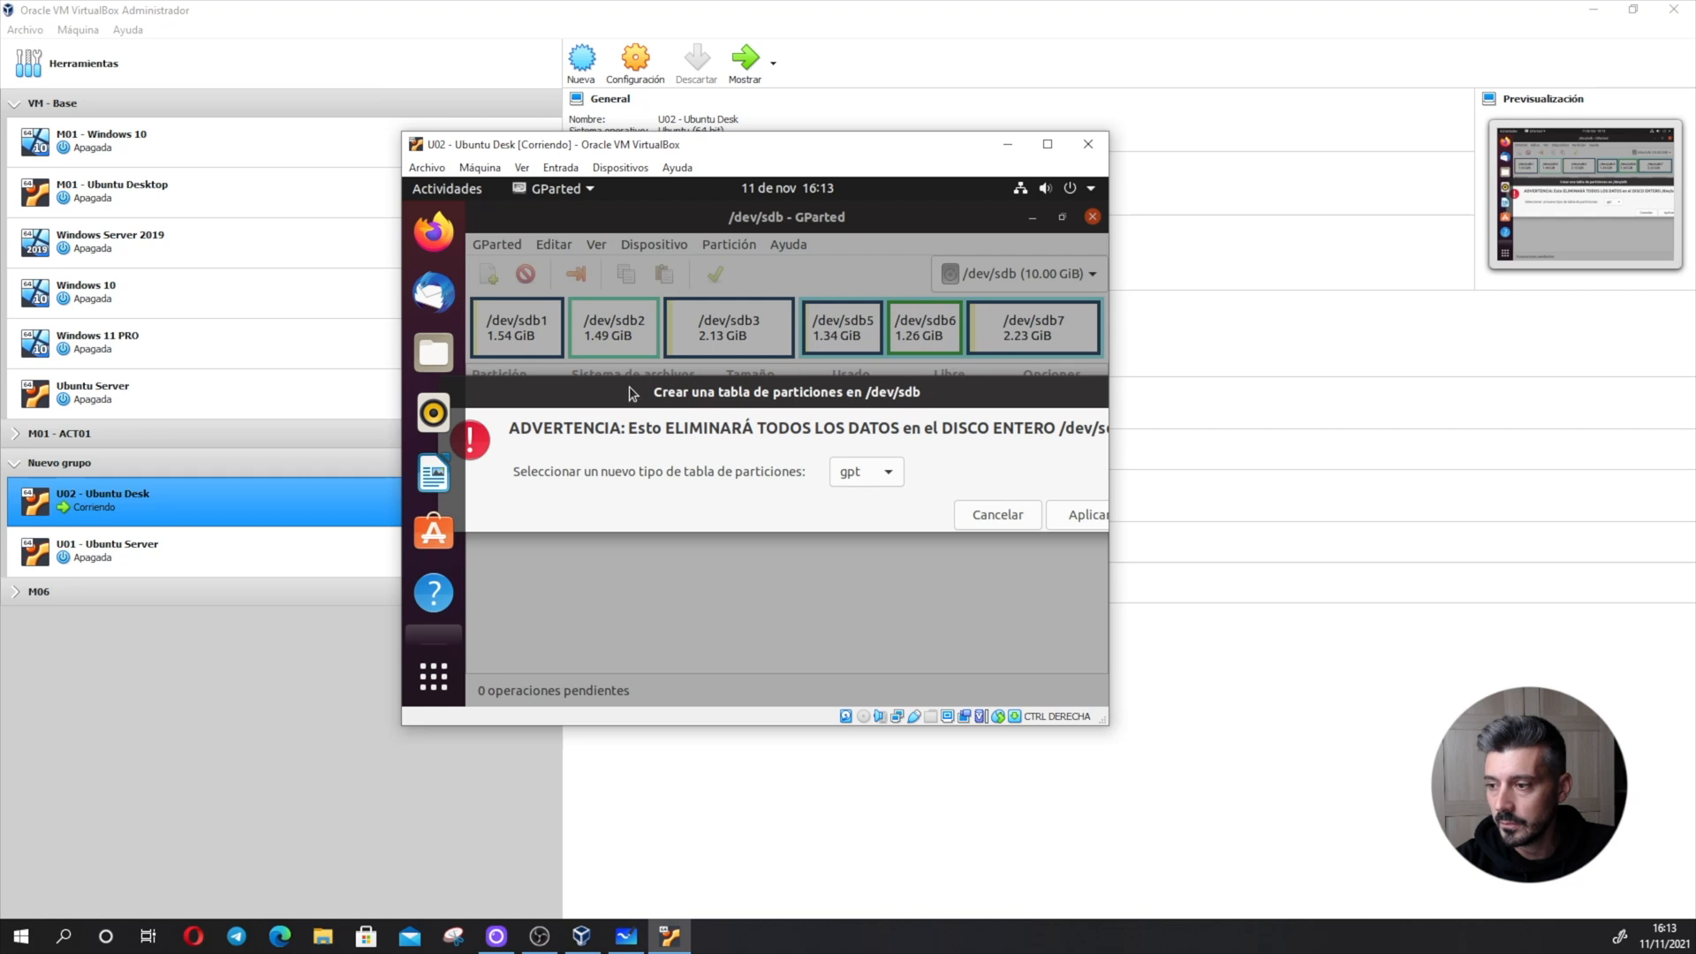
pyautogui.click(1073, 515)
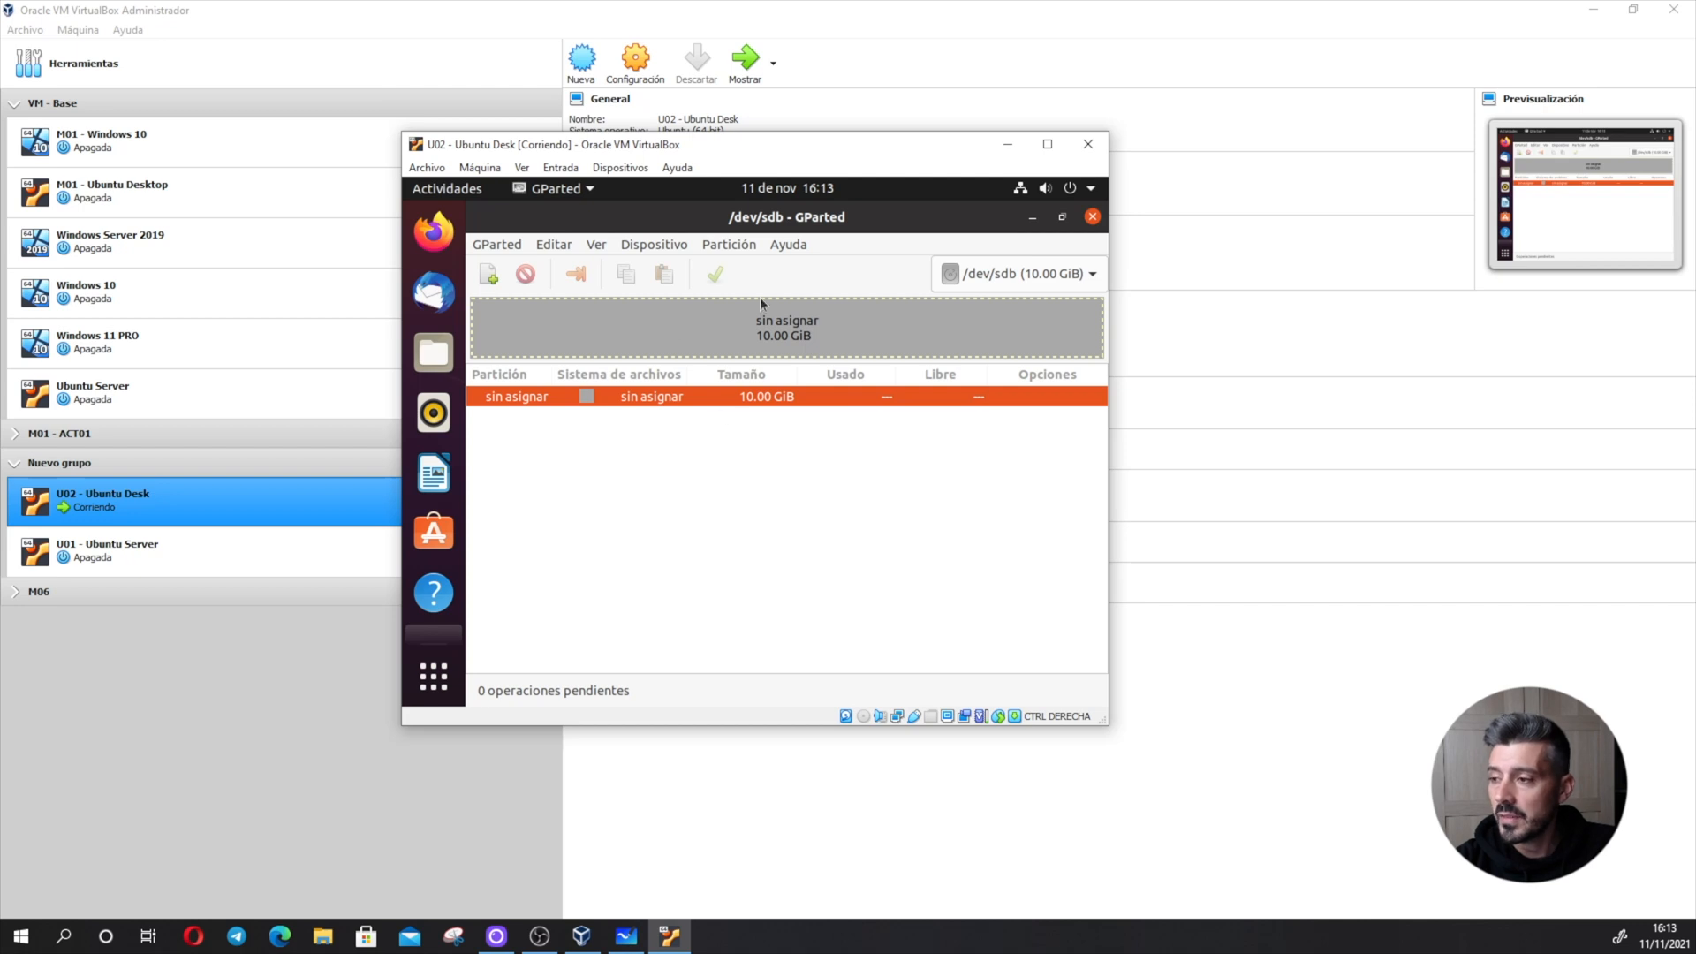
# - Create a primary ext4 partition of about 1966 MiB at the start of the unallocated disk space
pyautogui.click(489, 275)
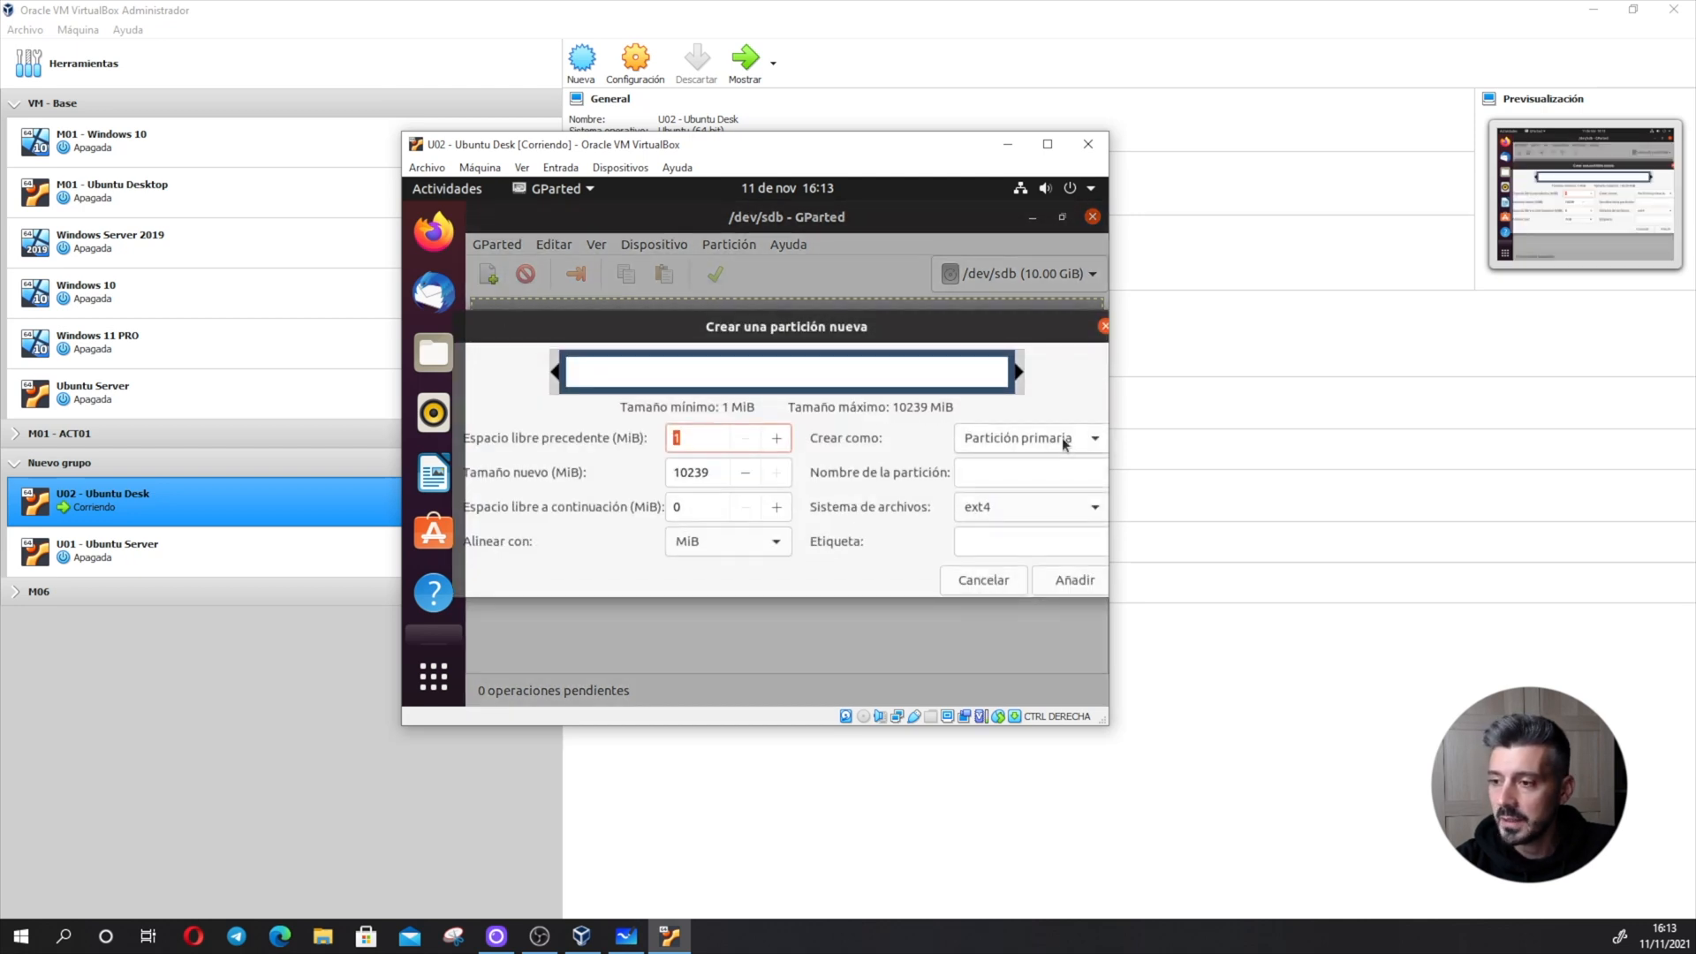
pyautogui.click(1043, 439)
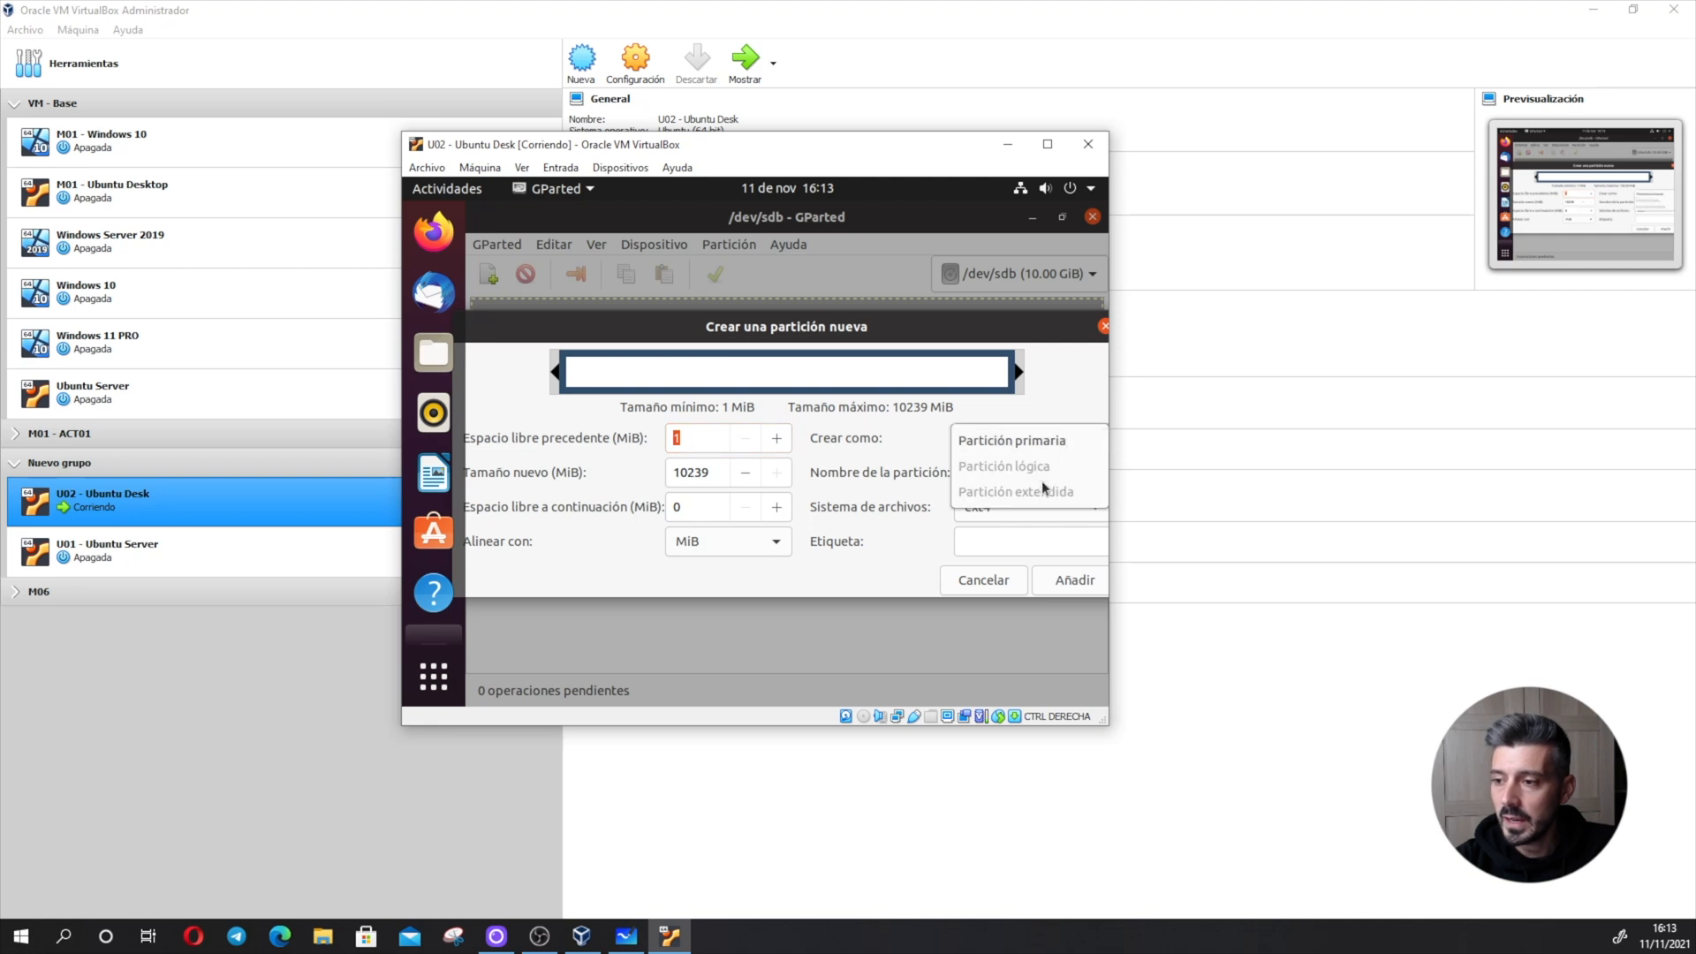
pyautogui.click(1001, 440)
pyautogui.moveTo(1019, 372); pyautogui.dragTo(654, 378)
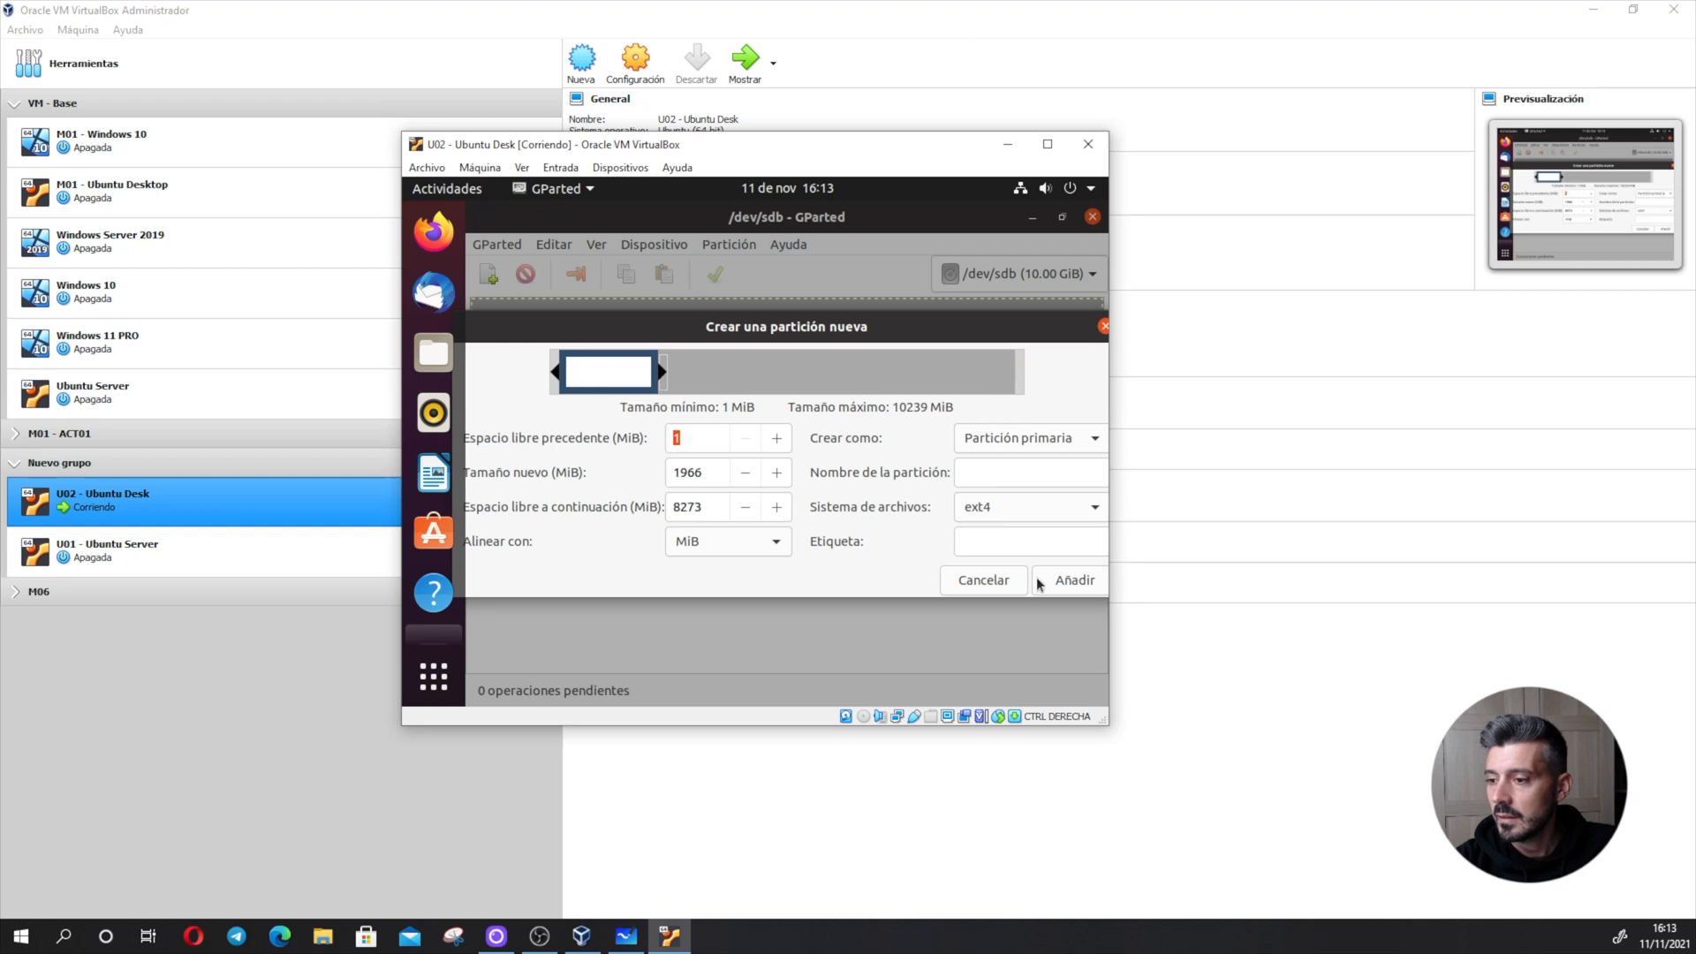
pyautogui.click(1057, 579)
# - Add a second and a third primary ext4 partition of about 1.79 GiB and 1.86 GiB
pyautogui.click(500, 285)
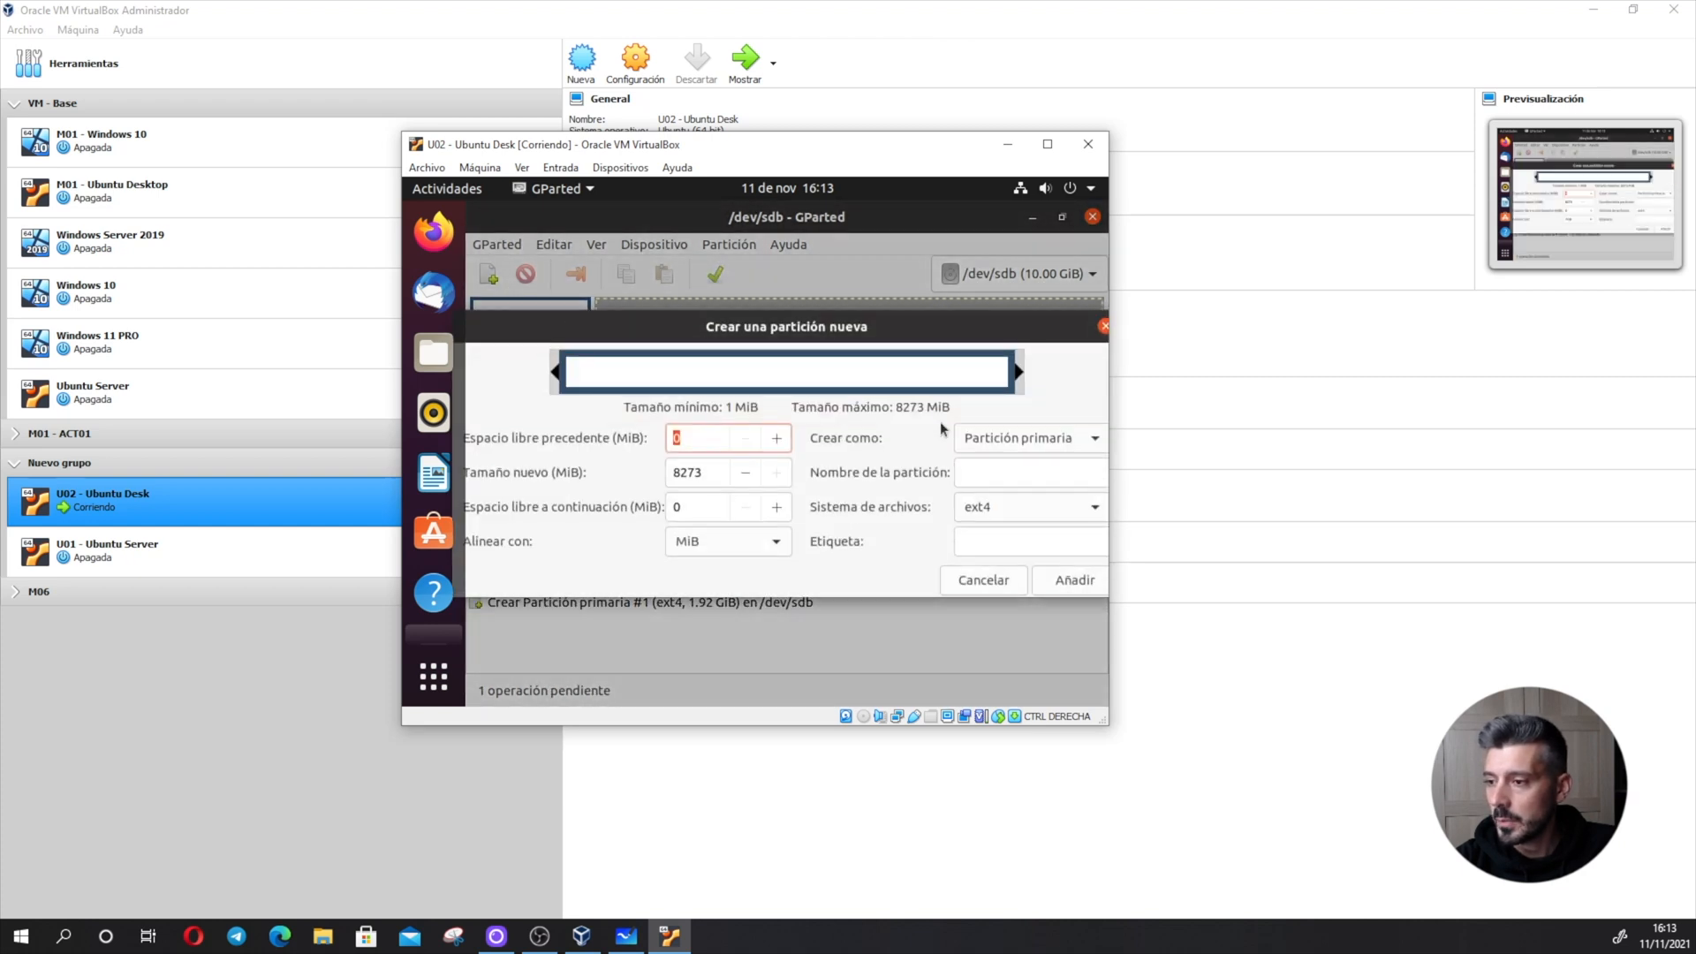
pyautogui.moveTo(1019, 372); pyautogui.dragTo(661, 372)
pyautogui.click(1075, 580)
pyautogui.click(501, 286)
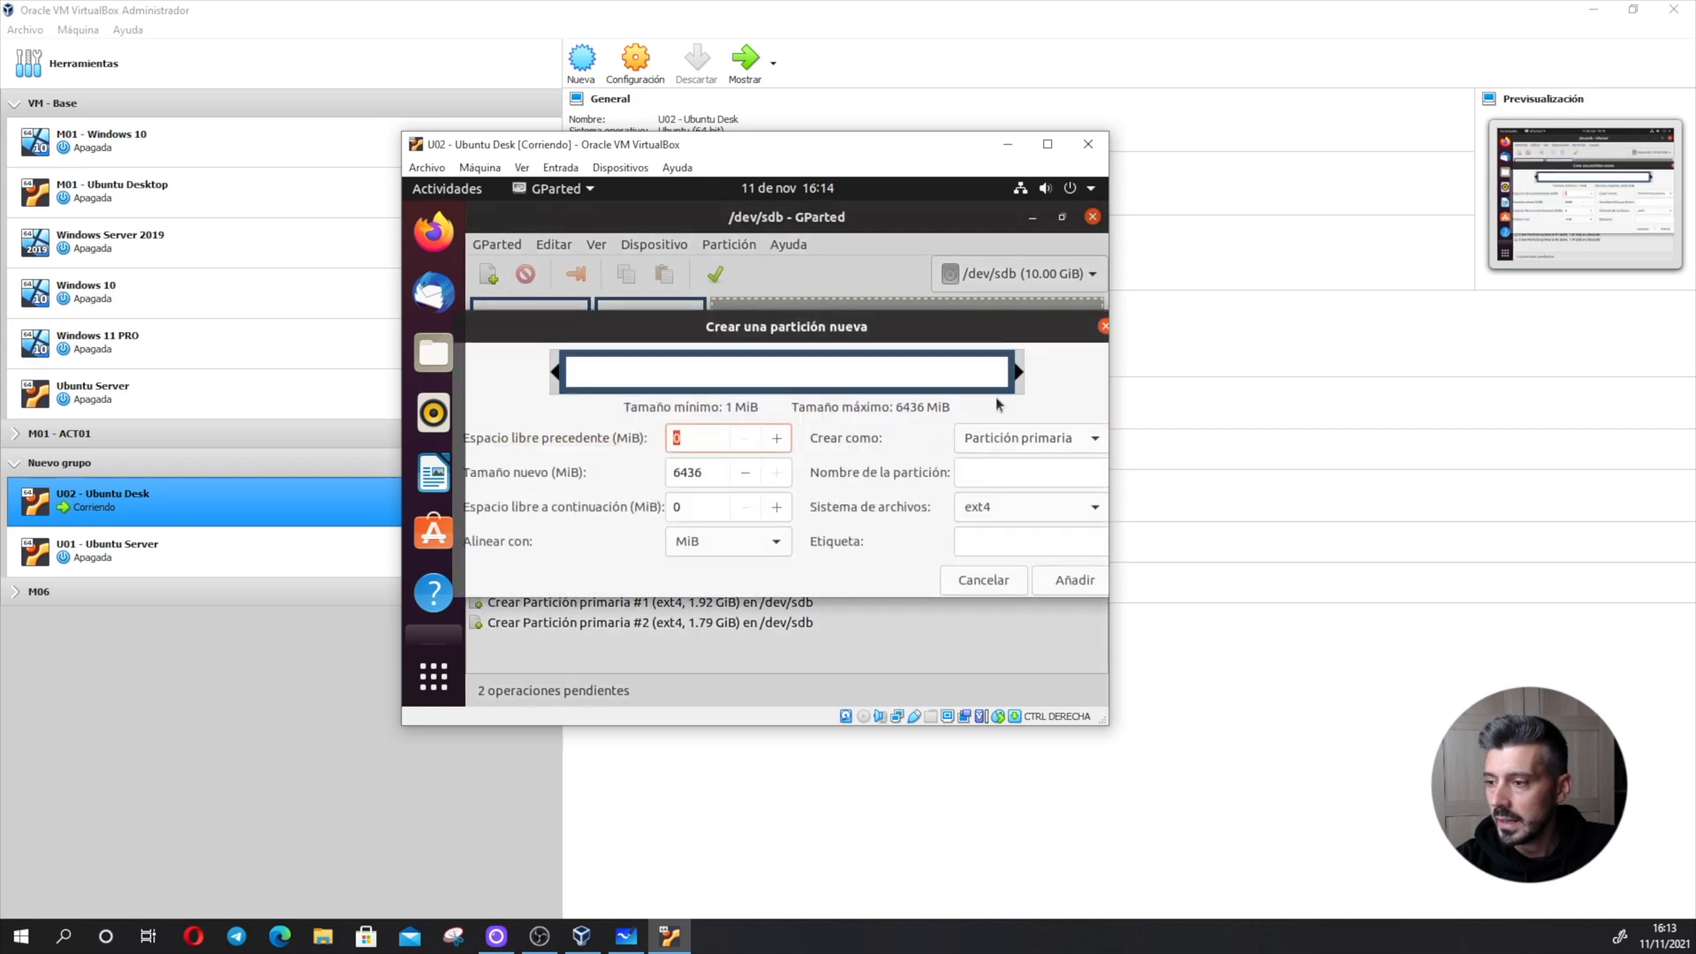
pyautogui.moveTo(1019, 372); pyautogui.dragTo(702, 374)
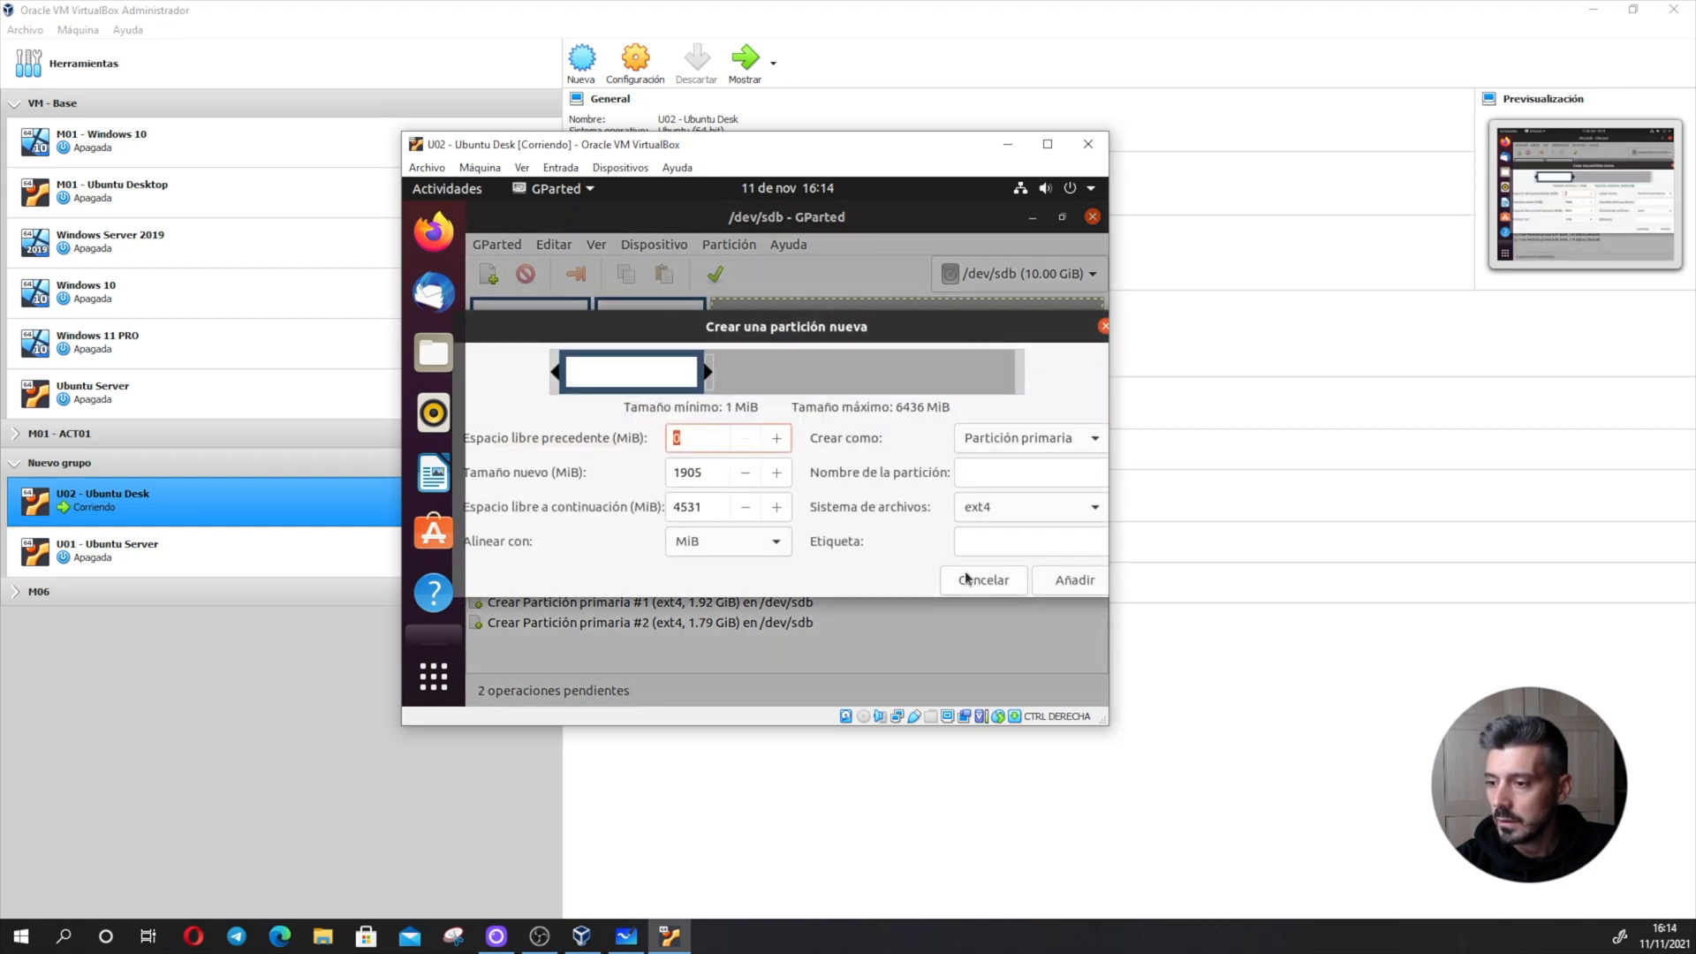
pyautogui.click(1073, 580)
# - Add a fourth primary ext4 partition of about 1.29 GiB and a fifth one filling the remaining unallocated space
pyautogui.click(490, 279)
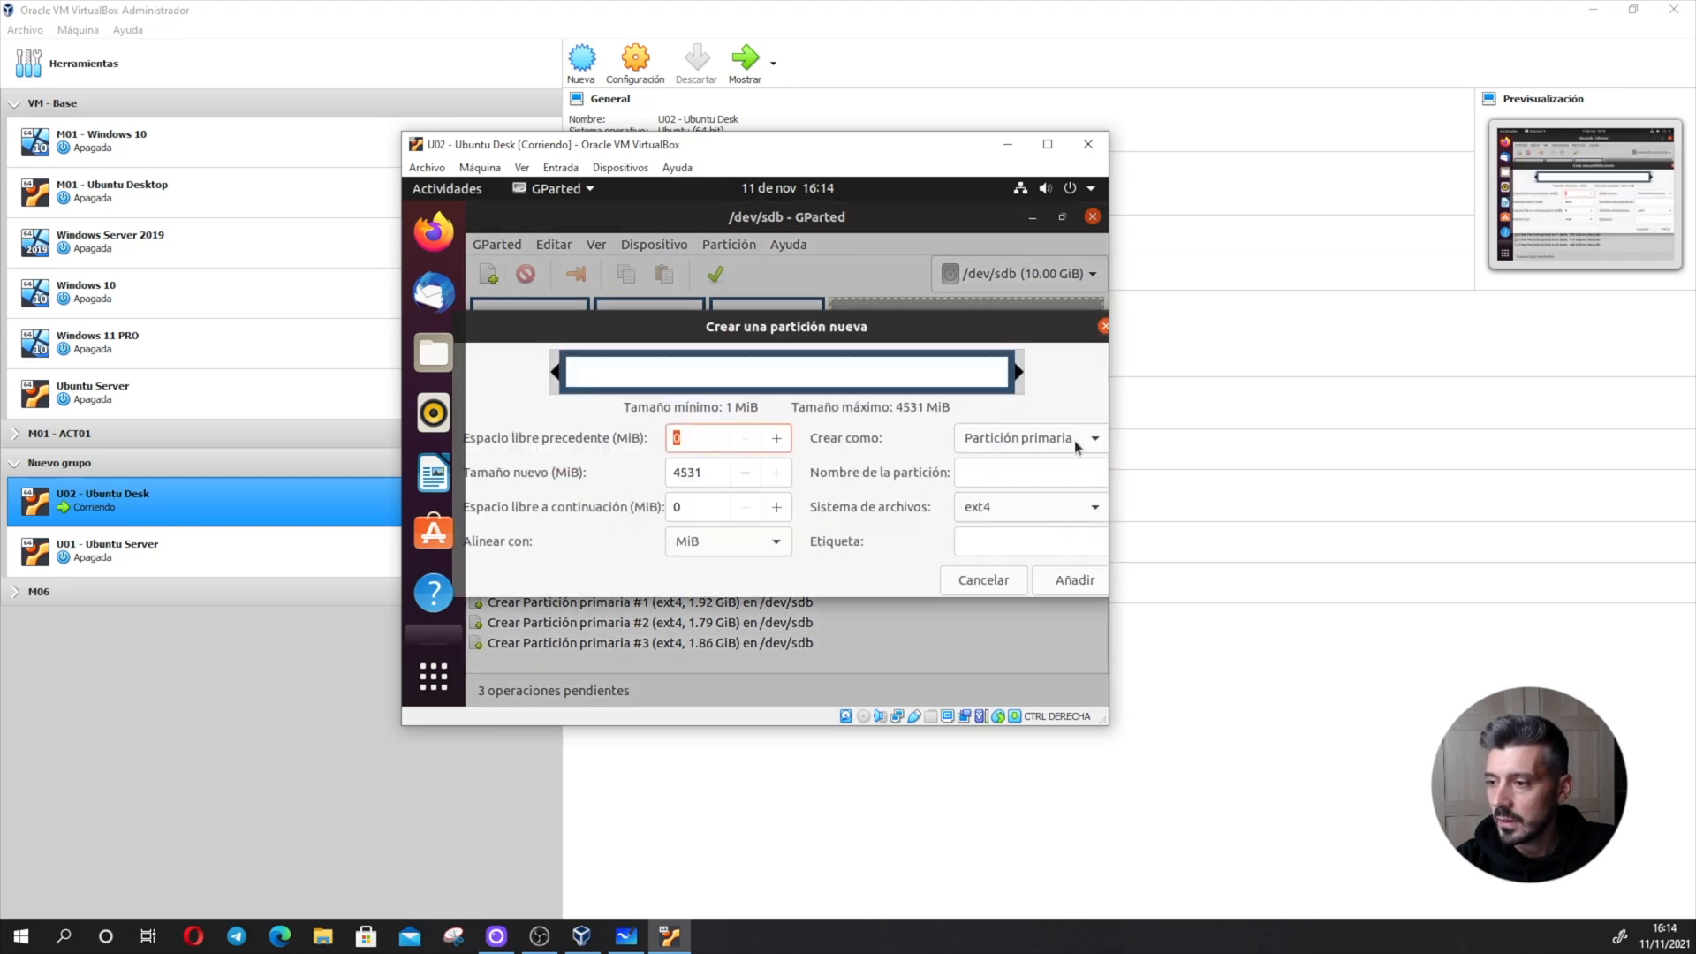
pyautogui.moveTo(1016, 371); pyautogui.dragTo(693, 374)
pyautogui.click(1074, 579)
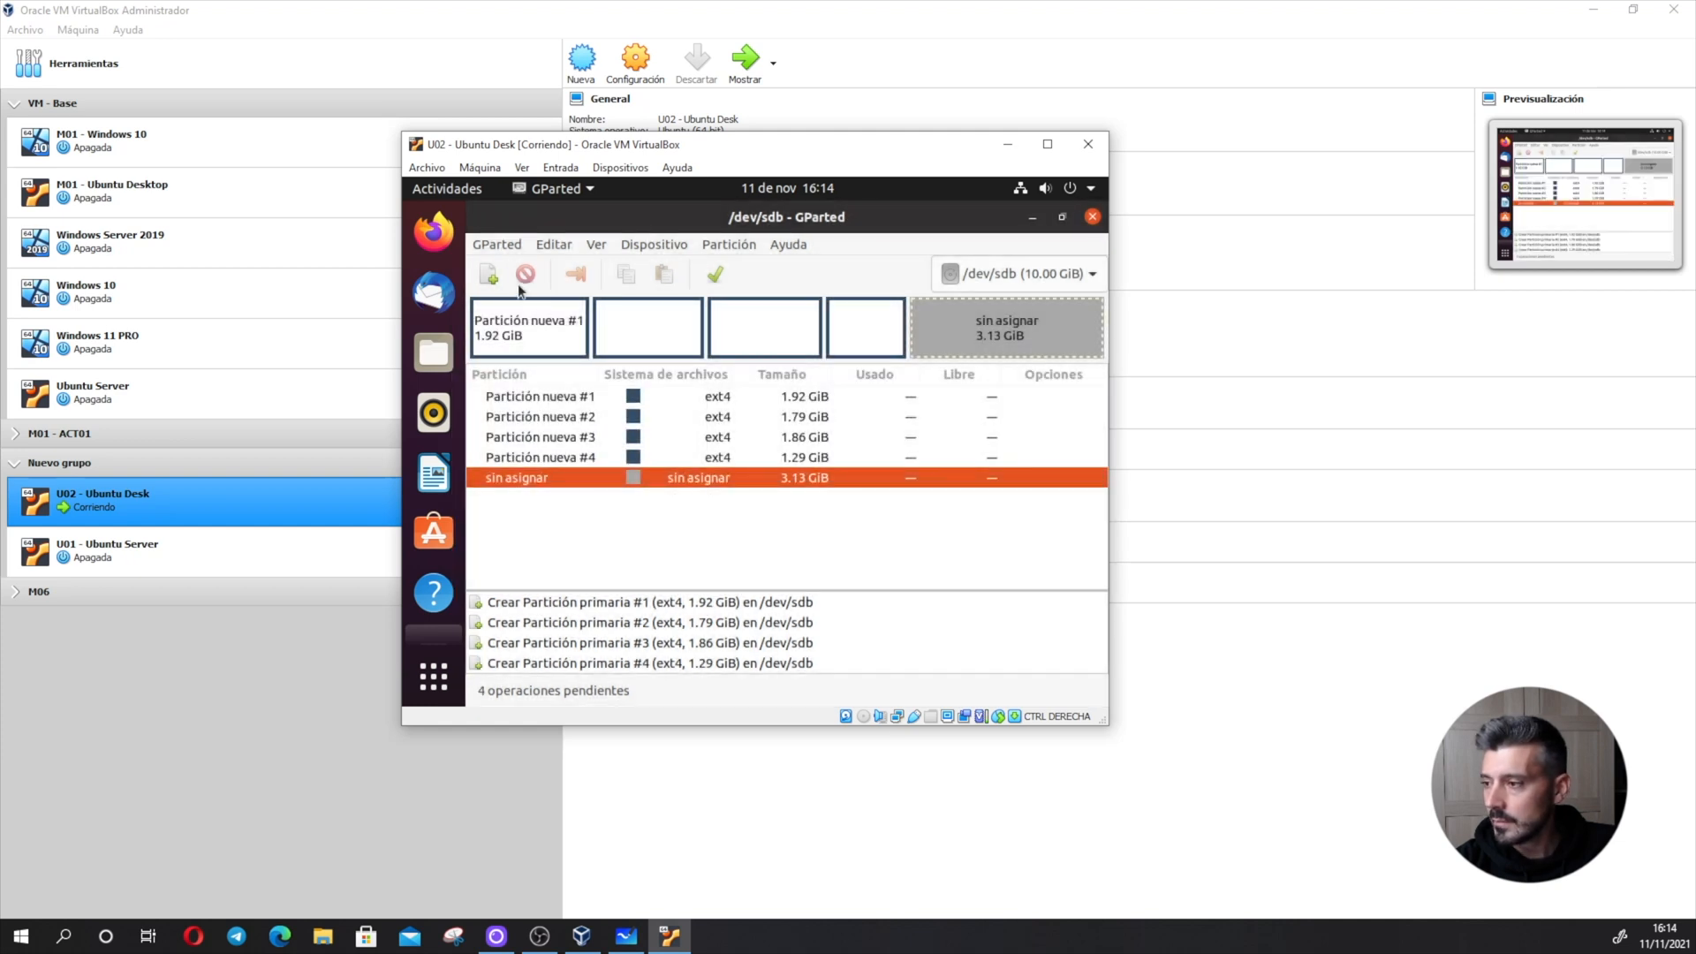
pyautogui.click(488, 275)
pyautogui.click(1068, 579)
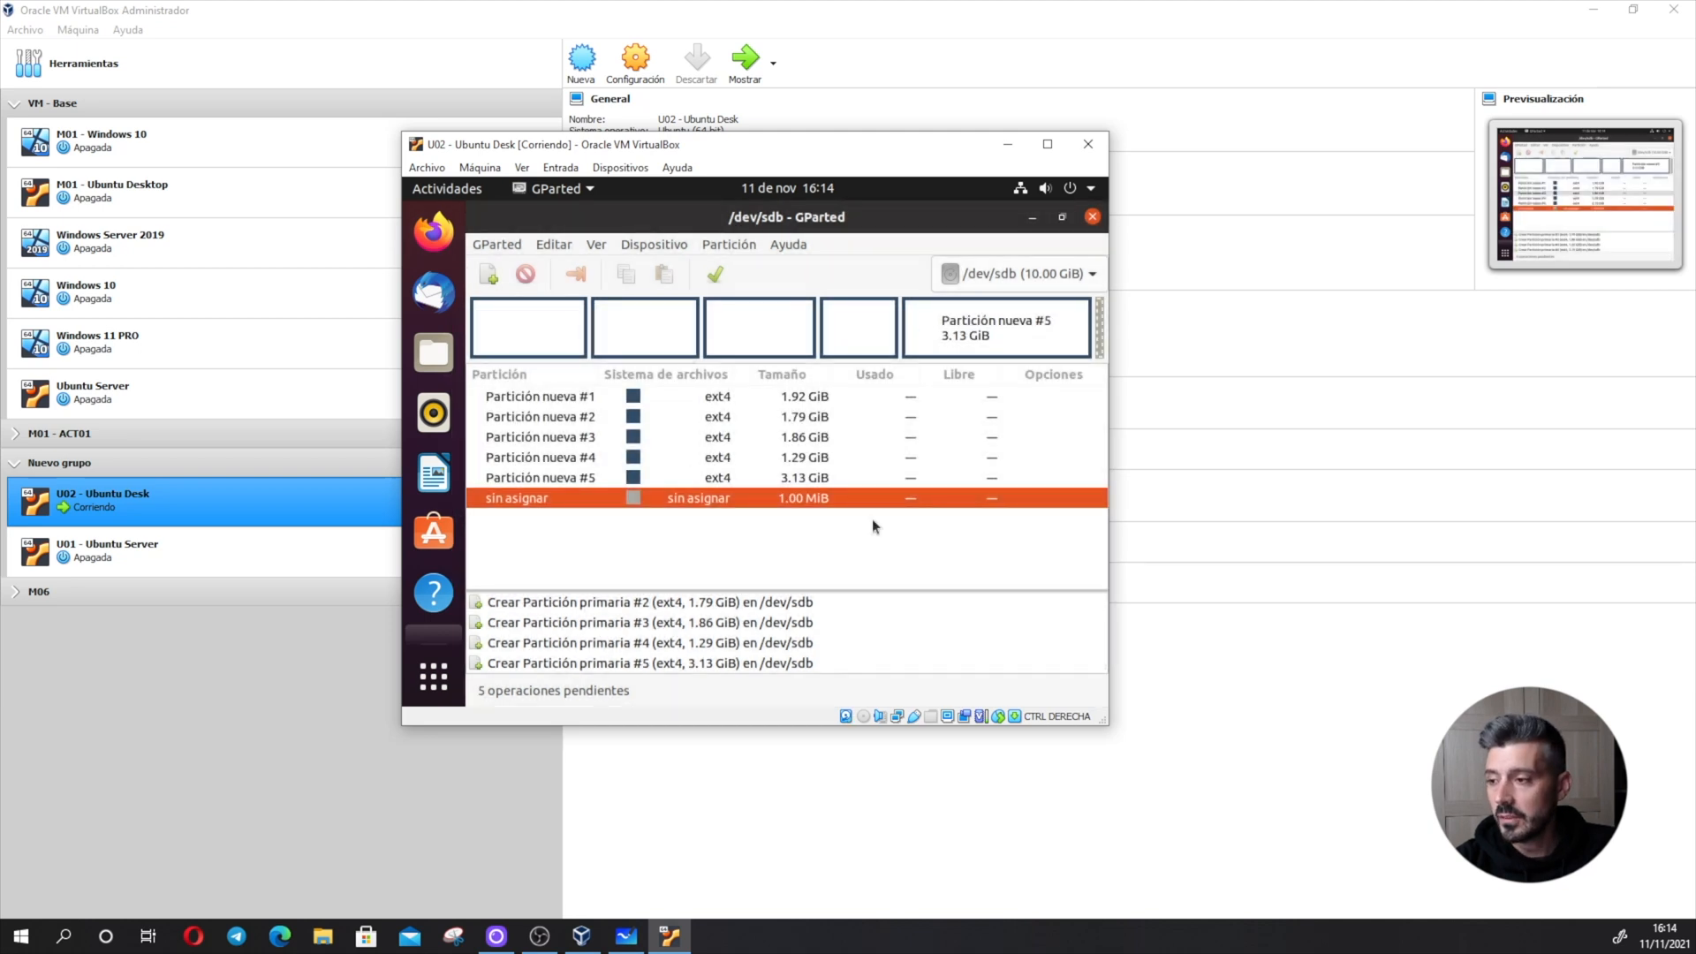
# - Format the second new partition as fat32 and the fourth as ntfs
pyautogui.click(724, 419)
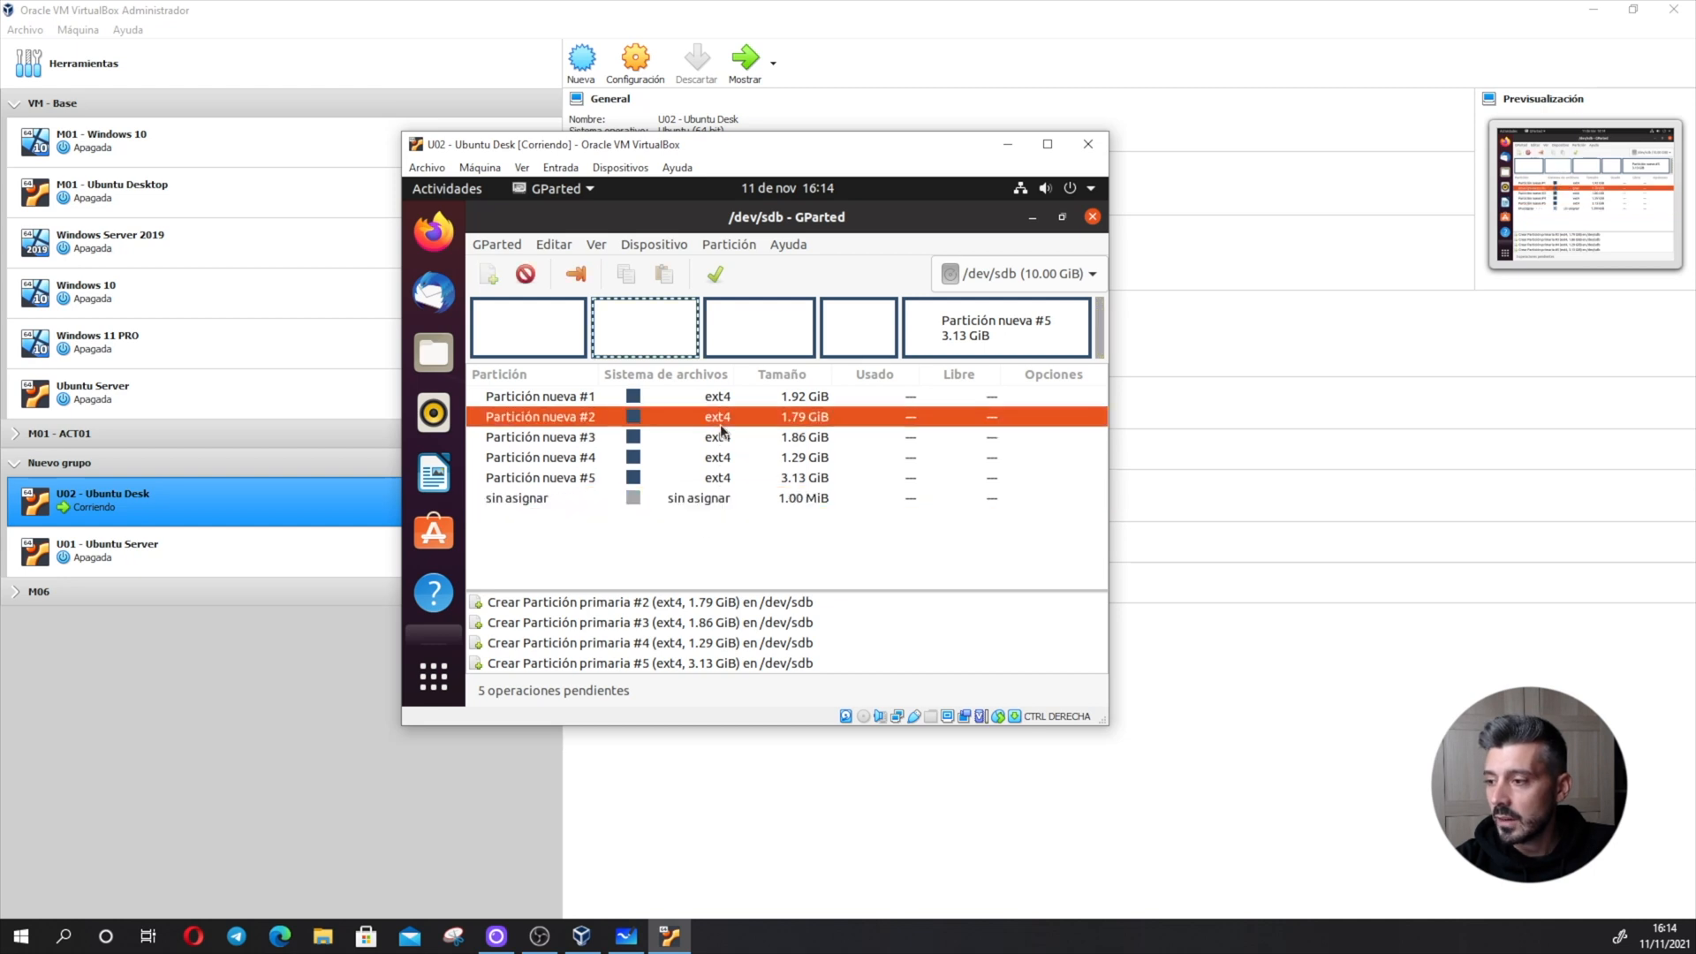
pyautogui.rightClick(724, 422)
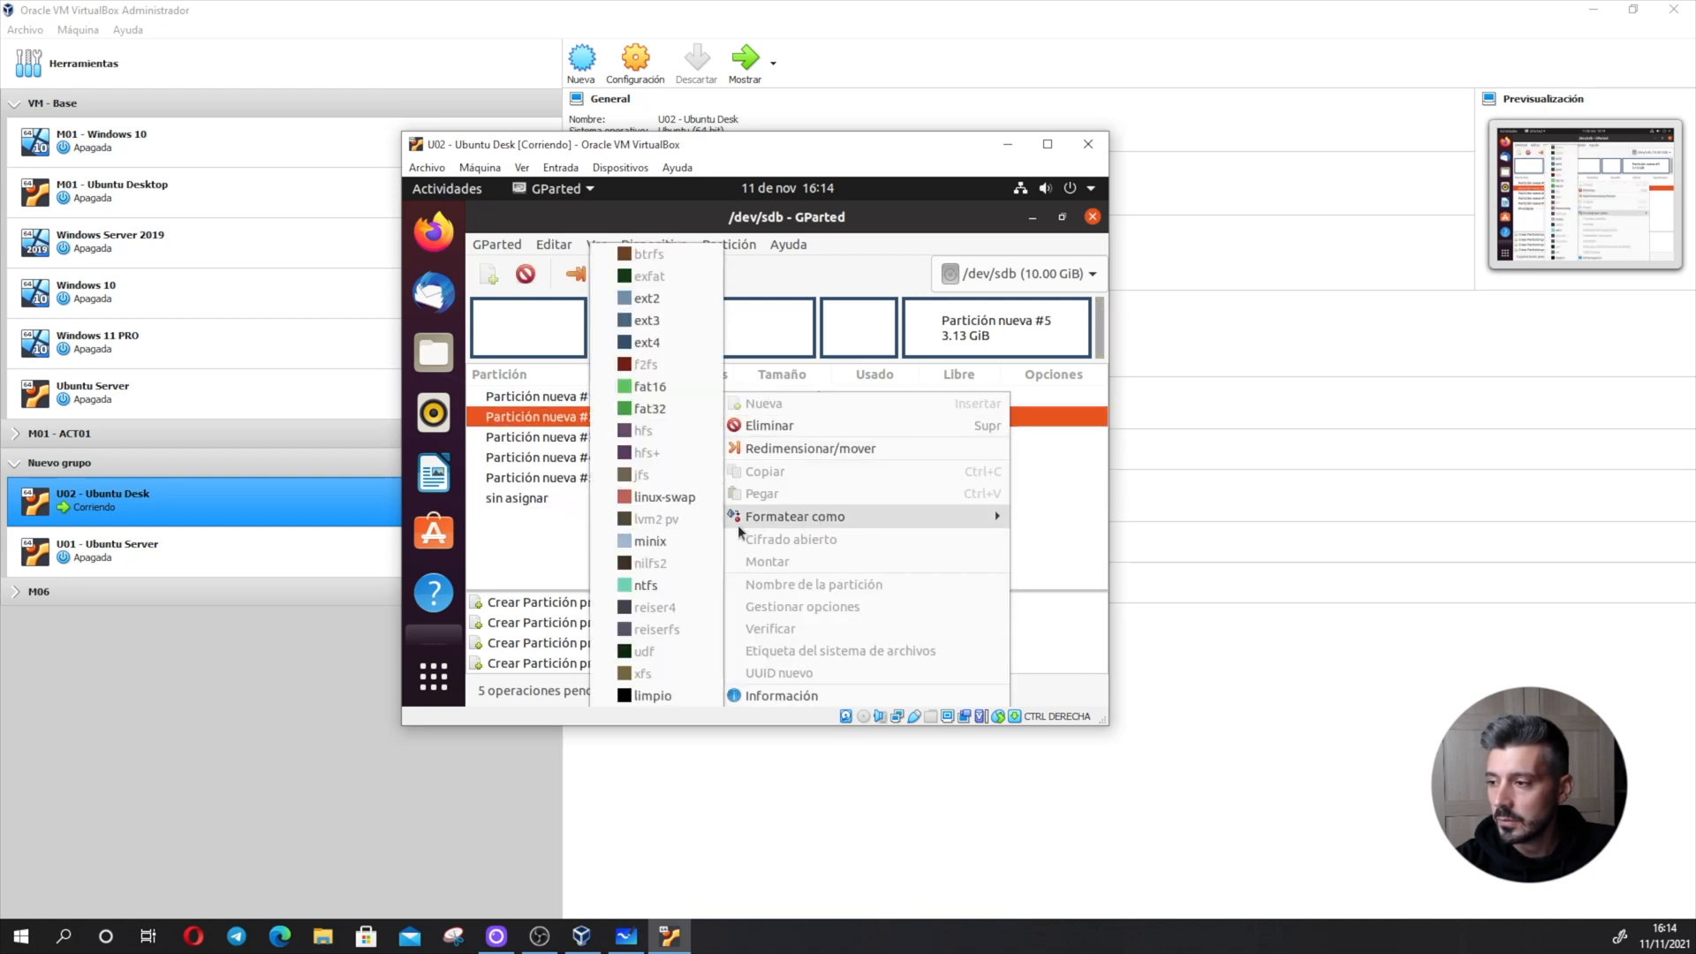
pyautogui.click(658, 409)
pyautogui.rightClick(749, 464)
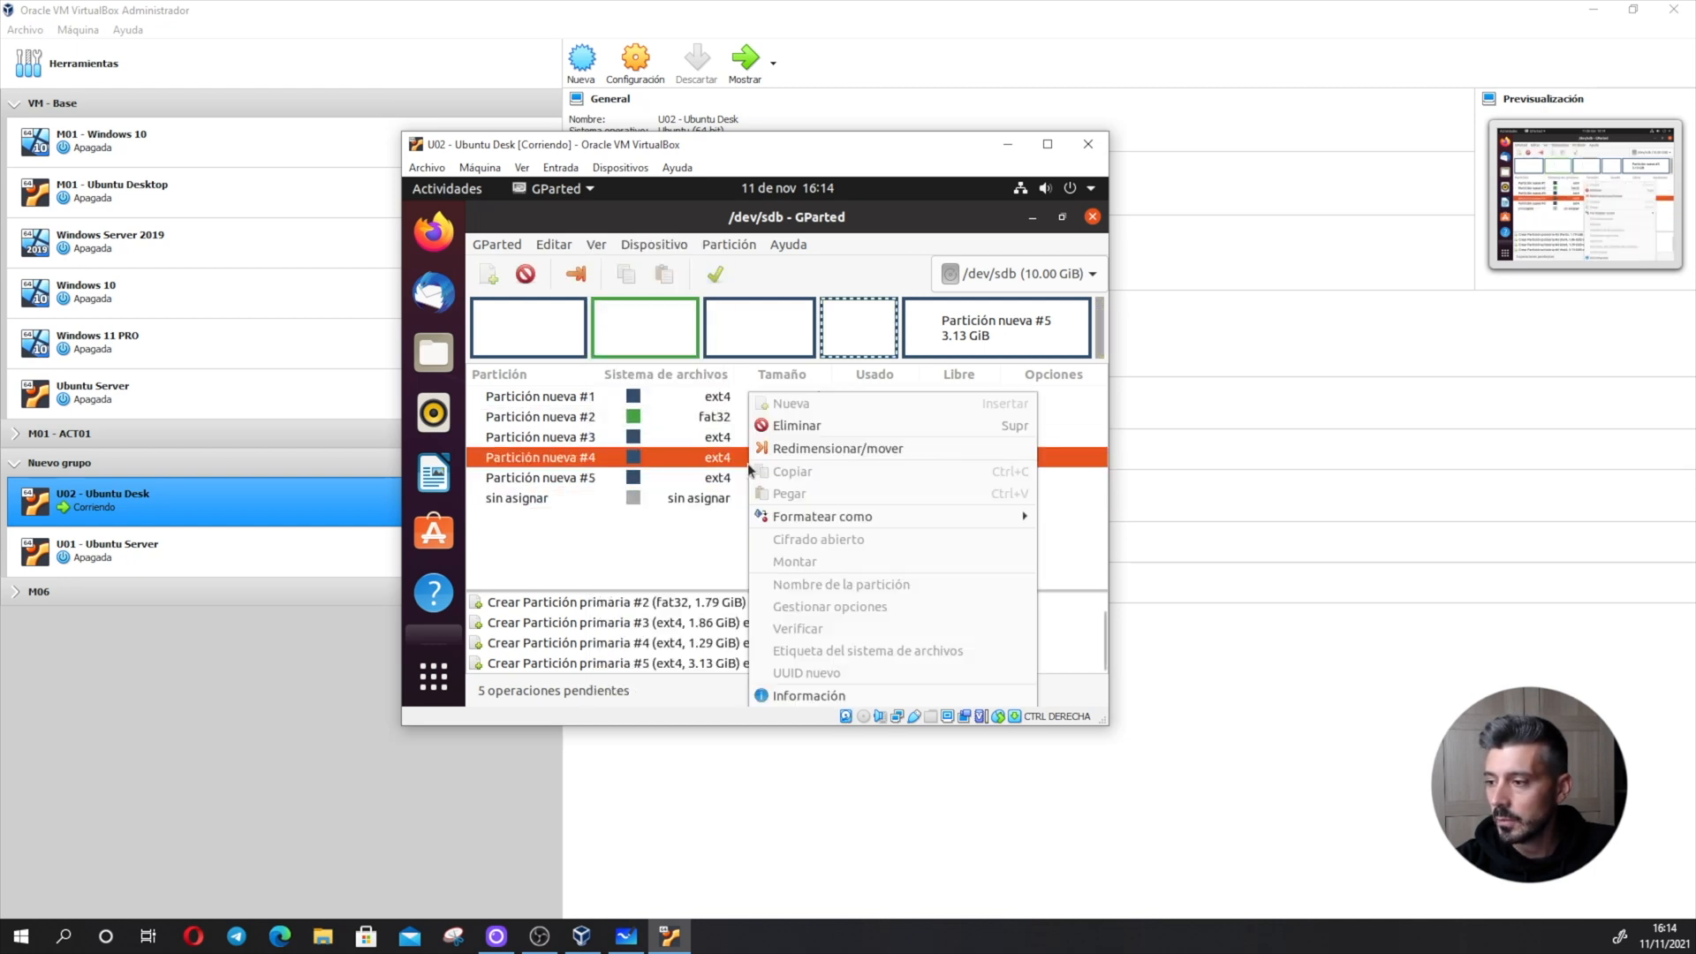
pyautogui.moveTo(830, 515)
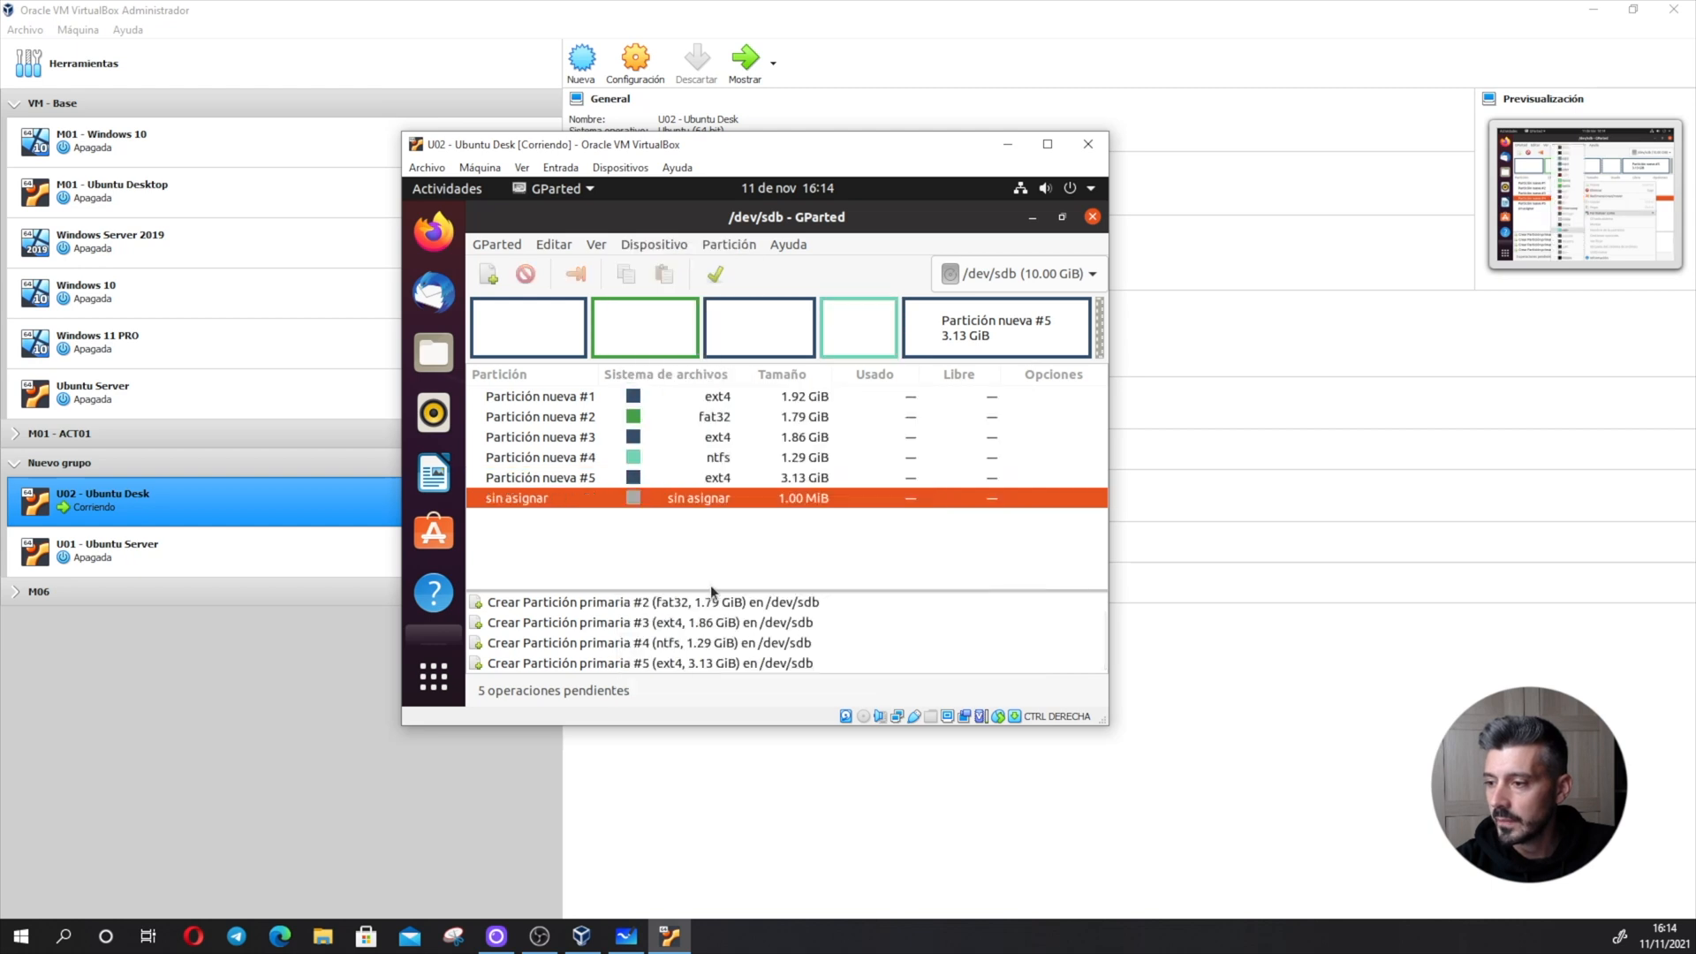
pyautogui.click(710, 584)
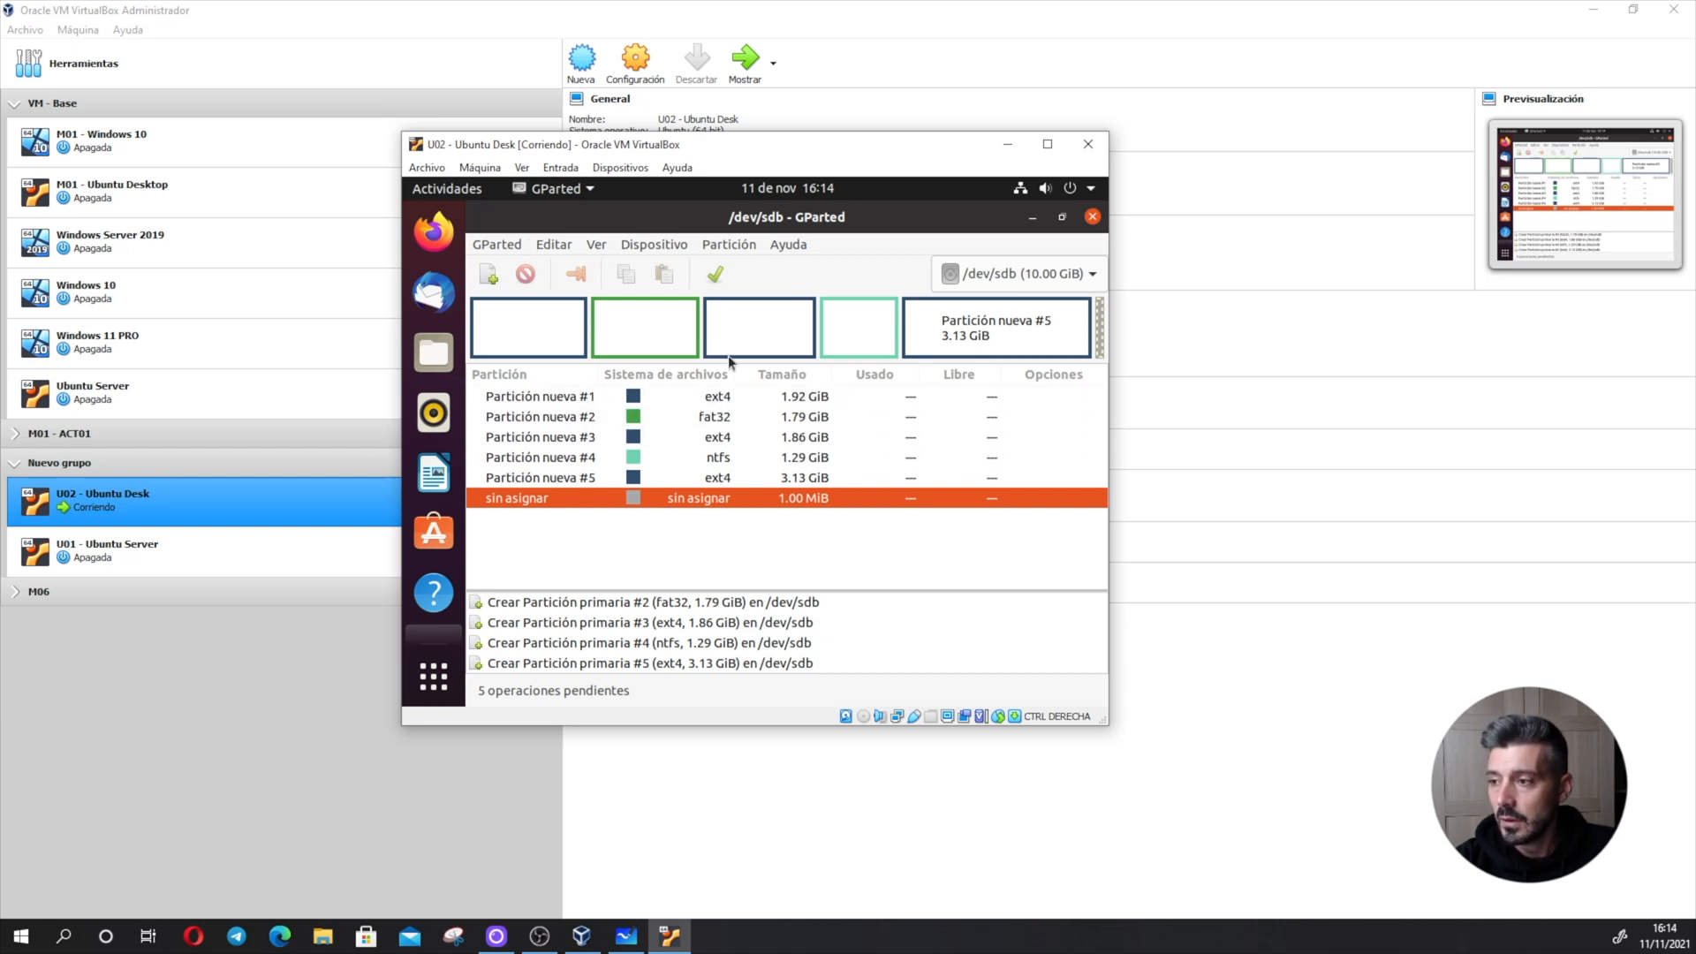
# - Delete the fourth new partition and extend the third over the freed space to about 3.15 GiB
pyautogui.click(862, 347)
pyautogui.click(526, 276)
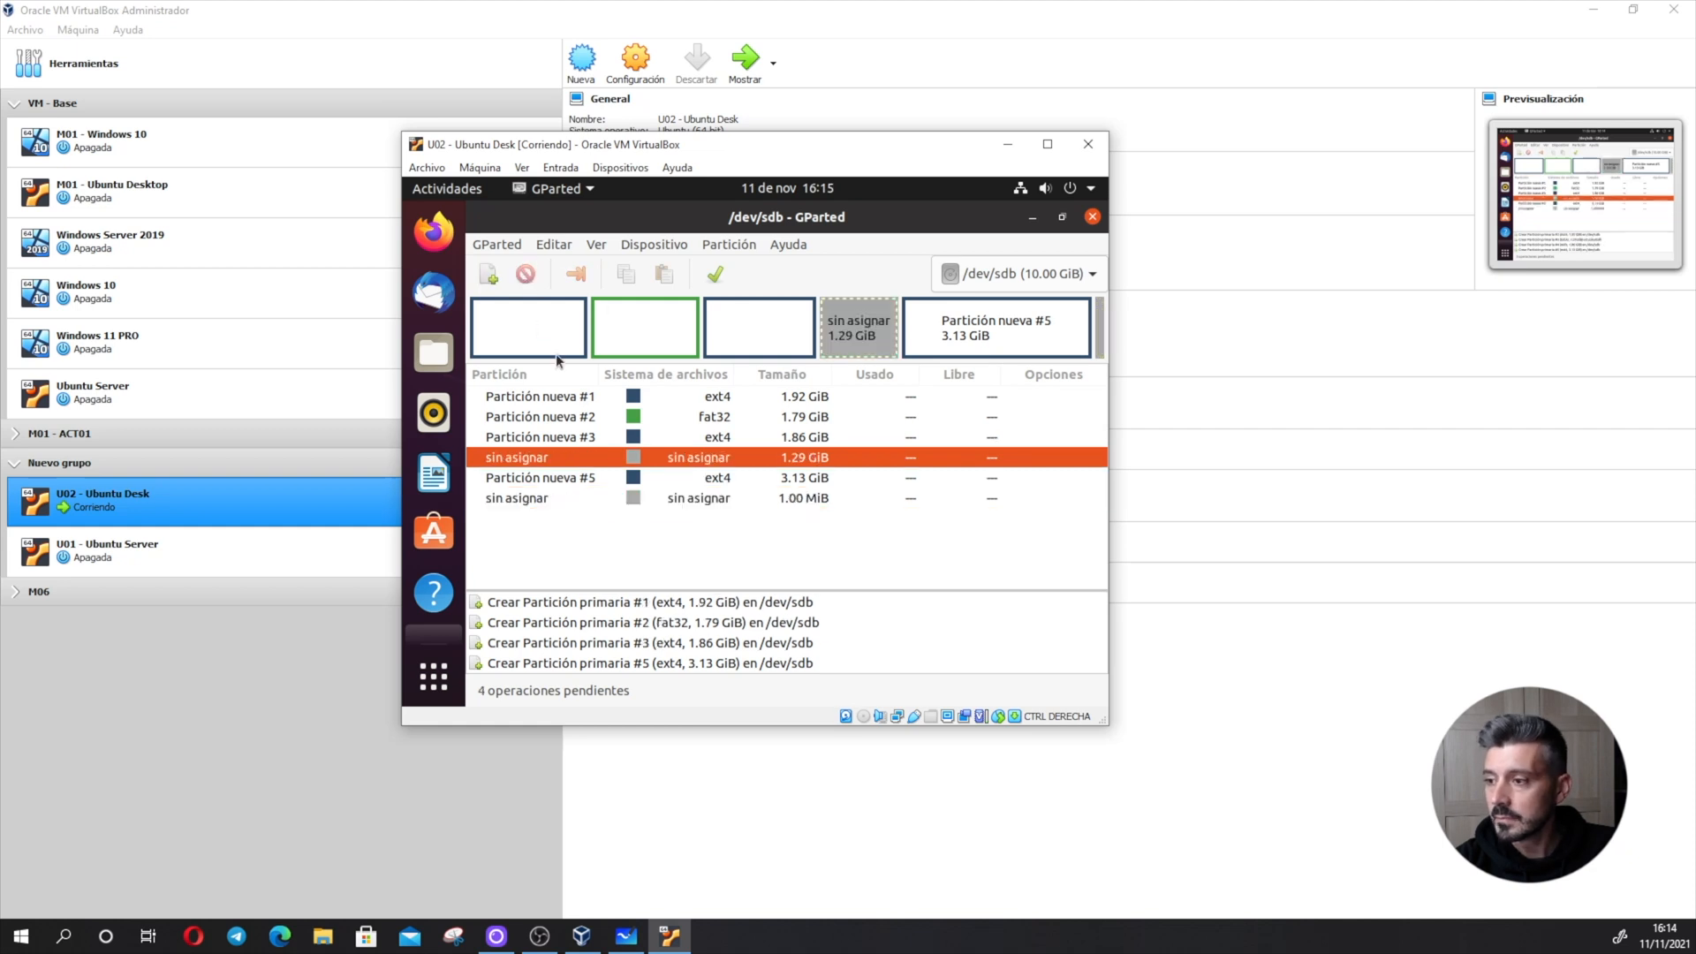
pyautogui.click(749, 332)
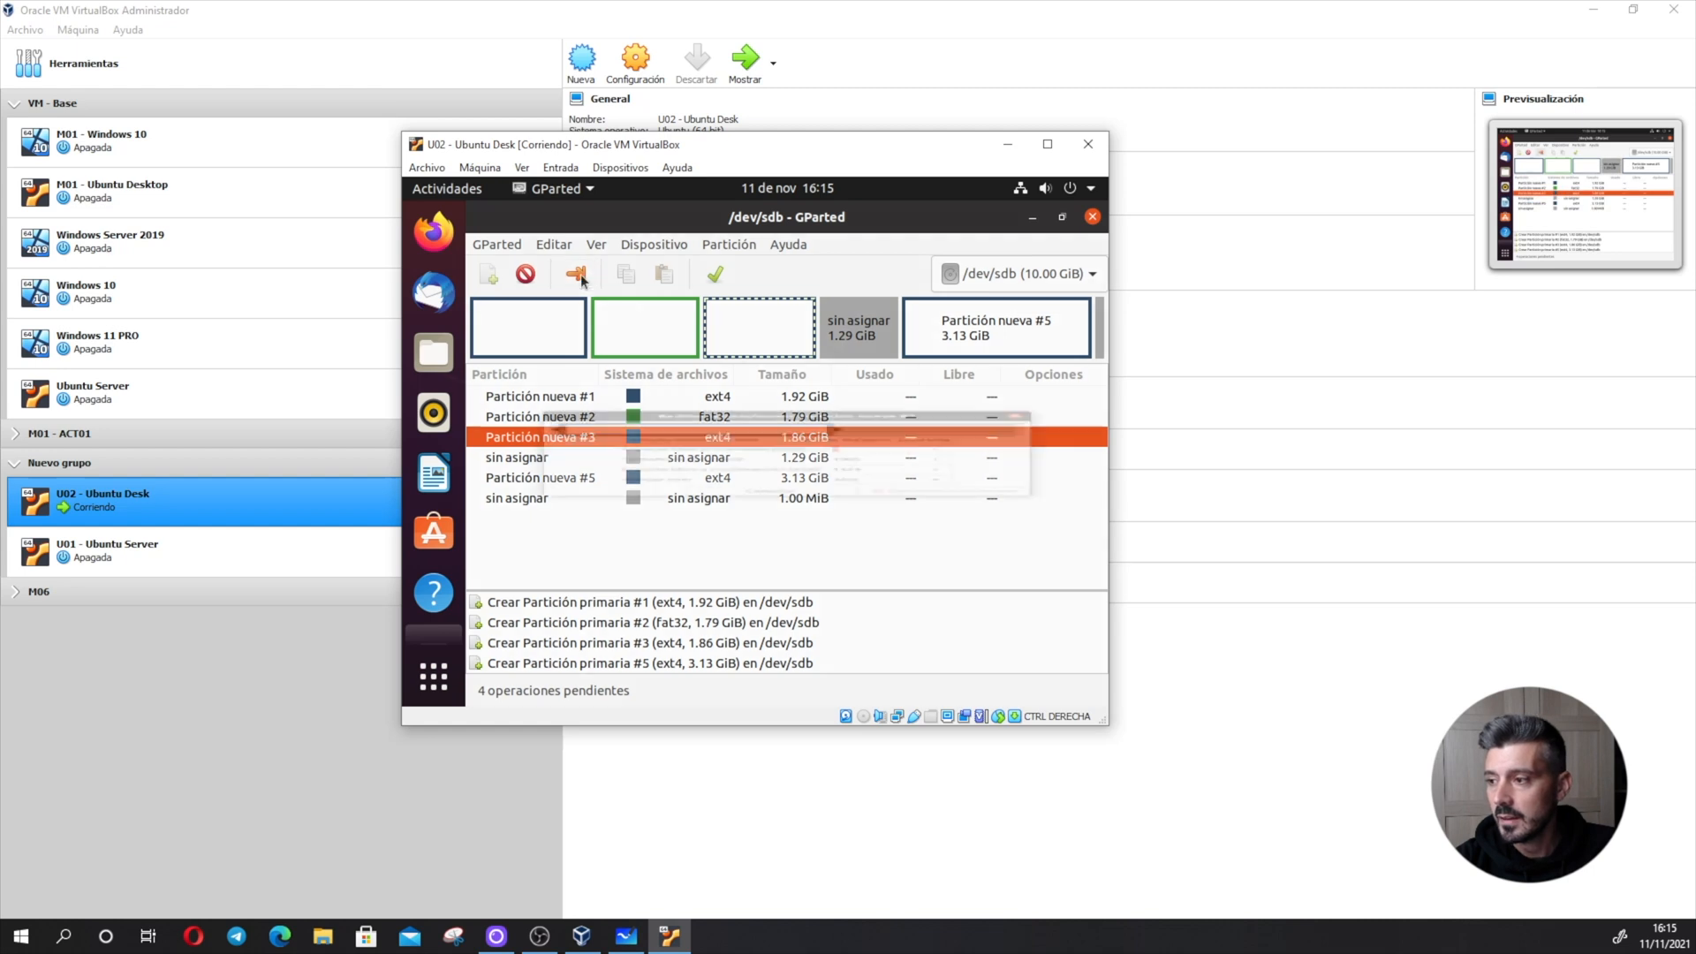
pyautogui.click(576, 274)
pyautogui.moveTo(870, 373); pyautogui.dragTo(1034, 373)
pyautogui.click(915, 583)
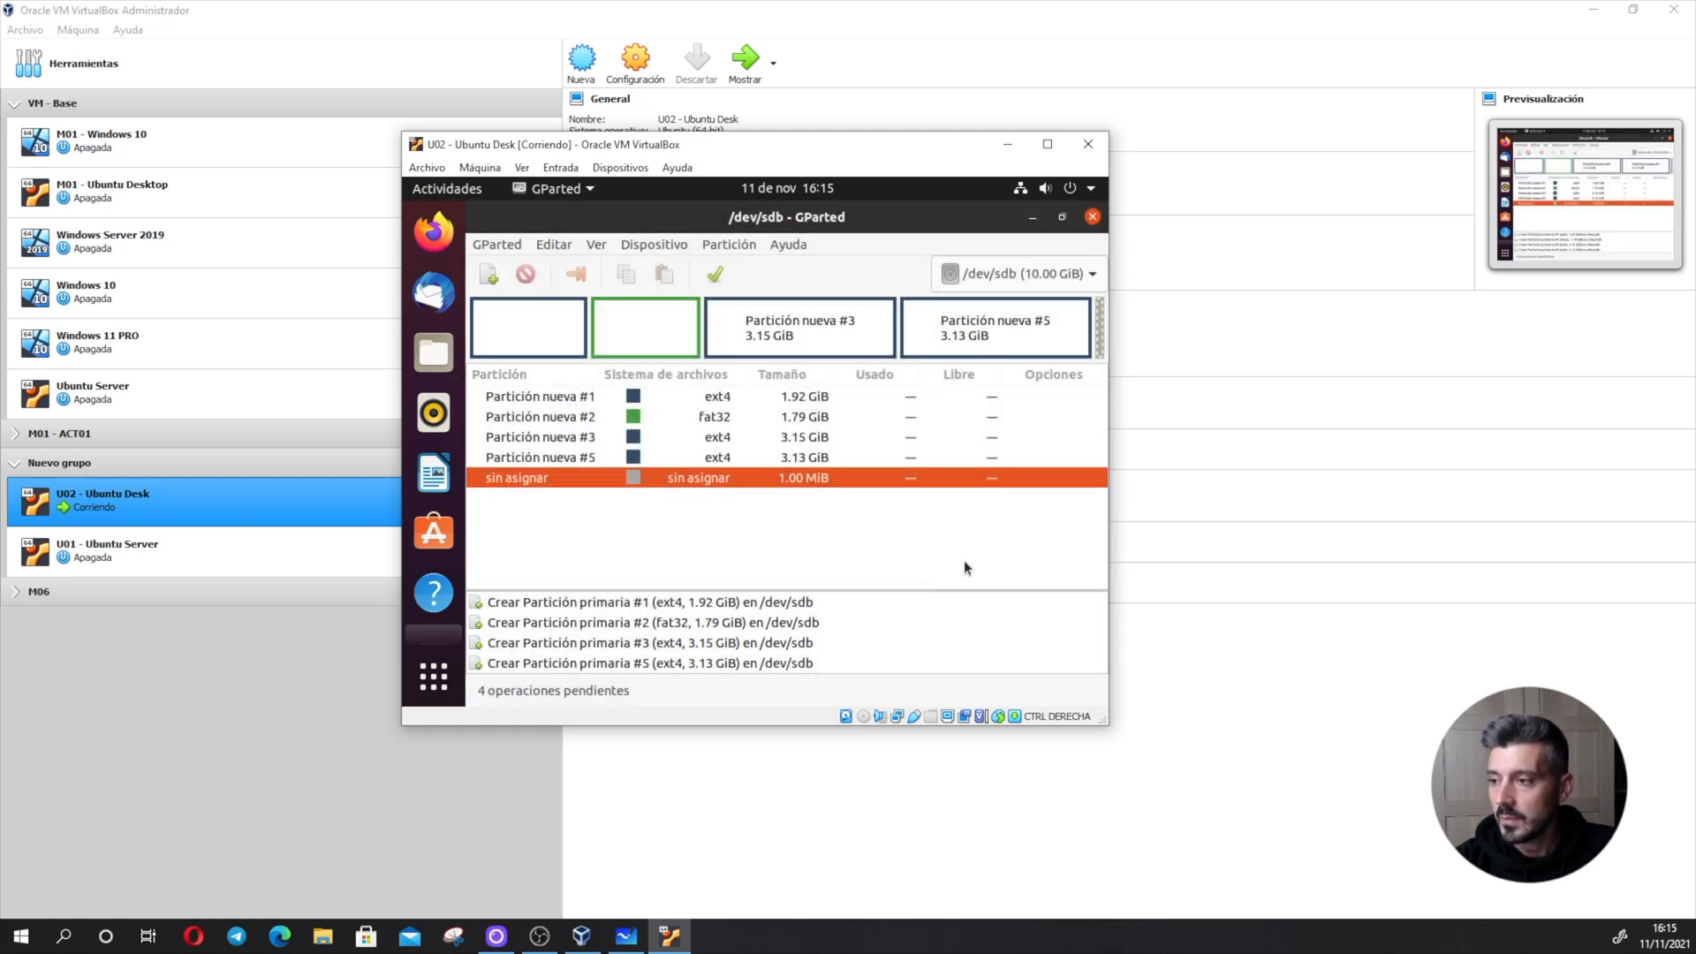
# - Shrink the last ext4 partition to about 2329 MiB, leaving about 879 MiB free after it
pyautogui.click(1000, 320)
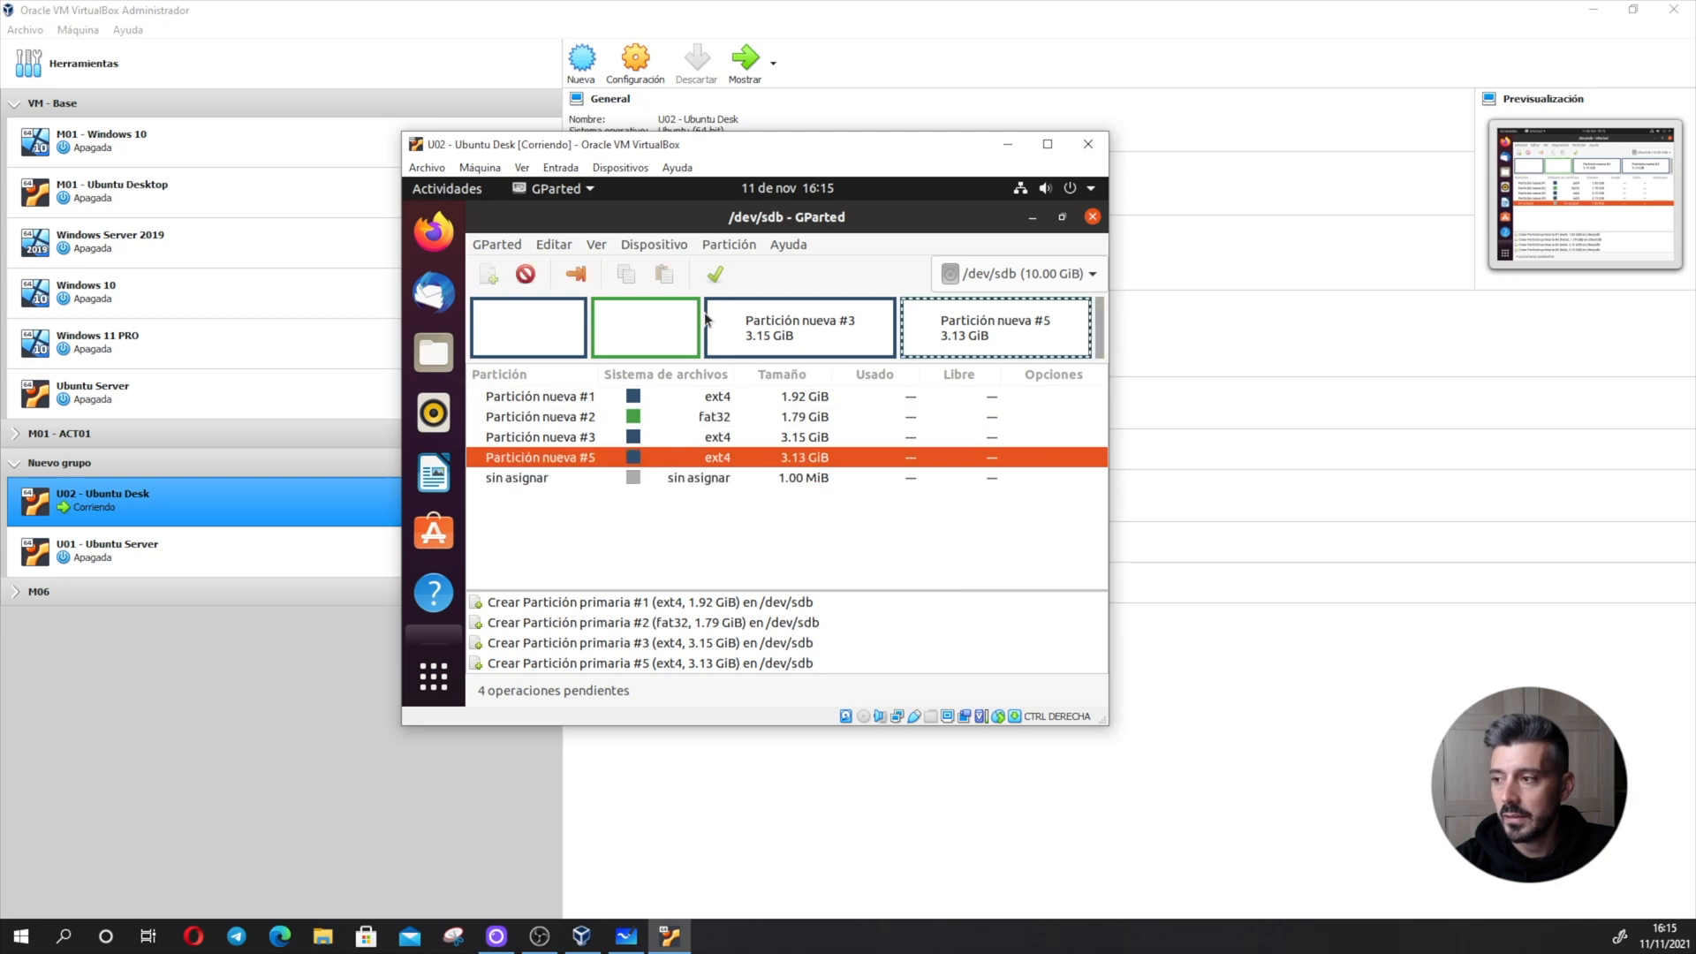
pyautogui.click(576, 274)
pyautogui.moveTo(1010, 375); pyautogui.dragTo(895, 375)
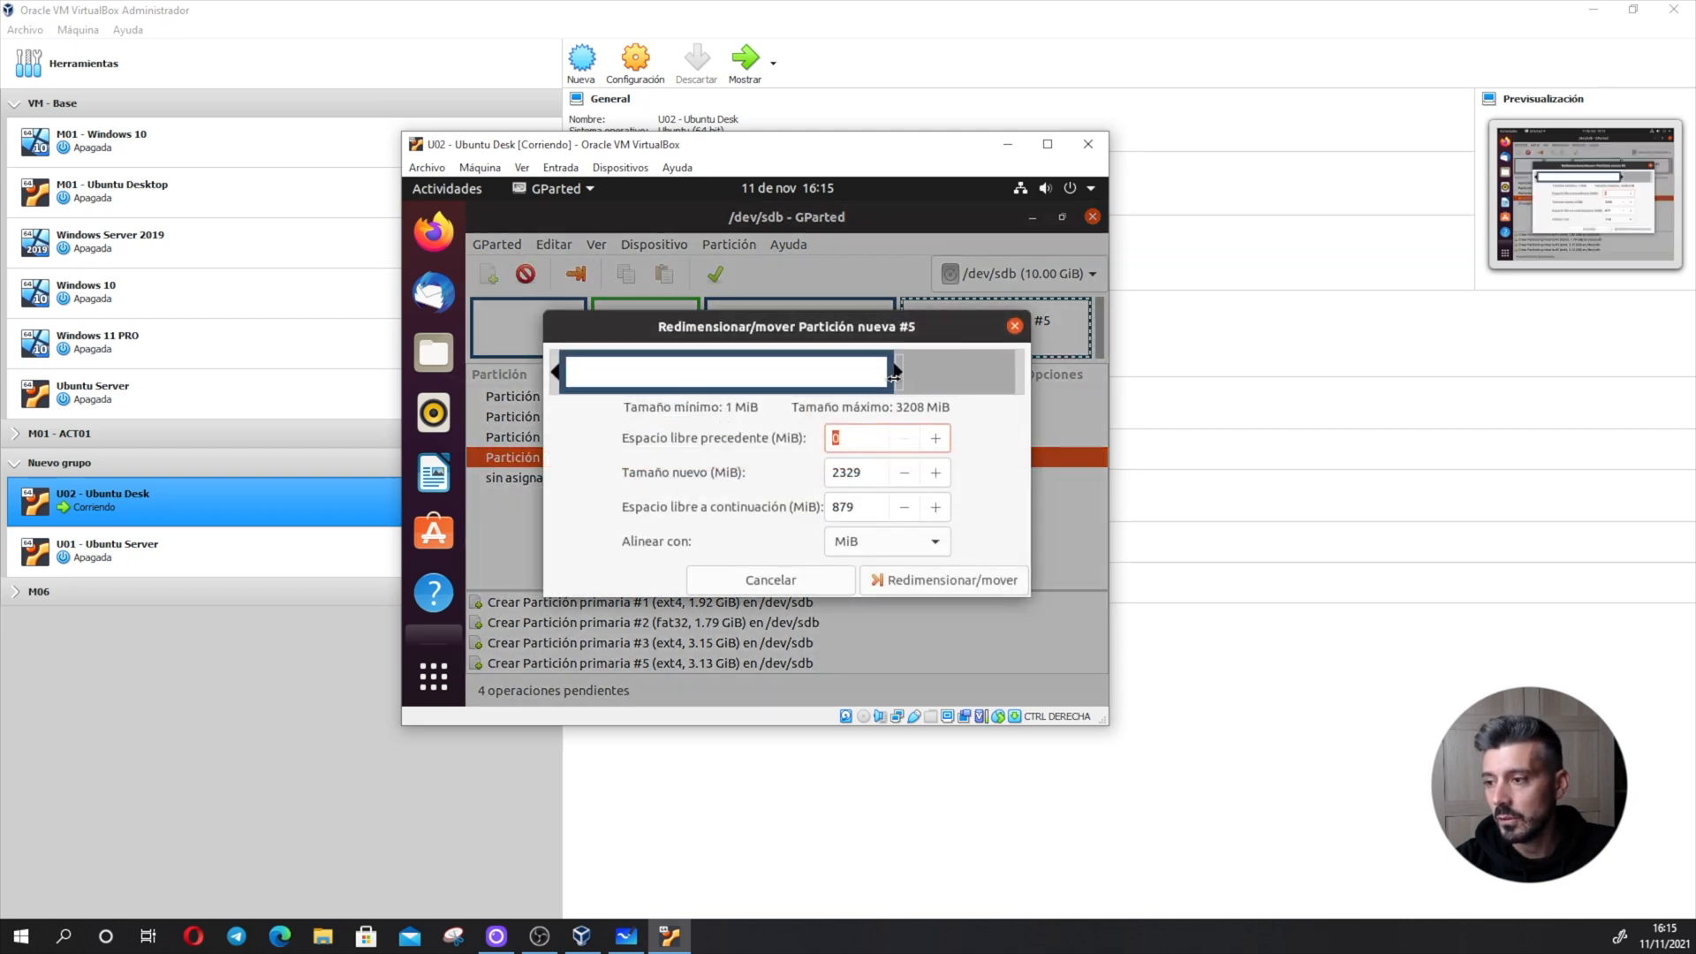
pyautogui.click(925, 581)
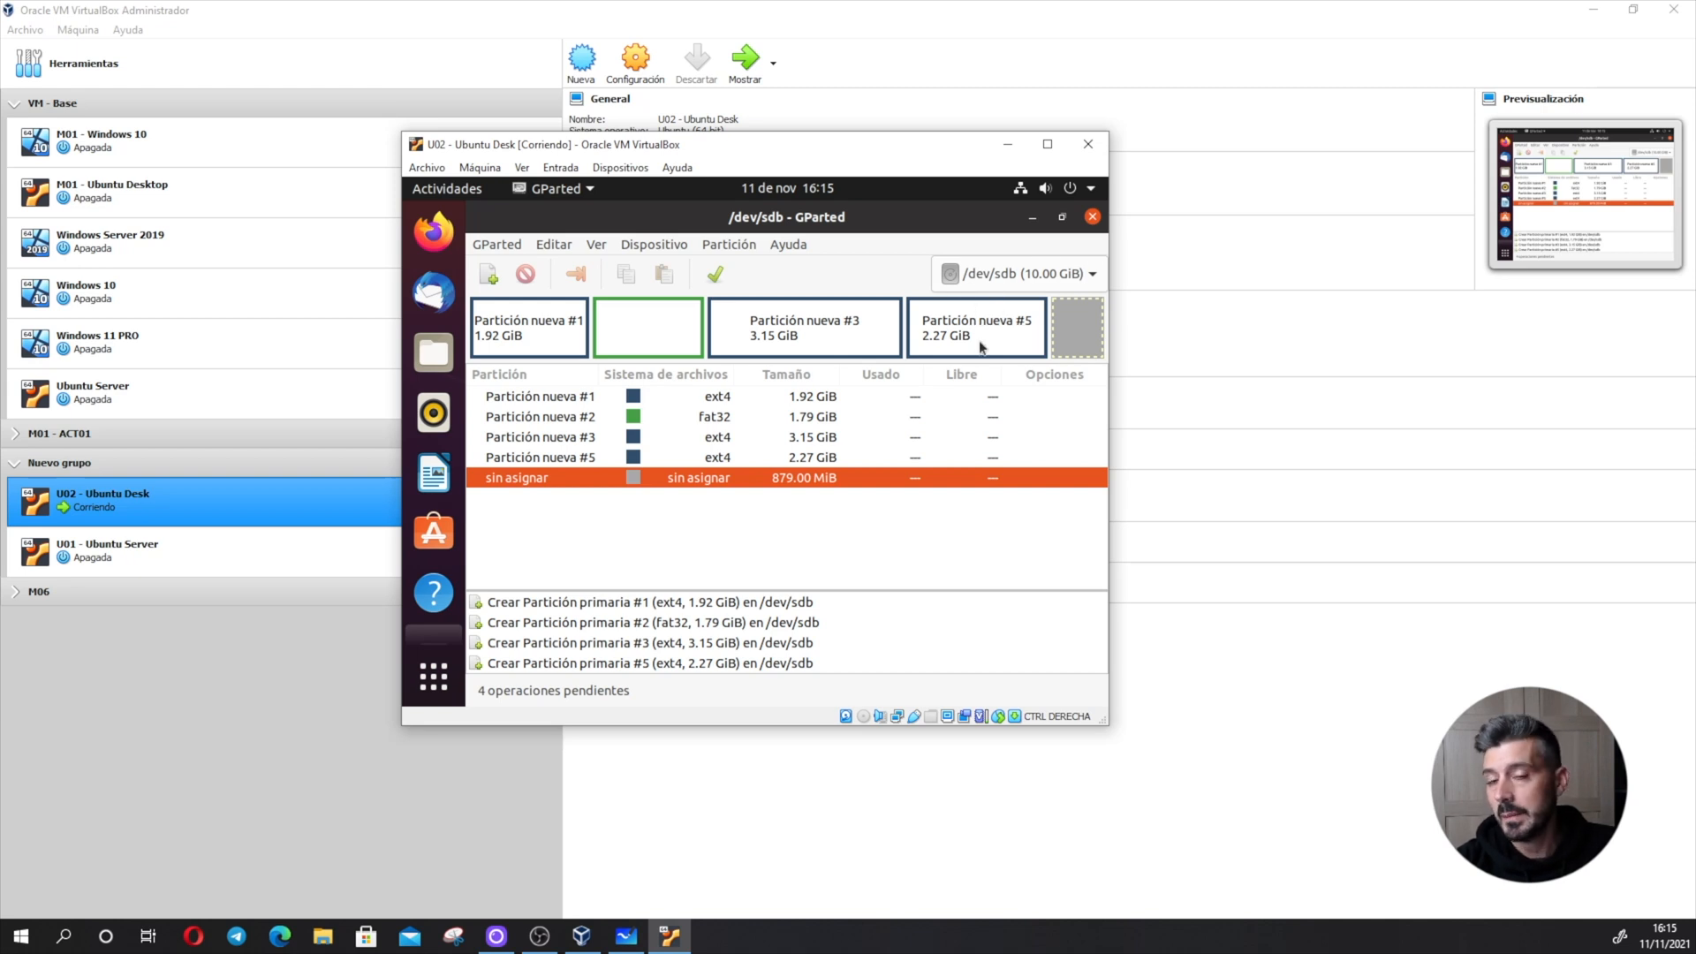
# - Apply all pending operations to /dev/sdb and close the finished operations report
pyautogui.click(715, 274)
pyautogui.click(910, 526)
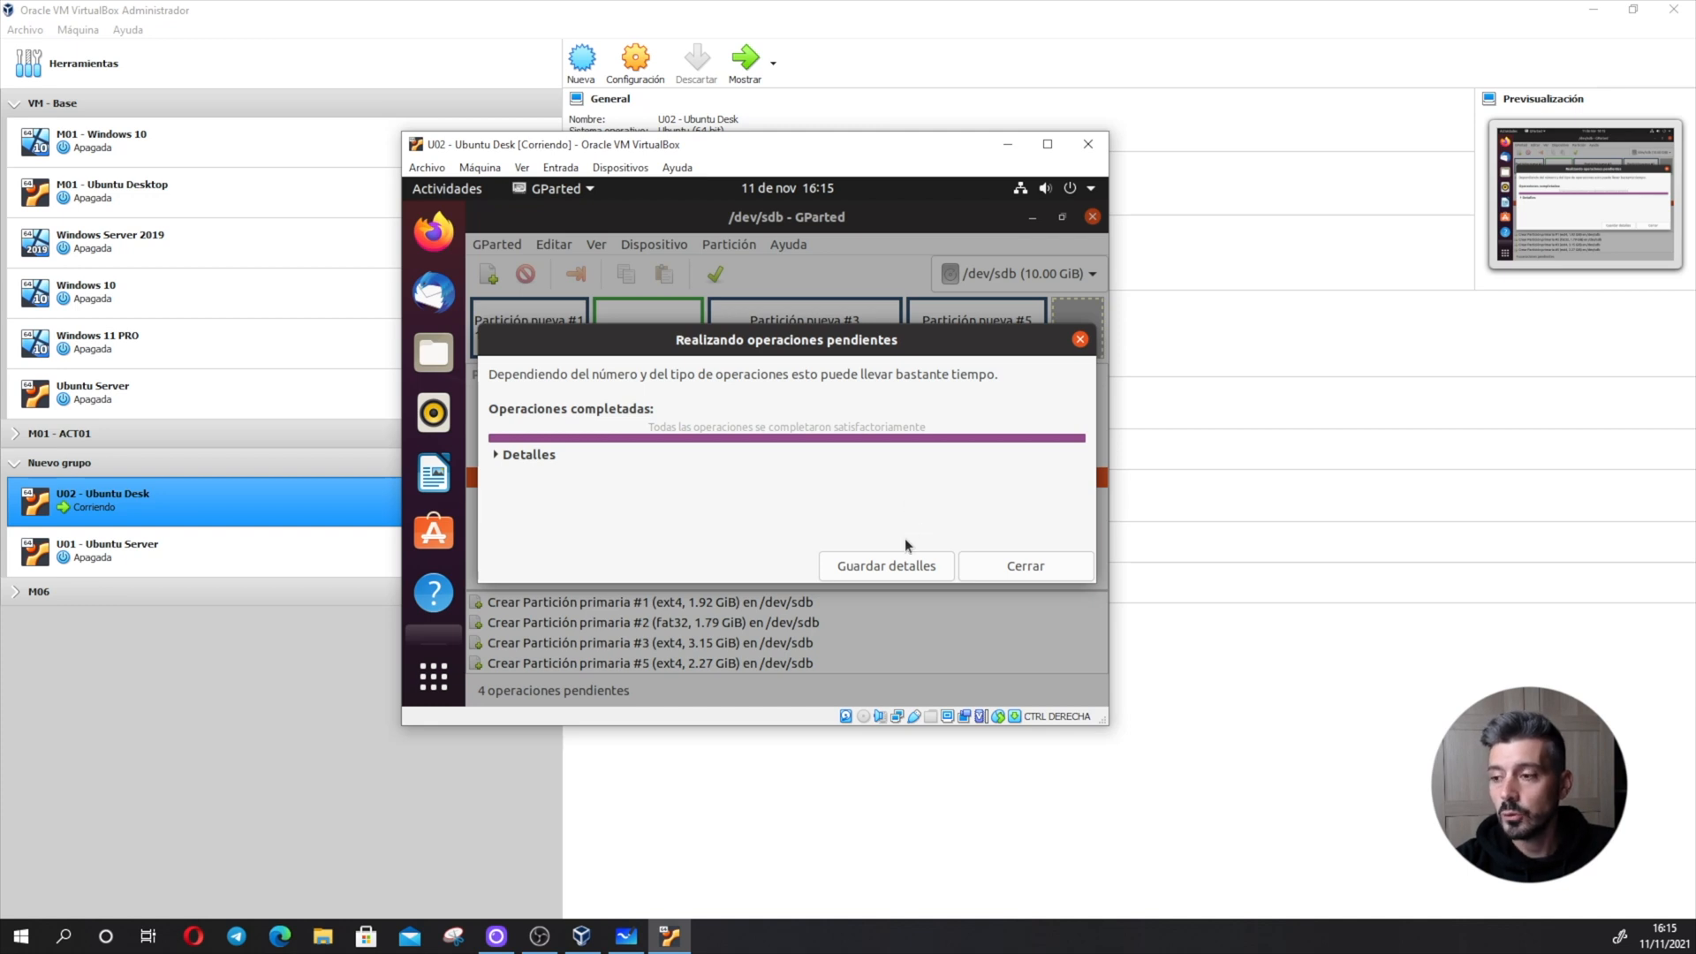
pyautogui.click(1008, 562)
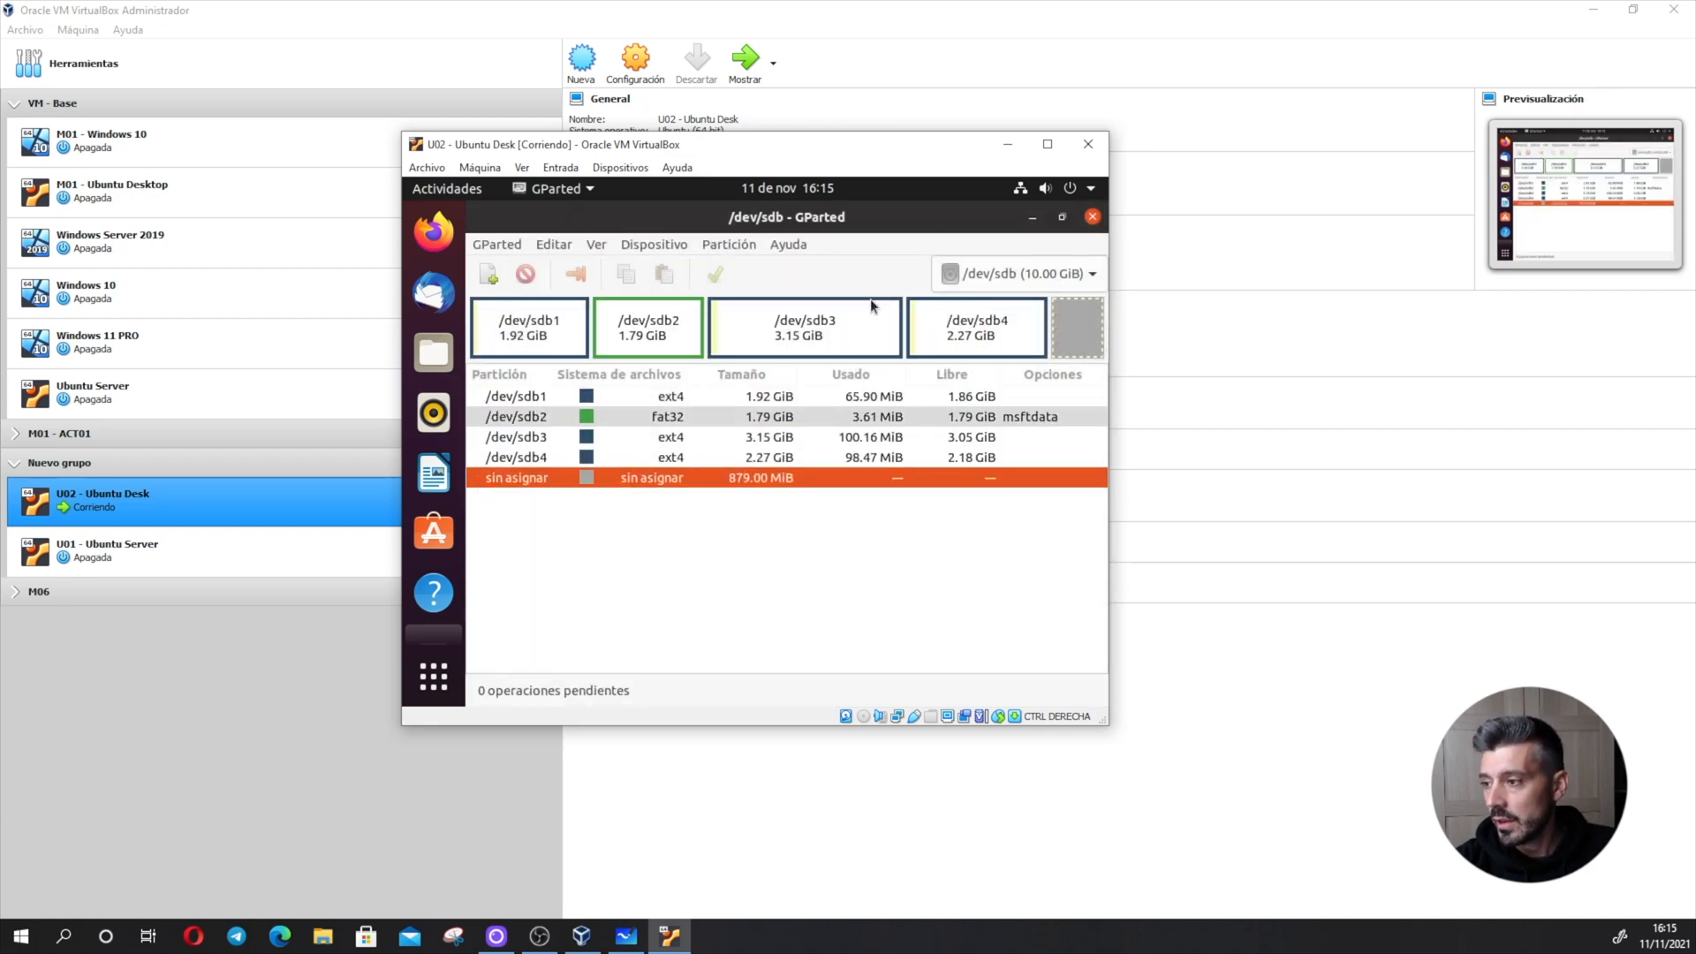
# - Close GParted and shut down the Ubuntu desktop virtual machine
pyautogui.click(1094, 217)
pyautogui.click(1071, 186)
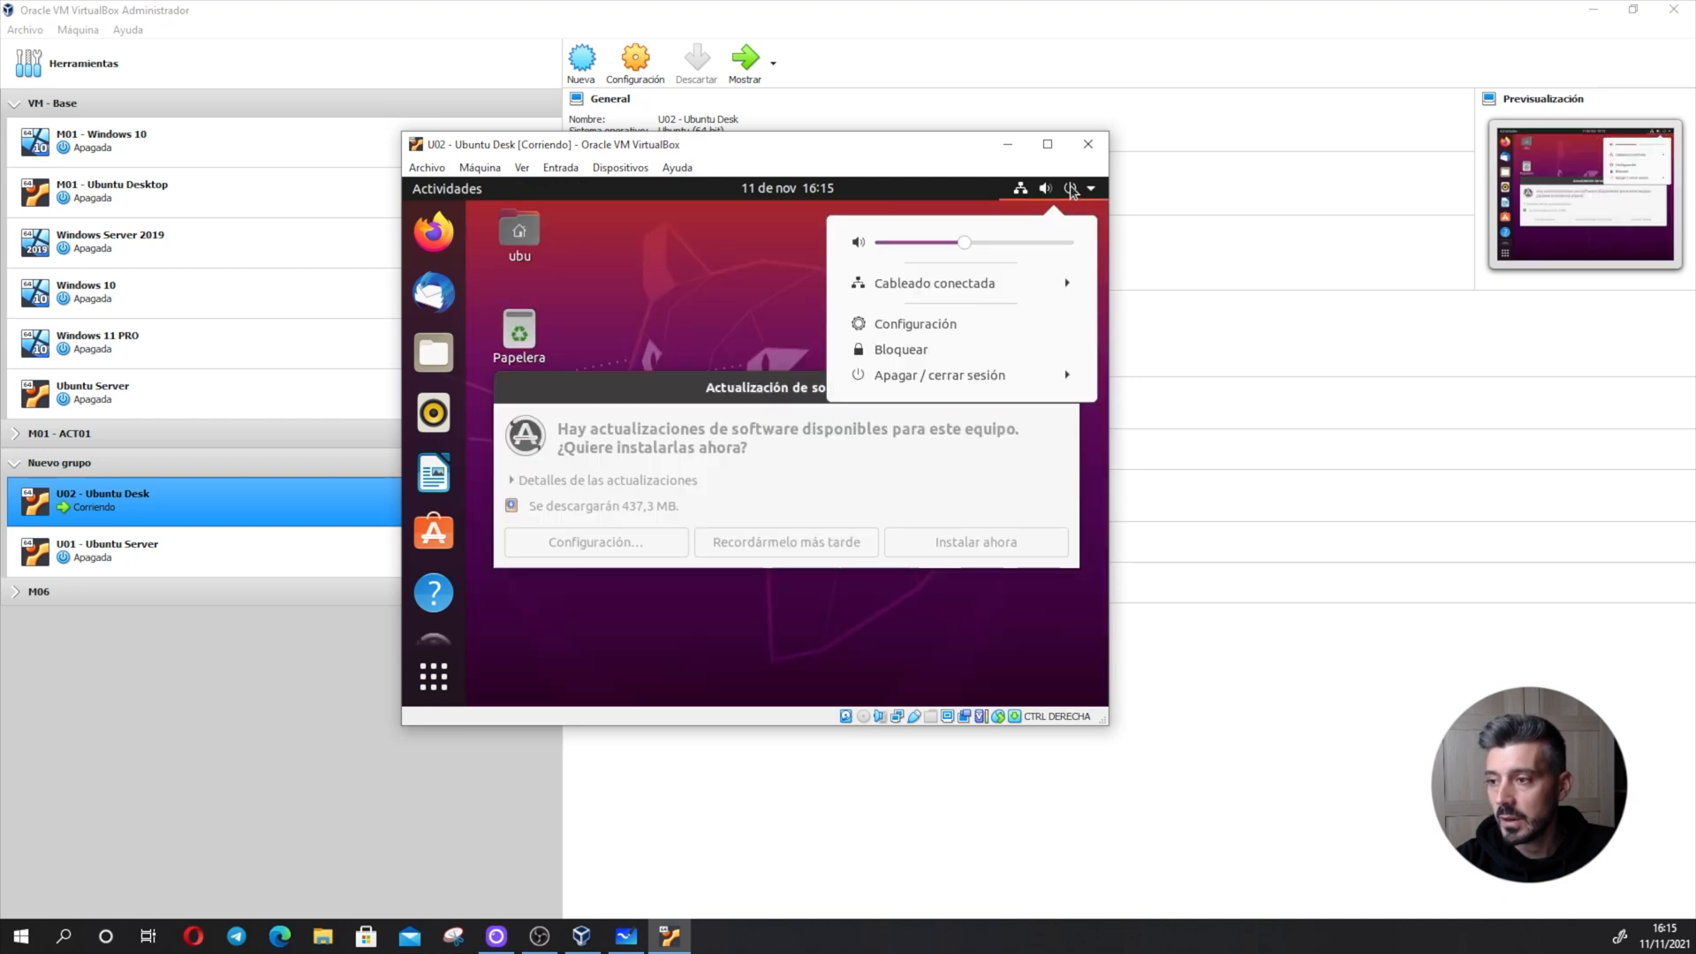
pyautogui.click(986, 375)
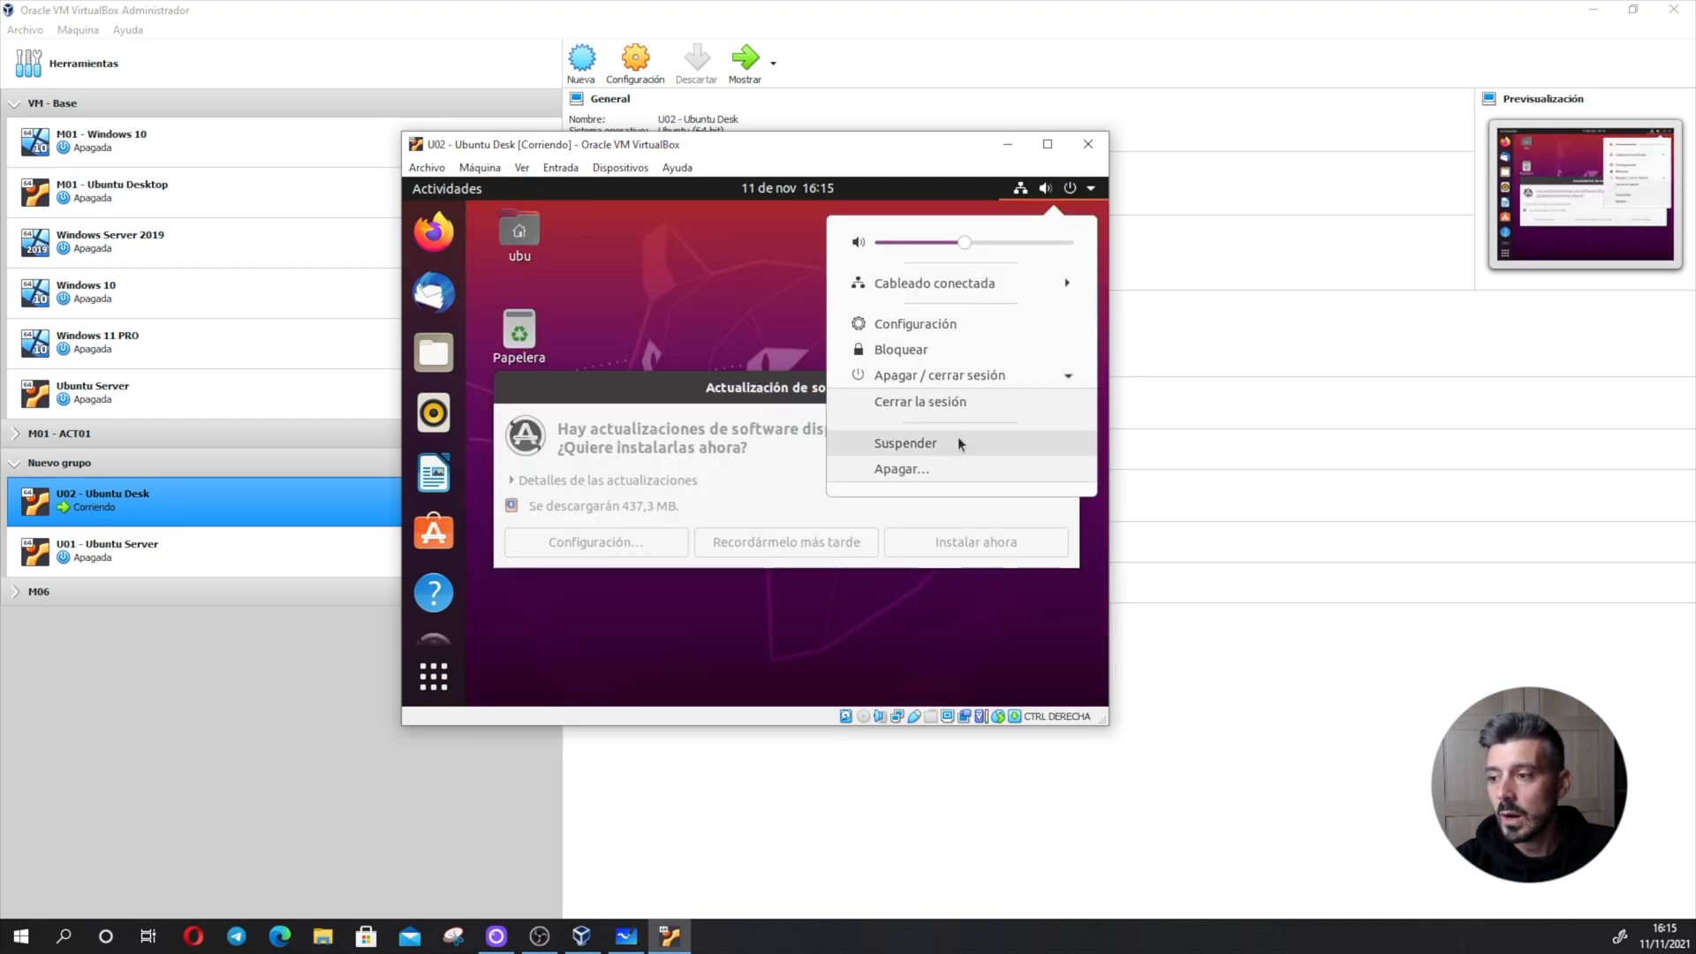
pyautogui.click(958, 463)
pyautogui.click(903, 501)
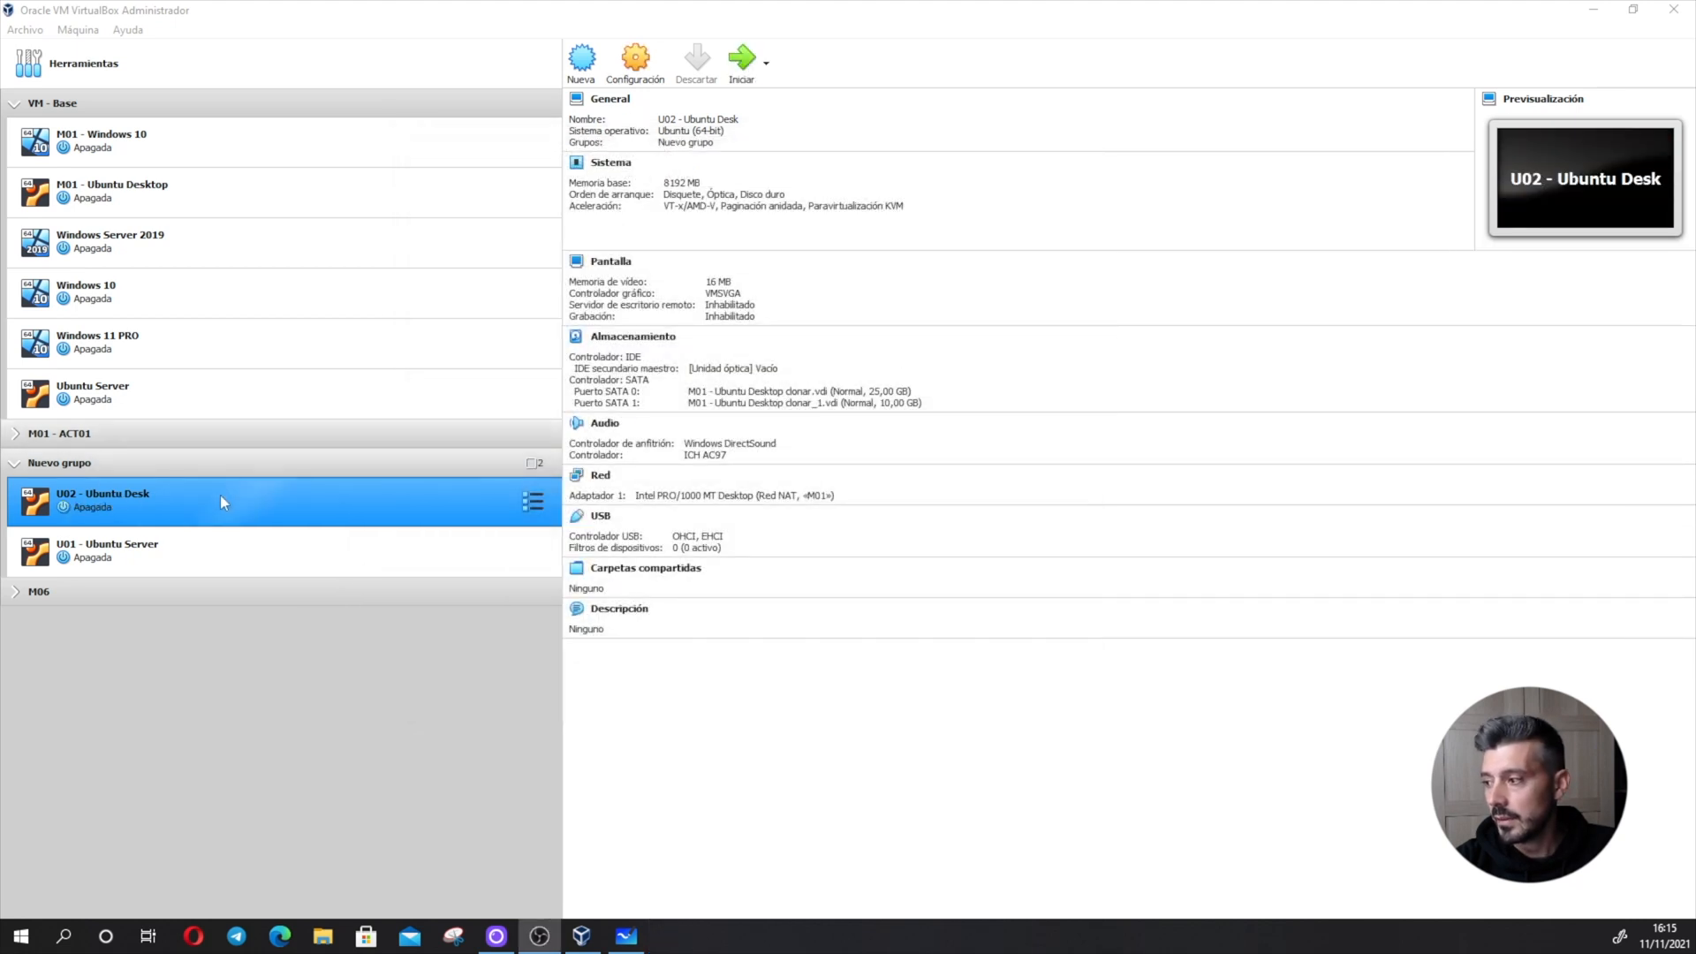
# - Start the U01 - Ubuntu Server virtual machine and log in with the account's username and password
pyautogui.click(164, 542)
pyautogui.click(747, 59)
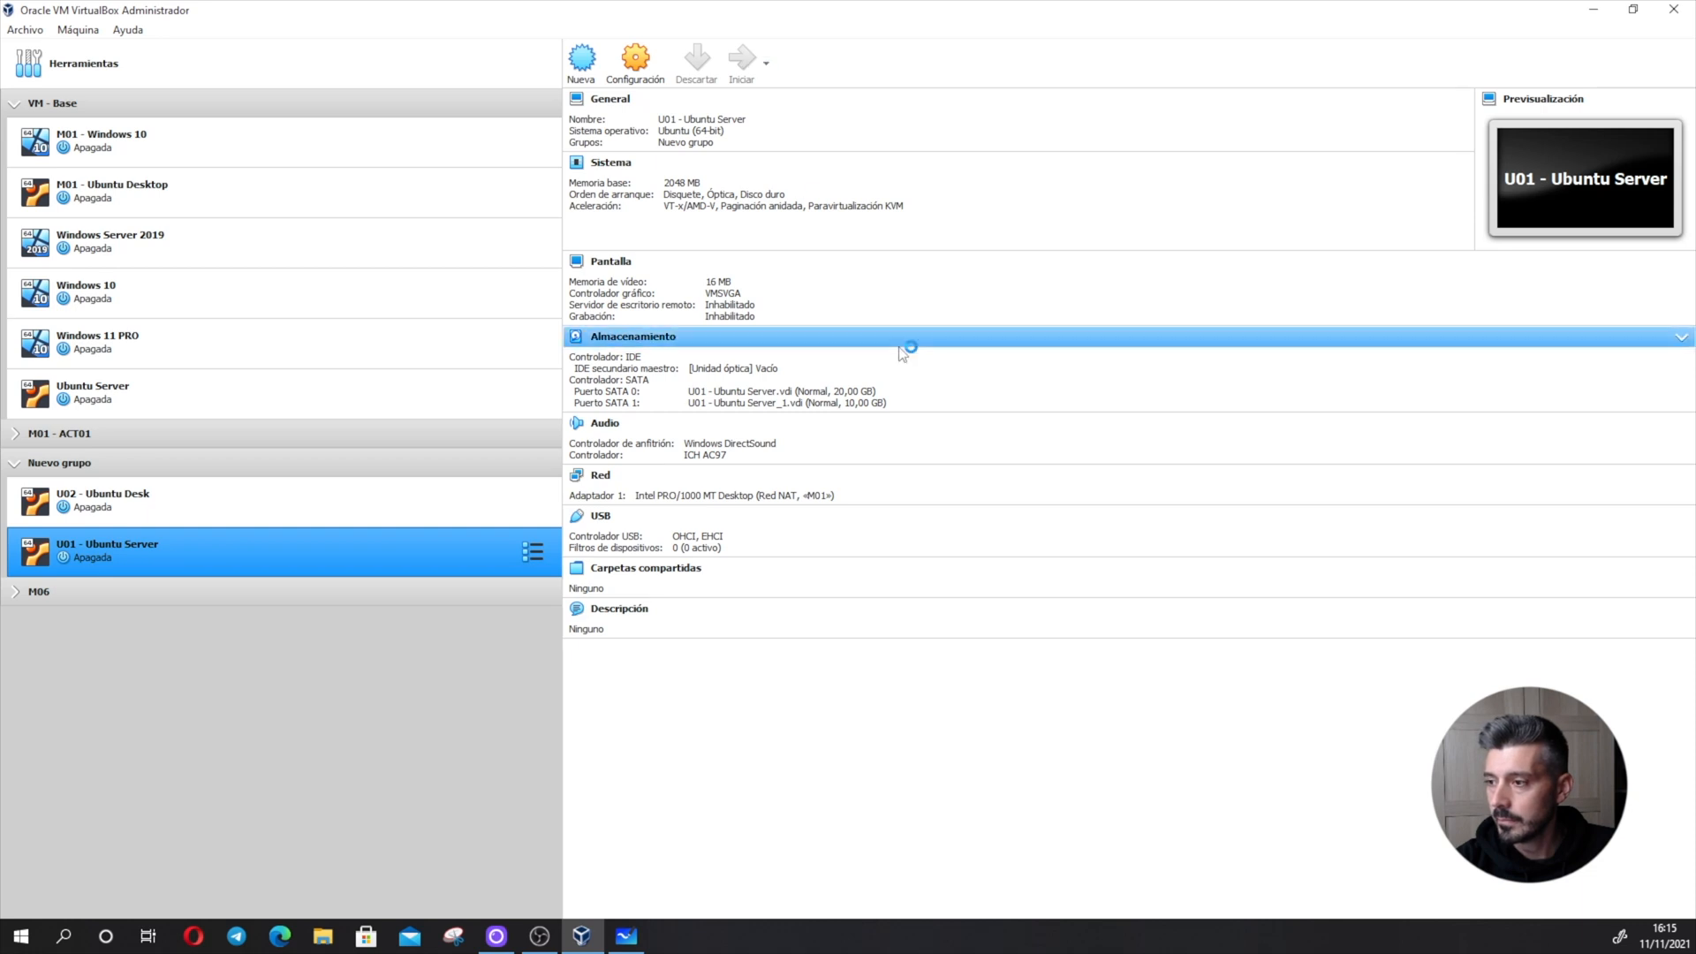
pyautogui.moveTo(498, 114); pyautogui.dragTo(846, 159)
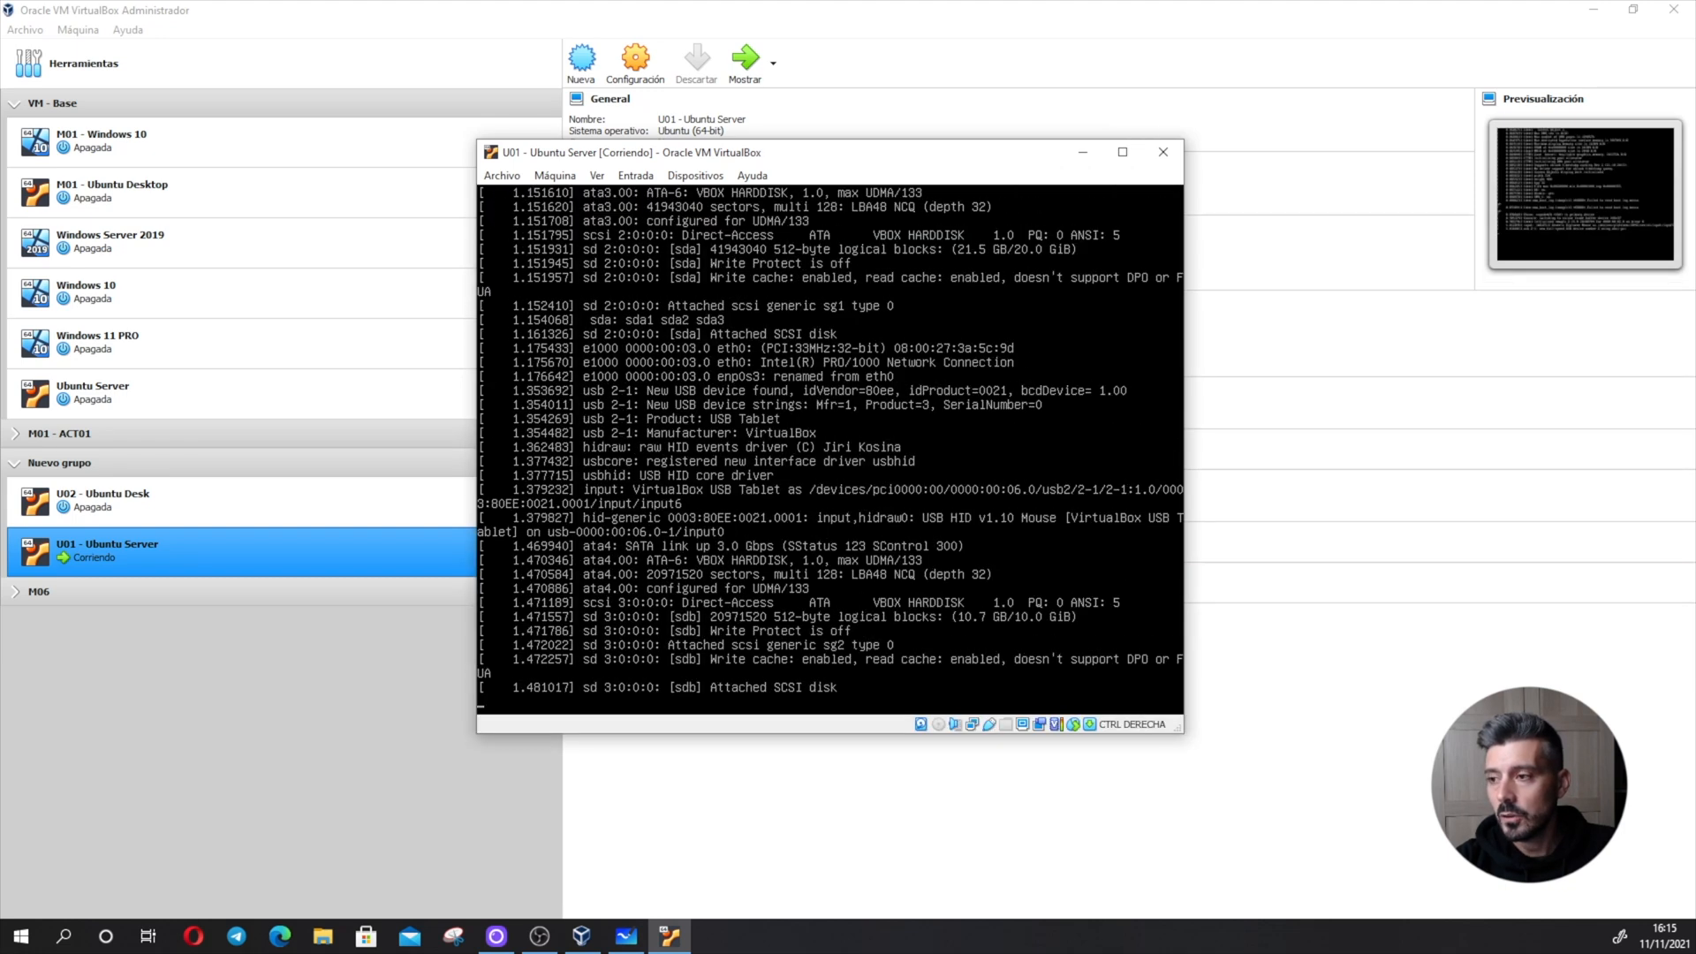
pyautogui.moveTo(881, 160); pyautogui.dragTo(868, 154)
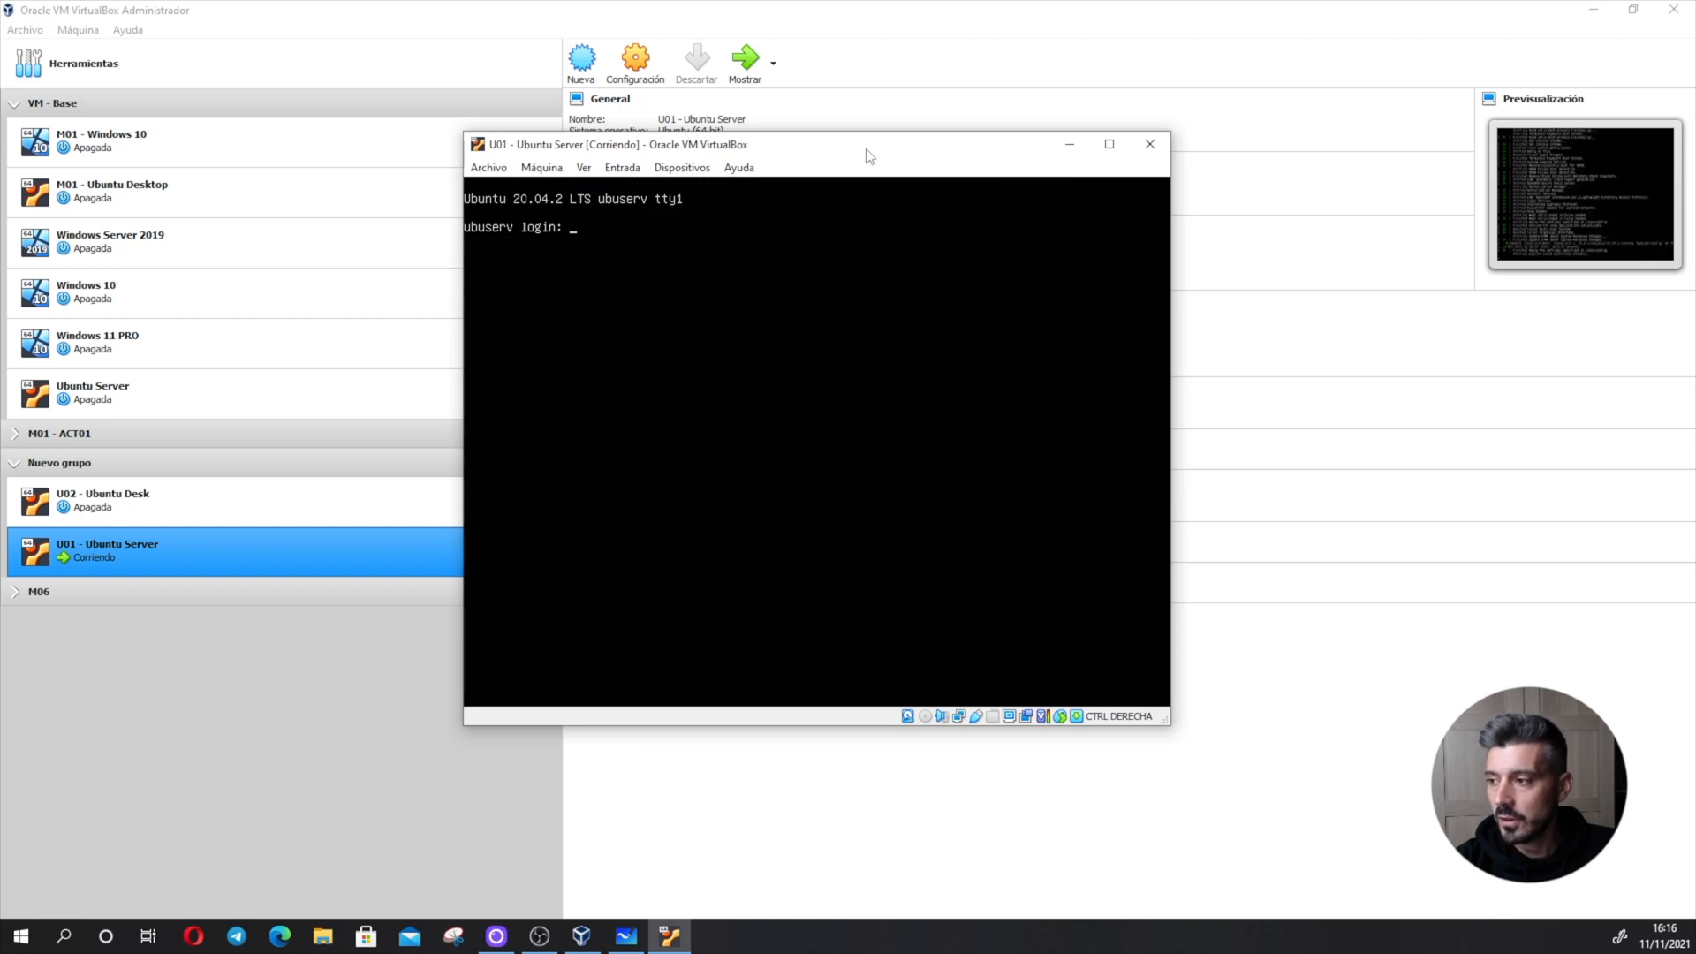
pyautogui.write('ubu')
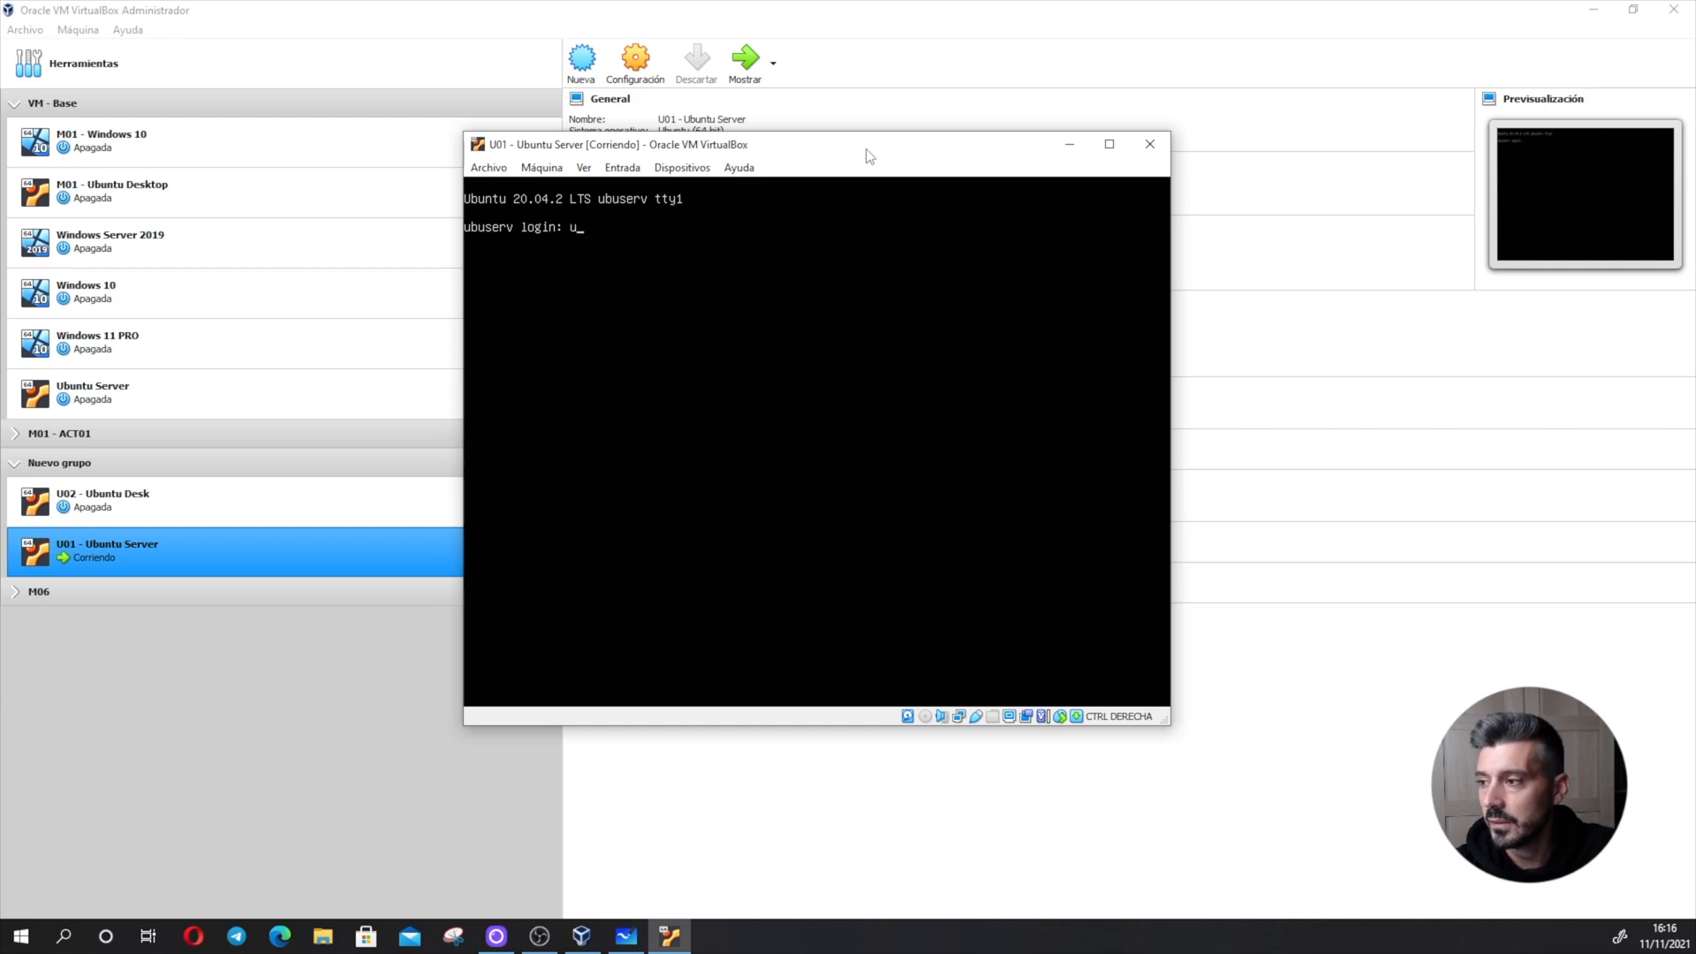
pyautogui.press('Return')
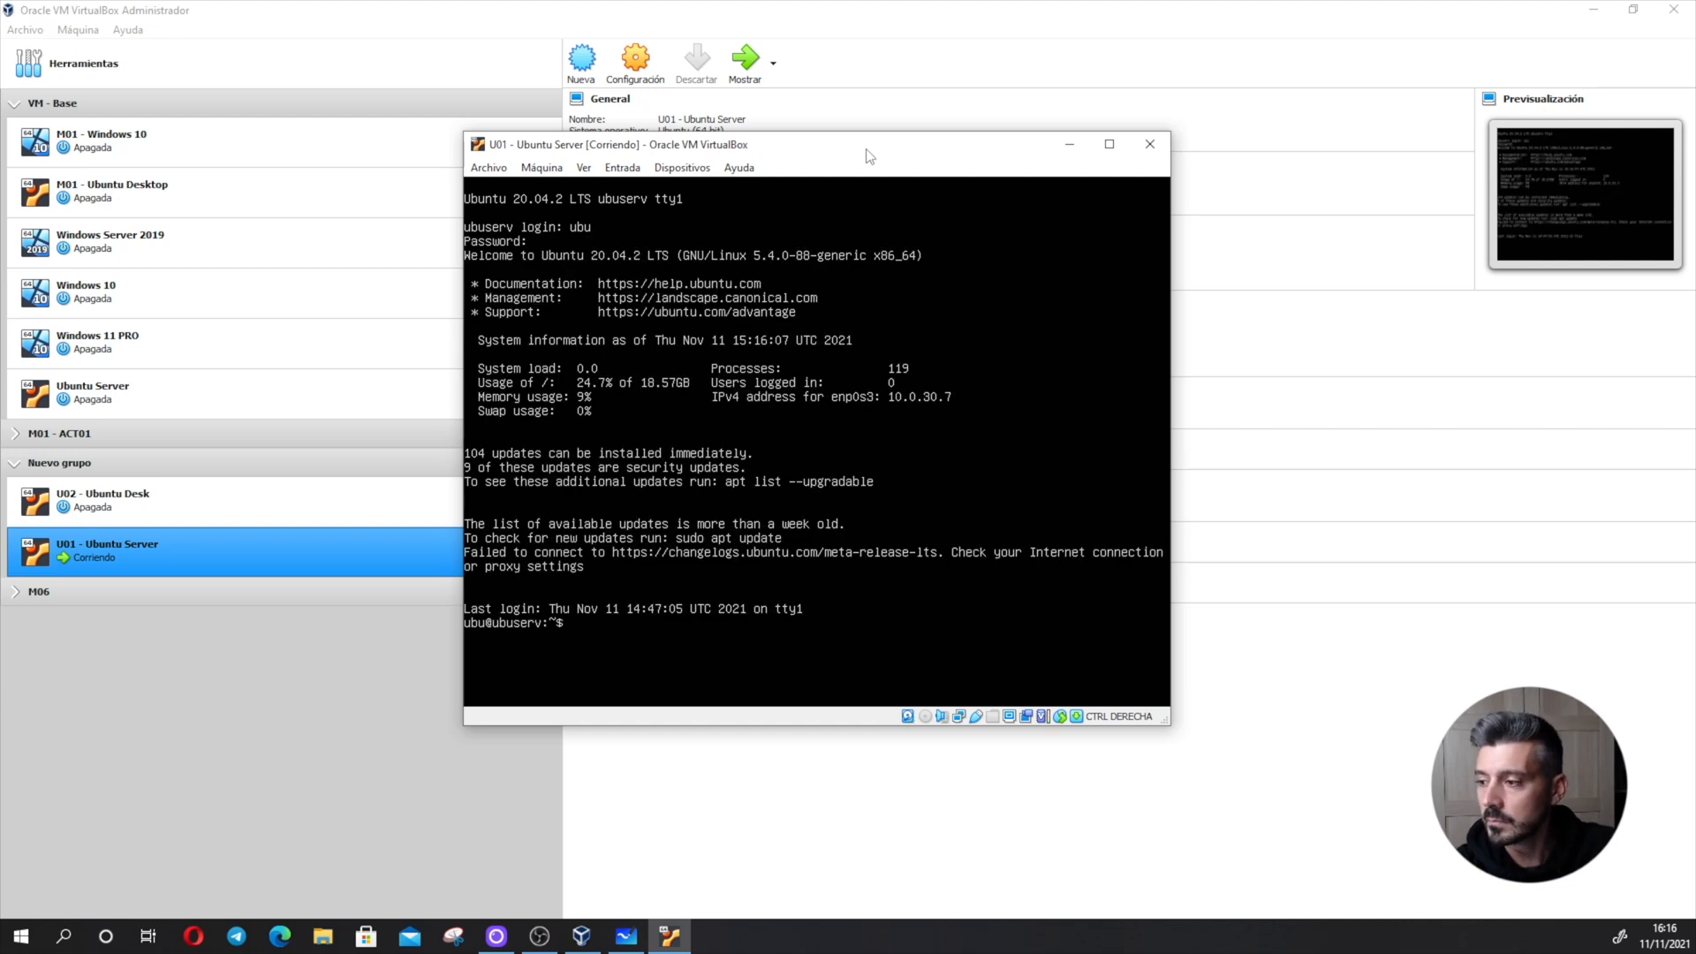
# - Clear the terminal and list all disks and partitions with sudo fdisk -l, entering the account password for sudo
pyautogui.write('clear')
pyautogui.press('Return')
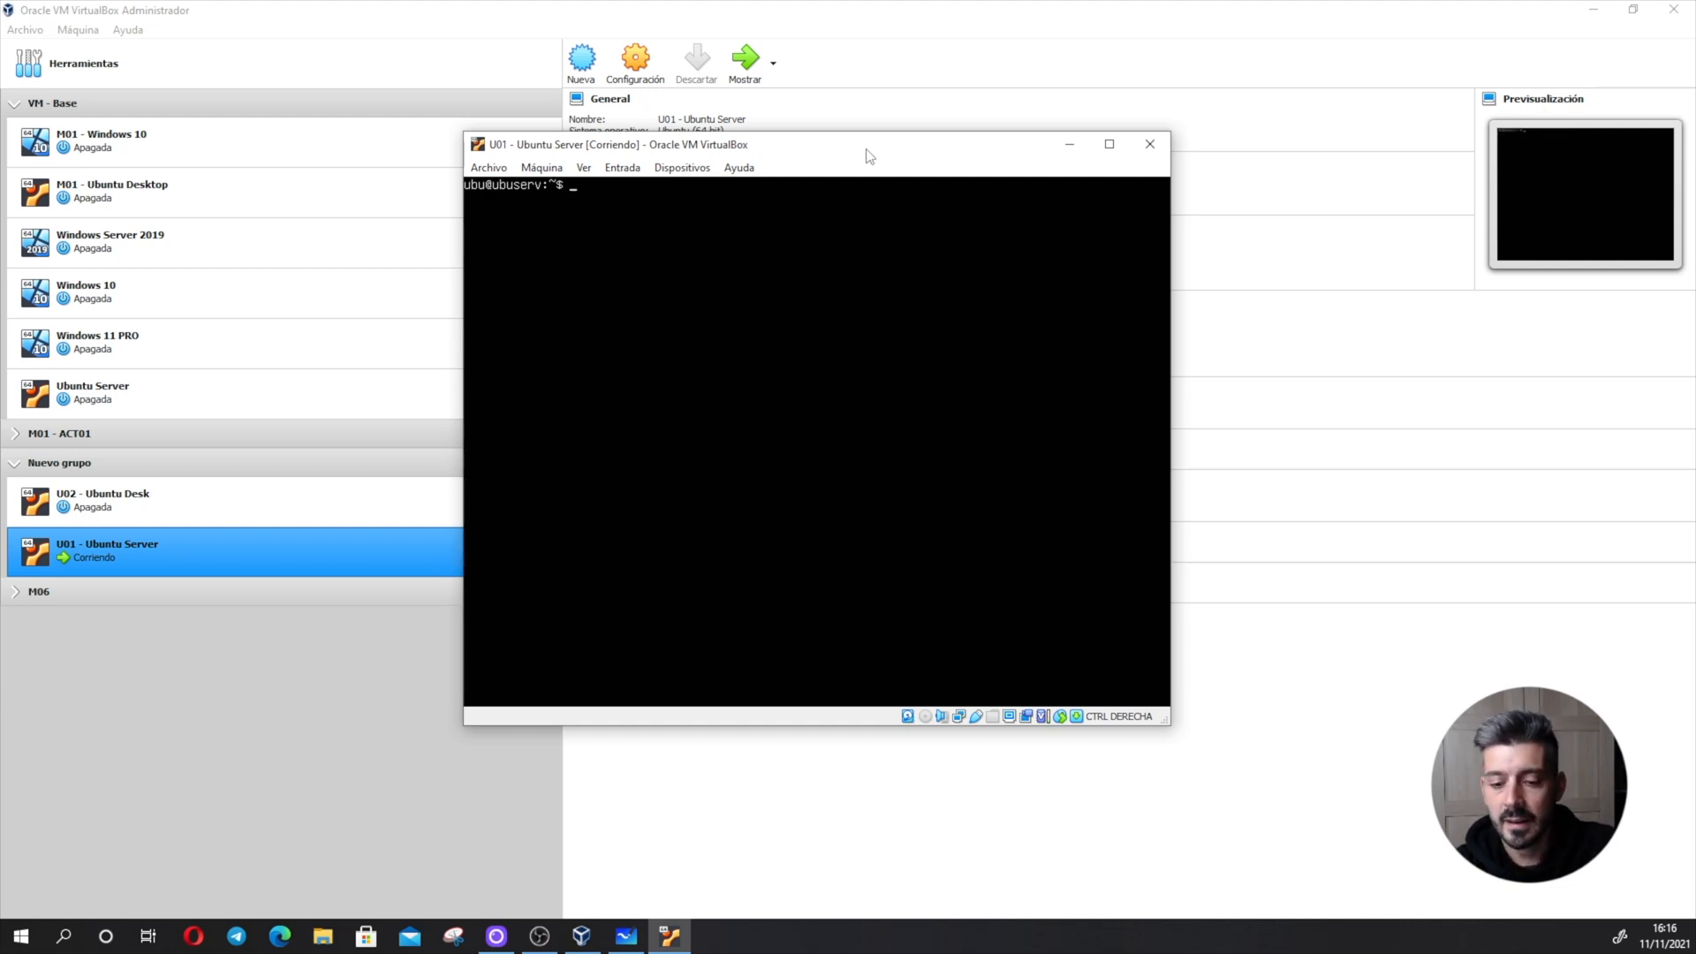
pyautogui.write('sudo fdisk -l')
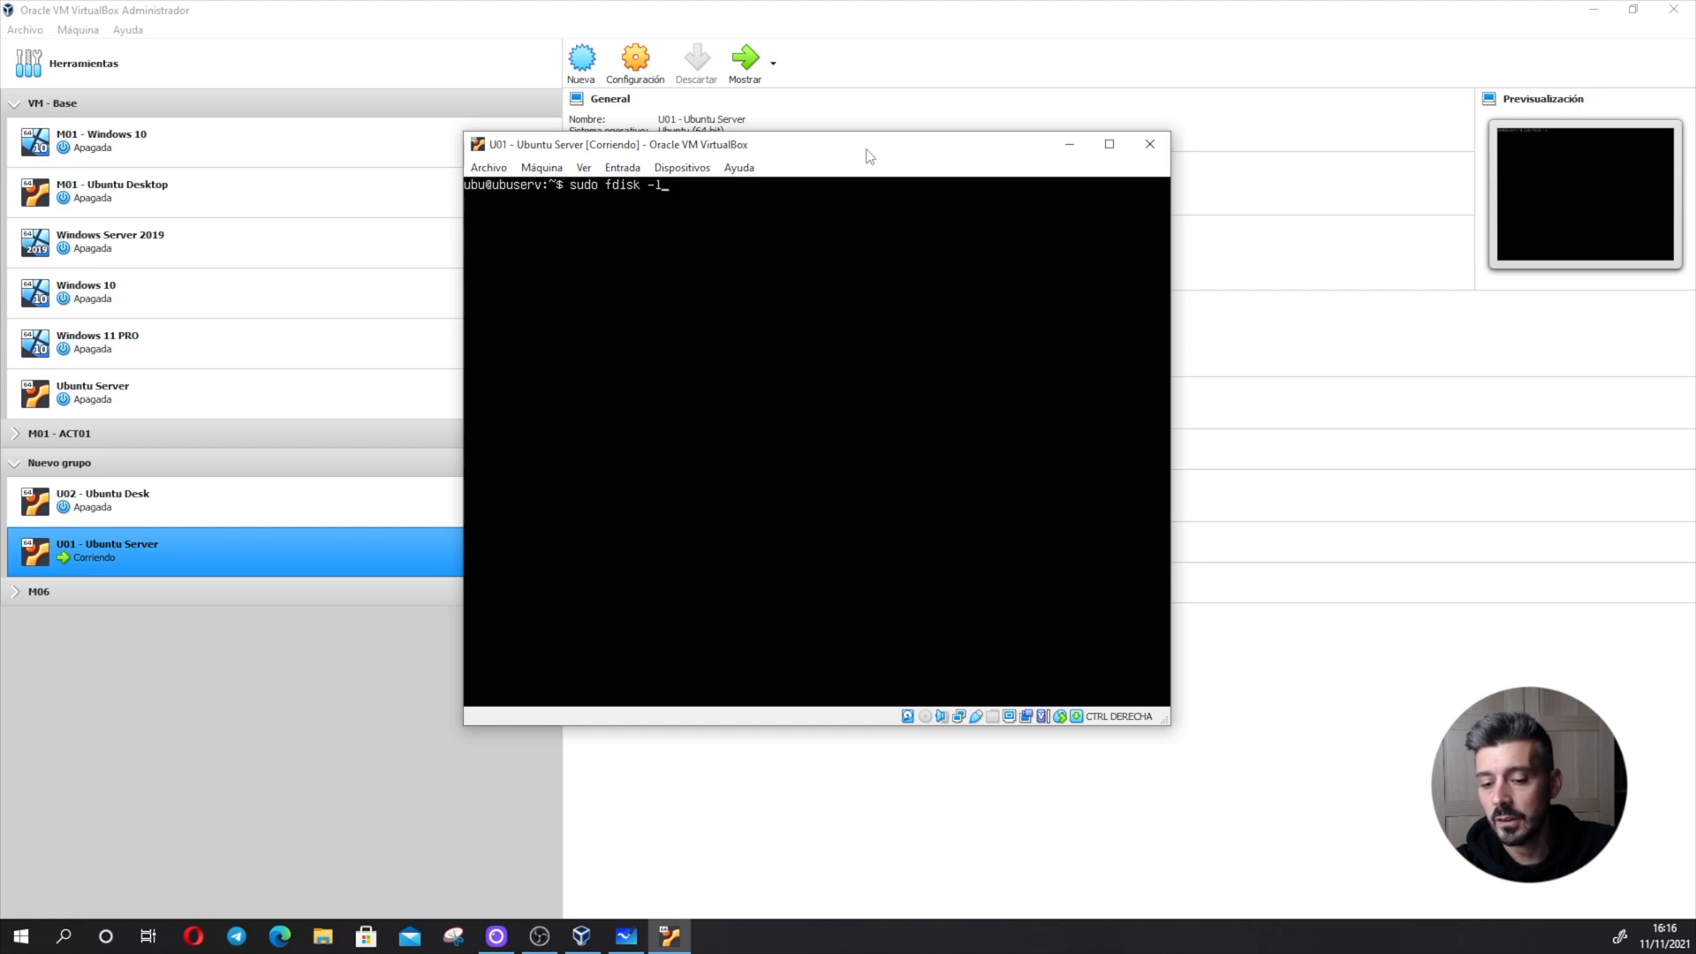
pyautogui.press('Return')
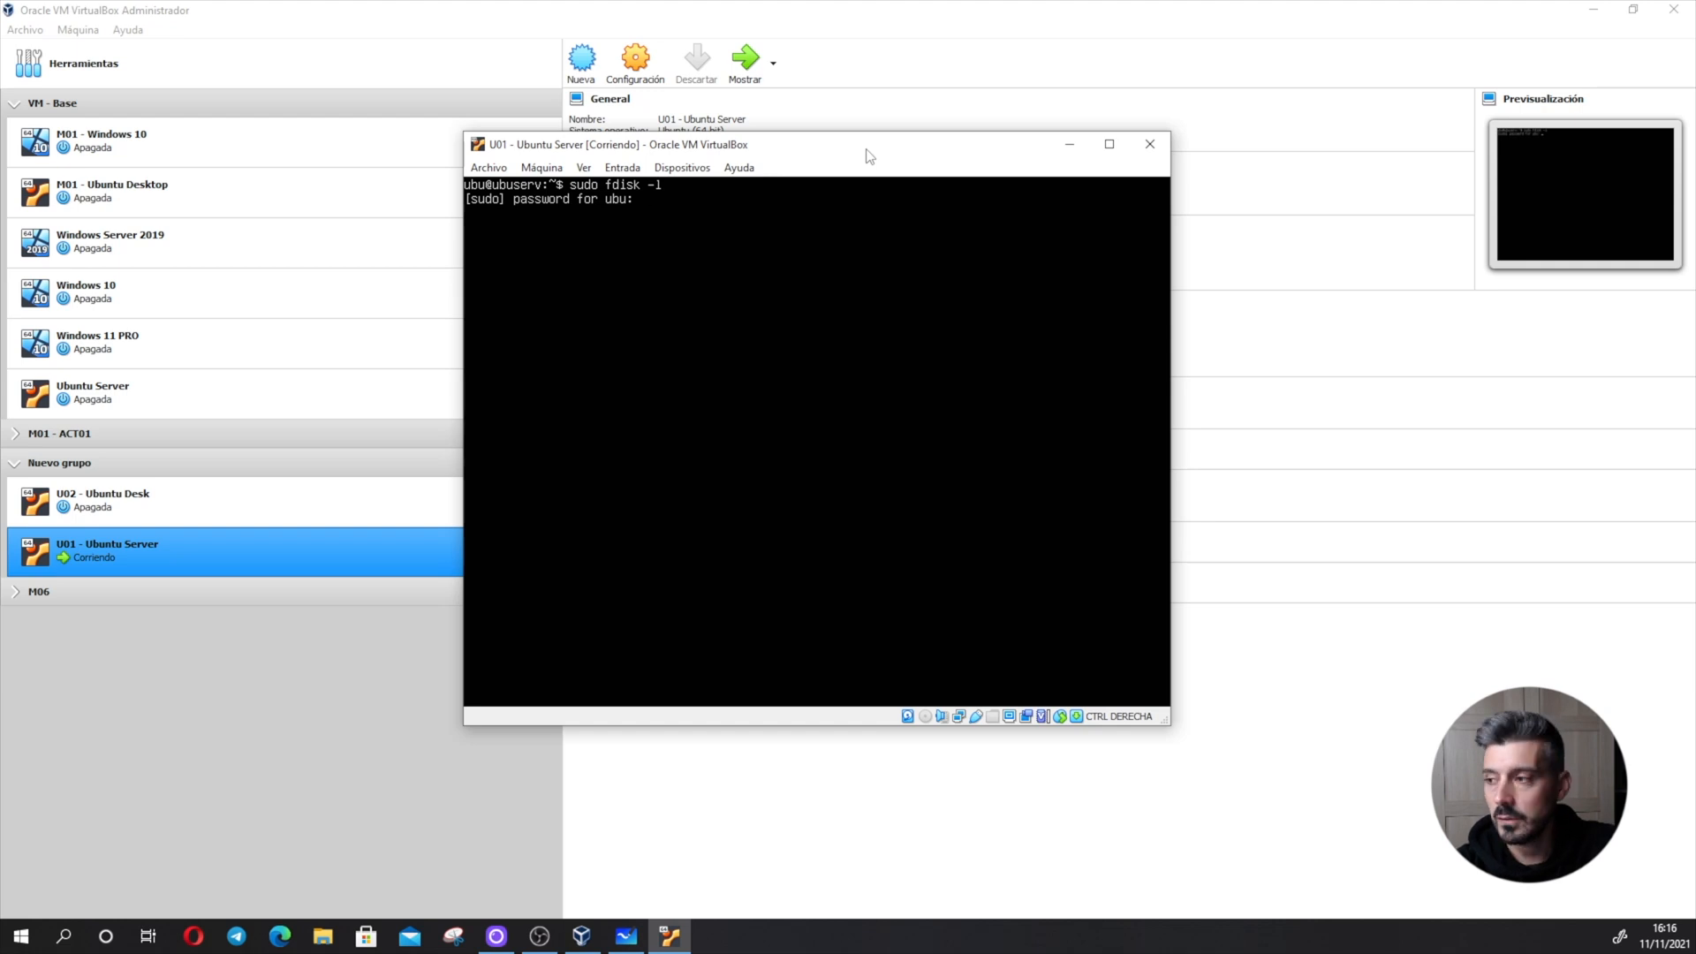
pyautogui.press('Return')
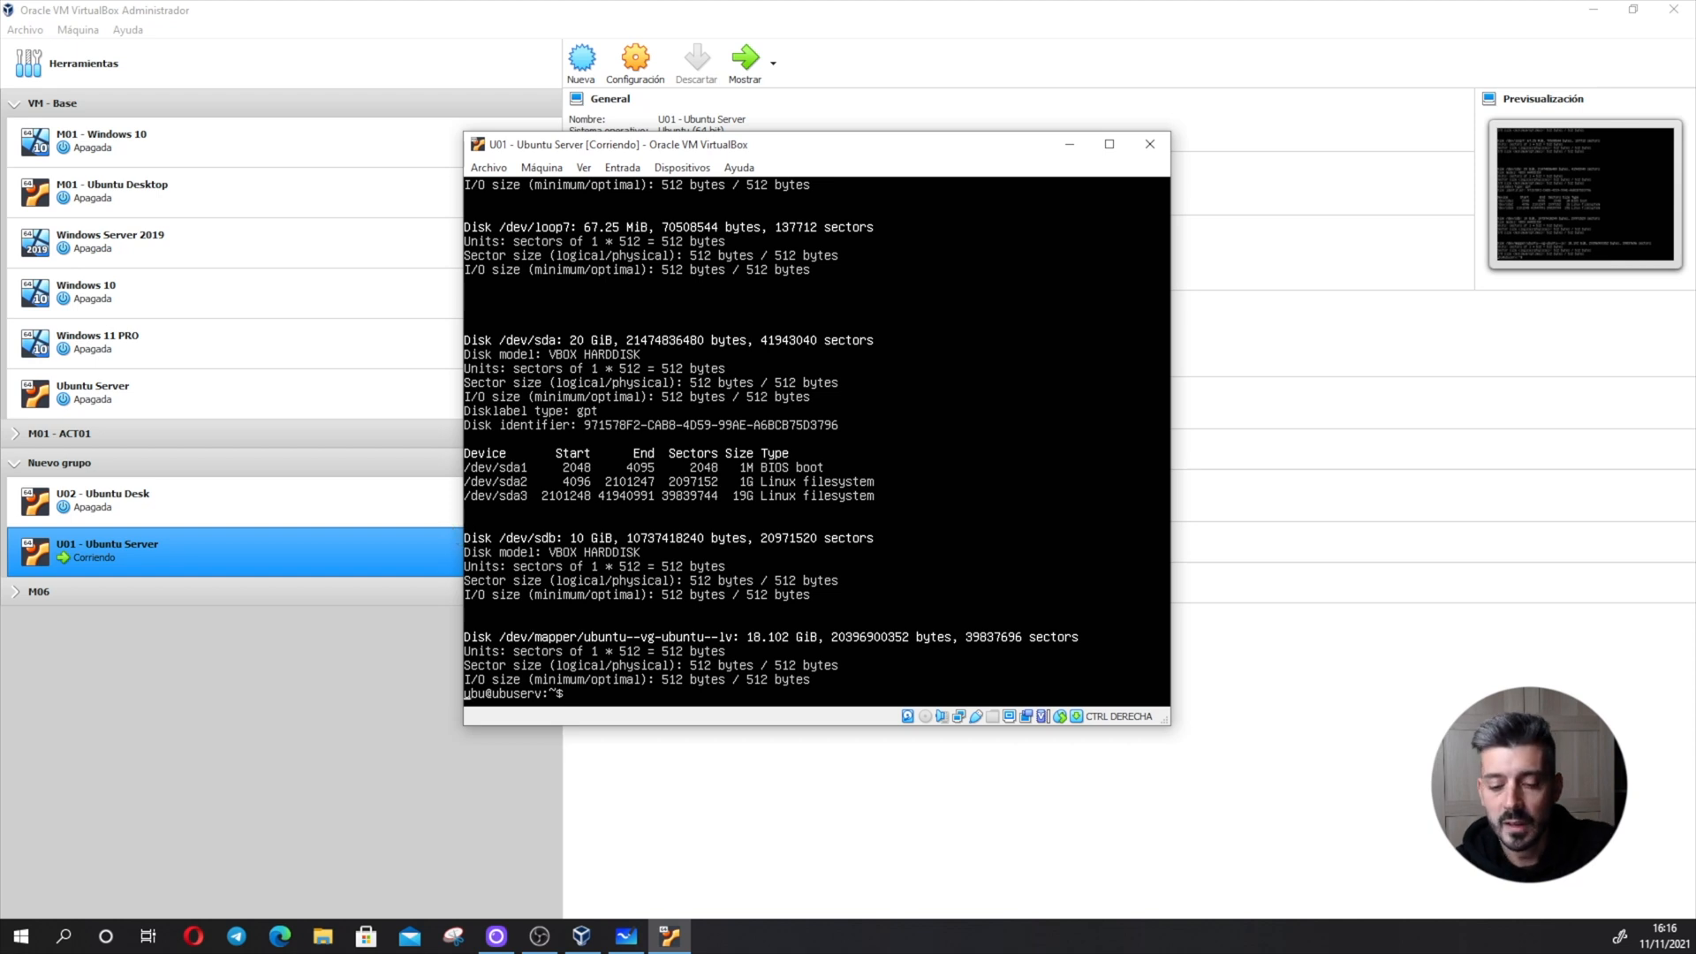
# - Clear the terminal and open the /dev/sdb disk in fdisk with sudo
pyautogui.hotkey('ctrl', 'l')
pyautogui.write('s')
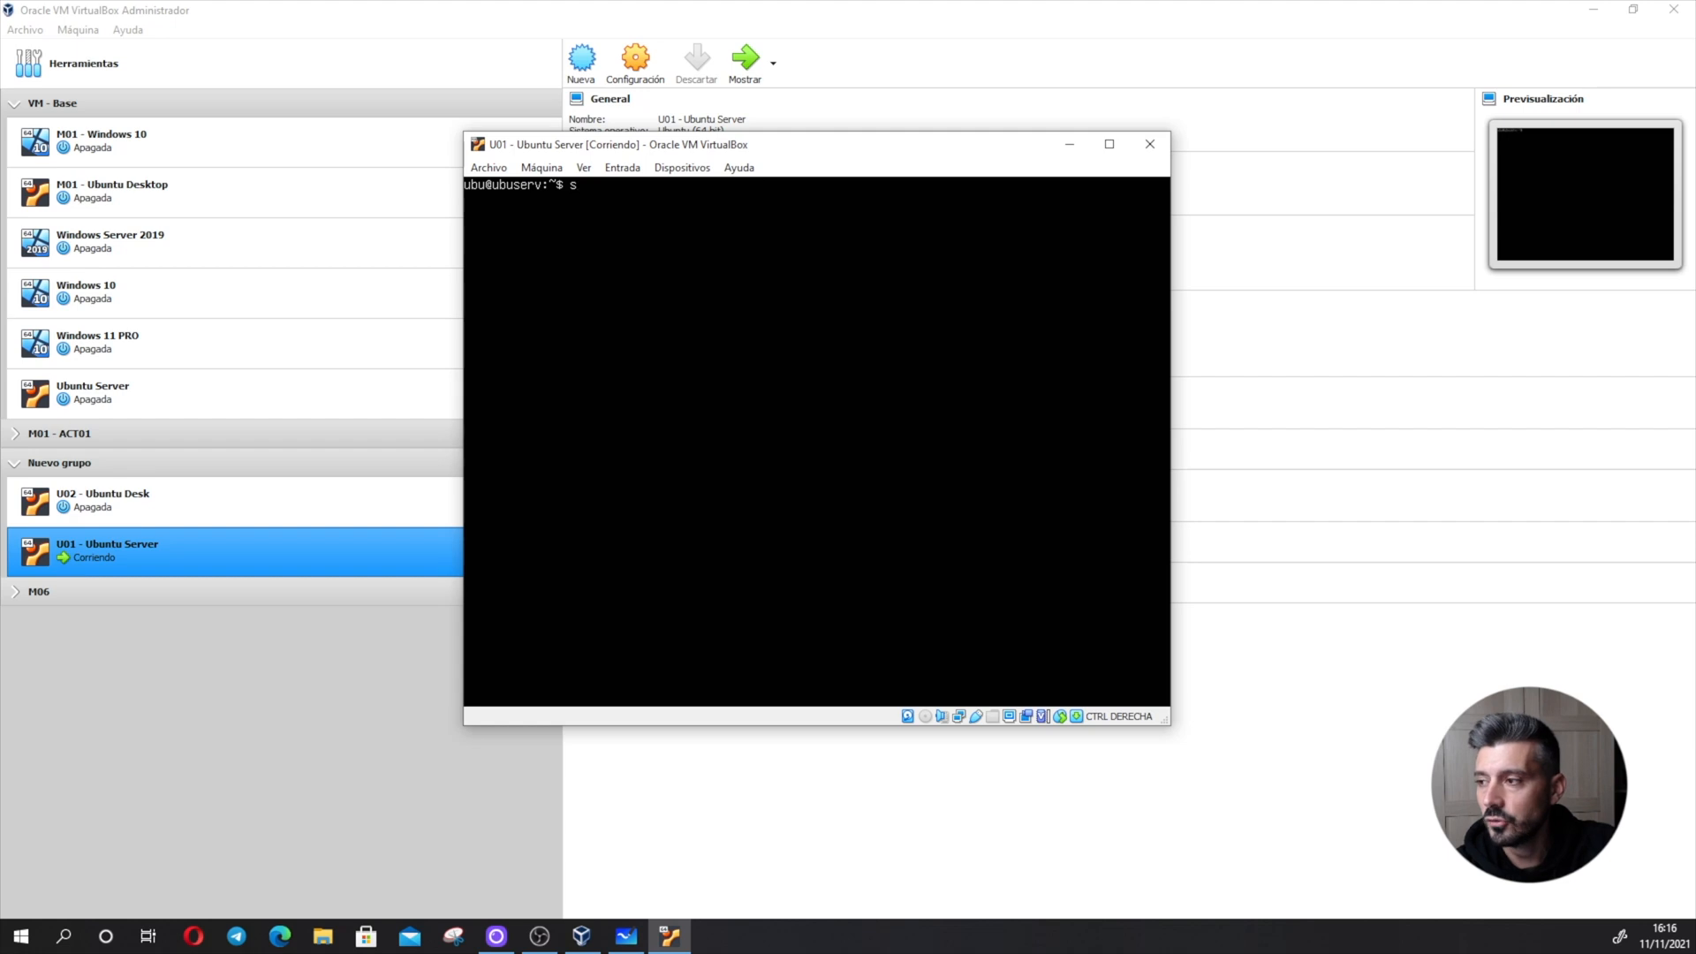
pyautogui.write('udo fdis')
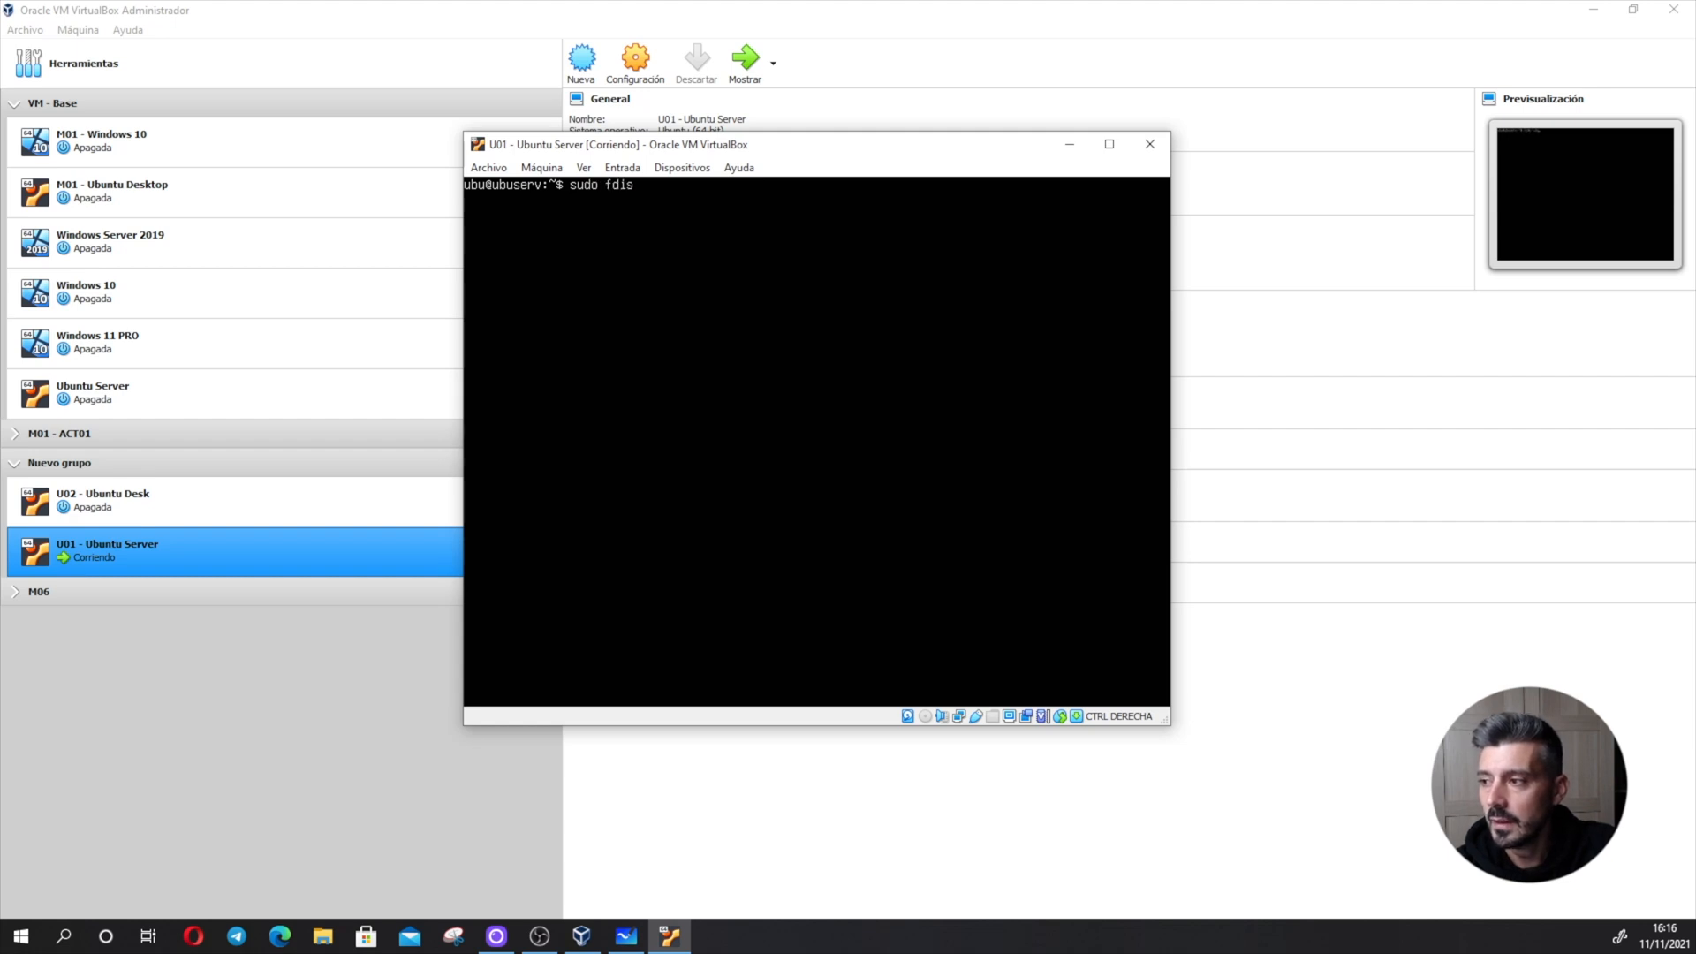
pyautogui.write('k /dev/sdb')
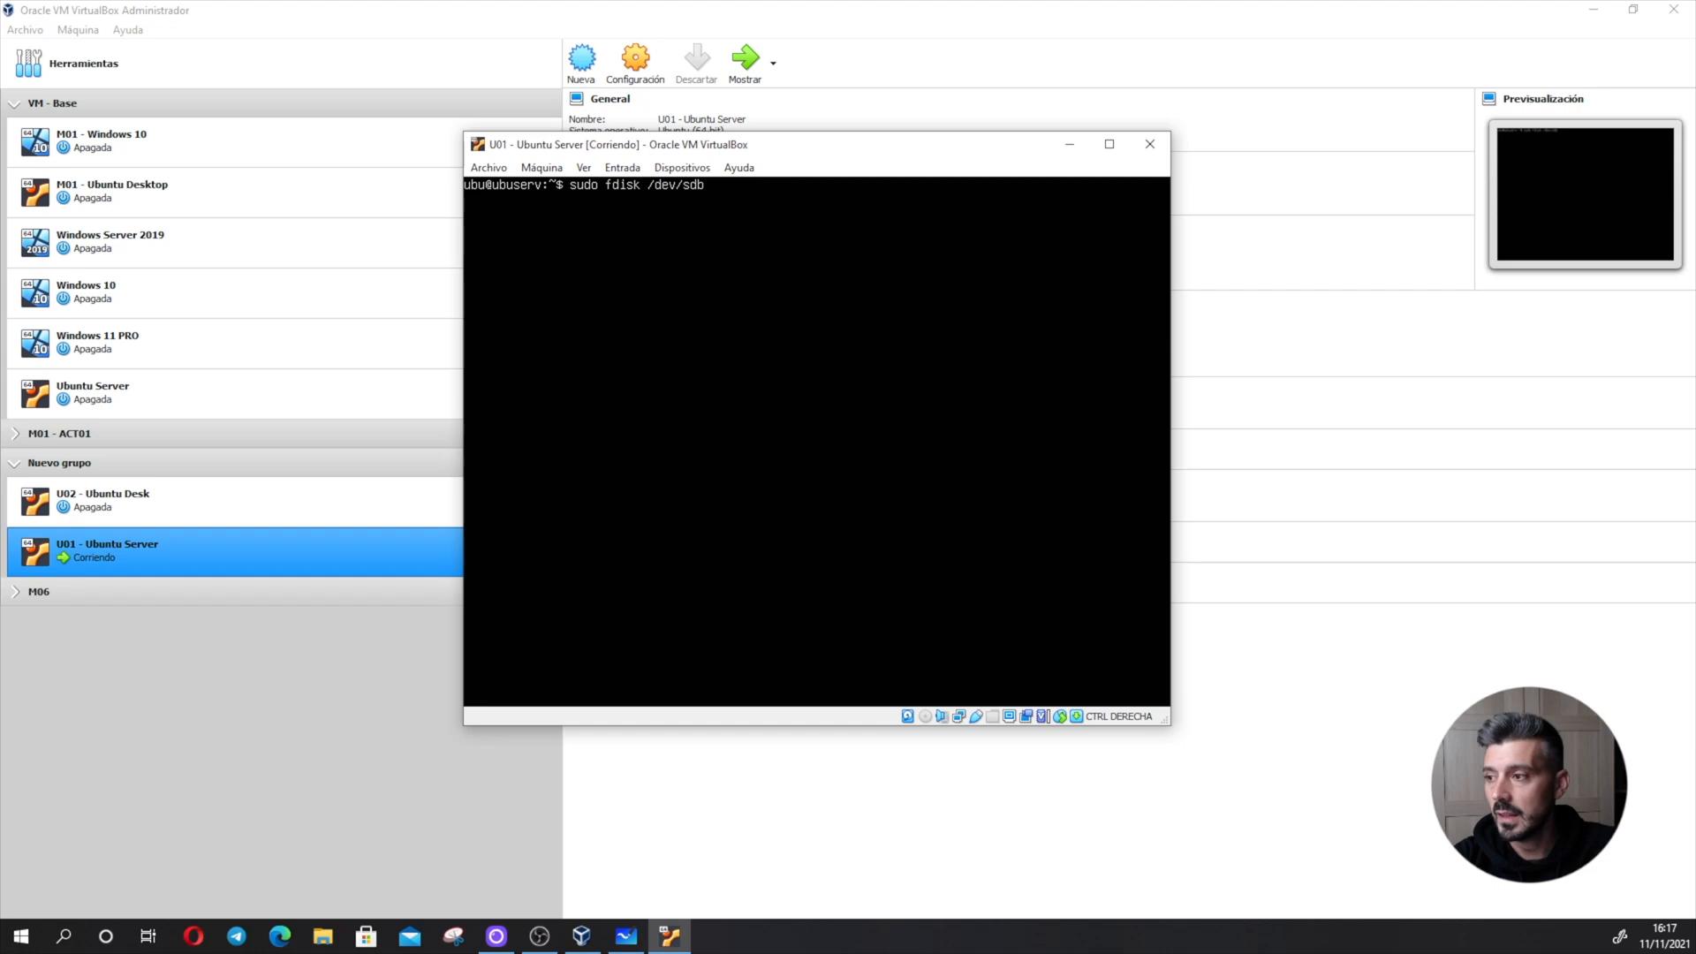
pyautogui.press('Return')
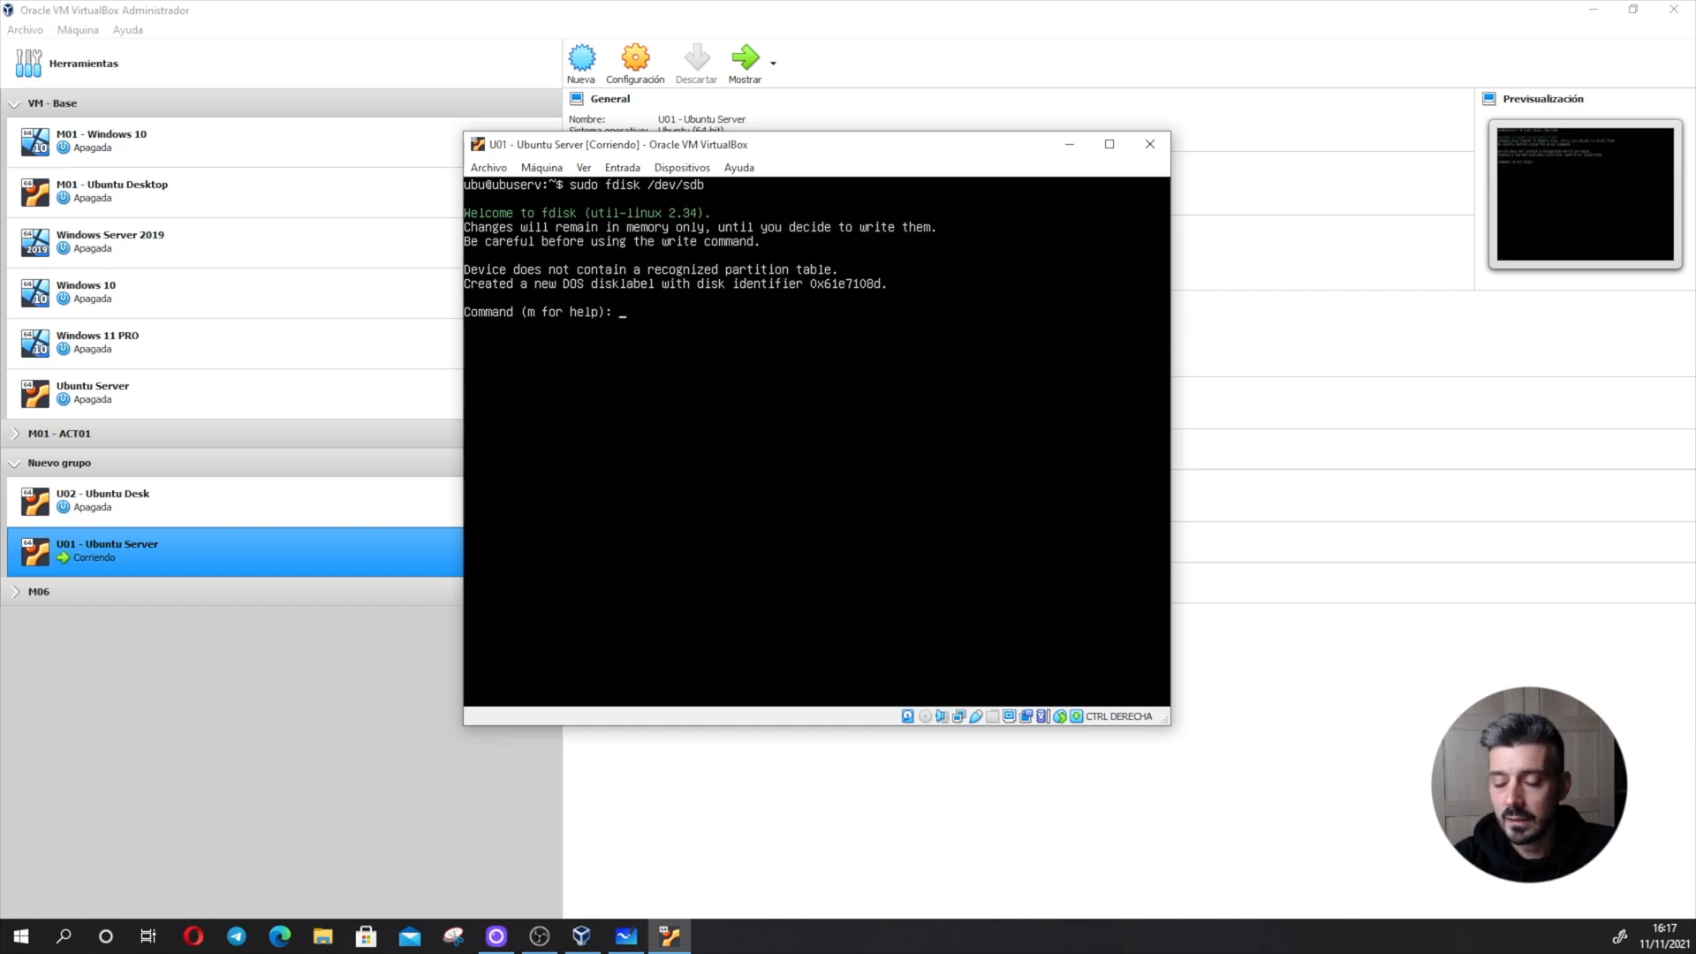
# - Show the fdisk command help and create a new empty DOS partition table on /dev/sdb
pyautogui.write('m')
pyautogui.press('Return')
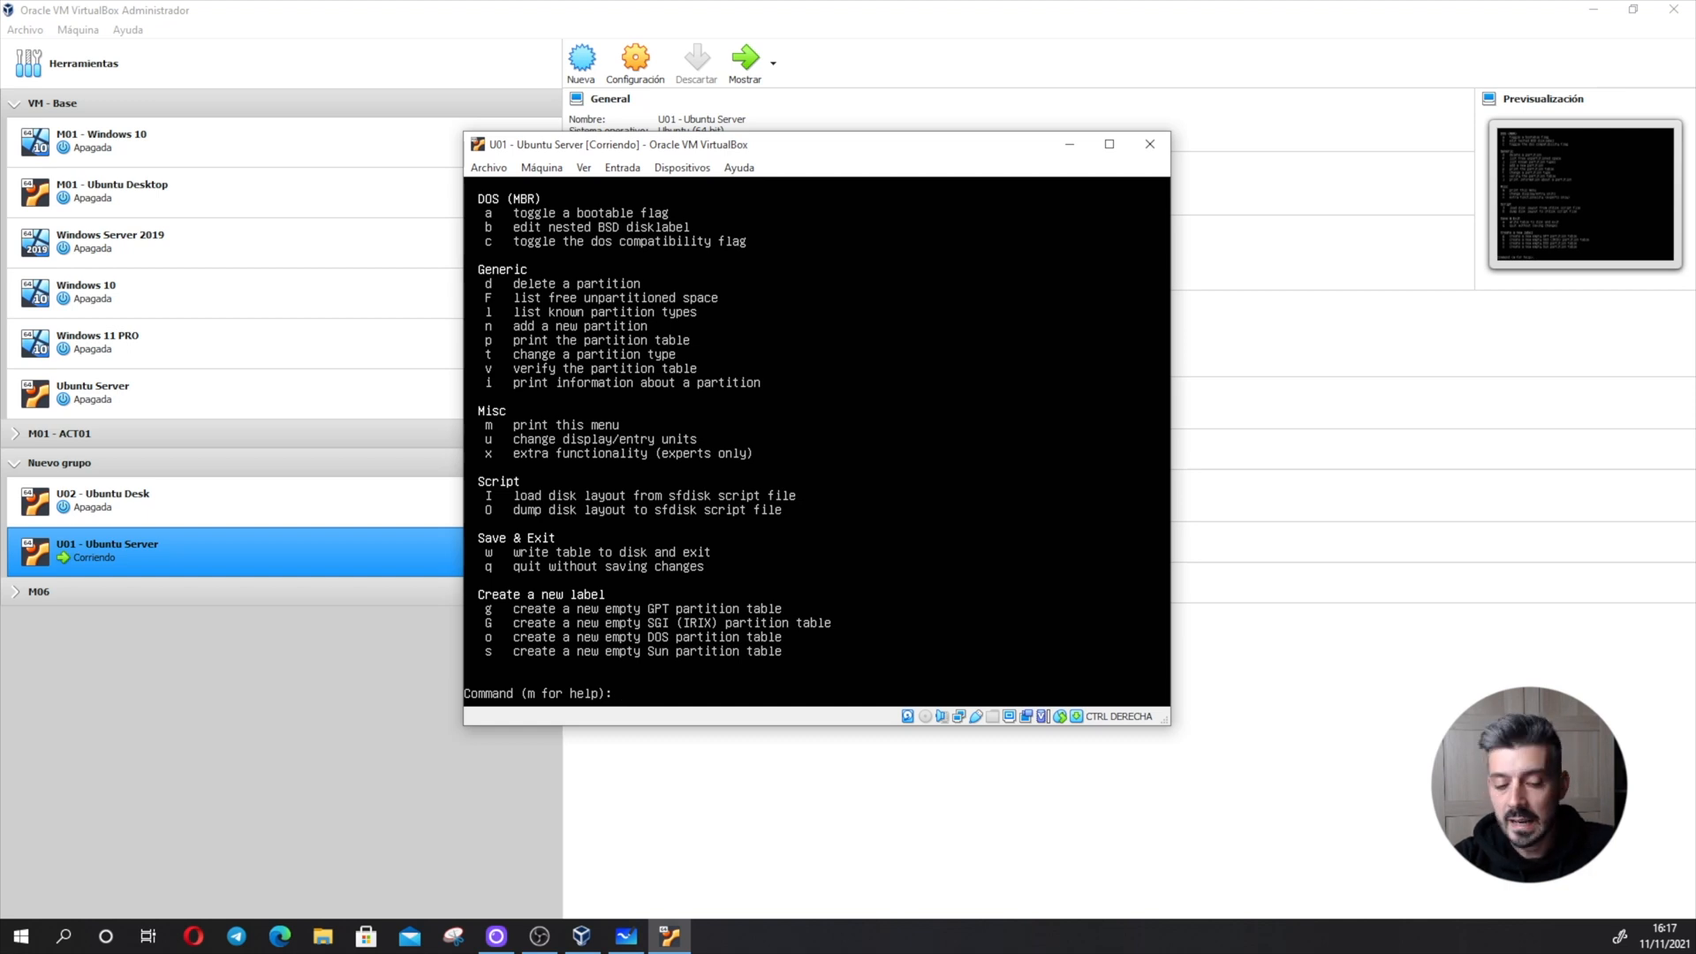
pyautogui.press('Return')
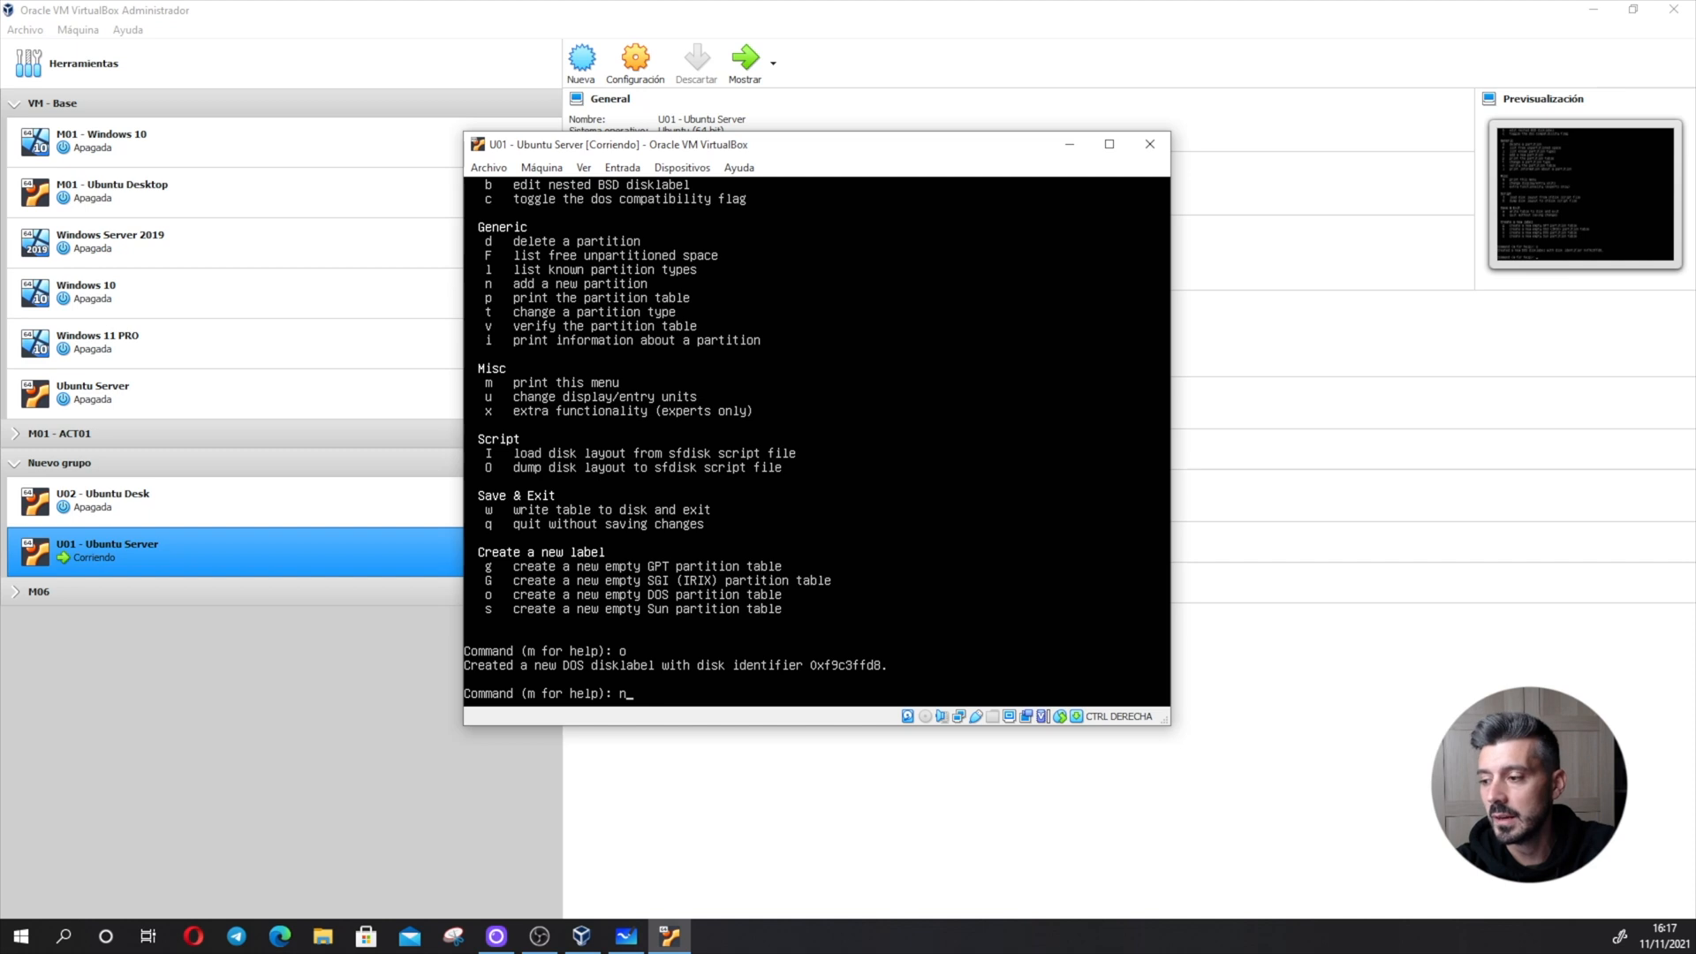
# - Add primary partition number 1 on /dev/sdb, starting at the default first sector with a size of +1G
pyautogui.press('Return')
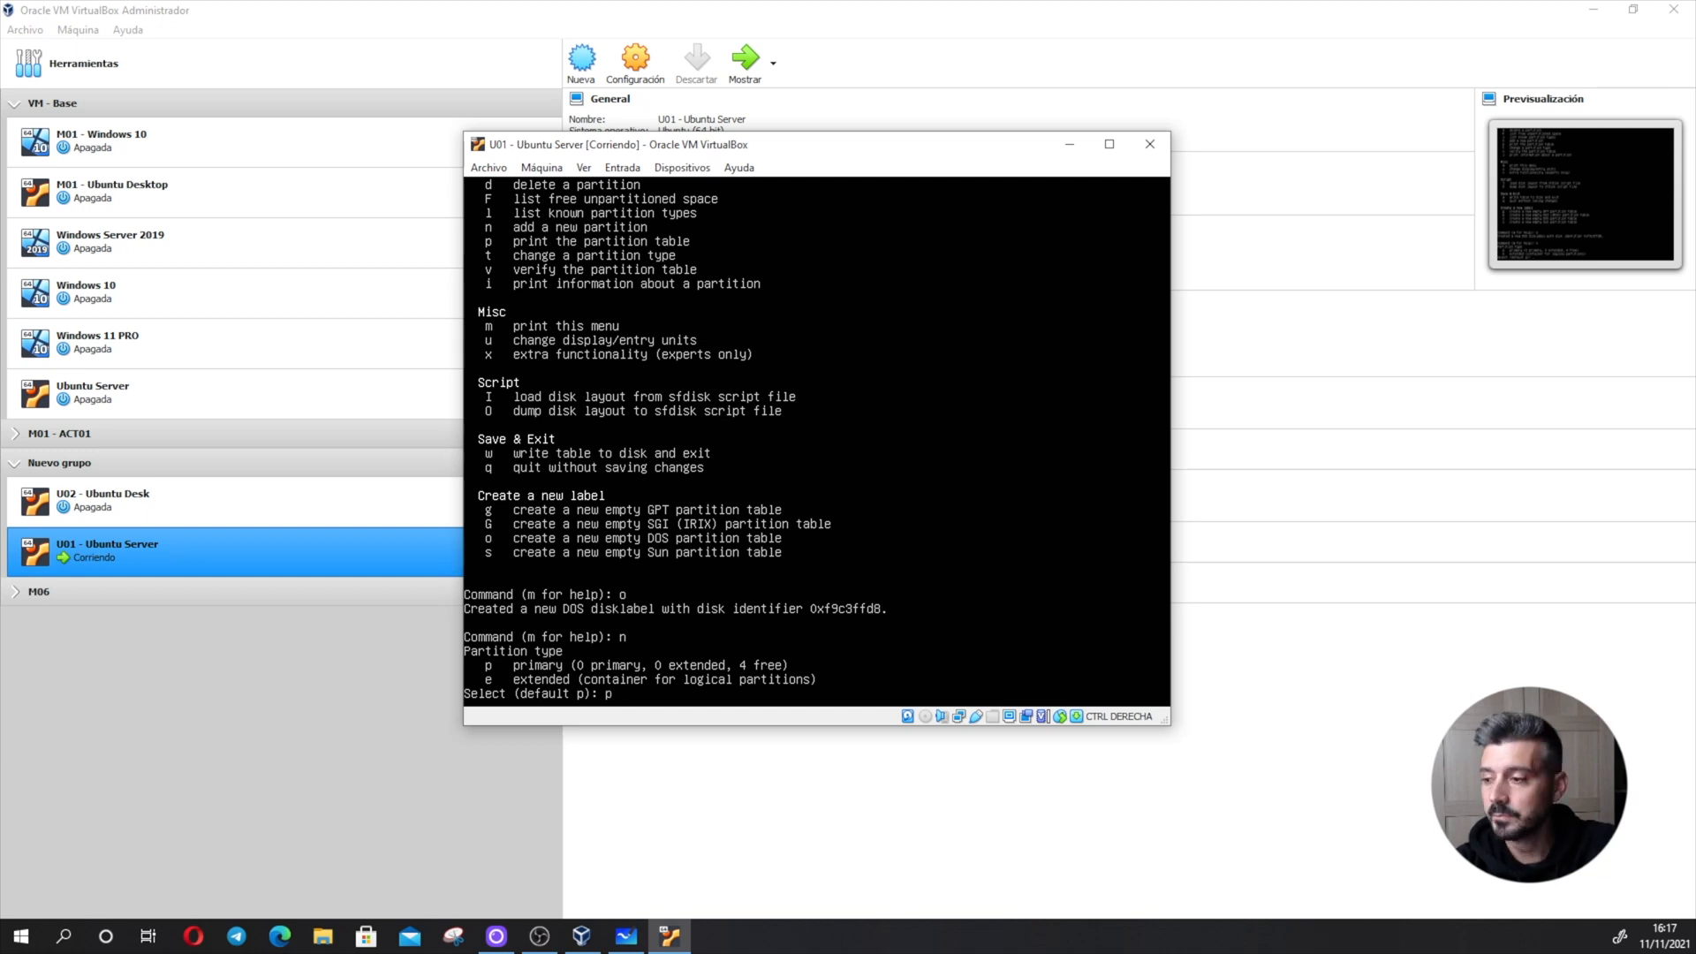
pyautogui.press('Return')
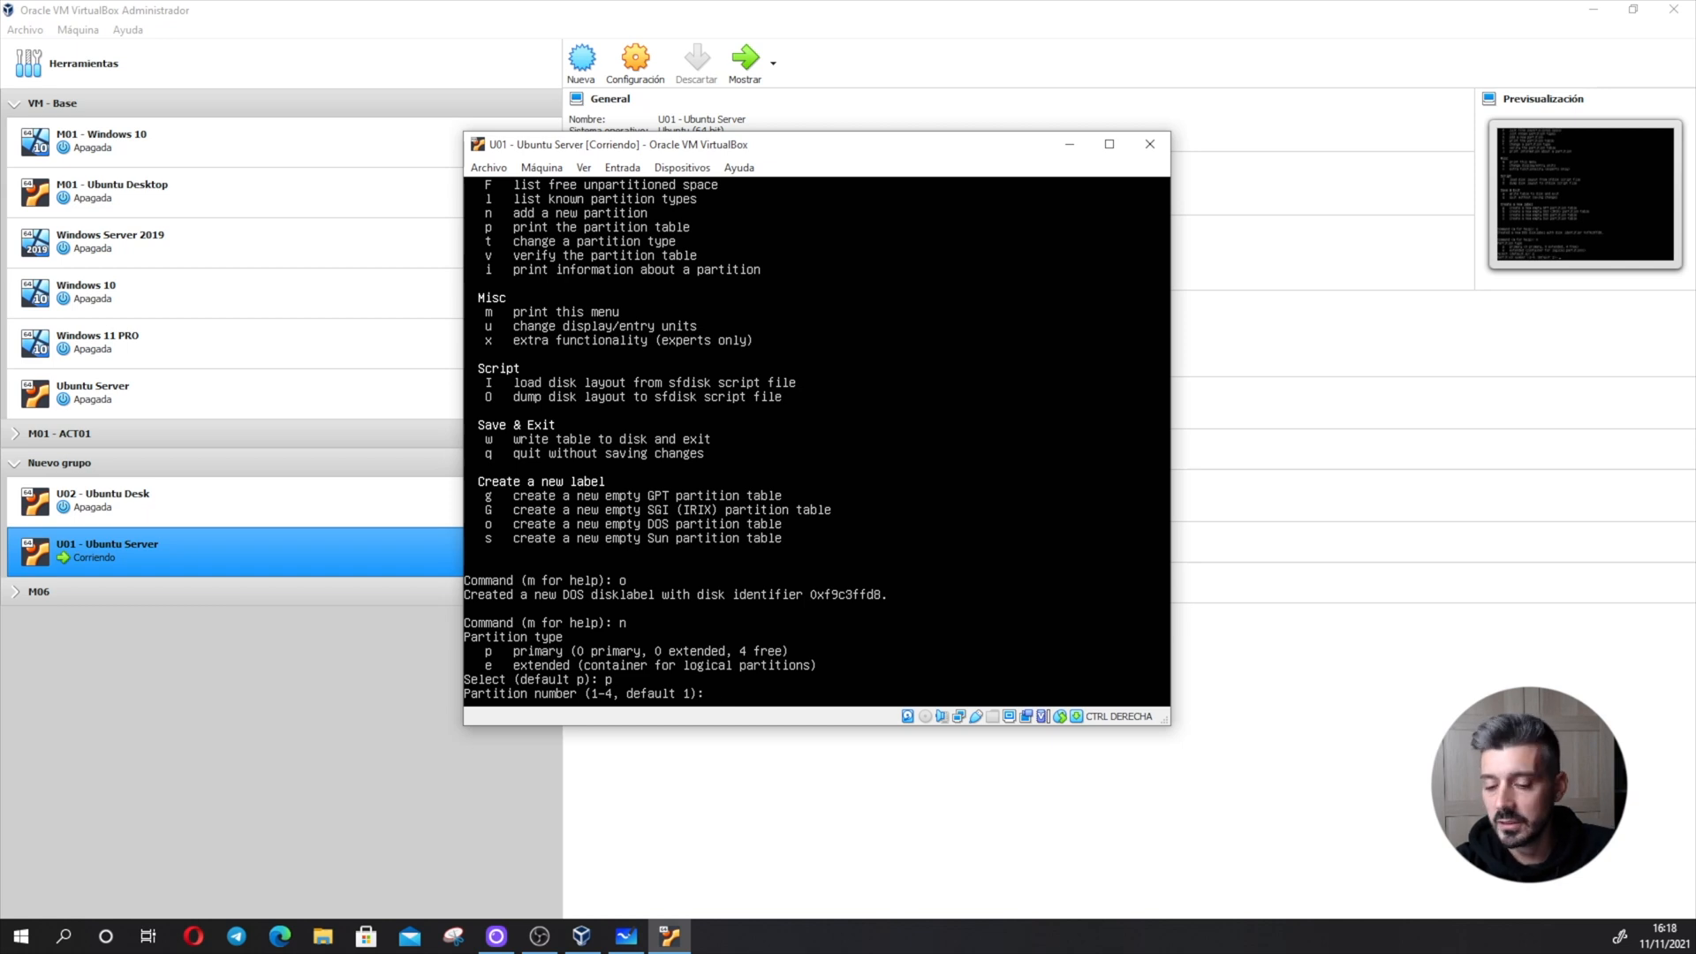
pyautogui.write('1')
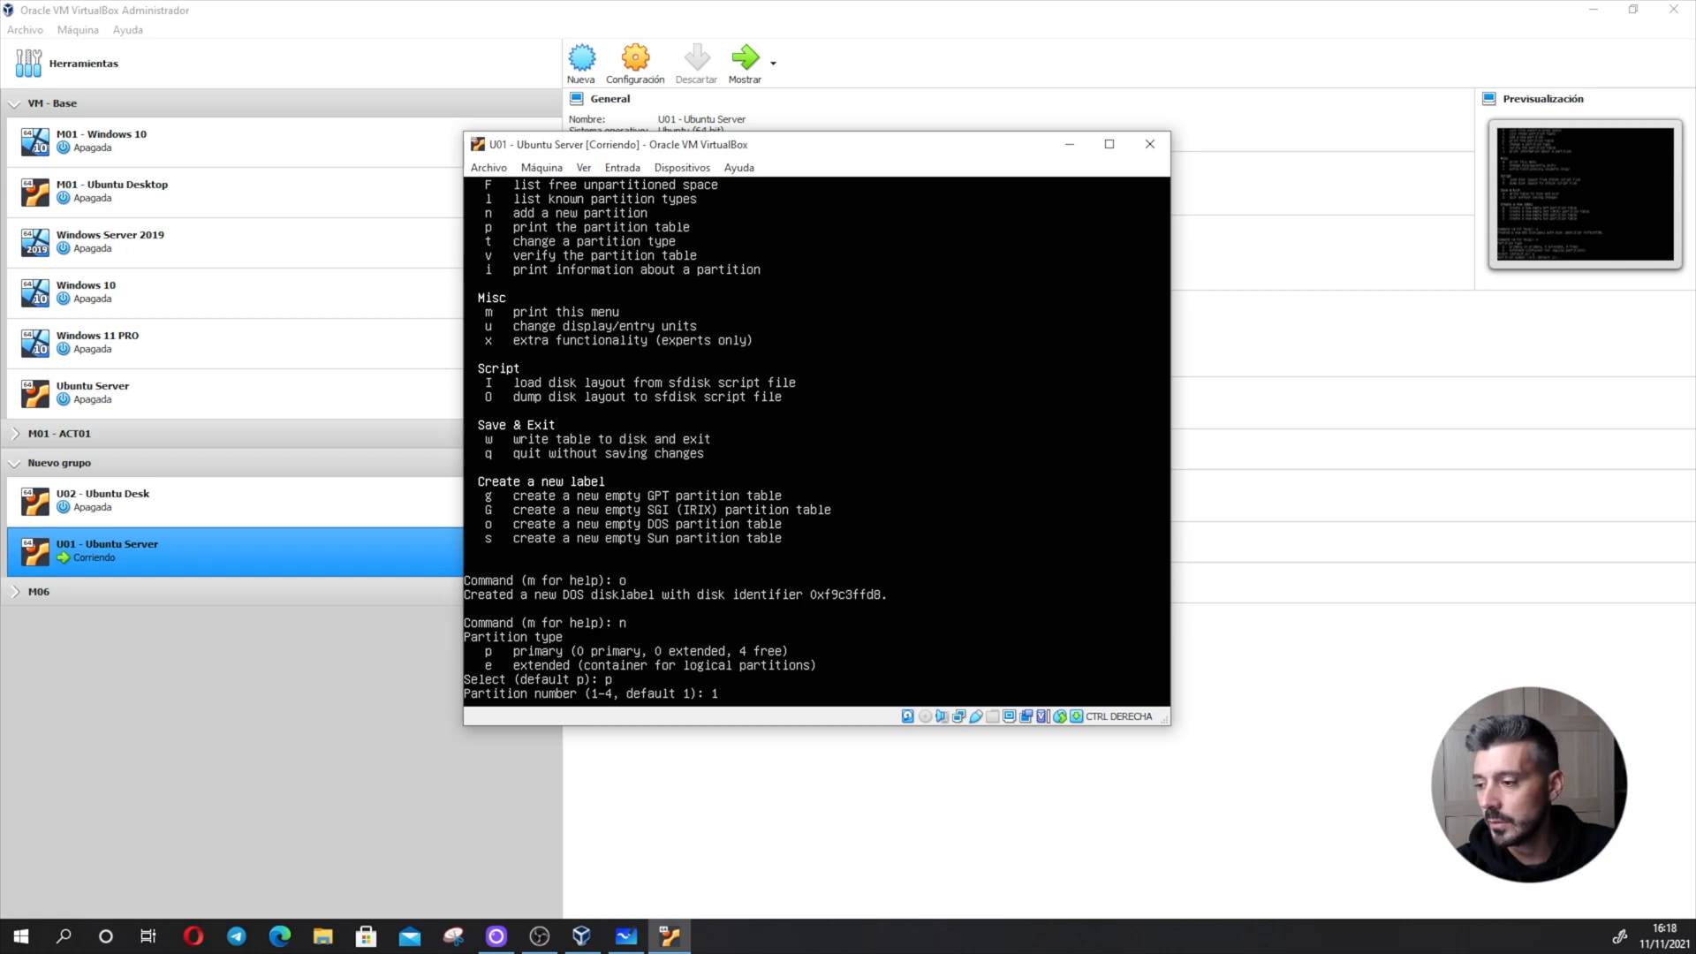
pyautogui.press('Return')
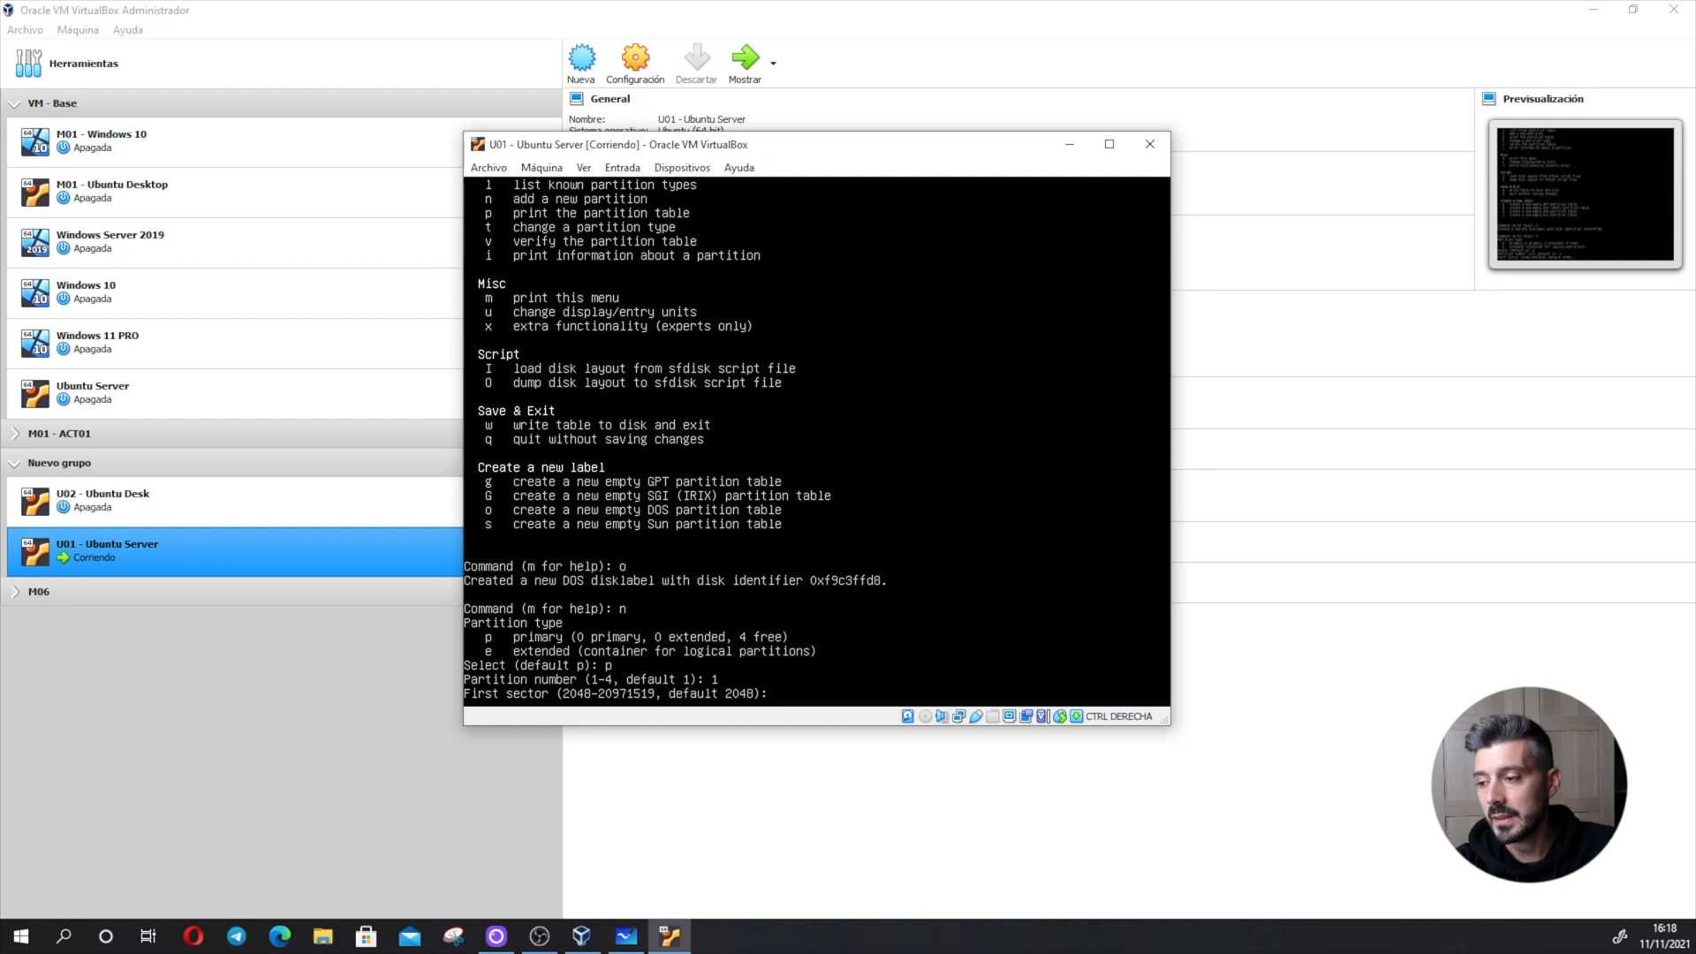
pyautogui.press('Return')
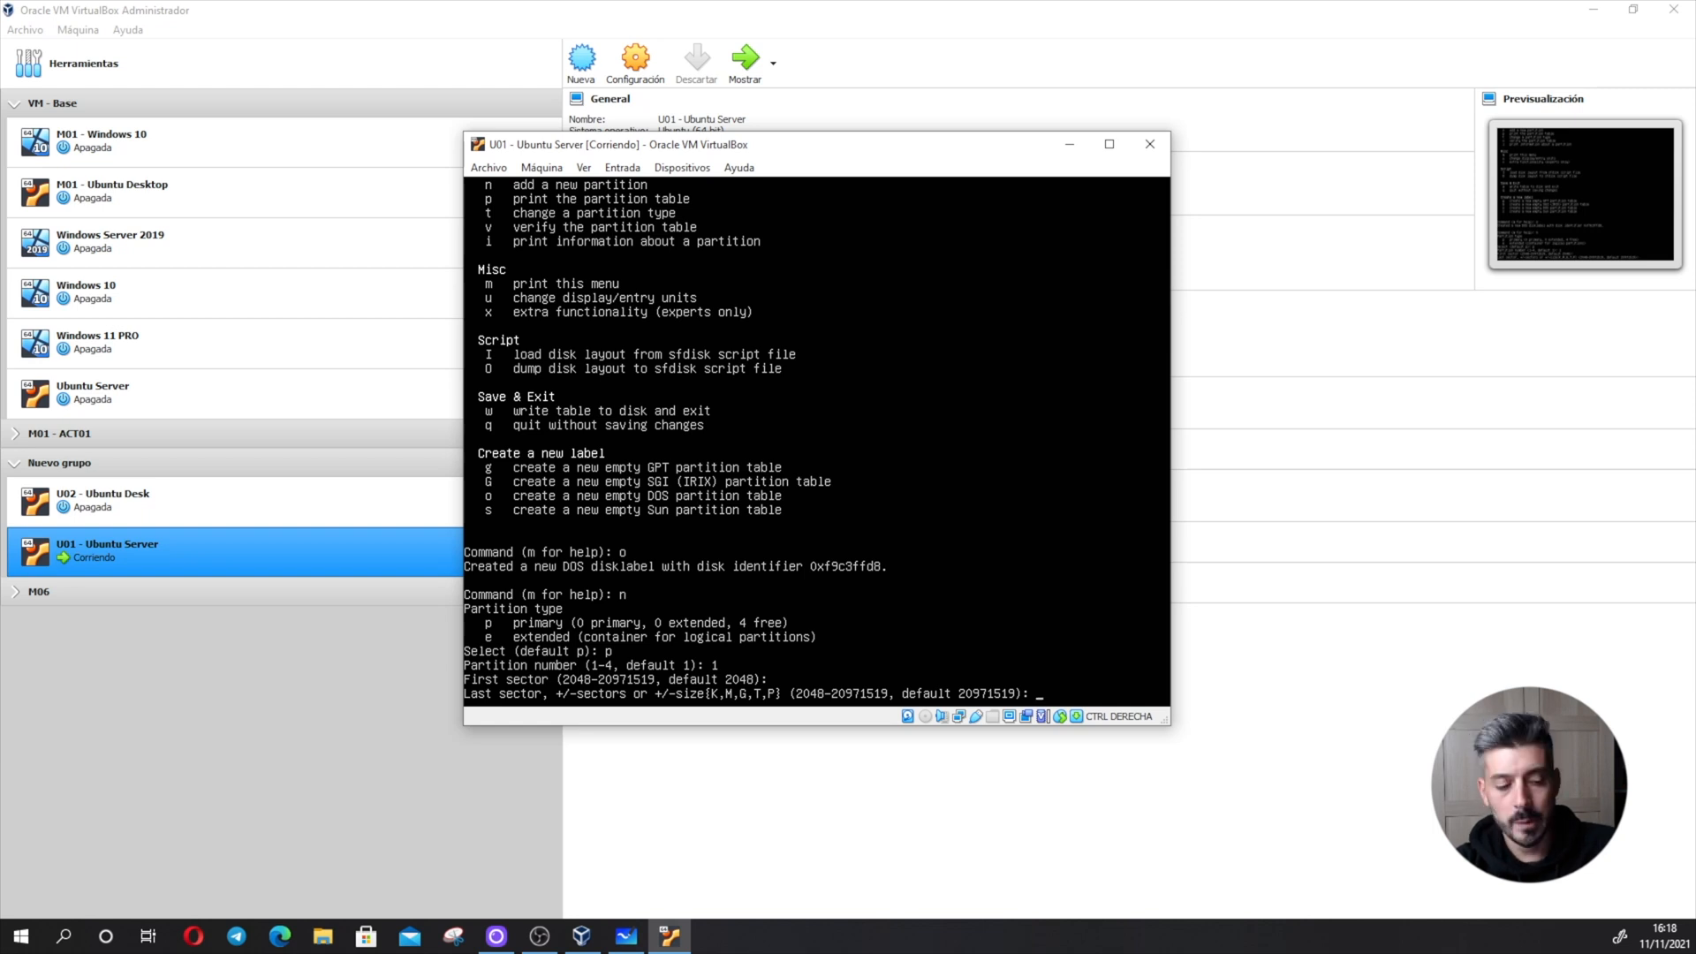
pyautogui.write('+')
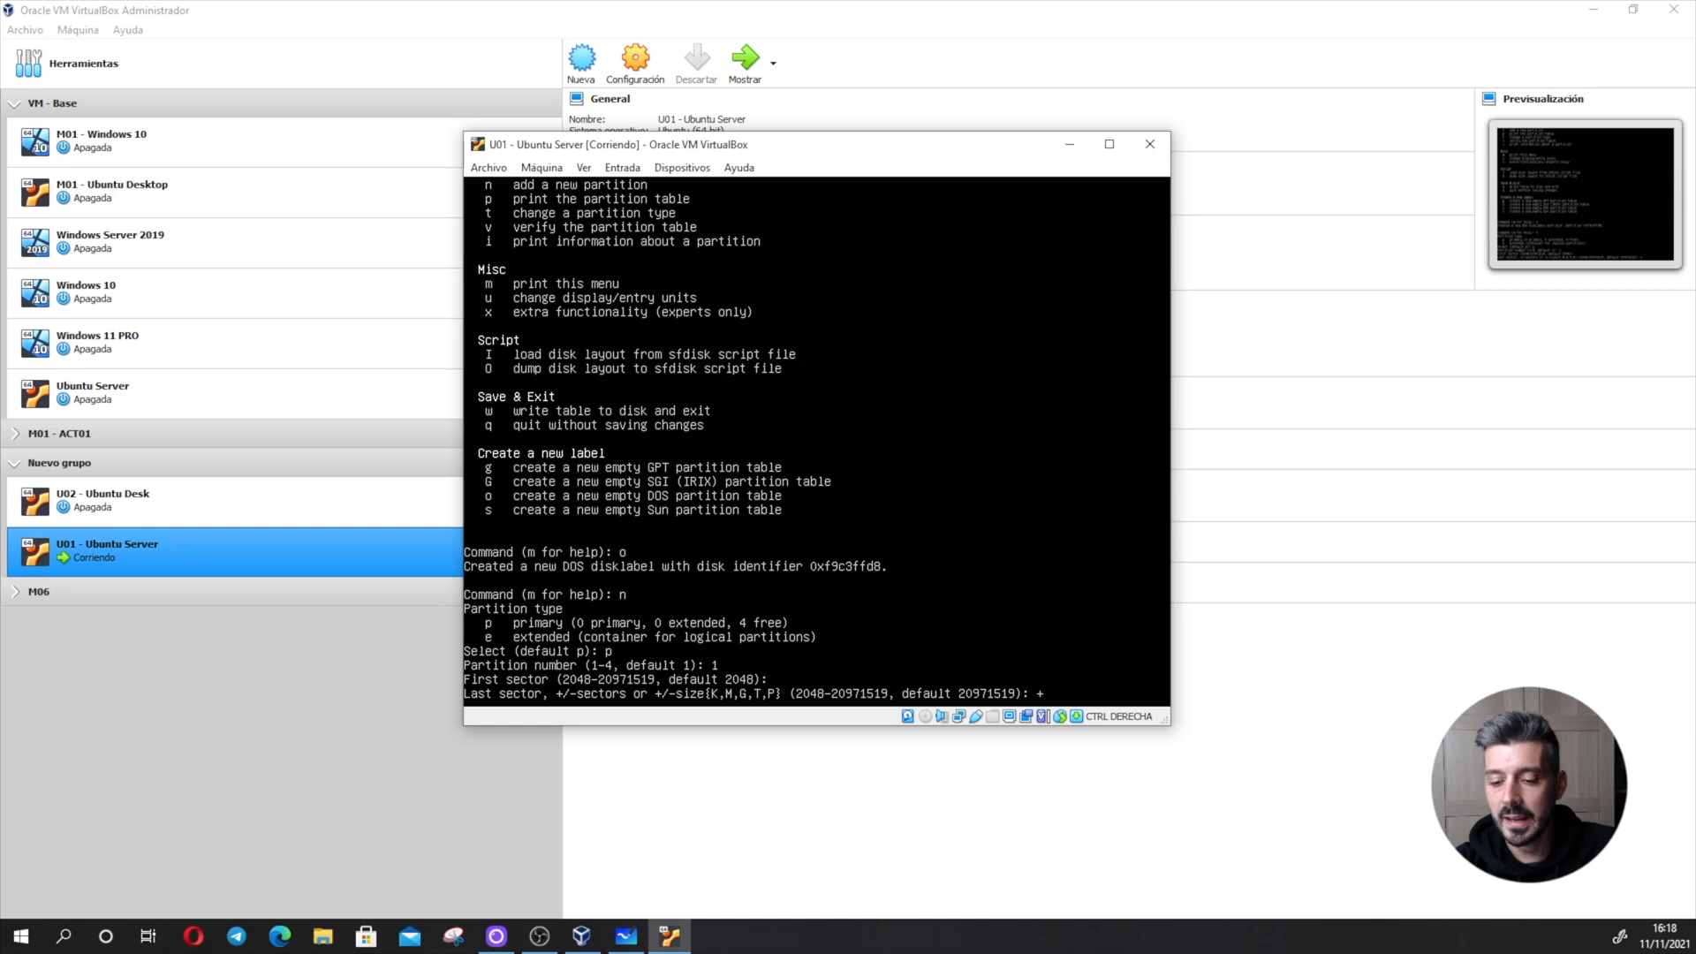
pyautogui.write('1G')
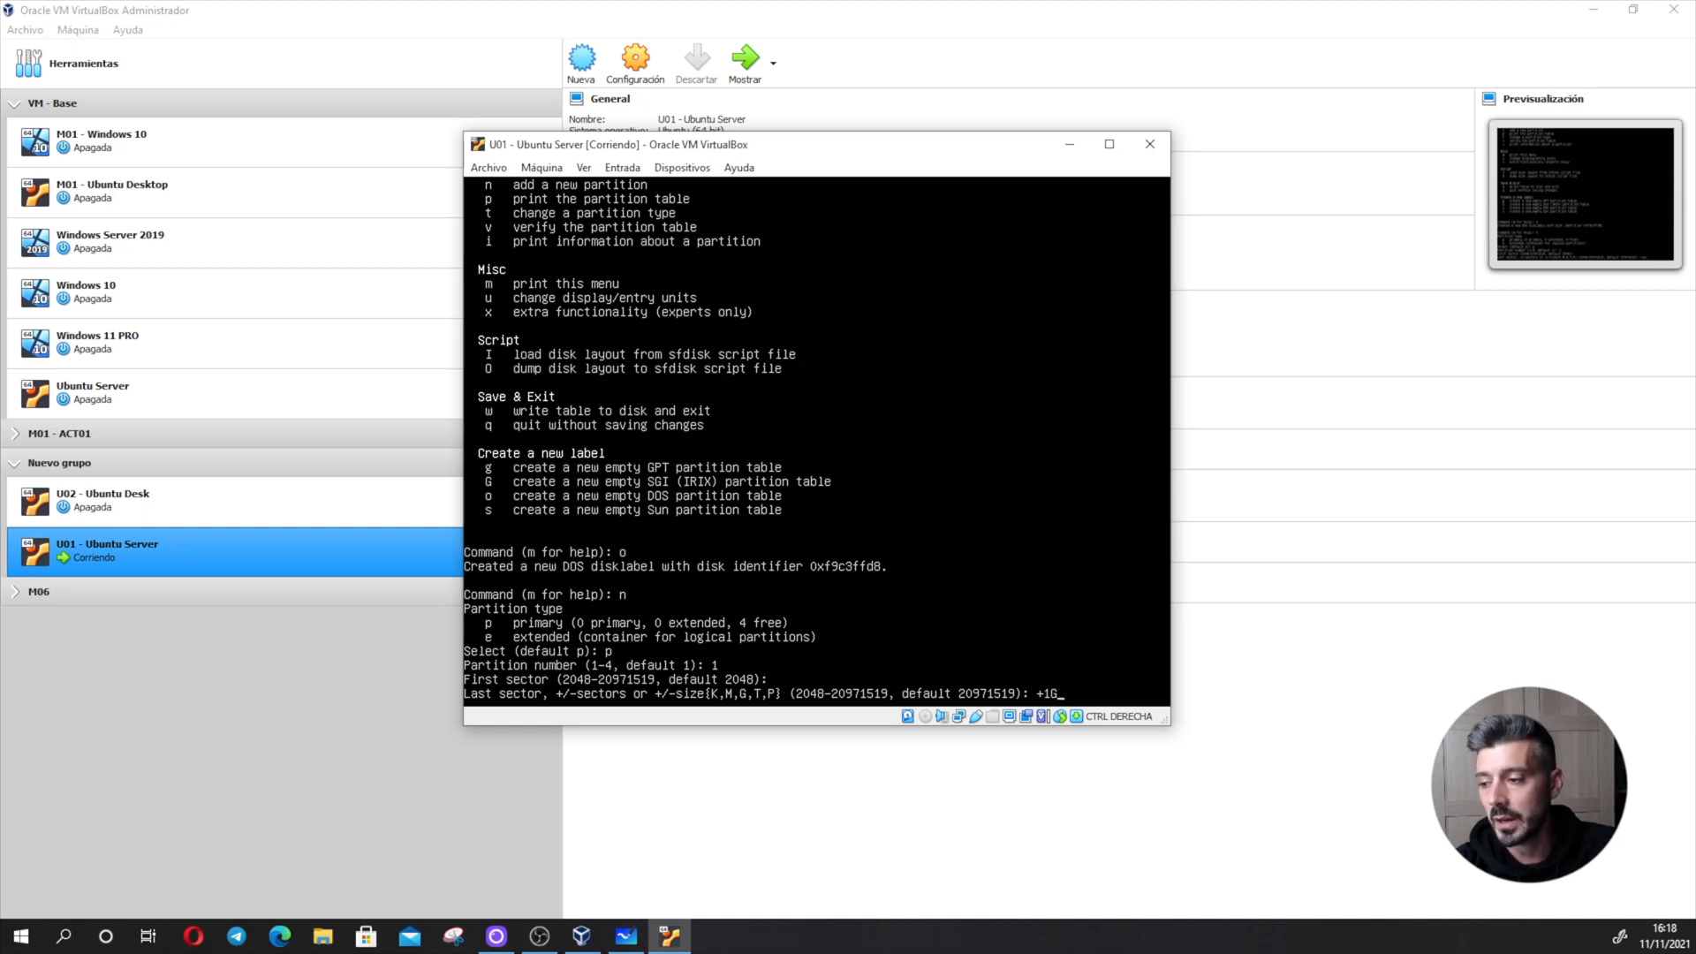
pyautogui.press('Return')
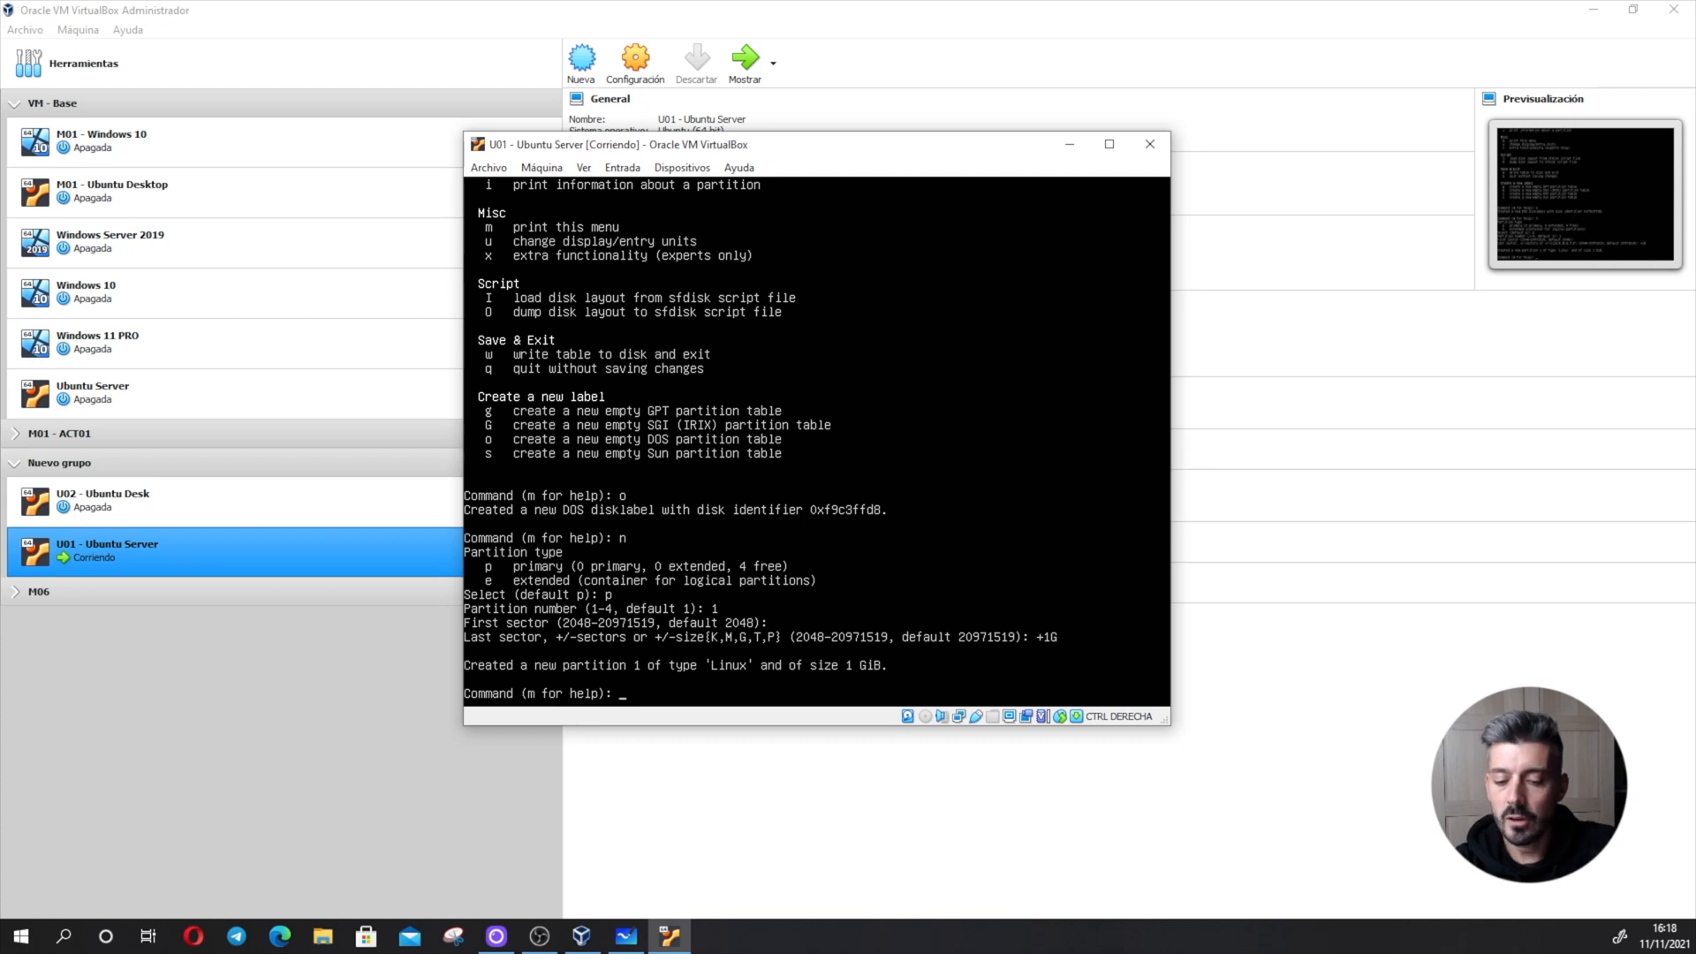
# - Add primary partition number 2 from the default first sector with a size of +2G, and print the partition table
pyautogui.write('n')
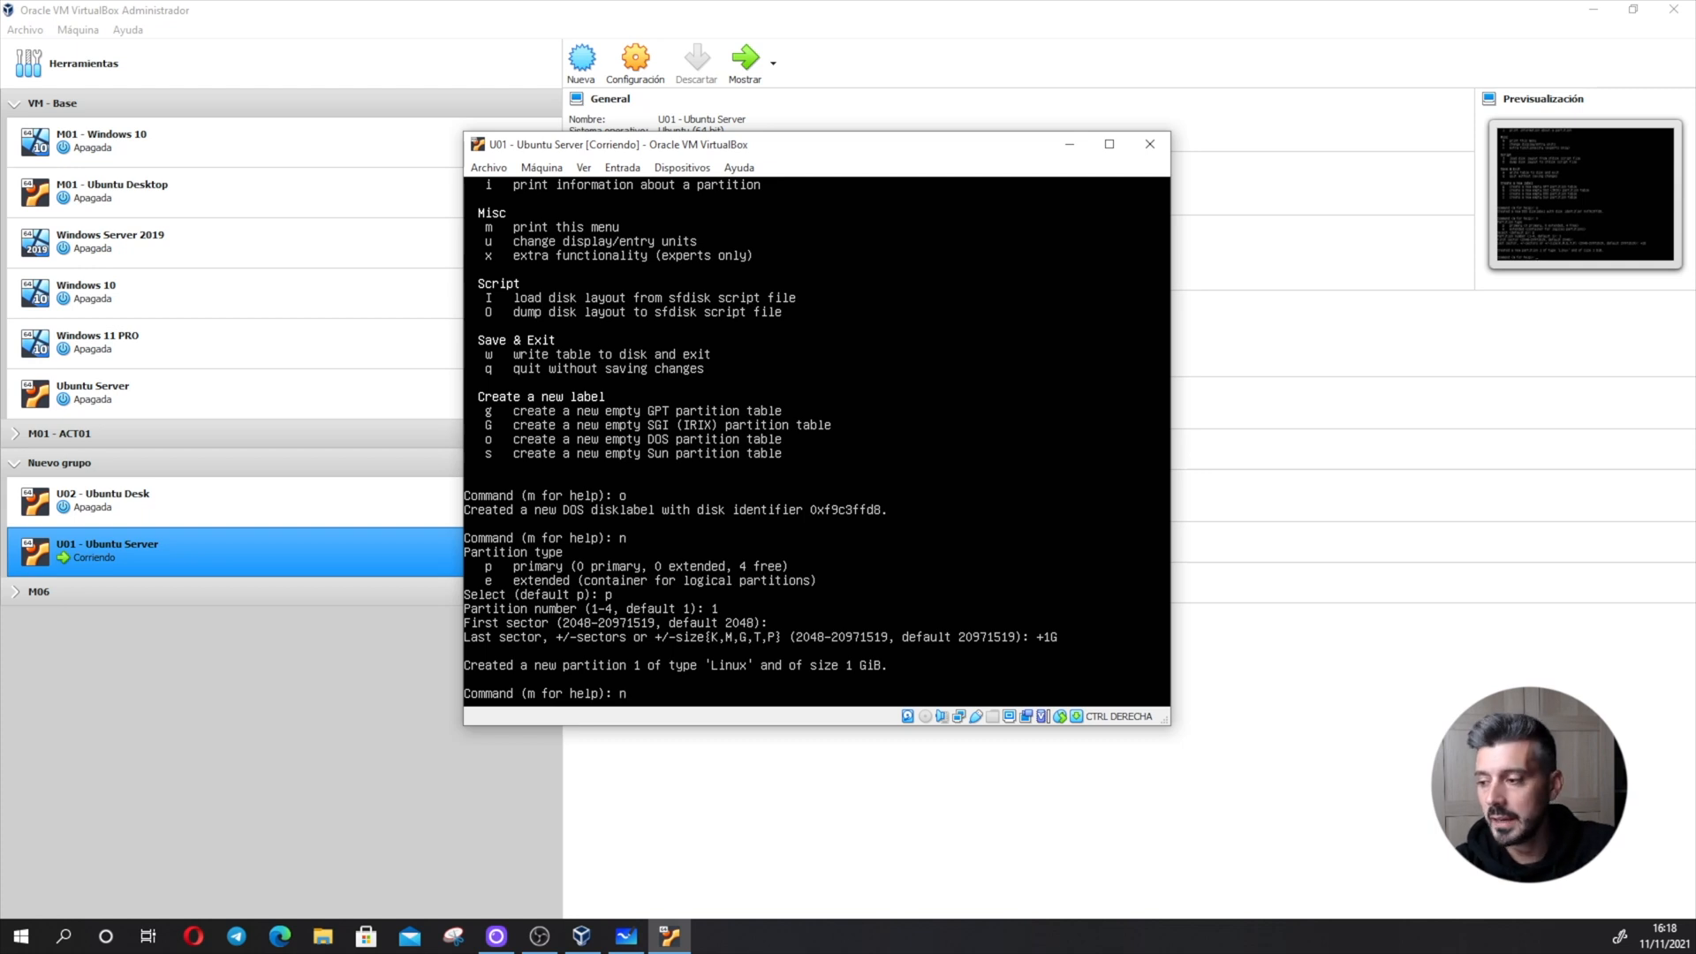
pyautogui.press('Return')
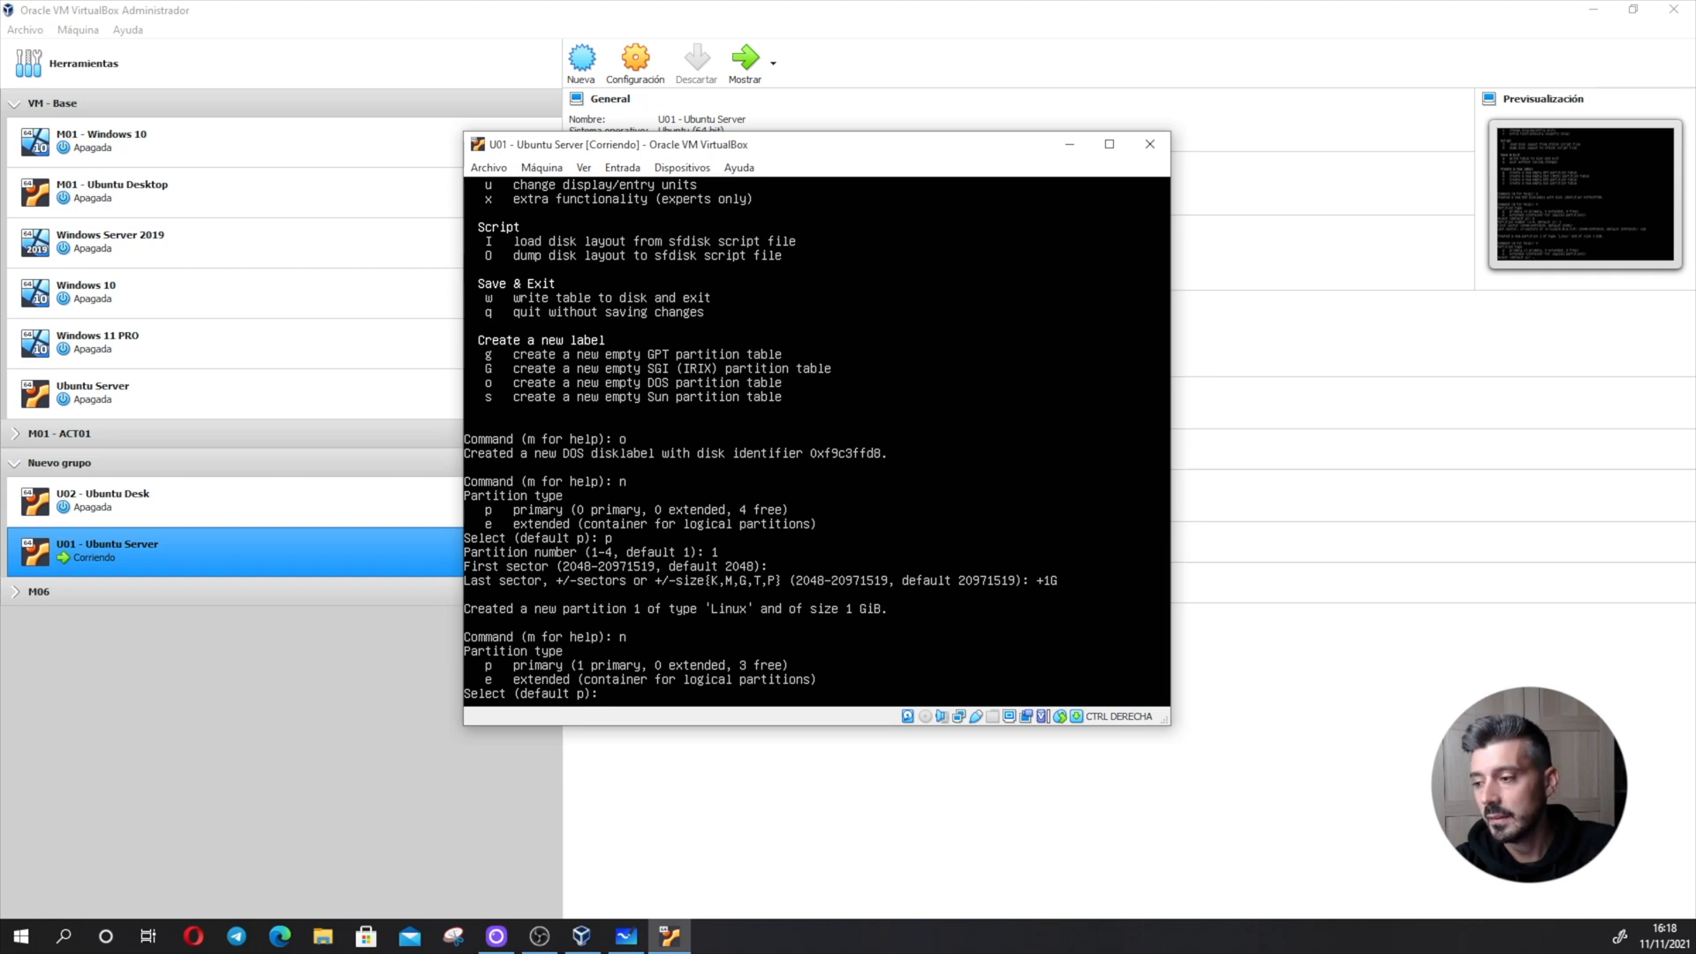
pyautogui.write('p')
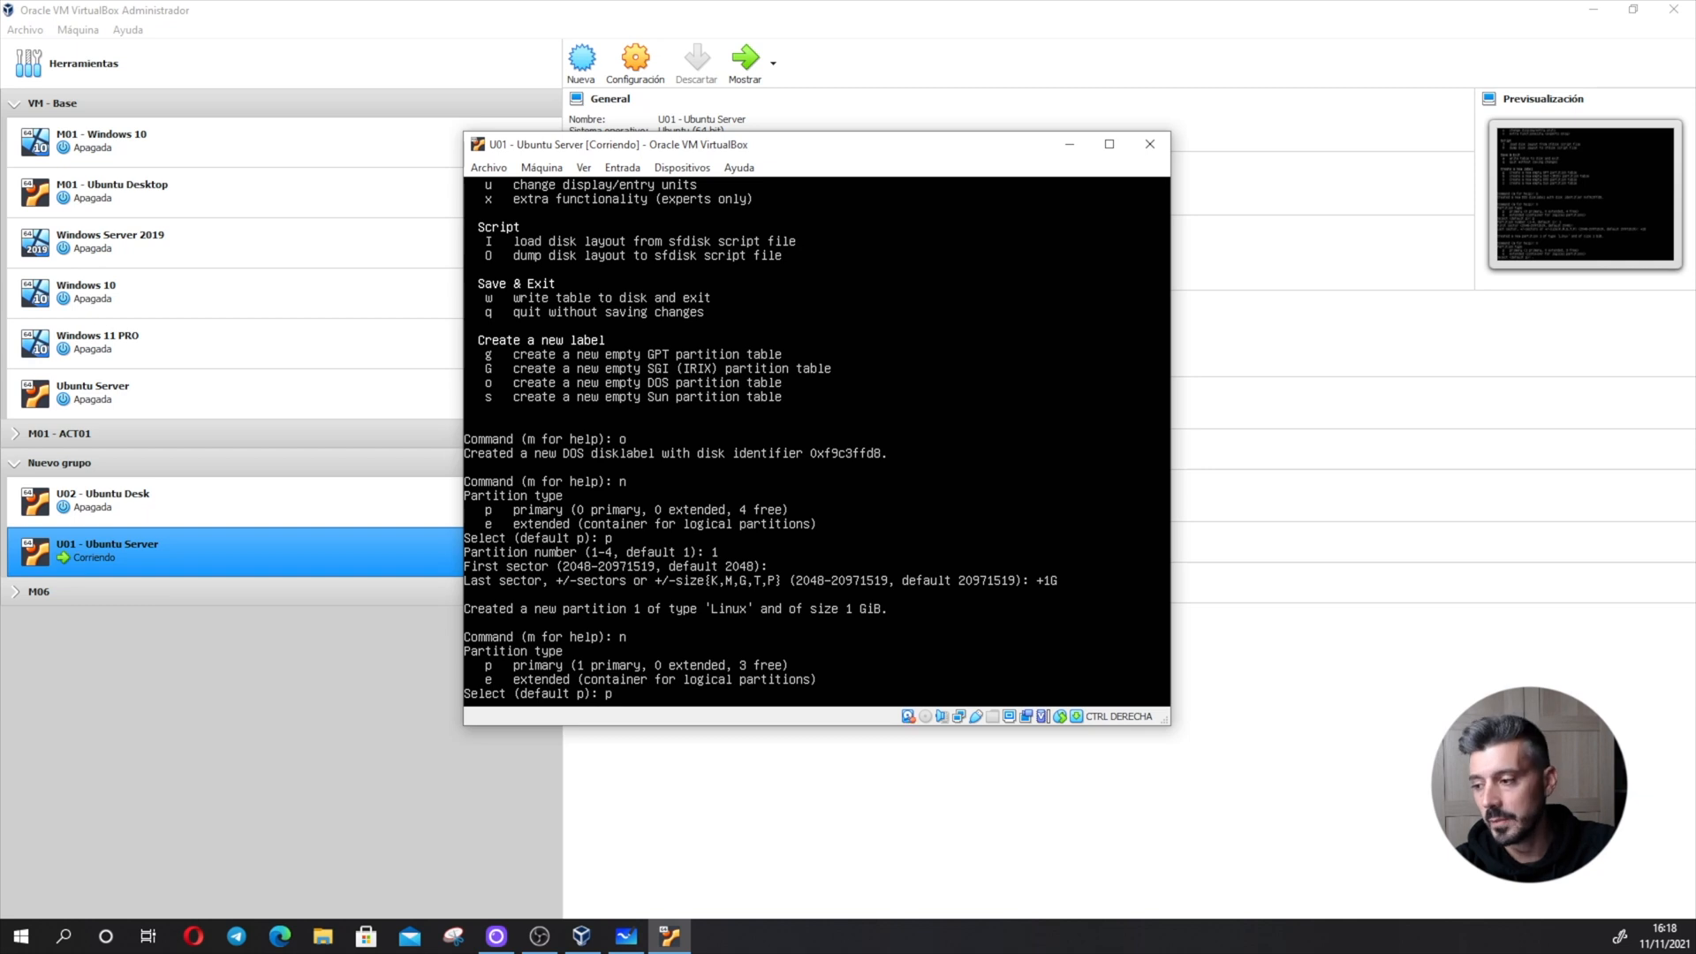
pyautogui.press('Return')
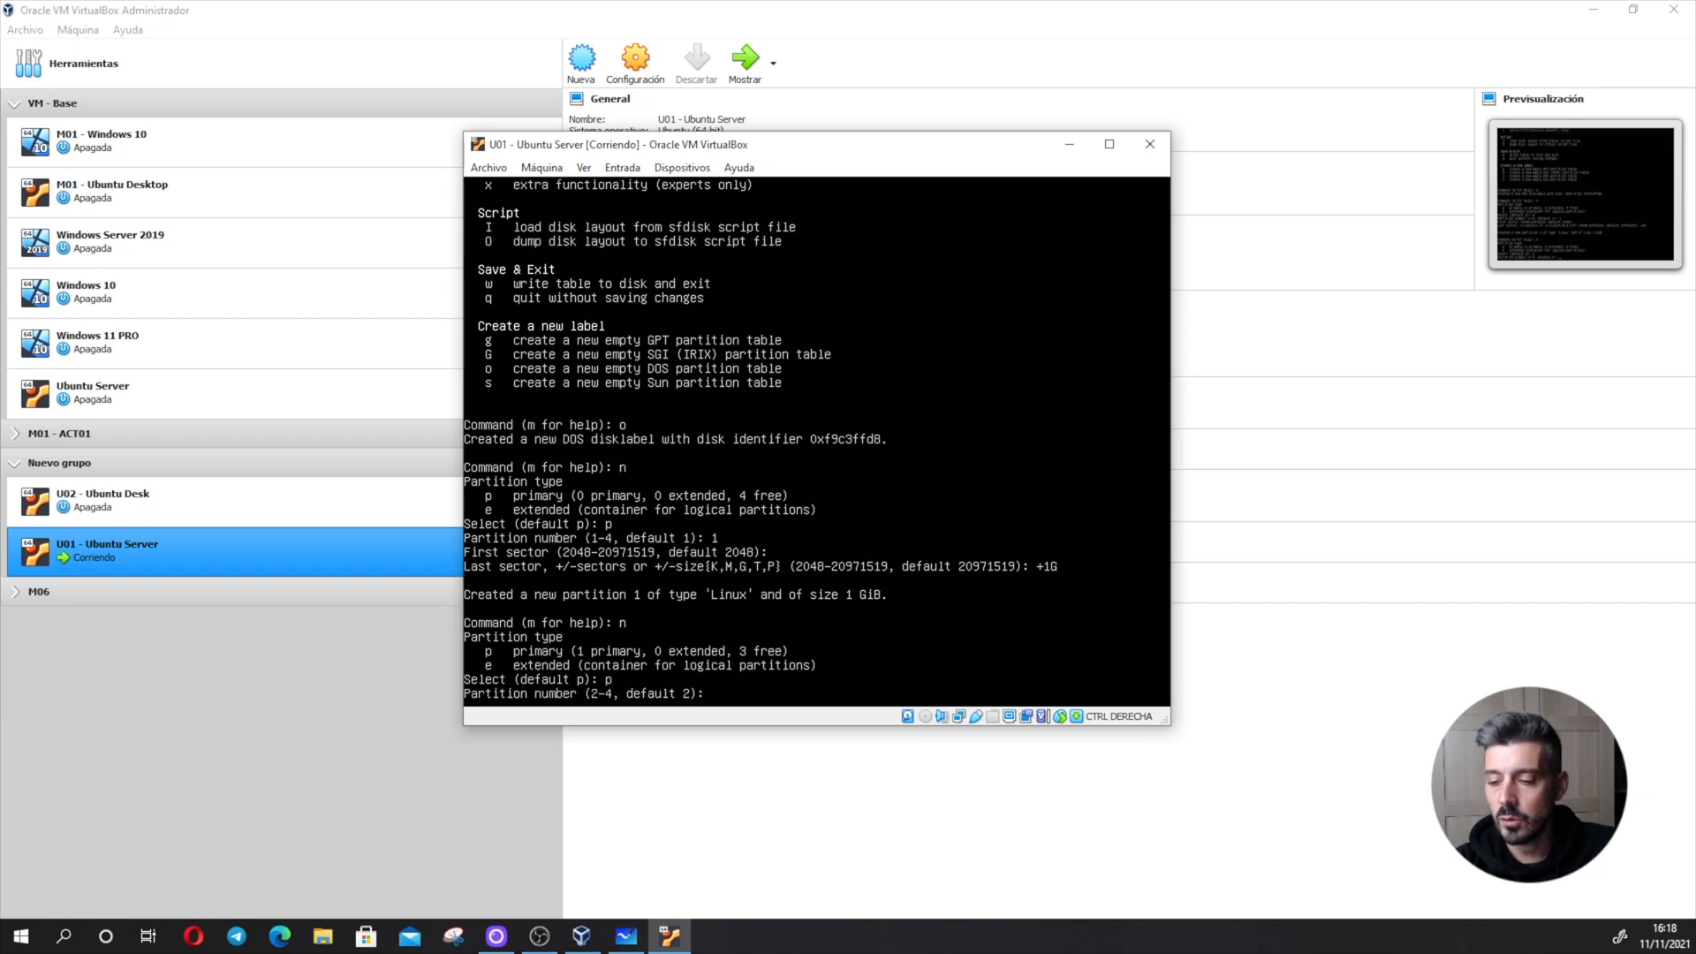
pyautogui.write('2')
pyautogui.press('Return')
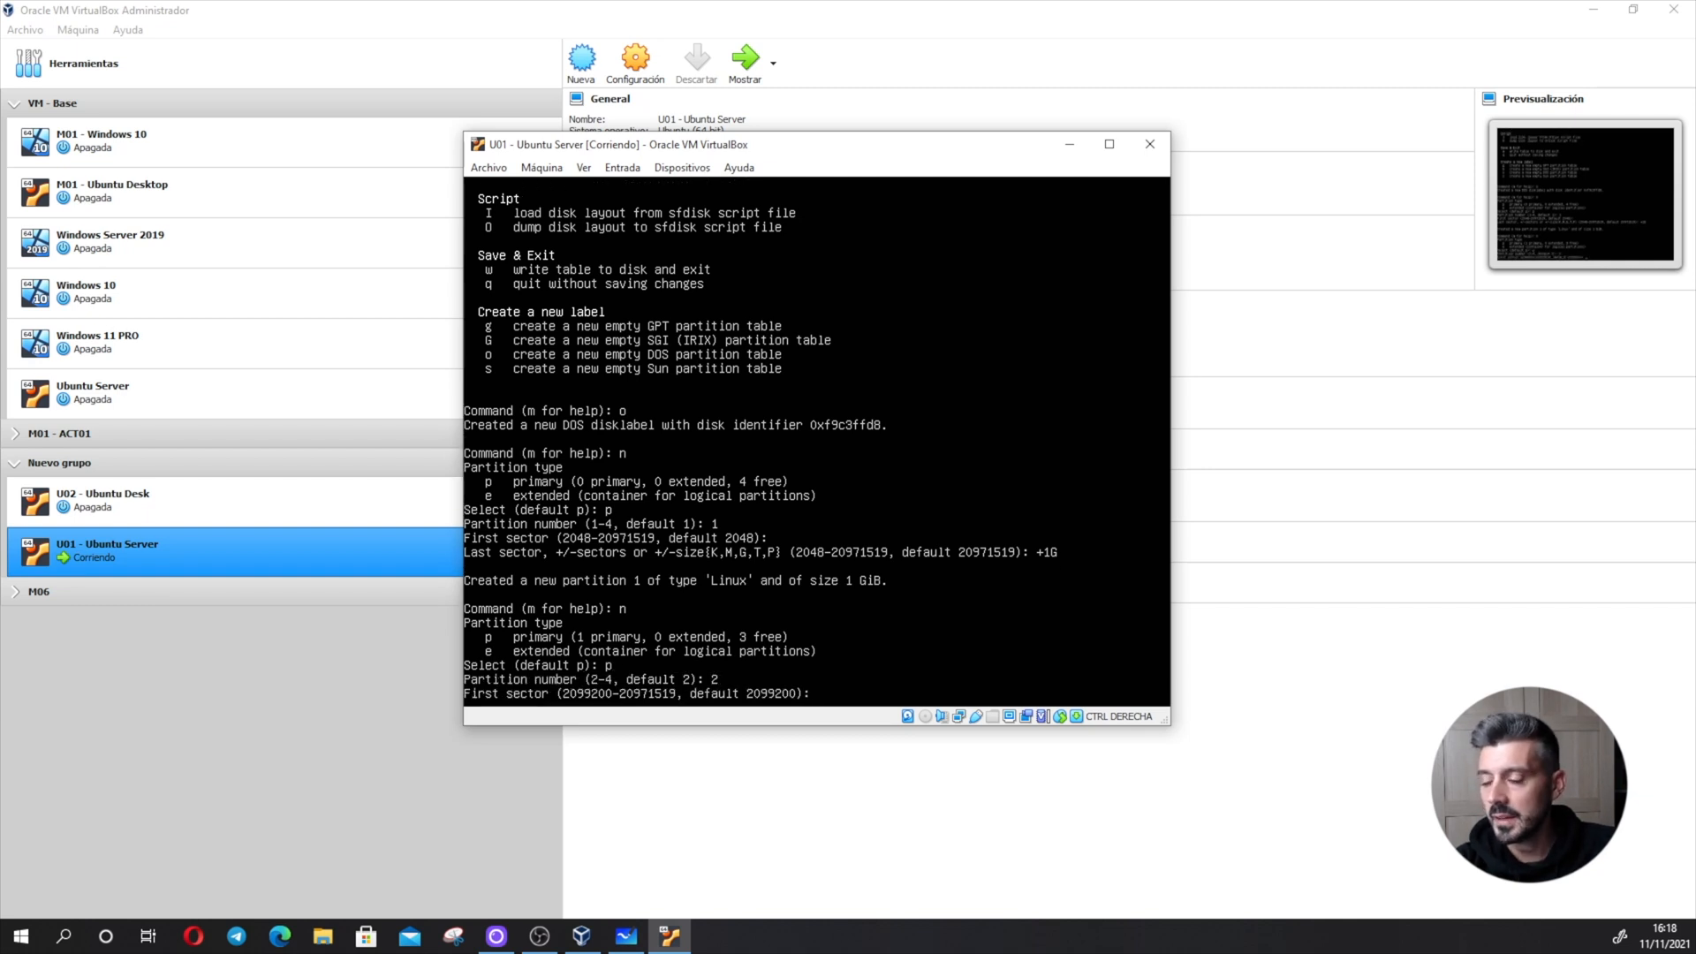
pyautogui.press('Return')
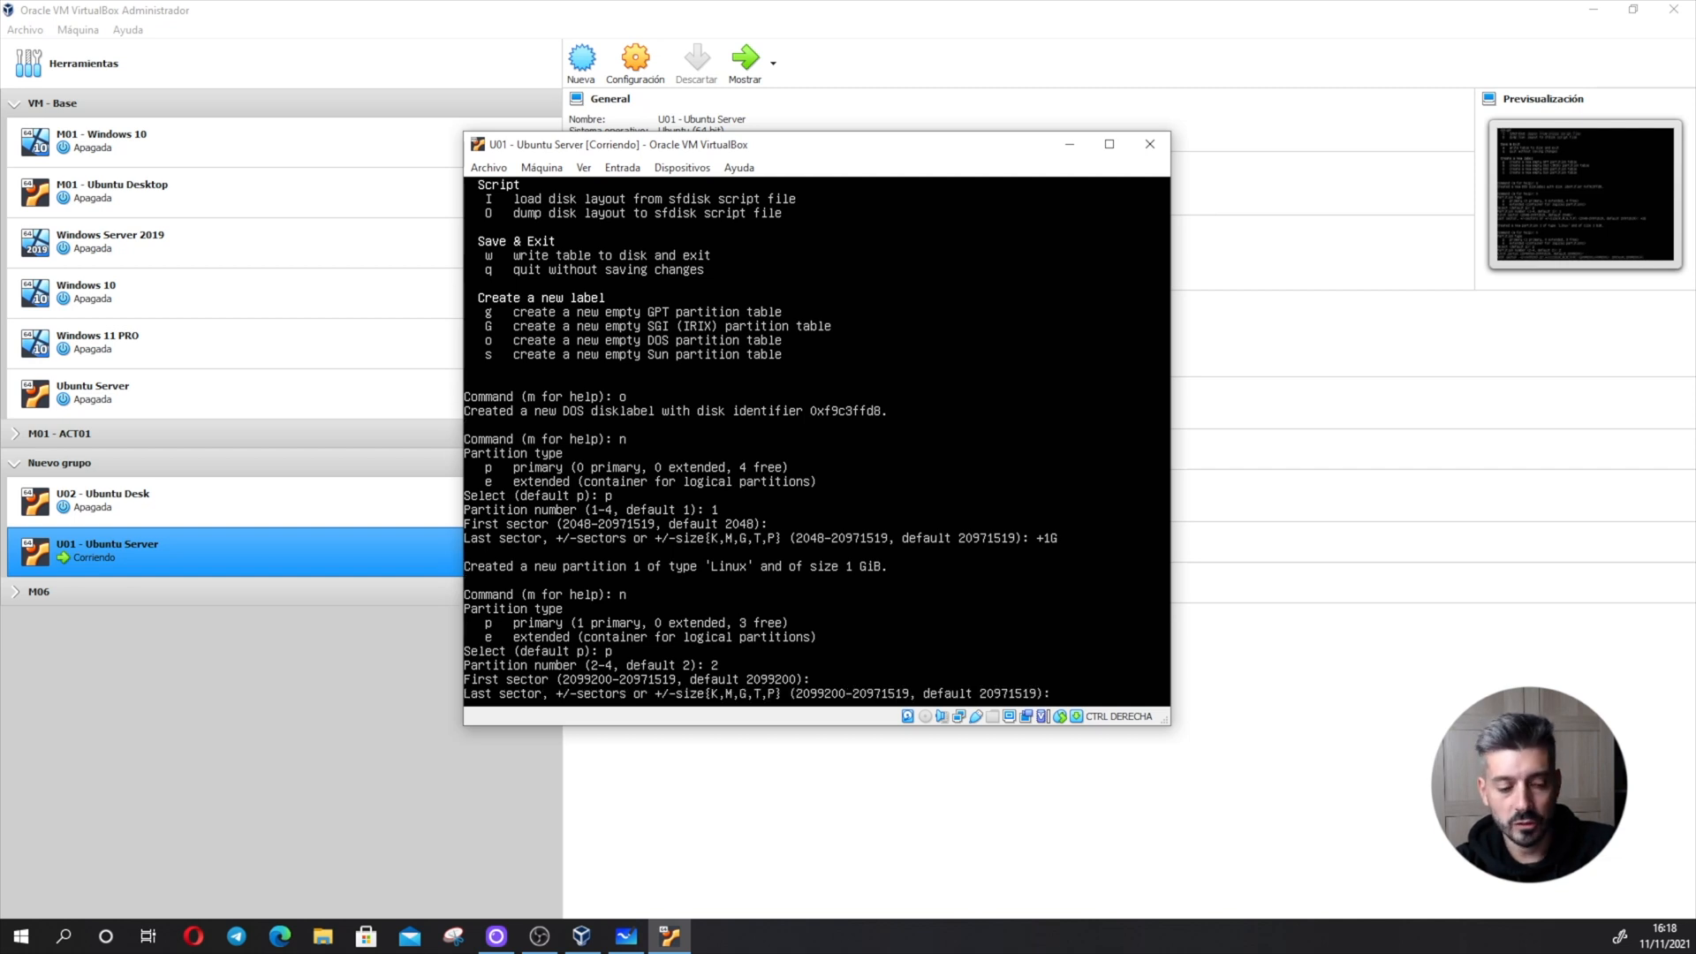
pyautogui.write('+2G')
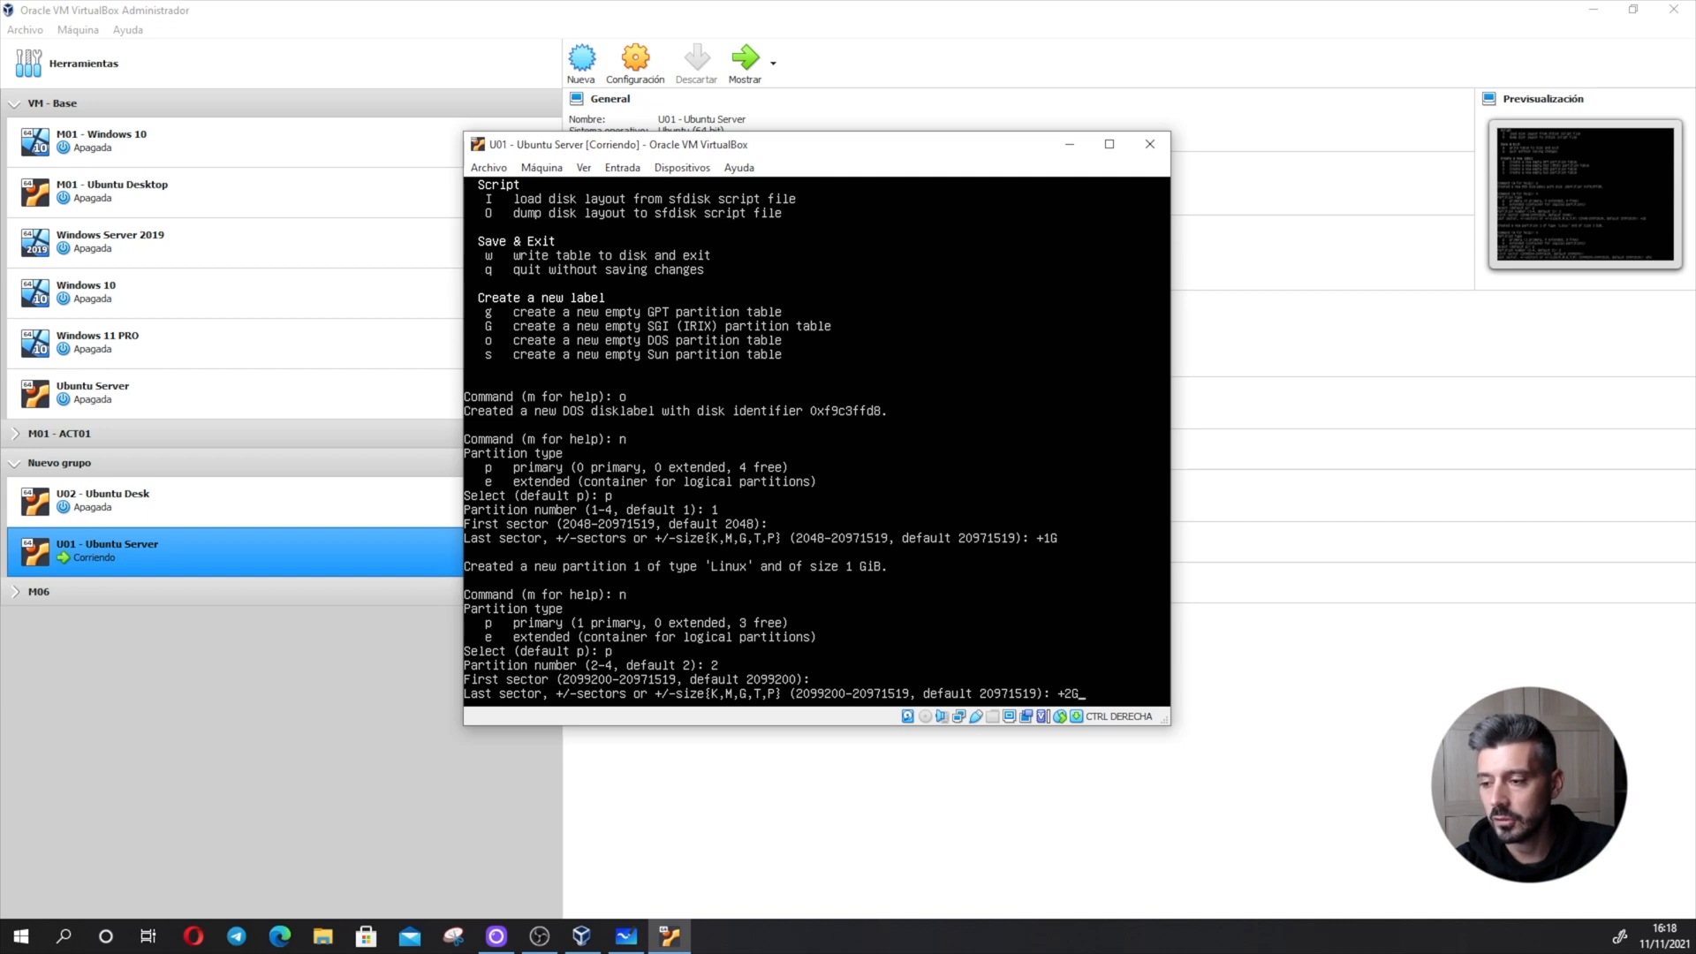
pyautogui.press('Return')
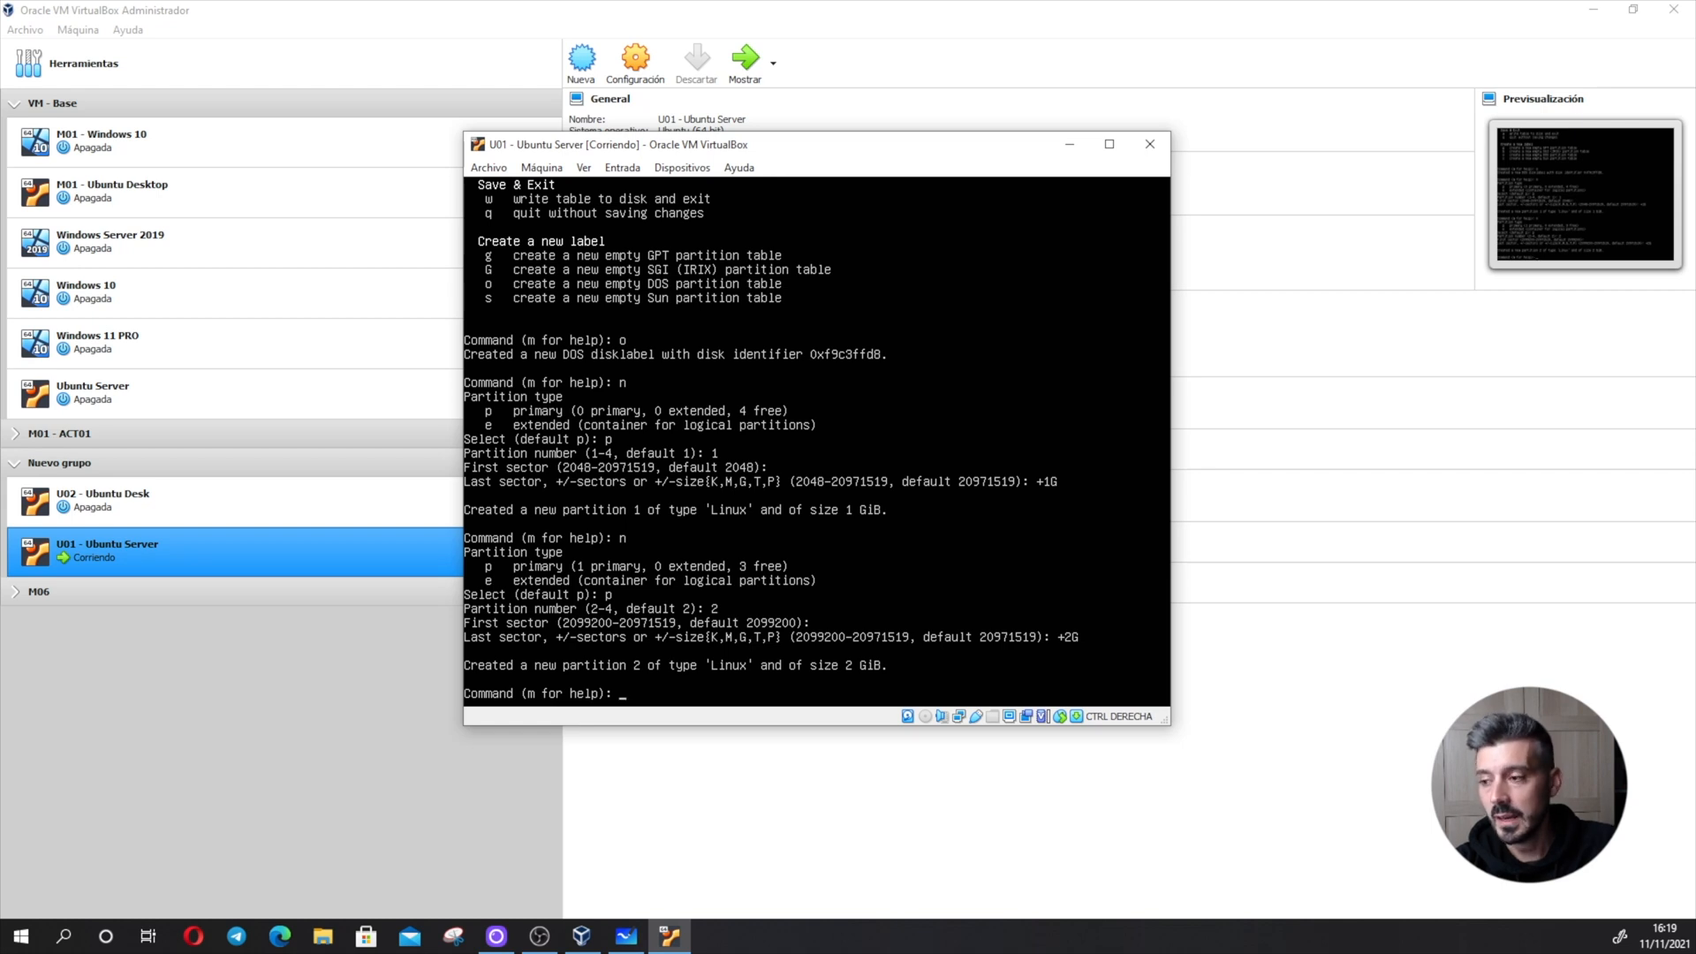
pyautogui.write('p')
pyautogui.press('Return')
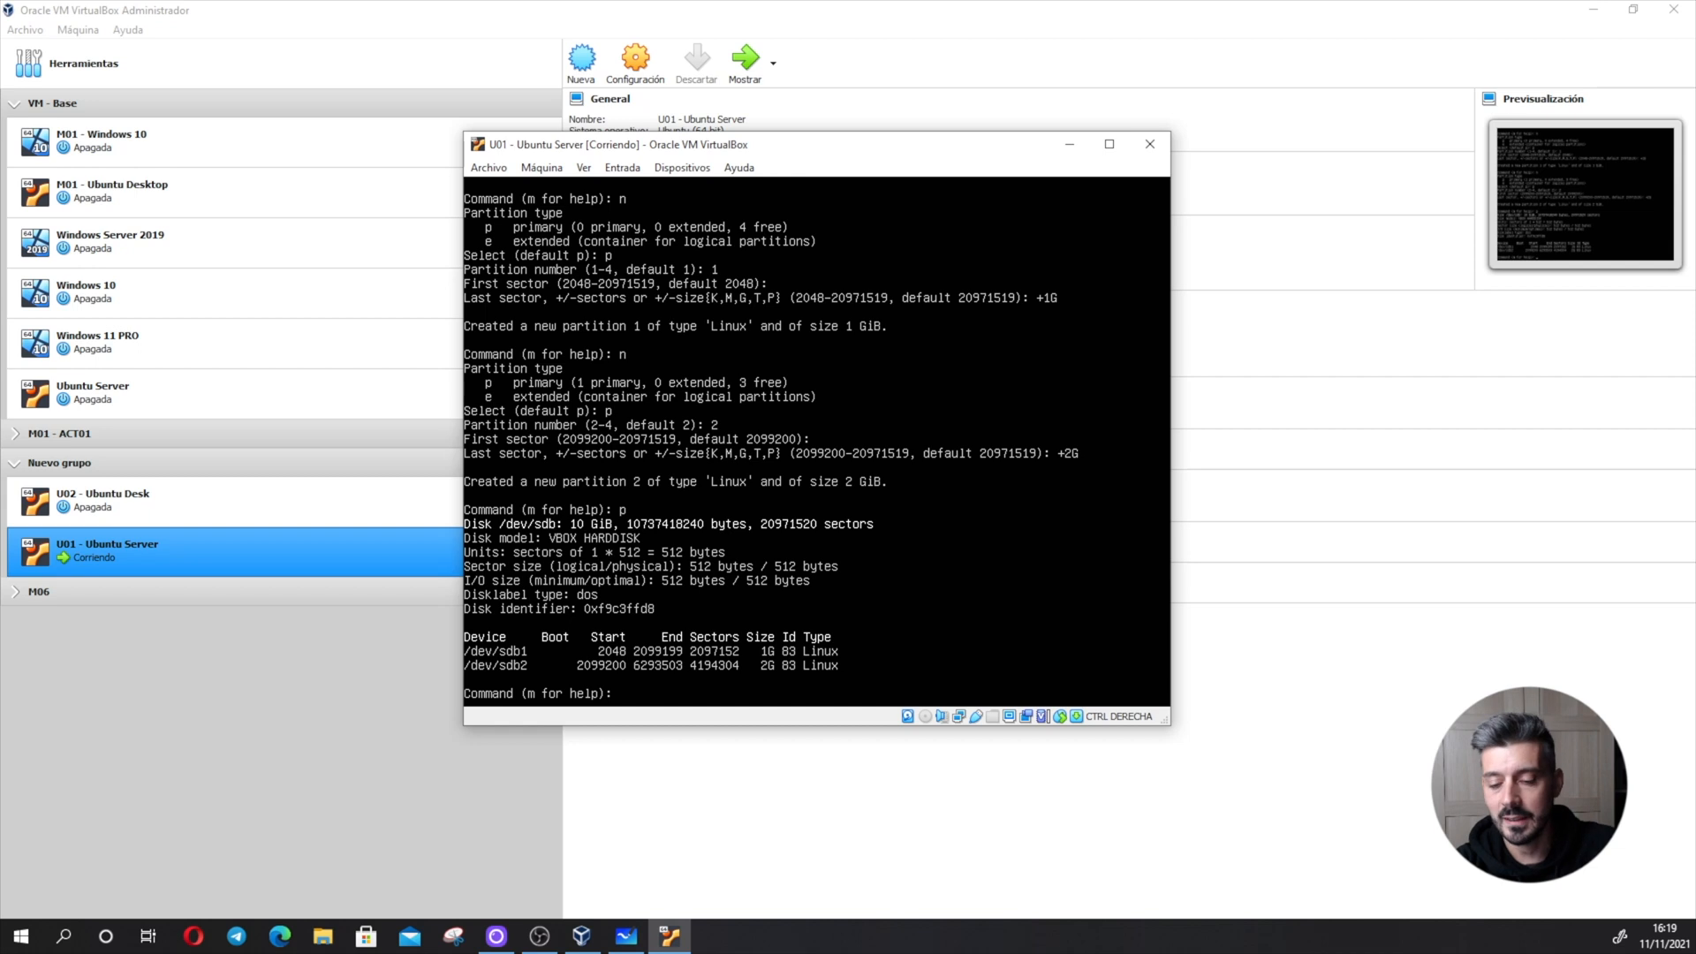
# - Add an extended partition with the default number and the default first and last sectors, filling the remaining disk space
pyautogui.write('n')
pyautogui.press('Return')
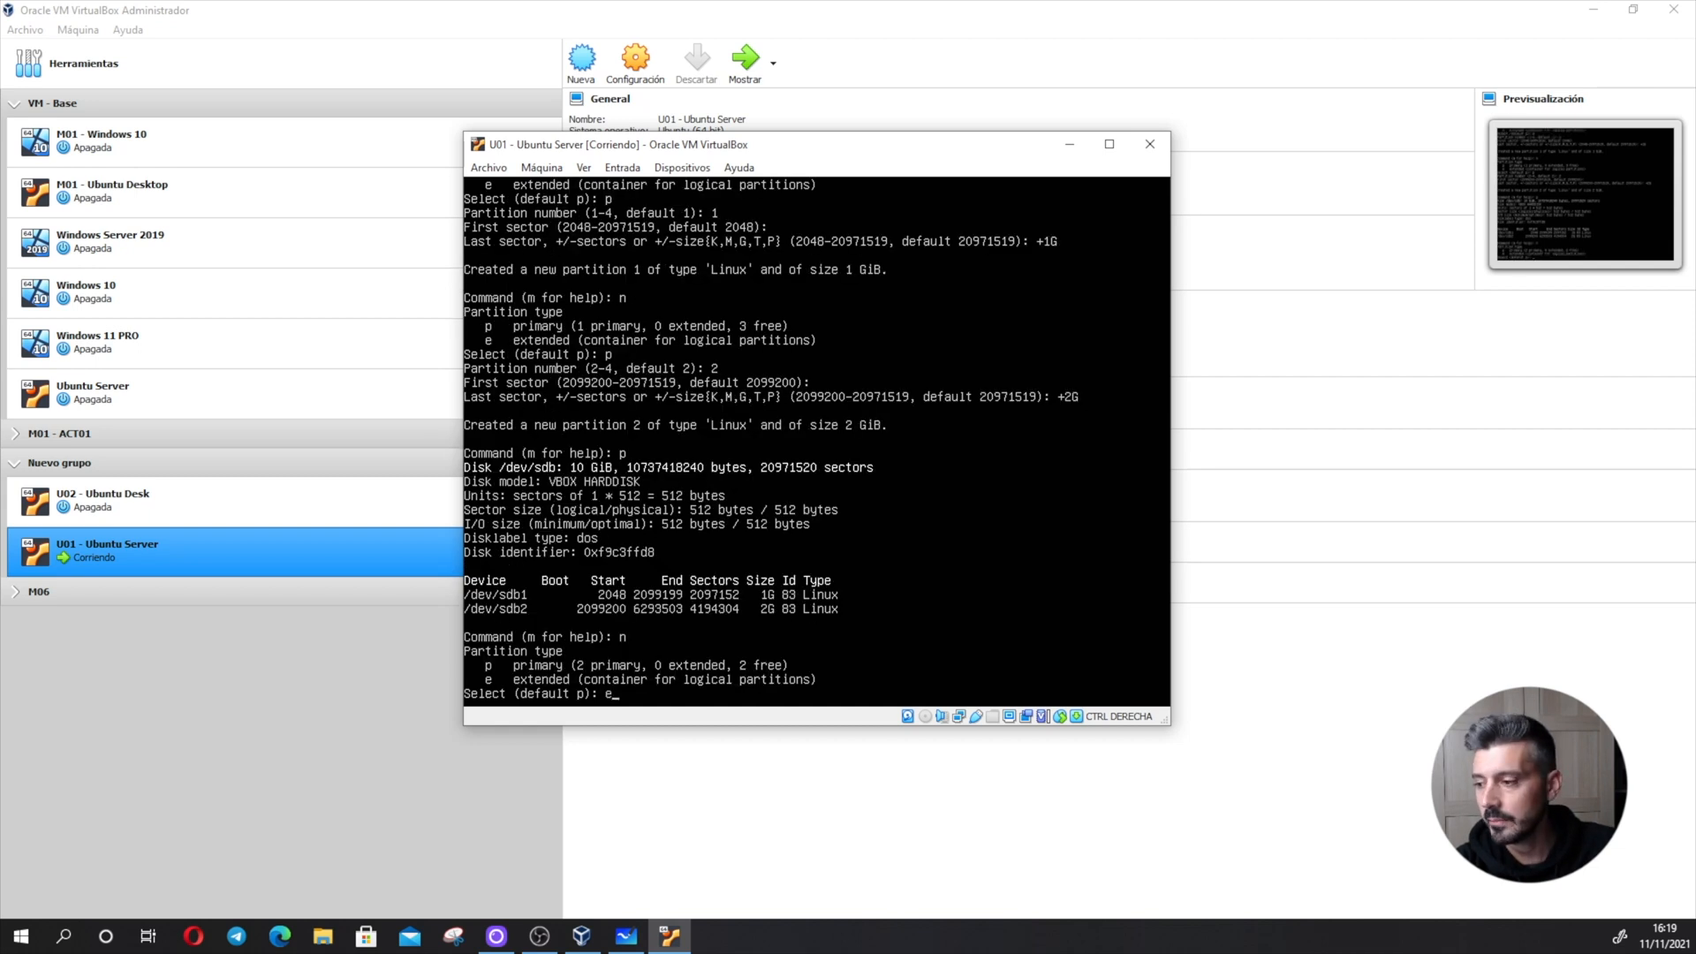
pyautogui.press('Return')
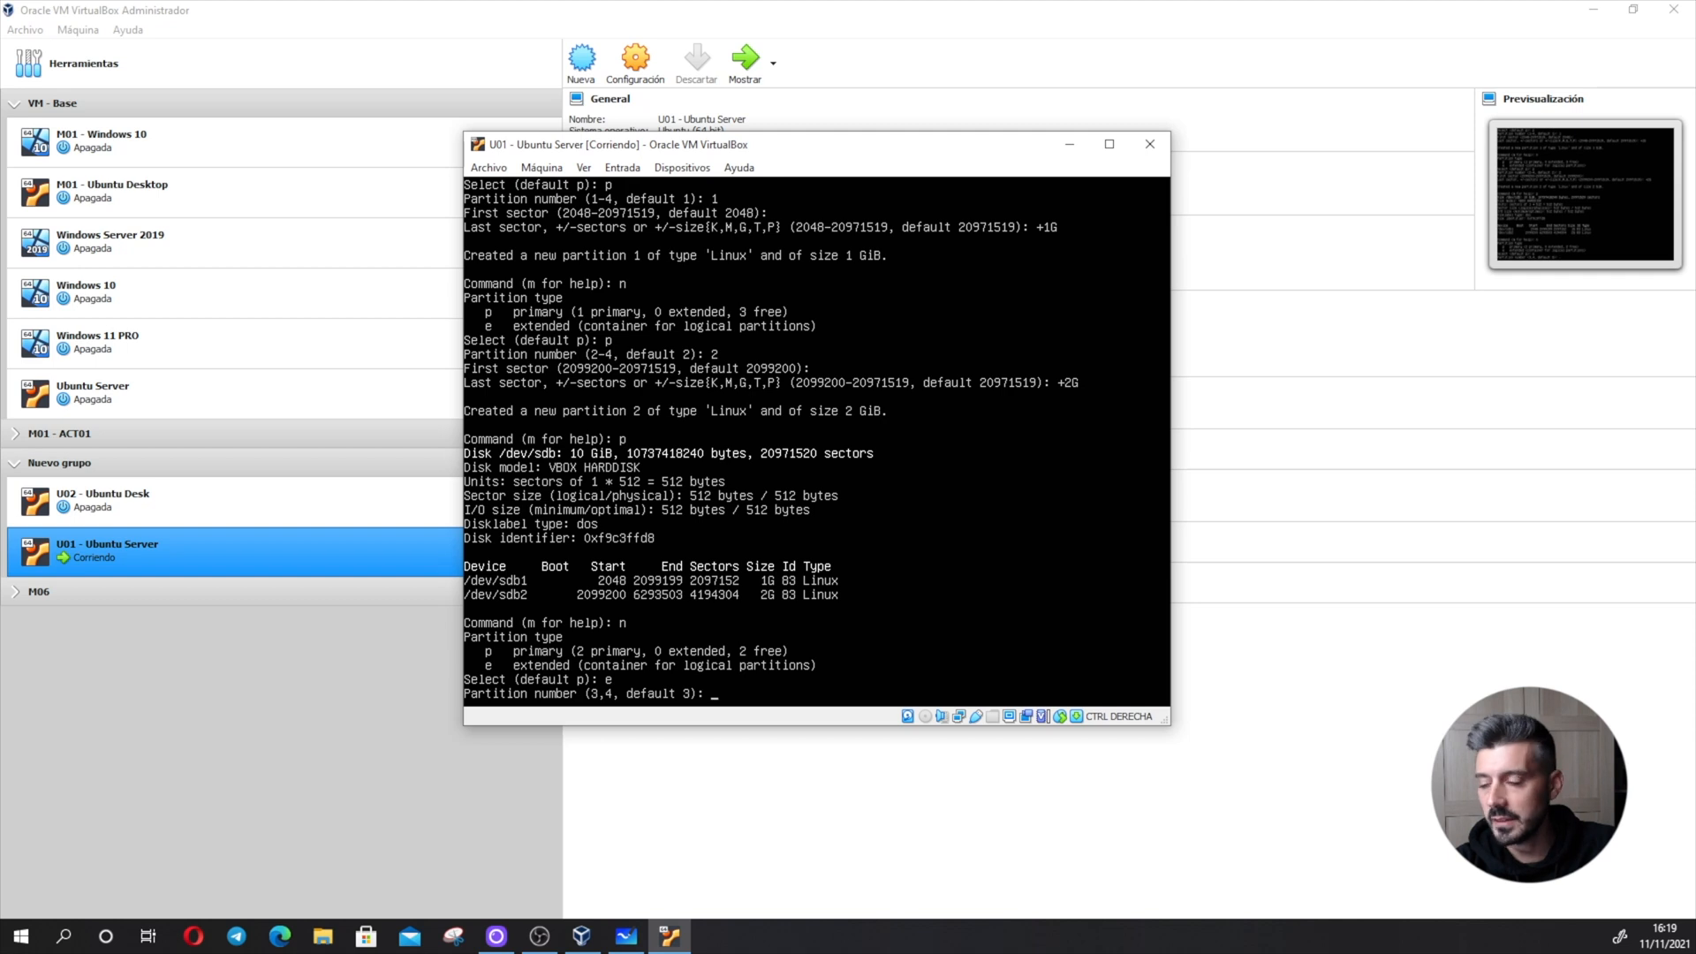
pyautogui.press('Return')
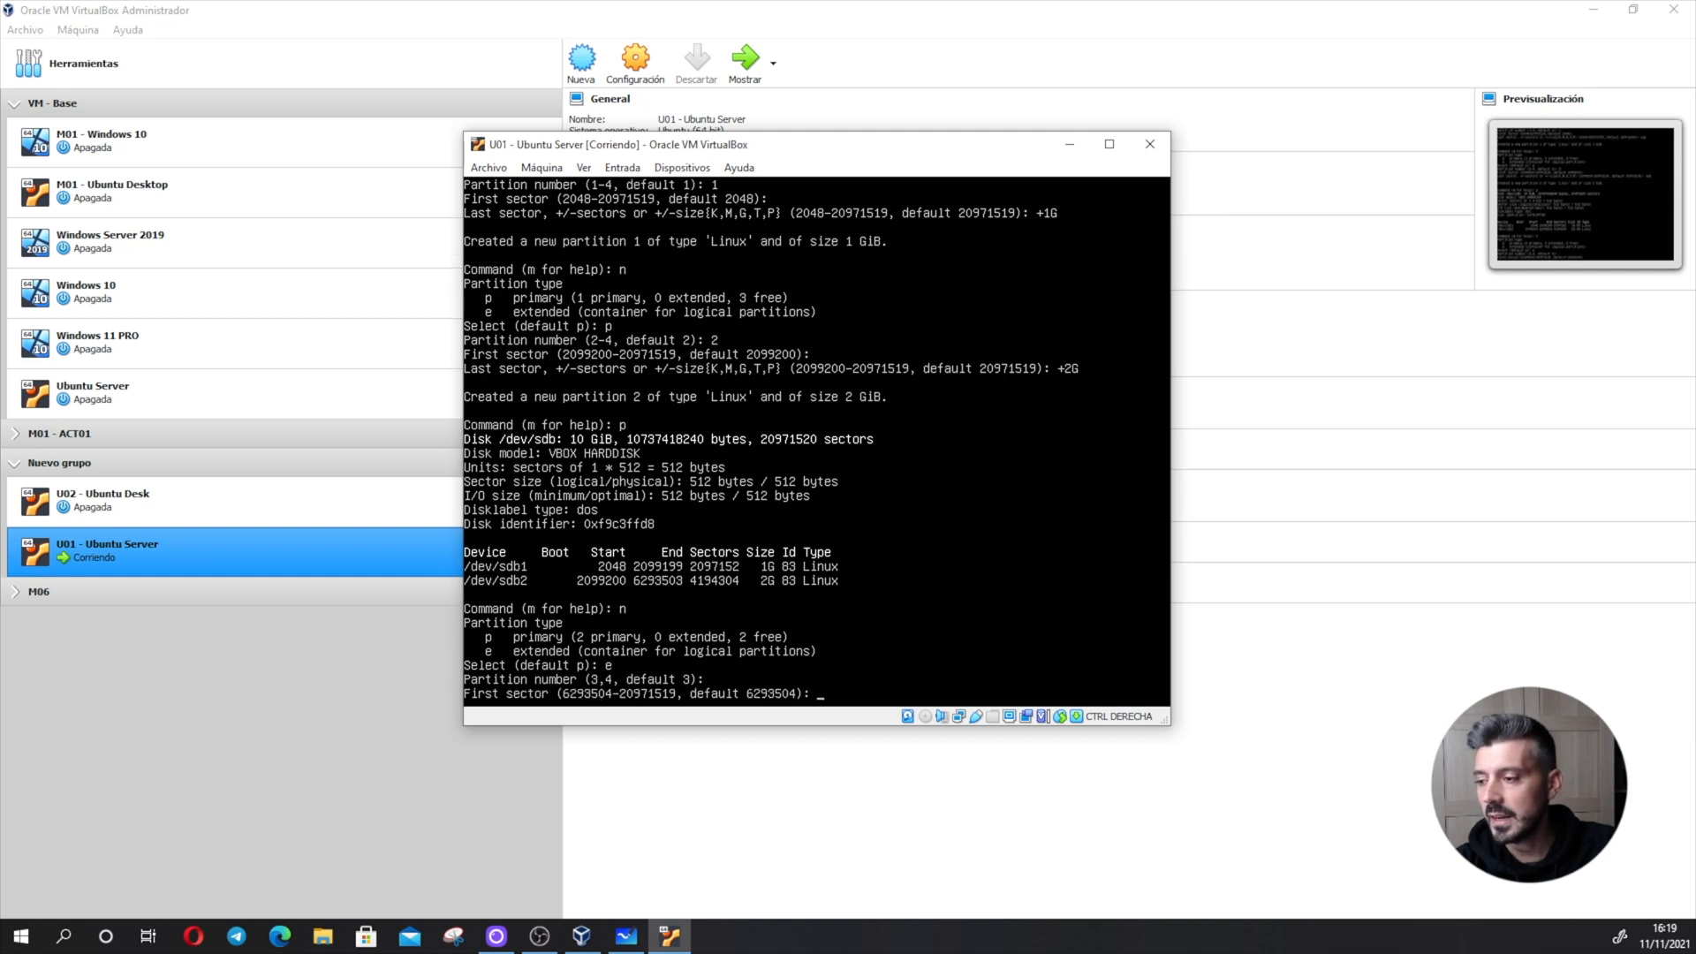
pyautogui.press('Return')
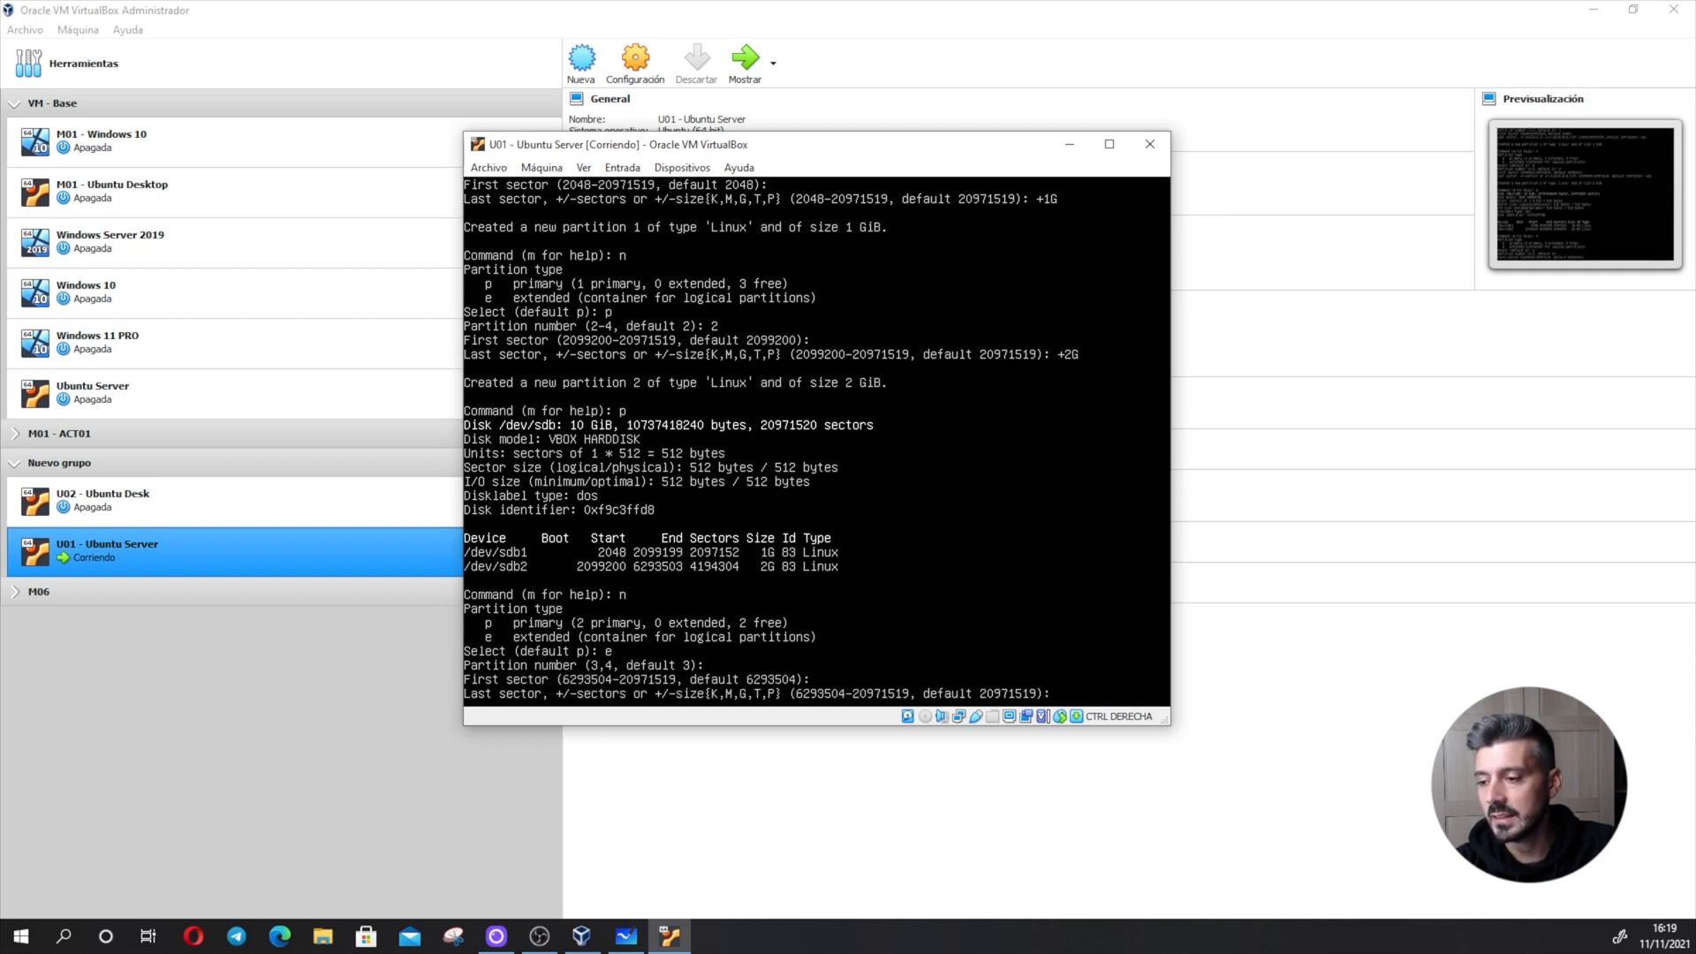
pyautogui.press('Return')
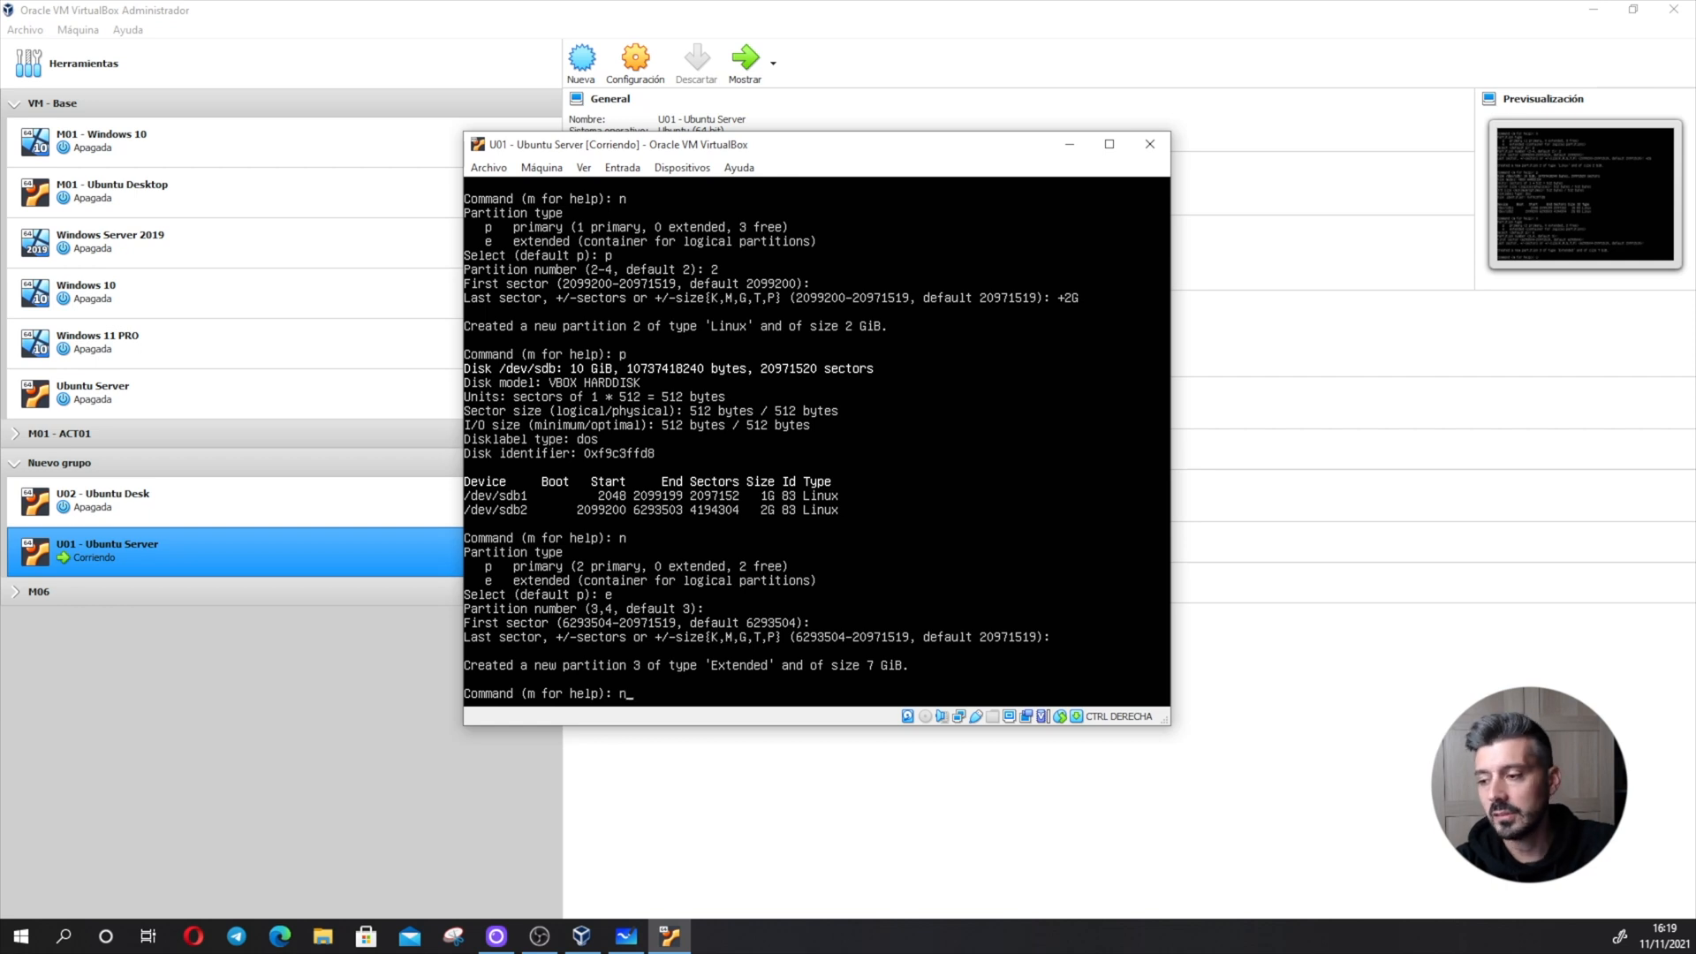
# - Add a logical partition inside the extended partition, starting at the default first sector with a size of +4G
pyautogui.press('Return')
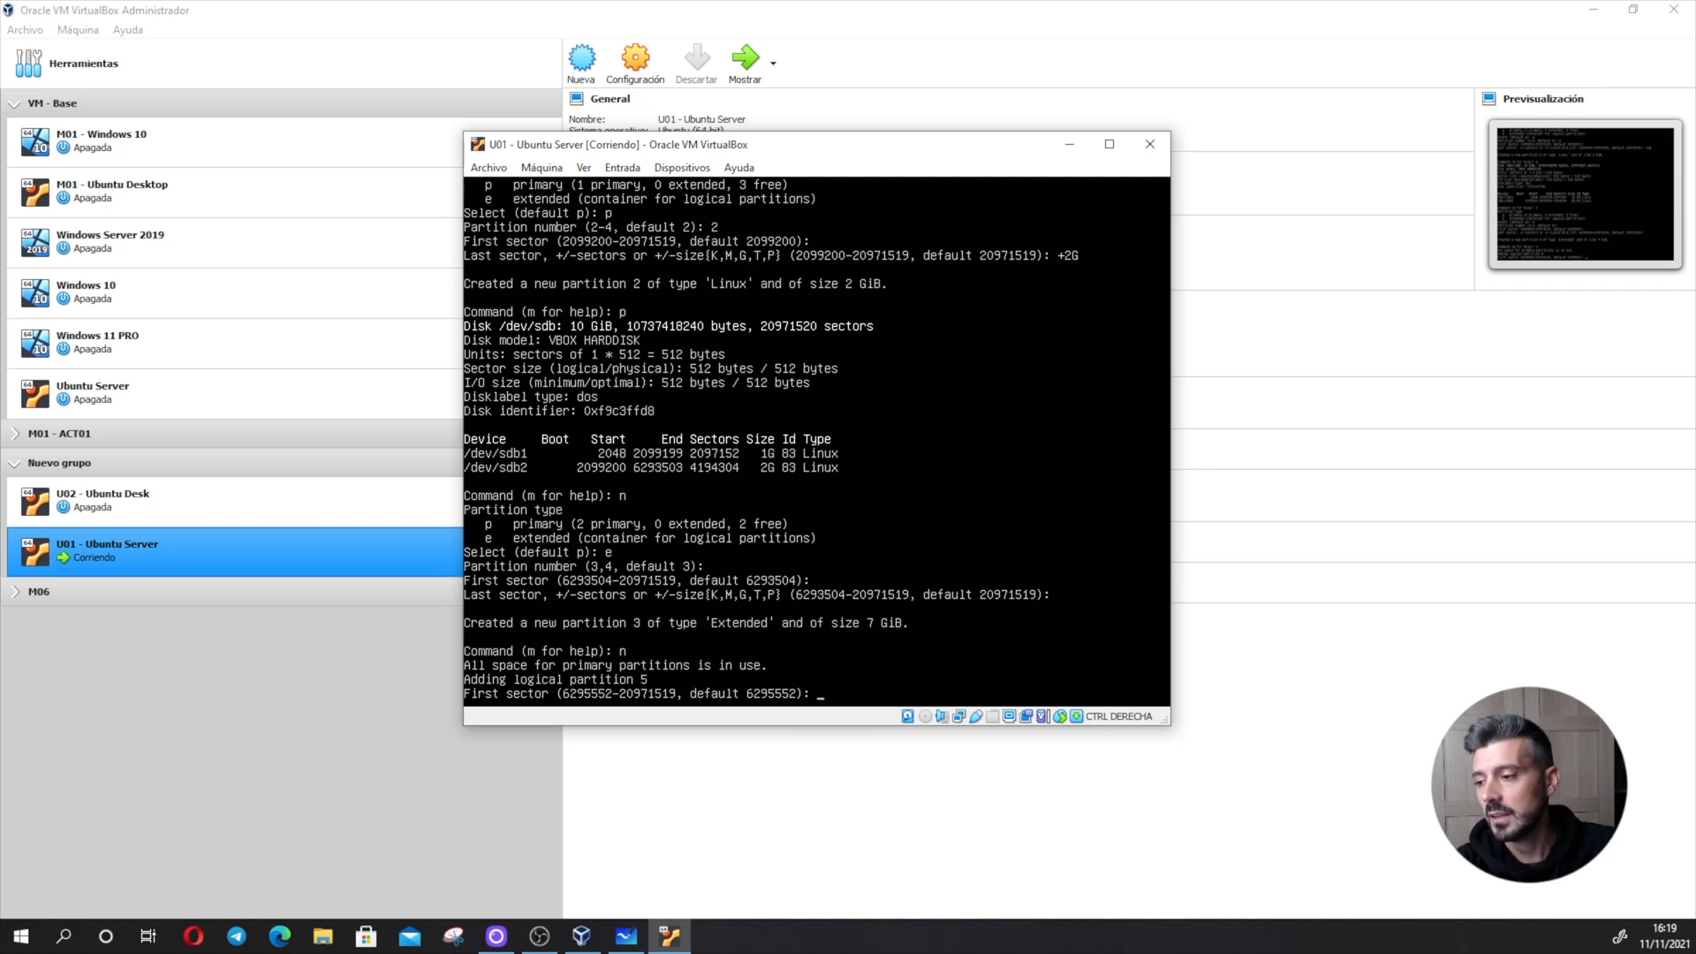
pyautogui.press('Return')
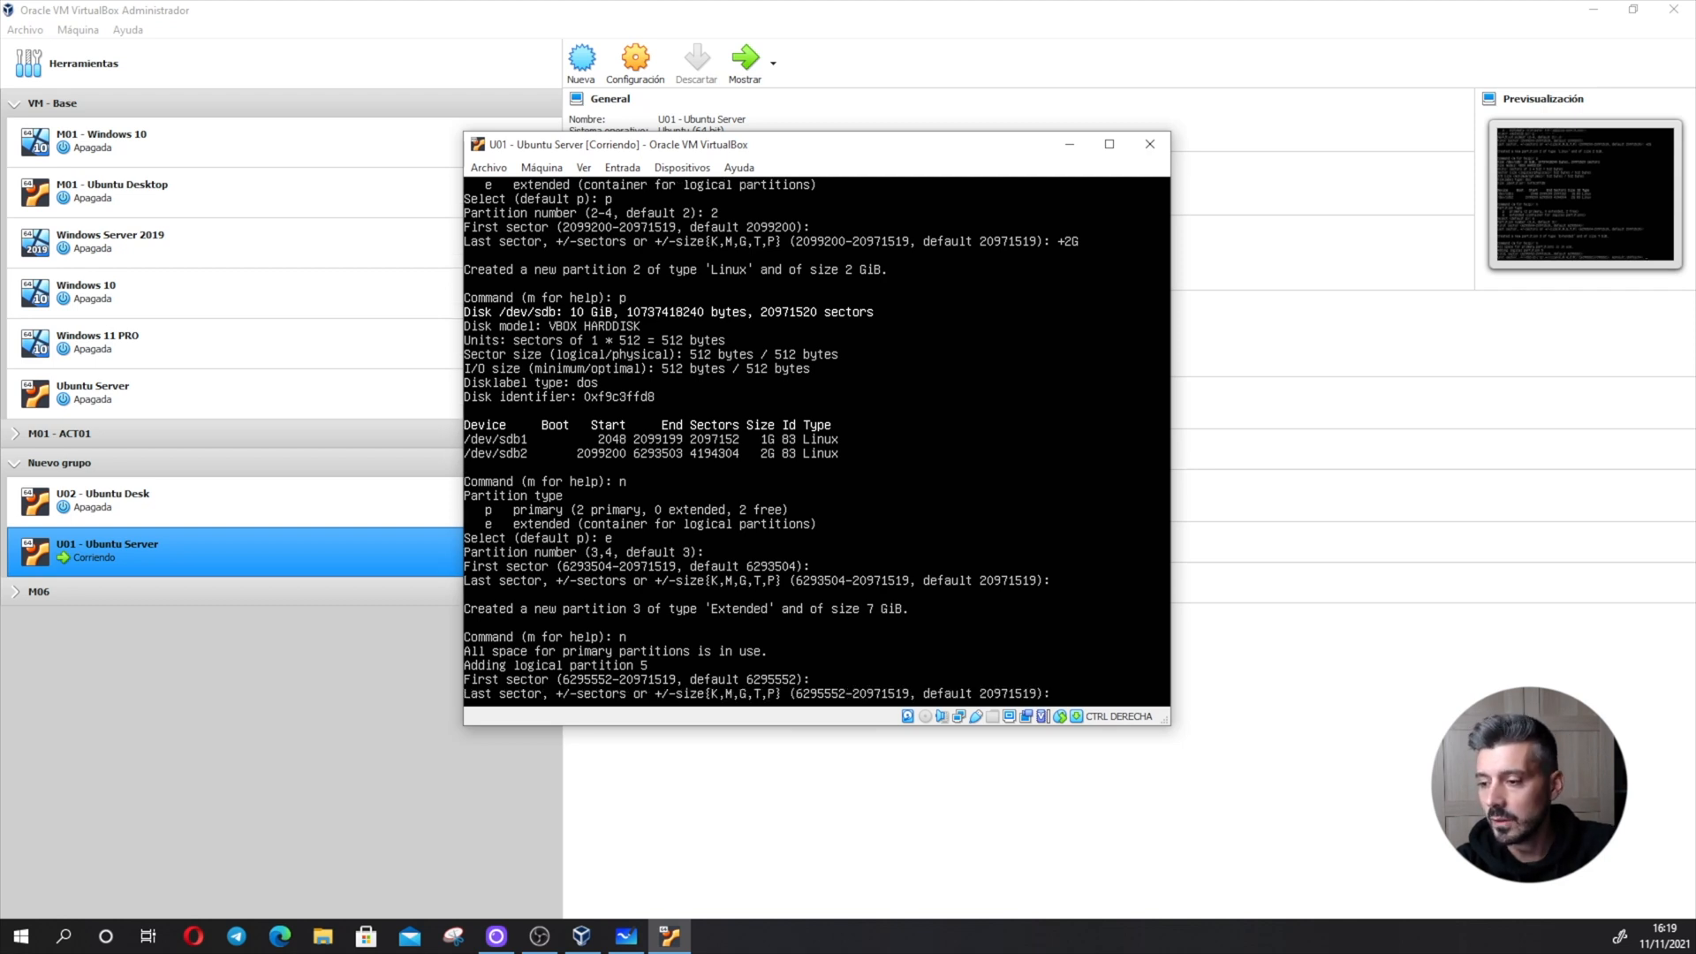
pyautogui.write('+4')
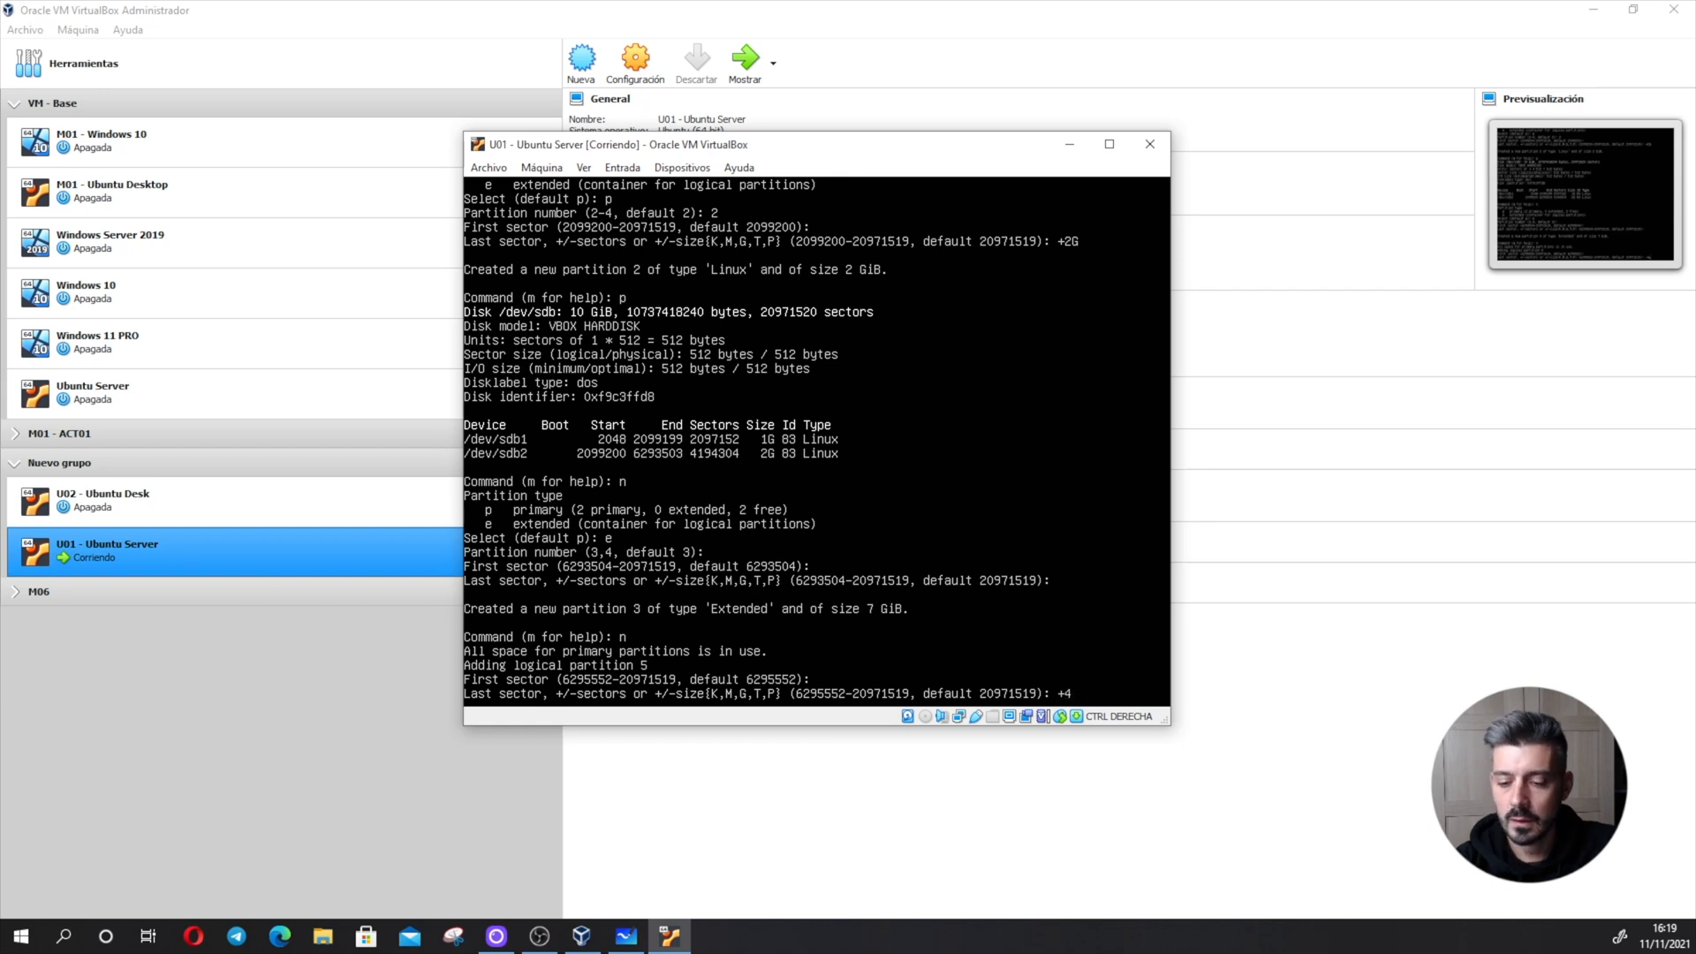
pyautogui.write('G')
pyautogui.press('Return')
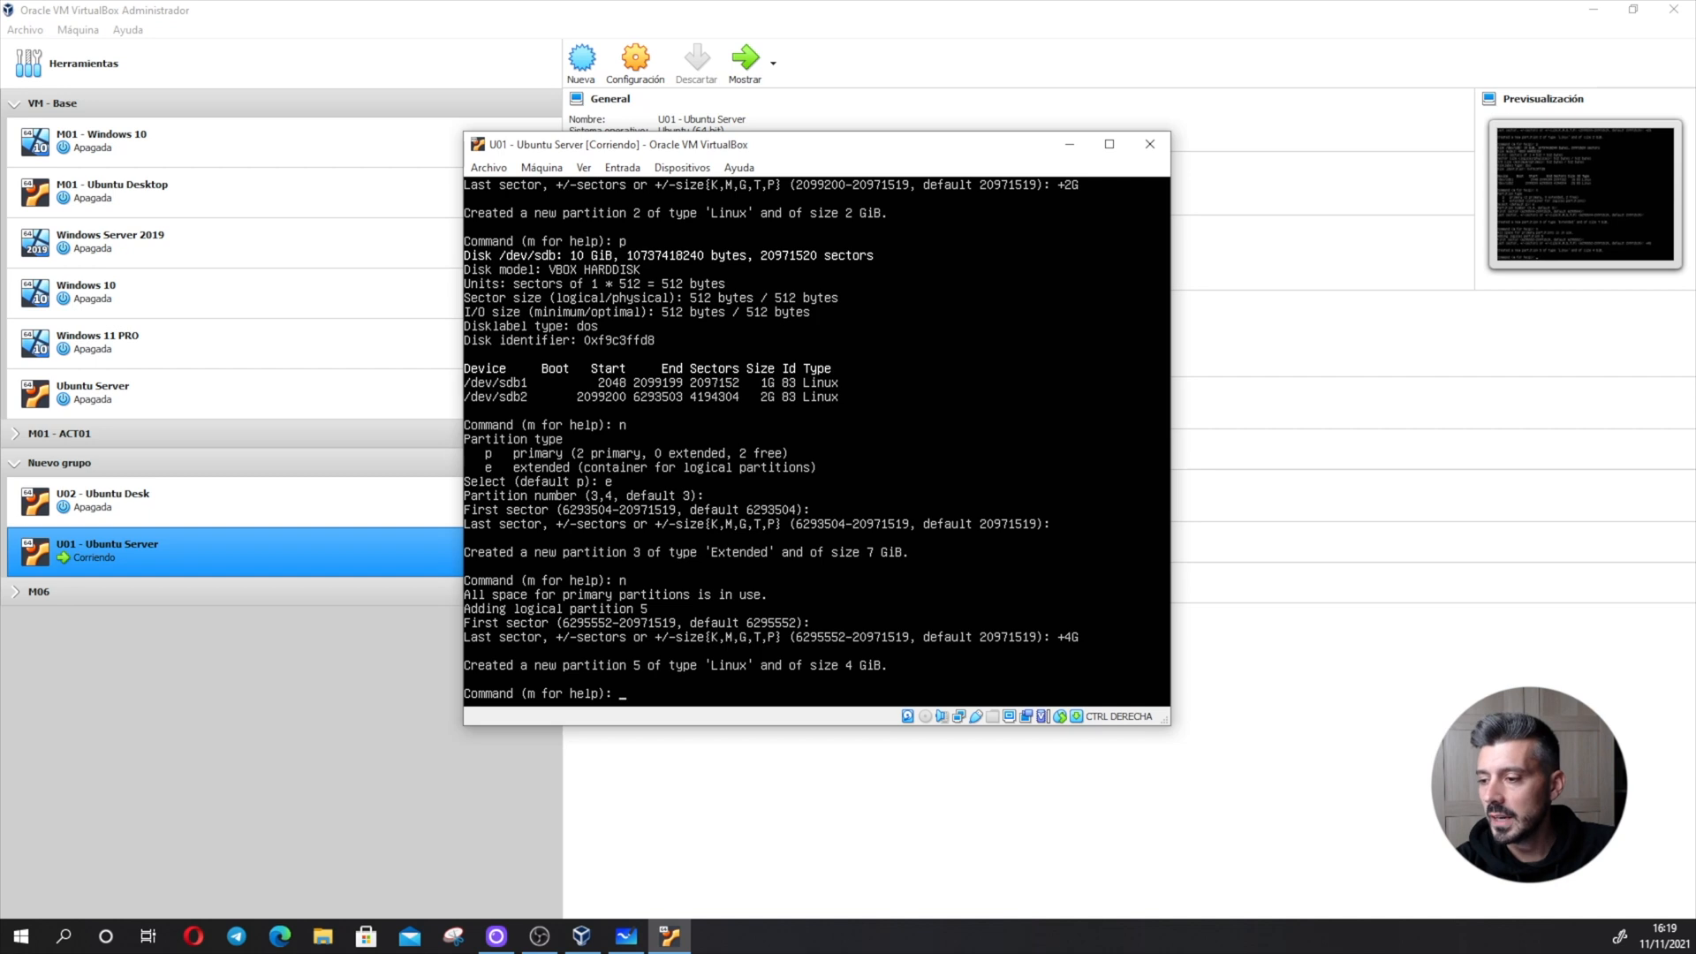
# - Add a second logical partition with the default first and last sectors, and print the partition table
pyautogui.write('n')
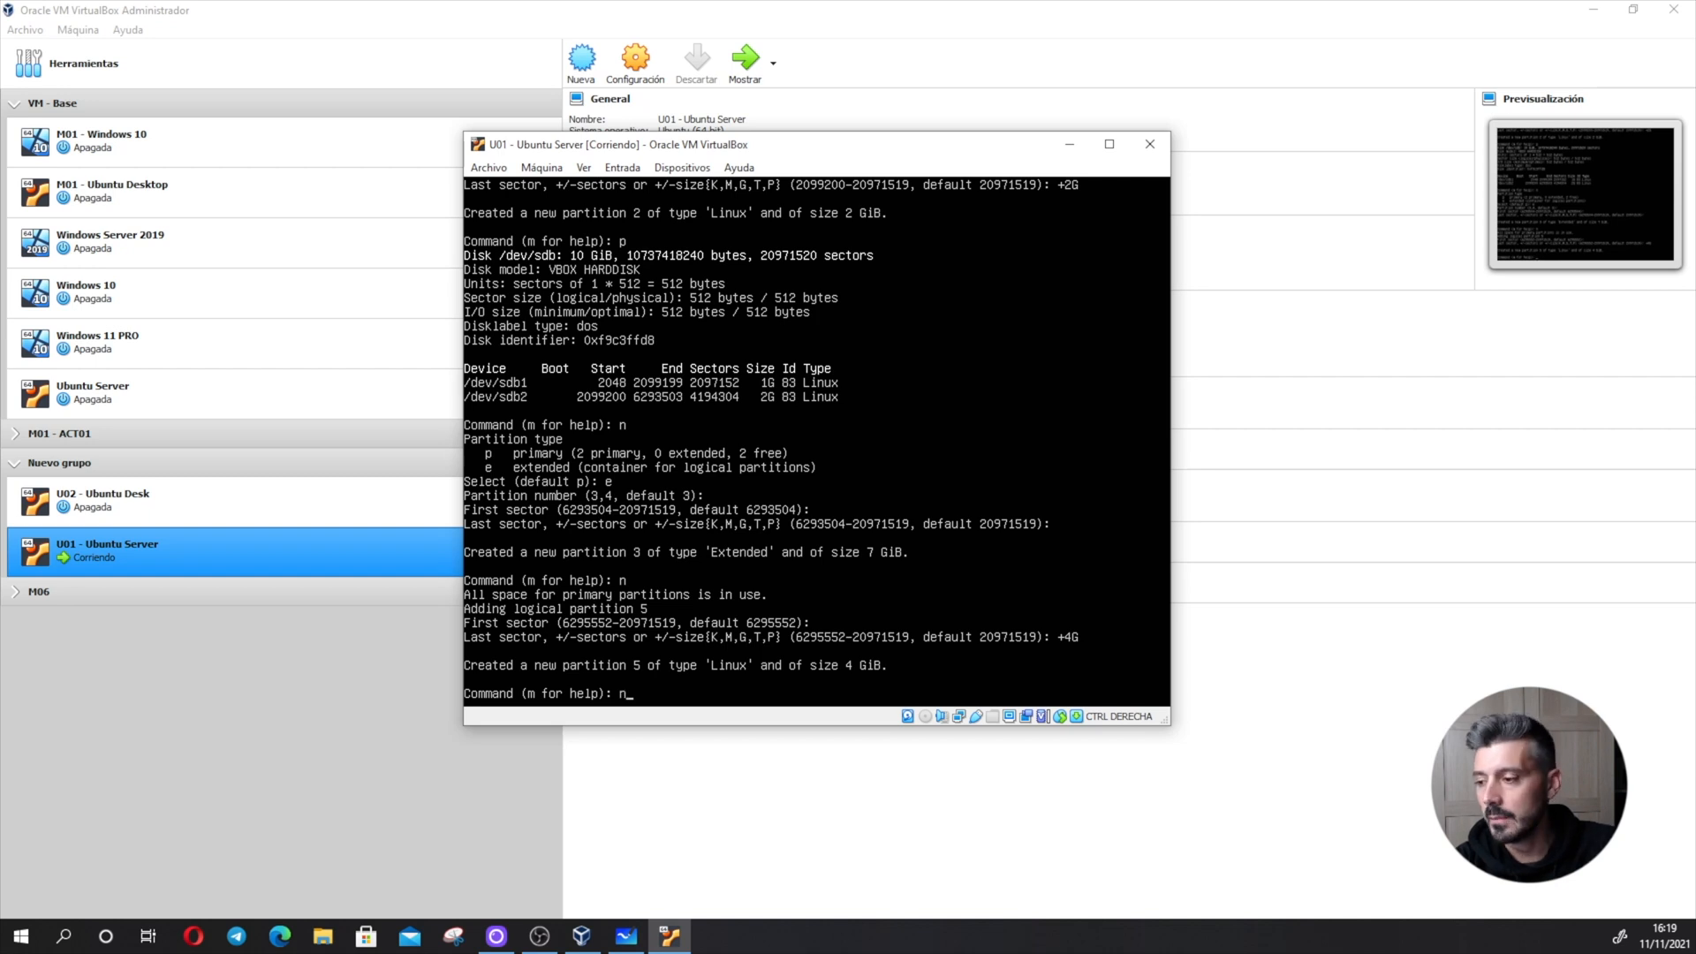
pyautogui.press('Return')
pyautogui.press('Return')
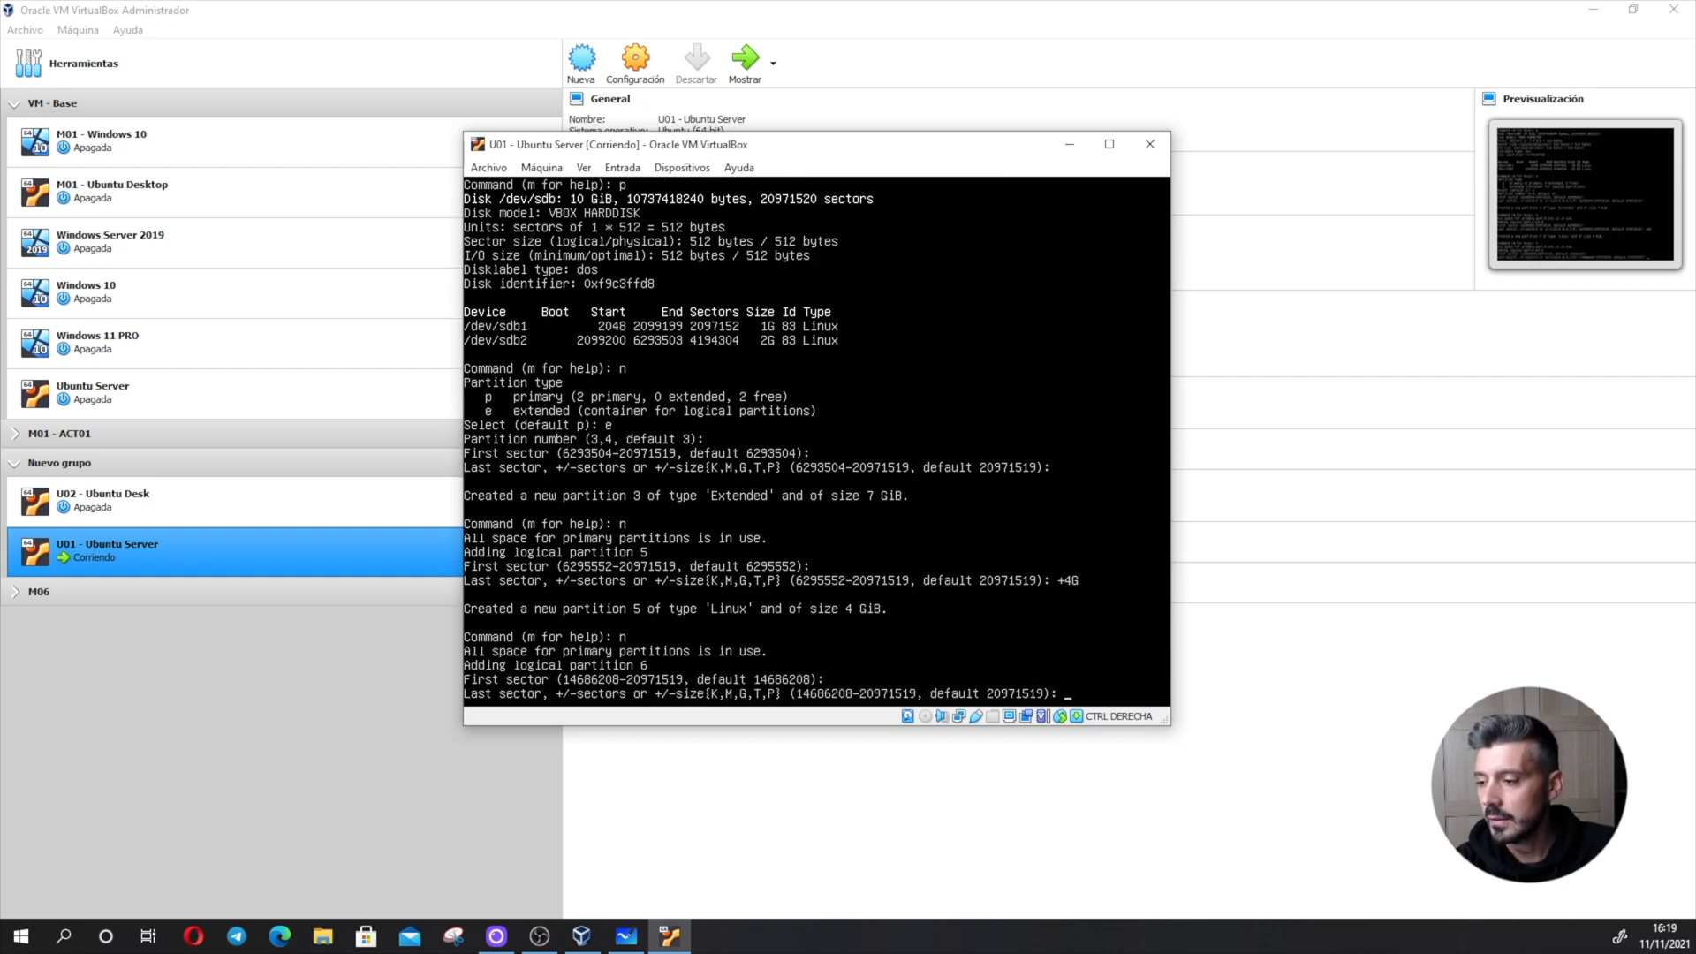
pyautogui.press('Return')
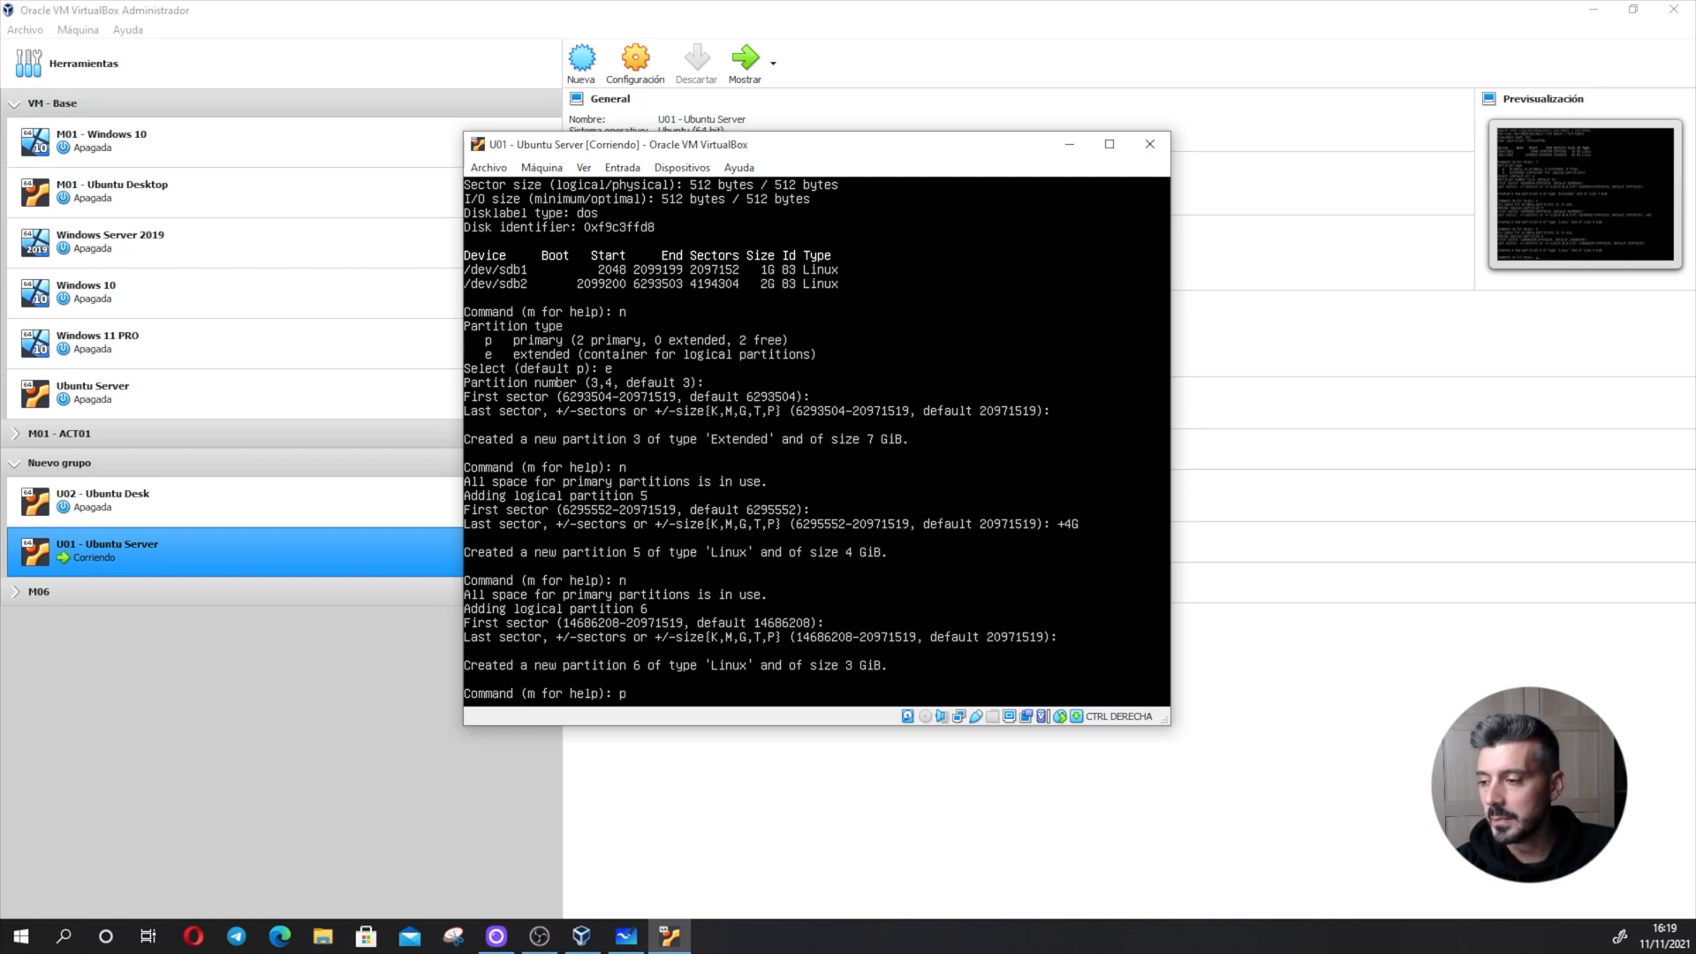
pyautogui.write('p')
pyautogui.press('Return')
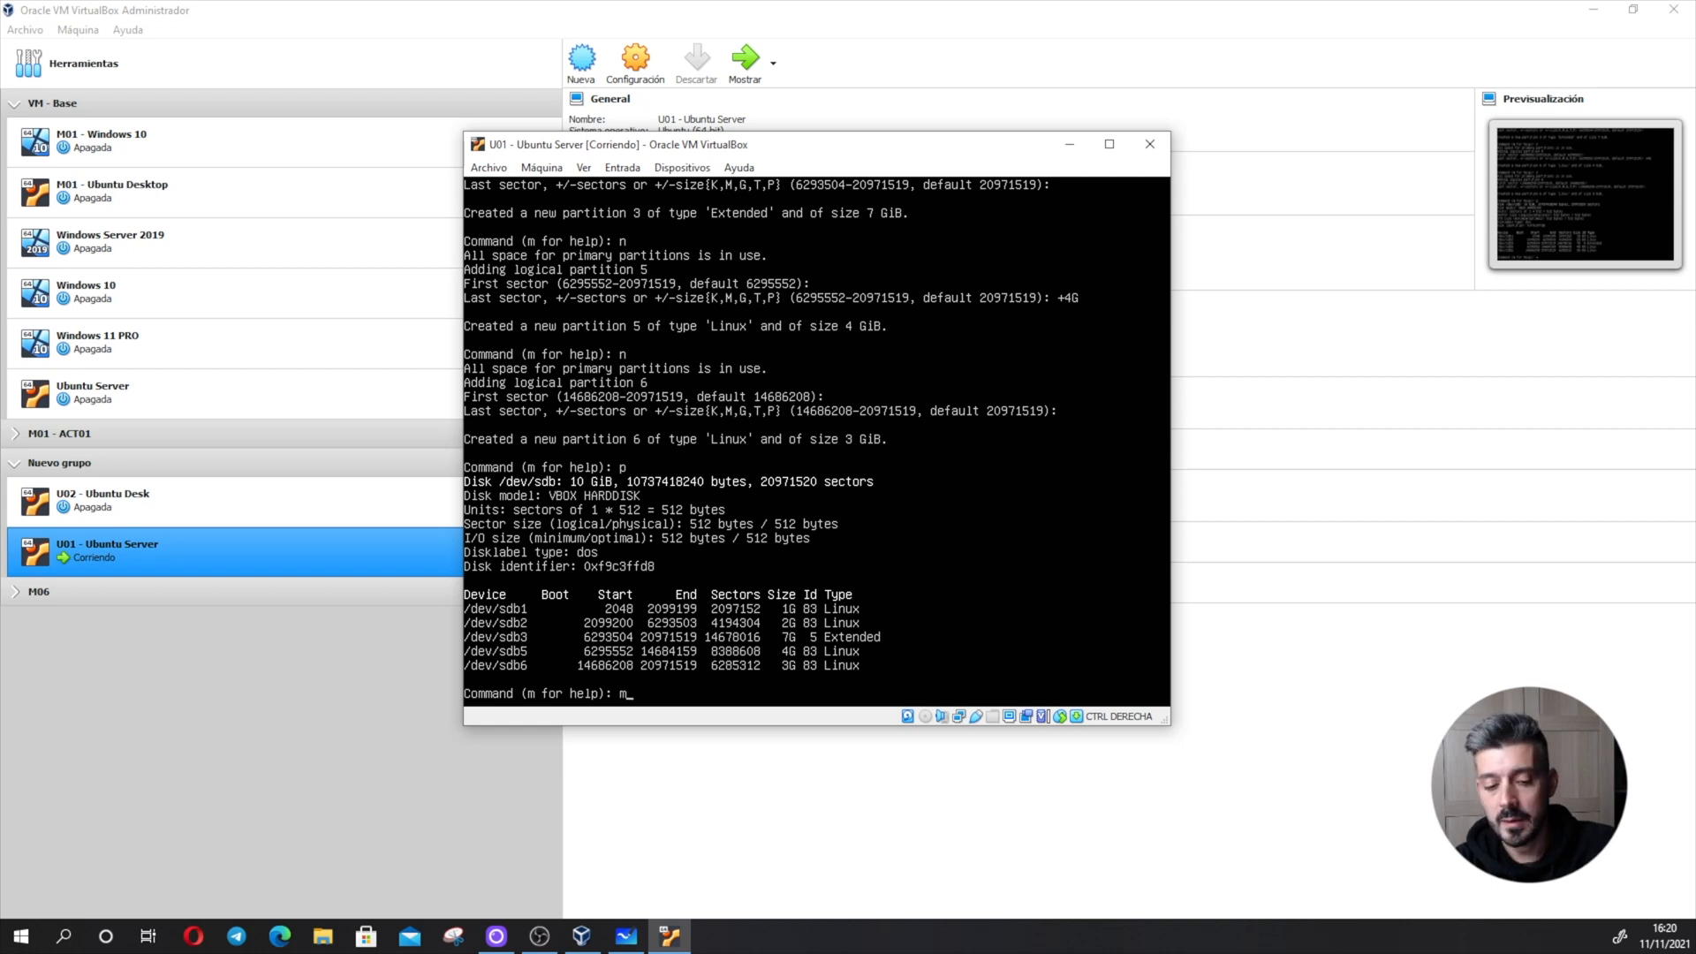
# - Consult the fdisk help and type codes, change partition 6 to type b (W95 FAT32), and print the partition table
pyautogui.press('Return')
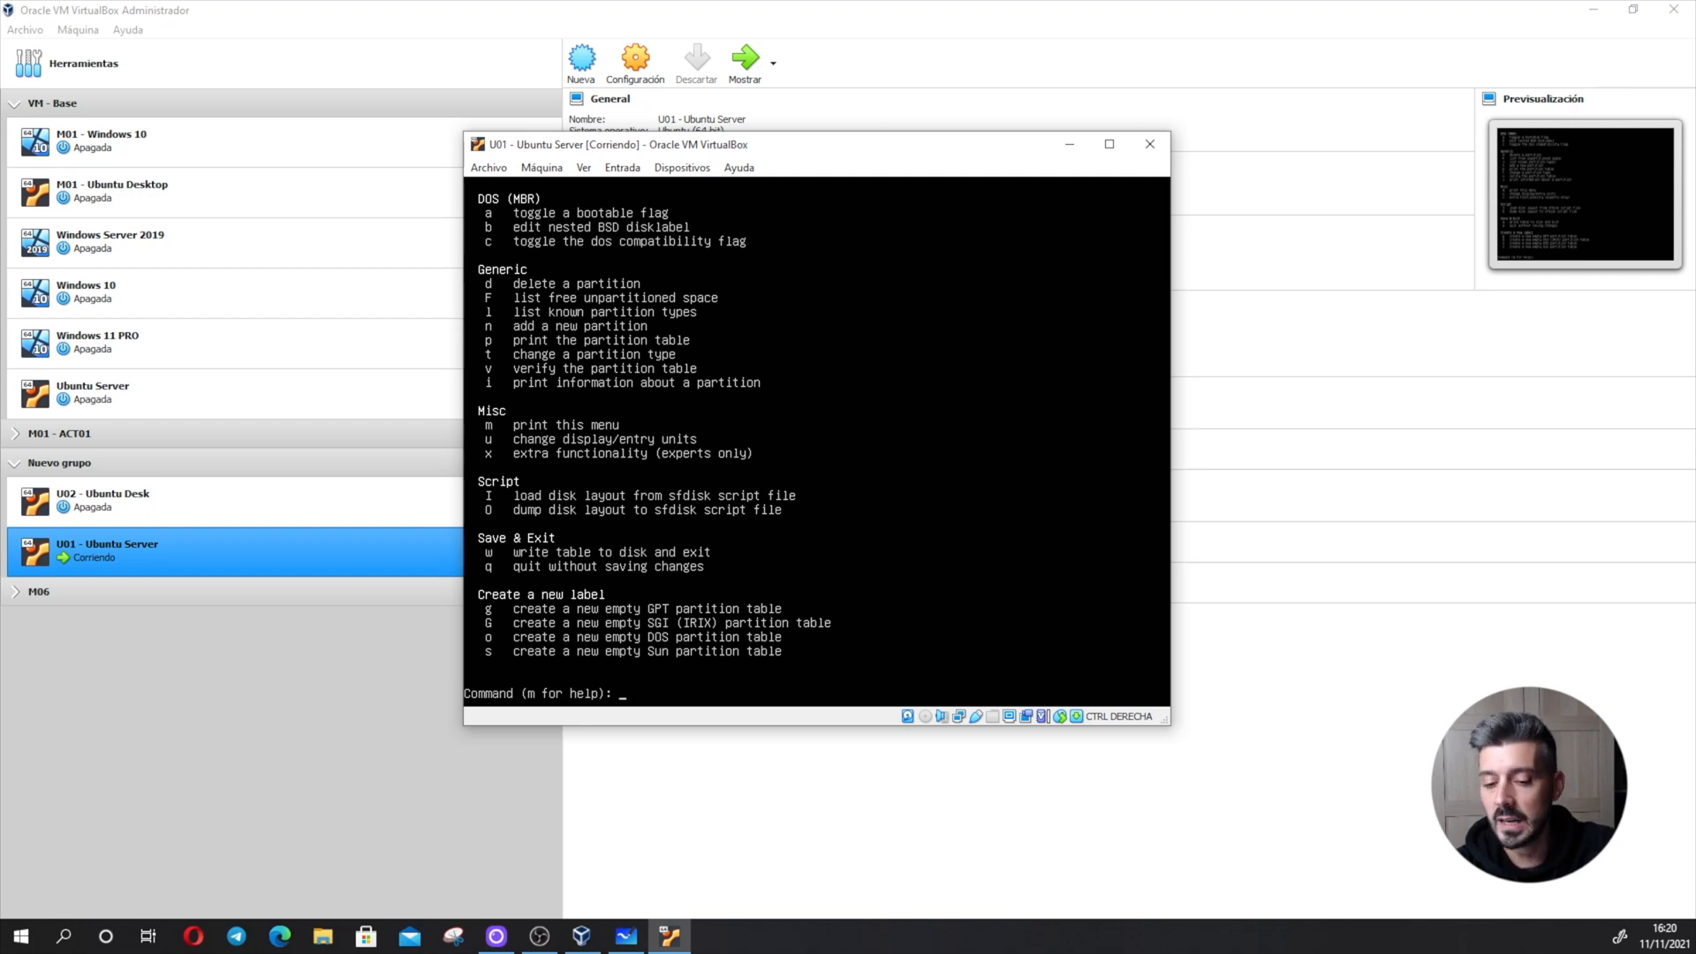
pyautogui.press('Return')
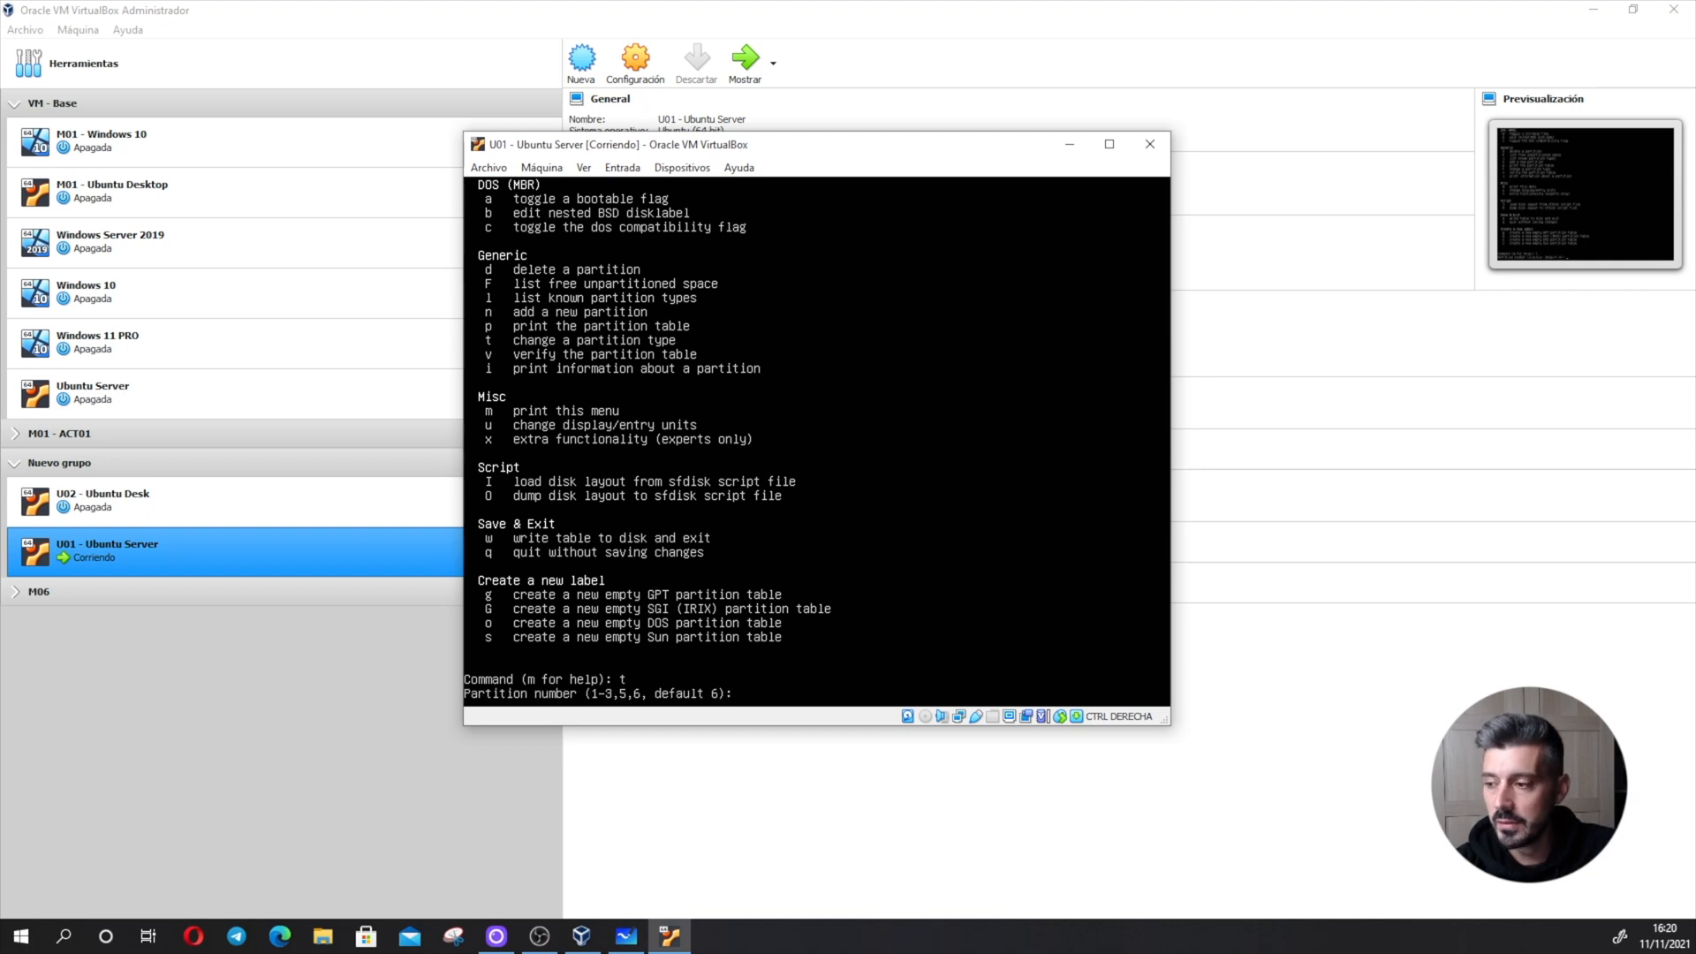
pyautogui.press('Return')
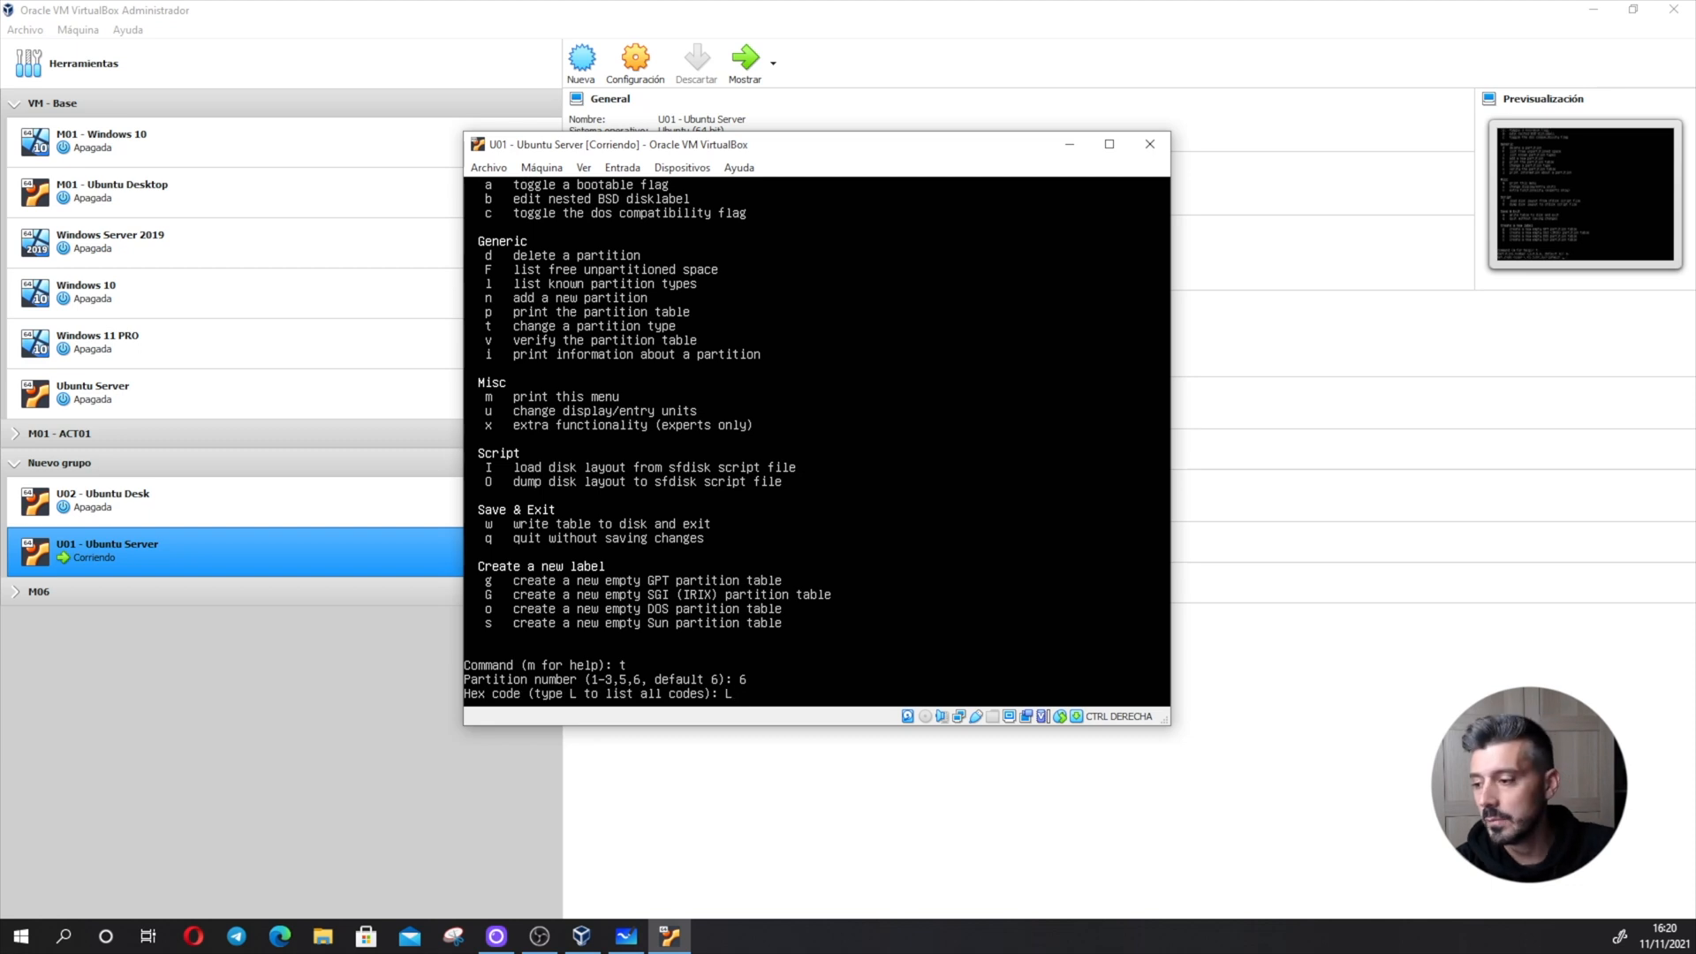
pyautogui.press('Return')
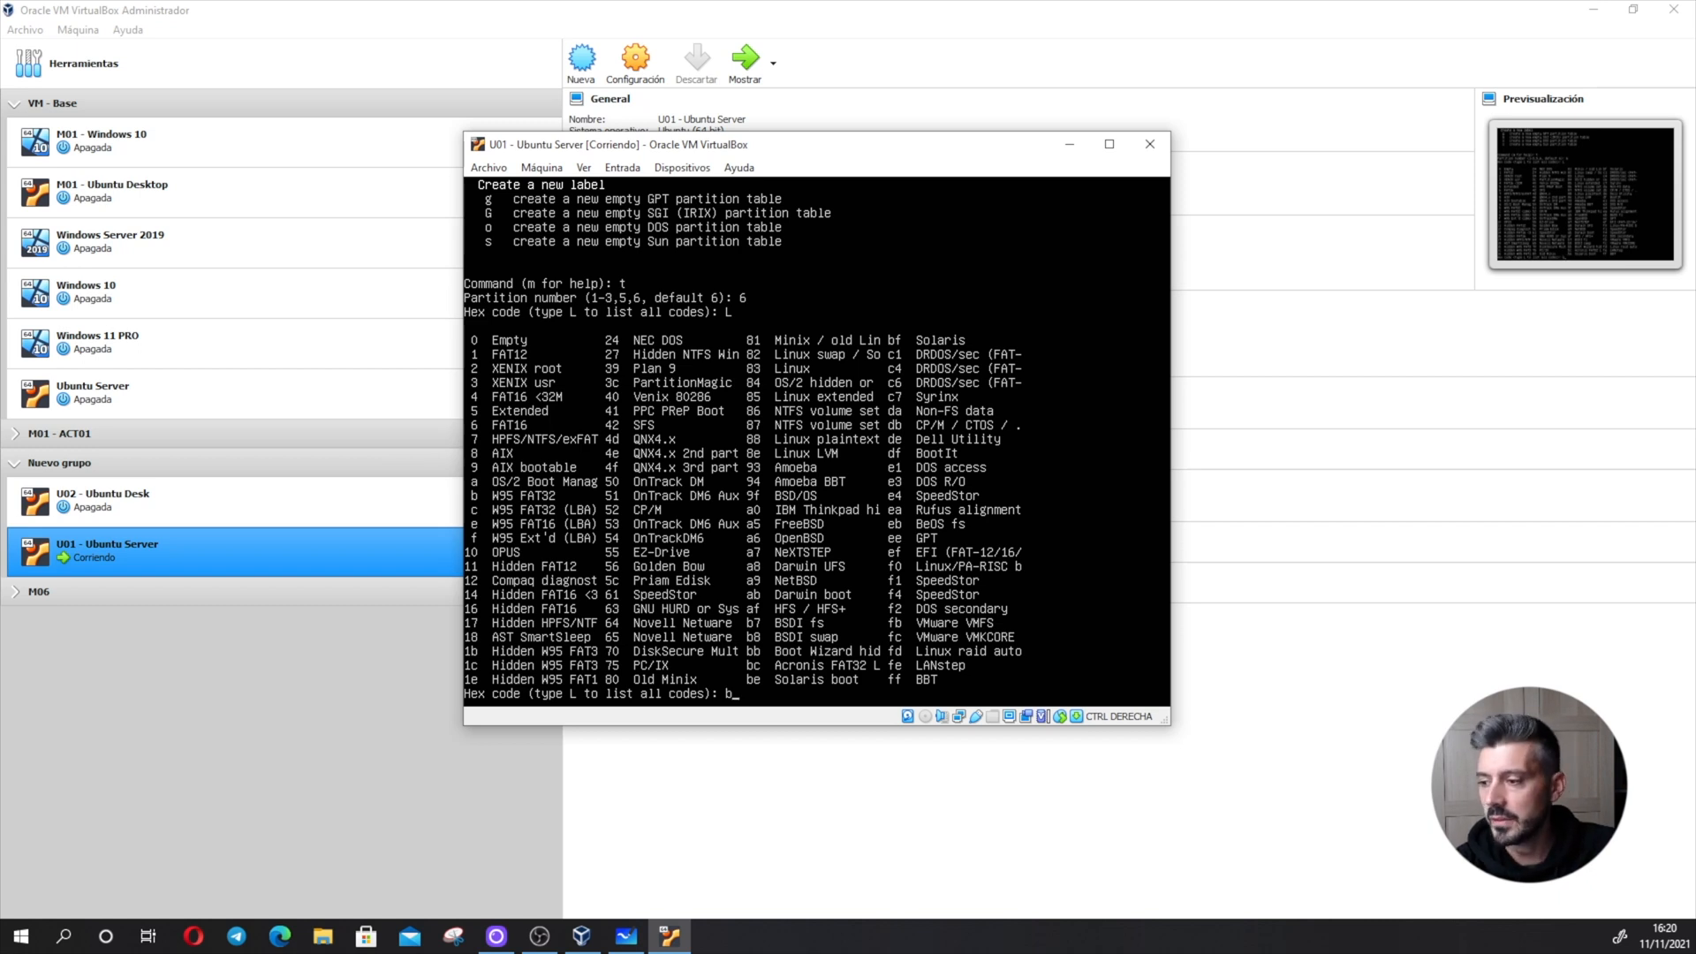
pyautogui.press('Return')
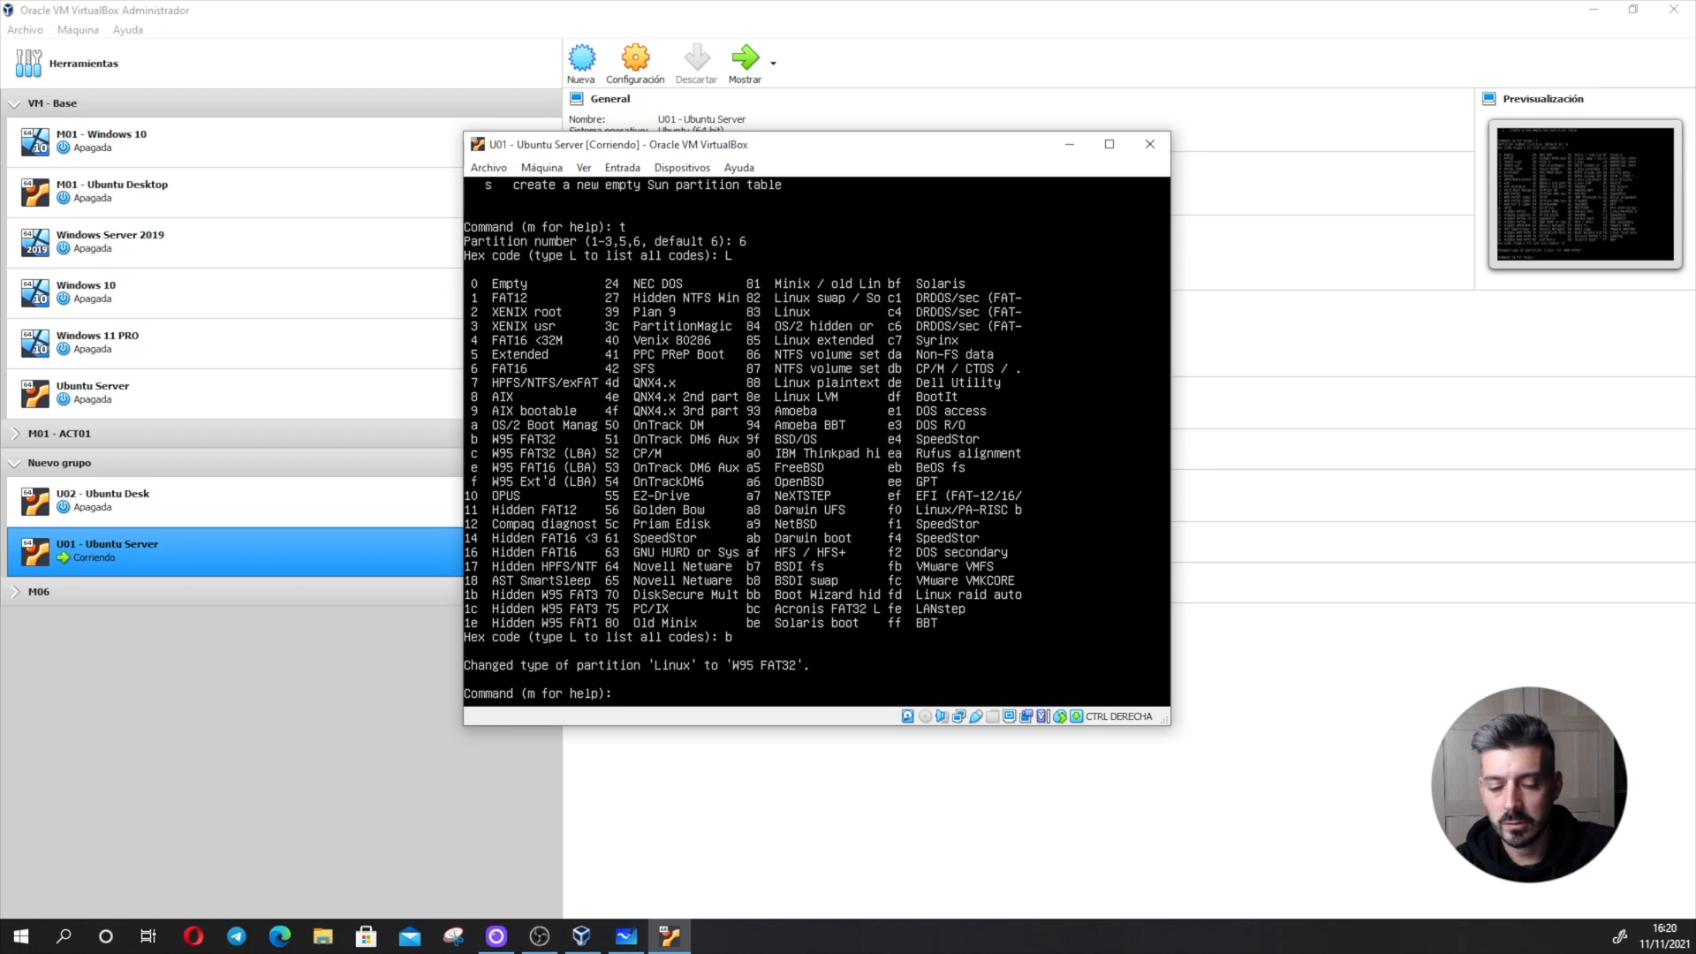
pyautogui.write('p')
pyautogui.press('Return')
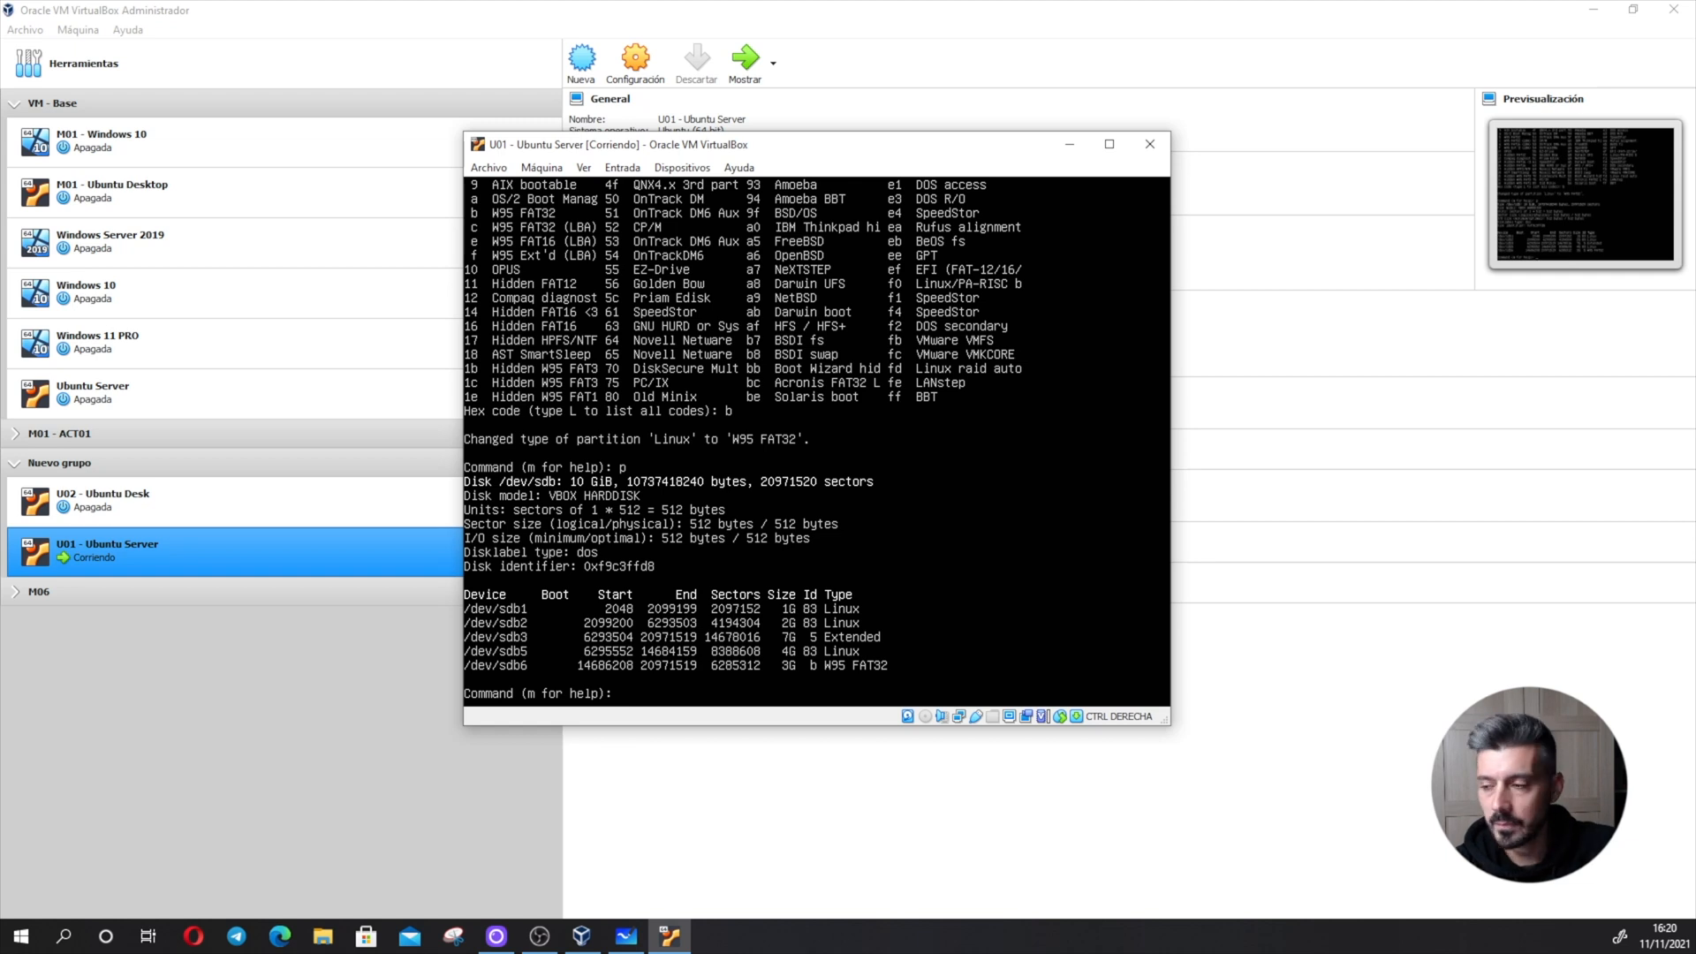
# - List the type codes, change partition 5 to type 7 (HPFS/NTFS/exFAT), and print the partition table
pyautogui.write('t')
pyautogui.press('Return')
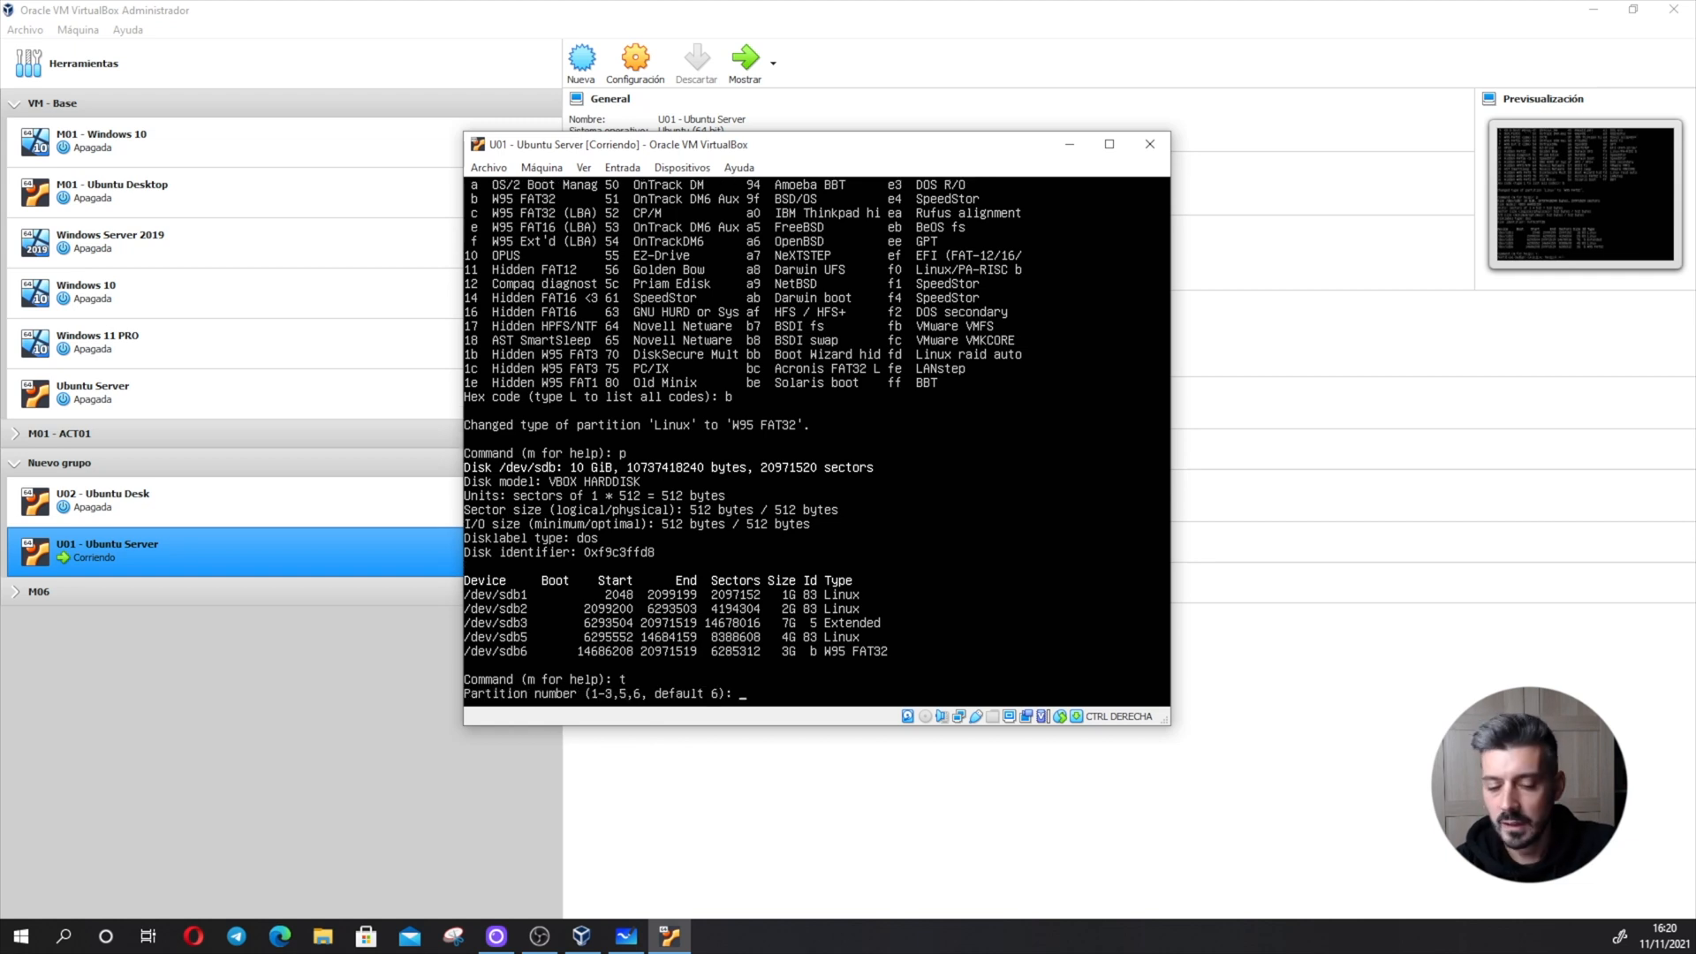
pyautogui.write('5')
pyautogui.press('Return')
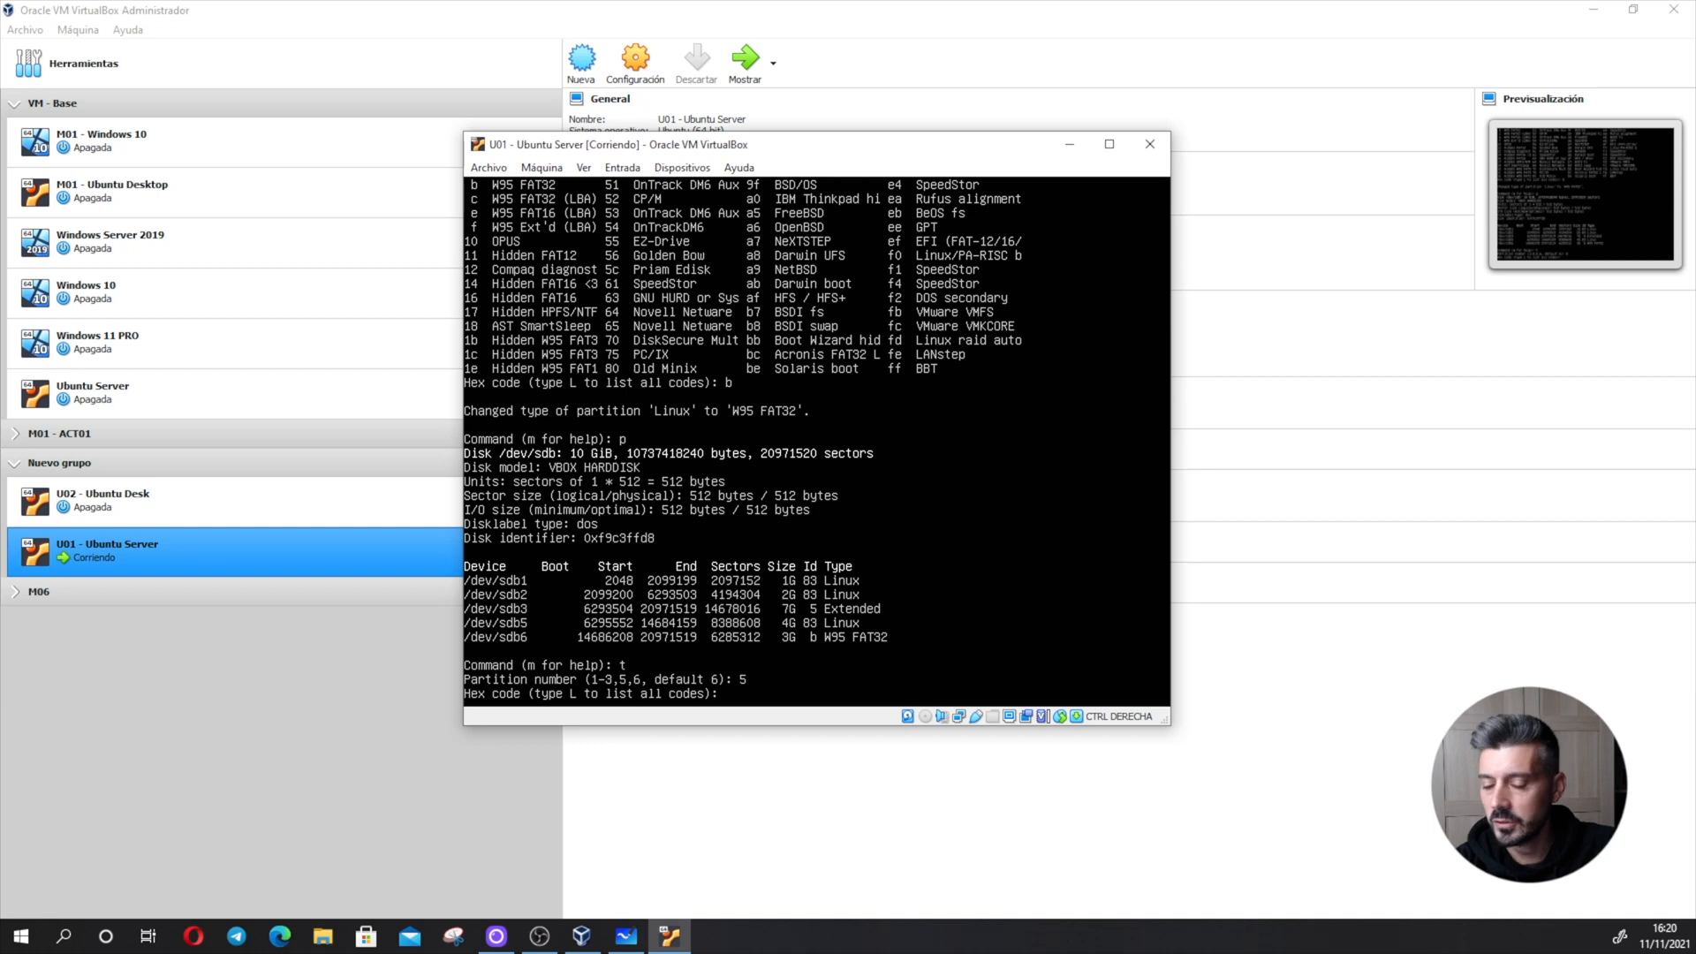
pyautogui.write('L')
pyautogui.press('Return')
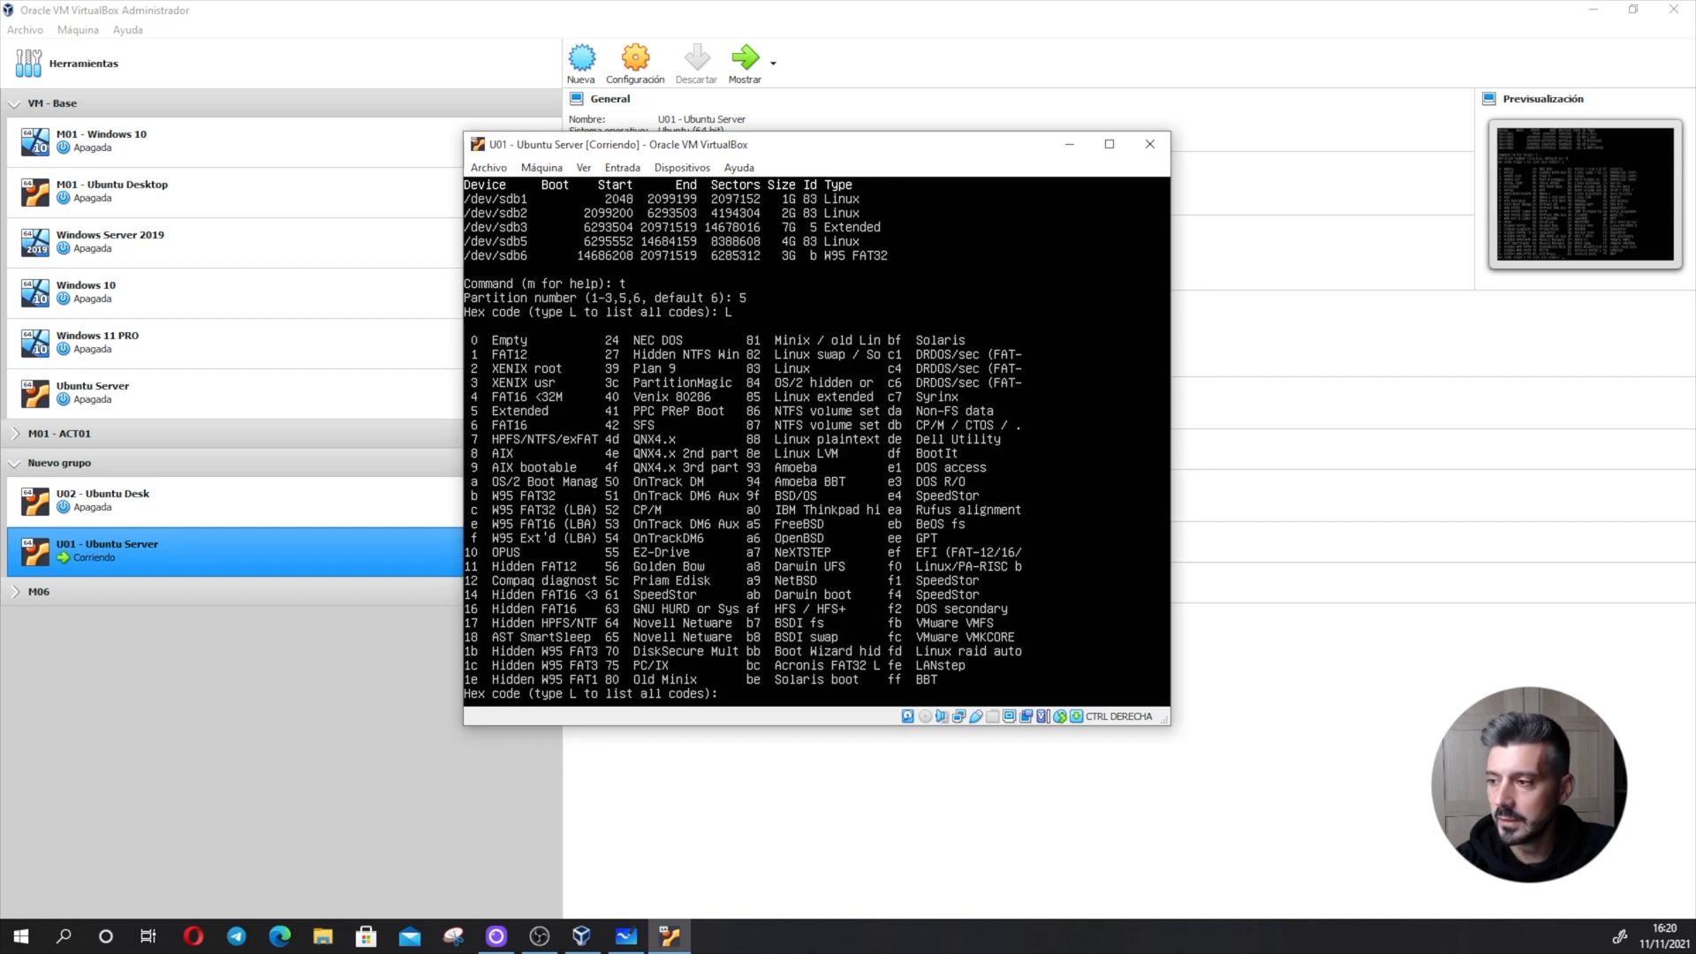
pyautogui.write('7')
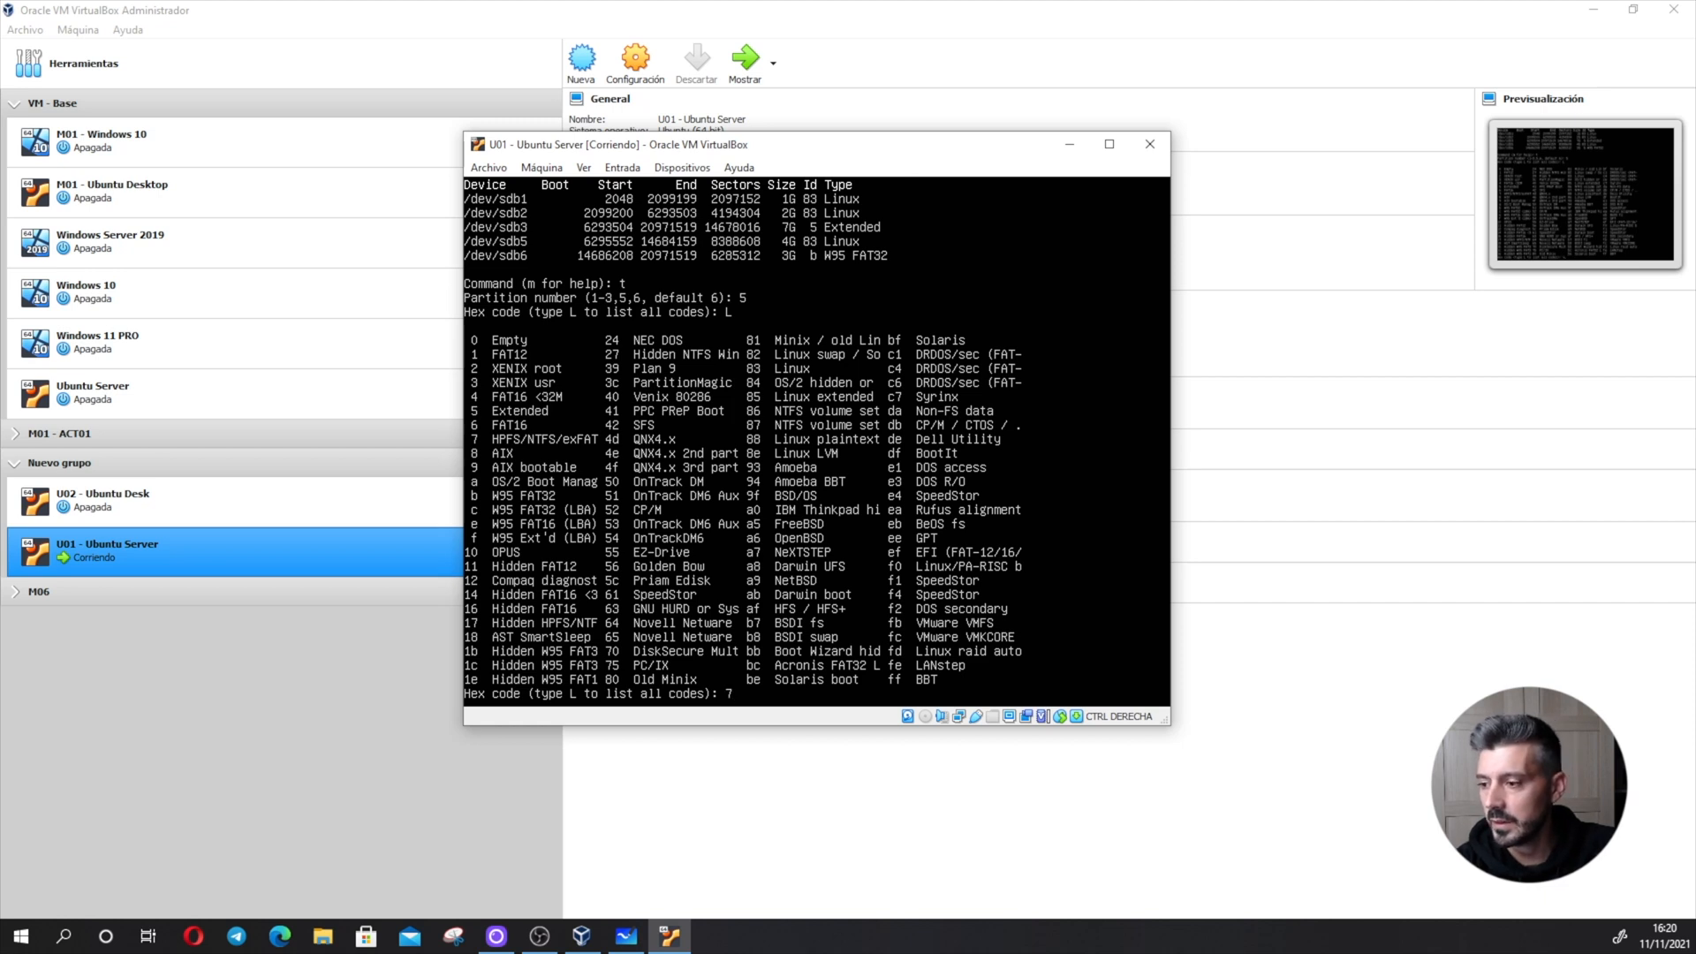
pyautogui.press('Return')
pyautogui.write('p')
pyautogui.press('Return')
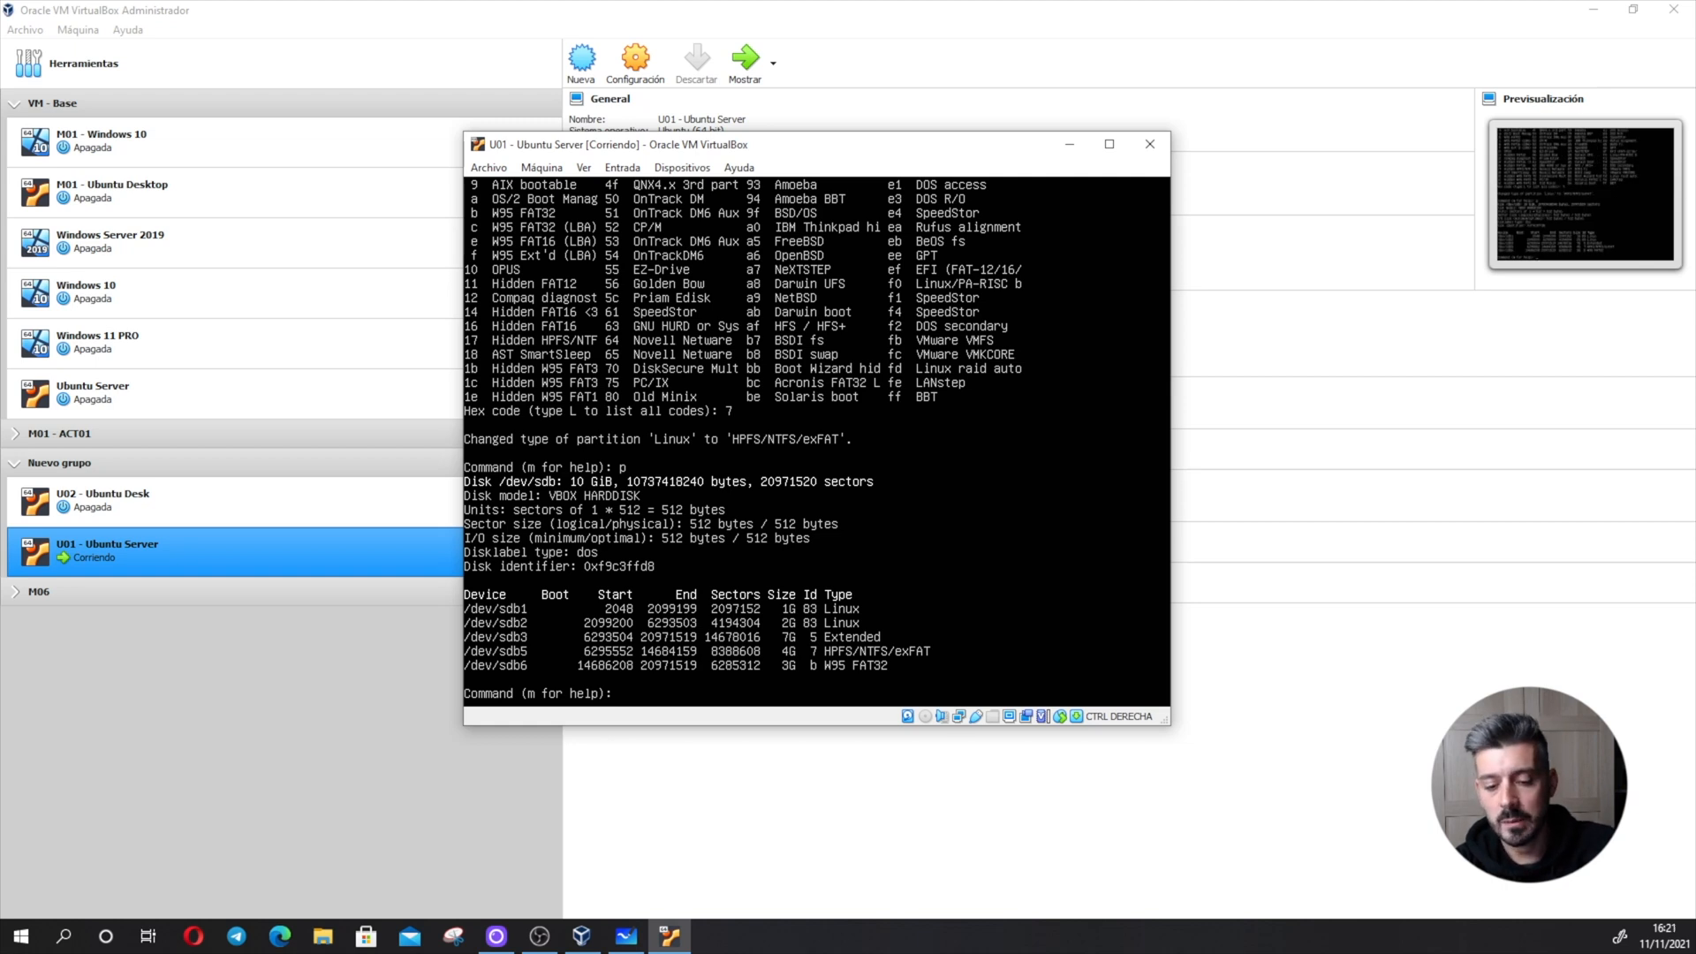
# - Show the fdisk command help, then write the partition table to disk and exit fdisk
pyautogui.press('Return')
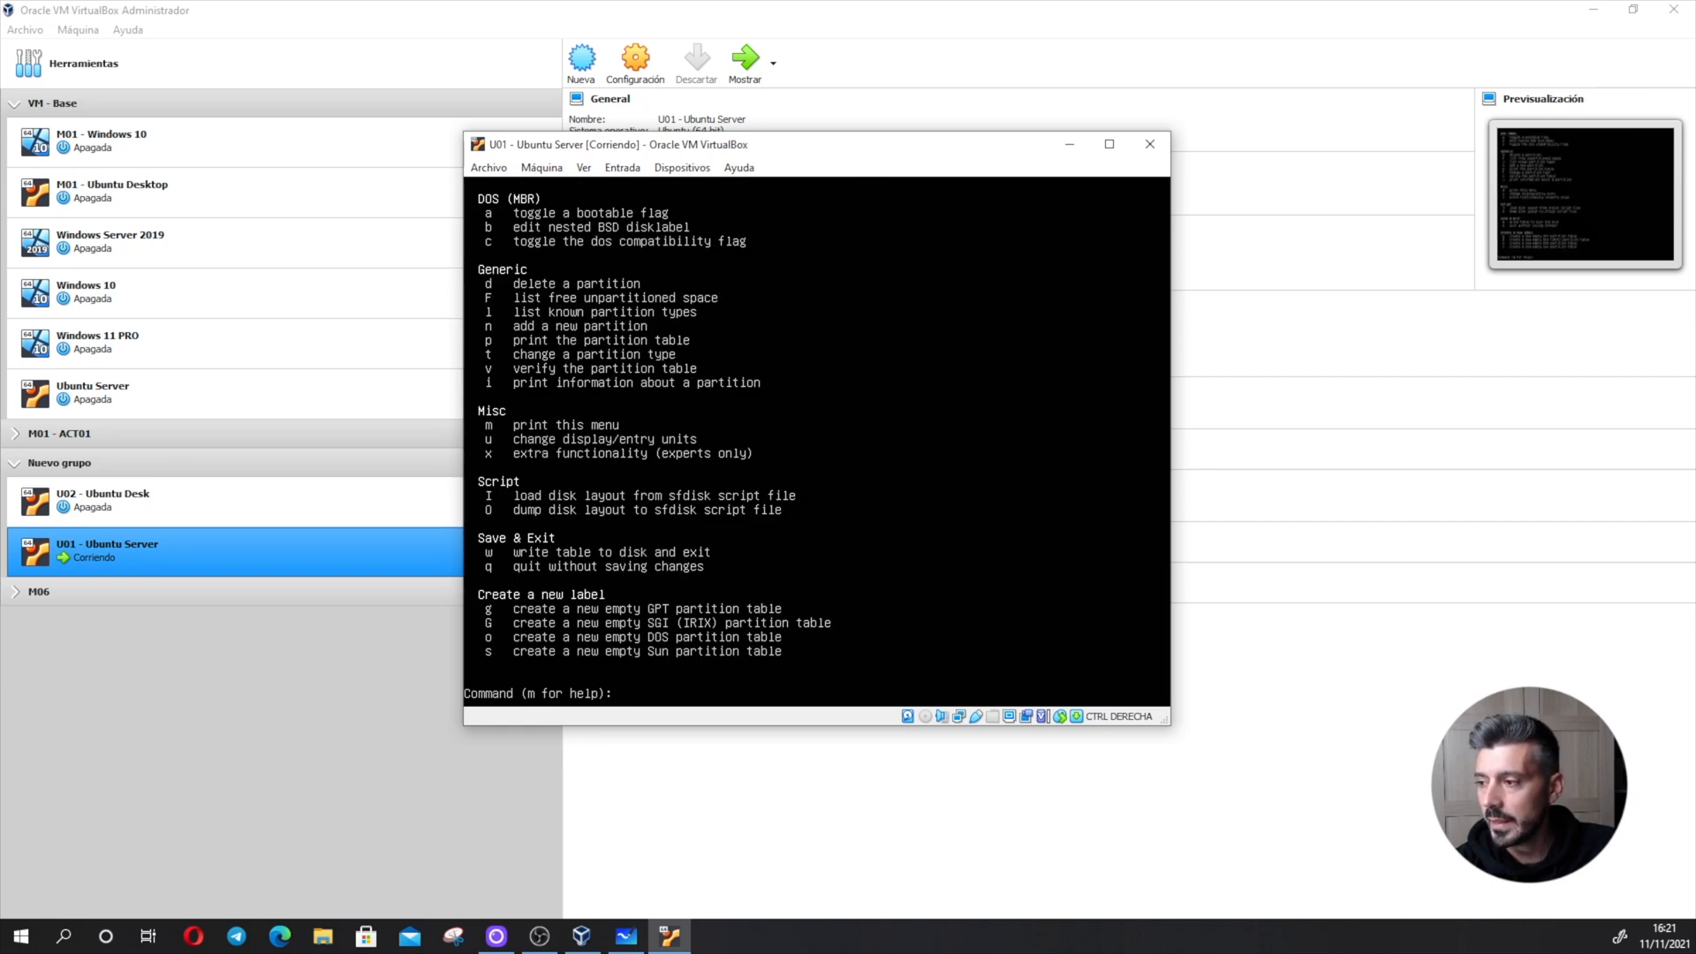
pyautogui.write('w')
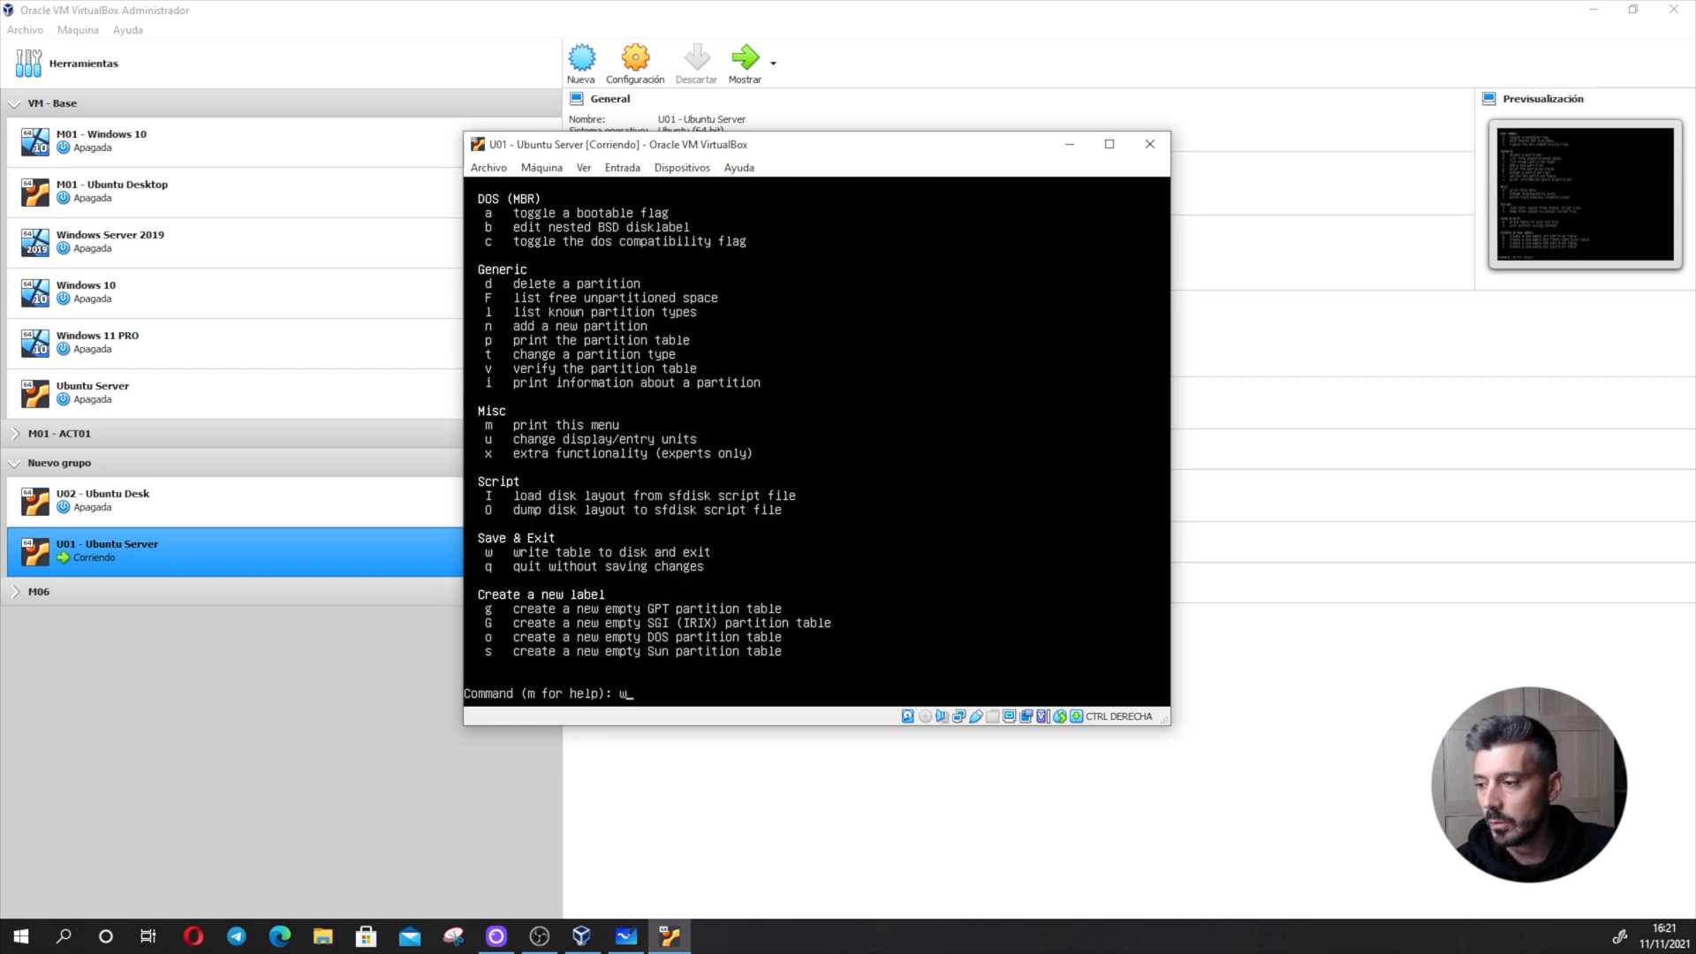
pyautogui.press('Return')
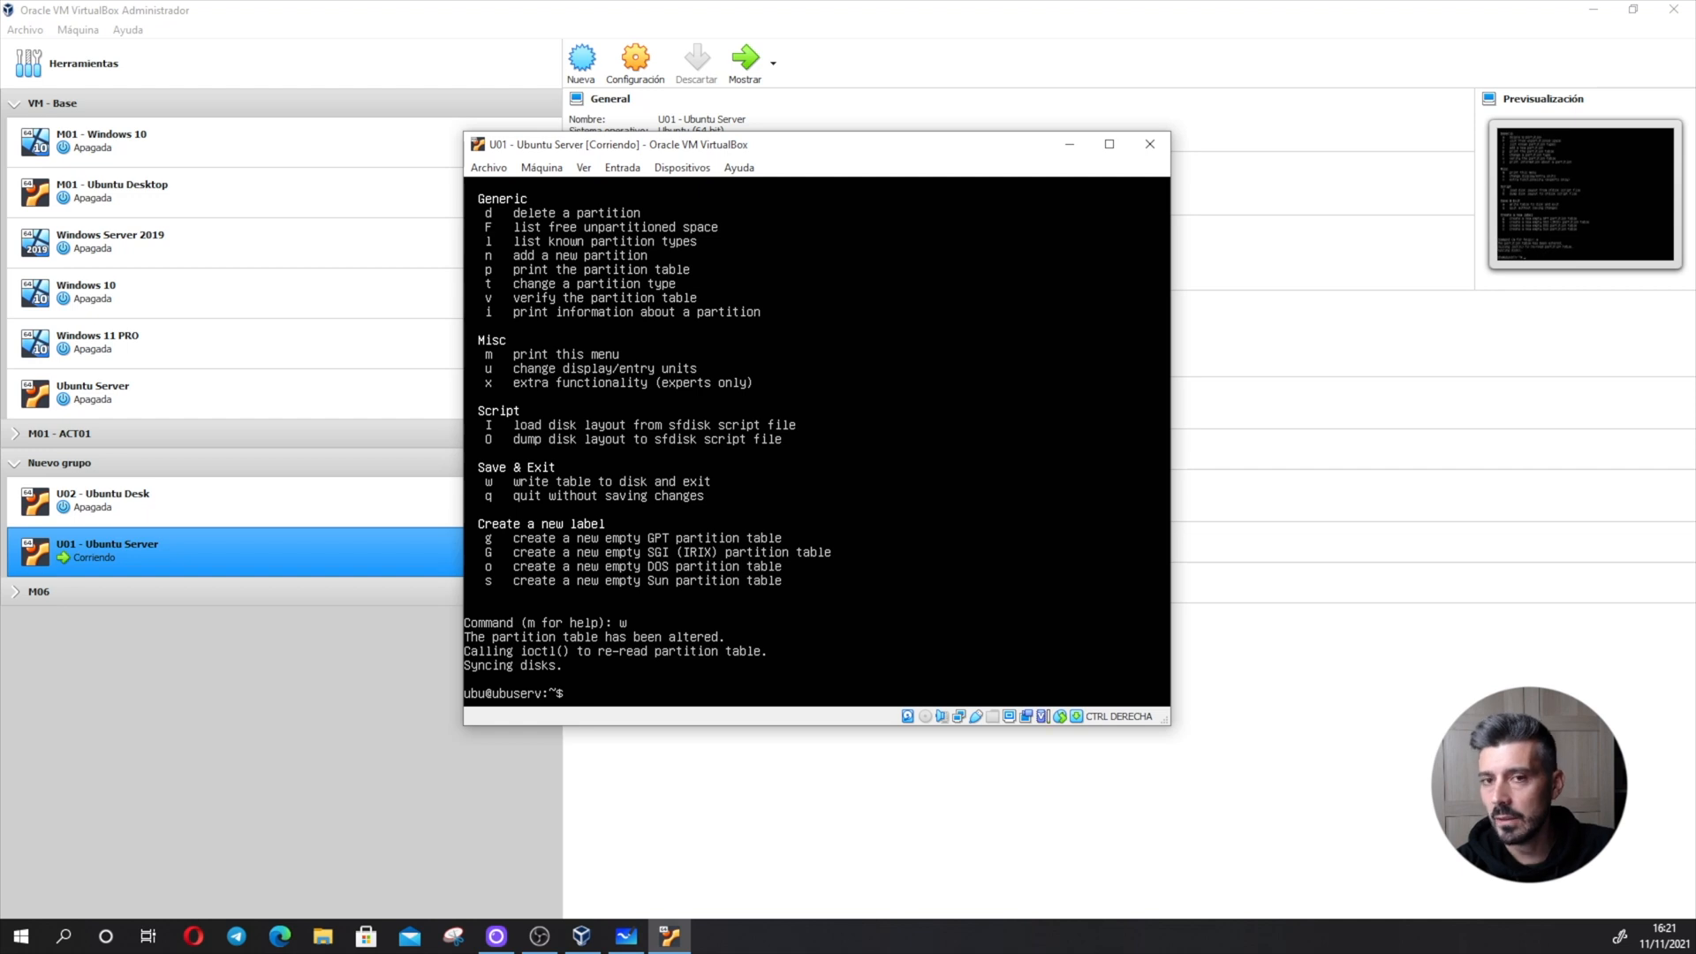
# - List all disks and their partitions with sudo fdisk -l to check the layout of /dev/sdb
pyautogui.write('sudo')
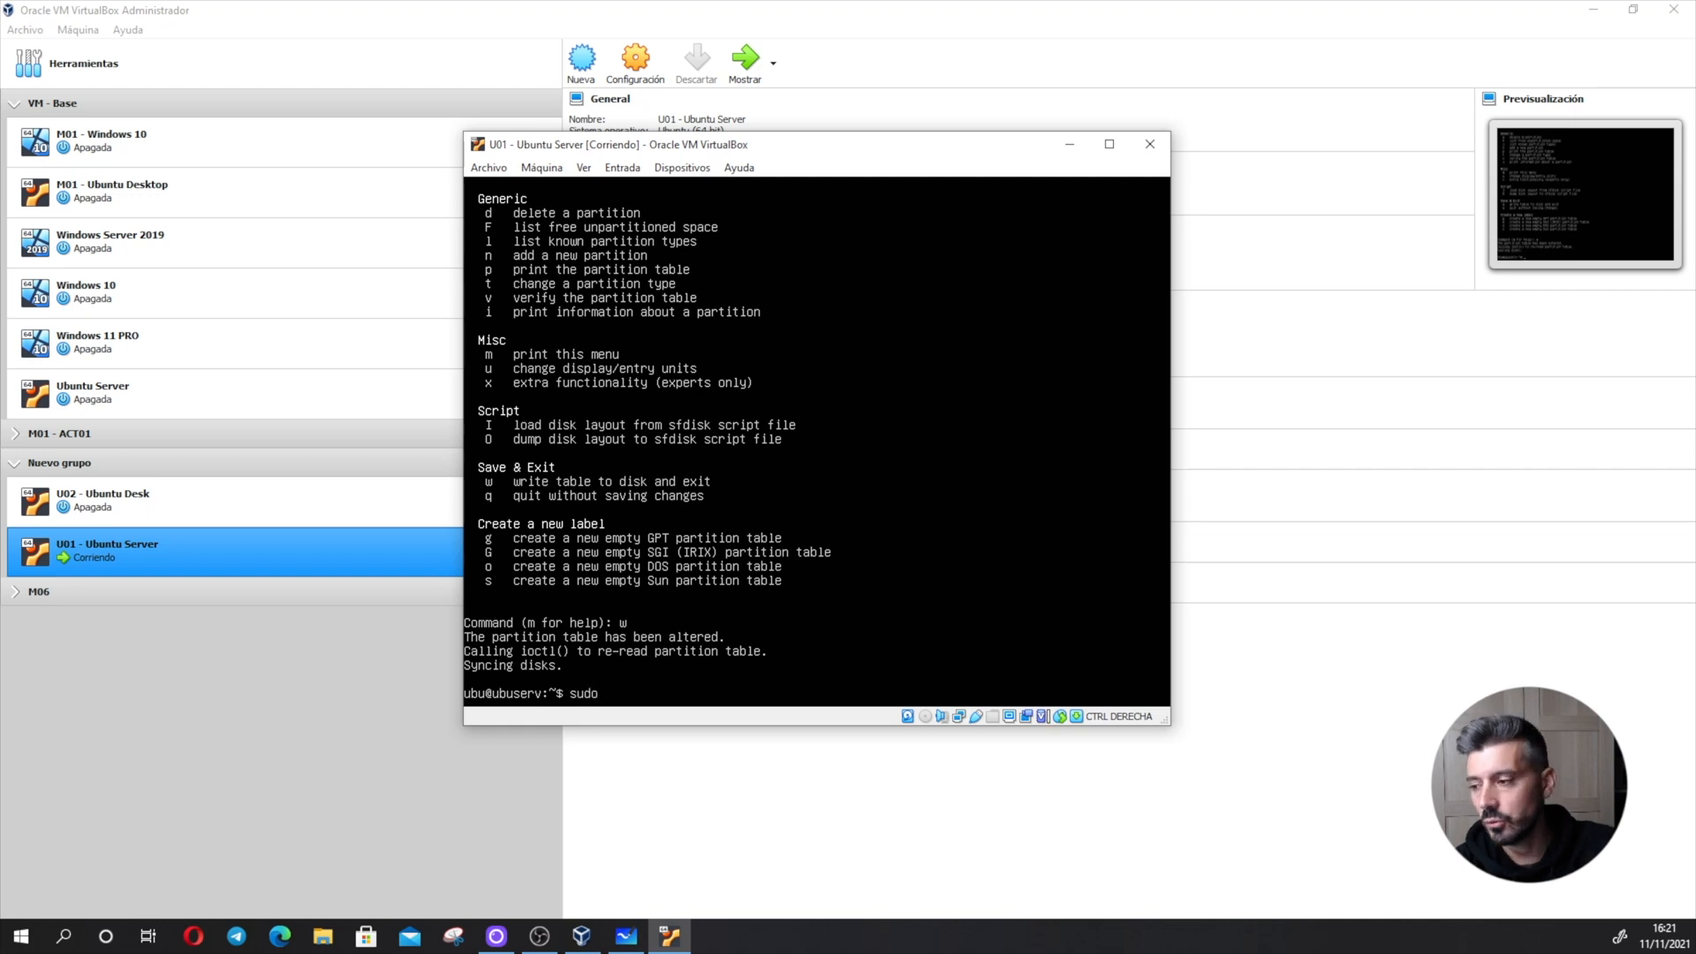
pyautogui.write(' fdisk -l')
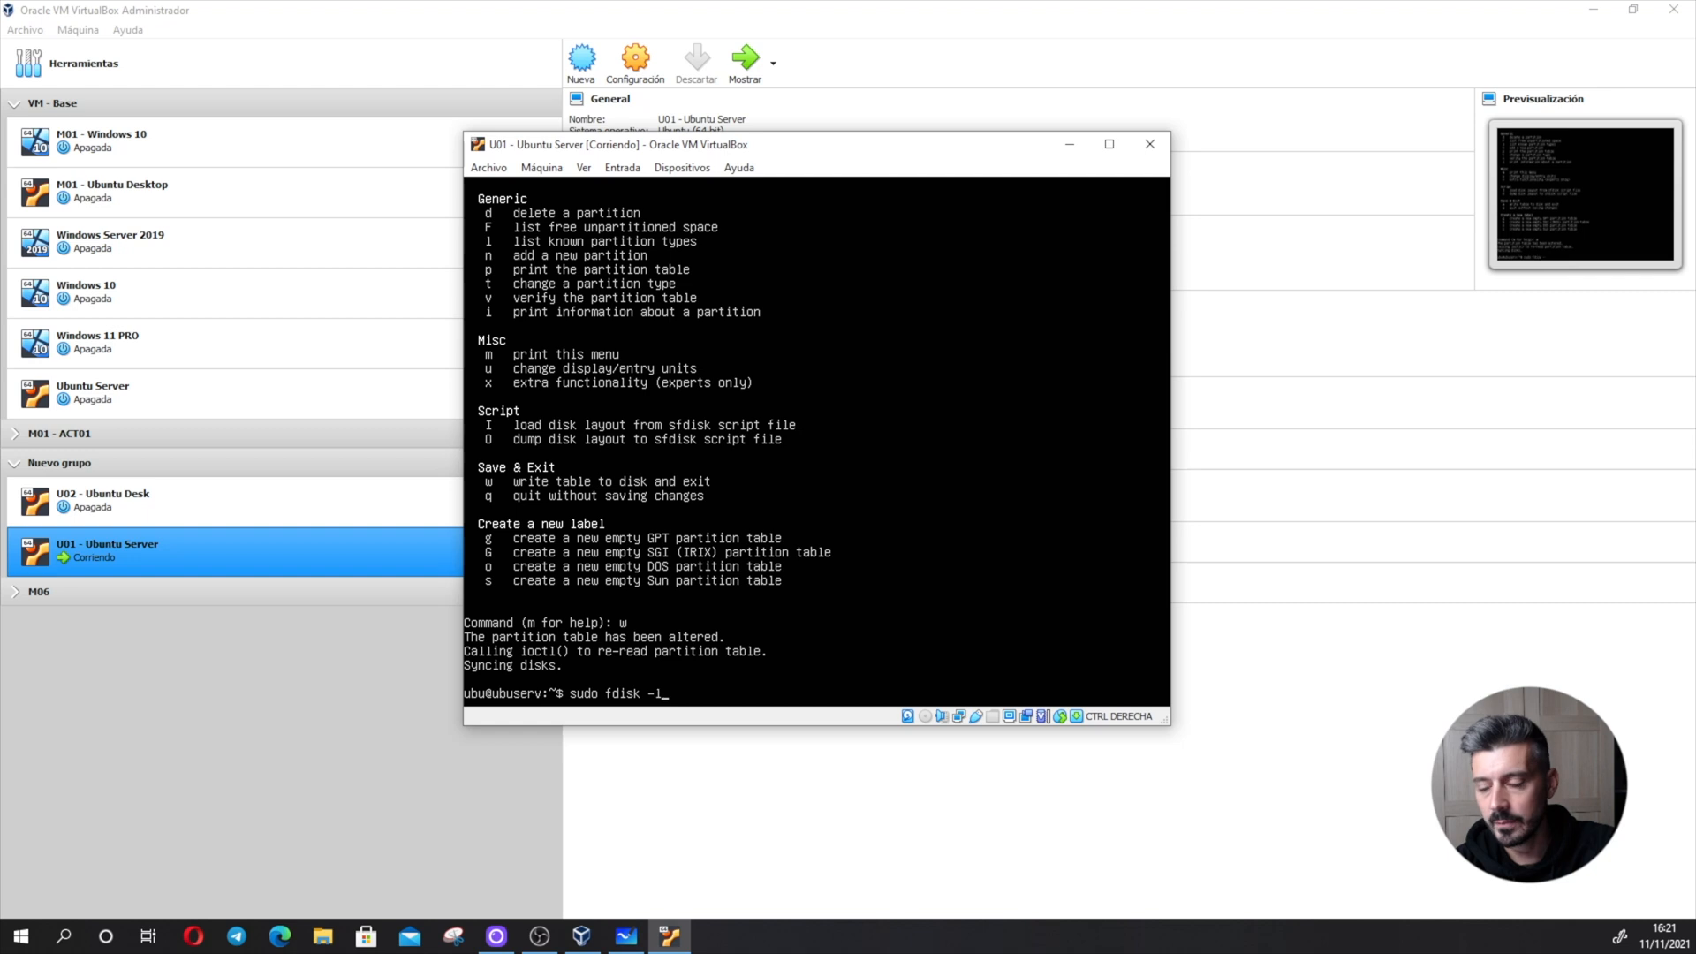
pyautogui.press('Return')
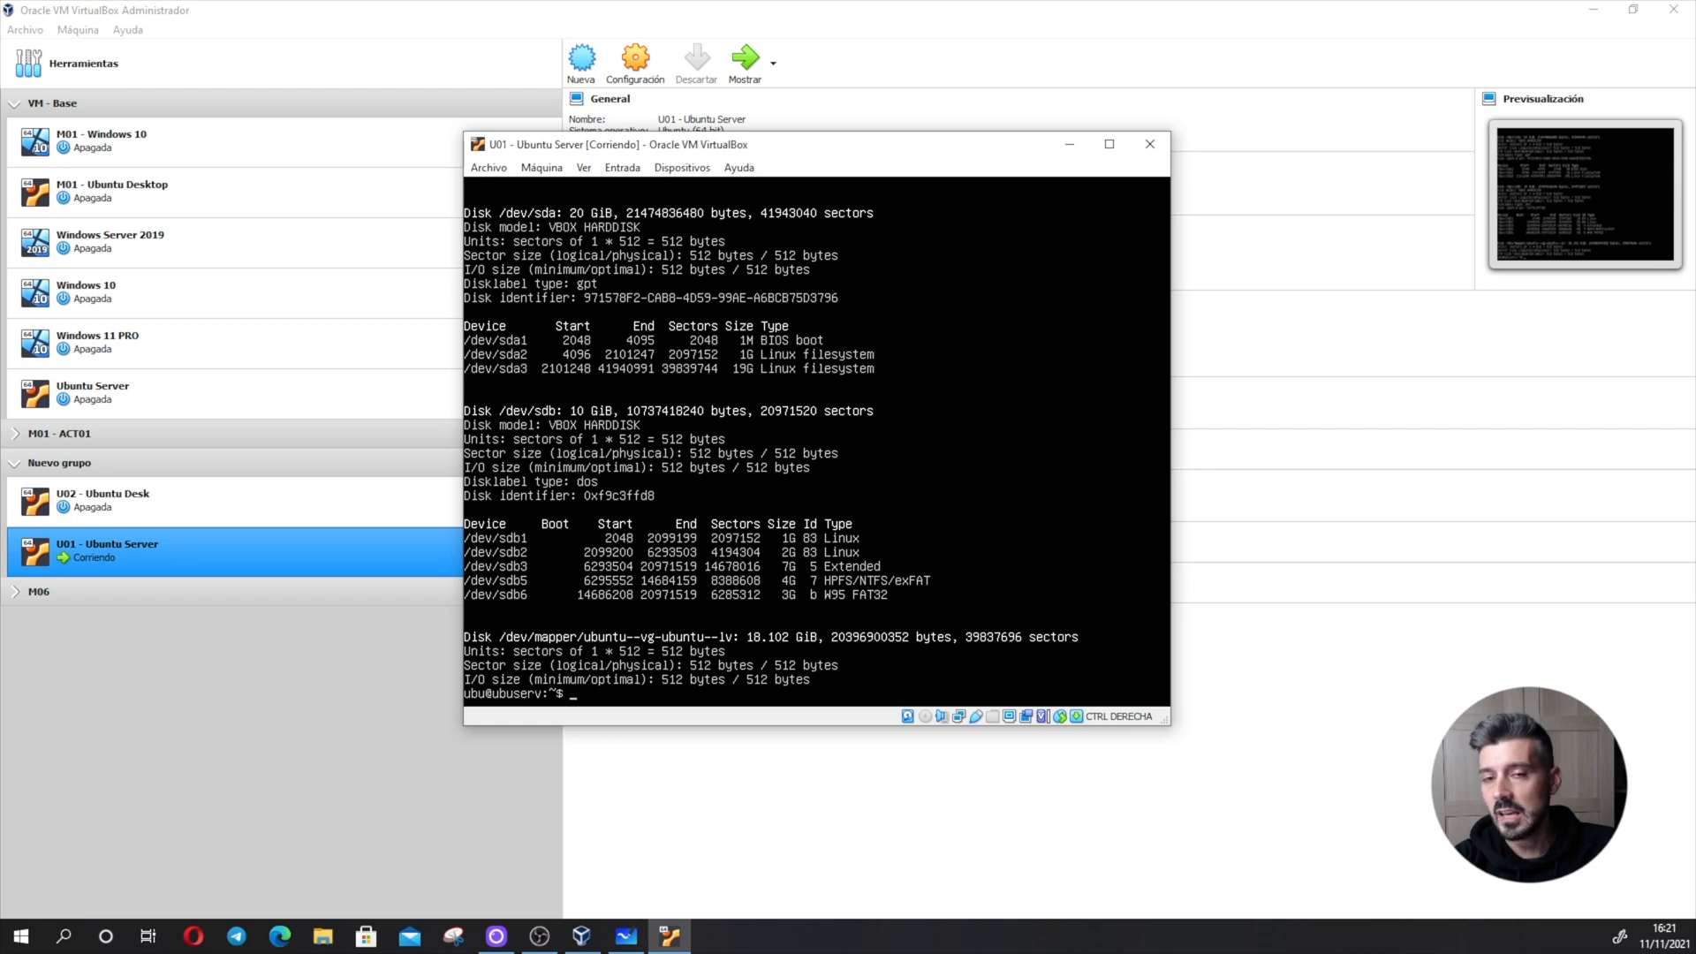
# - Clear the terminal and list the available completions for sudo mkfs. to see the supported file systems
pyautogui.write('clear')
pyautogui.press('Return')
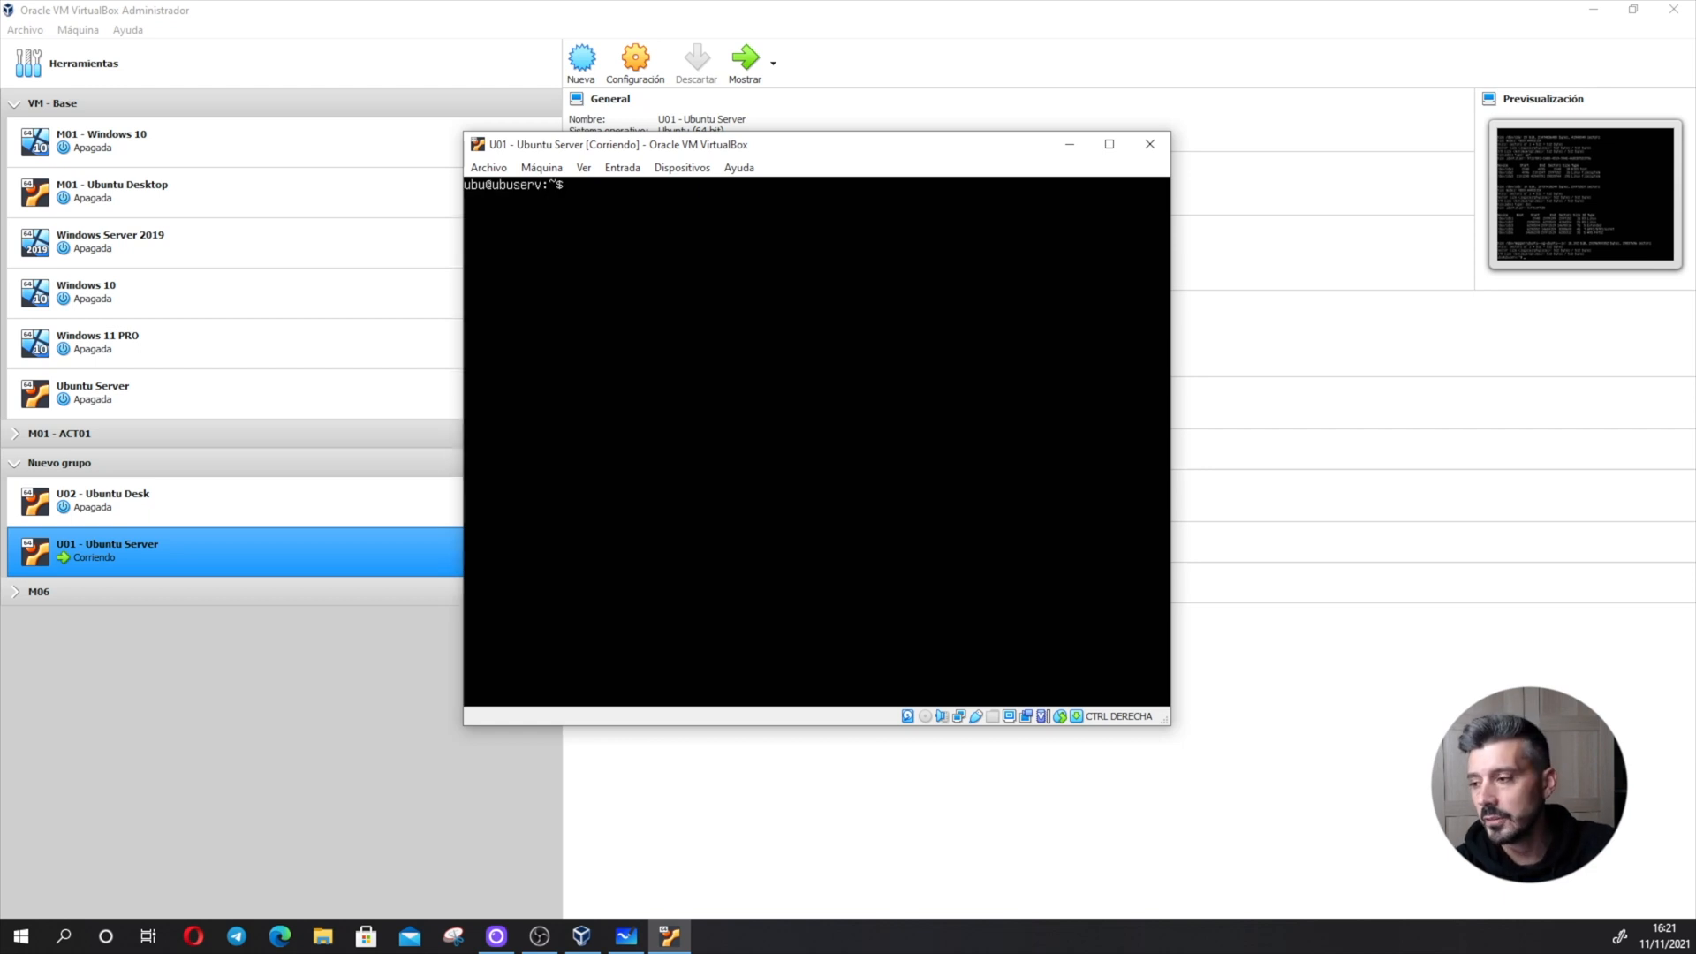
pyautogui.write('sudo mkfs.')
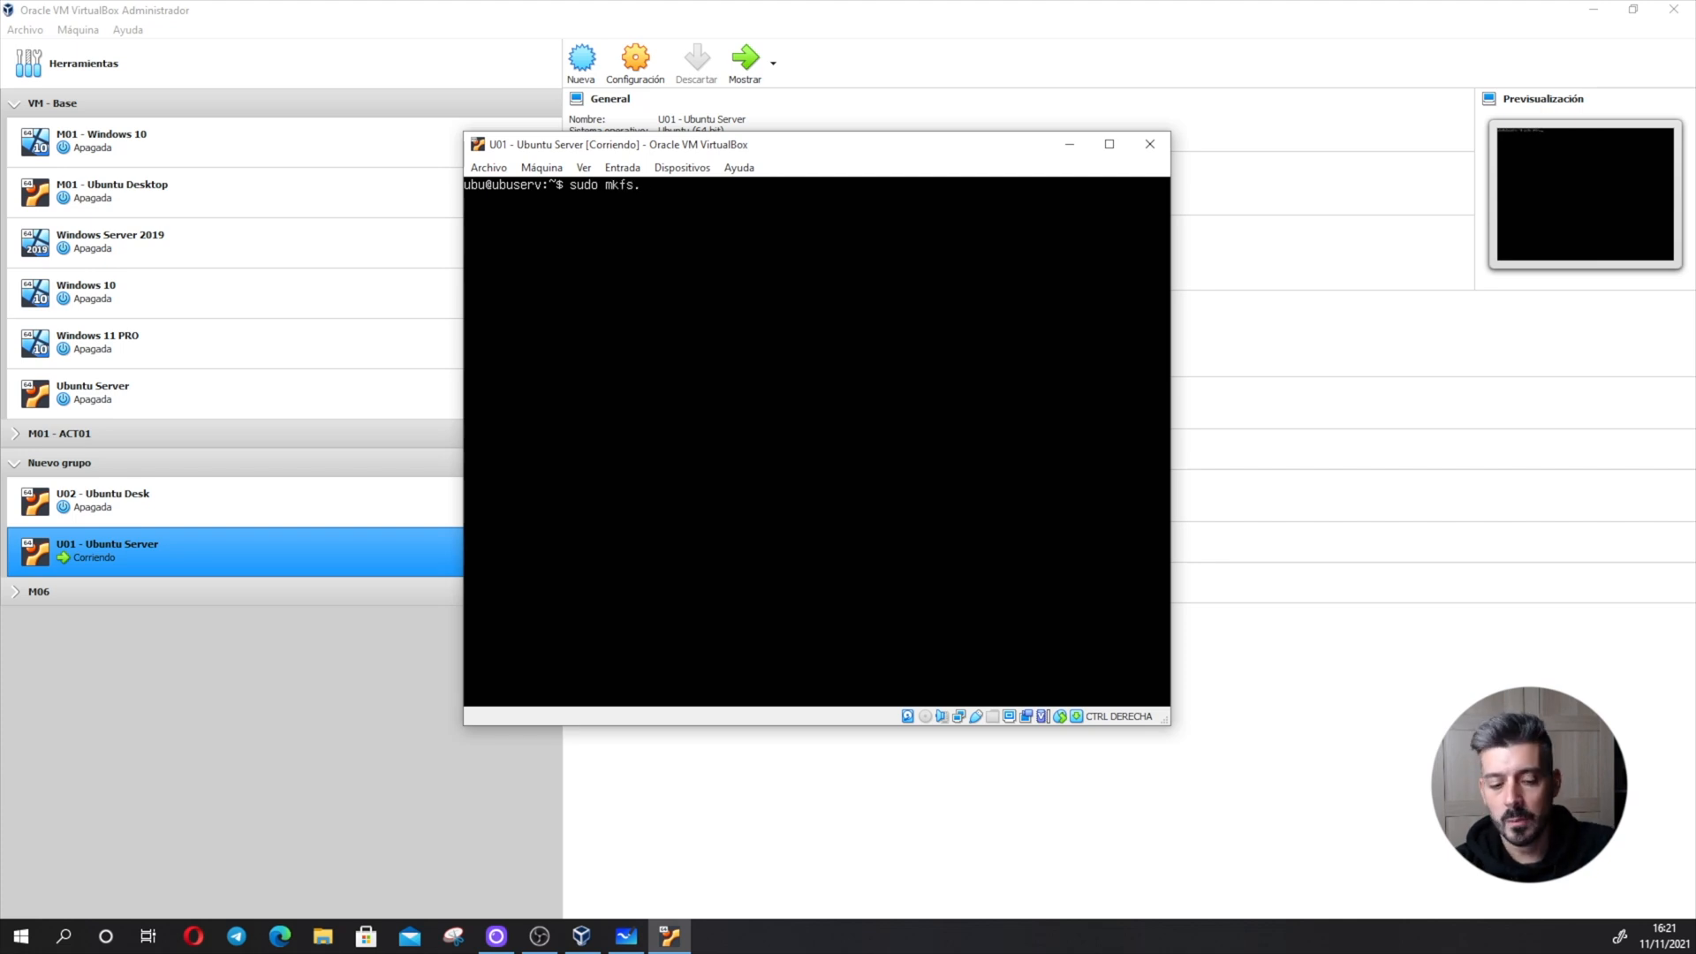
pyautogui.press('Tab')
pyautogui.press('Tab')
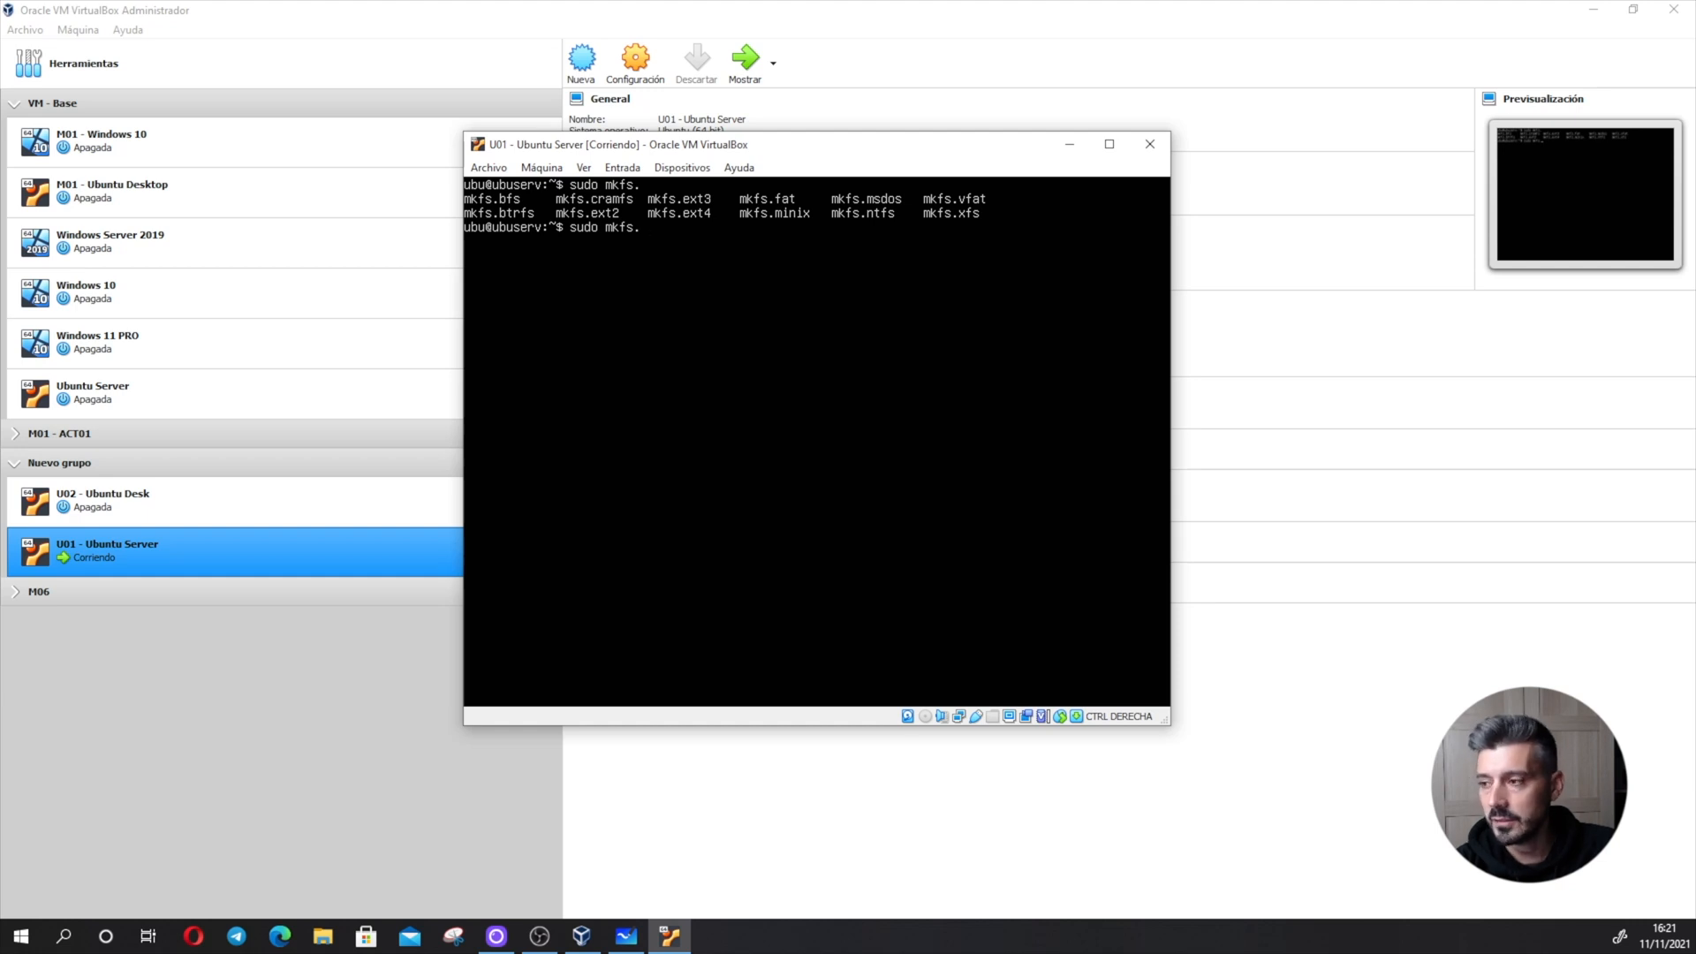
# - Format the logical partition /dev/sdb5 as NTFS with sudo mkfs.ntfs
pyautogui.write('nts')
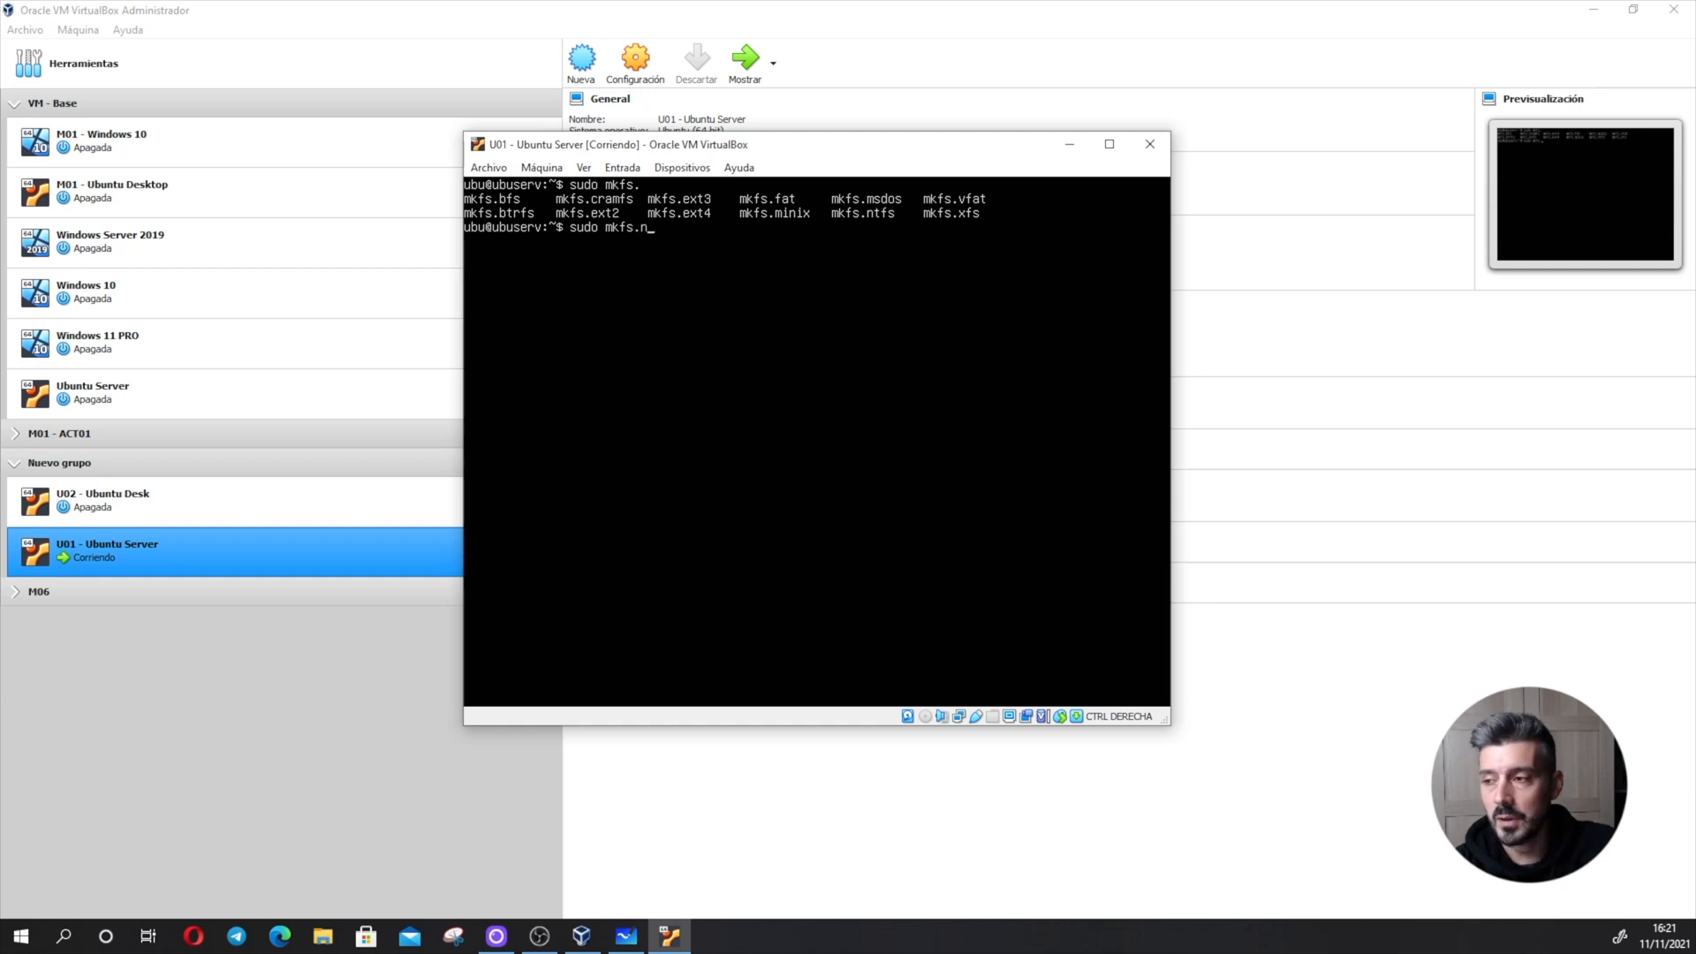
pyautogui.press('BackSpace')
pyautogui.press('BackSpace')
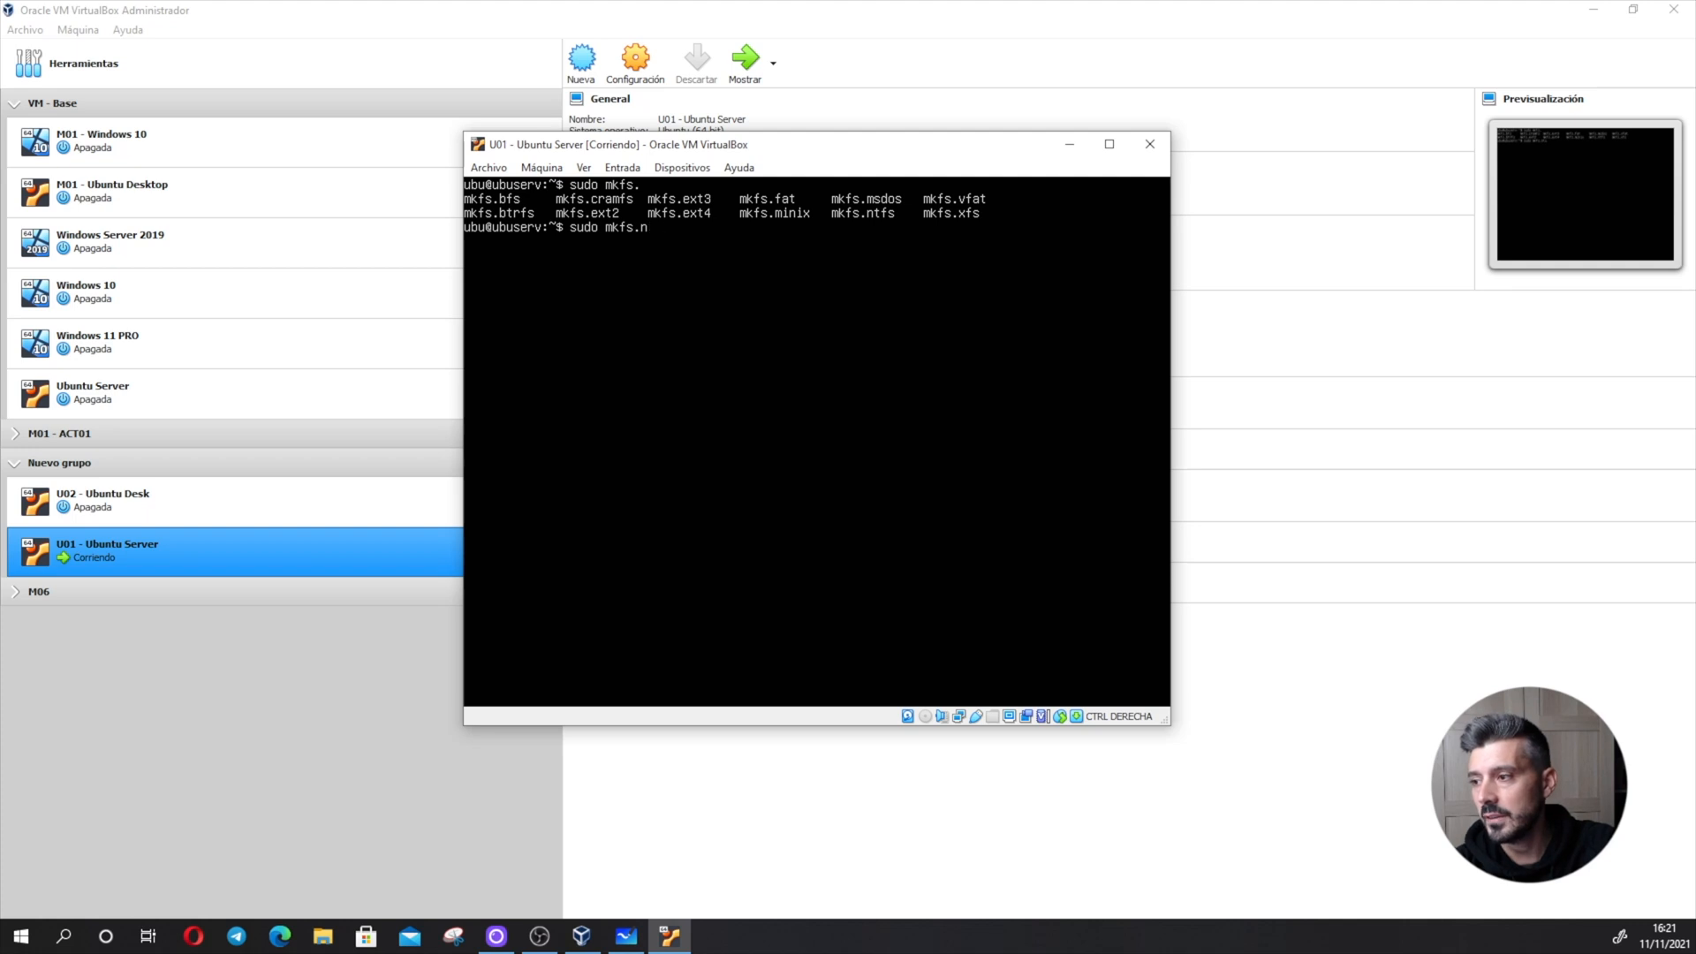
pyautogui.write('tfs')
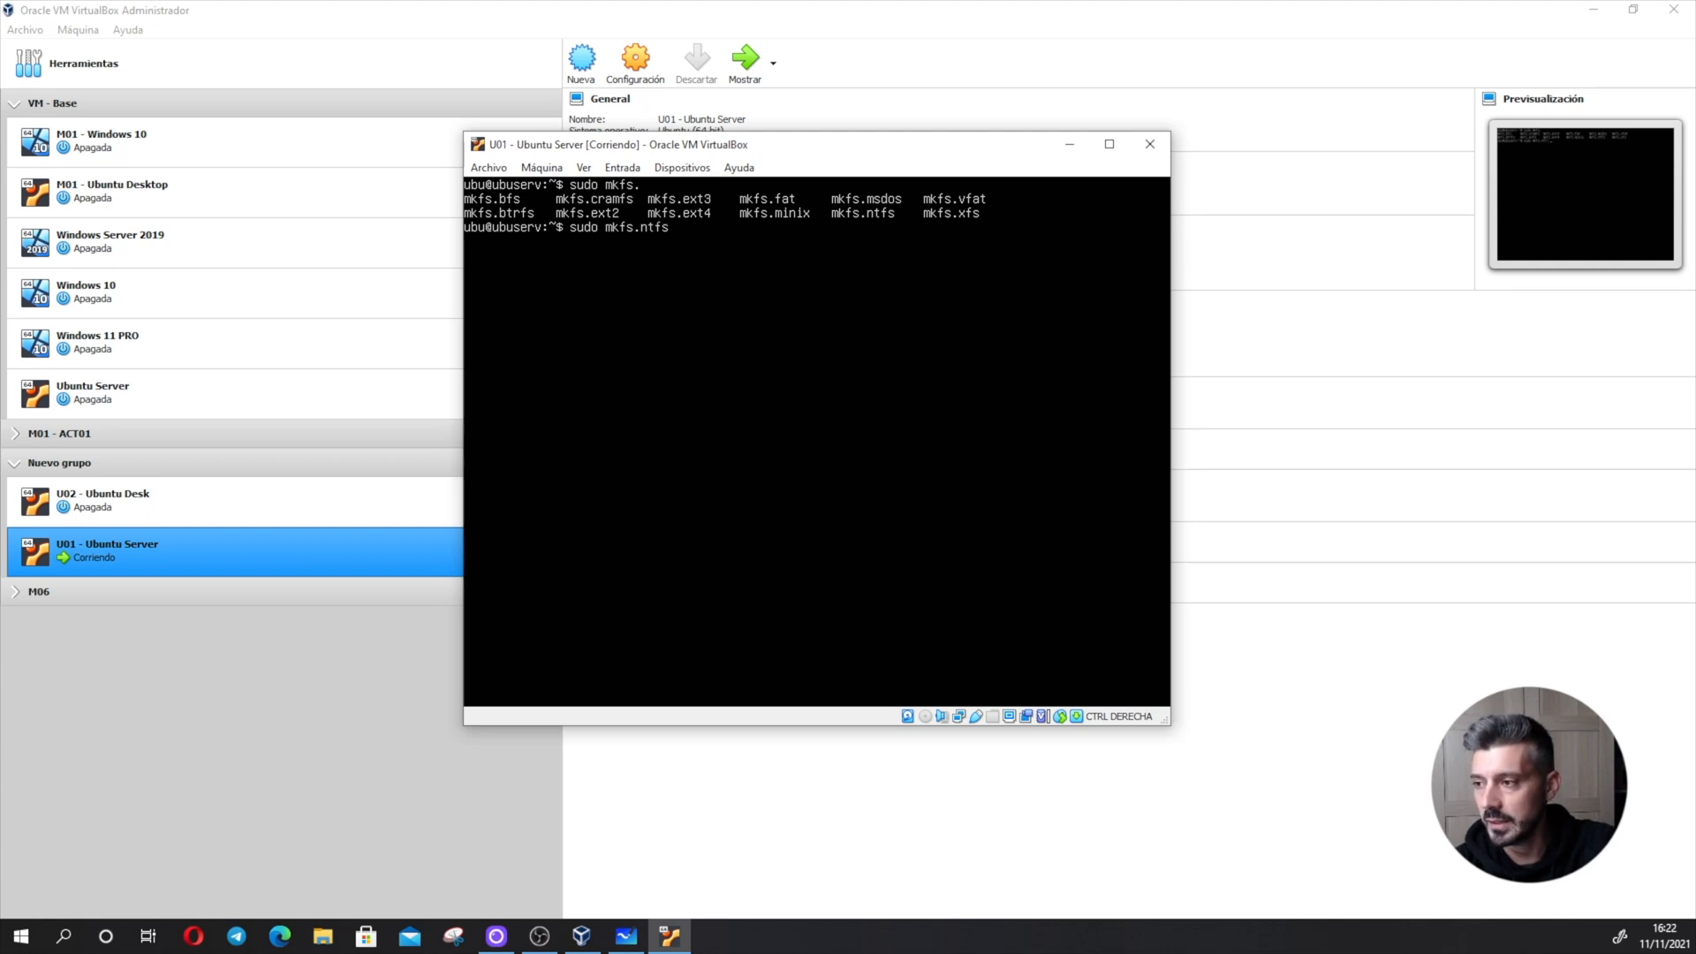
pyautogui.write(' /dev/s')
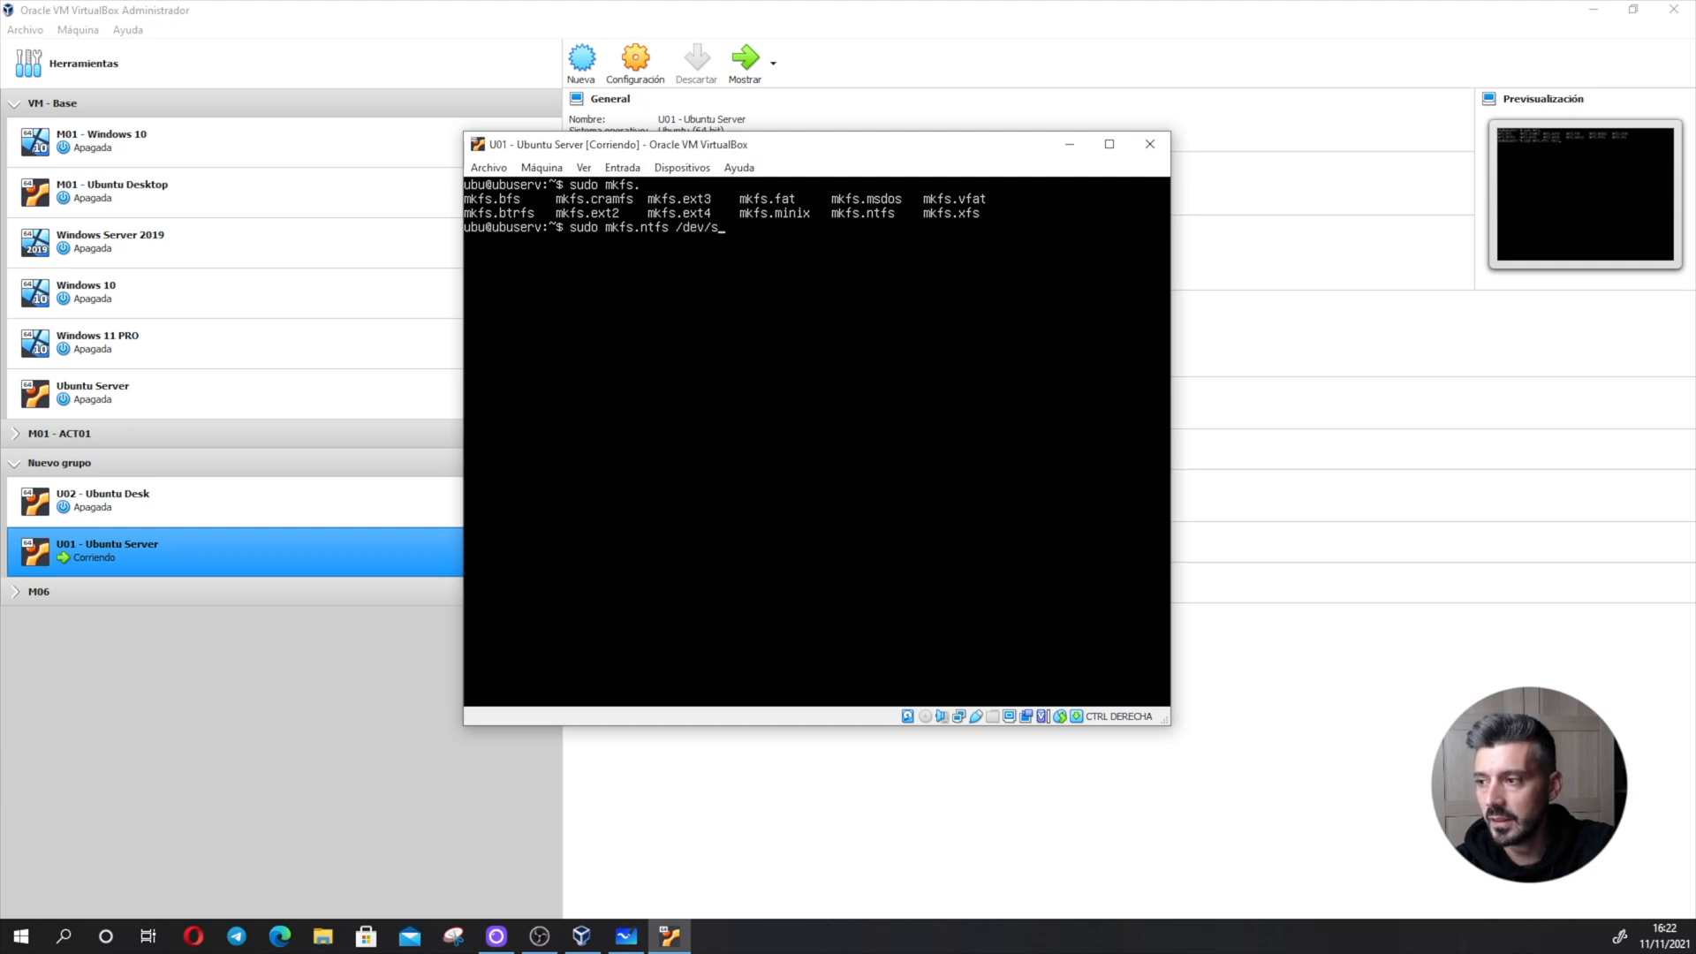
pyautogui.write('db5')
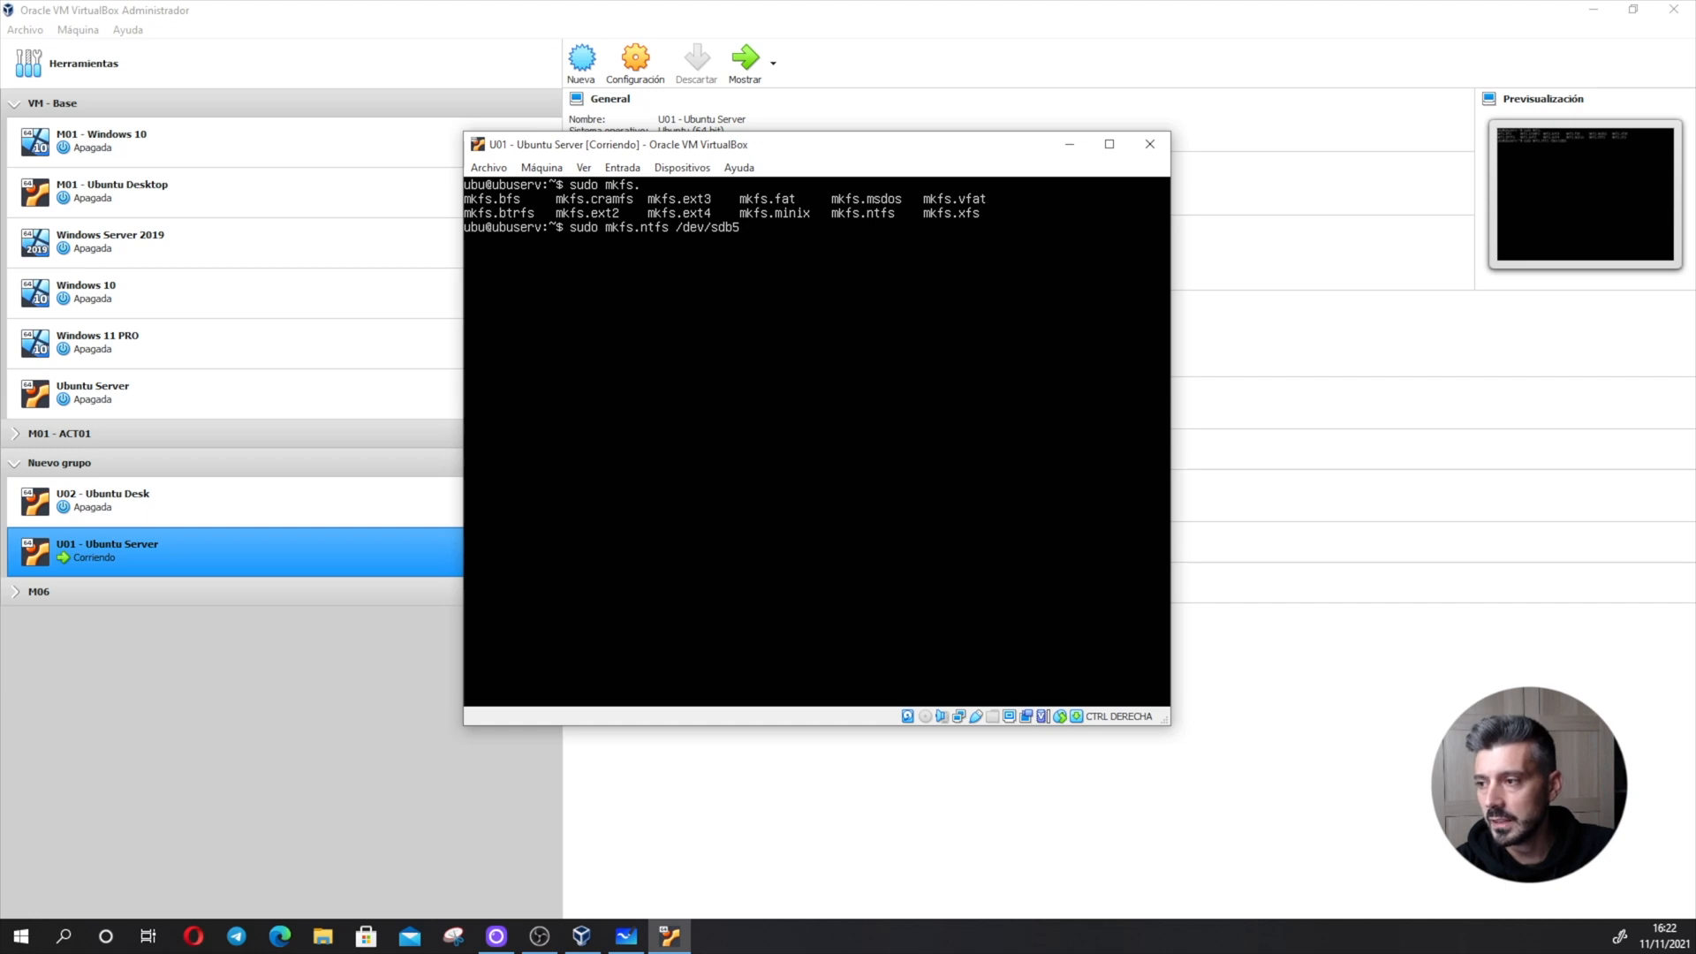
pyautogui.press('Return')
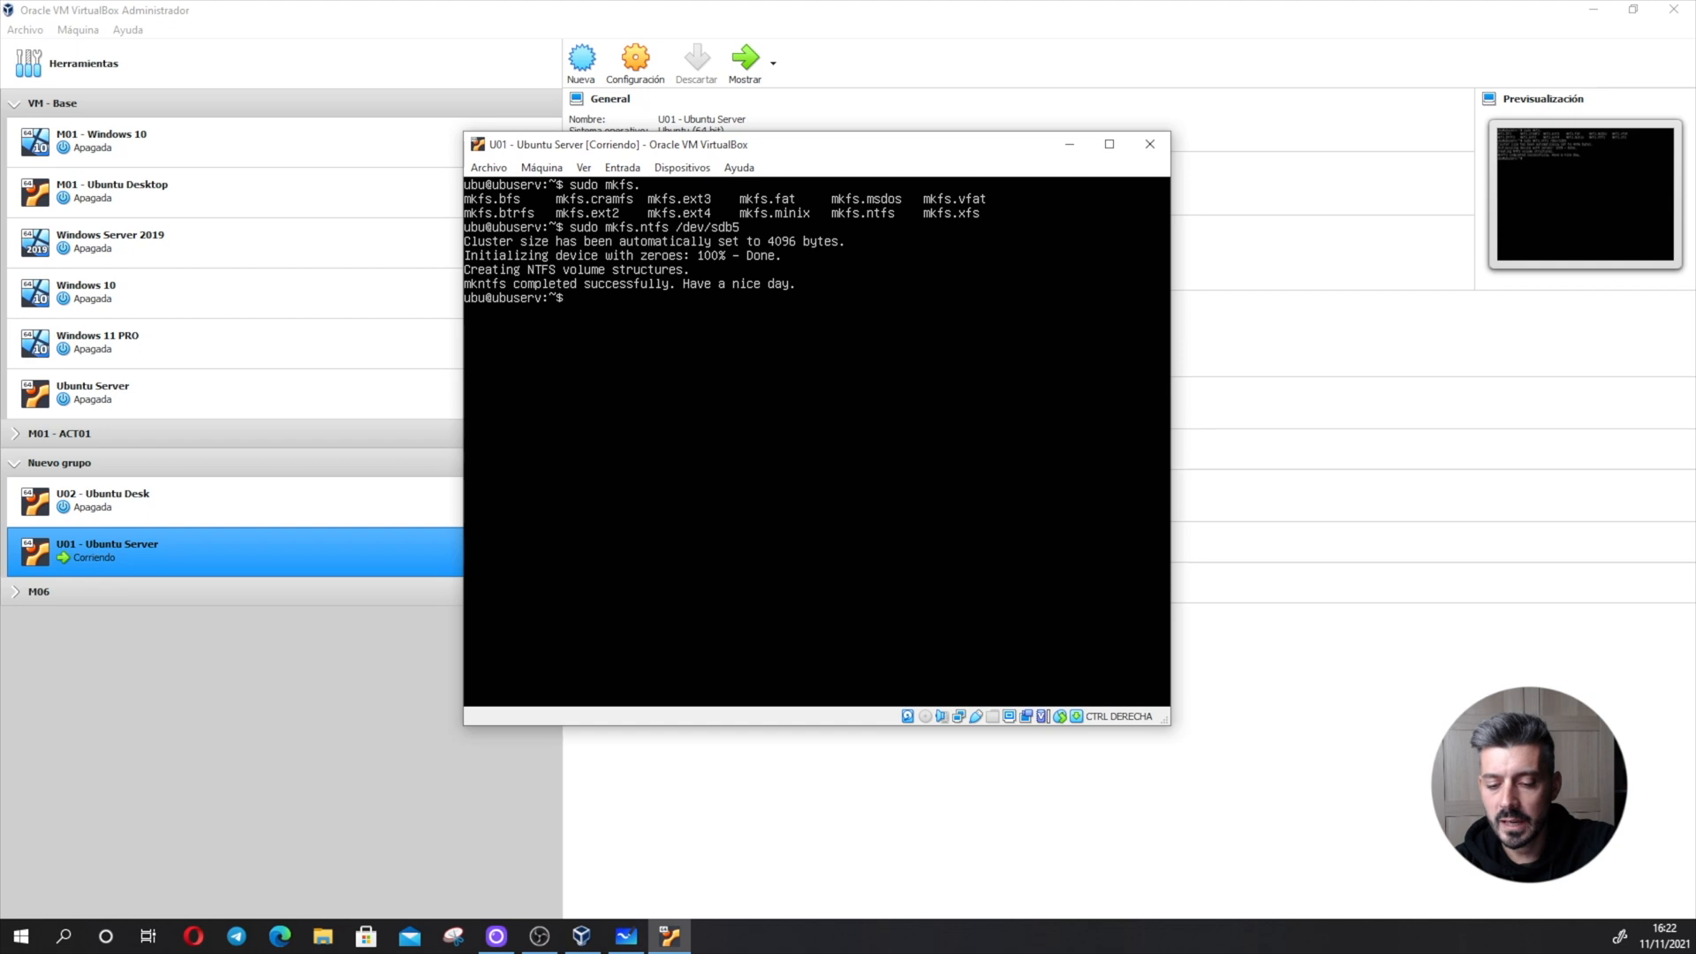
pyautogui.write('mkd')
pyautogui.press('BackSpace')
pyautogui.press('BackSpace')
pyautogui.press('BackSpace')
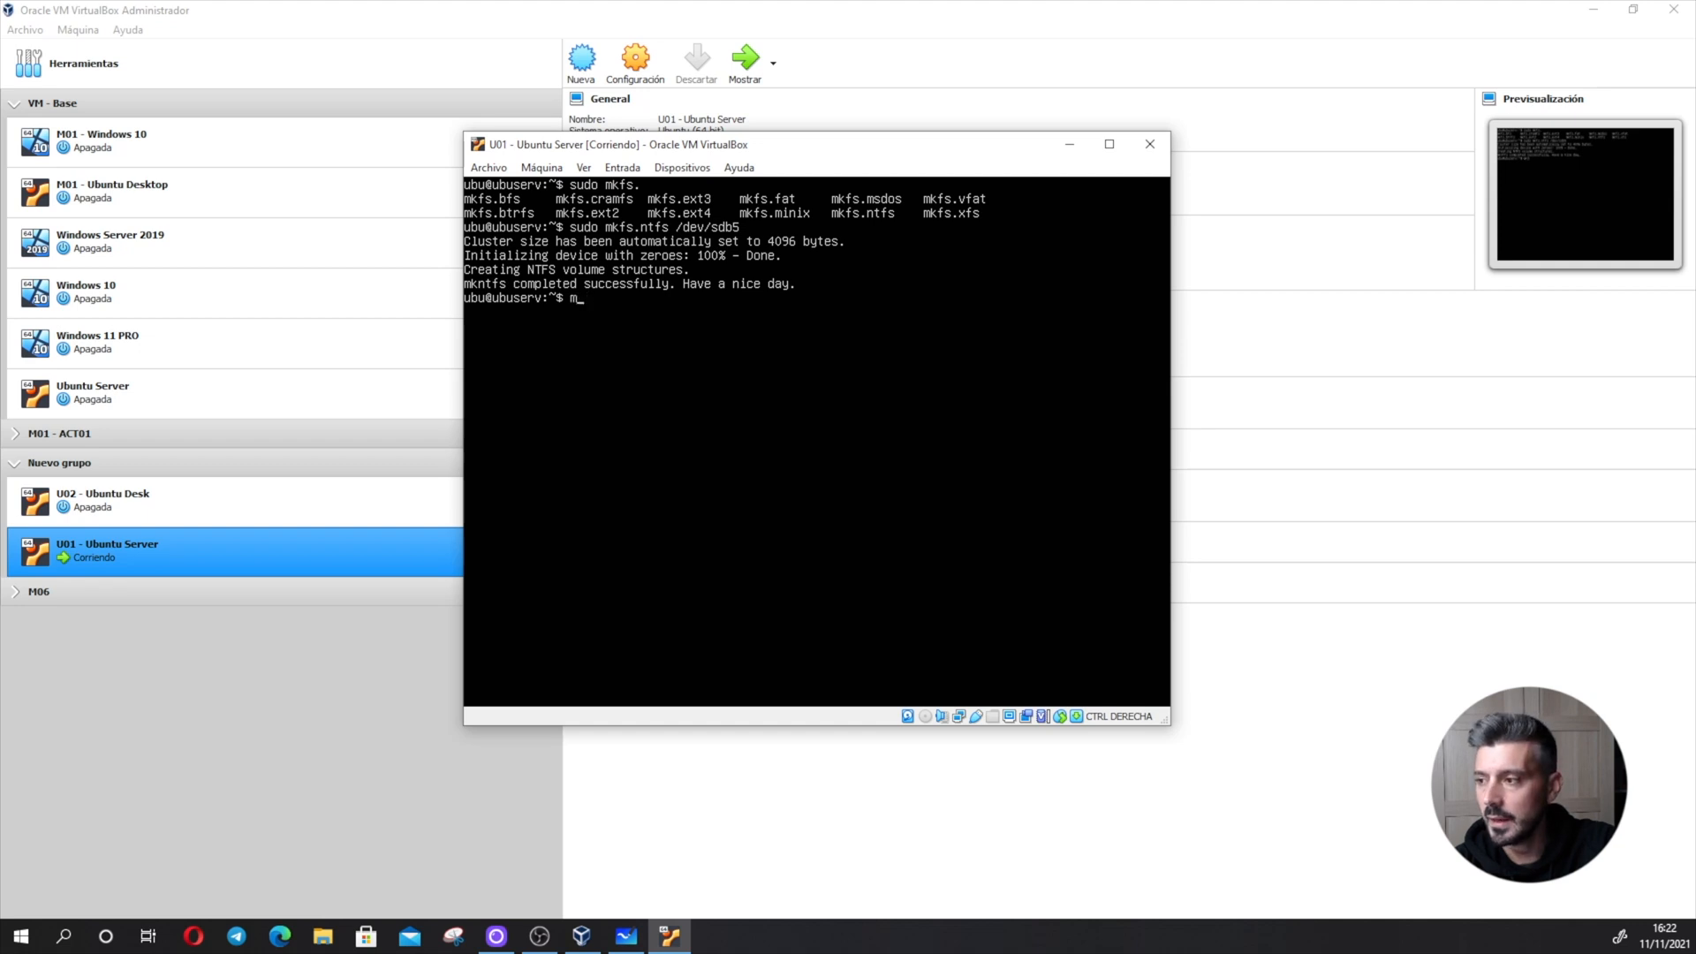
# - Try to create the directory /mnt/partcion5 with mkdir as the regular user
pyautogui.write('mkdir /m')
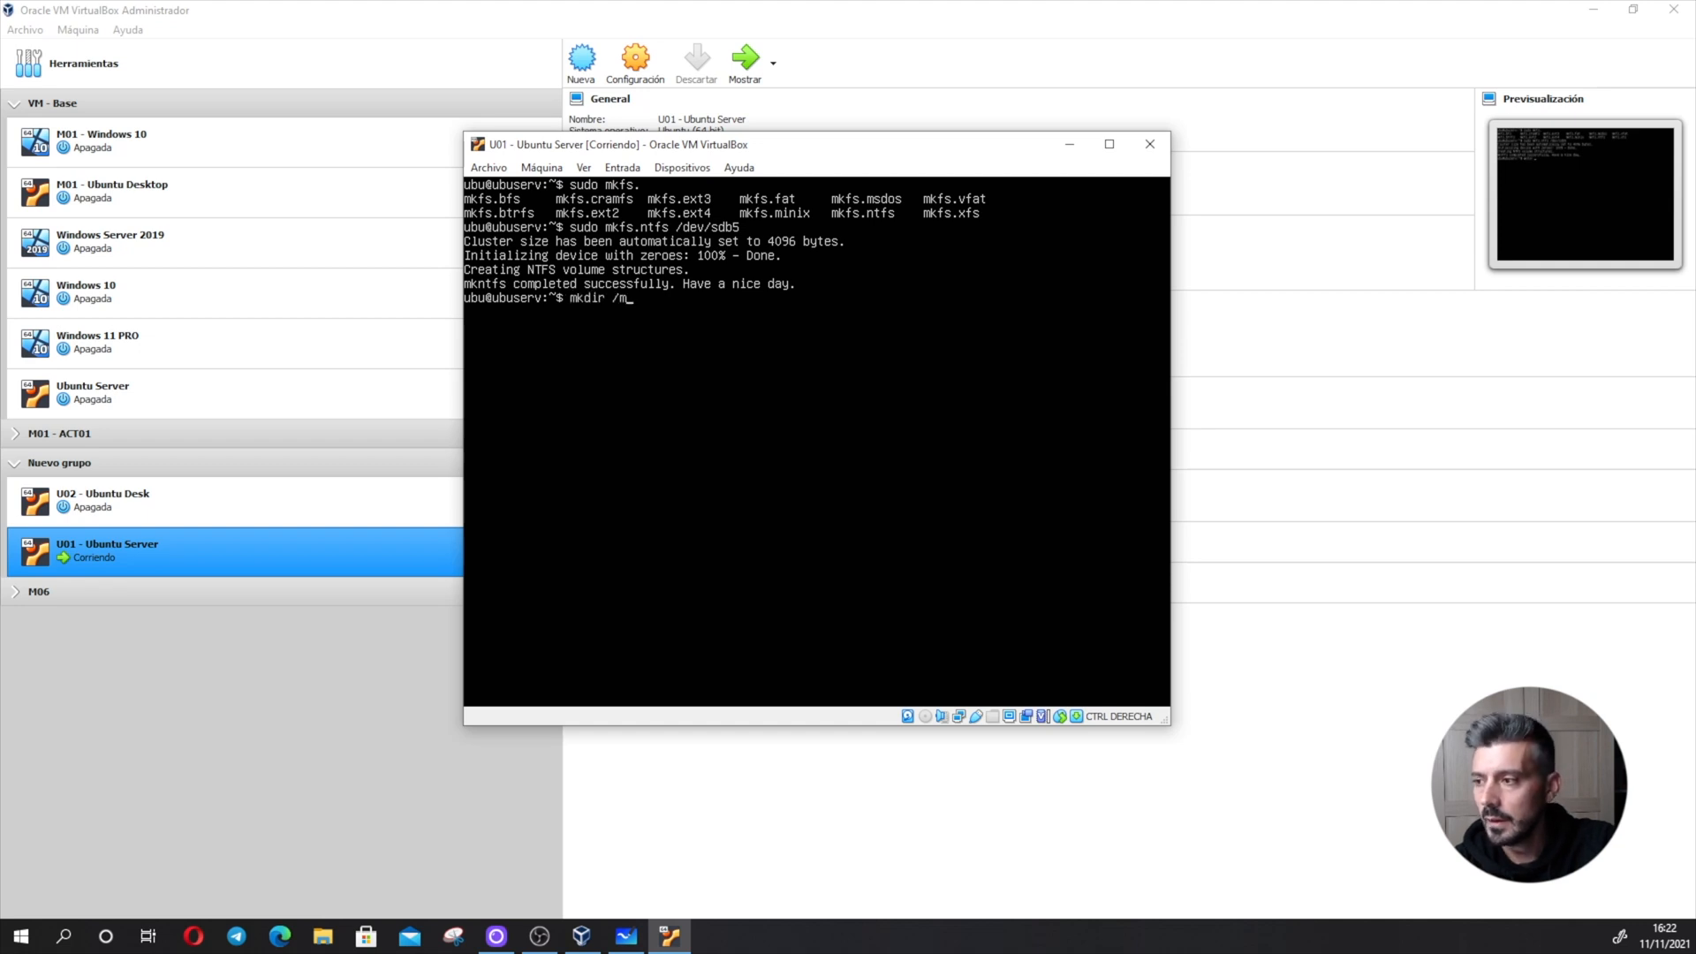
pyautogui.press('Tab')
pyautogui.press('Tab')
pyautogui.write('n')
pyautogui.press('Tab')
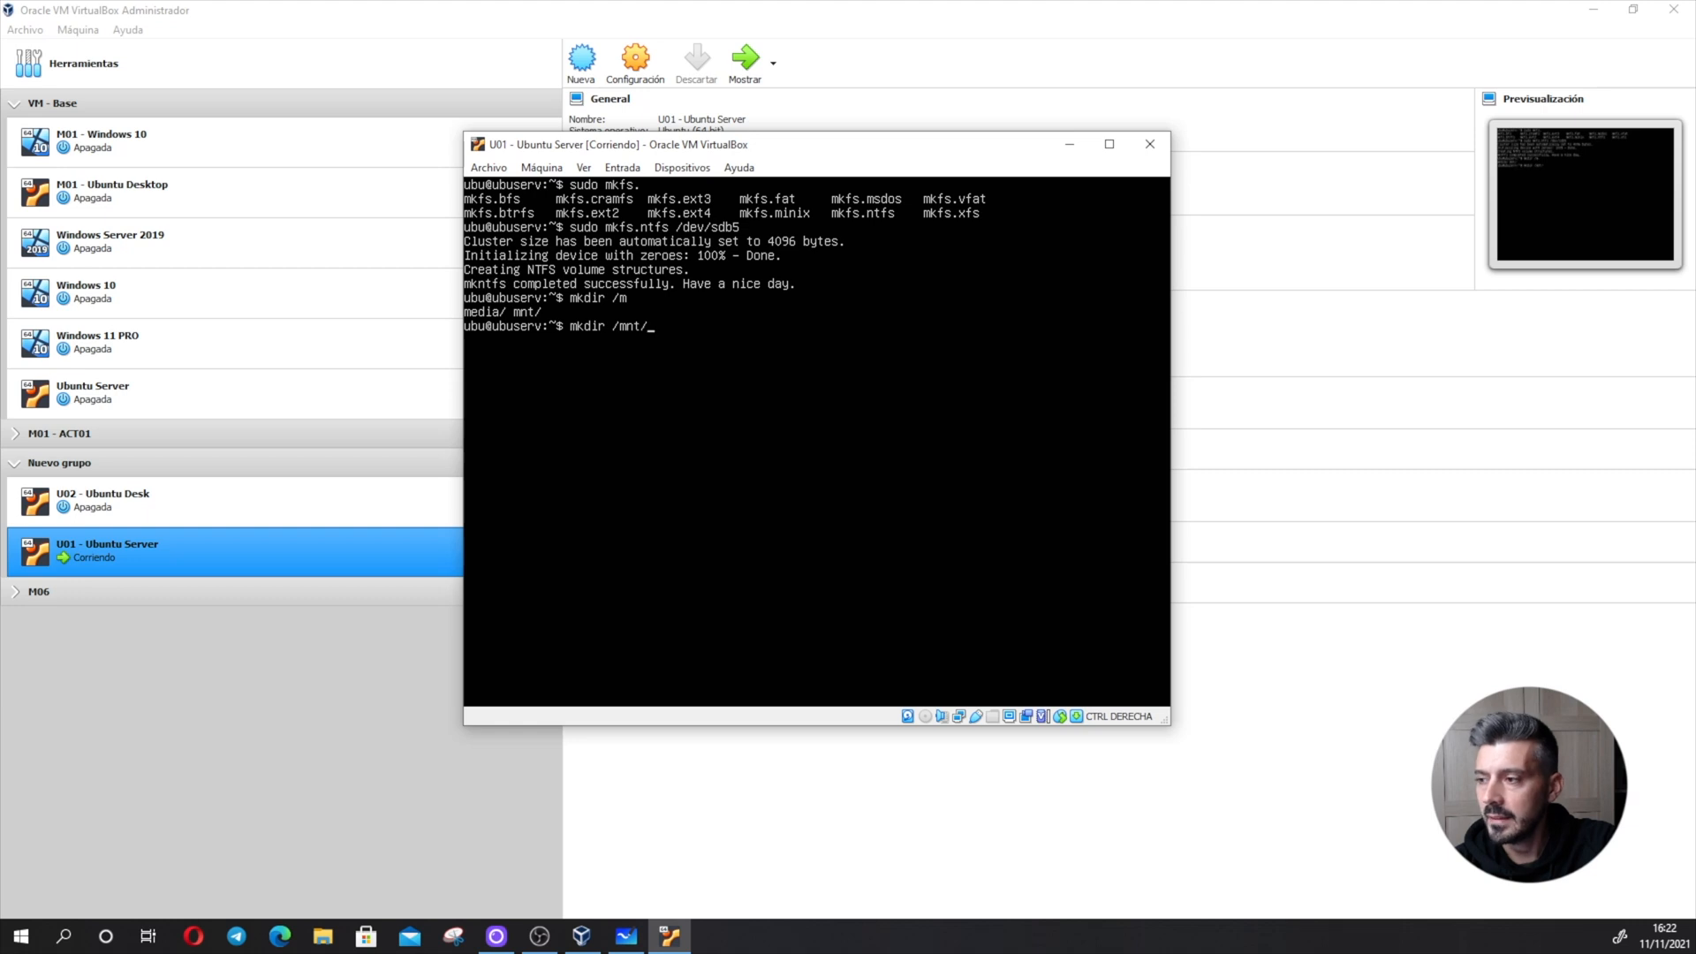
pyautogui.write('partcion')
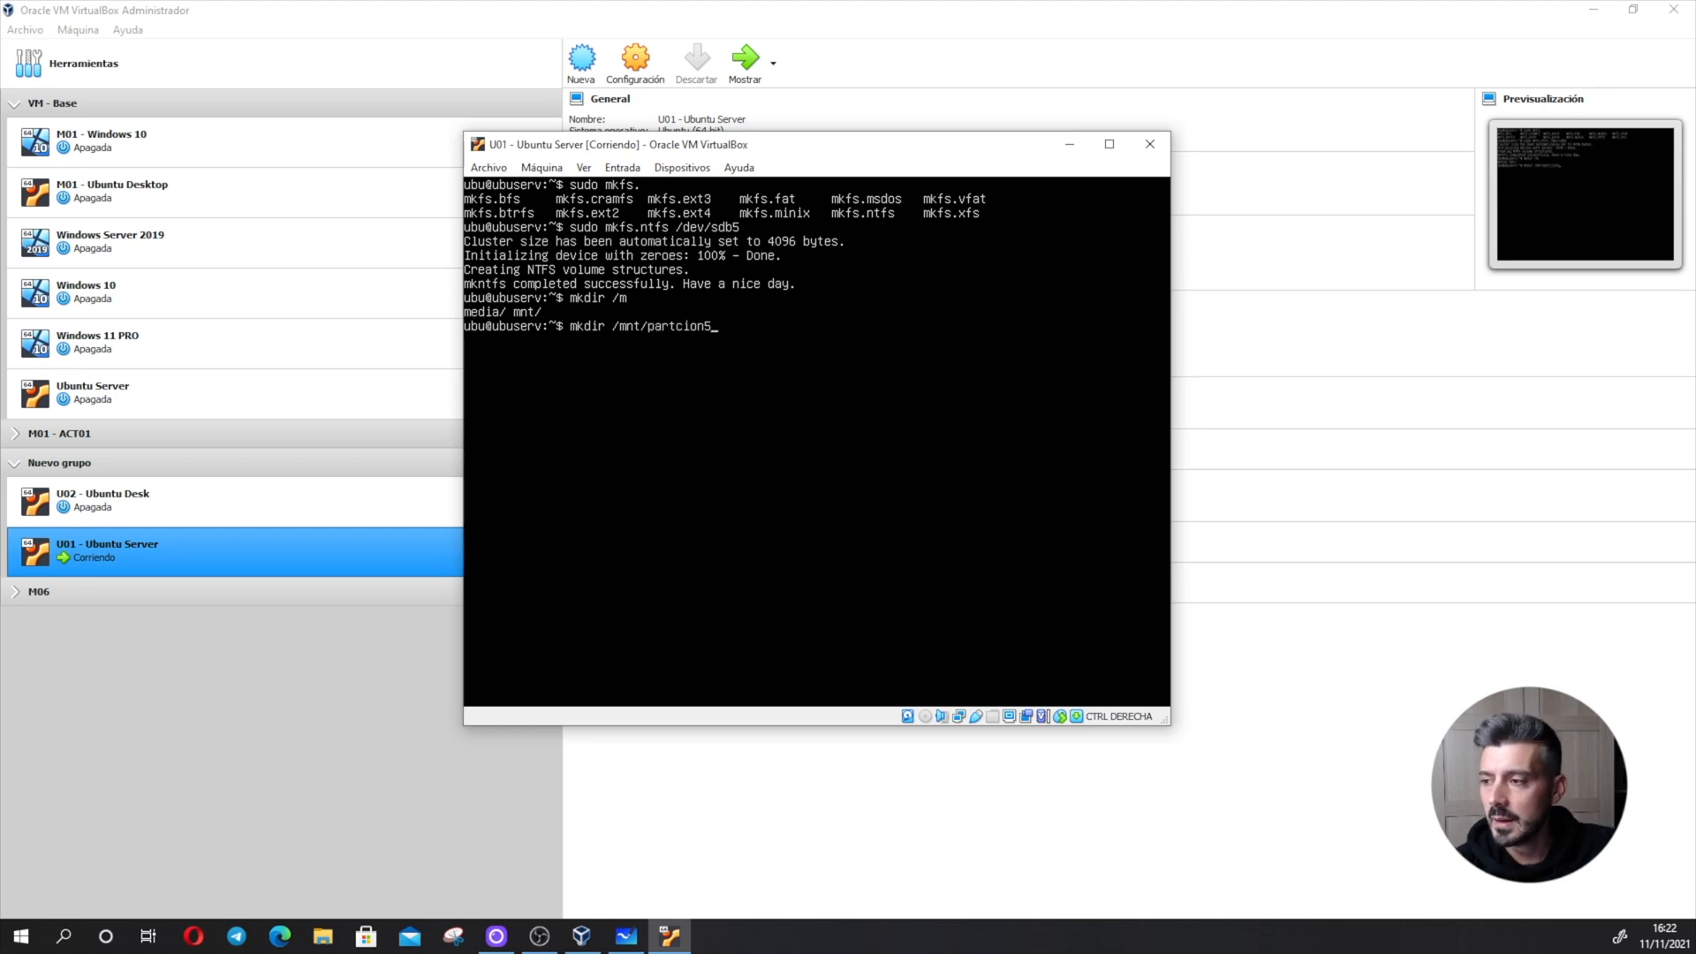
pyautogui.write('5')
pyautogui.press('Return')
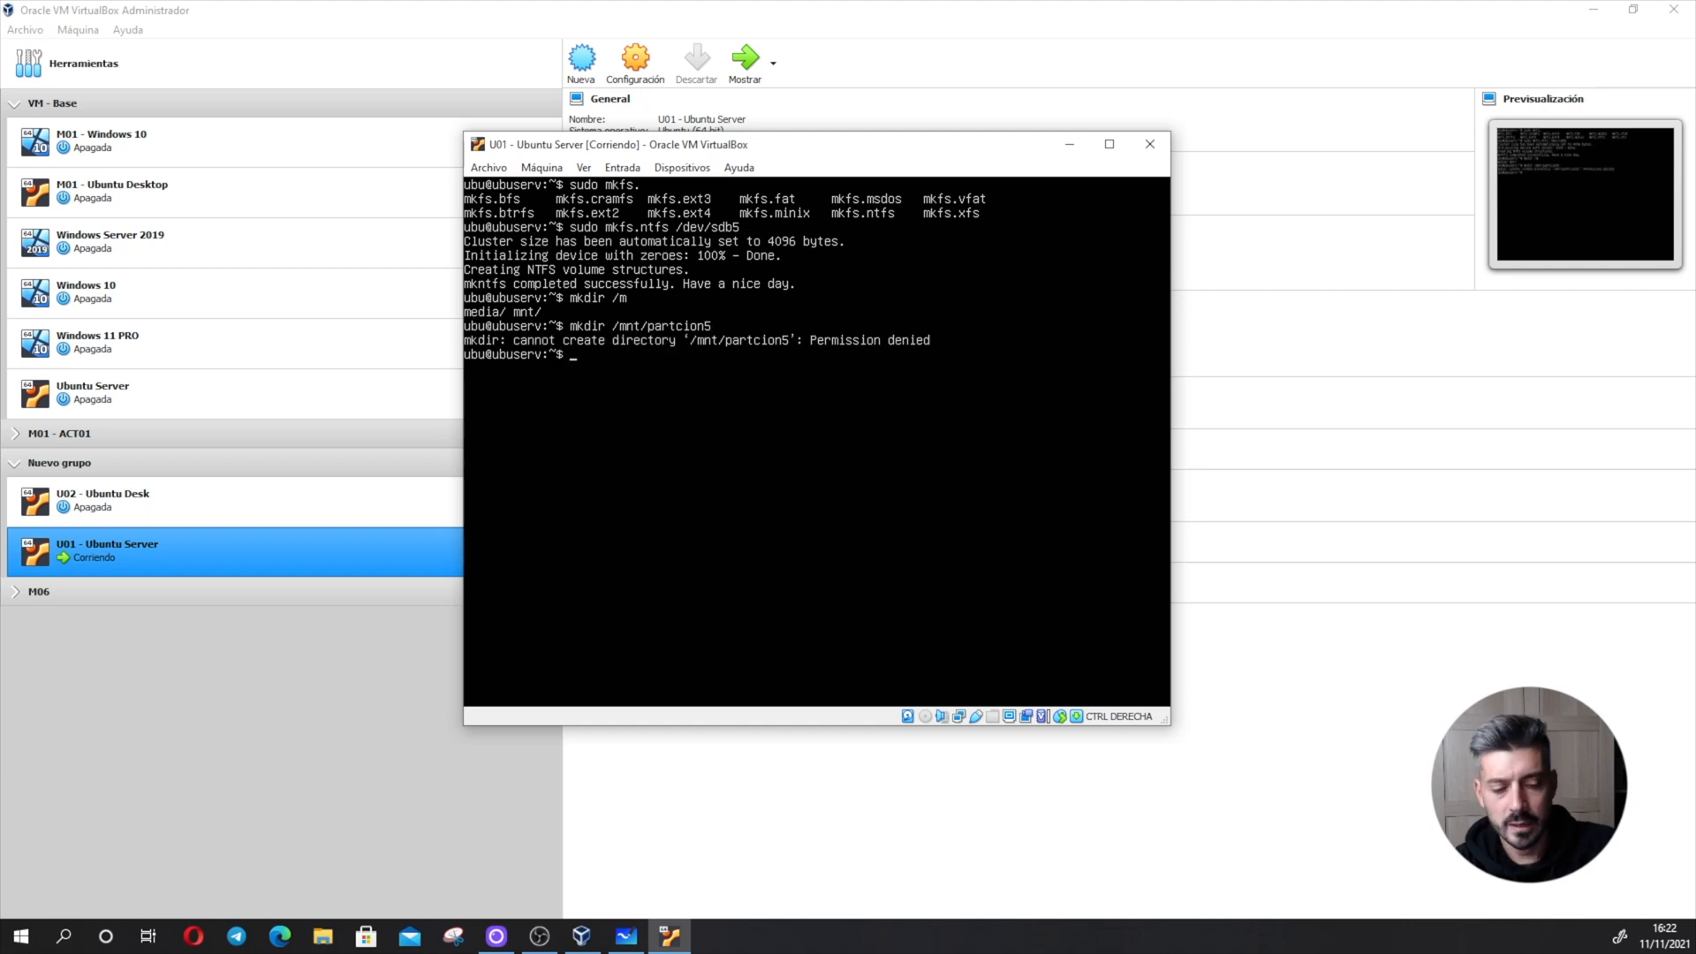
# - Create the mount point directory /mnt/partcion5 by running the mkdir command with sudo
pyautogui.press('Up')
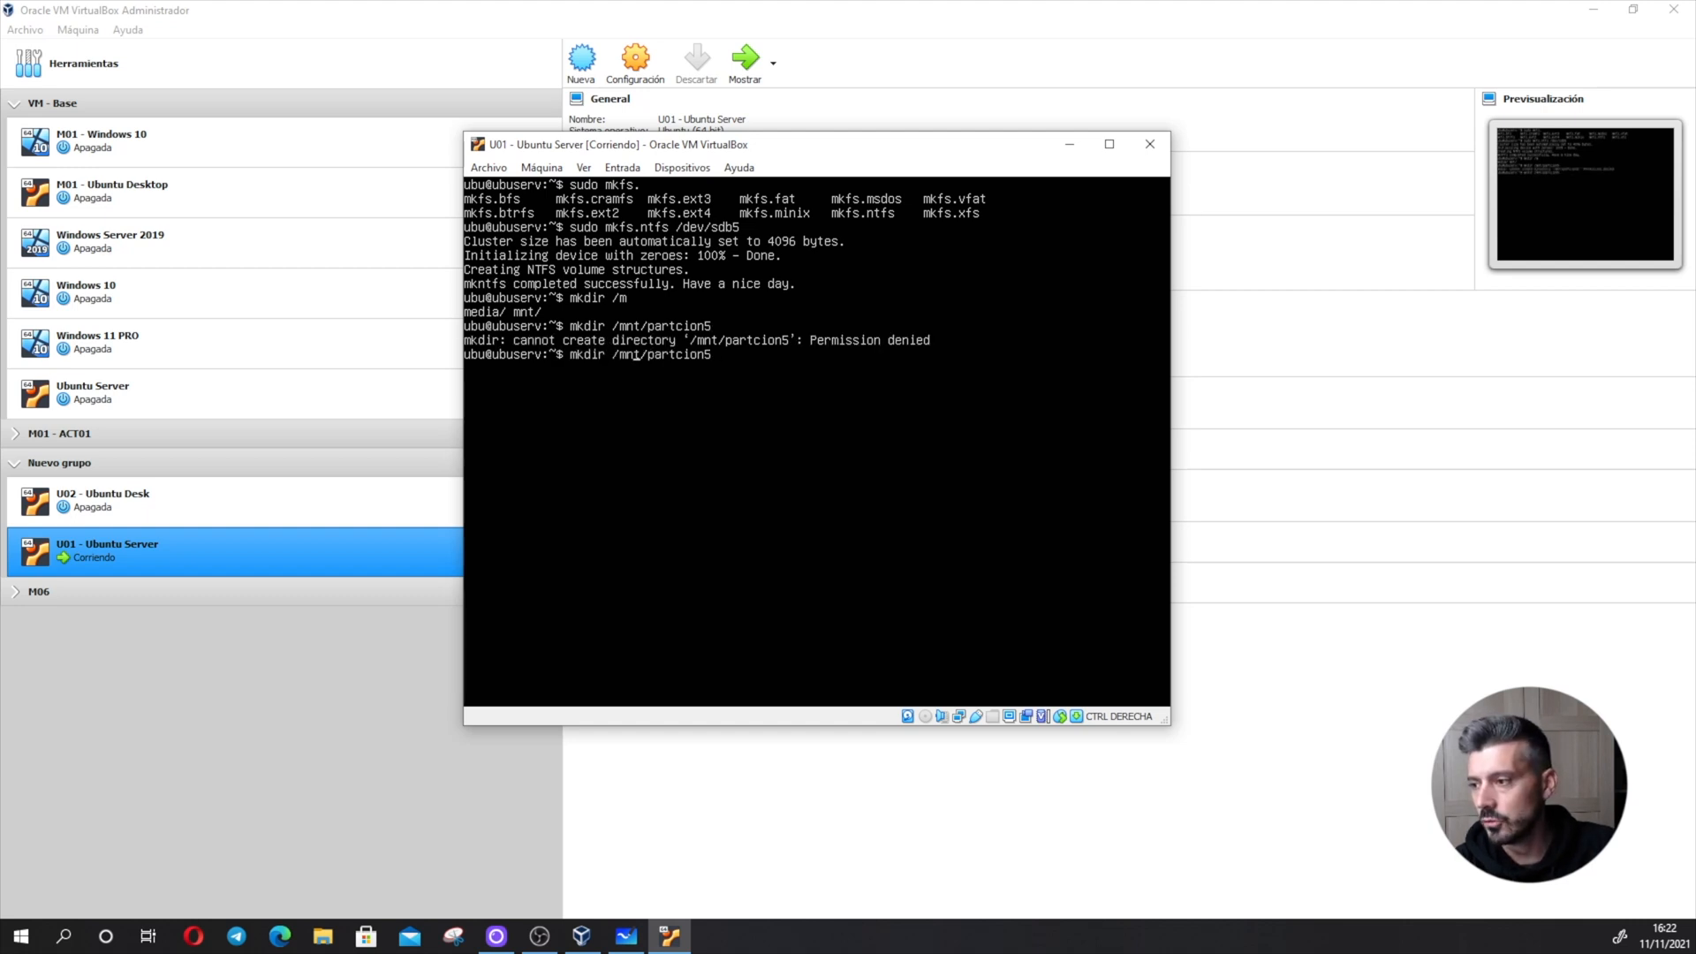
pyautogui.press('Home')
pyautogui.write('sudo')
pyautogui.press('Return')
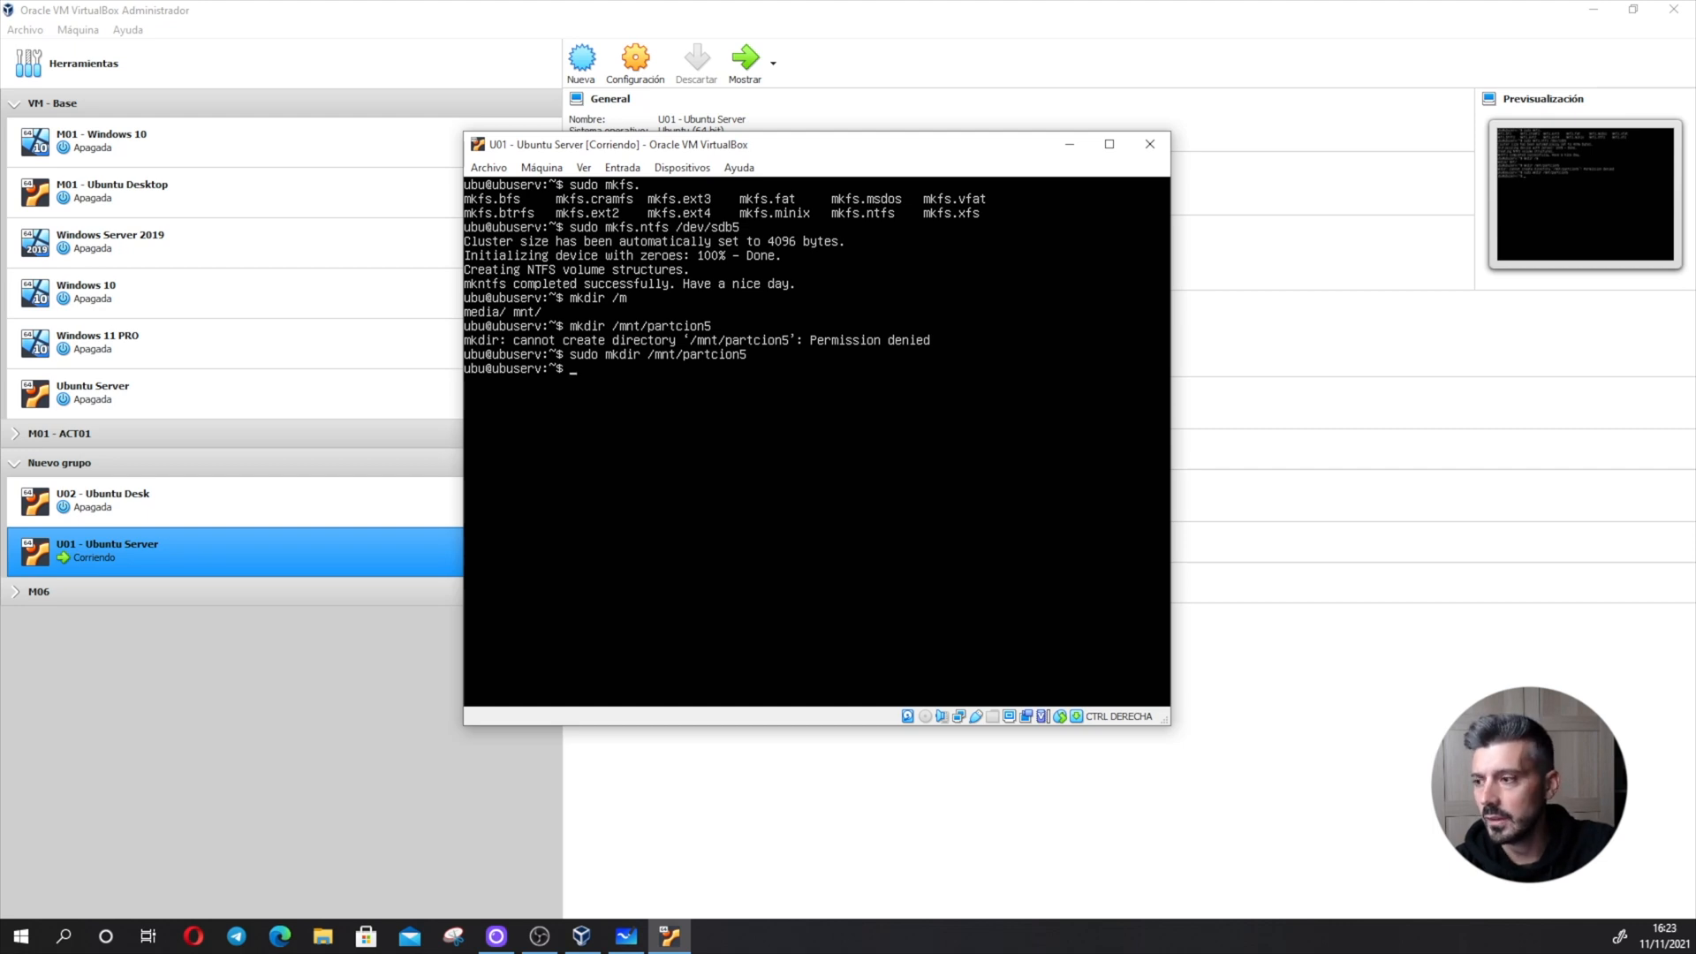
# - Change to the /mnt directory and list its contents
pyautogui.write('cd ')
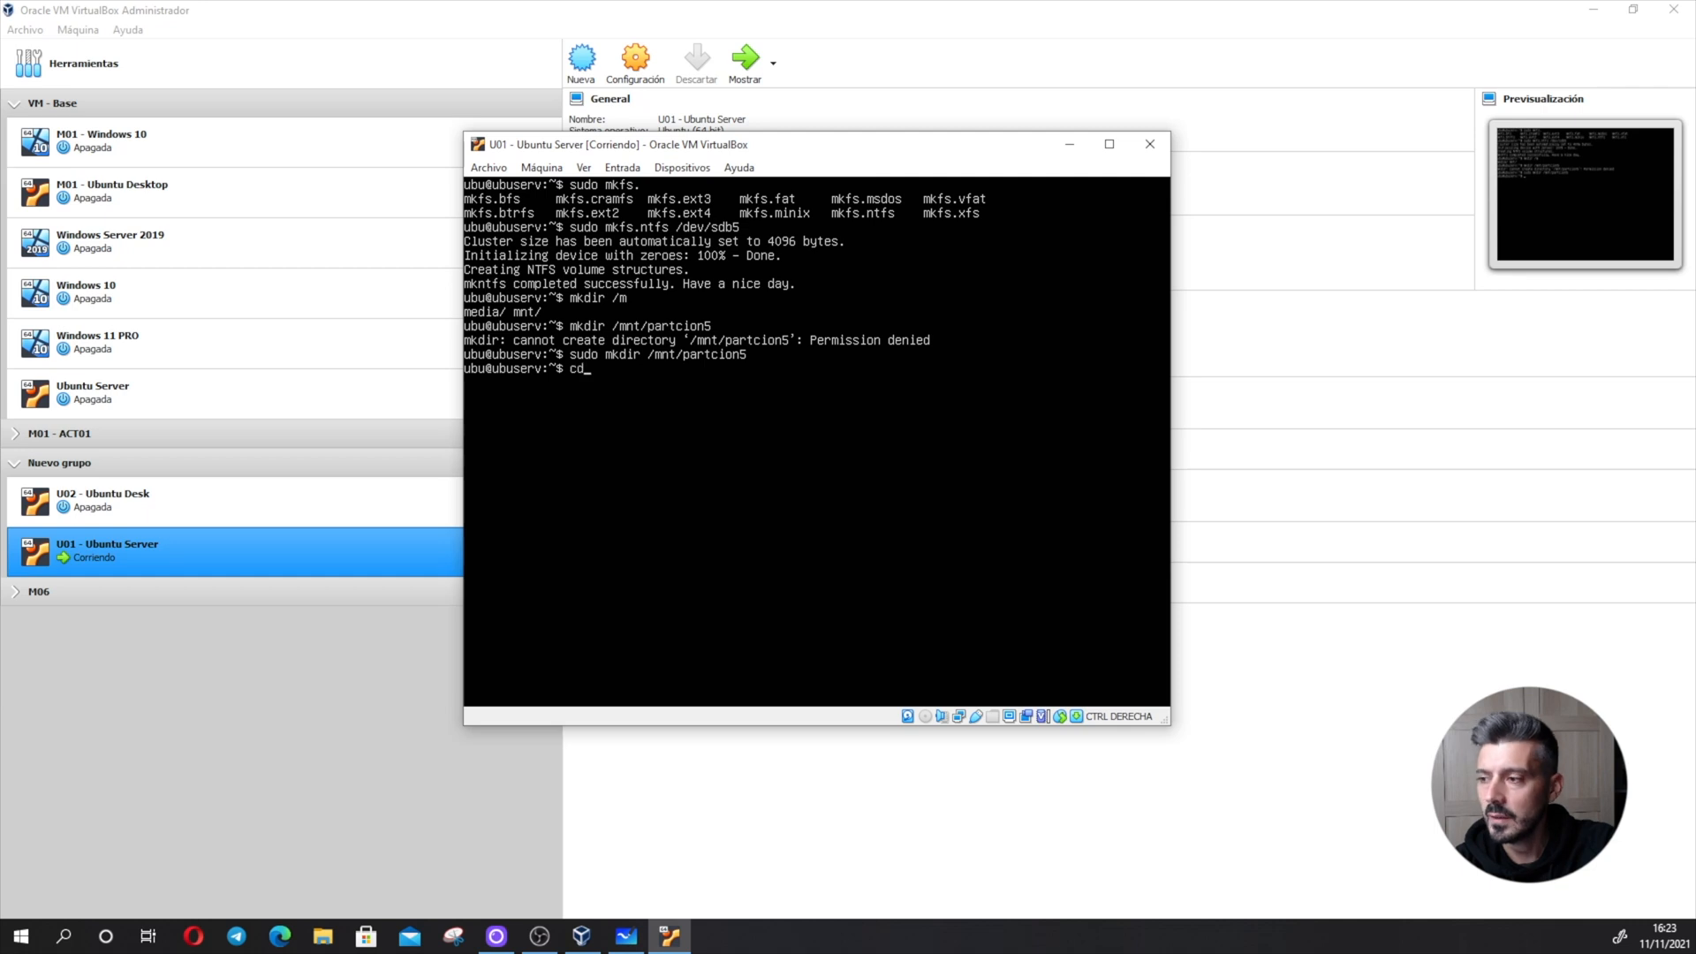
pyautogui.write('mn')
pyautogui.press('BackSpace')
pyautogui.press('BackSpace')
pyautogui.write('/mnt/')
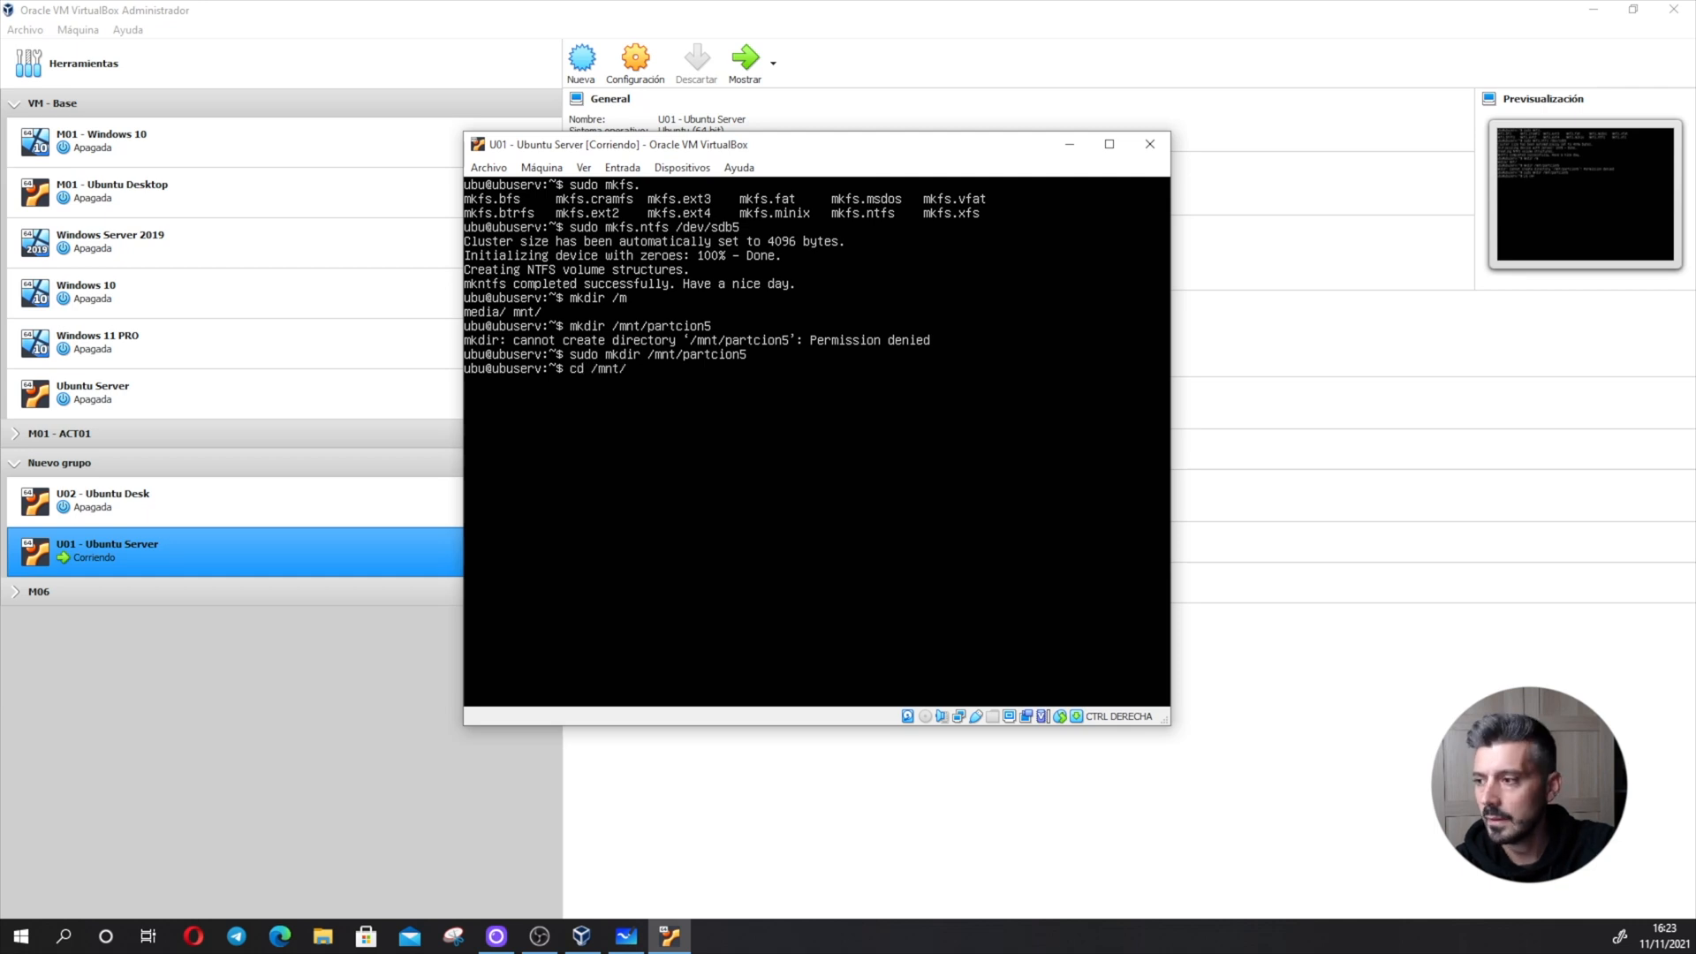
pyautogui.press('Return')
pyautogui.write('ls')
pyautogui.press('Return')
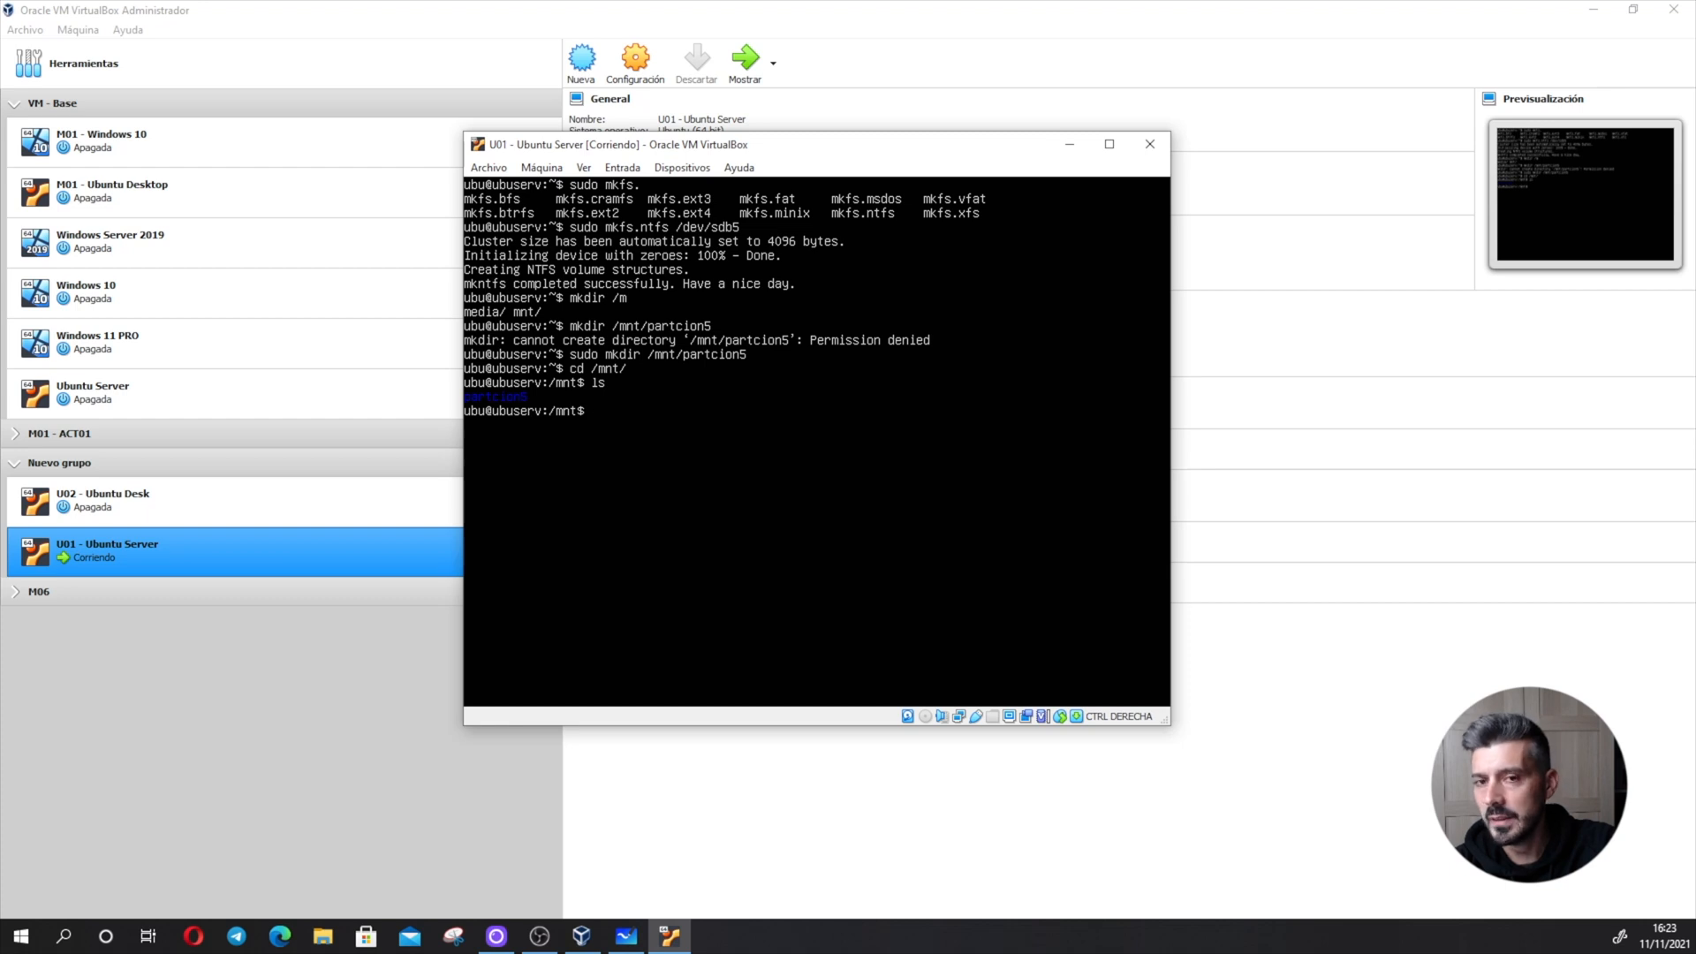
# - Enter the partcion5 directory, list its contents, and go back up to /mnt
pyautogui.write('cd p')
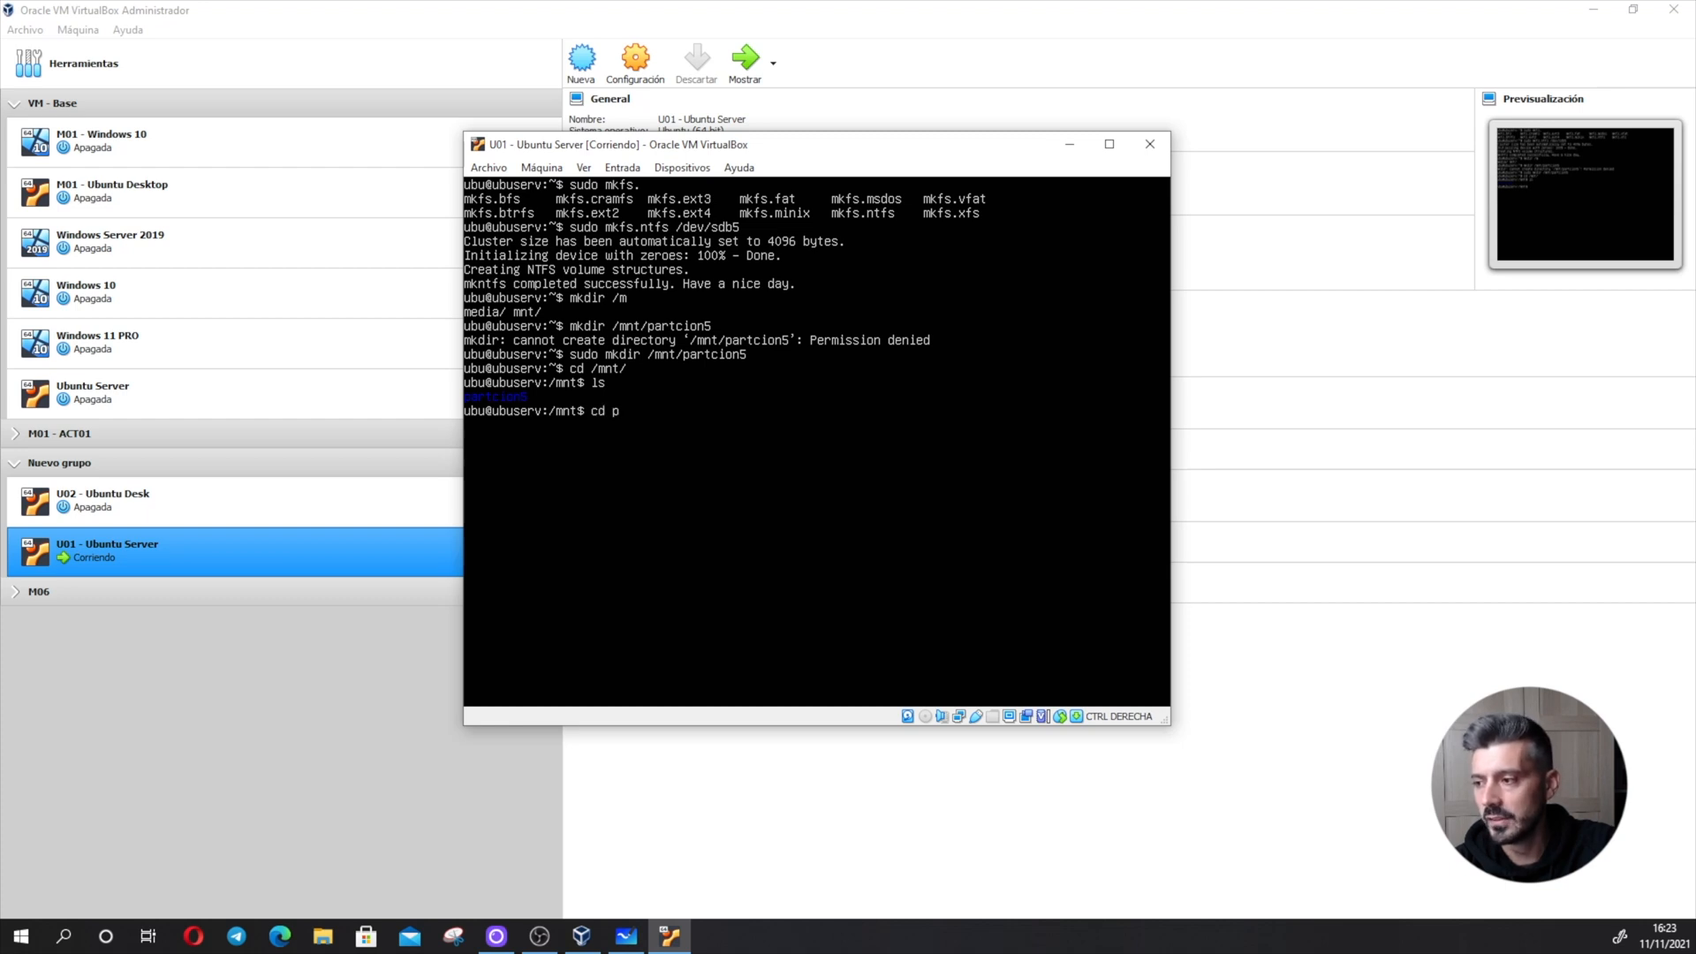
pyautogui.press('Tab')
pyautogui.press('Return')
pyautogui.write('ls')
pyautogui.press('Return')
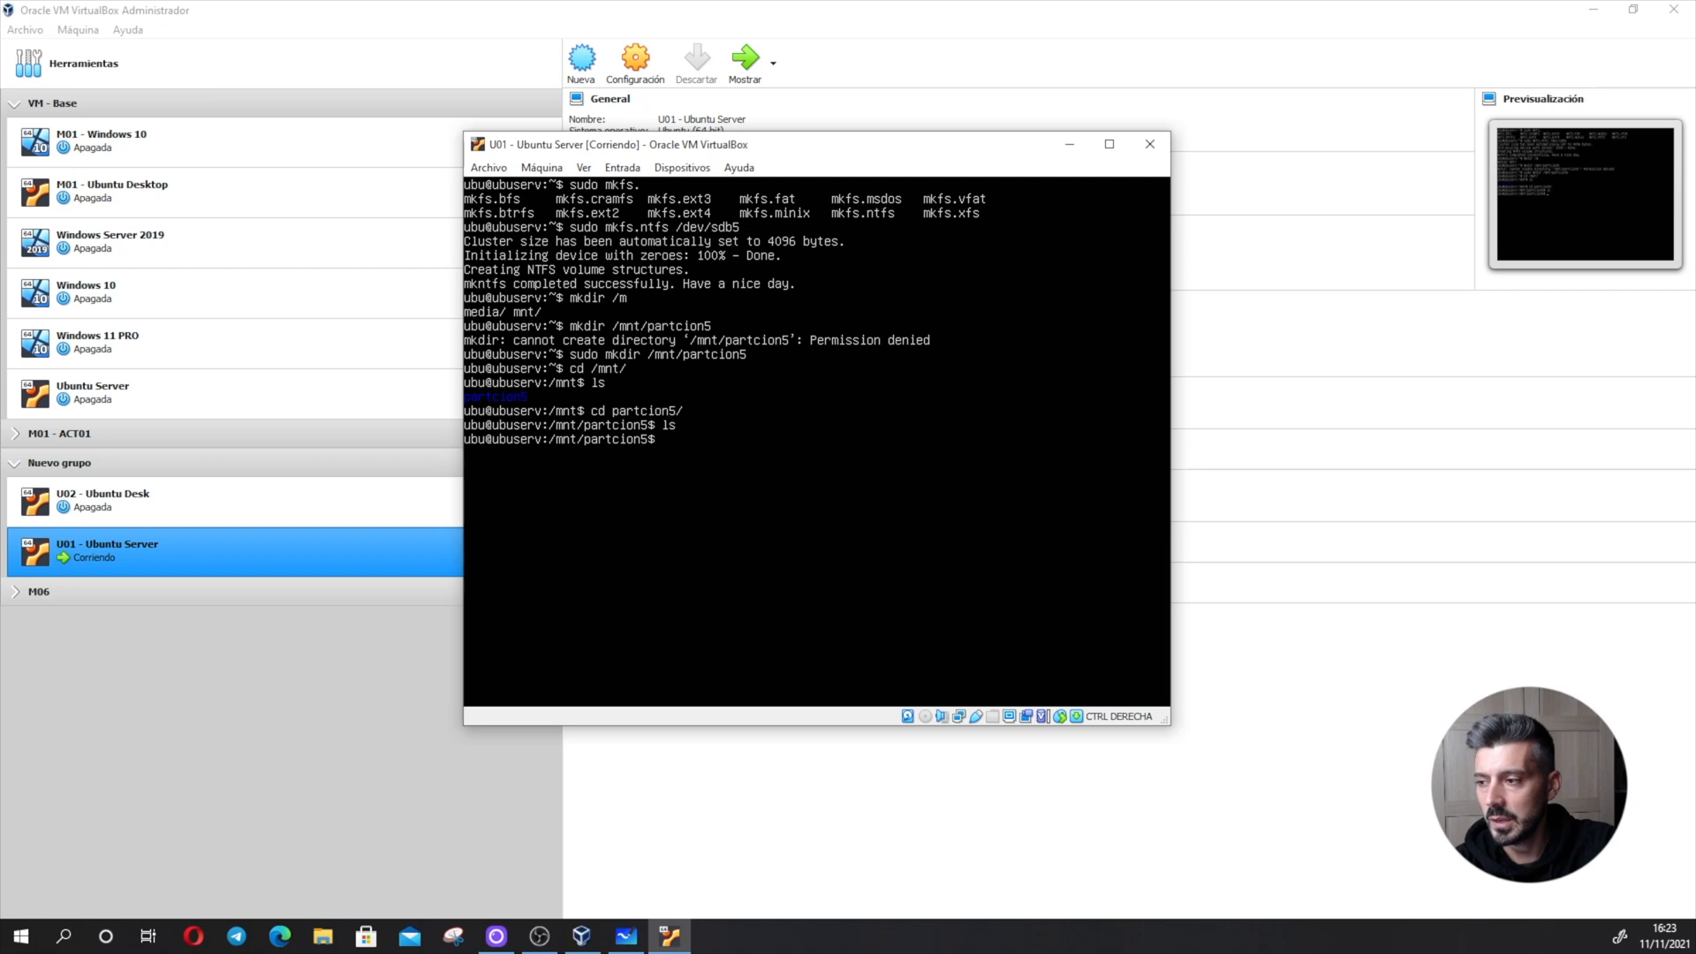
pyautogui.write('cd ..')
pyautogui.press('Return')
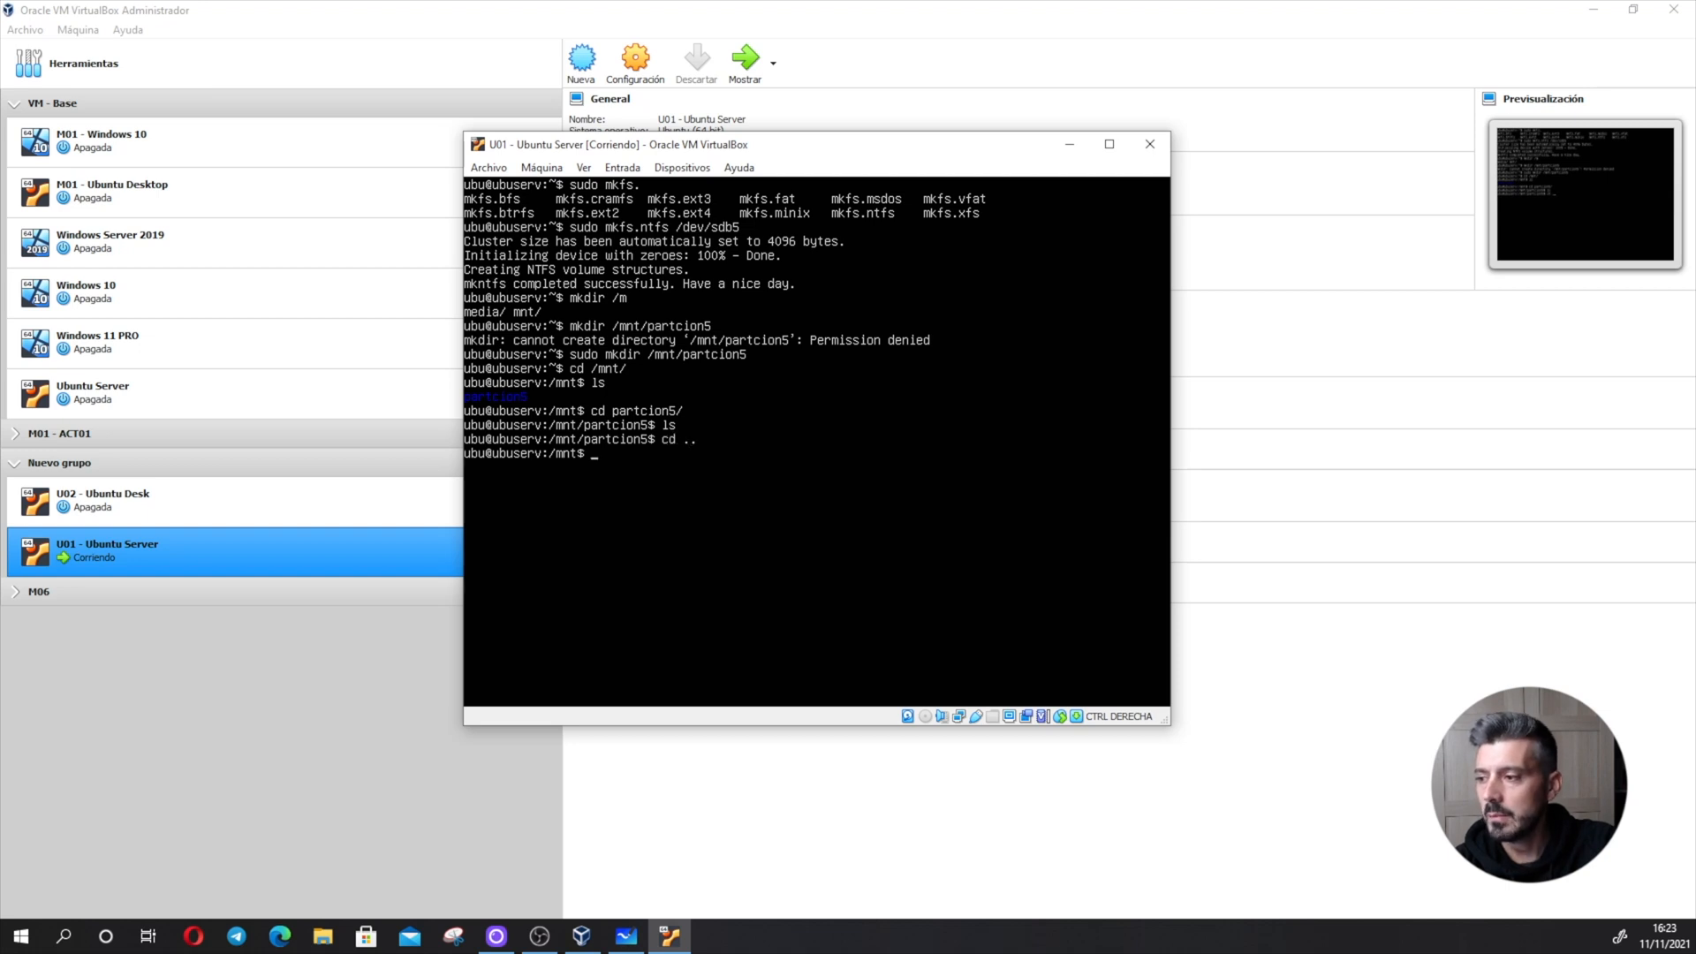
# - Mount the partition /dev/sdb5 on the partcion5 directory with sudo mount
pyautogui.write('mount /')
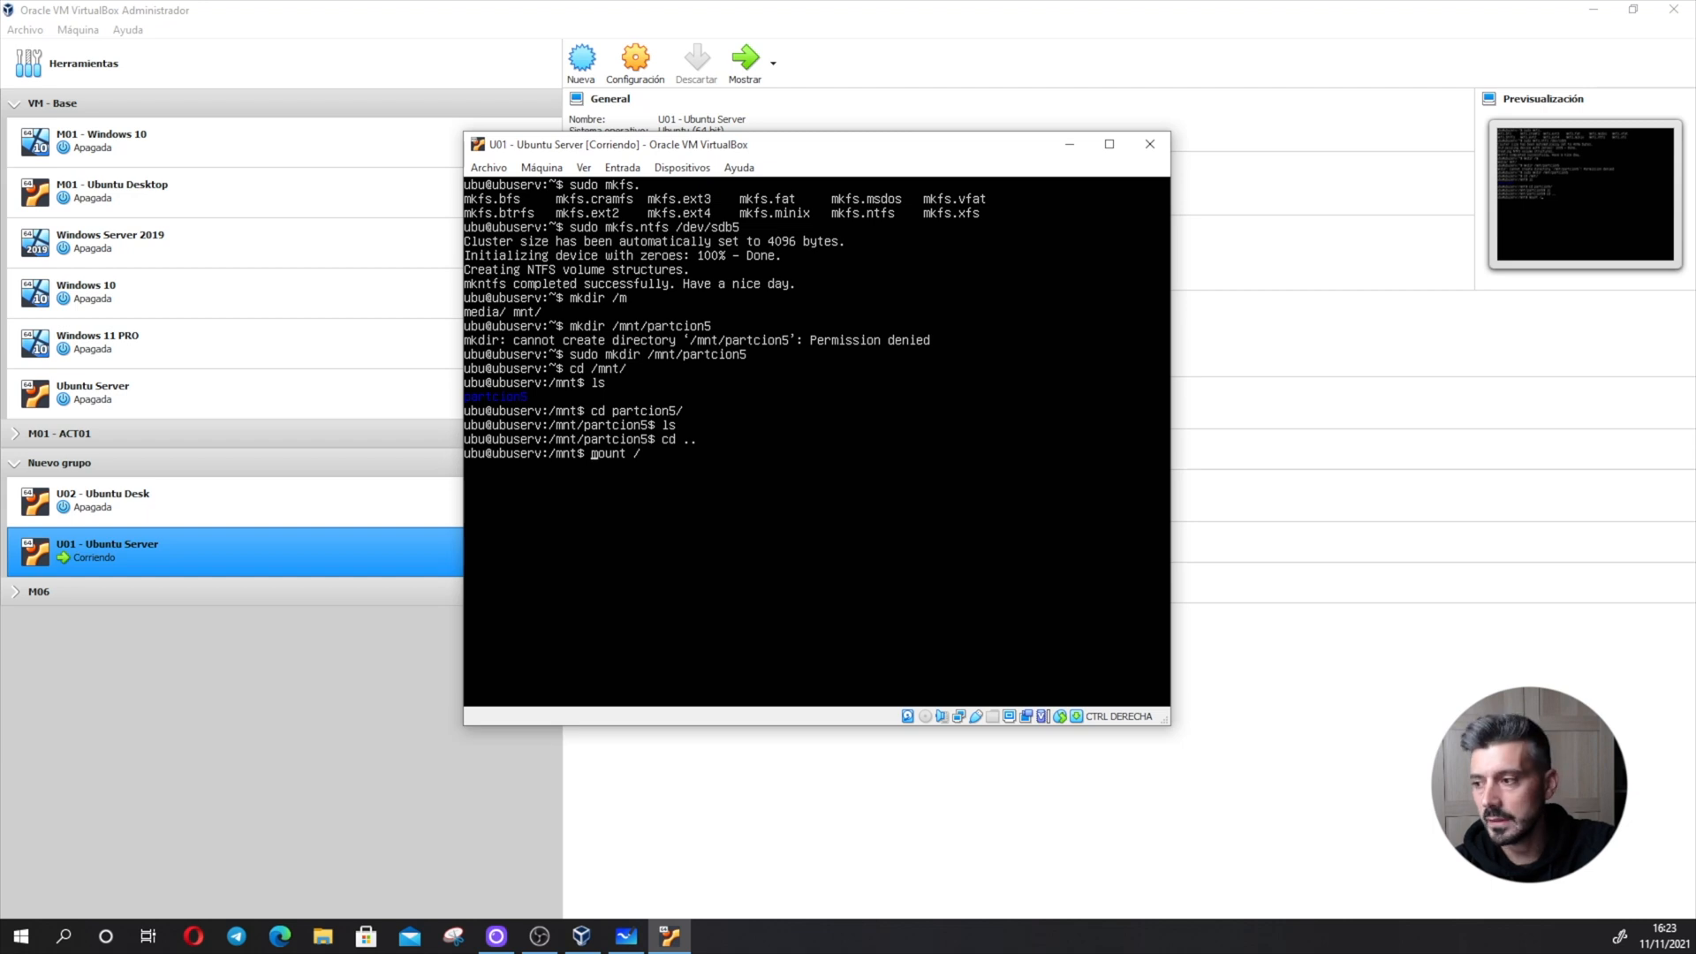
pyautogui.write('sudo ')
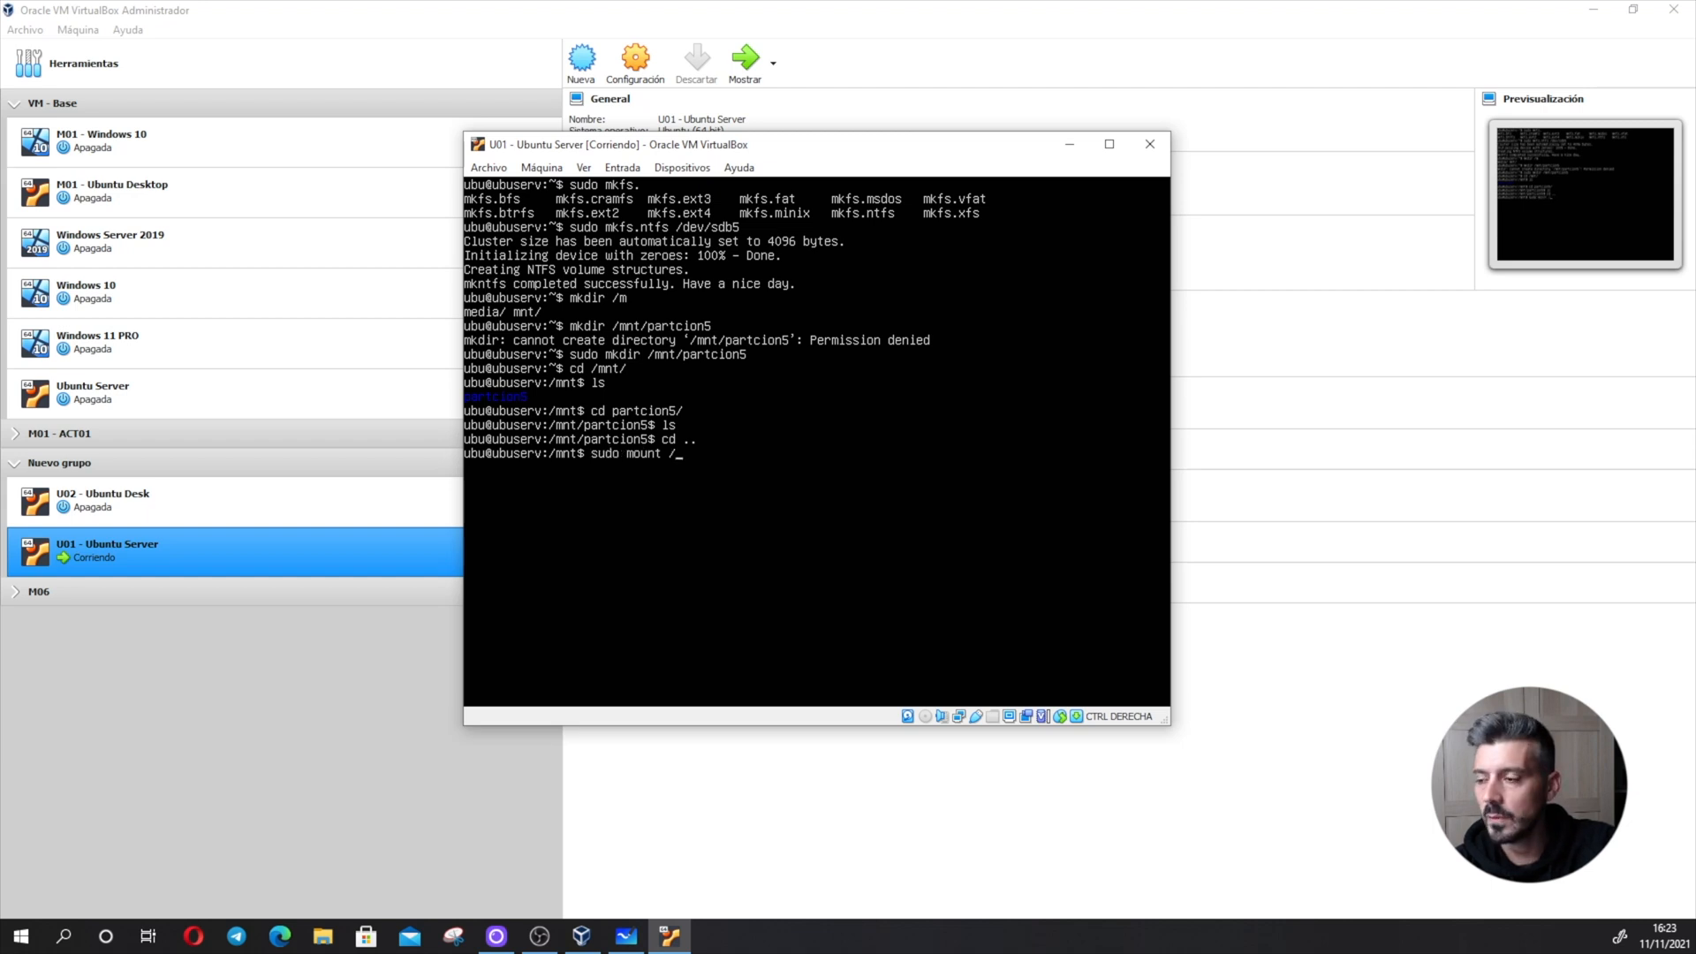
pyautogui.write('dev/s')
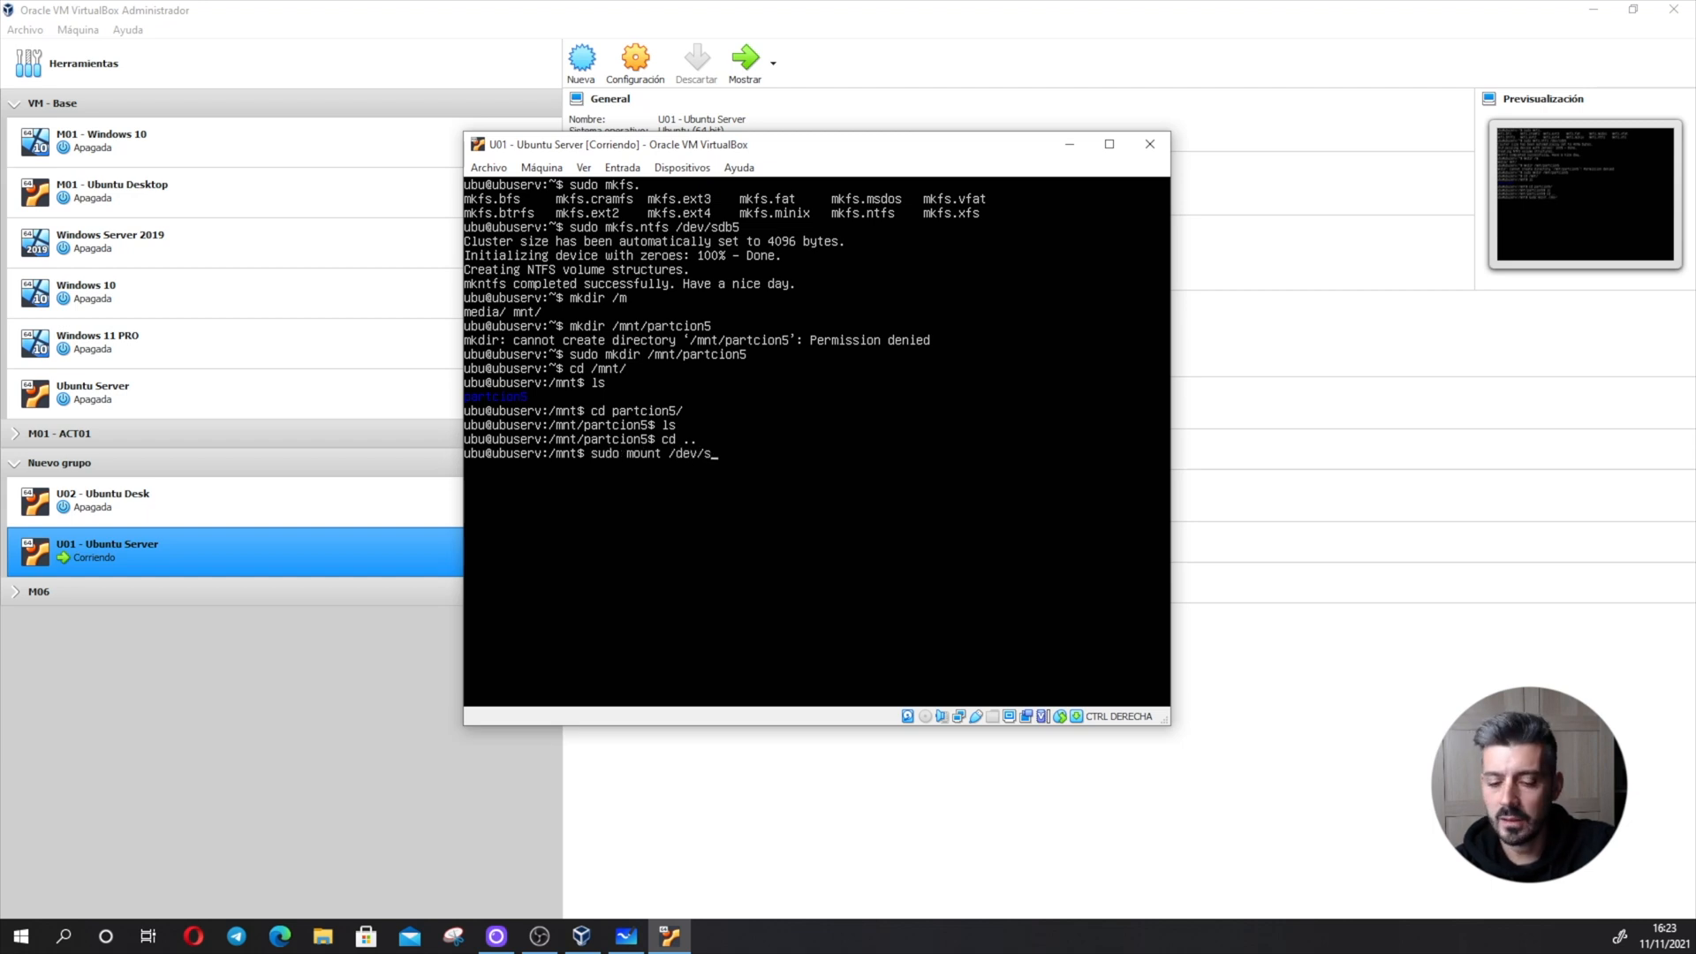
pyautogui.write('db5')
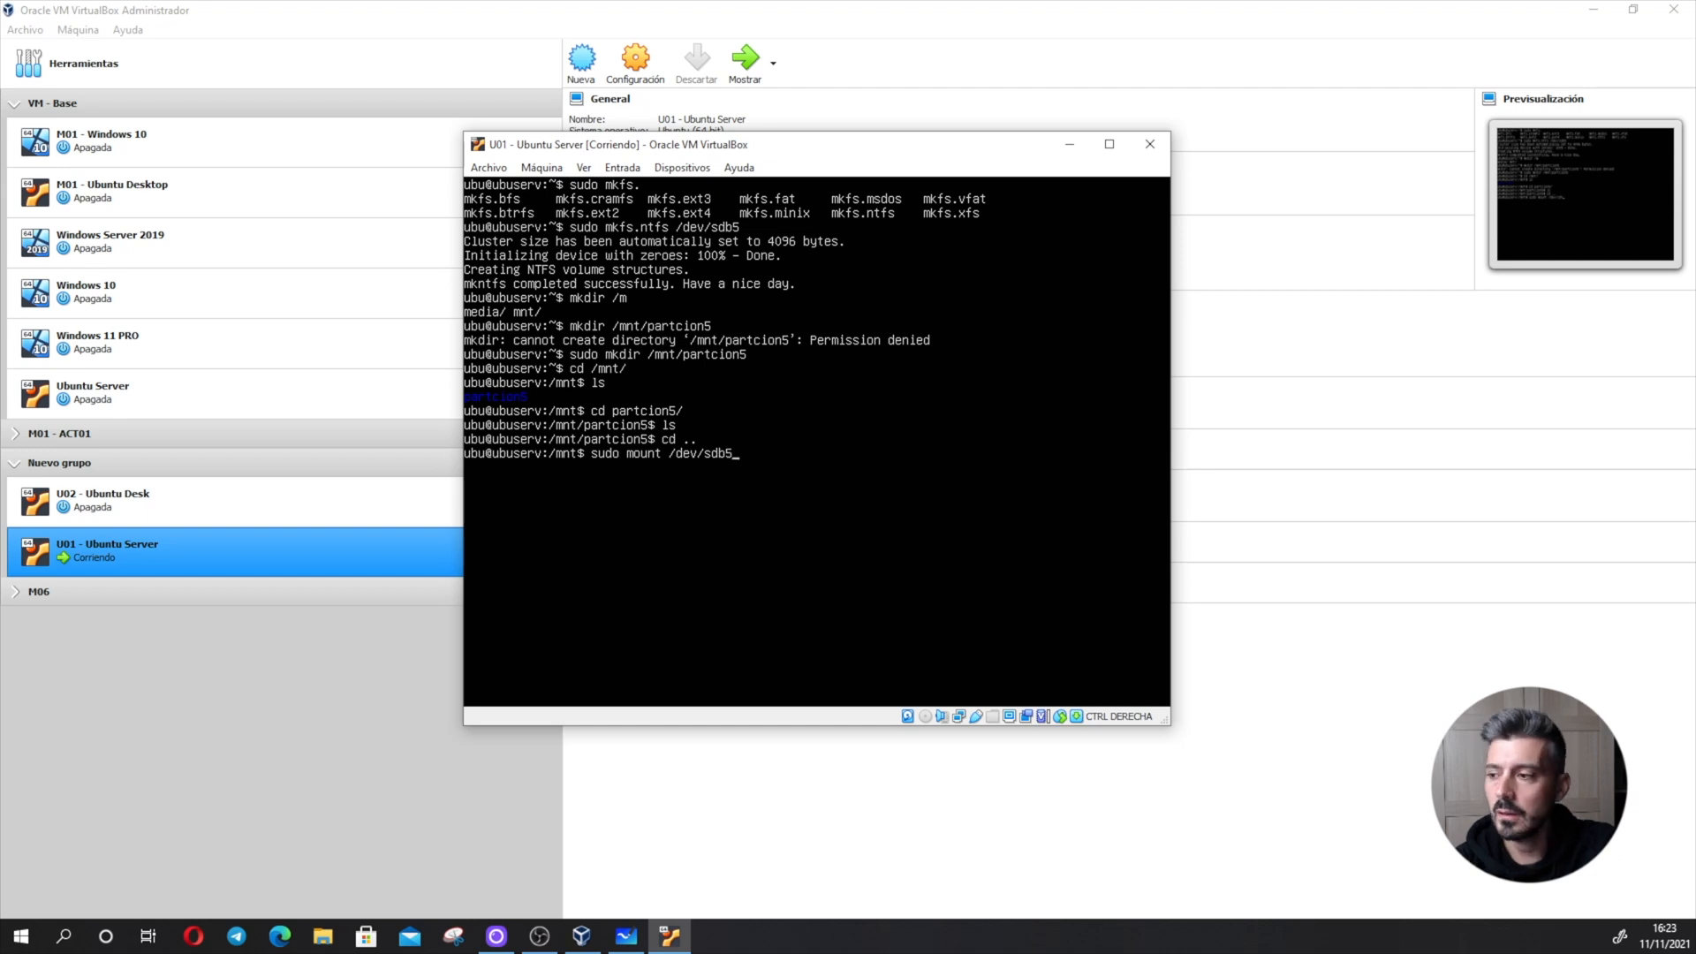
pyautogui.write(' par')
pyautogui.press('Tab')
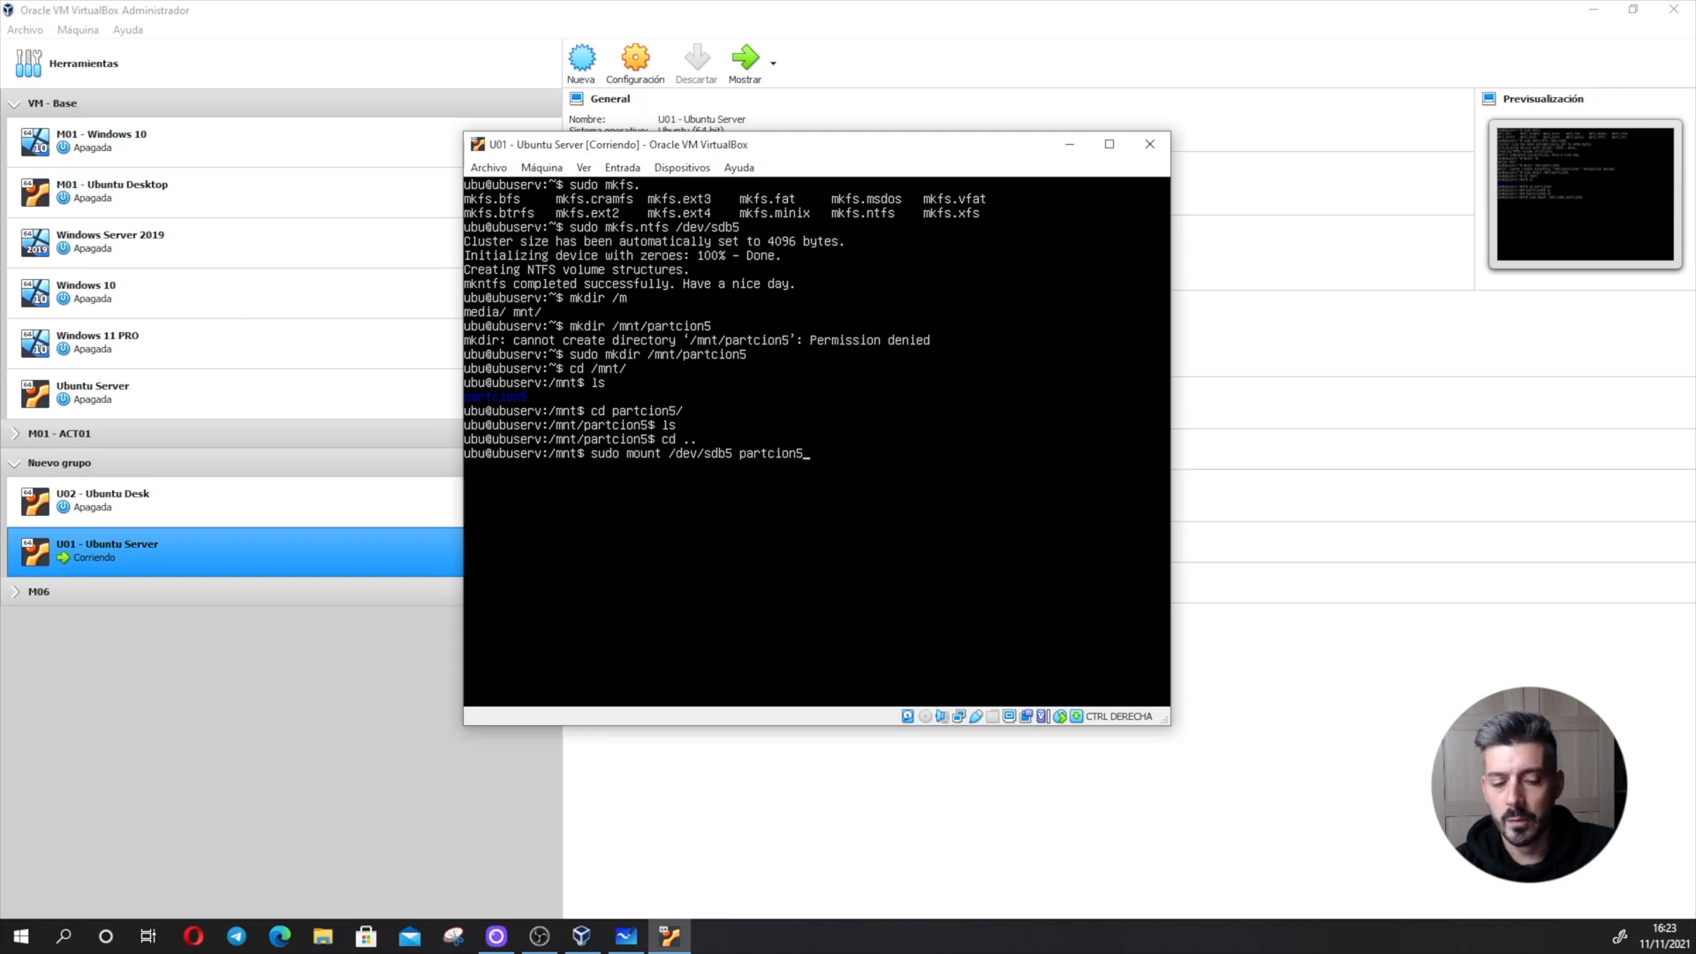
pyautogui.press('Return')
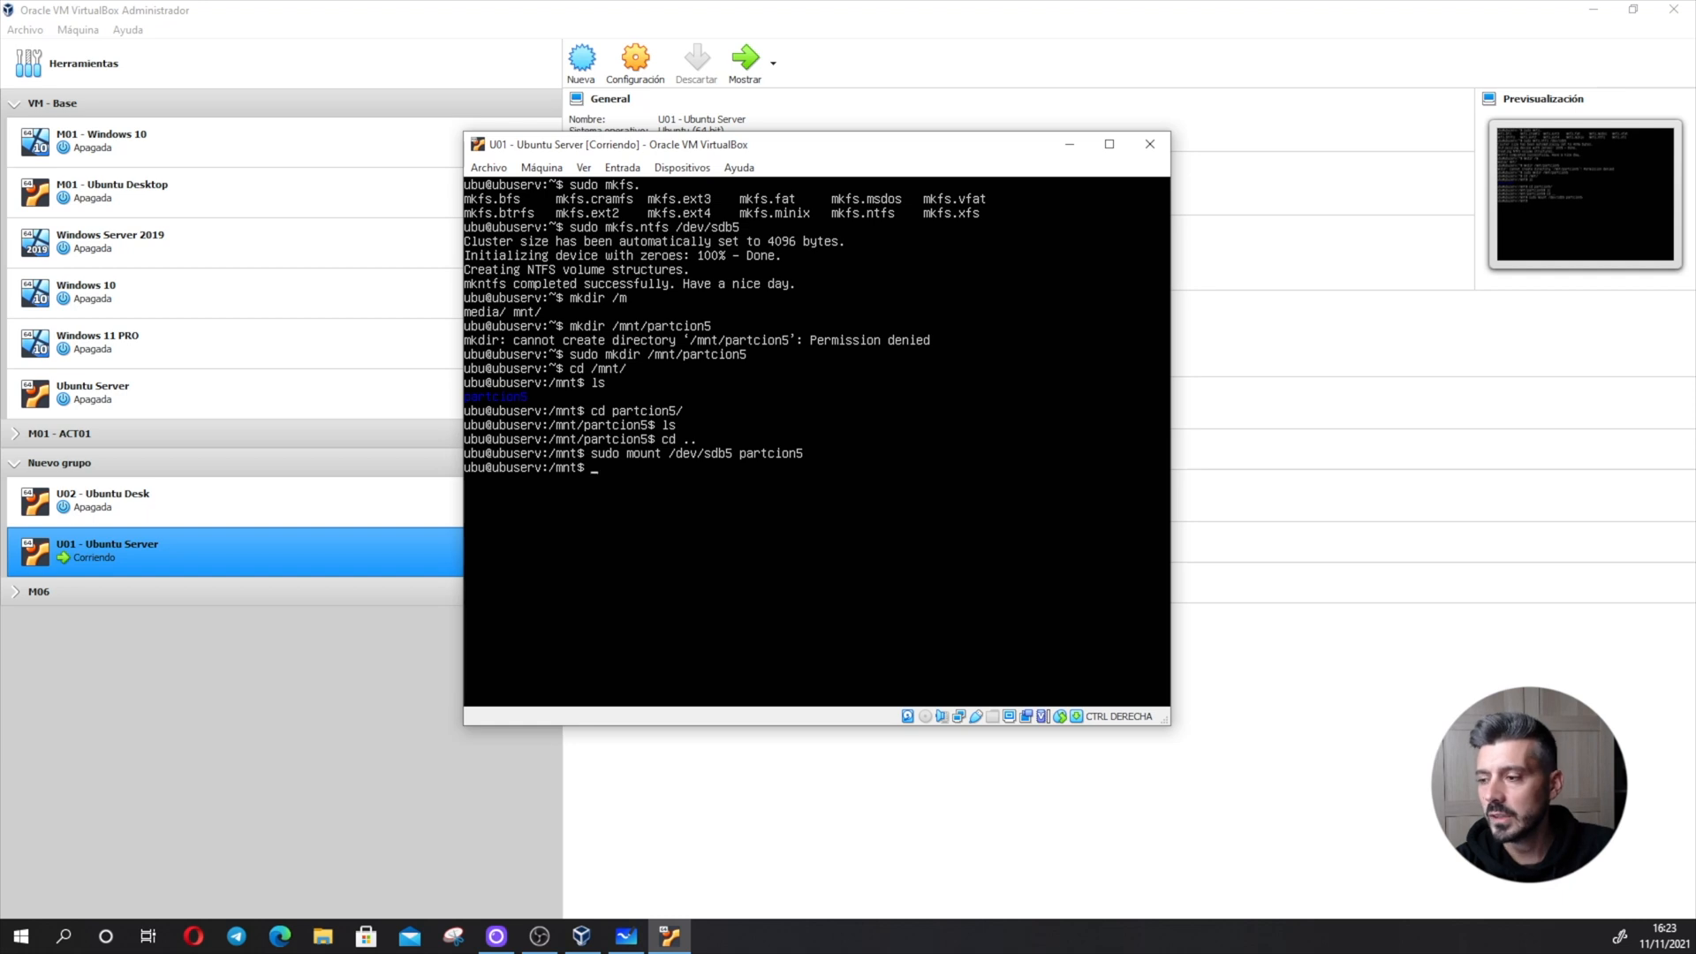
# - Enter the mounted partcion5 directory and list its contents
pyautogui.write('cd partcion5/')
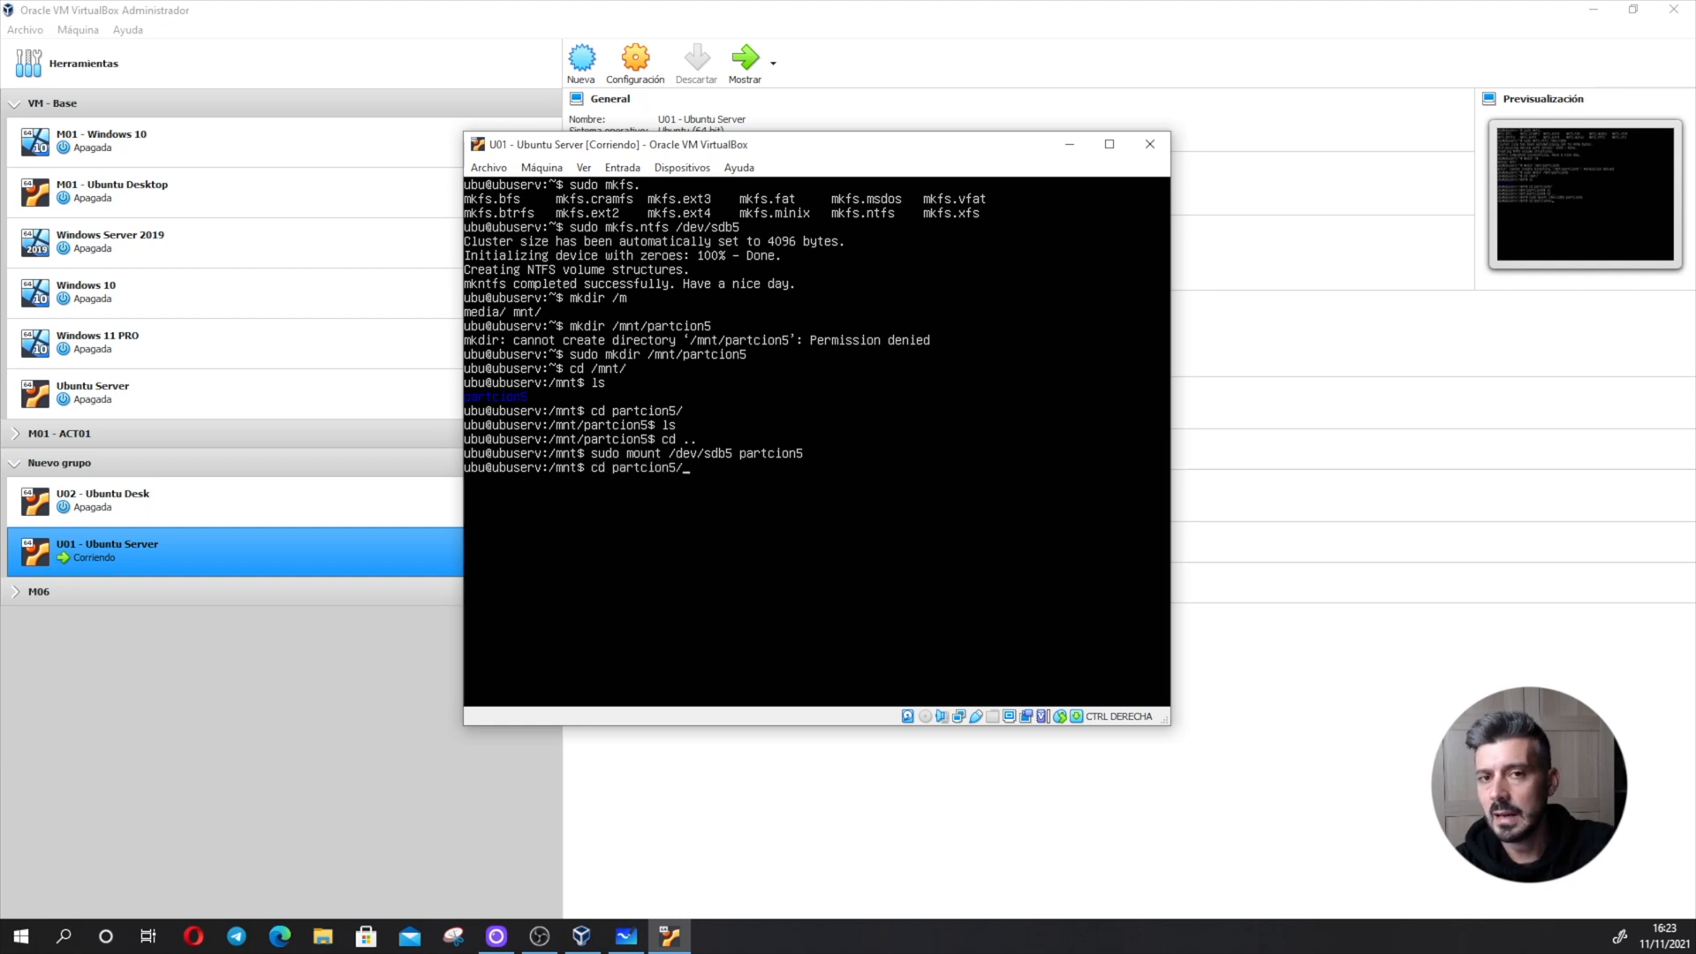
pyautogui.press('Return')
pyautogui.write('ls')
pyautogui.press('Return')
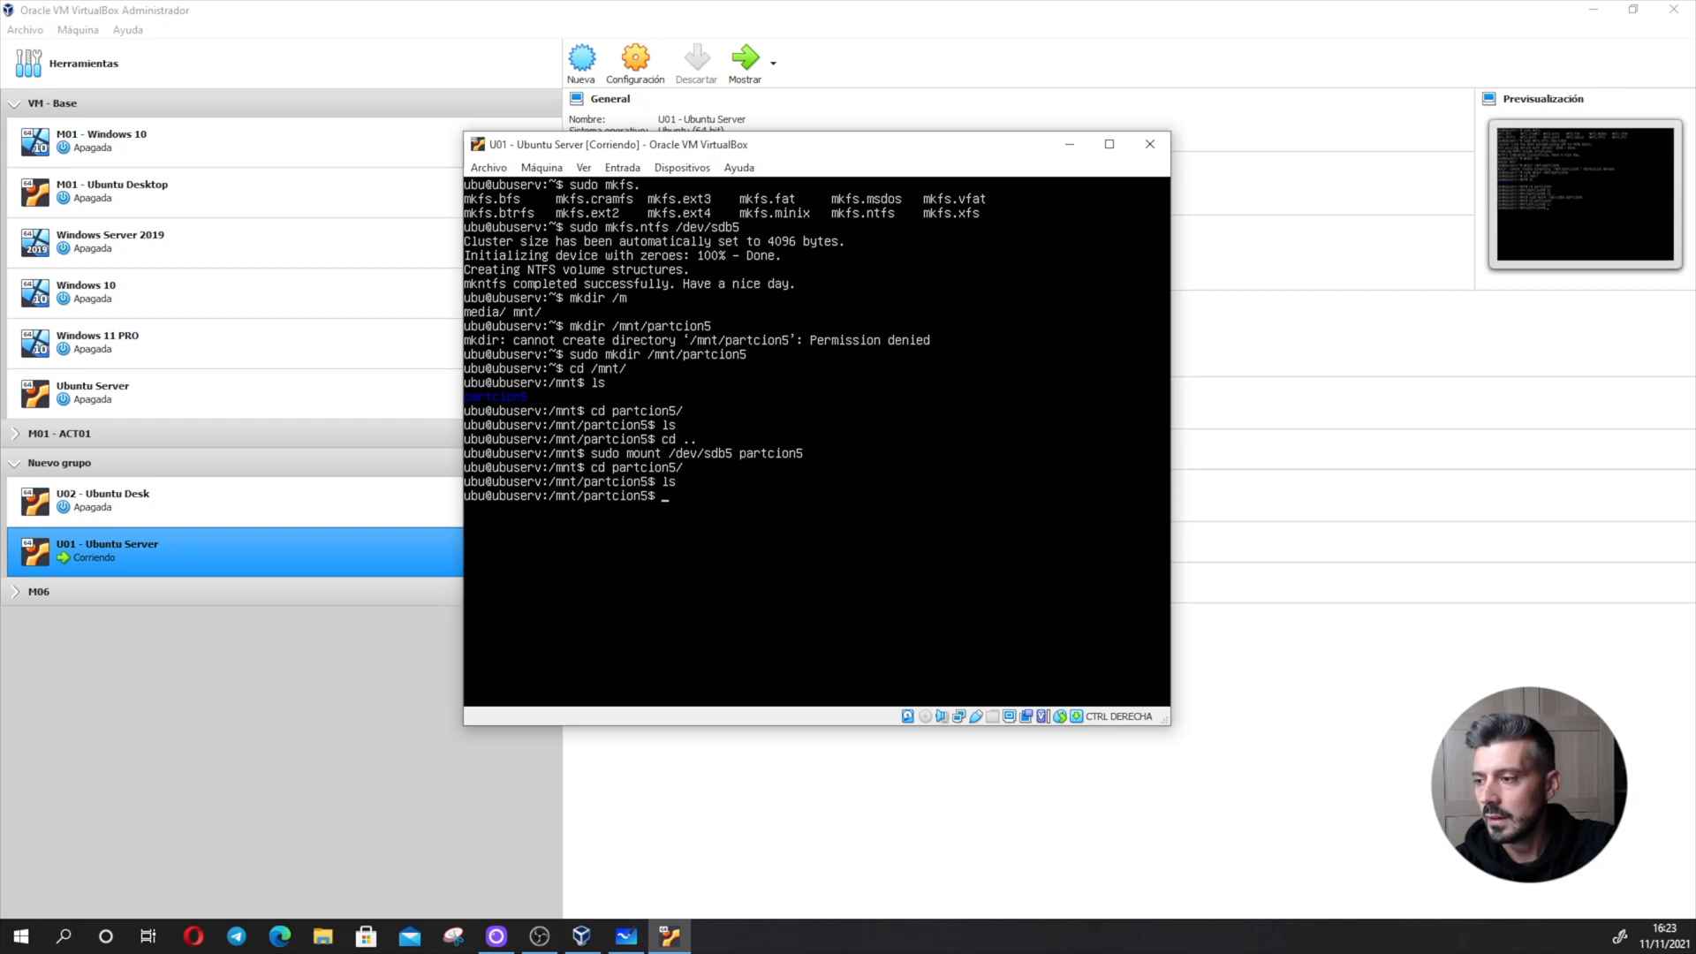
# - Create the file hola.txt containing the text aa in partcion5 with echo
pyautogui.write('echo aa')
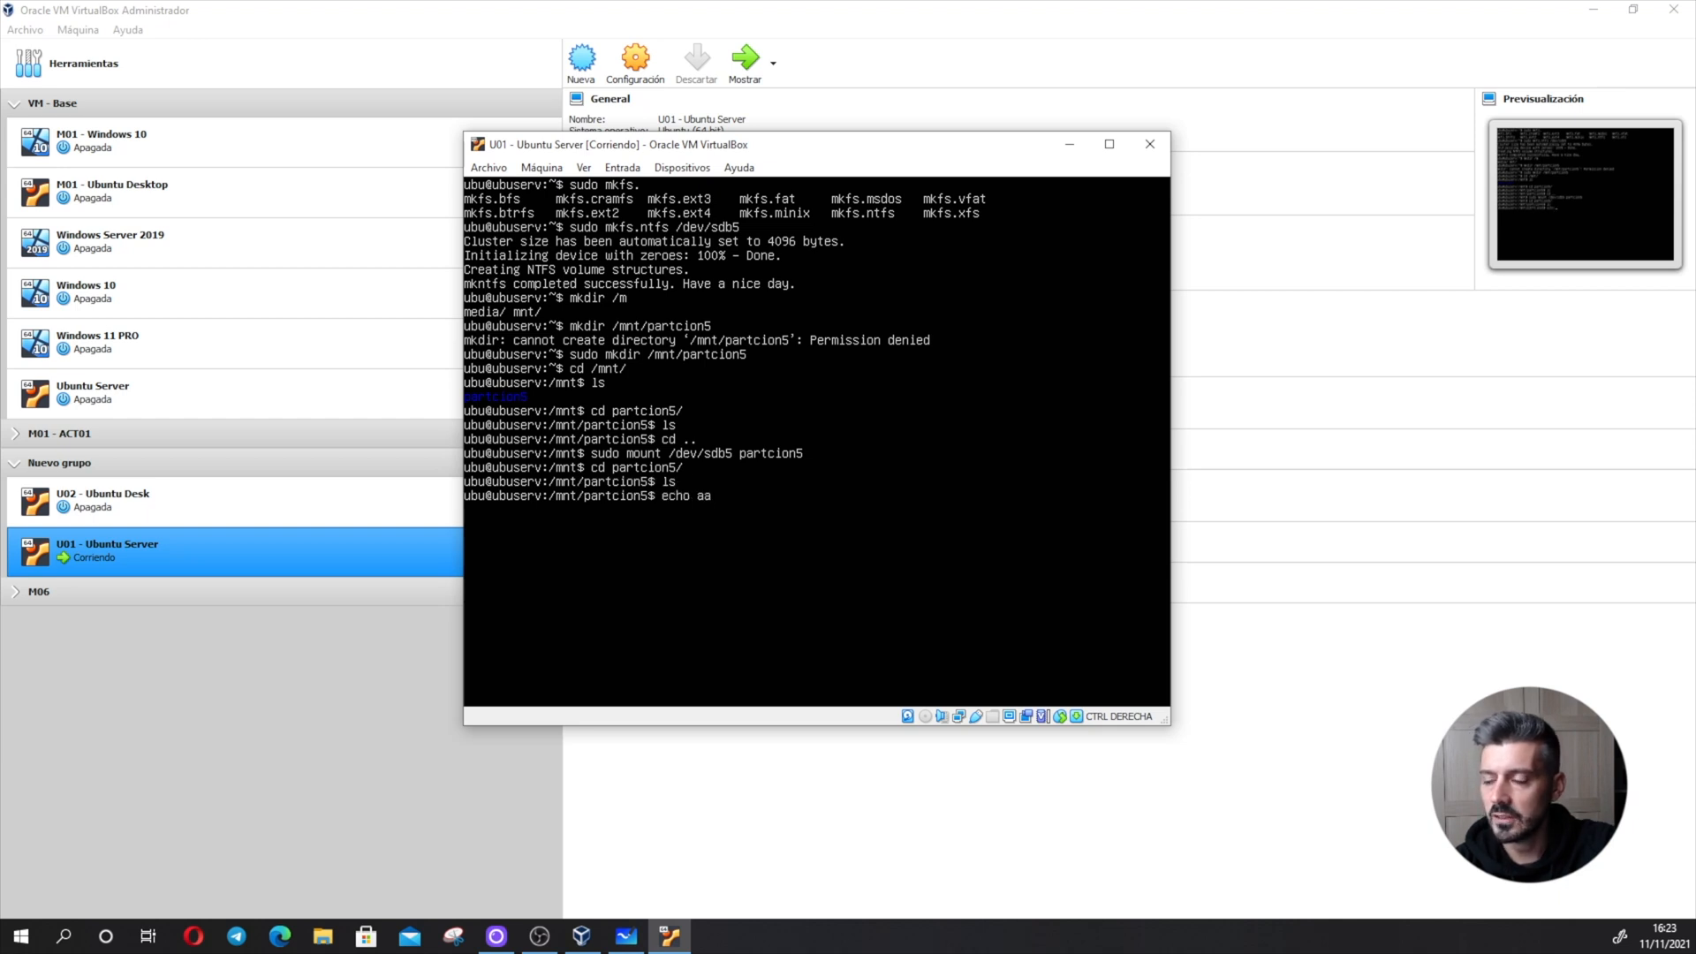
pyautogui.write(' > hola.txt')
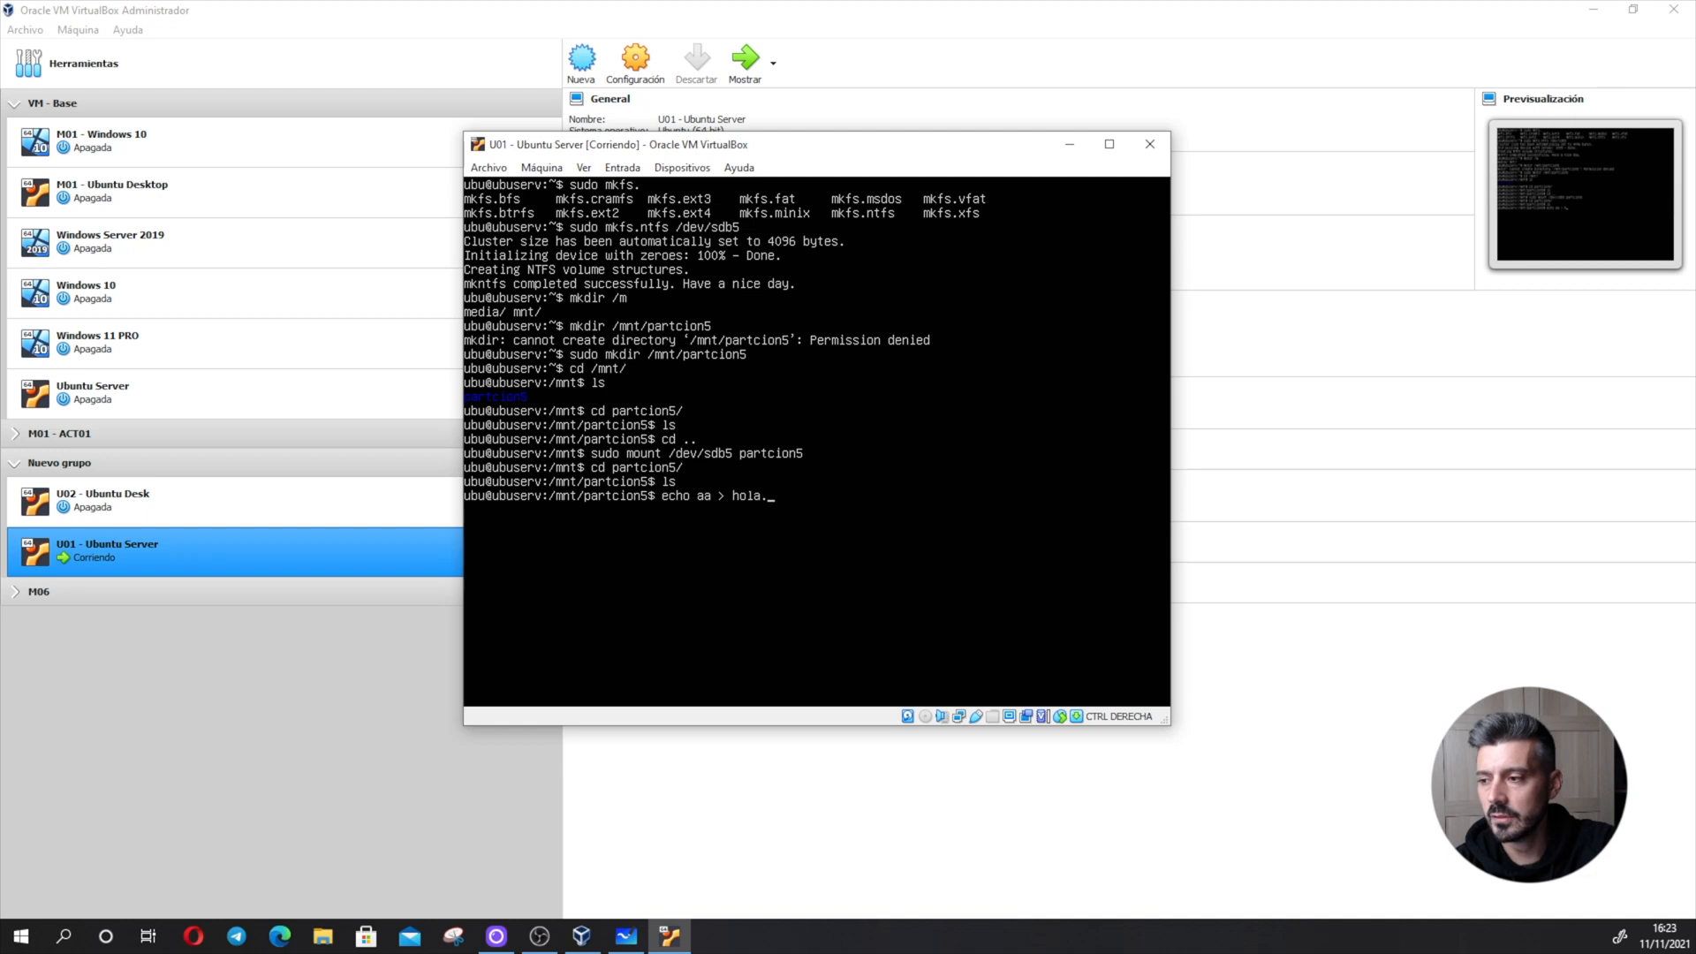
pyautogui.press('Return')
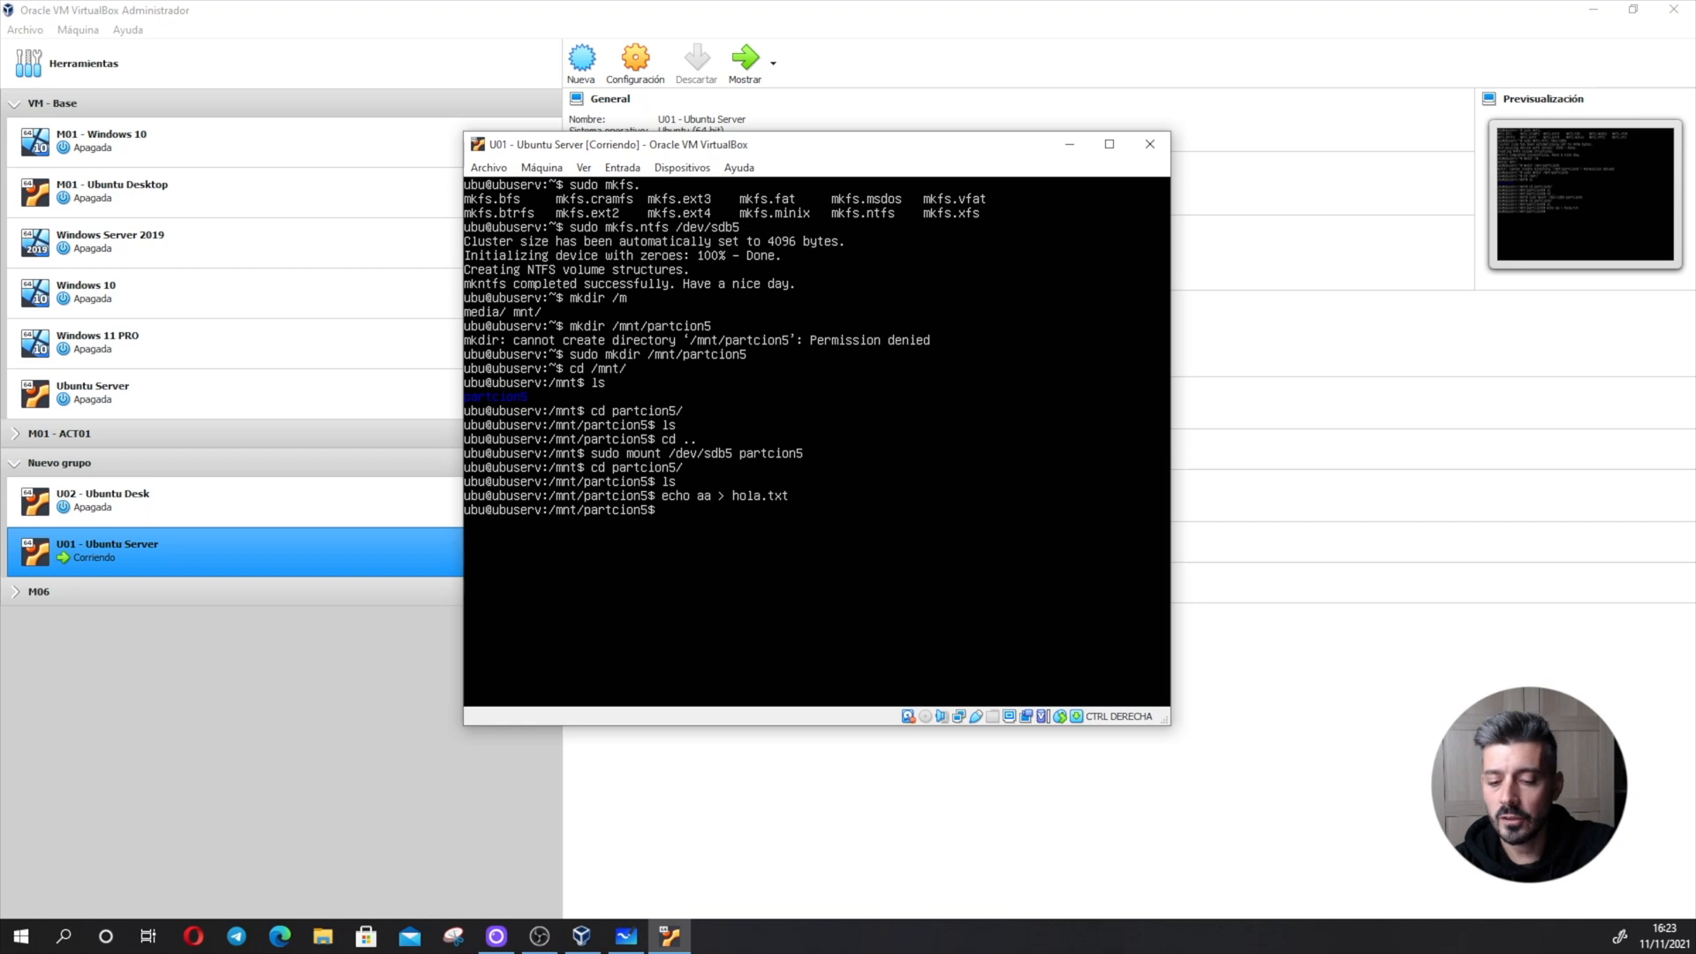
# - Check where /dev/sdb5 is mounted with df and, on a cleared terminal, with mount
pyautogui.write('df')
pyautogui.press('Return')
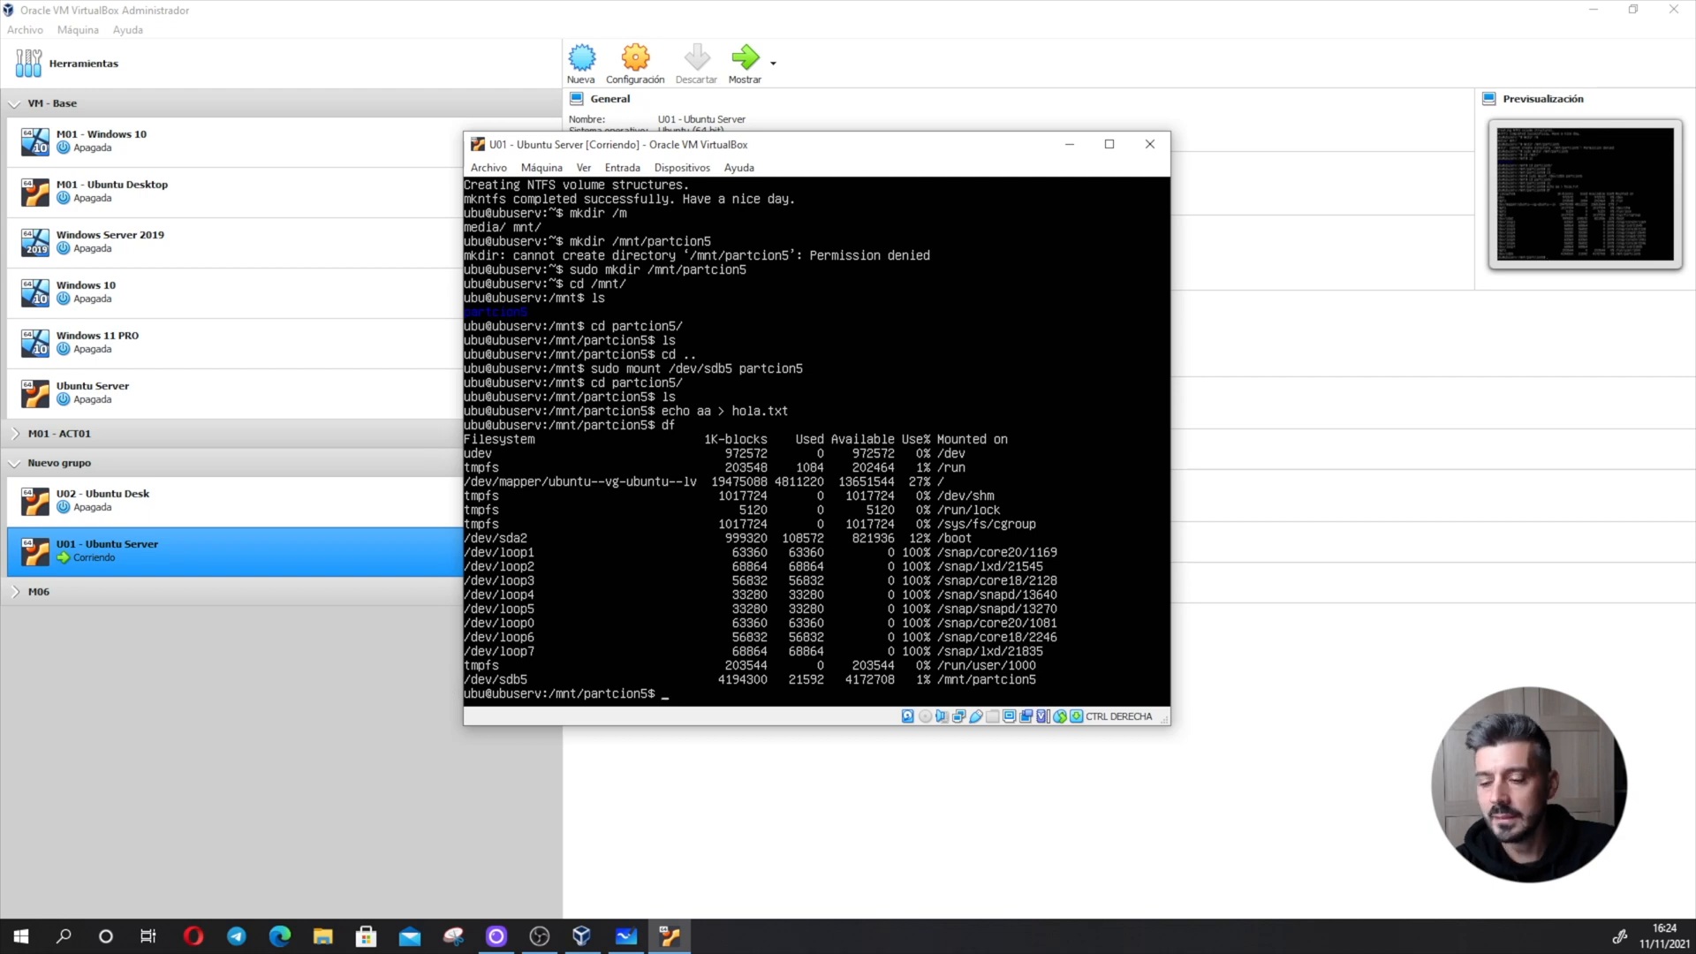
pyautogui.write('clear')
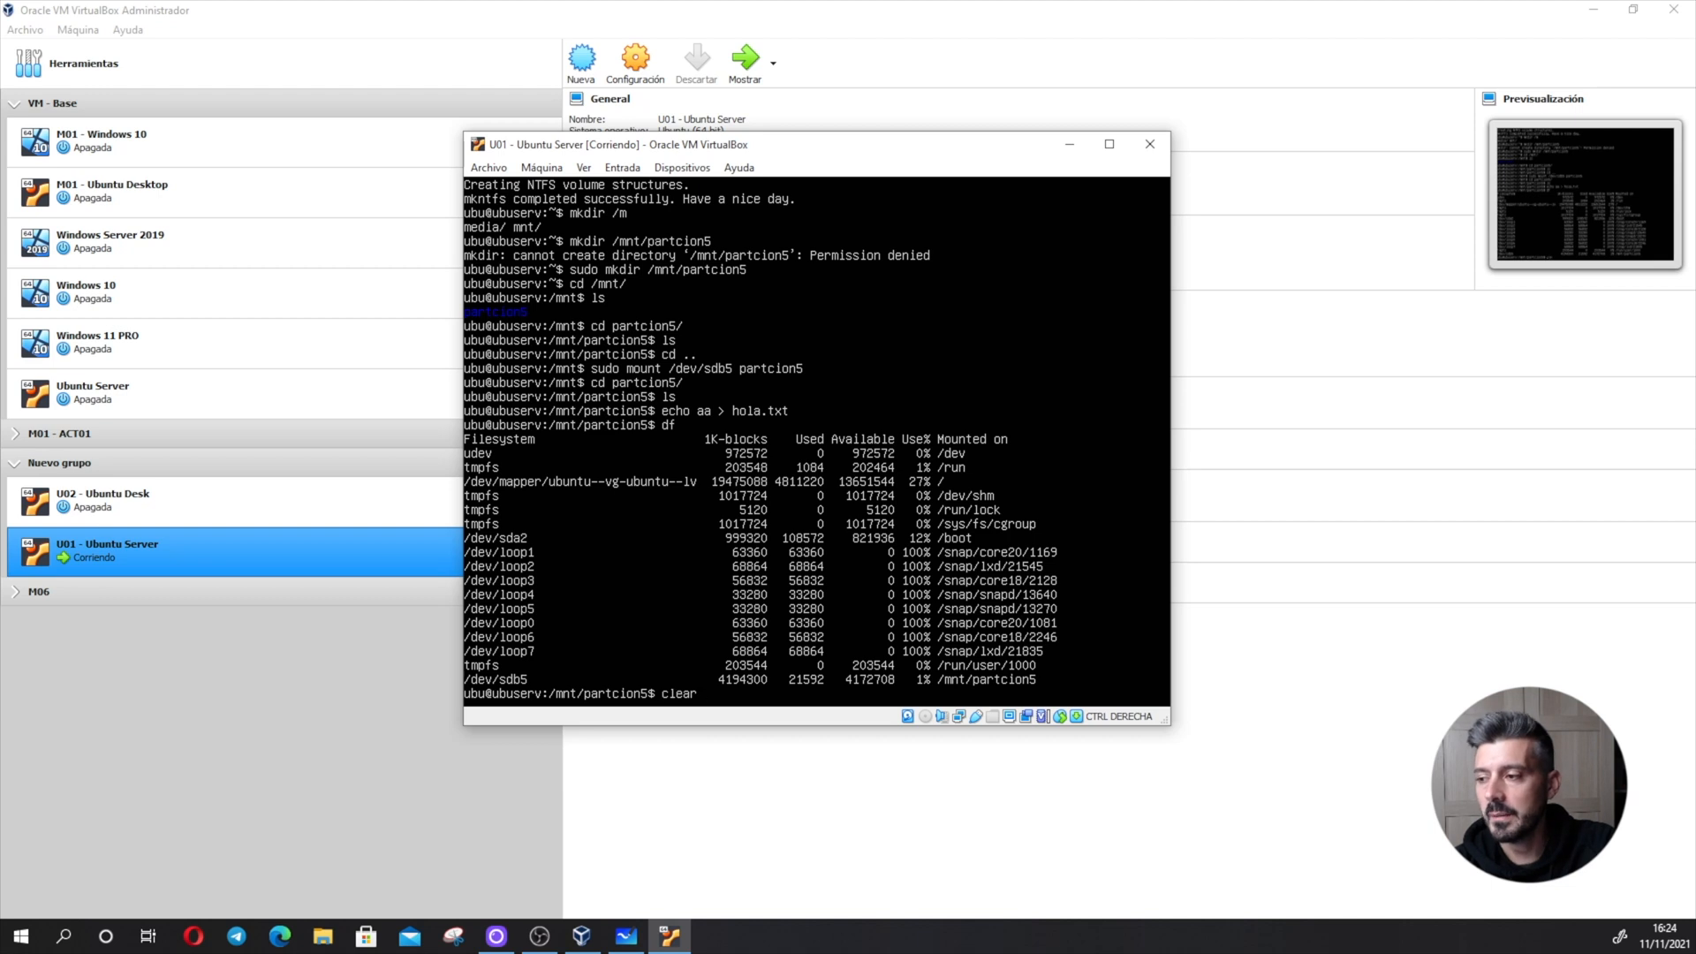
pyautogui.press('Return')
pyautogui.write('mount')
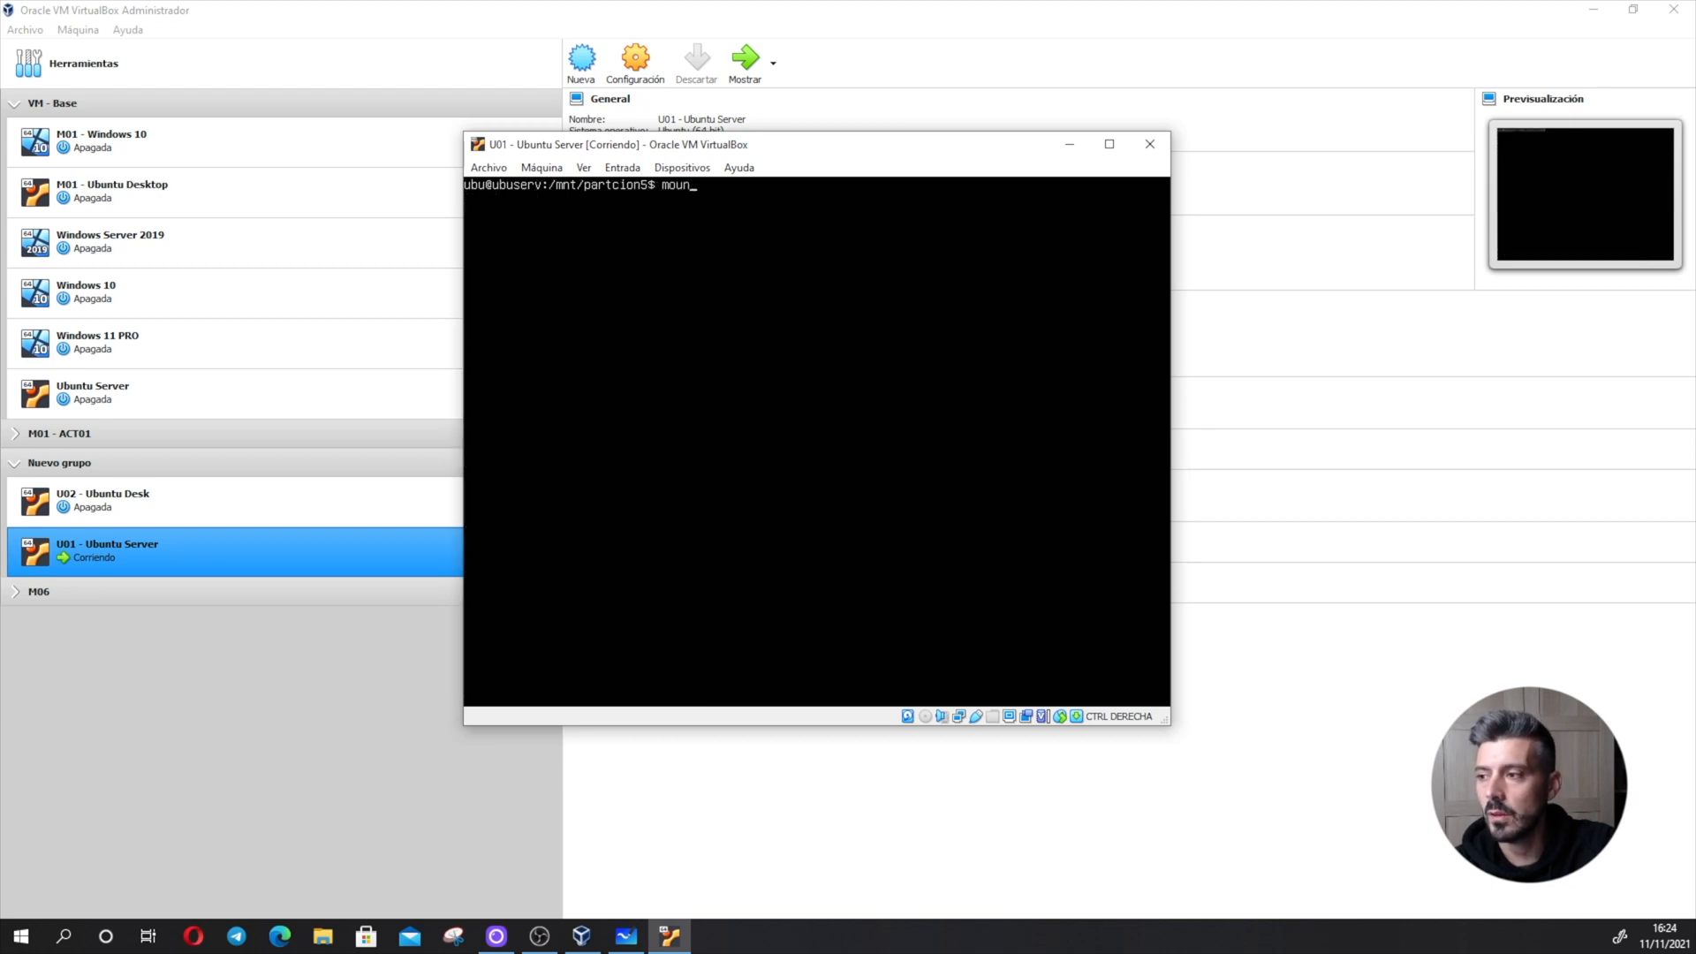
pyautogui.press('Return')
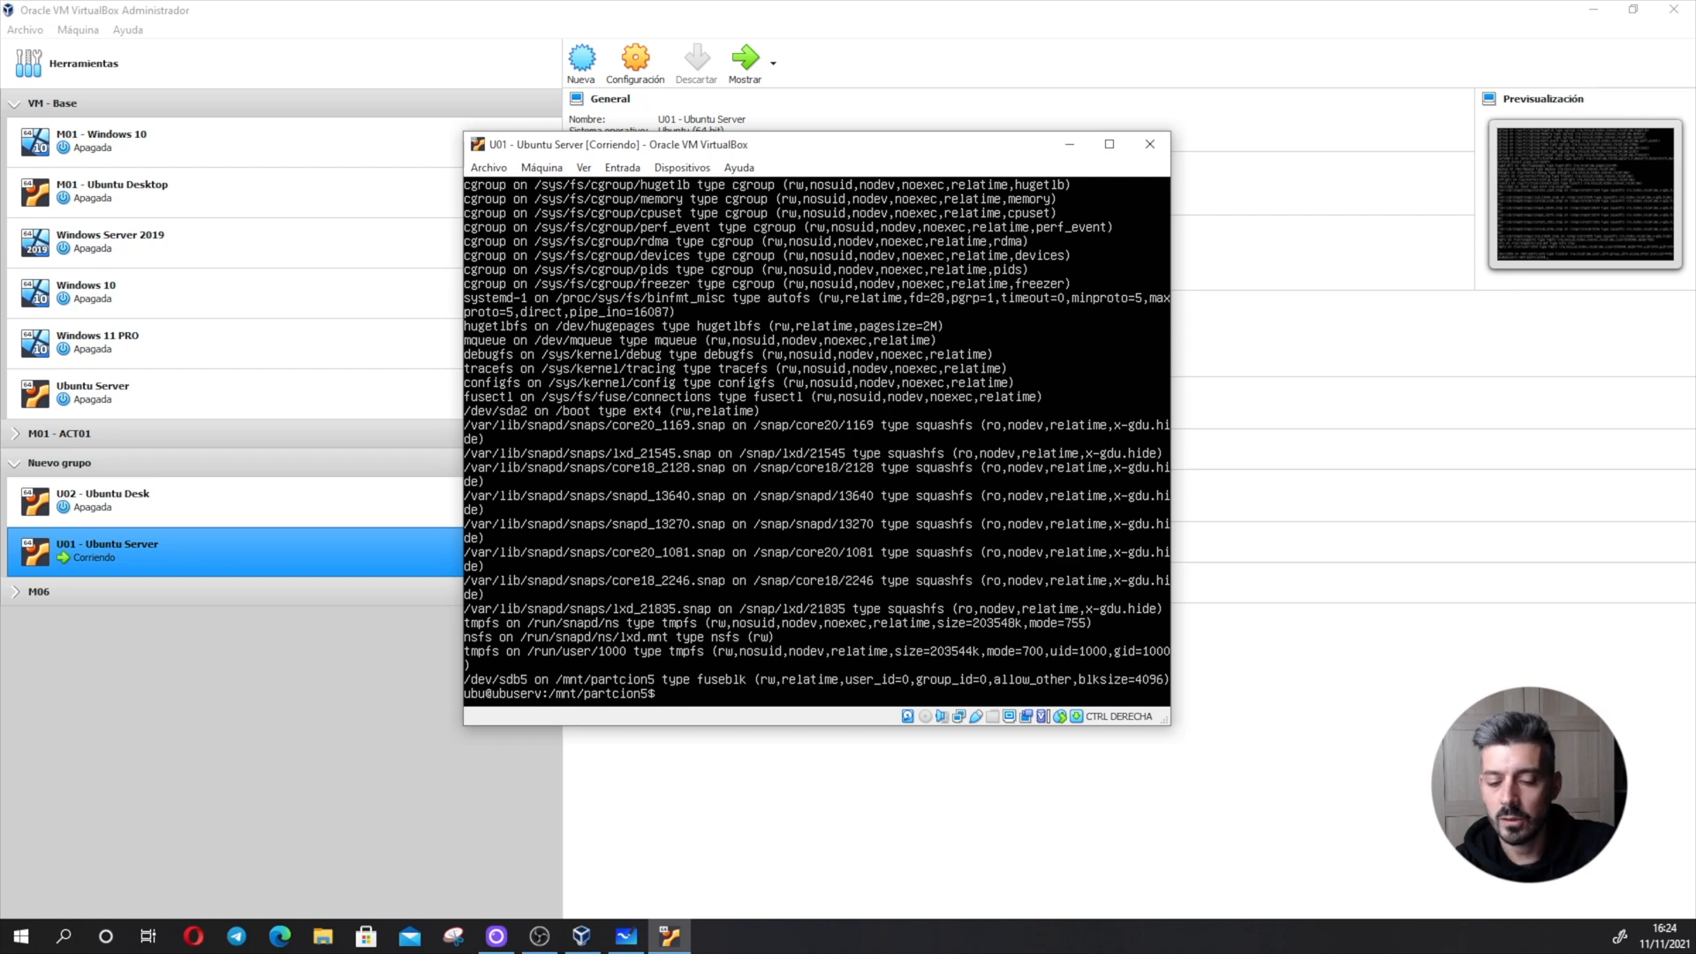
# - Clear the terminal and leave the partcion5 directory for /mnt
pyautogui.write('clear')
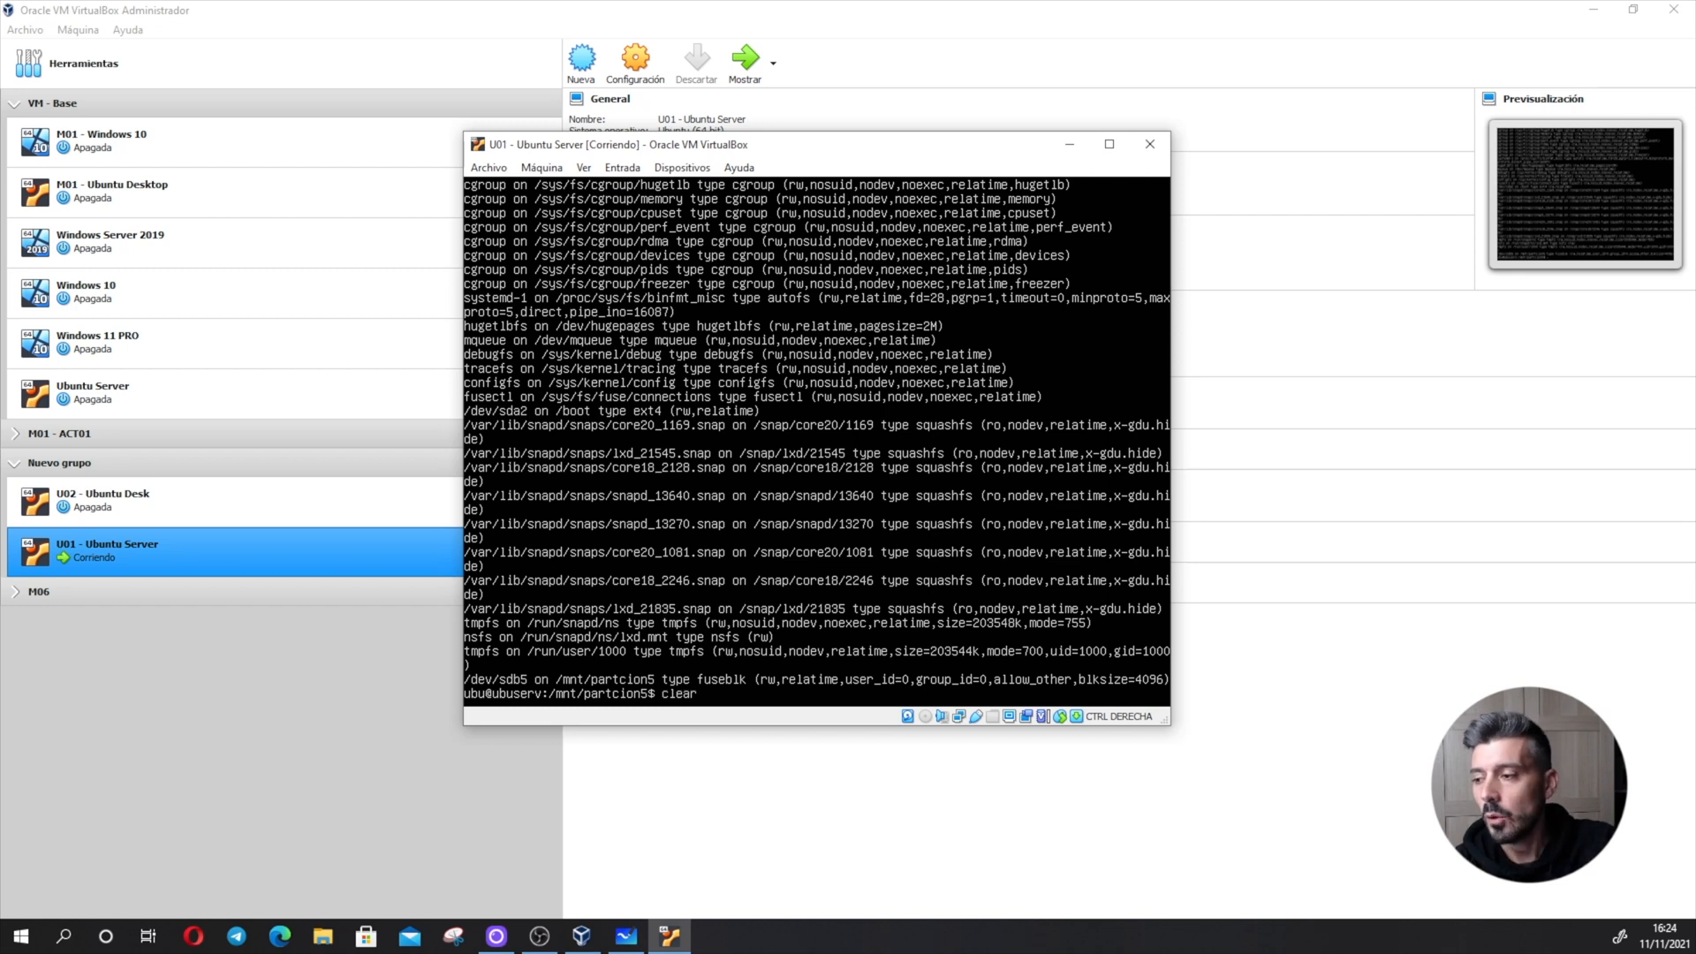
pyautogui.press('Return')
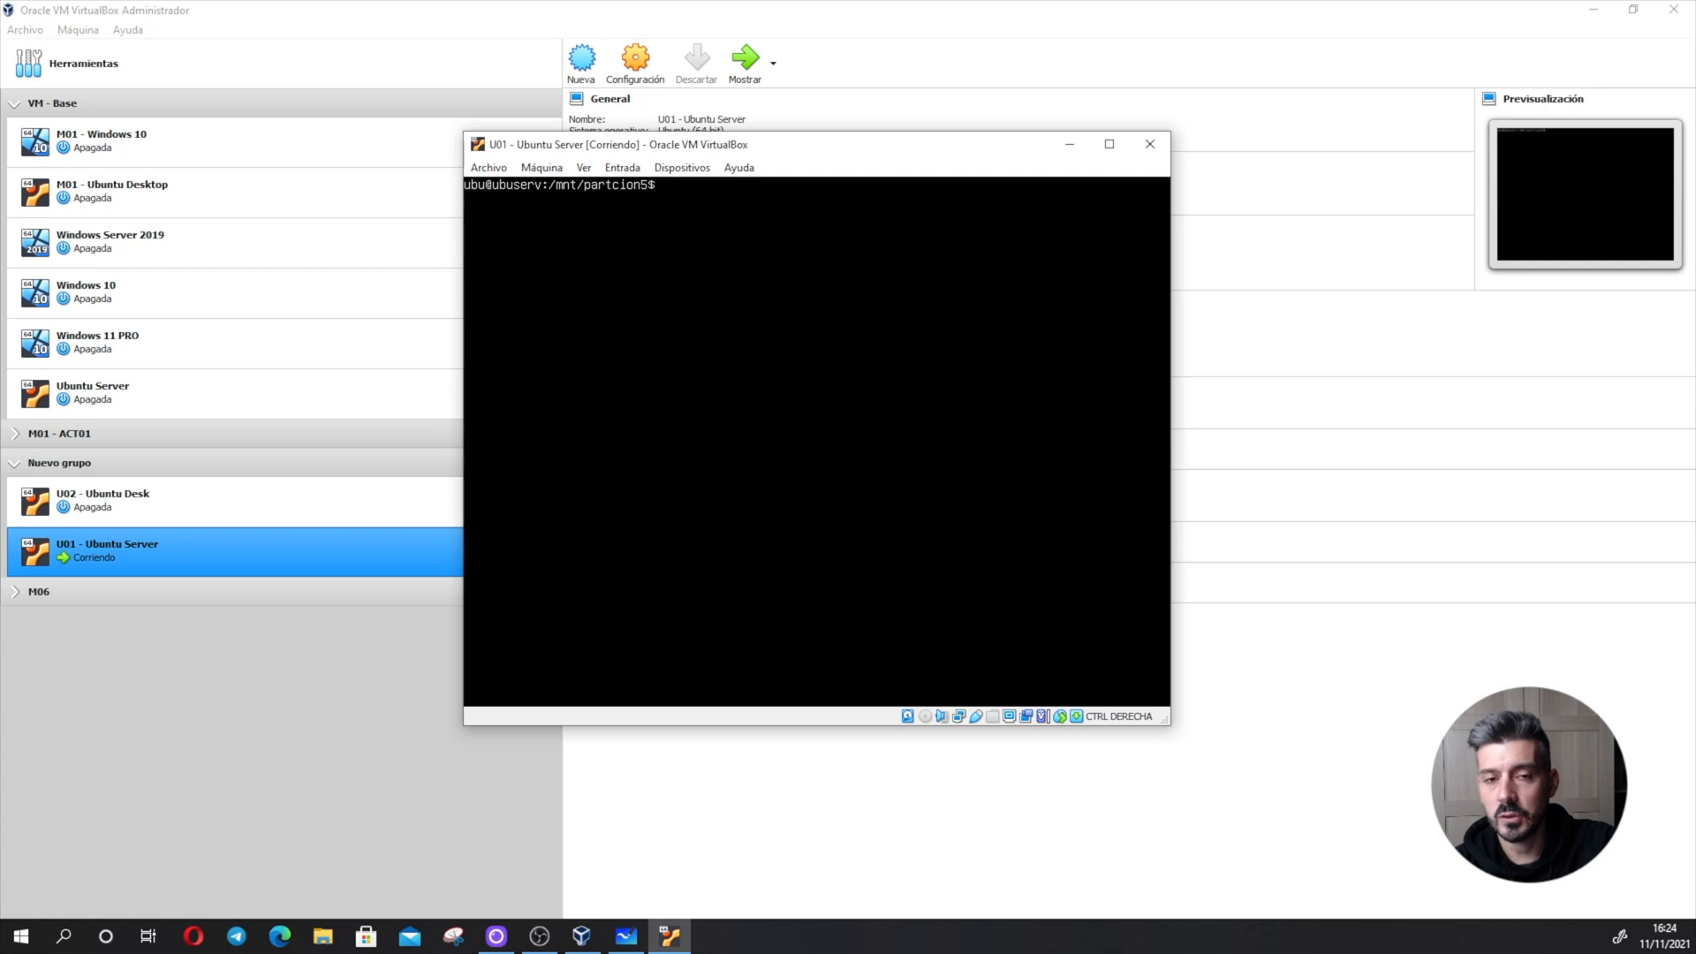
pyautogui.write('cd ..')
pyautogui.press('Return')
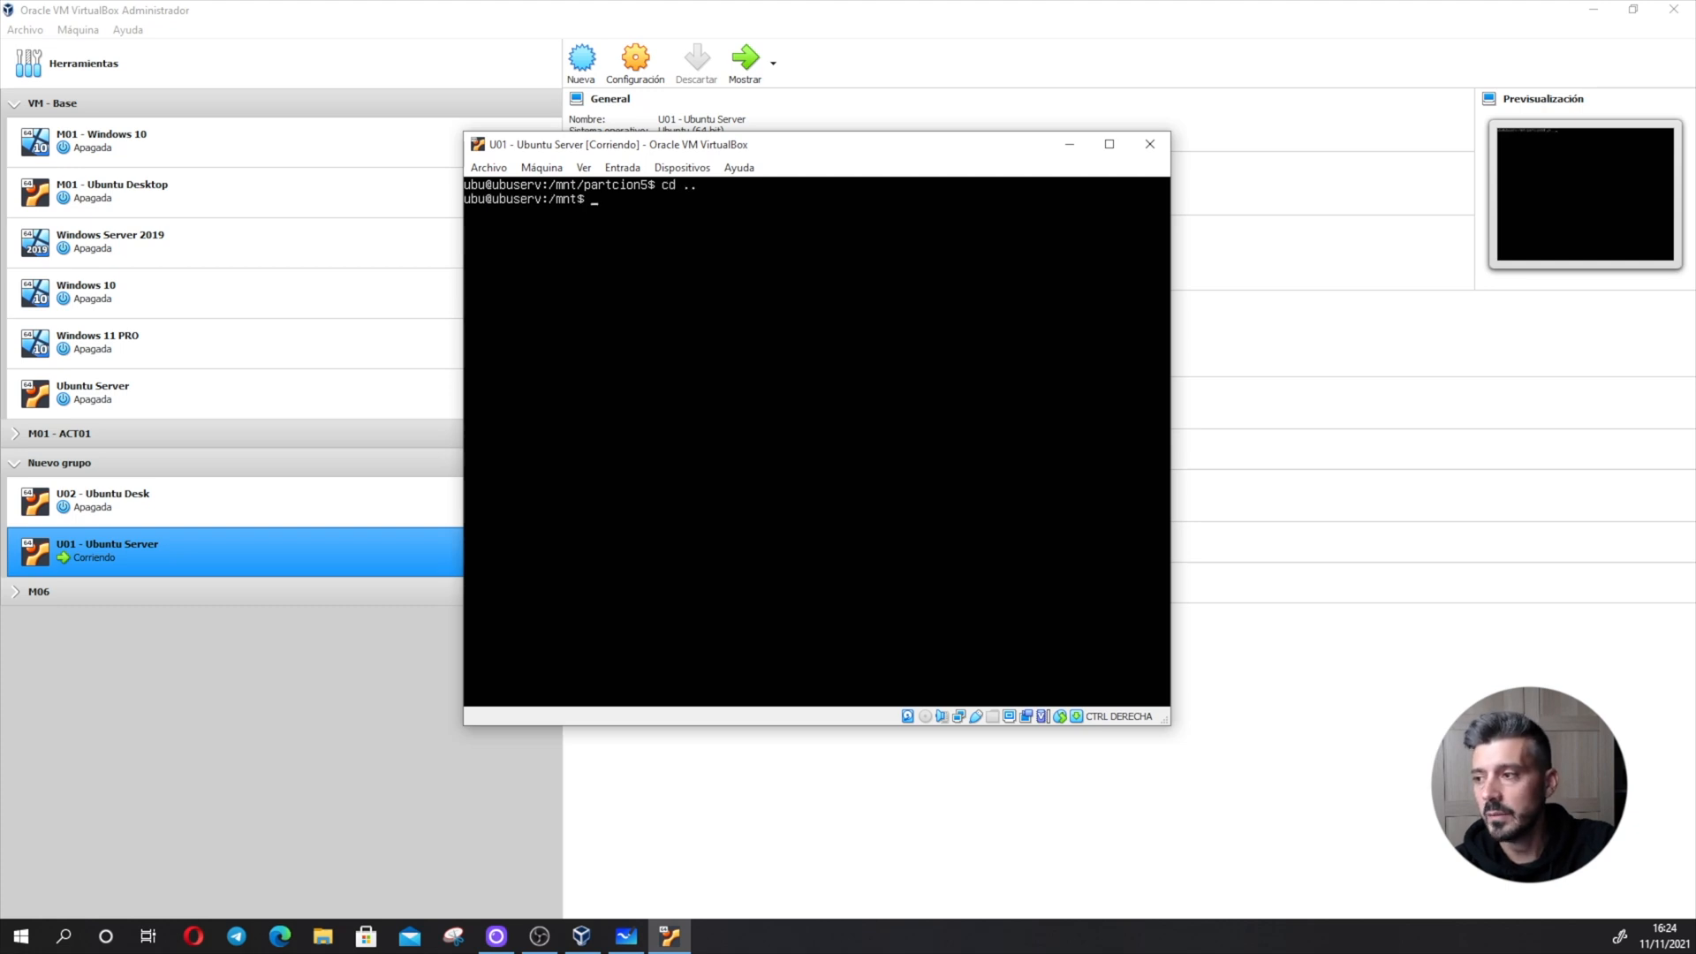
# - Try to unmount partcion5 with umount as the regular user
pyautogui.write('umount partcion5')
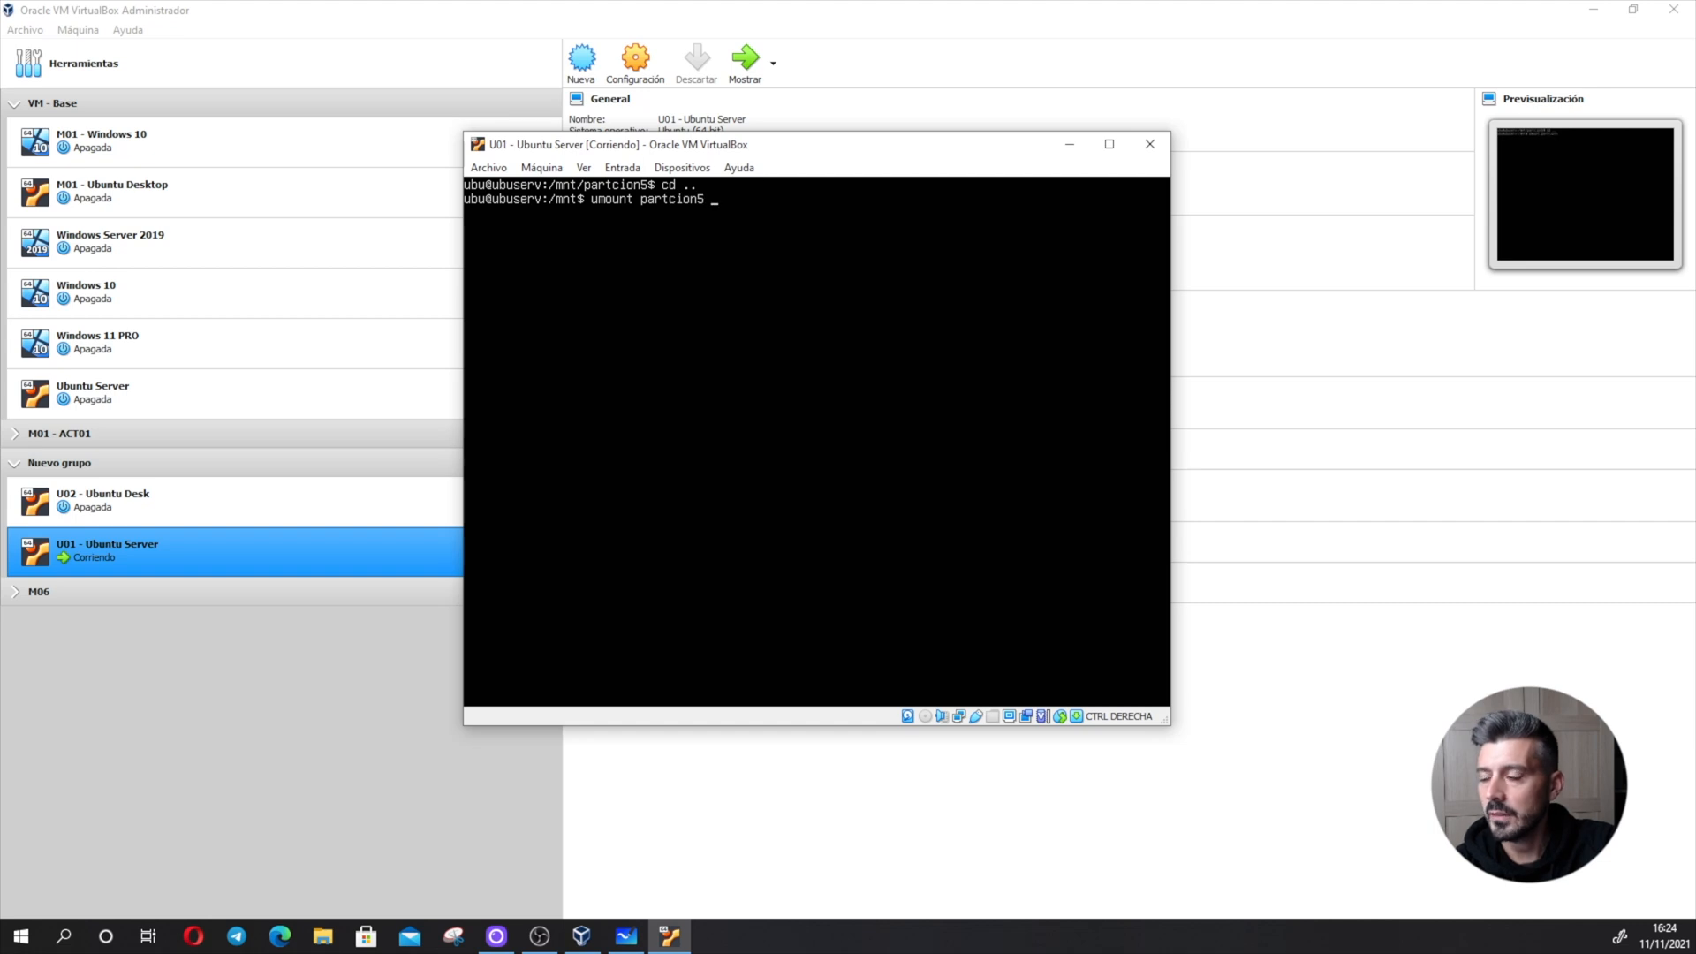
pyautogui.press('Return')
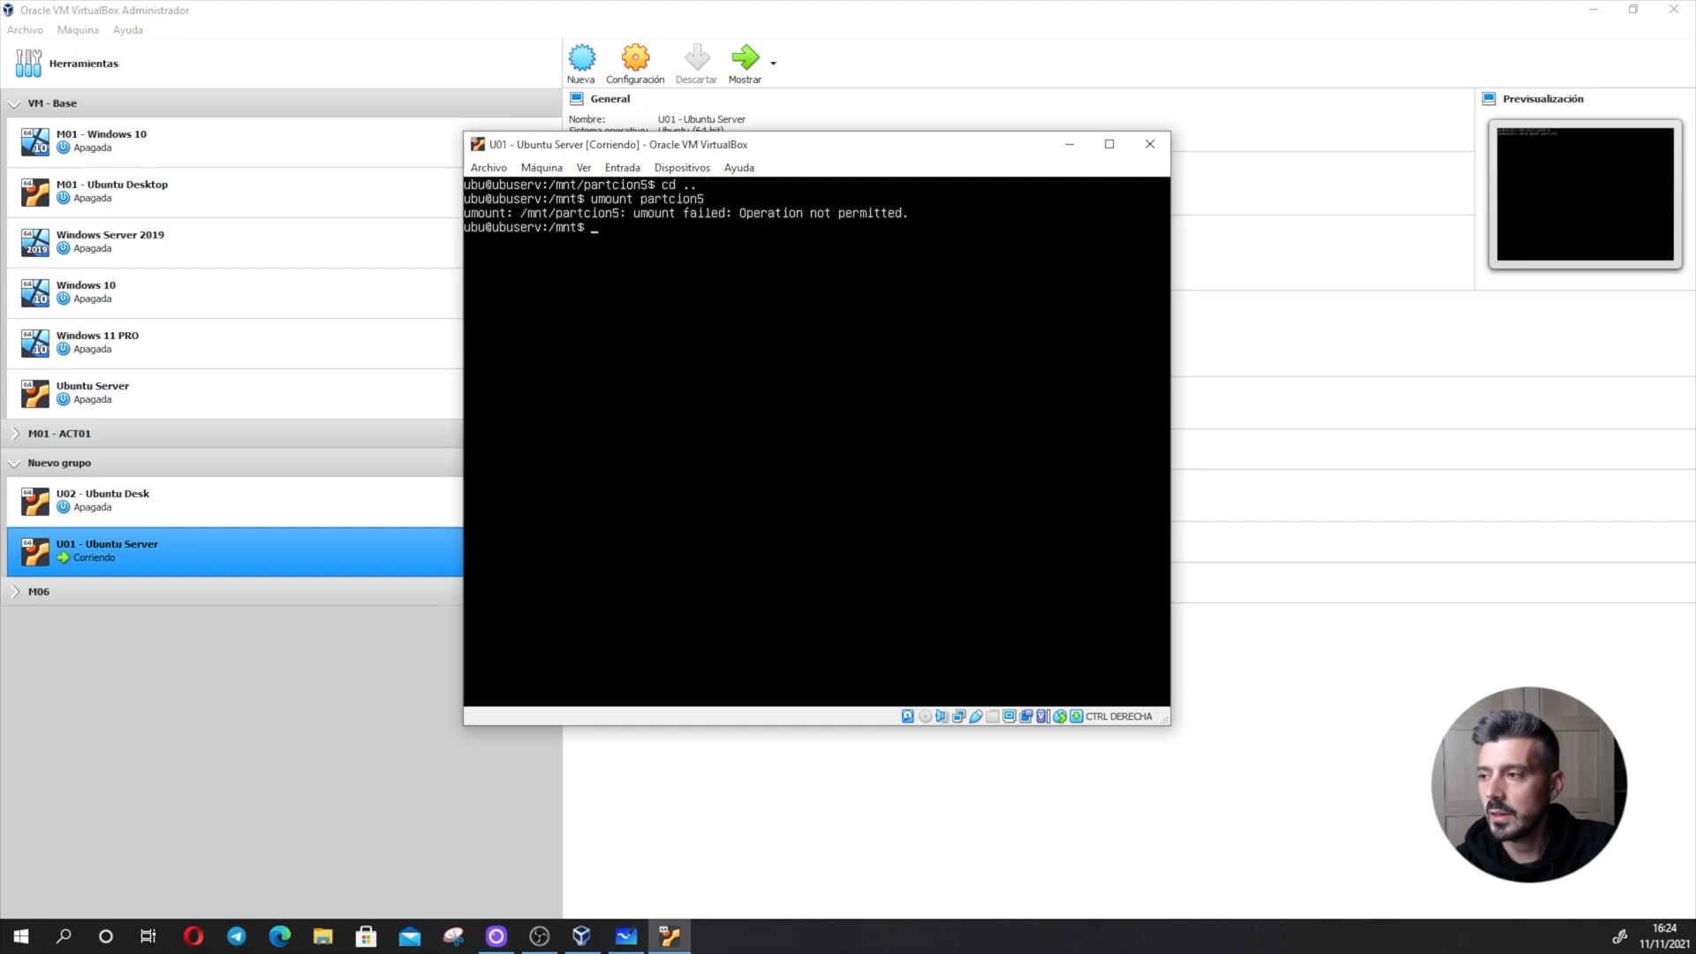
# - Unmount partcion5 by running the umount command with sudo
pyautogui.press('Up')
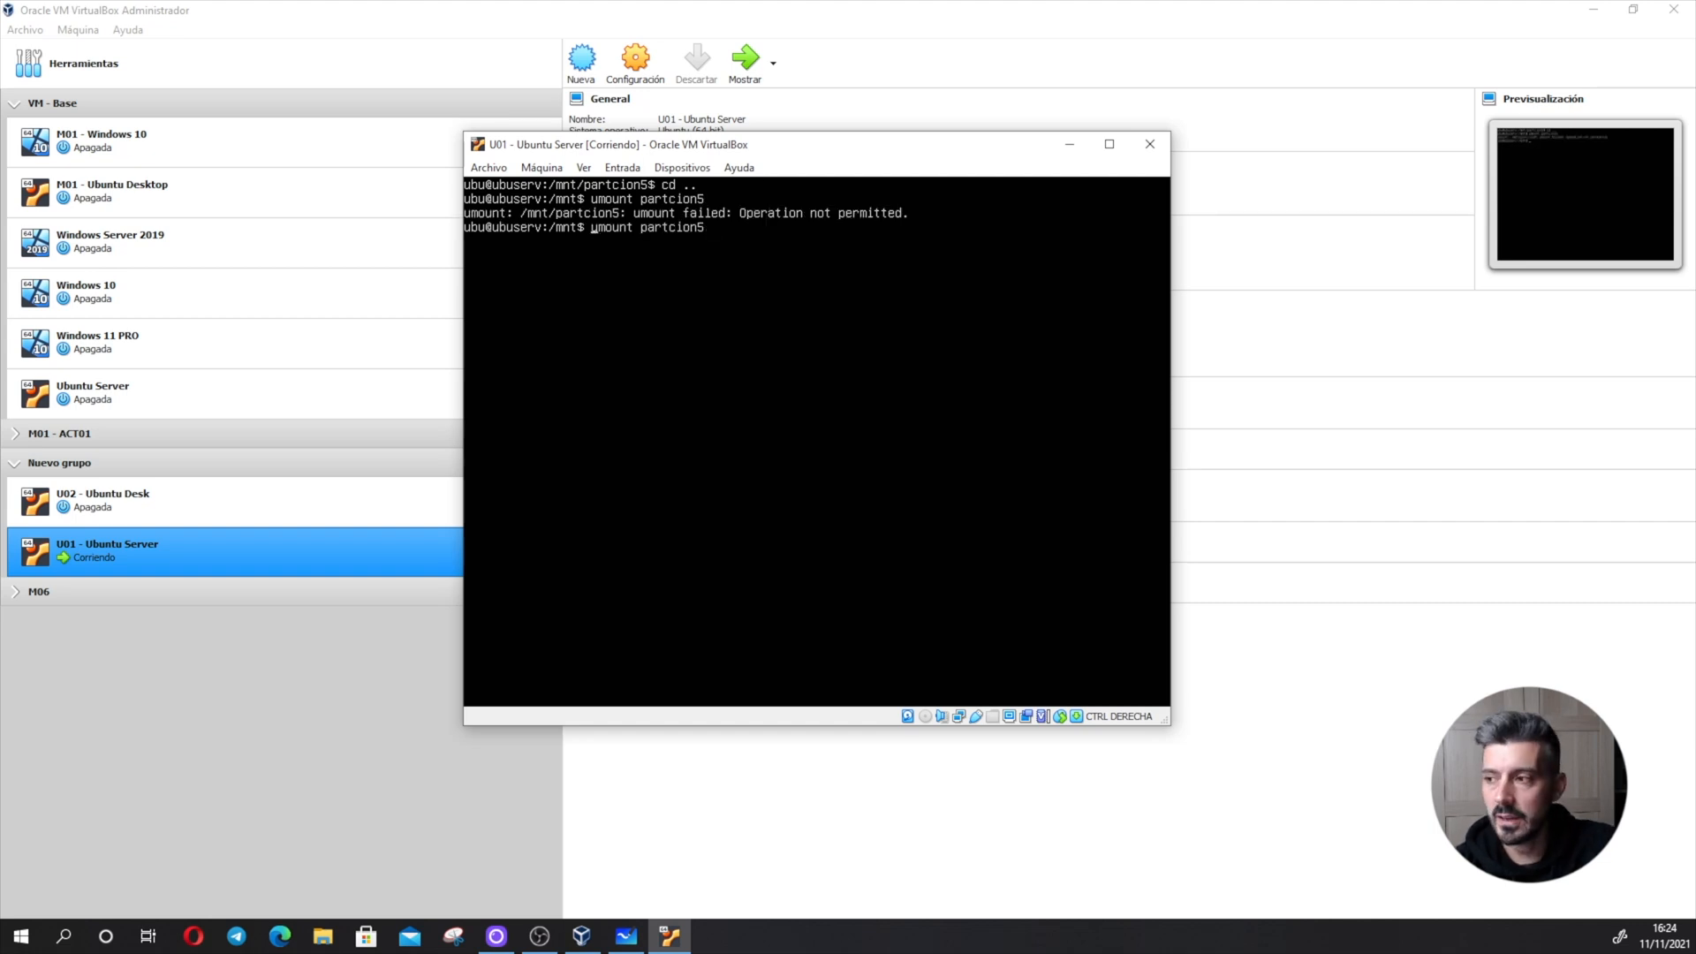
pyautogui.write('sudo')
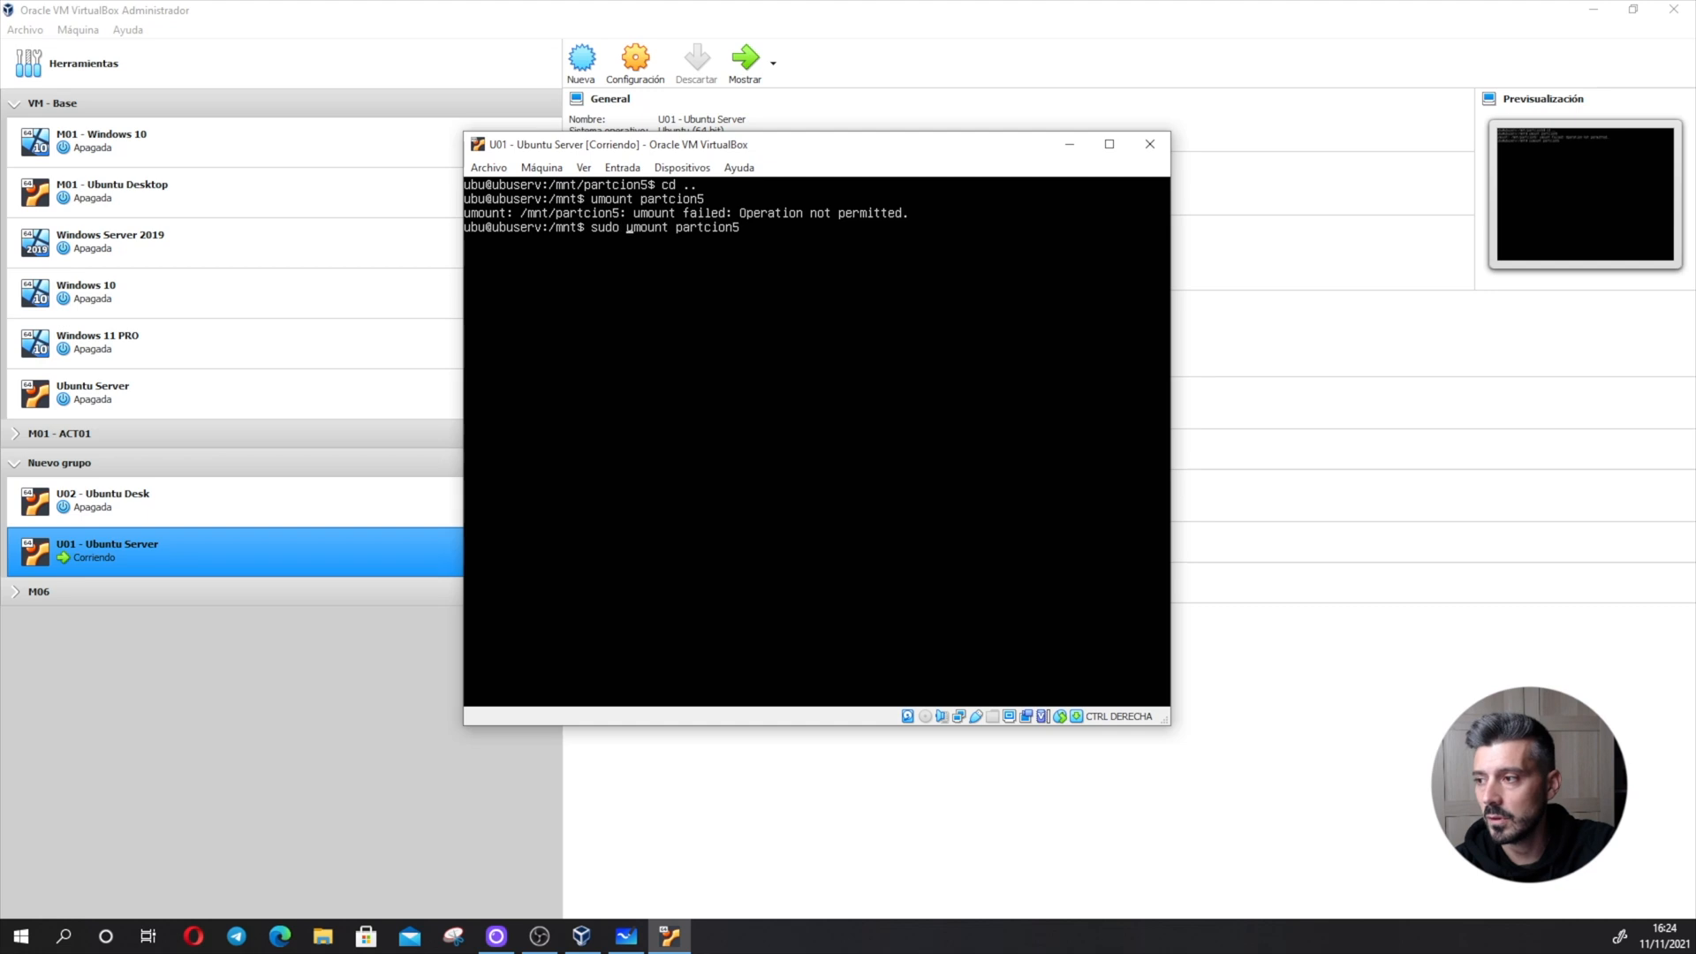
pyautogui.press('Return')
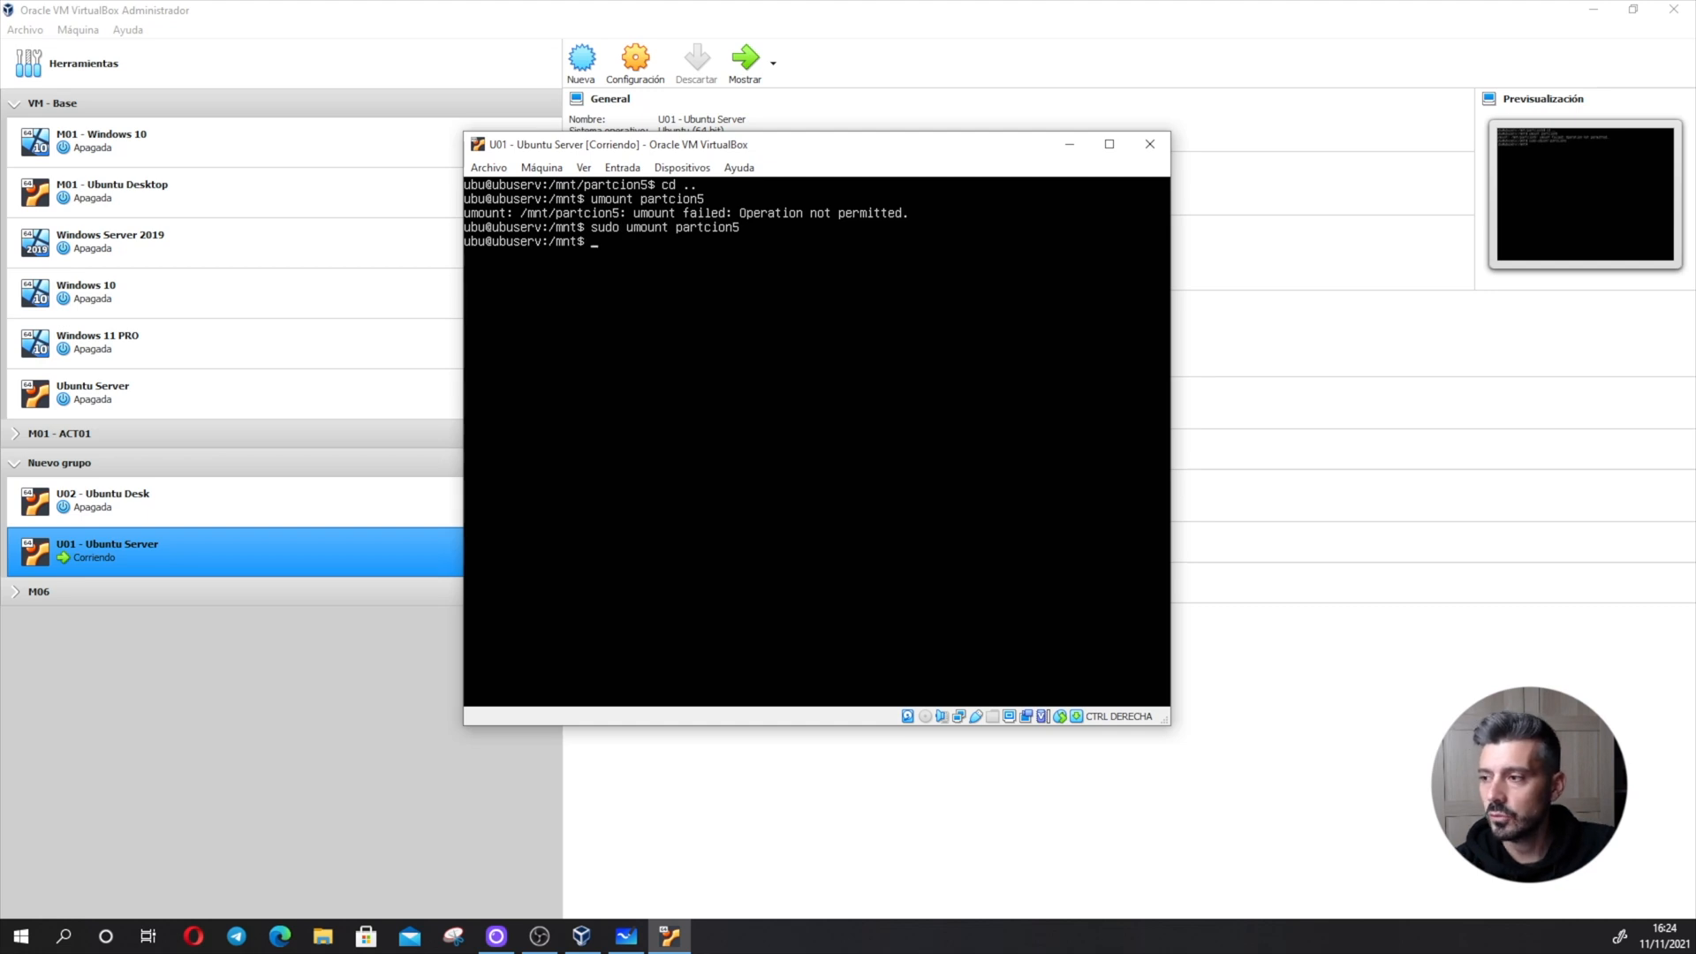
# - List the contents of the unmounted partcion5 directory, then return to /mnt and check the mounted file systems with df
pyautogui.write('cd p')
pyautogui.press('Tab')
pyautogui.press('Return')
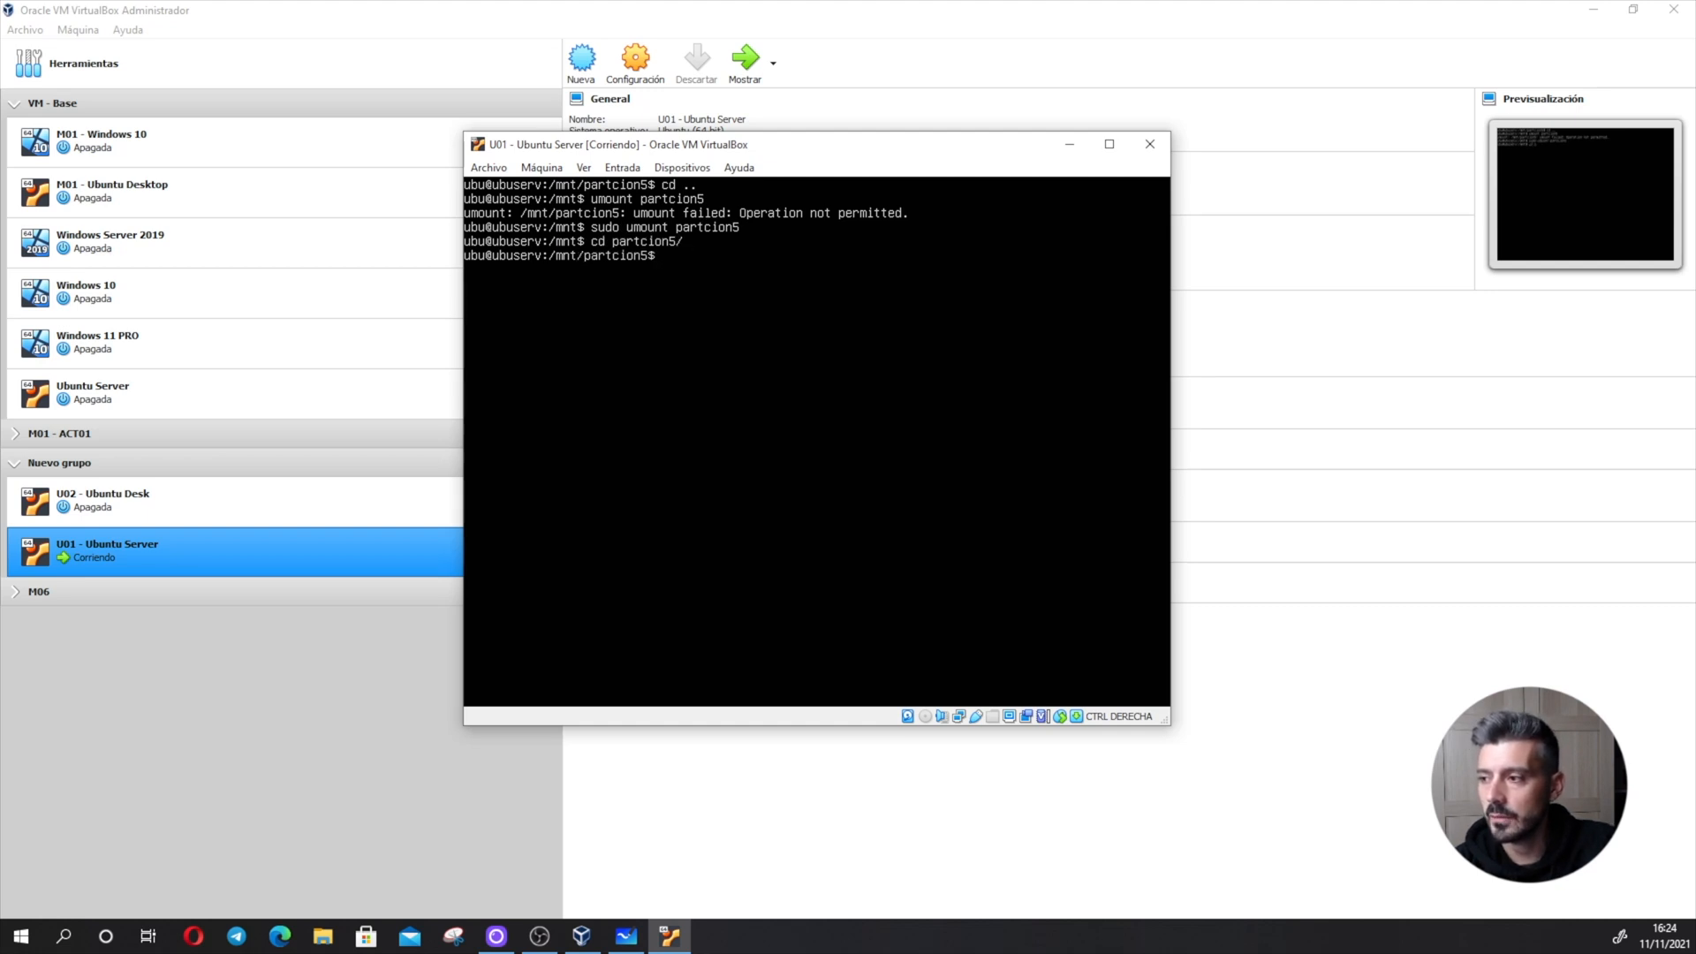
pyautogui.write('ls')
pyautogui.press('Return')
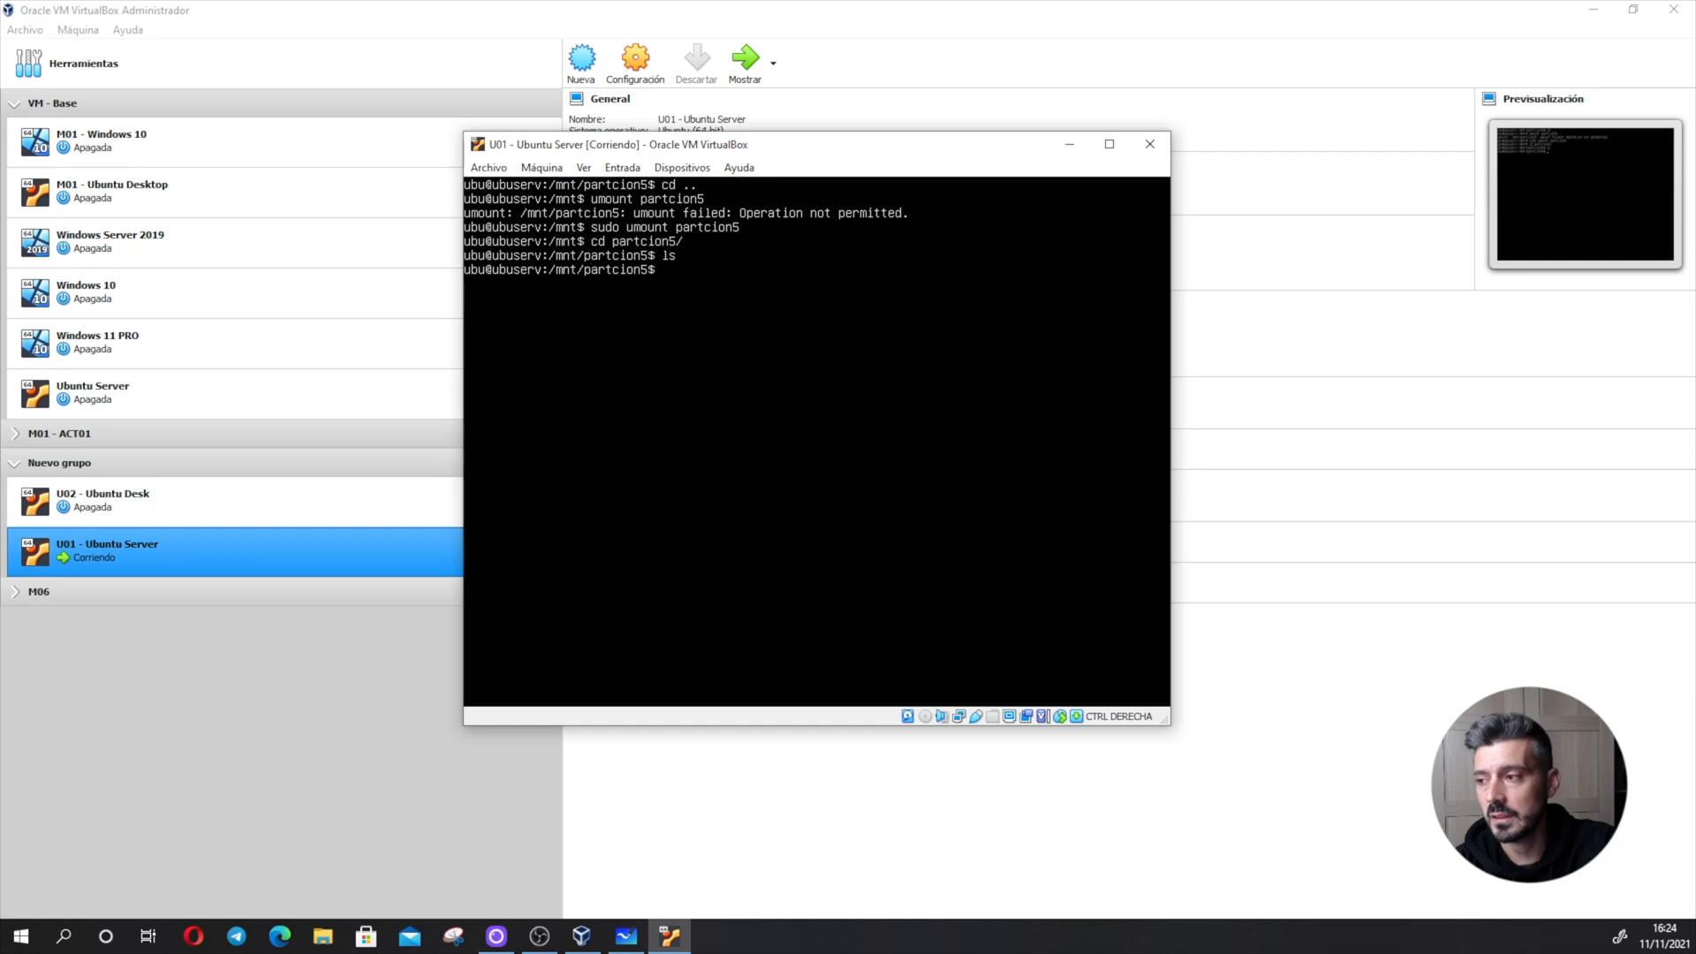
pyautogui.write('cd ..')
pyautogui.press('Return')
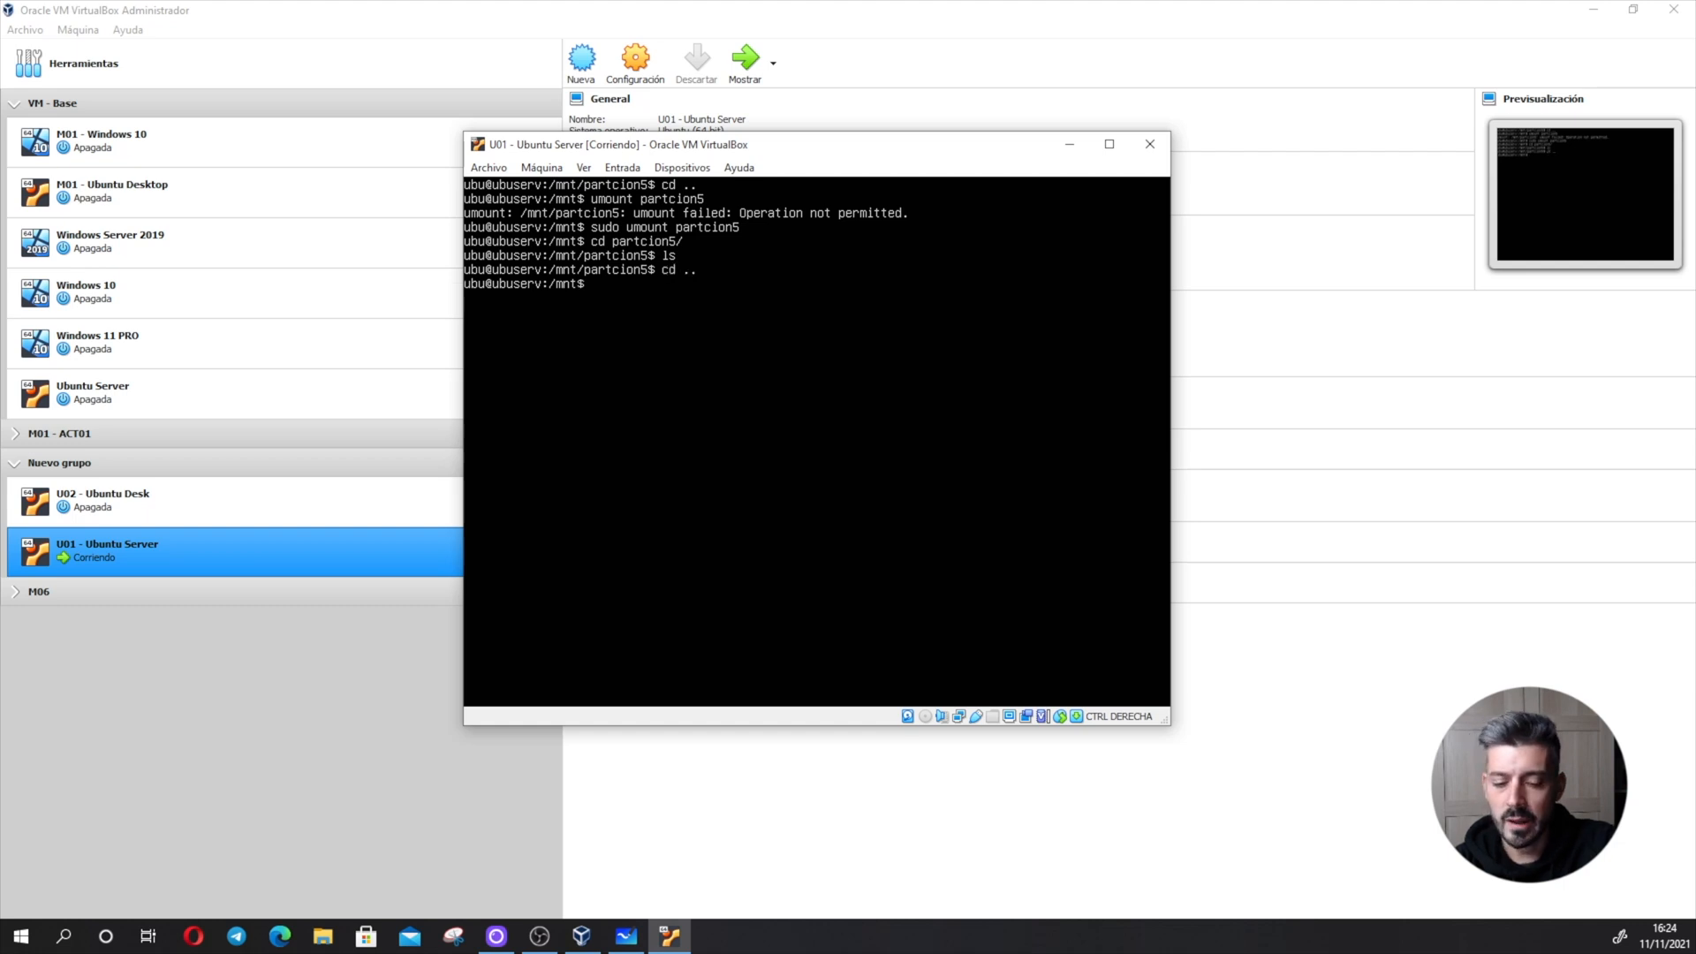
pyautogui.write('df')
pyautogui.press('Return')
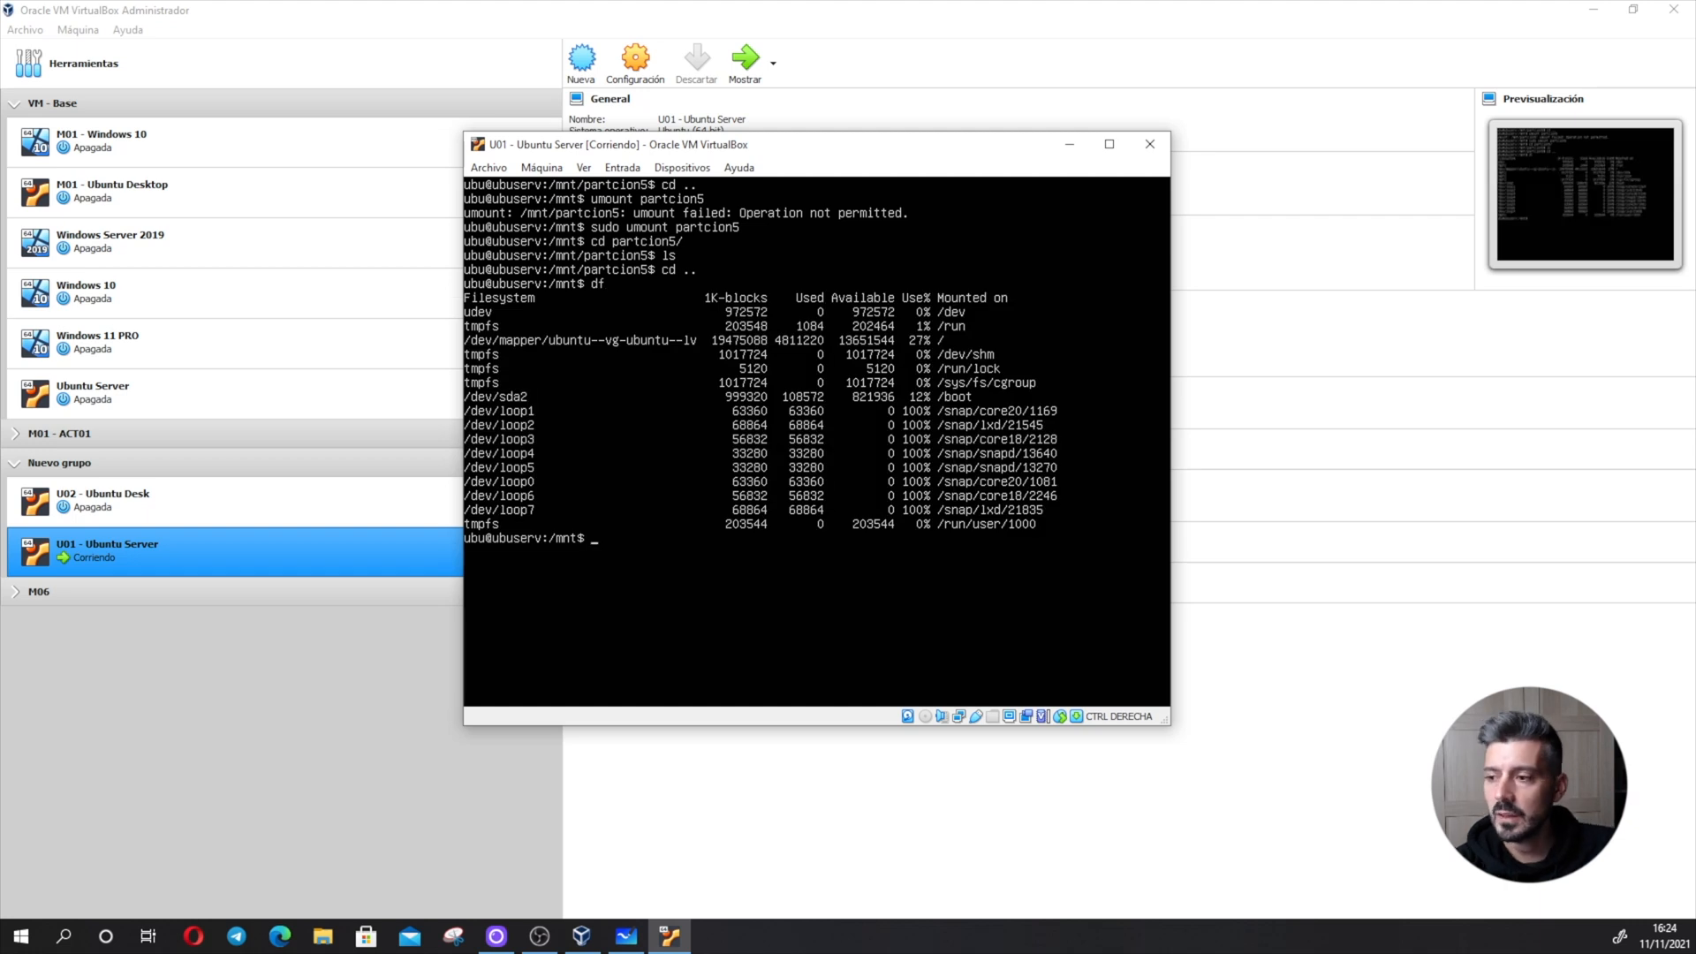